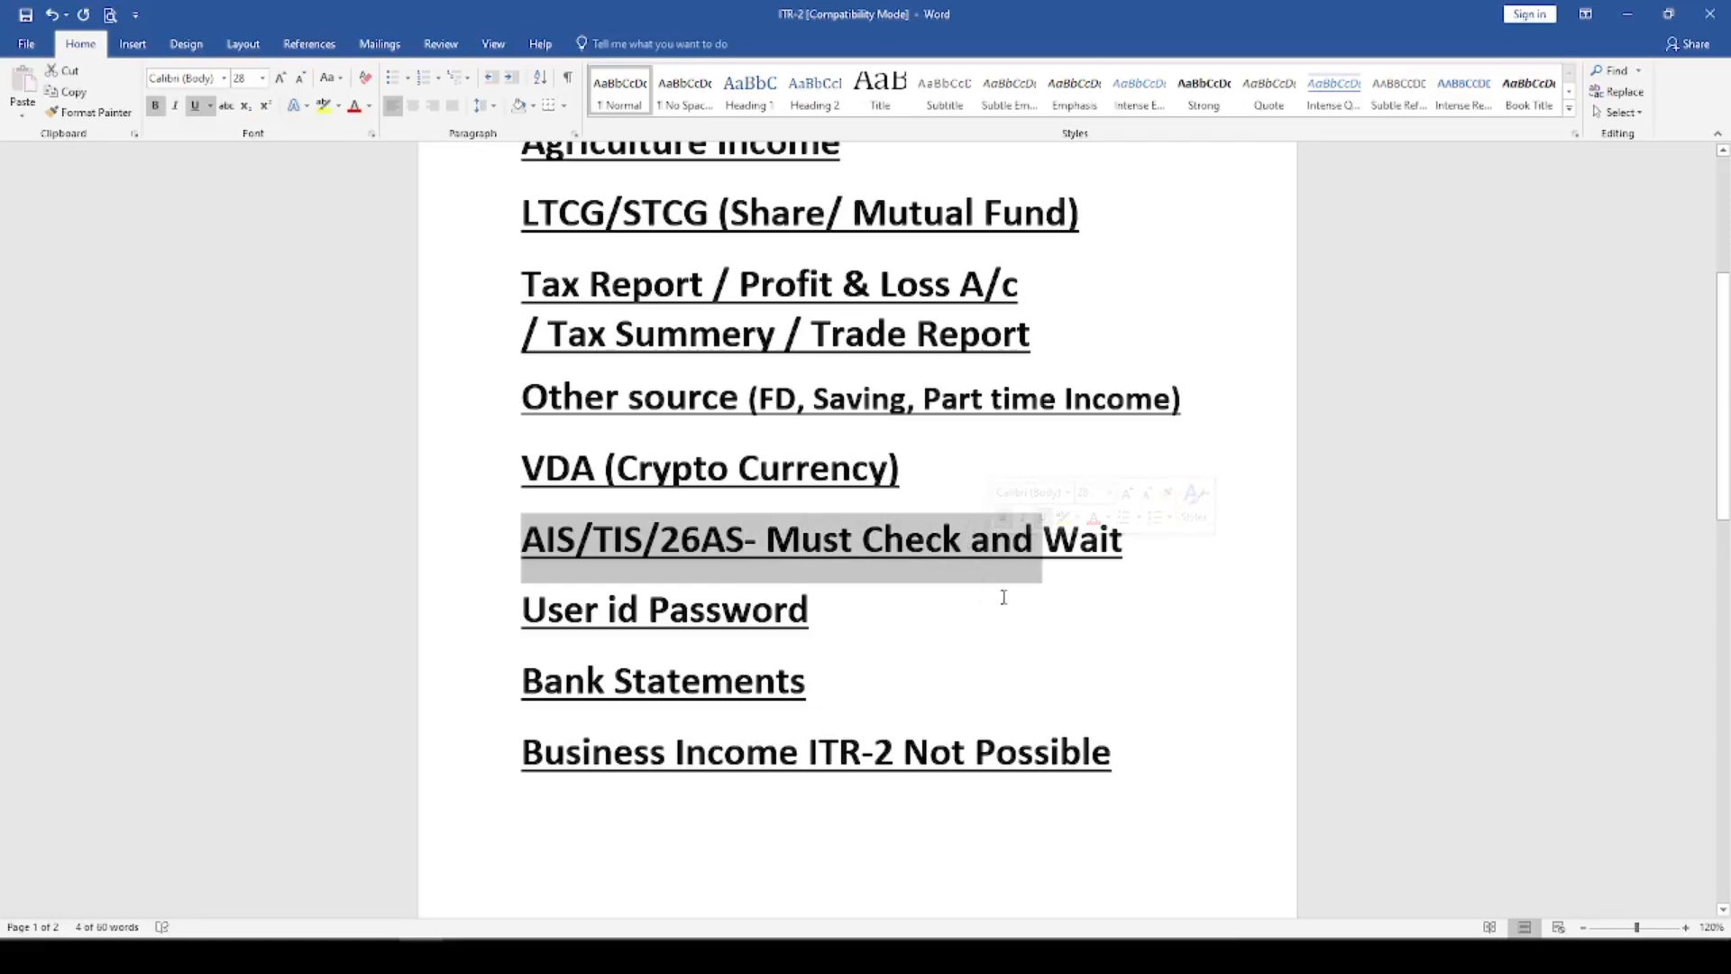
# Step: Review the ITR-2 requirements list from User id Password to Intra Day- F&O, highlighting the lines along the way
pyautogui.moveTo(524, 617); pyautogui.dragTo(831, 620)
pyautogui.click(874, 629)
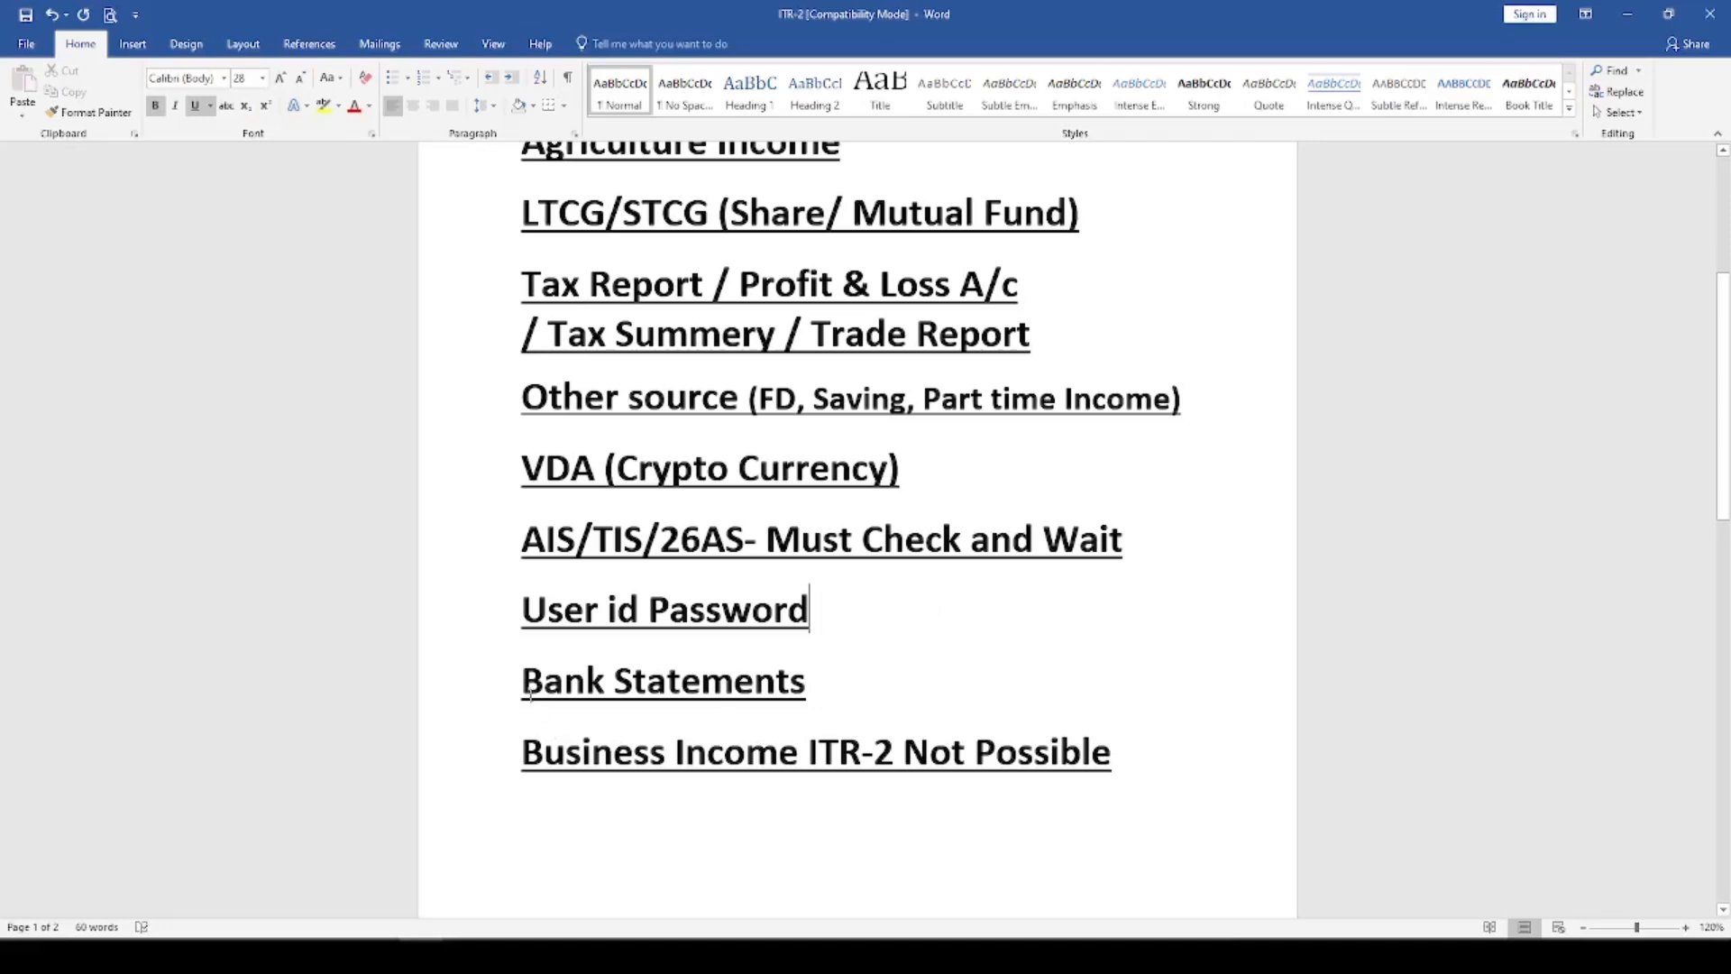
pyautogui.moveTo(526, 682); pyautogui.dragTo(834, 705)
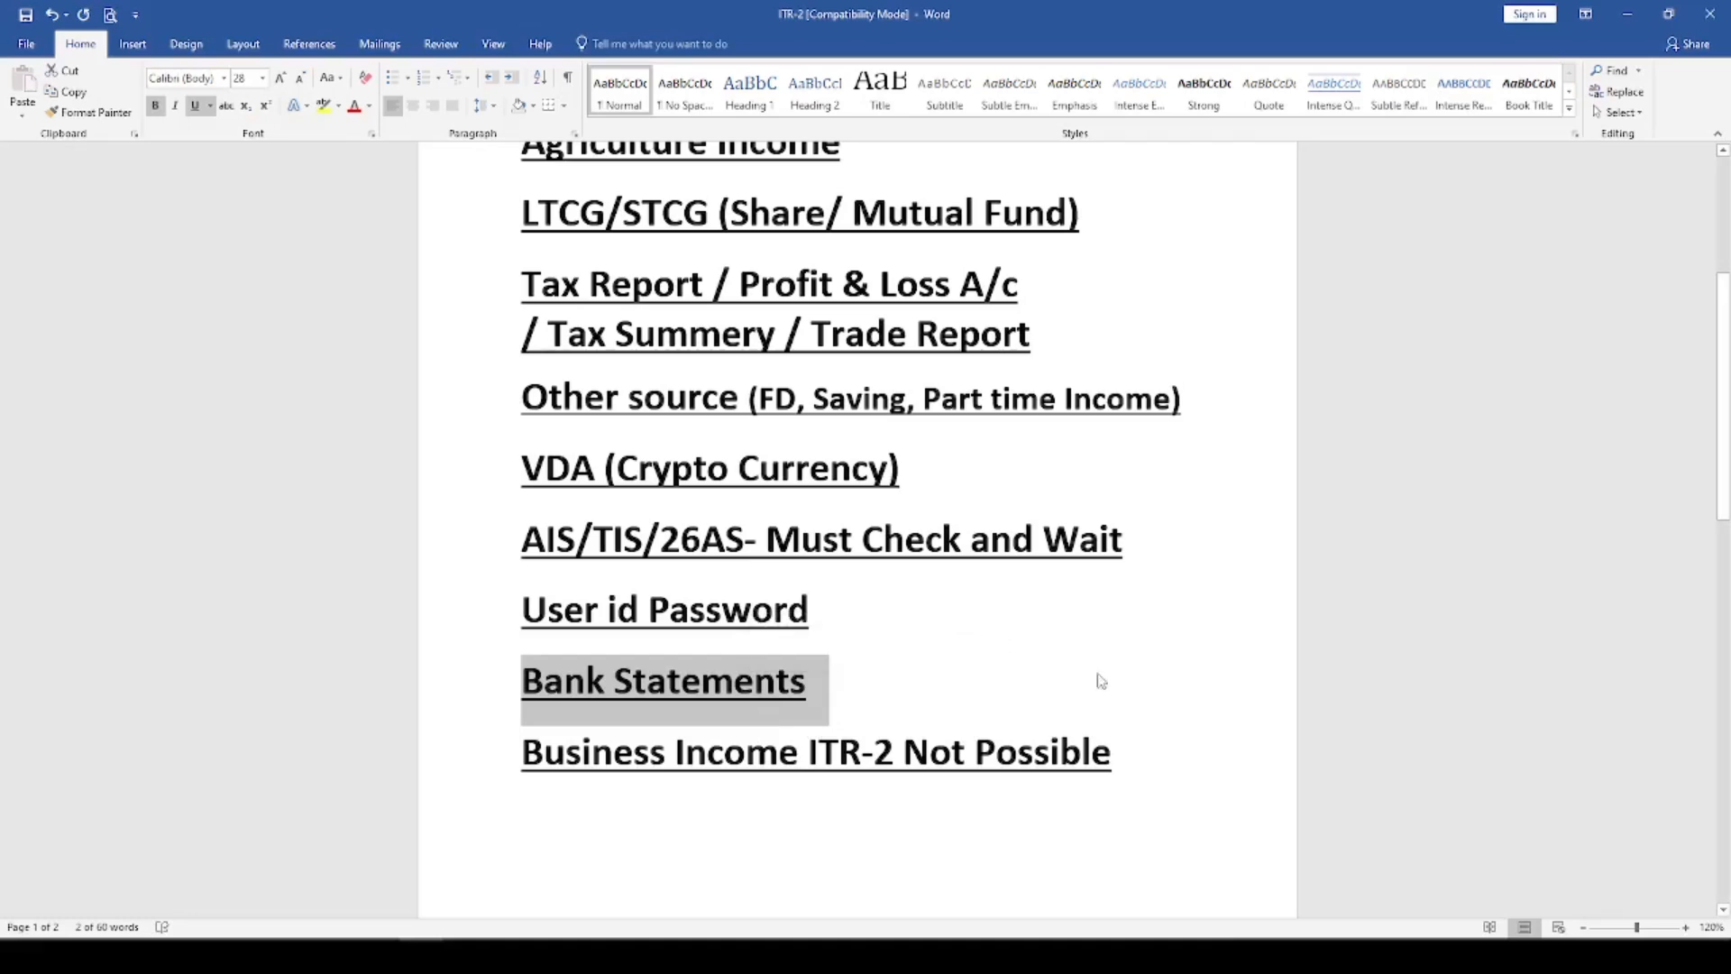
pyautogui.scroll(-3, 1019, 451)
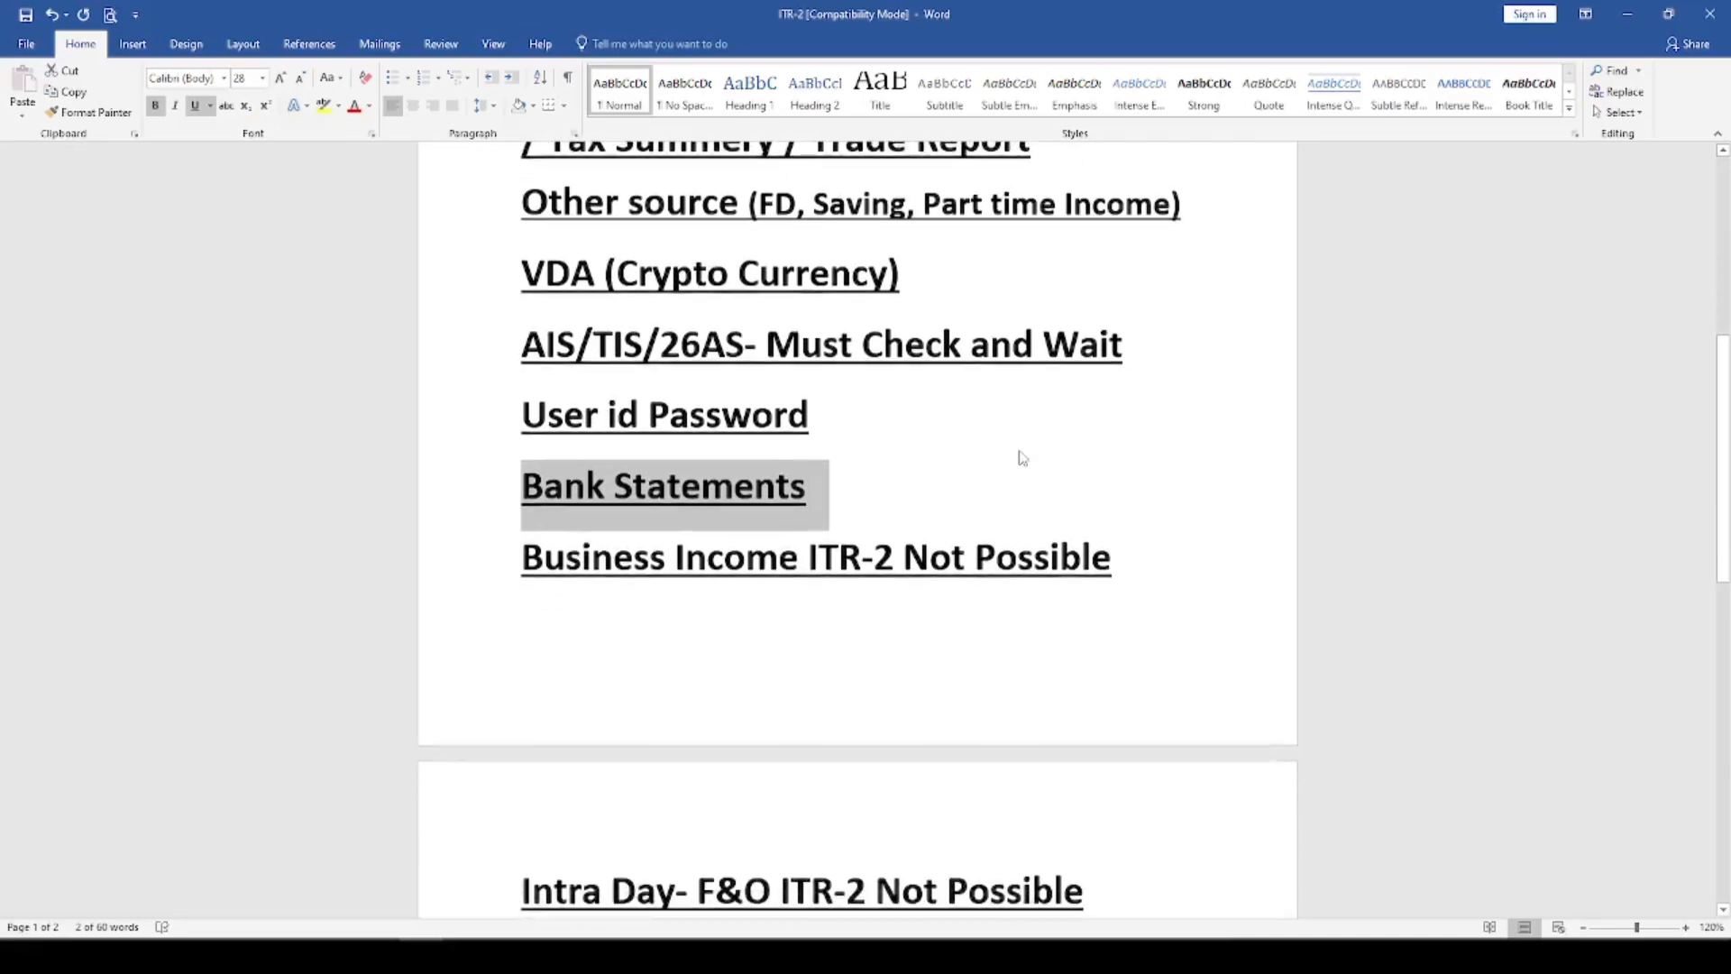
pyautogui.moveTo(523, 546); pyautogui.dragTo(1110, 550)
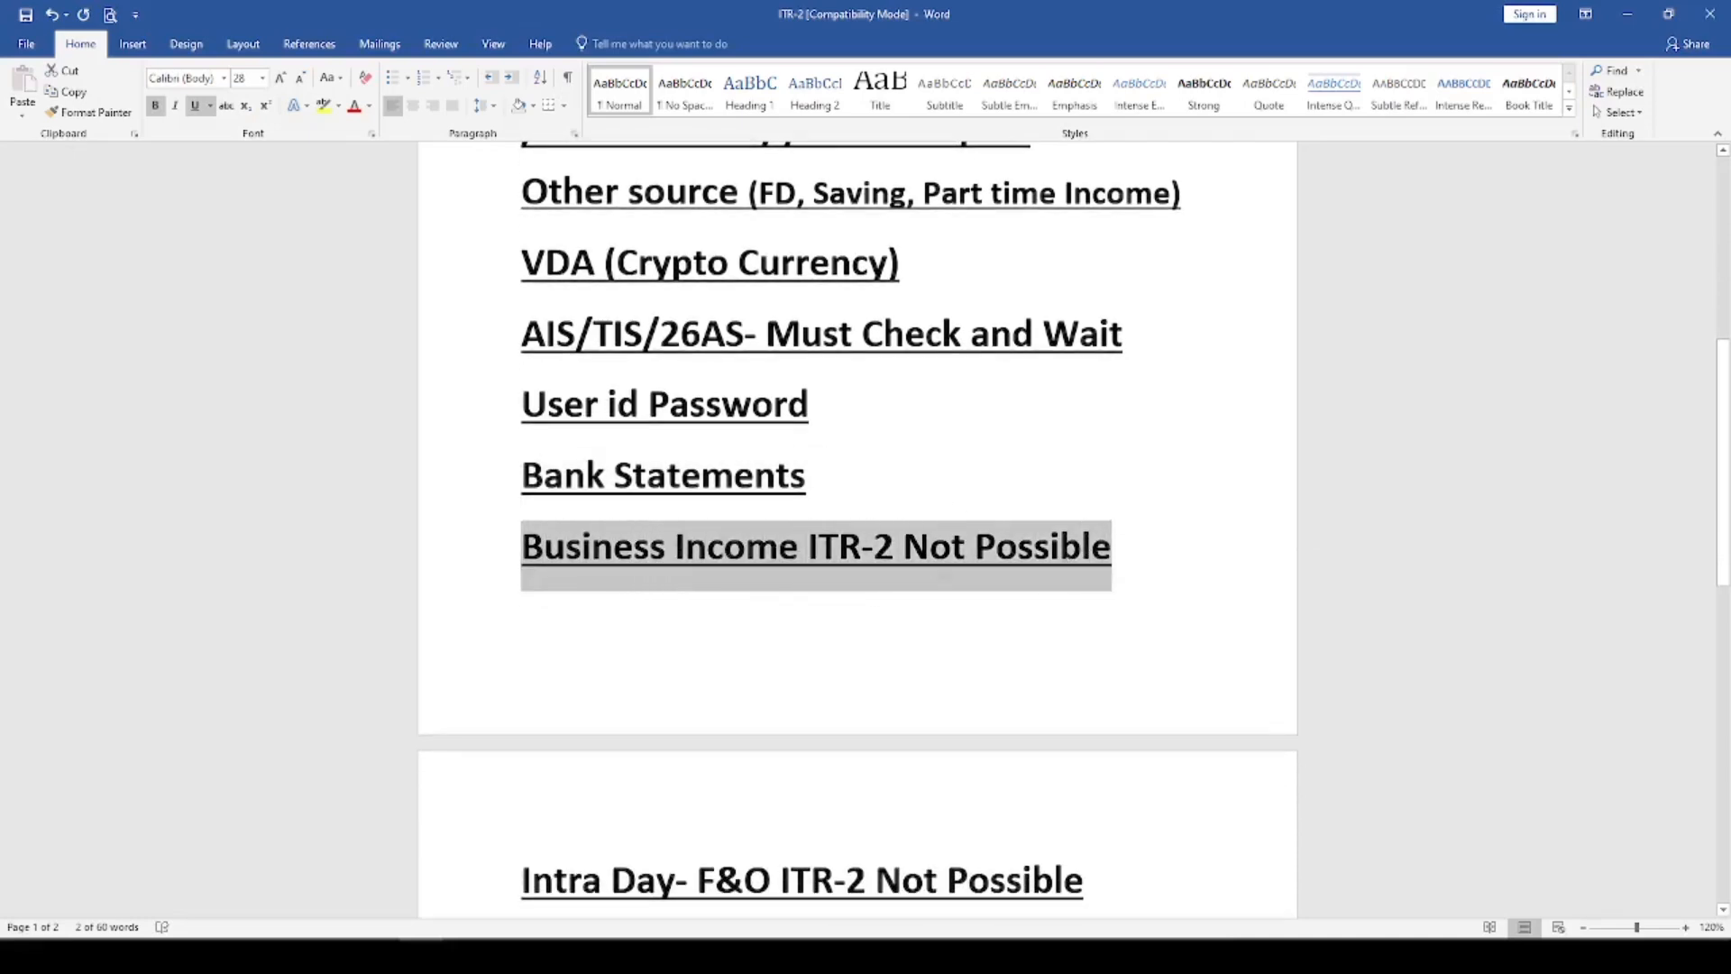
pyautogui.scroll(-4, 931, 587)
pyautogui.moveTo(519, 577); pyautogui.dragTo(1028, 595)
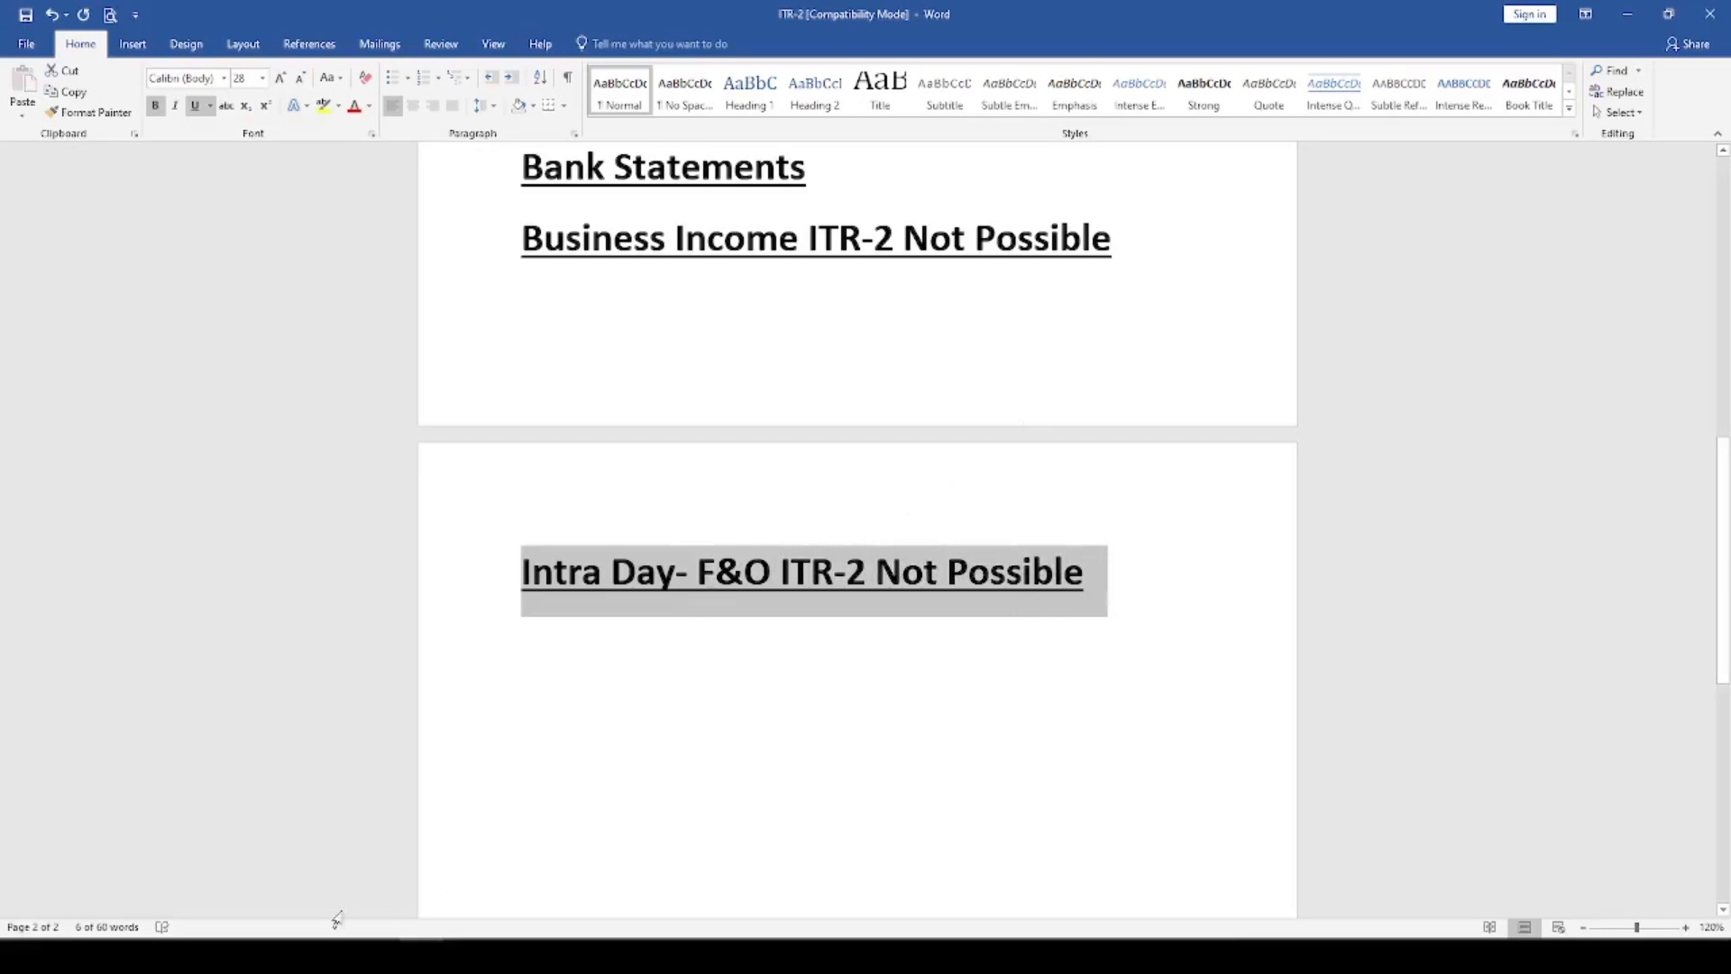
# Step: Switch to the Income Tax e-Filing portal in the browser and expand the ITR 2 downloads for assessment year 2023-24
pyautogui.click(200, 955)
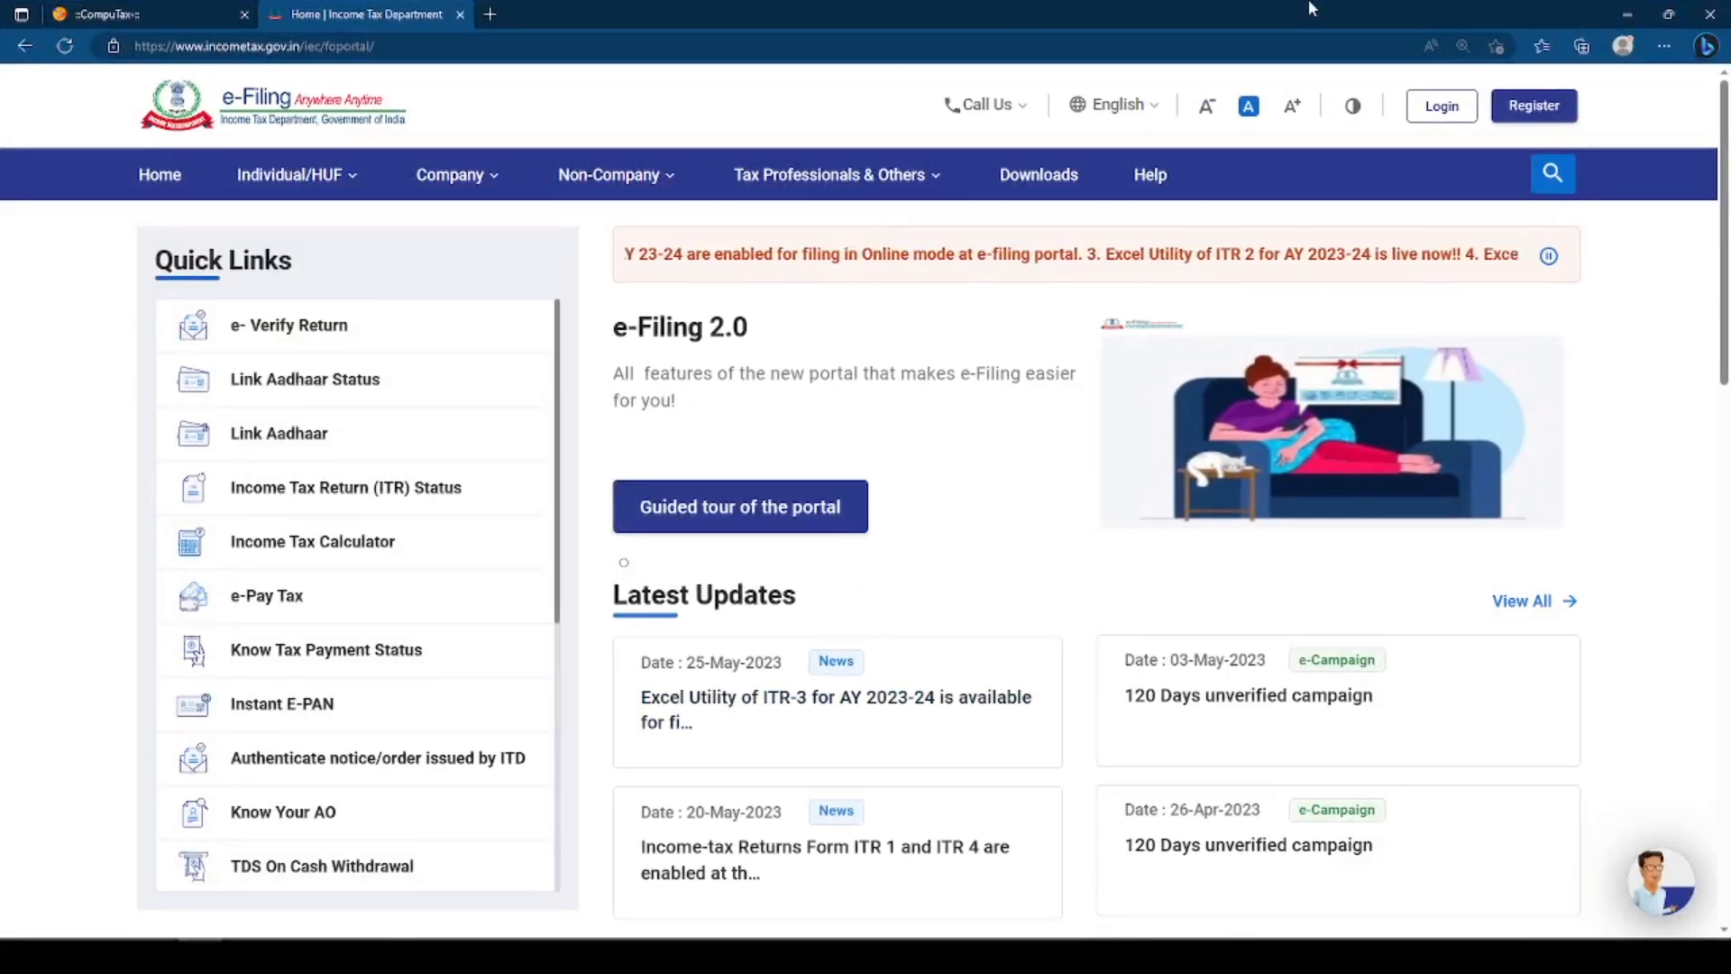
pyautogui.click(1034, 181)
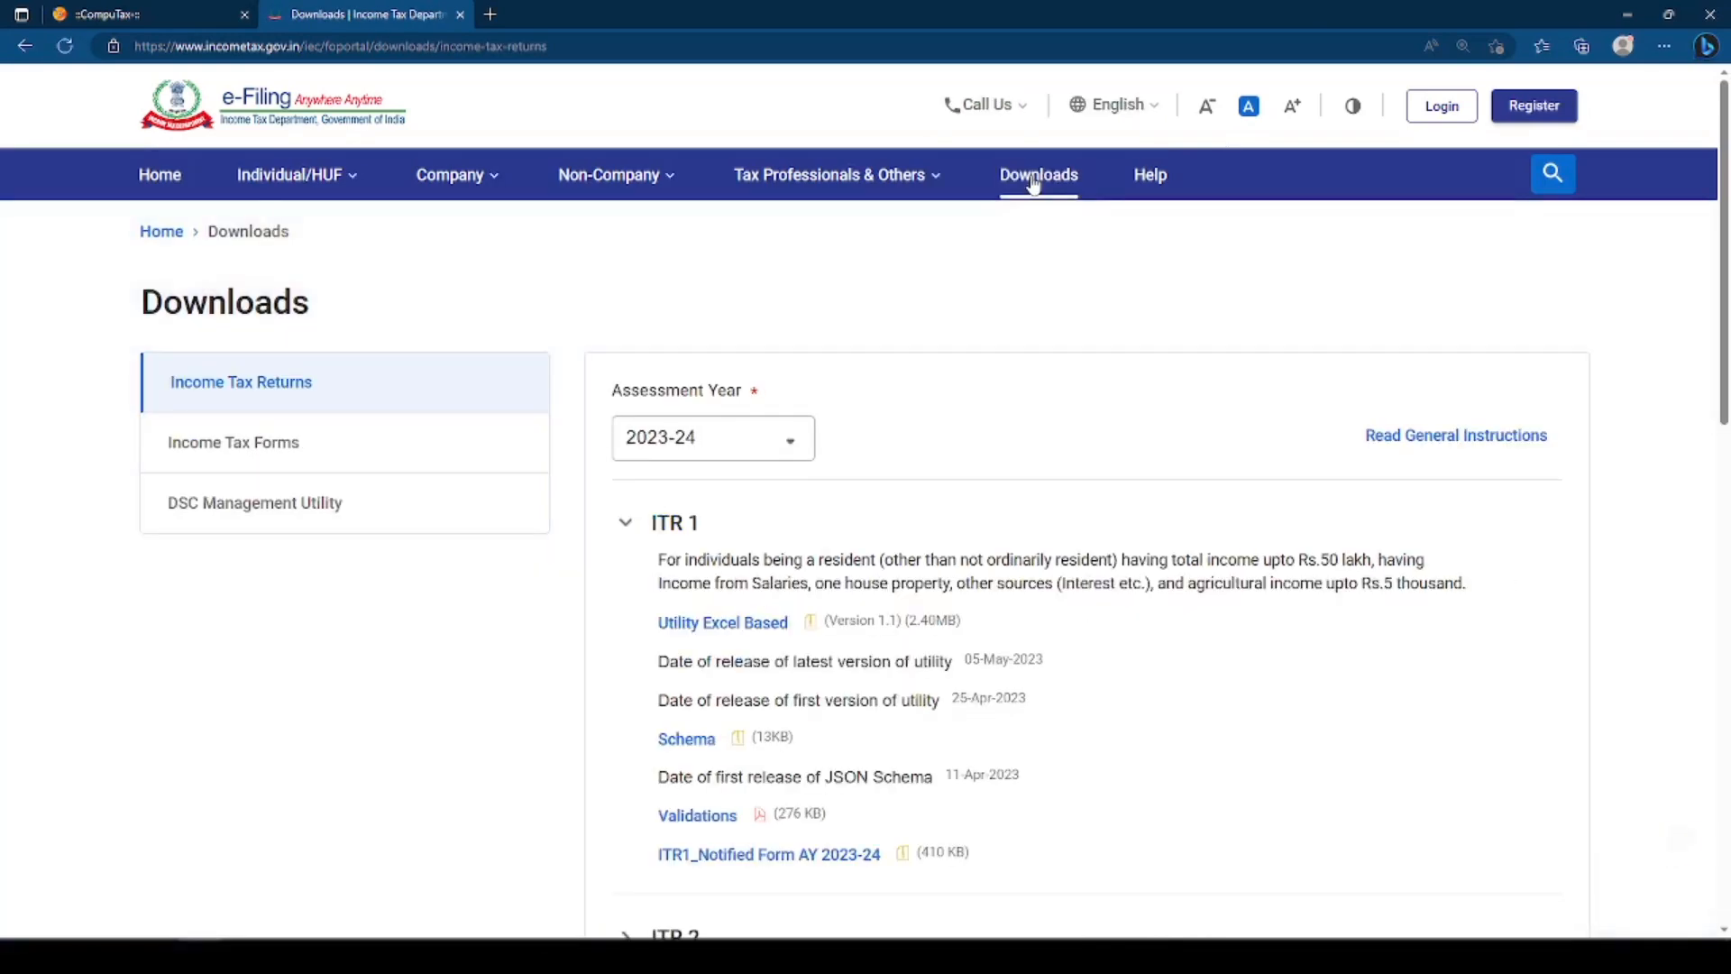
pyautogui.scroll(-3, 753, 428)
pyautogui.scroll(-3, 764, 408)
pyautogui.click(646, 419)
pyautogui.scroll(5, 649, 422)
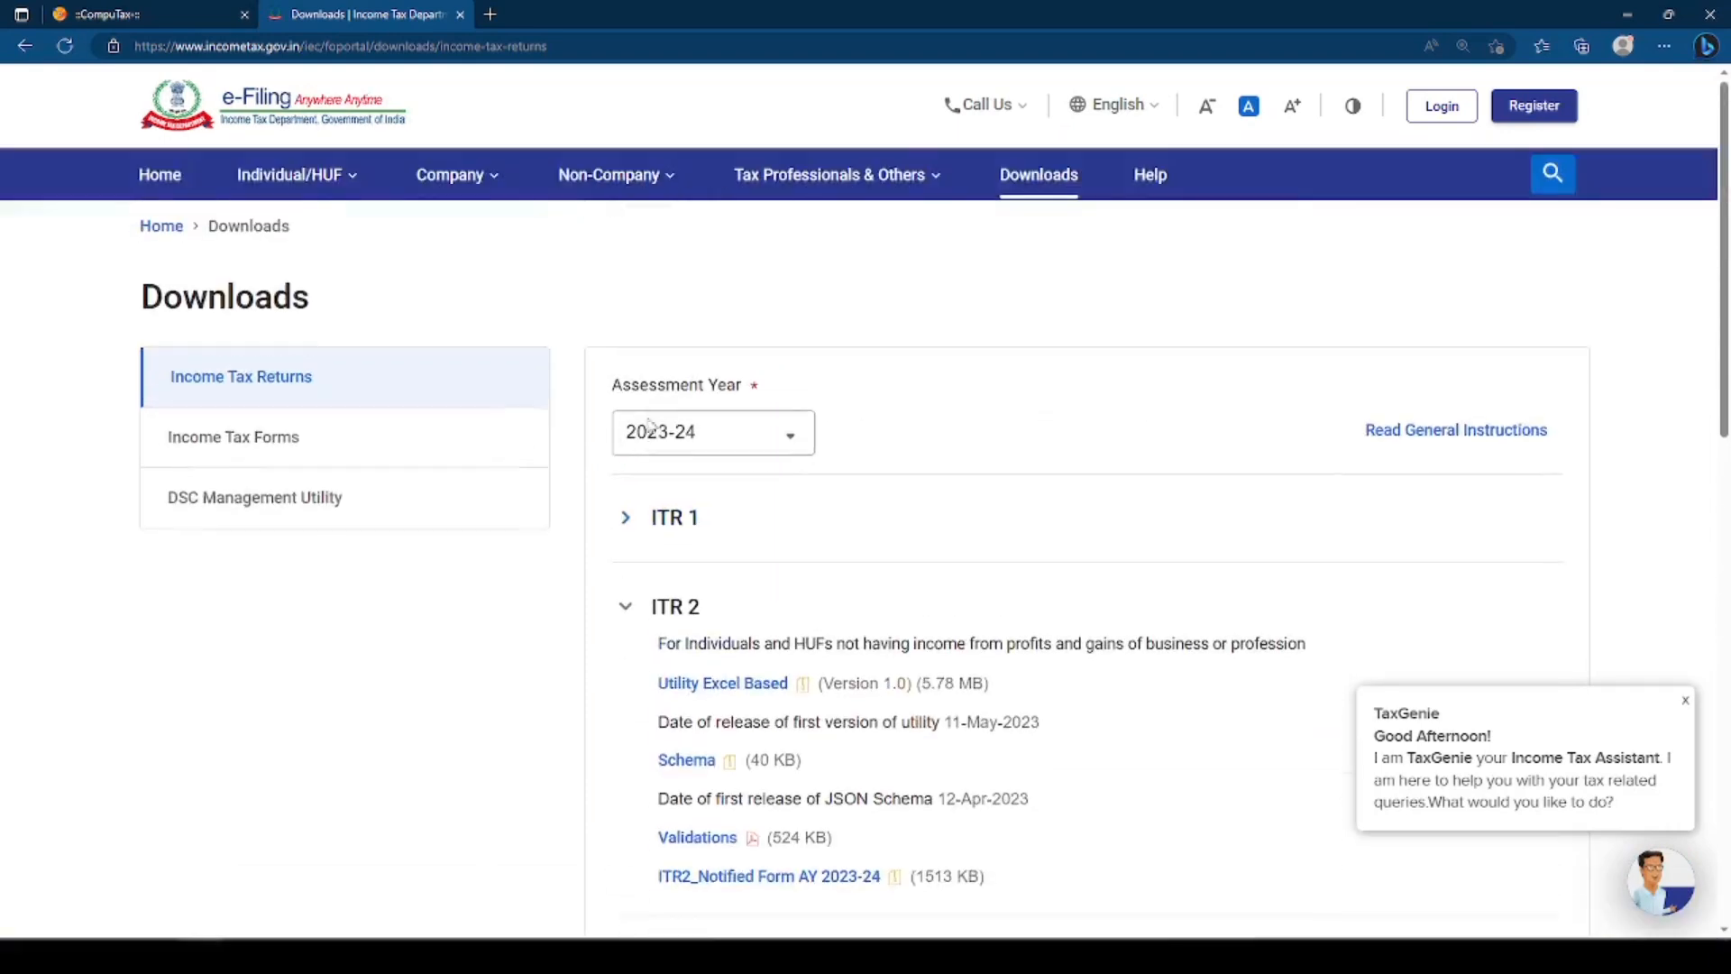
# Step: Download the Excel-based ITR 2 utility and save the ZIP archive to the Desktop
pyautogui.click(727, 692)
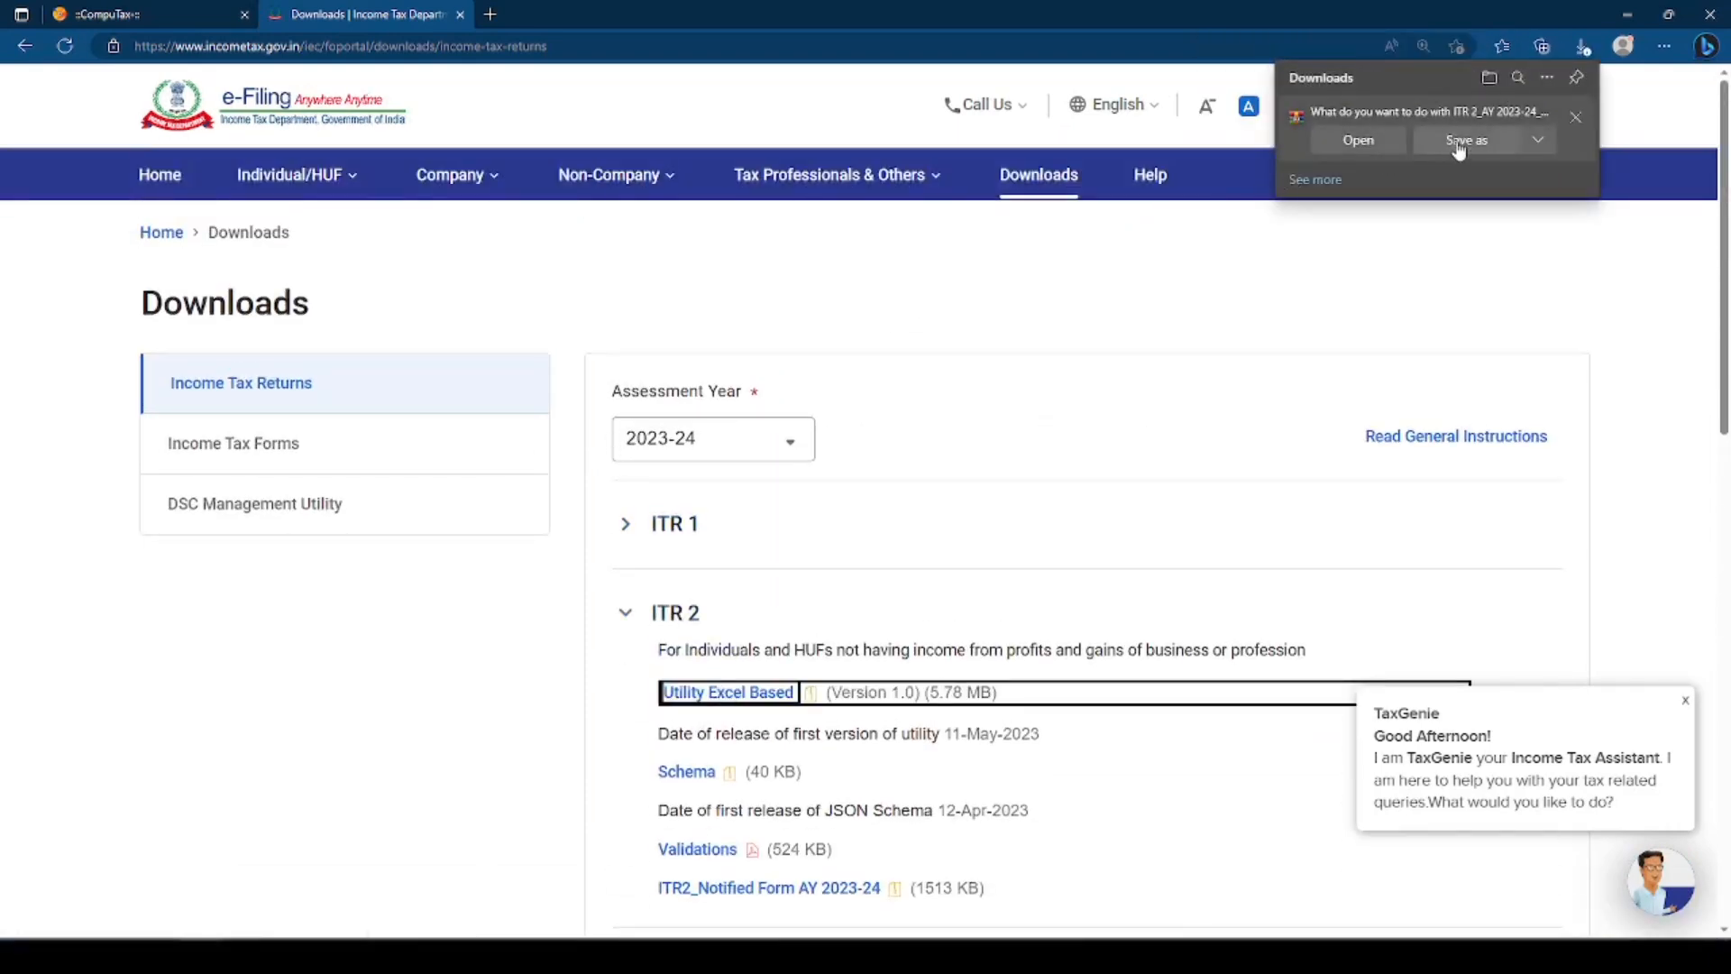
pyautogui.click(1455, 141)
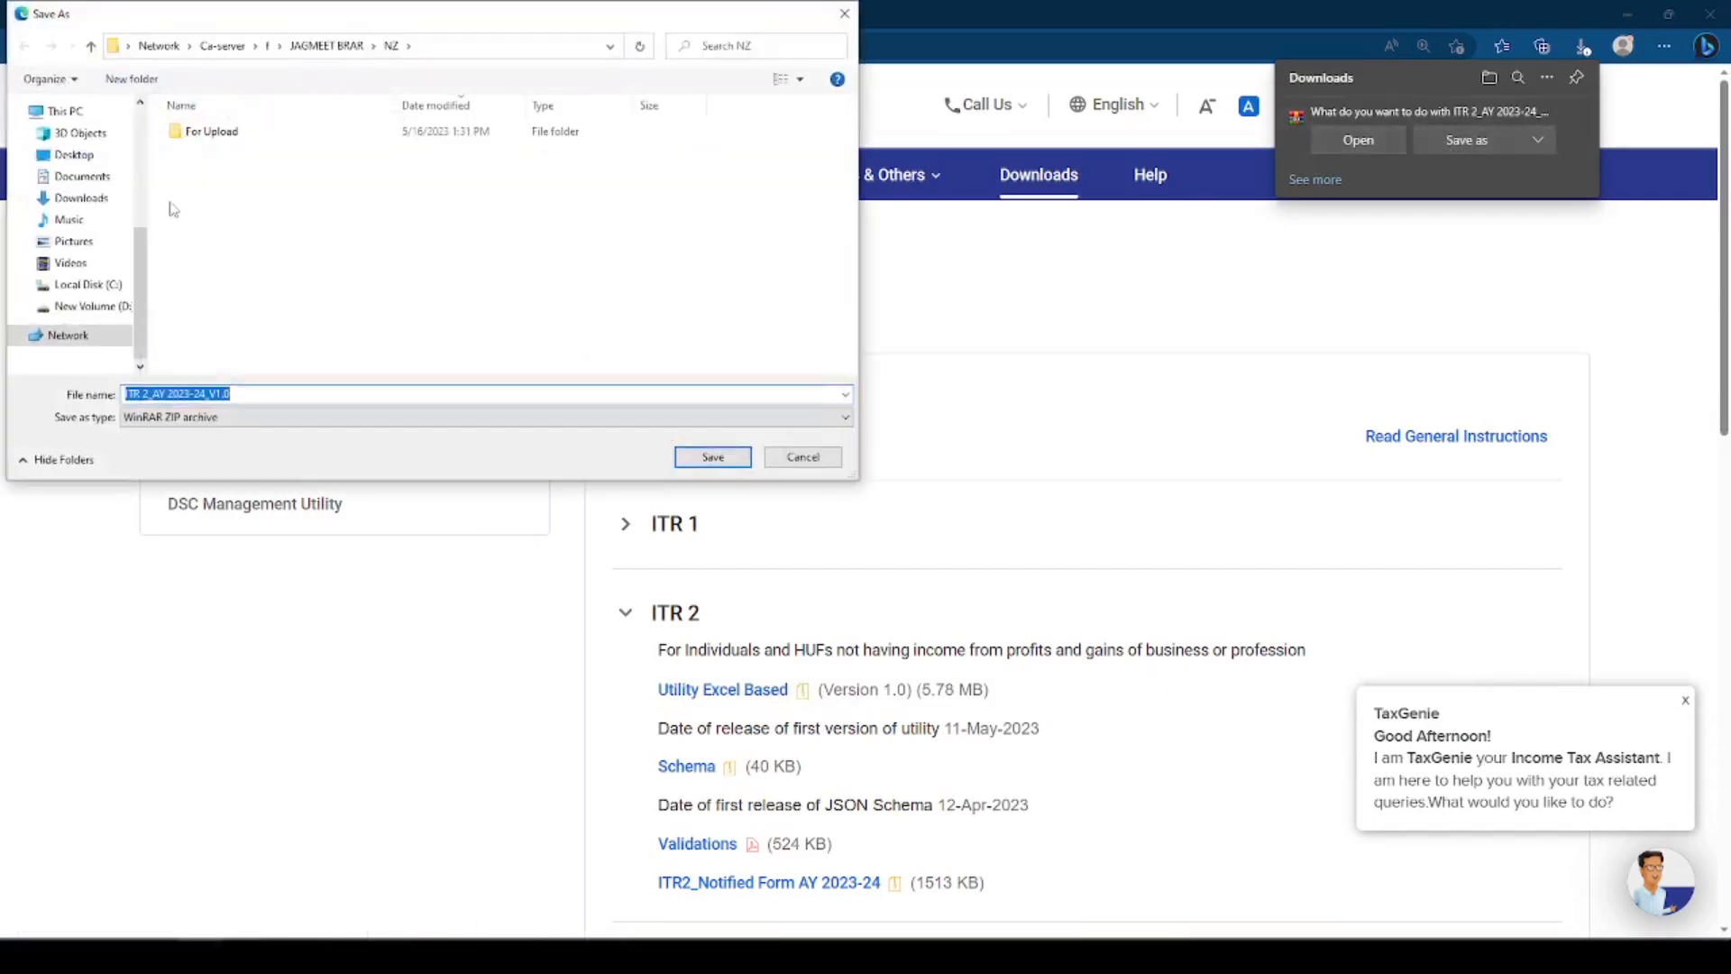
pyautogui.click(74, 155)
pyautogui.click(713, 457)
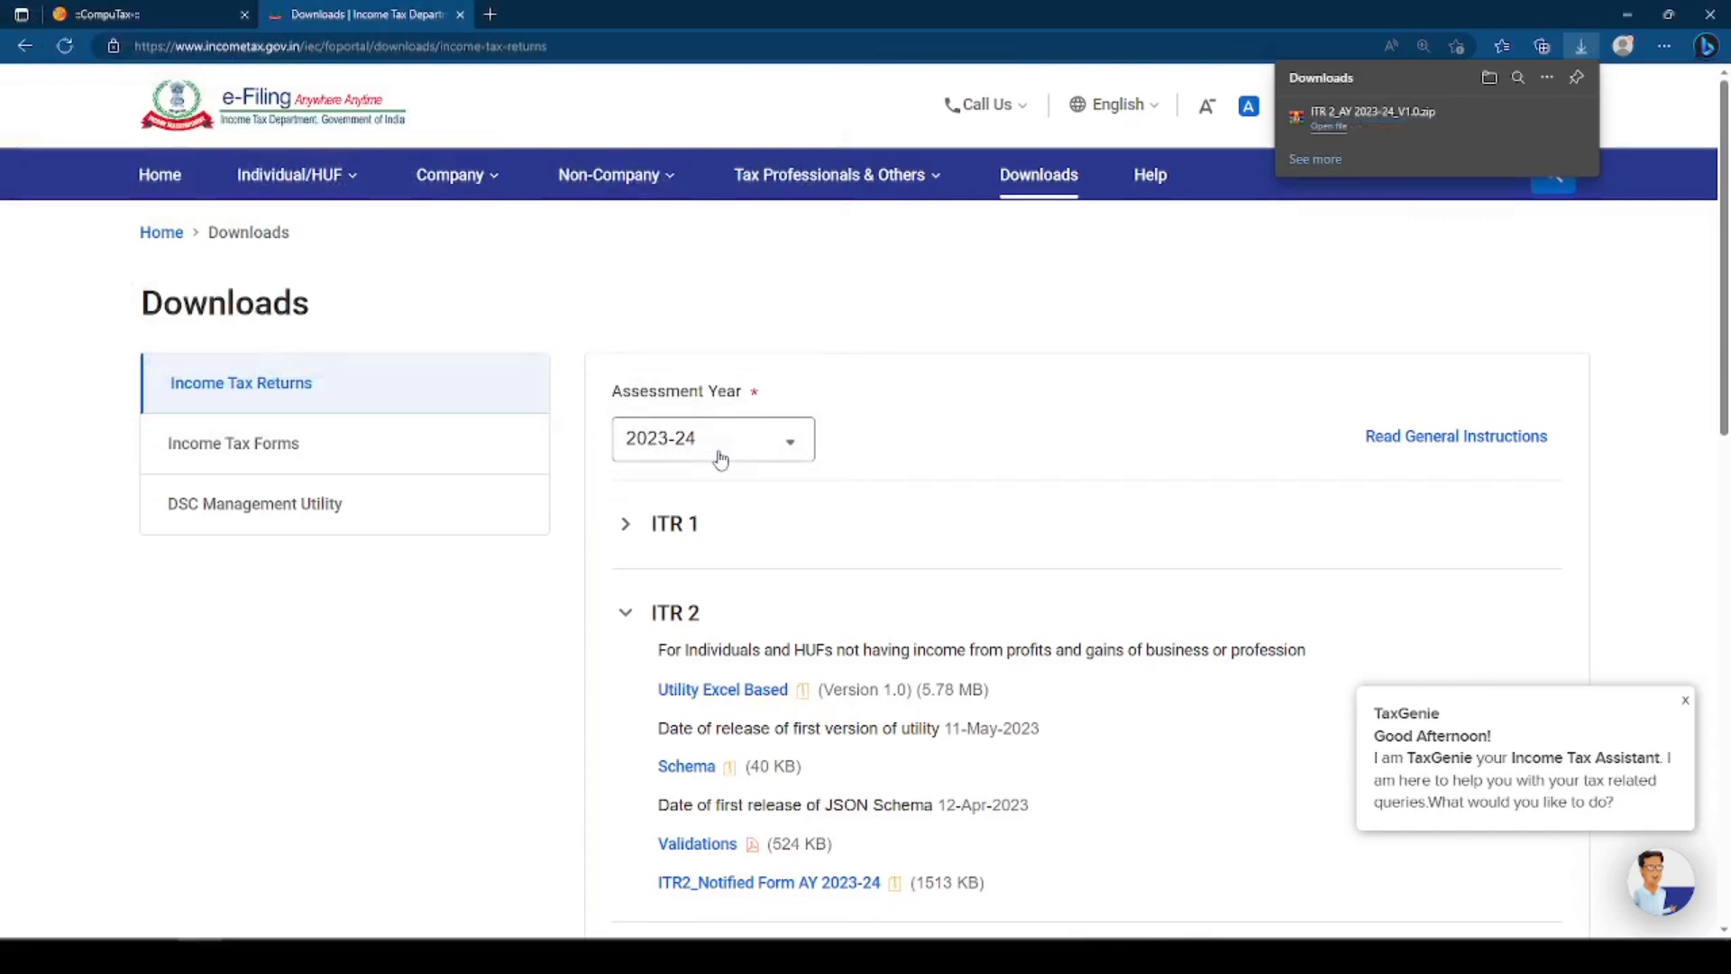
# Step: Move the downloaded ITR 2 archive to a free spot on the desktop and extract its files
pyautogui.press('super+d')
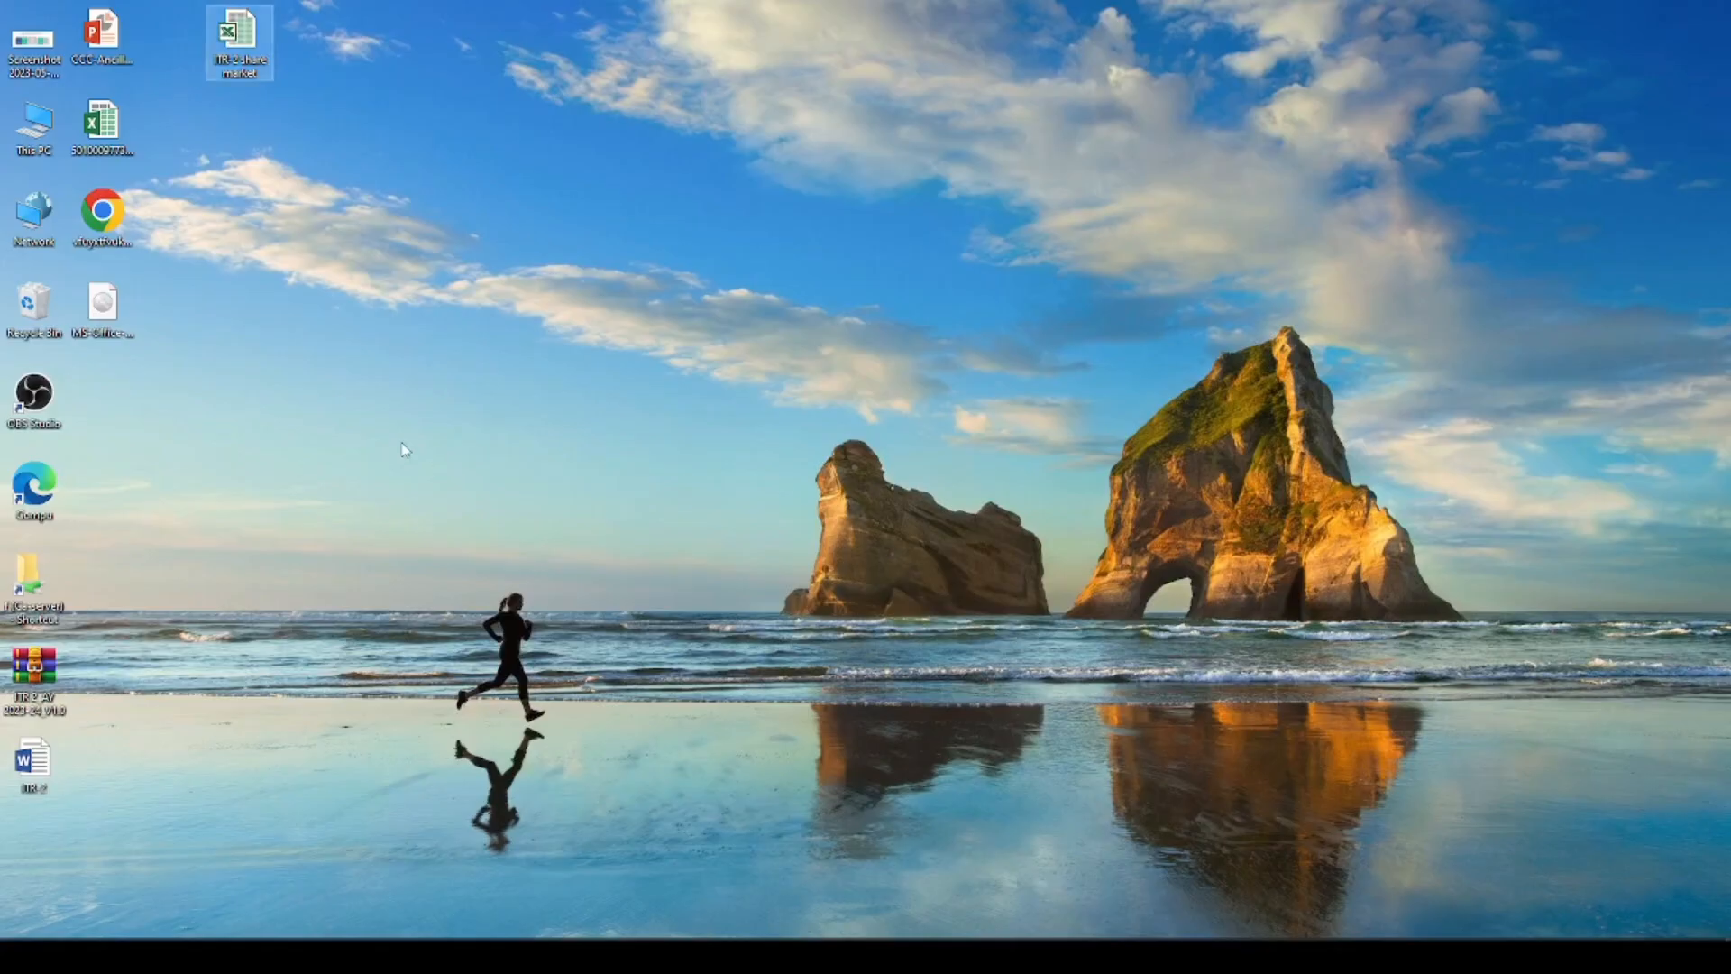
pyautogui.moveTo(36, 674); pyautogui.dragTo(442, 242)
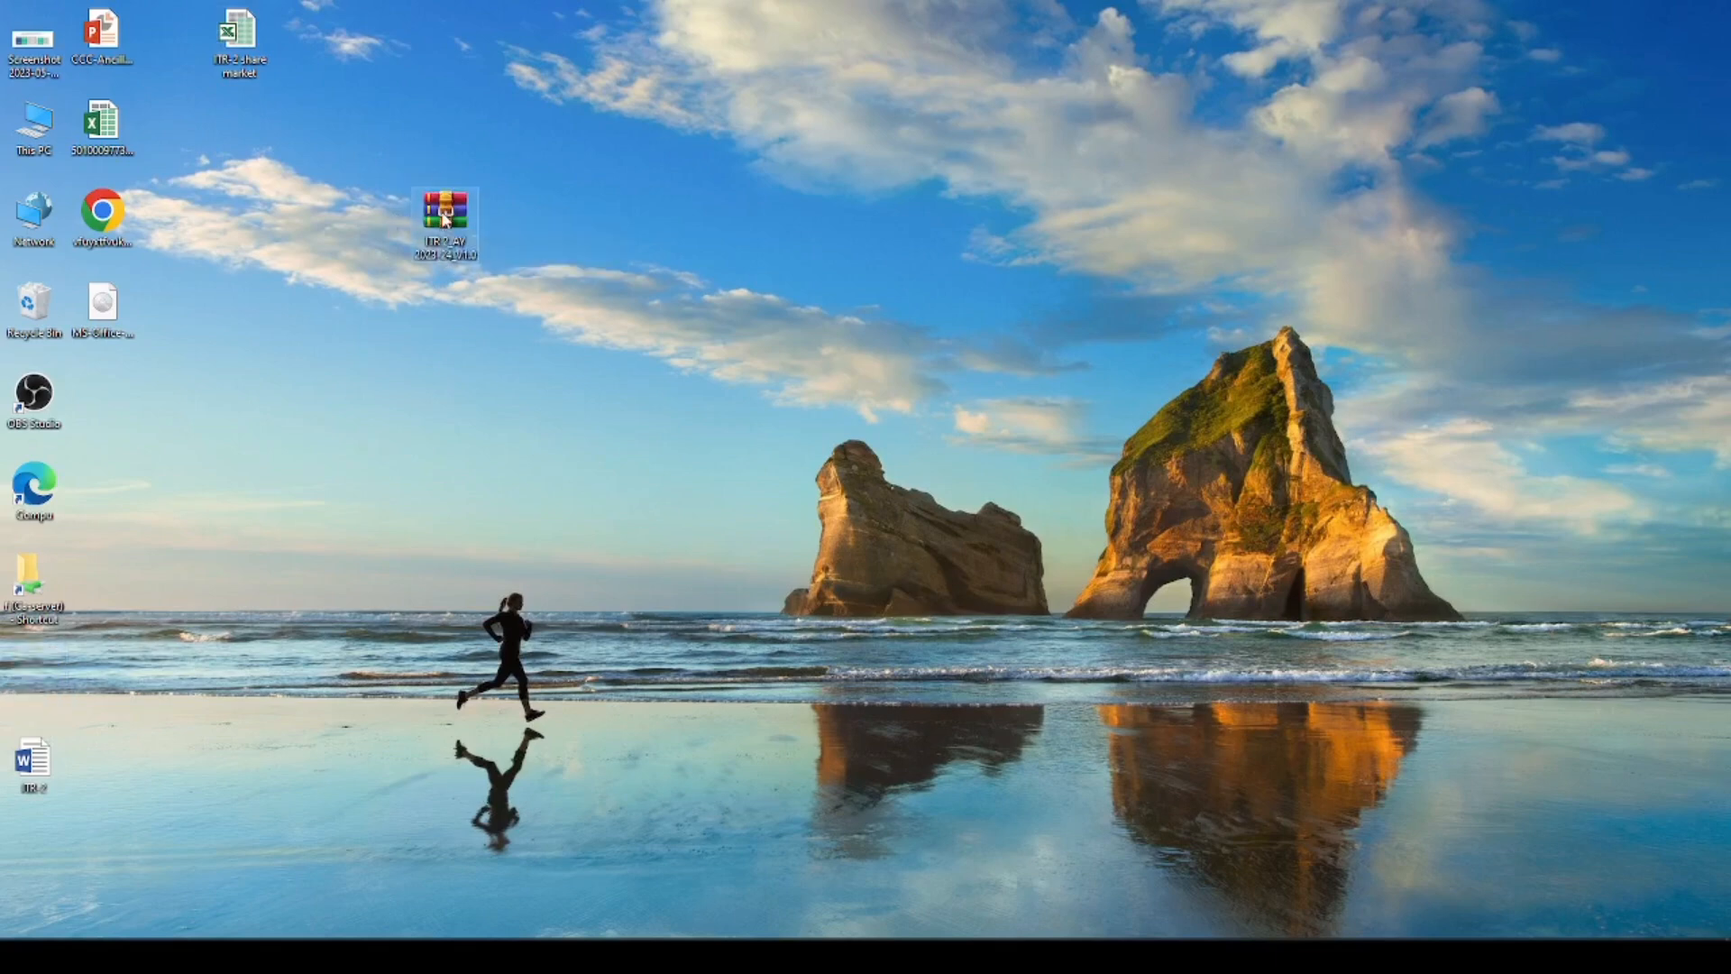
pyautogui.rightClick(444, 216)
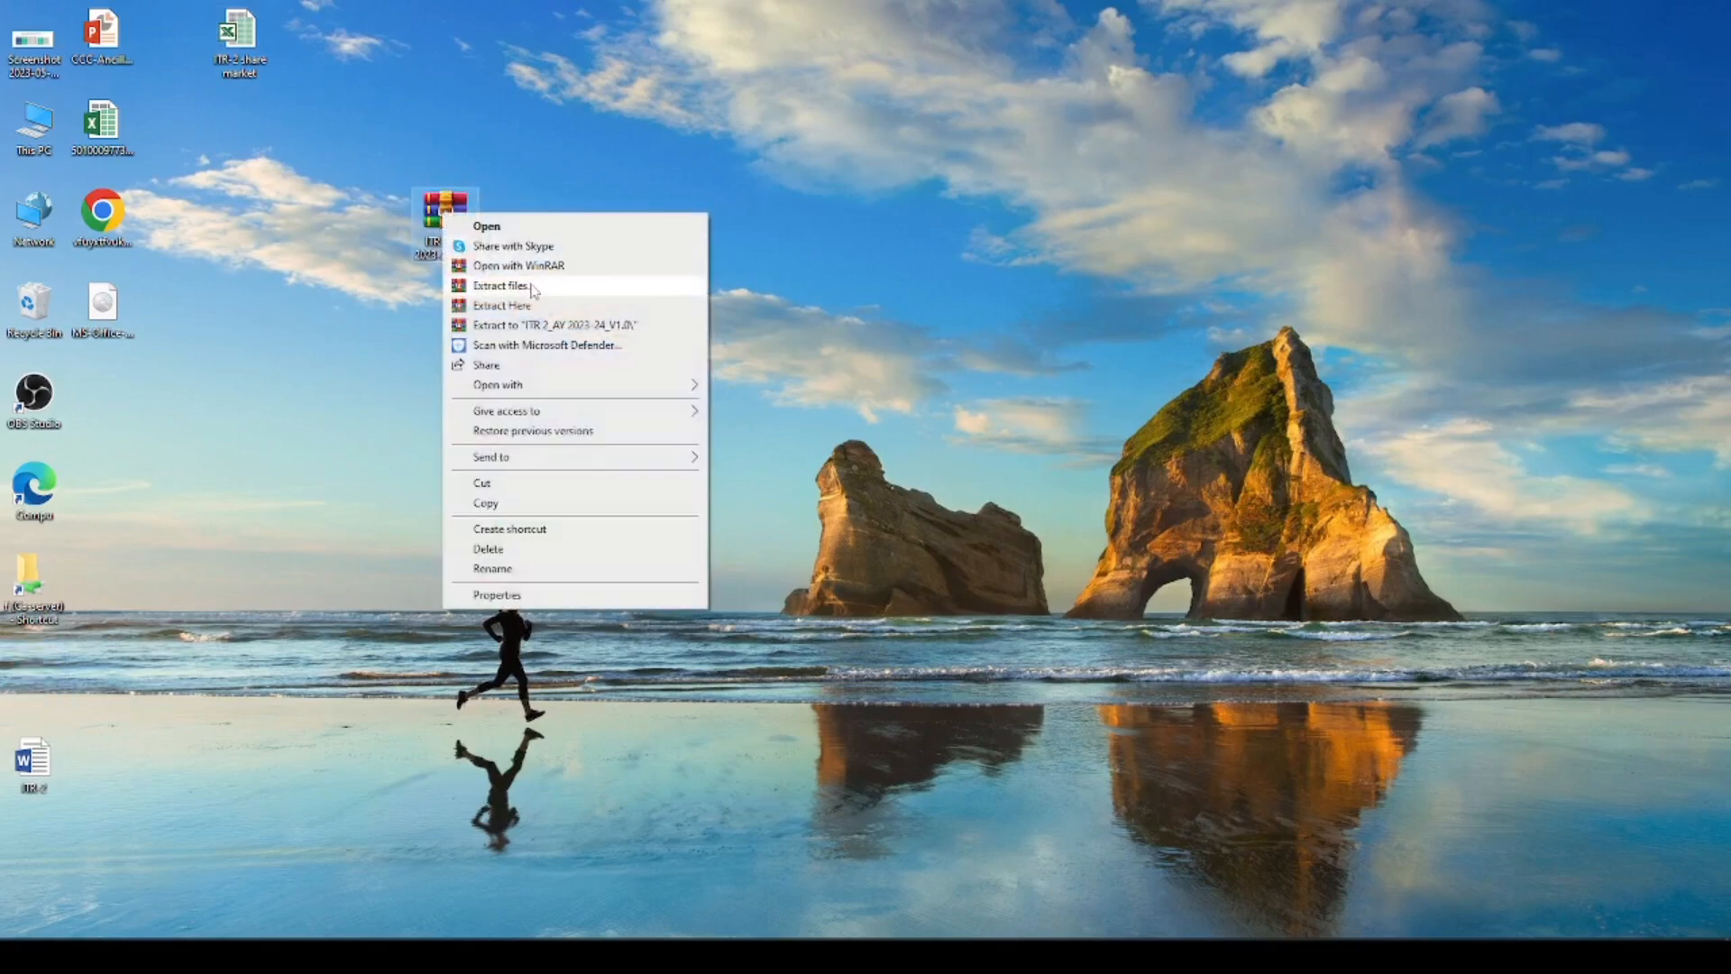
pyautogui.click(501, 286)
pyautogui.click(922, 678)
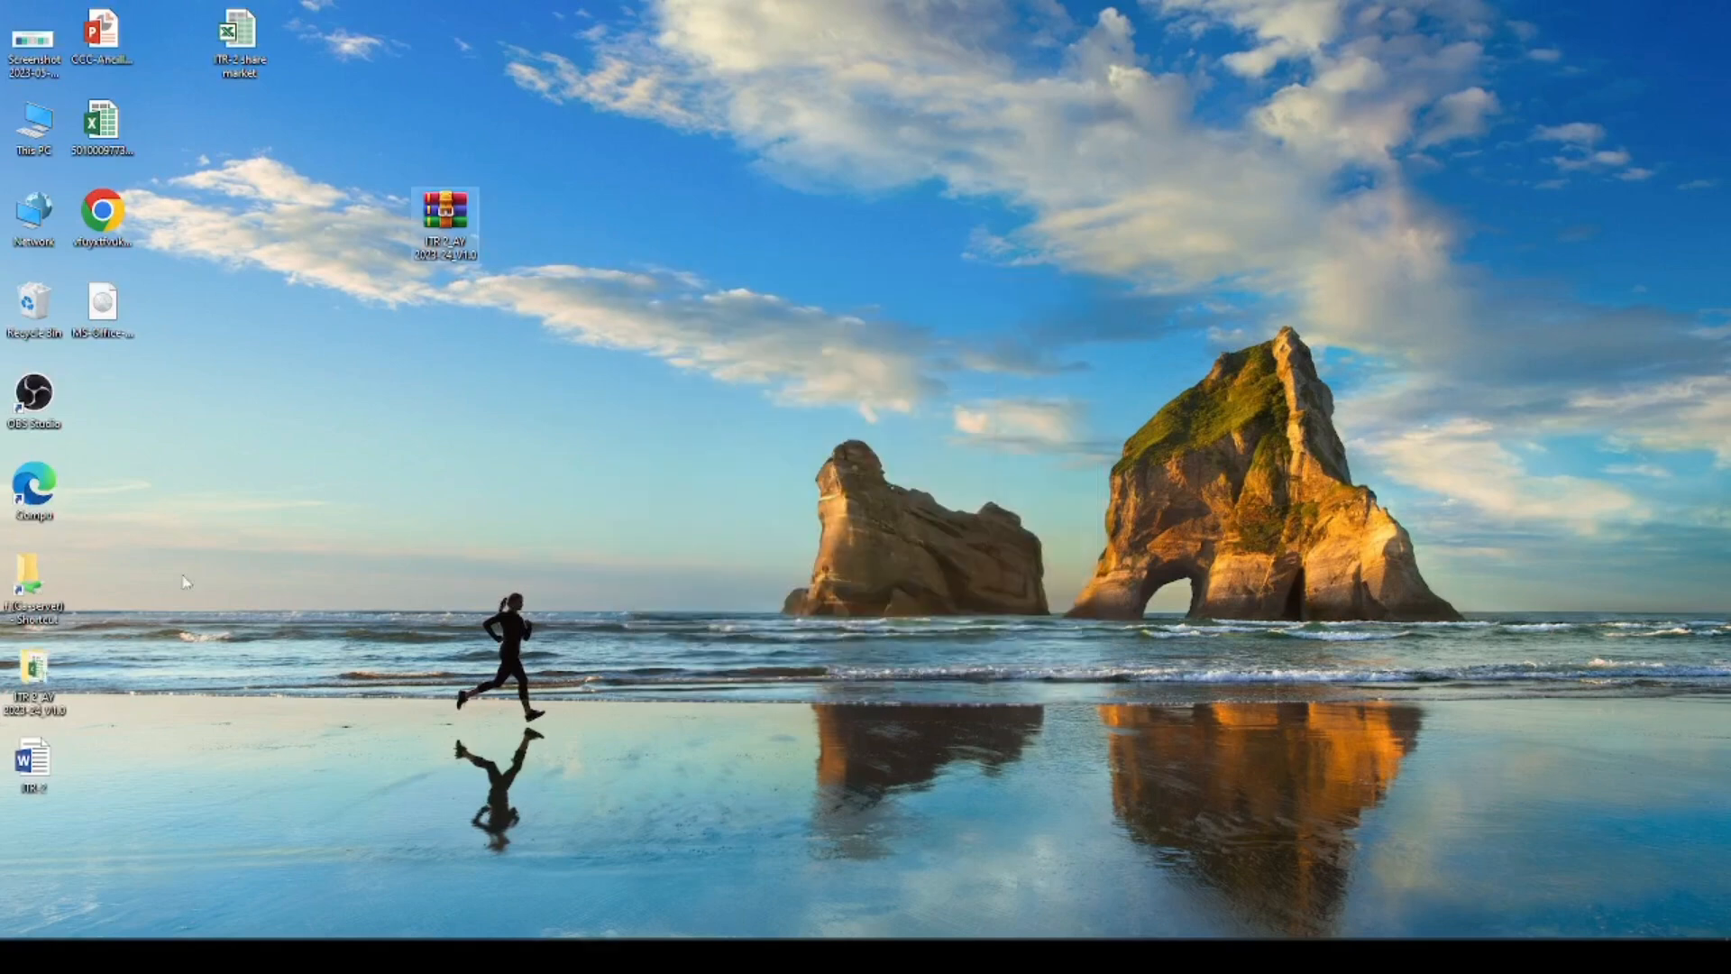
# Step: Place the extracted folder beside the archive and open its ITR 2_AY 2023-24_V1.0 workbook, dismissing the opening notice
pyautogui.moveTo(37, 665); pyautogui.dragTo(573, 184)
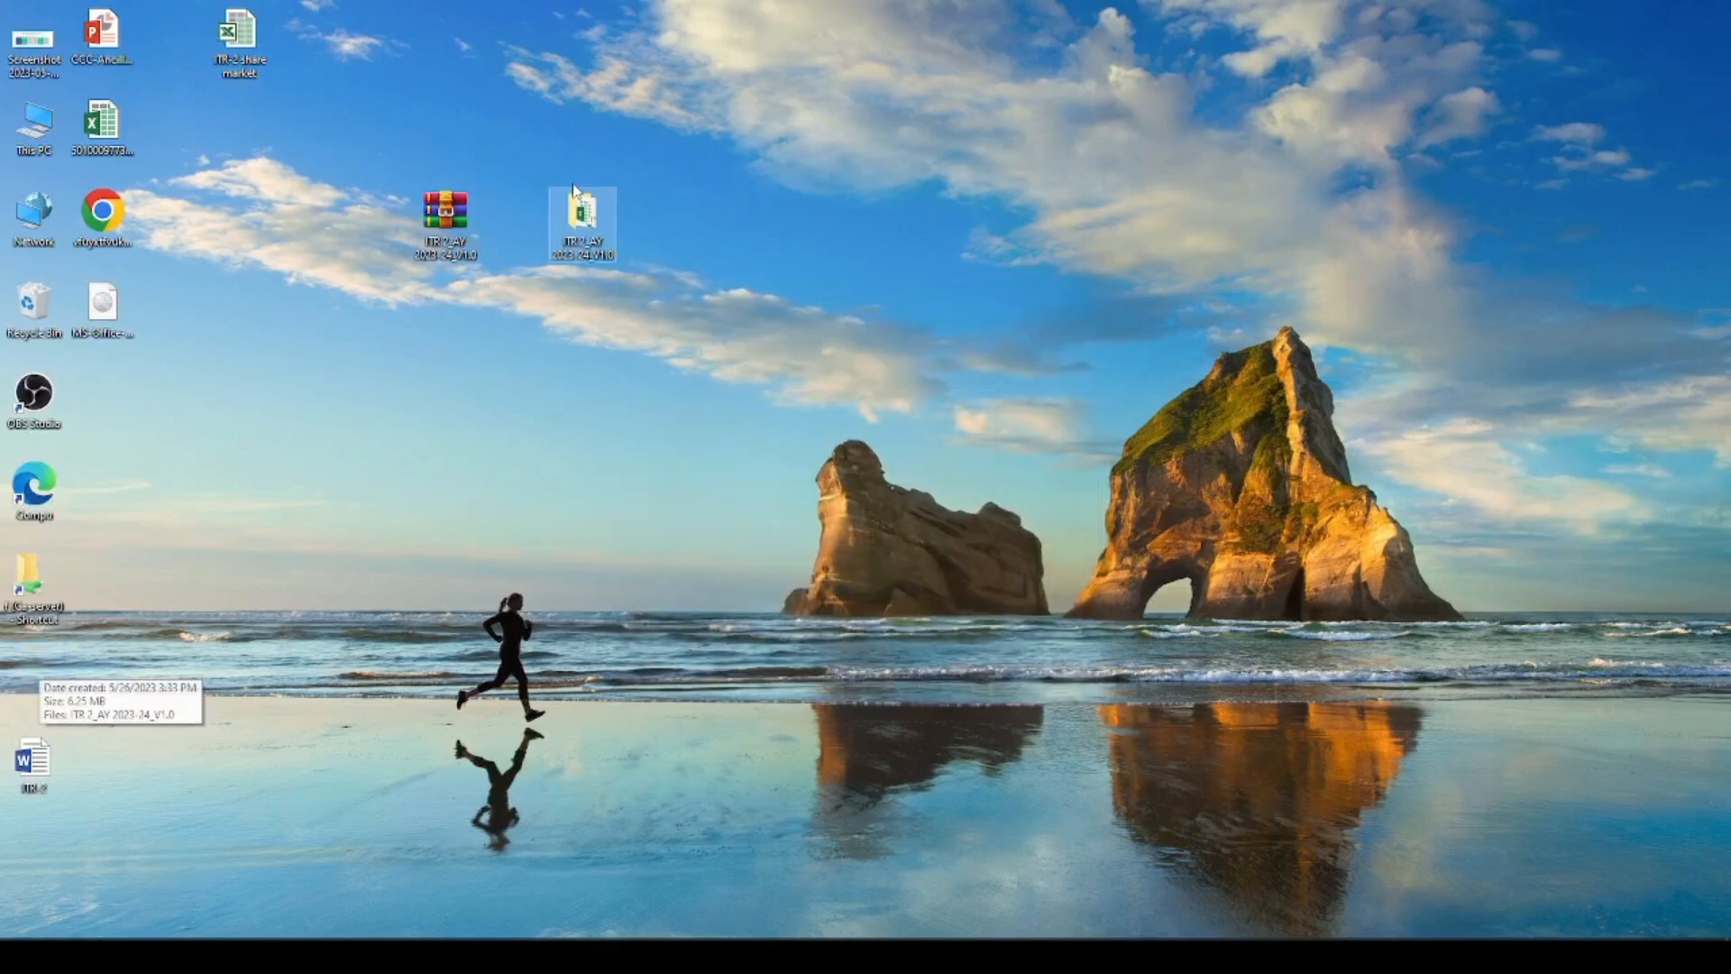
pyautogui.doubleClick(581, 216)
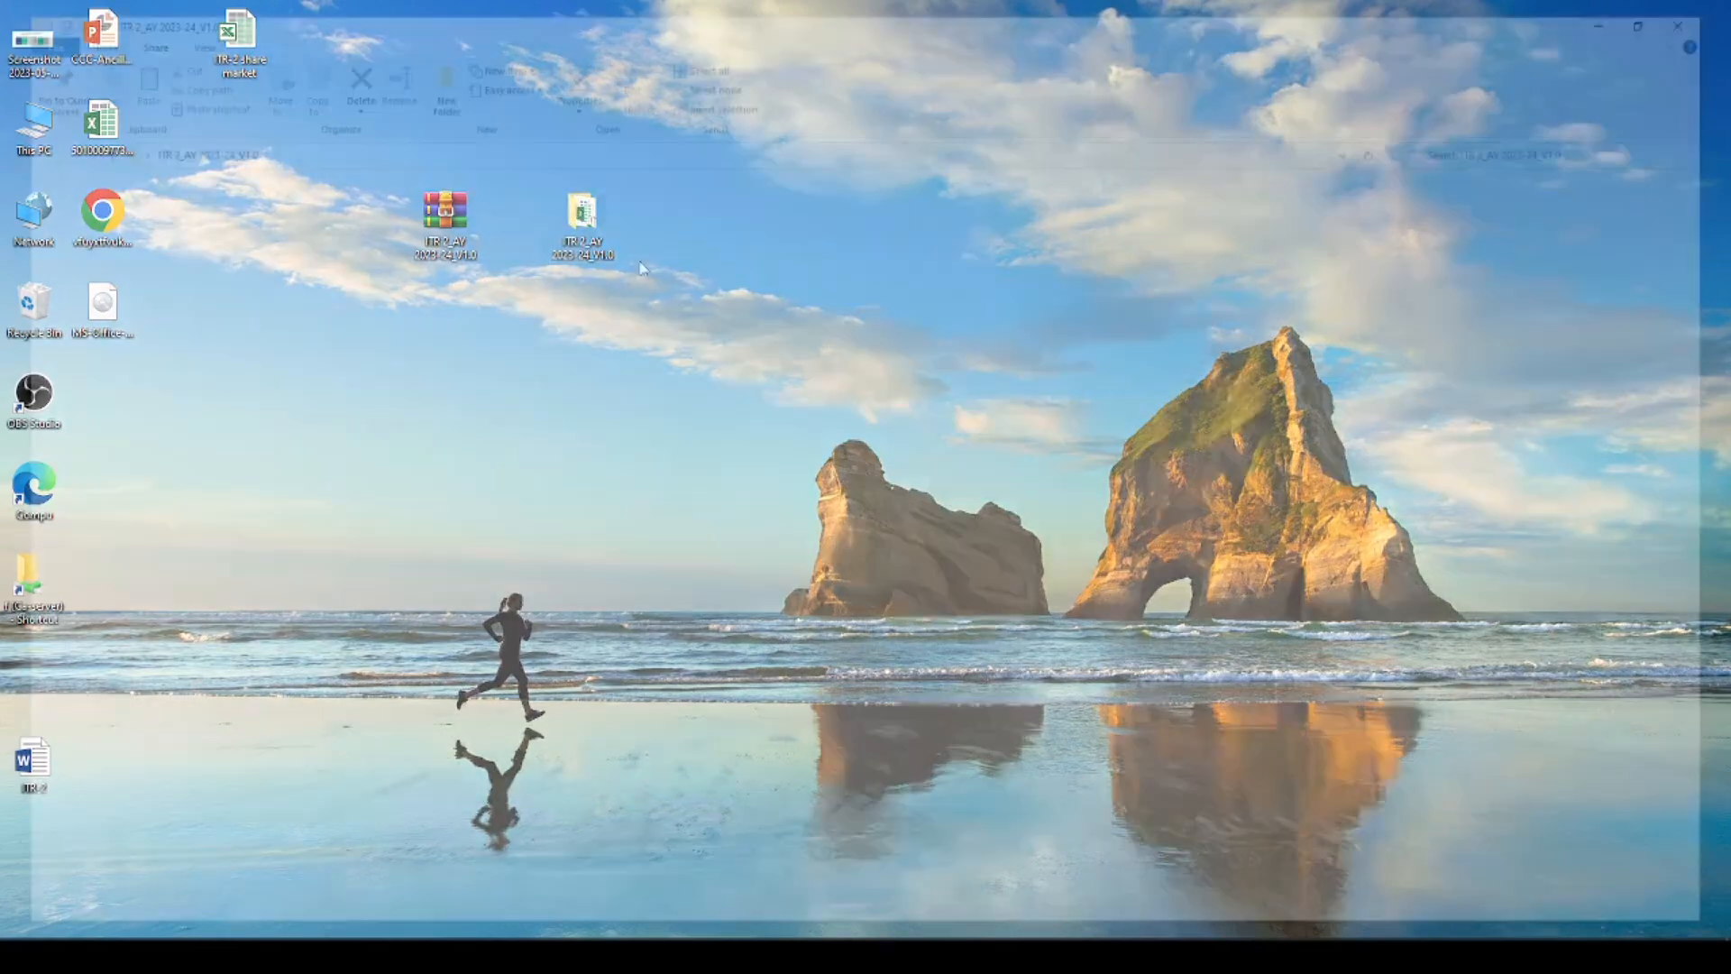
pyautogui.doubleClick(283, 202)
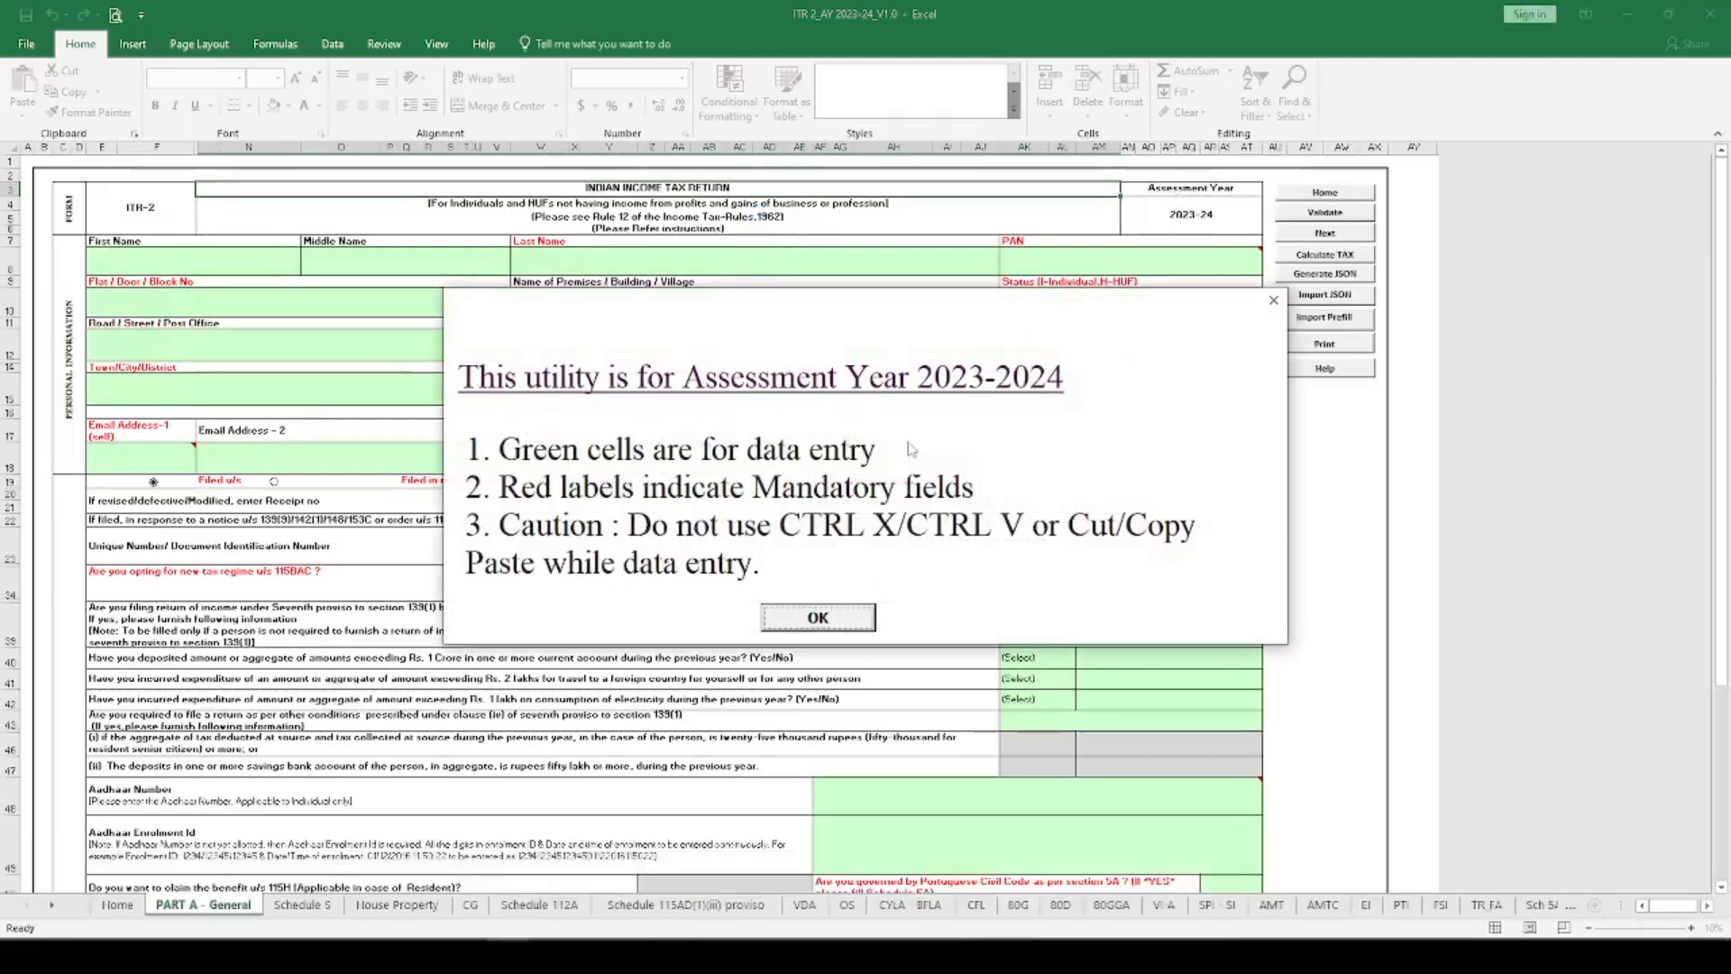
pyautogui.click(818, 619)
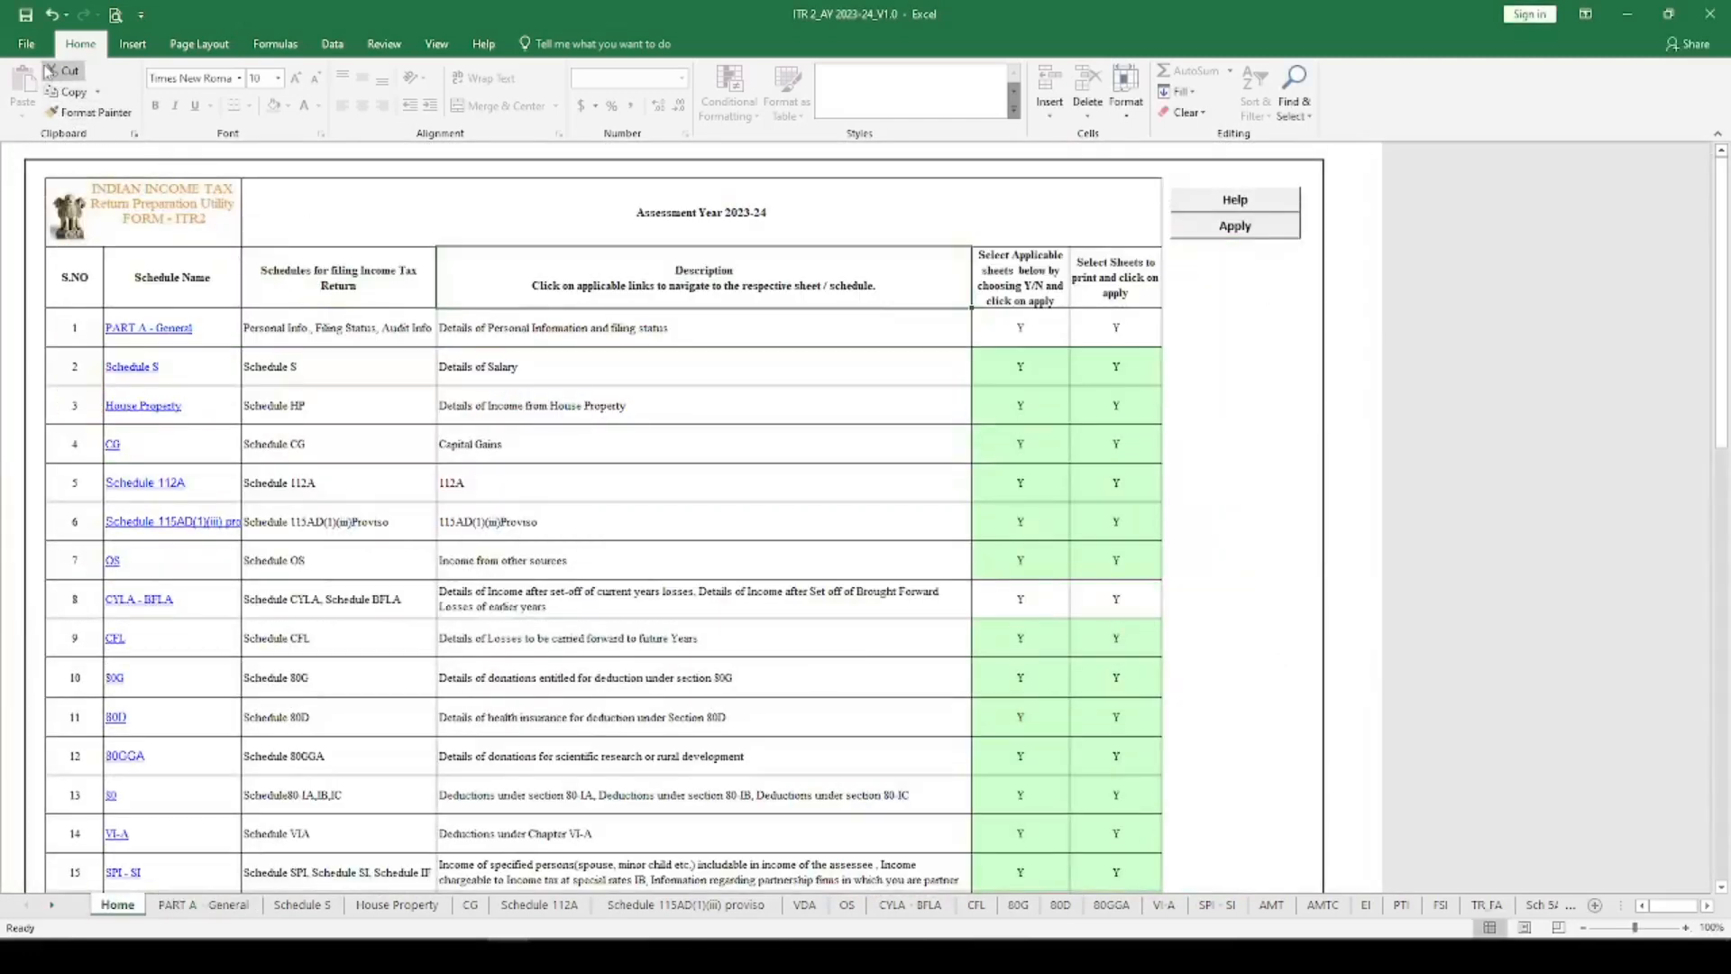
# Step: Check the Macro Settings in Excel's Trust Center and leave the options
pyautogui.click(28, 47)
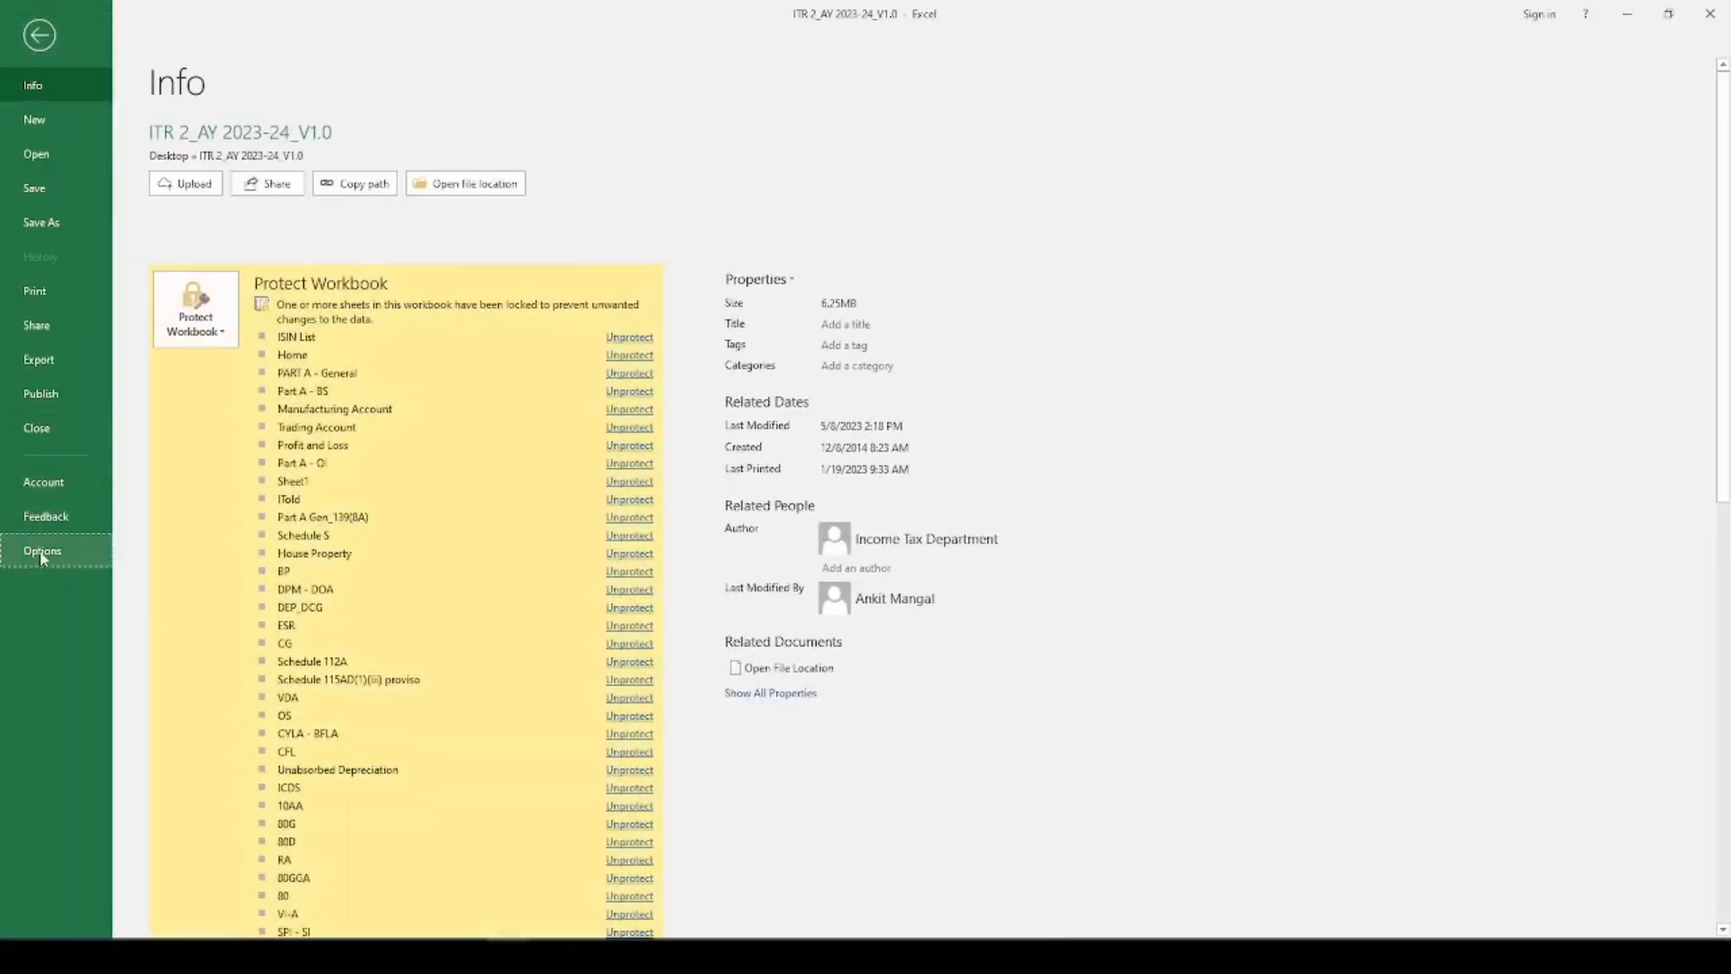
pyautogui.click(34, 550)
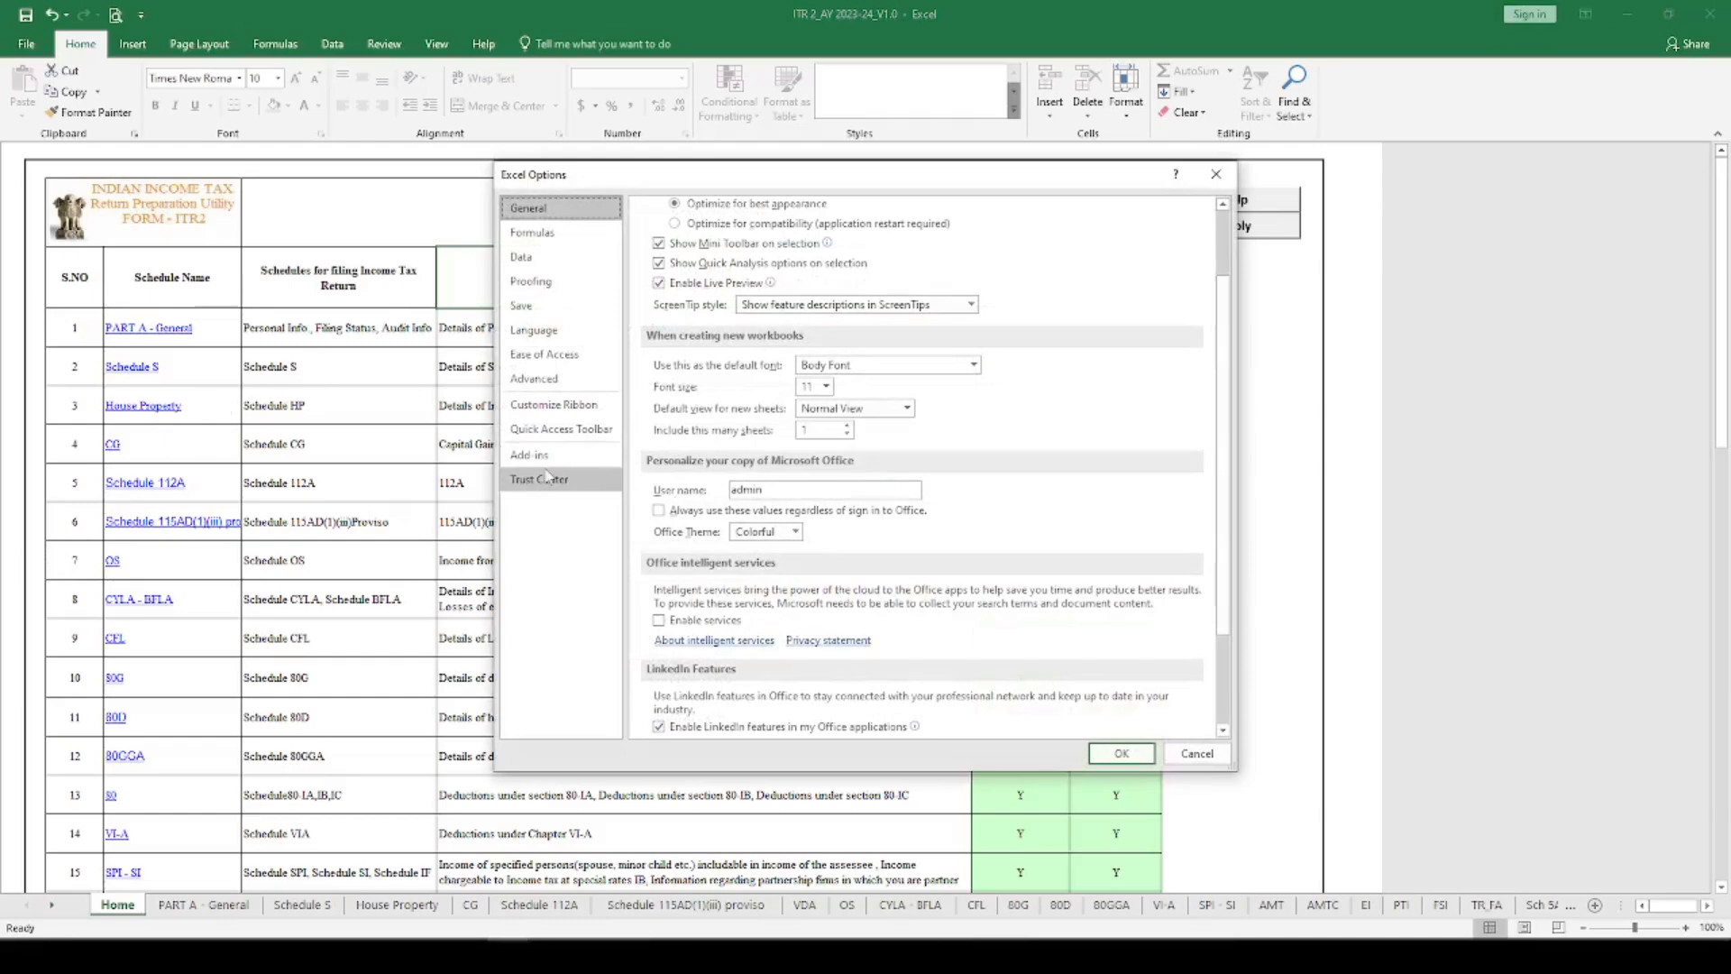
pyautogui.click(542, 481)
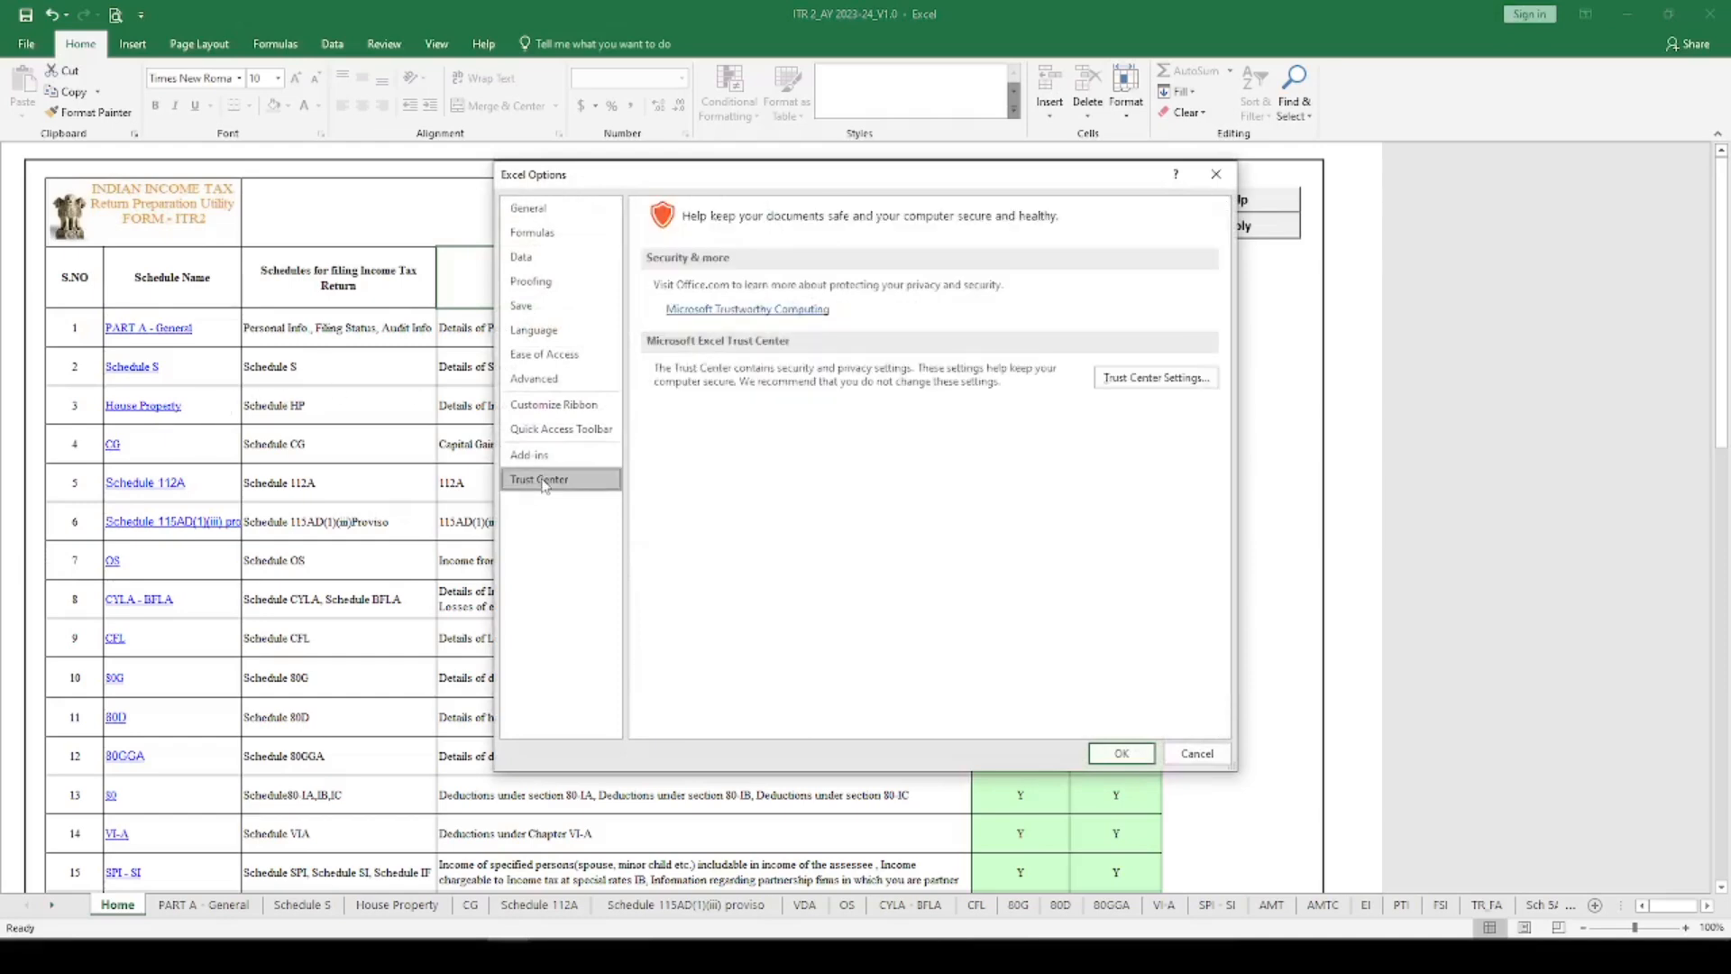
pyautogui.click(1154, 379)
pyautogui.click(559, 368)
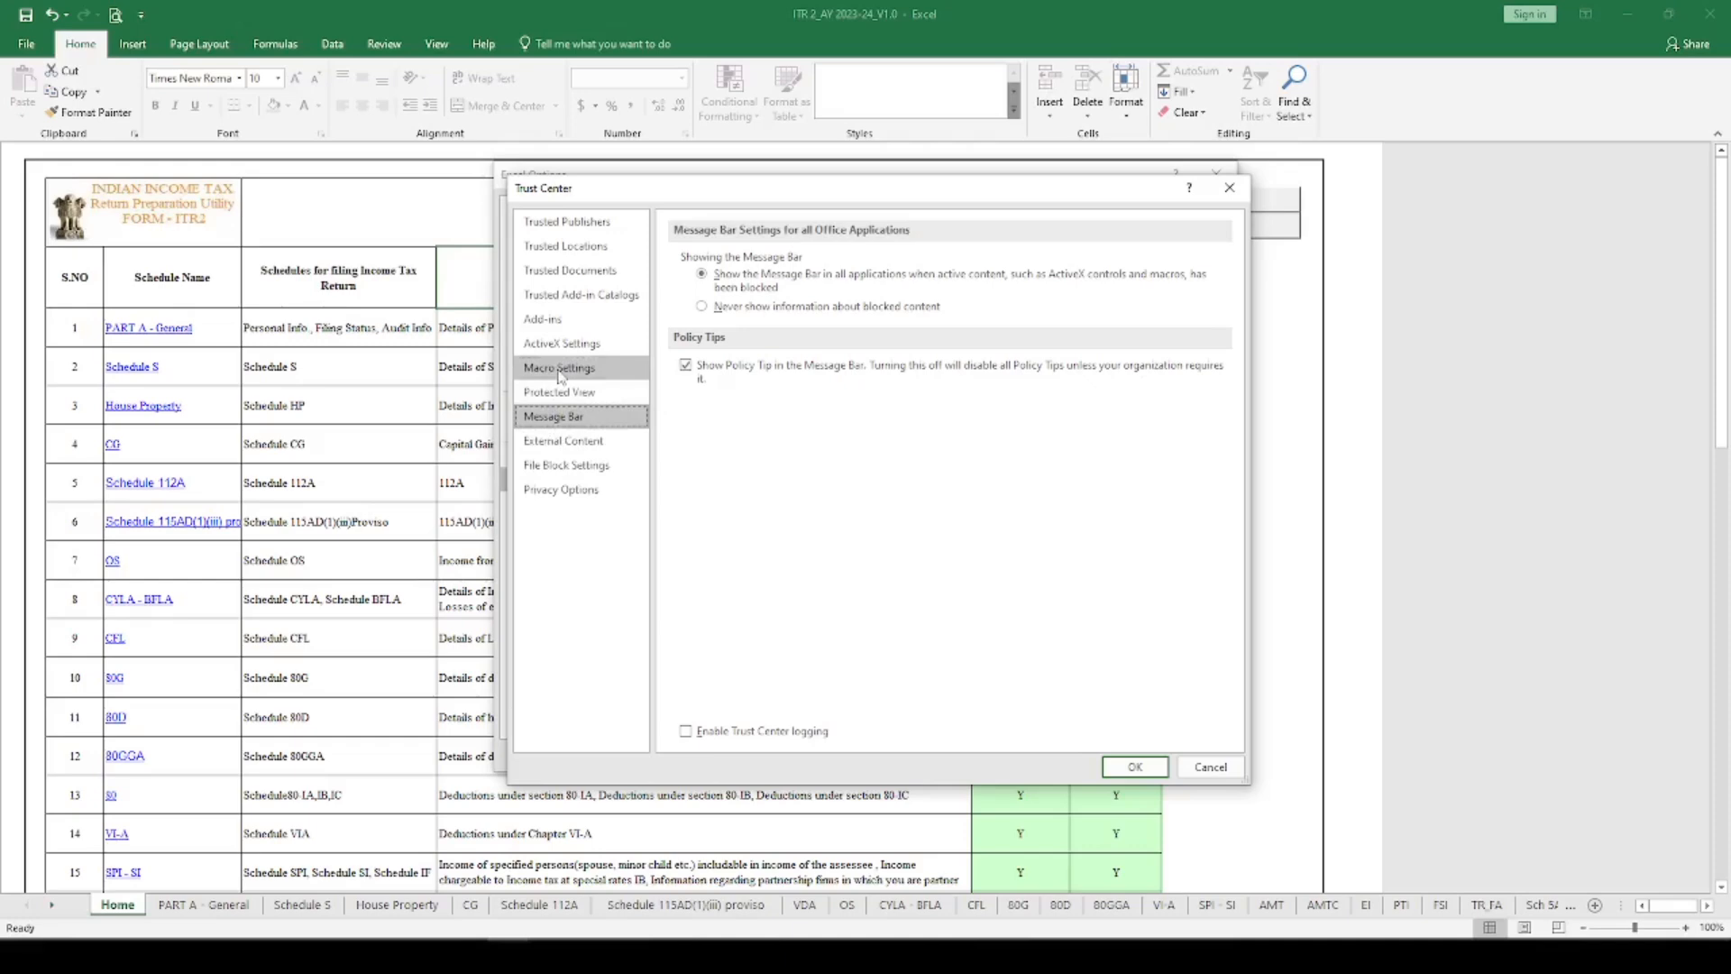
pyautogui.click(1132, 766)
pyautogui.click(1192, 752)
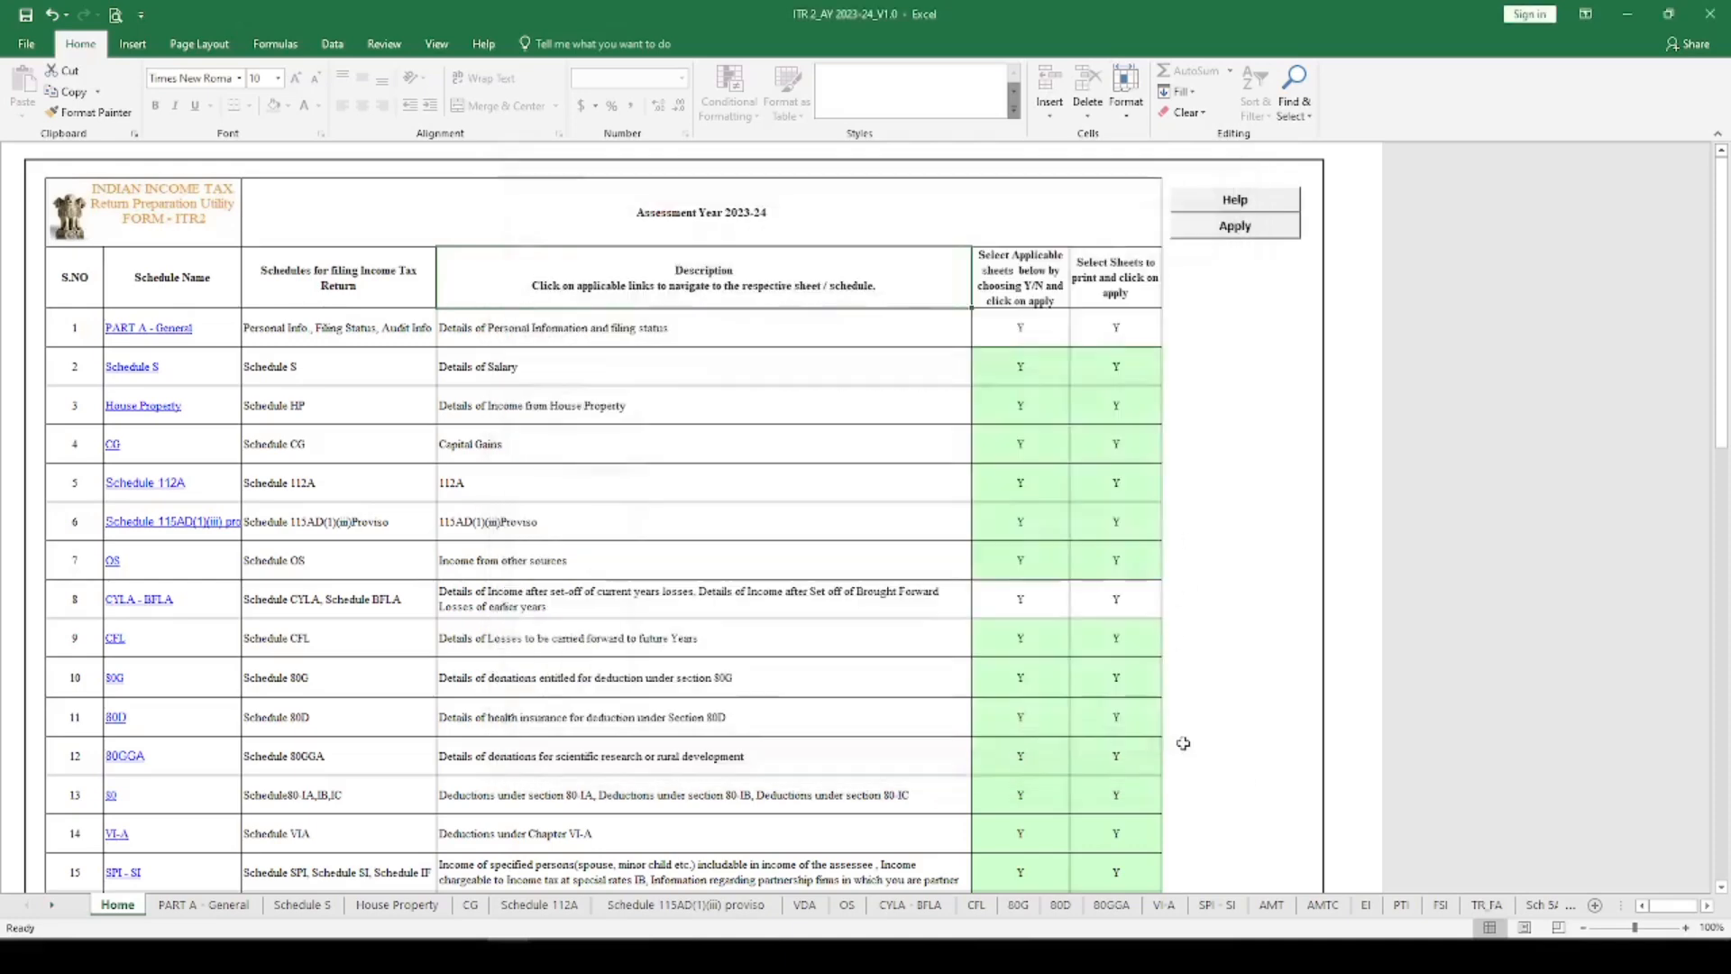
# Step: Close the utility workbook without saving and unblock the ITR 2_AY 2023-24_V1.0 file in its properties
pyautogui.click(1710, 13)
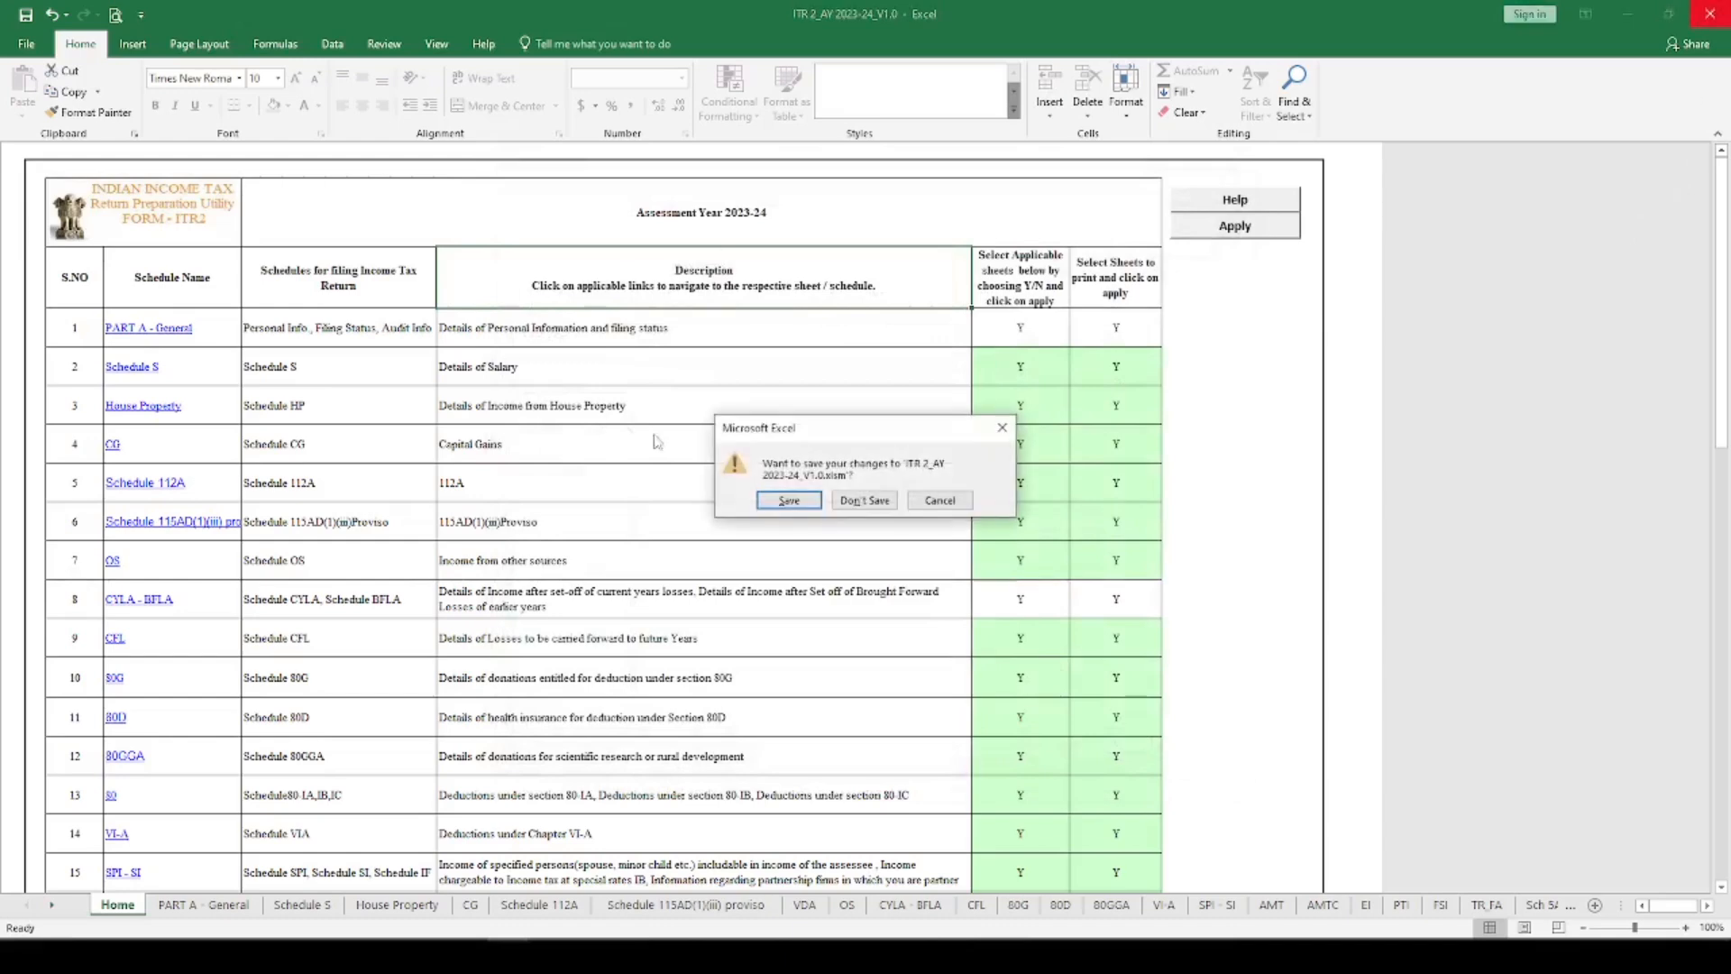
pyautogui.click(863, 499)
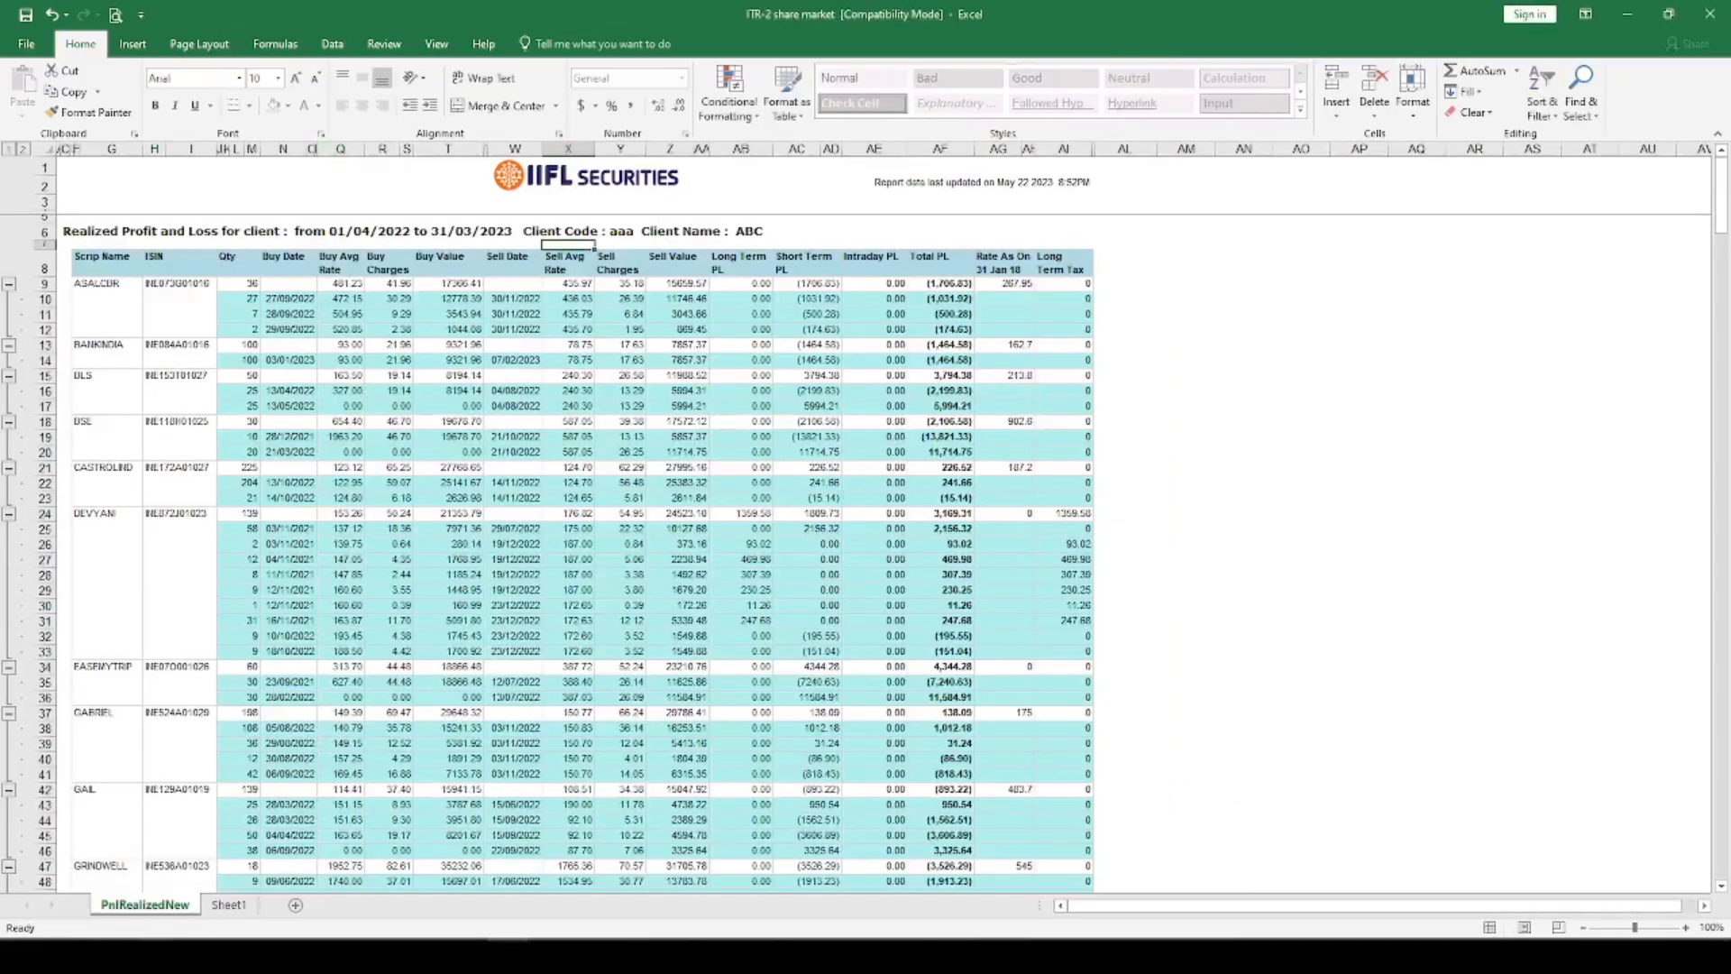
pyautogui.click(110, 956)
pyautogui.click(263, 853)
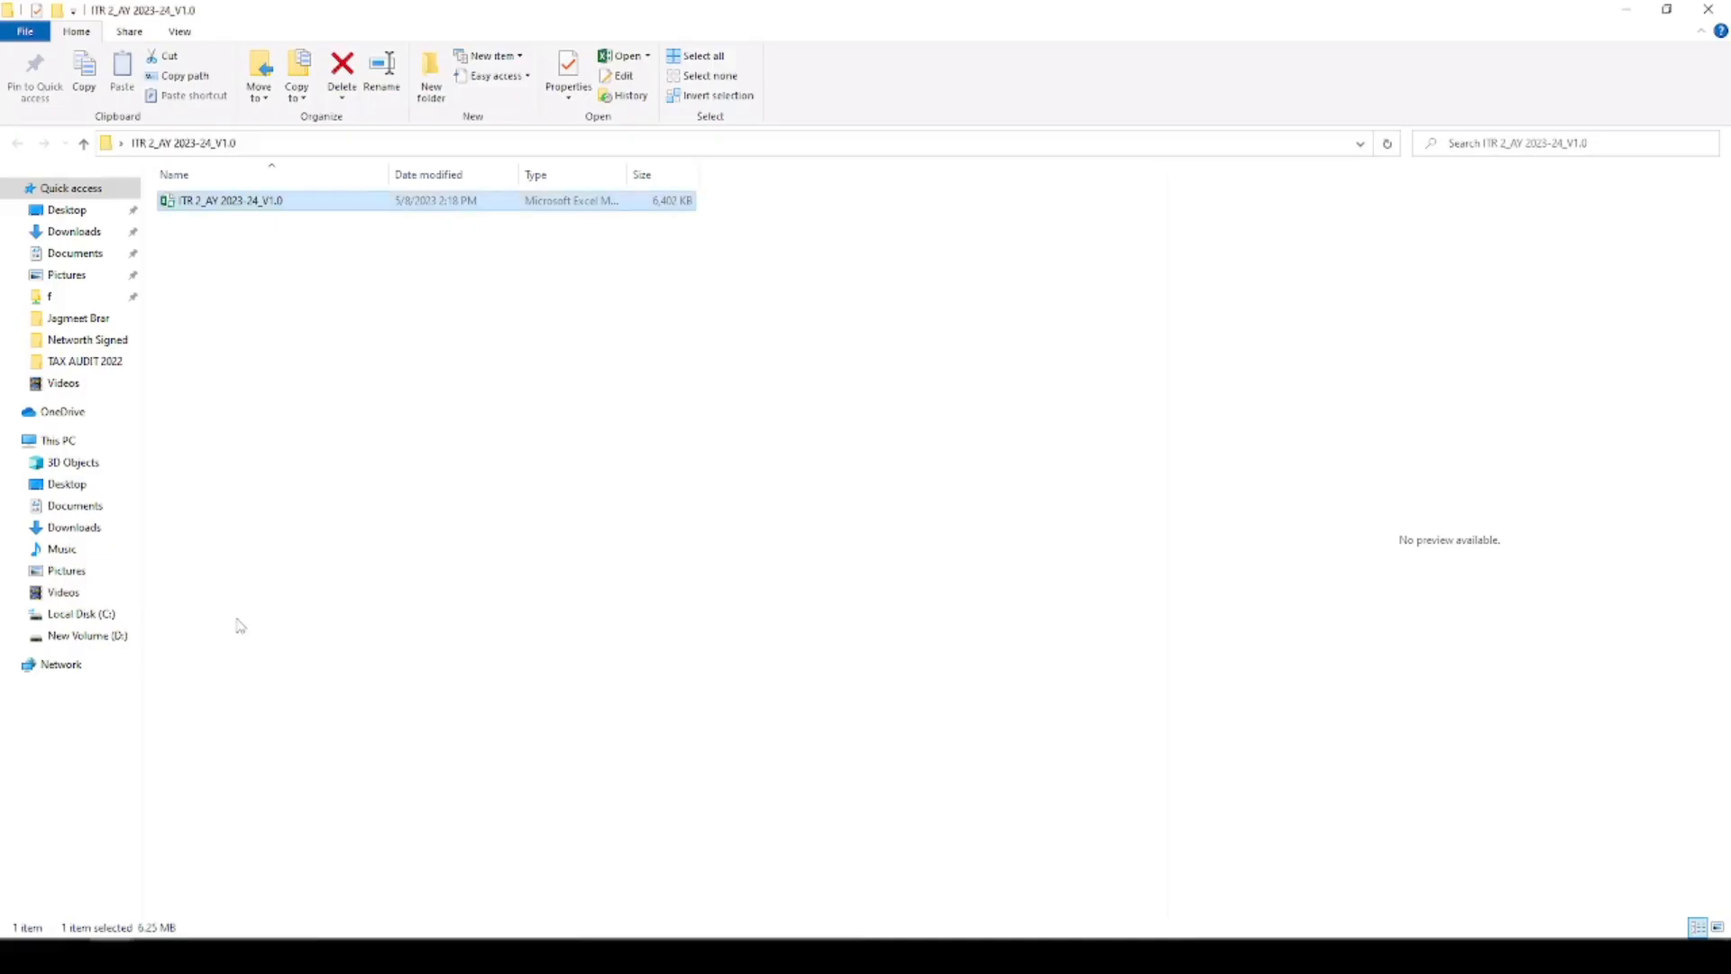
pyautogui.rightClick(220, 206)
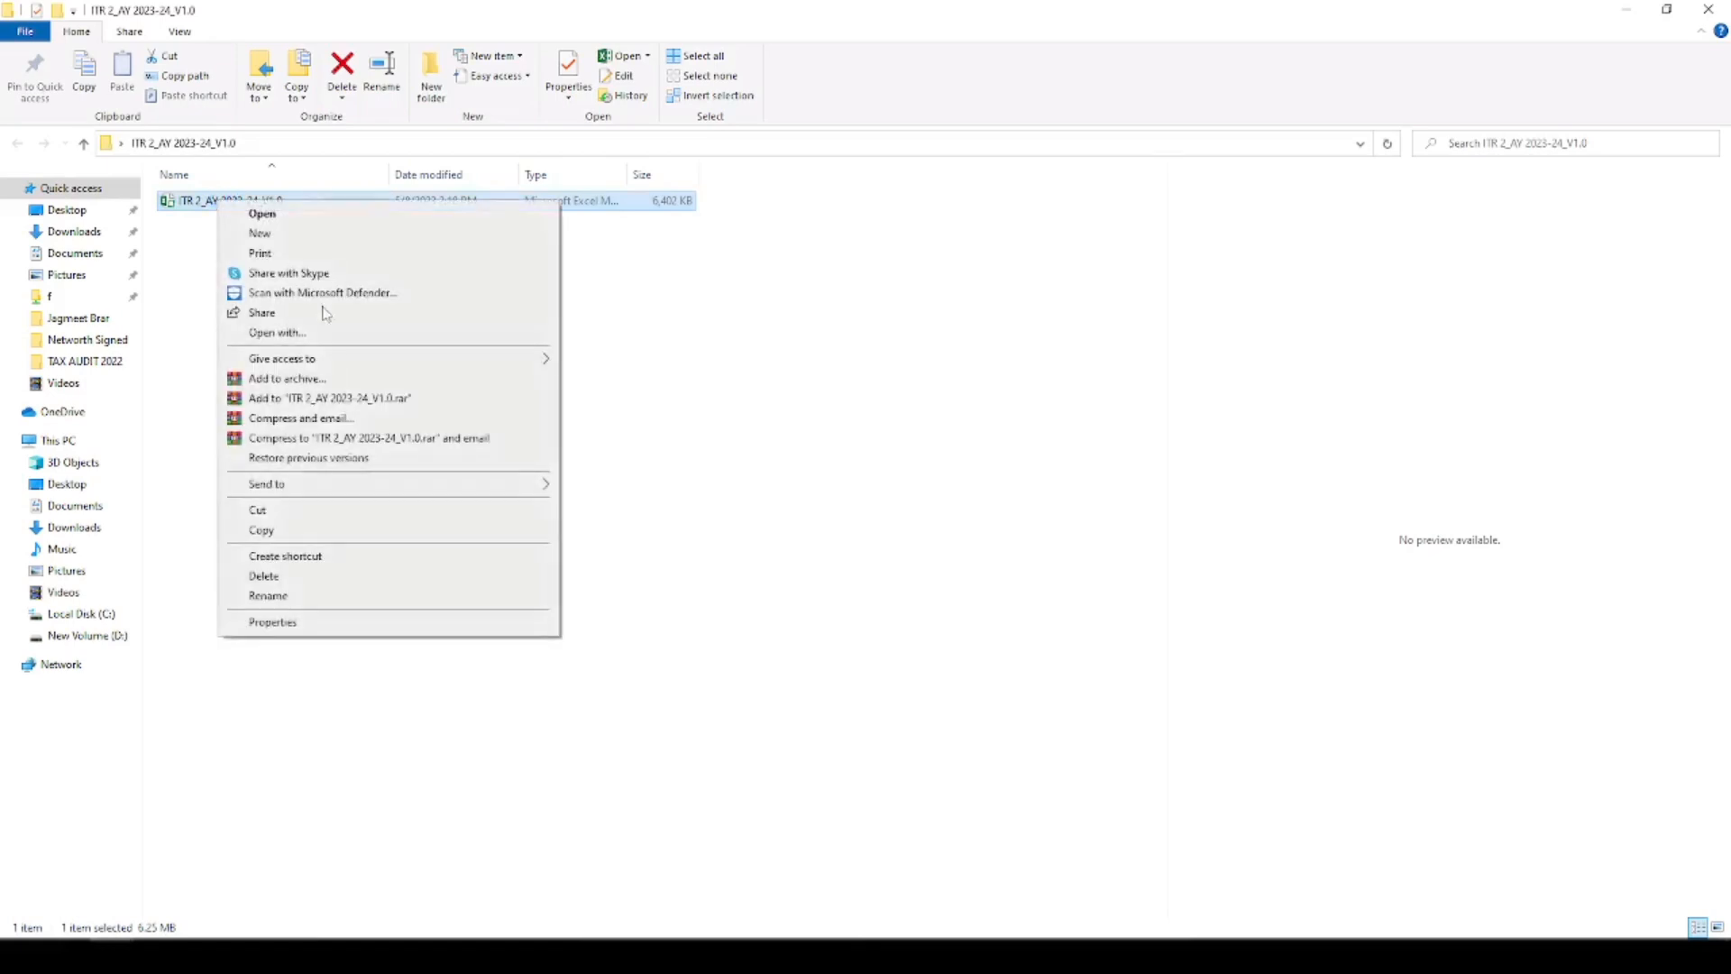
pyautogui.click(342, 621)
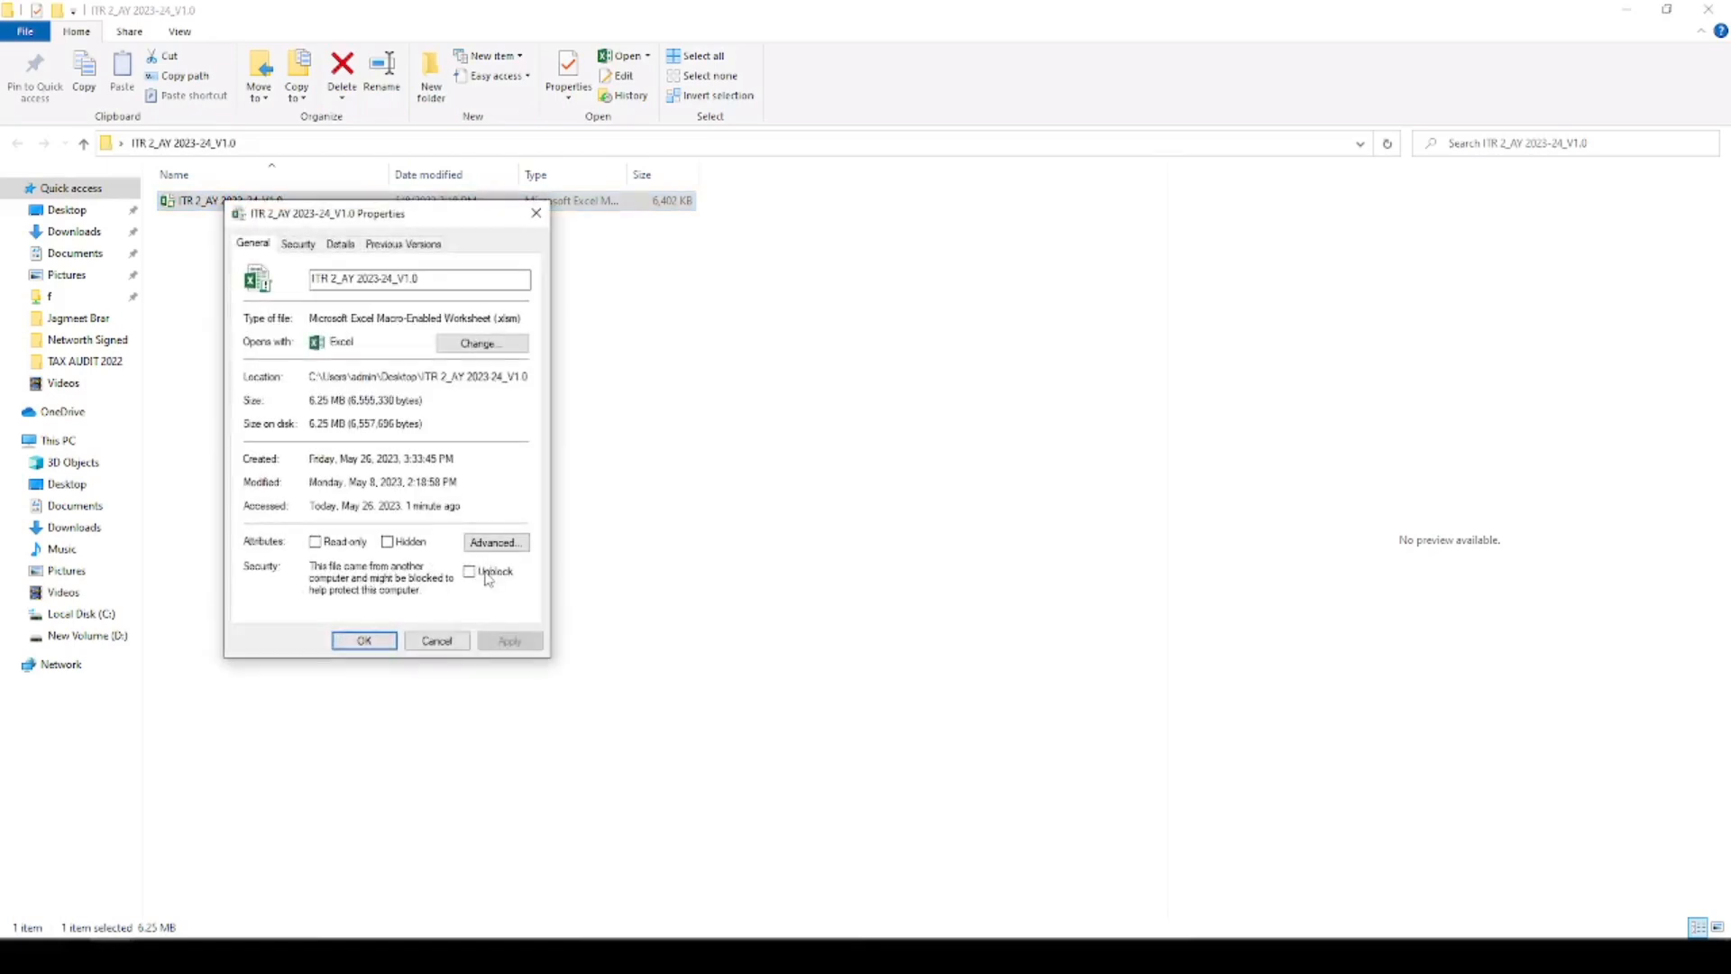
pyautogui.click(509, 640)
pyautogui.click(364, 640)
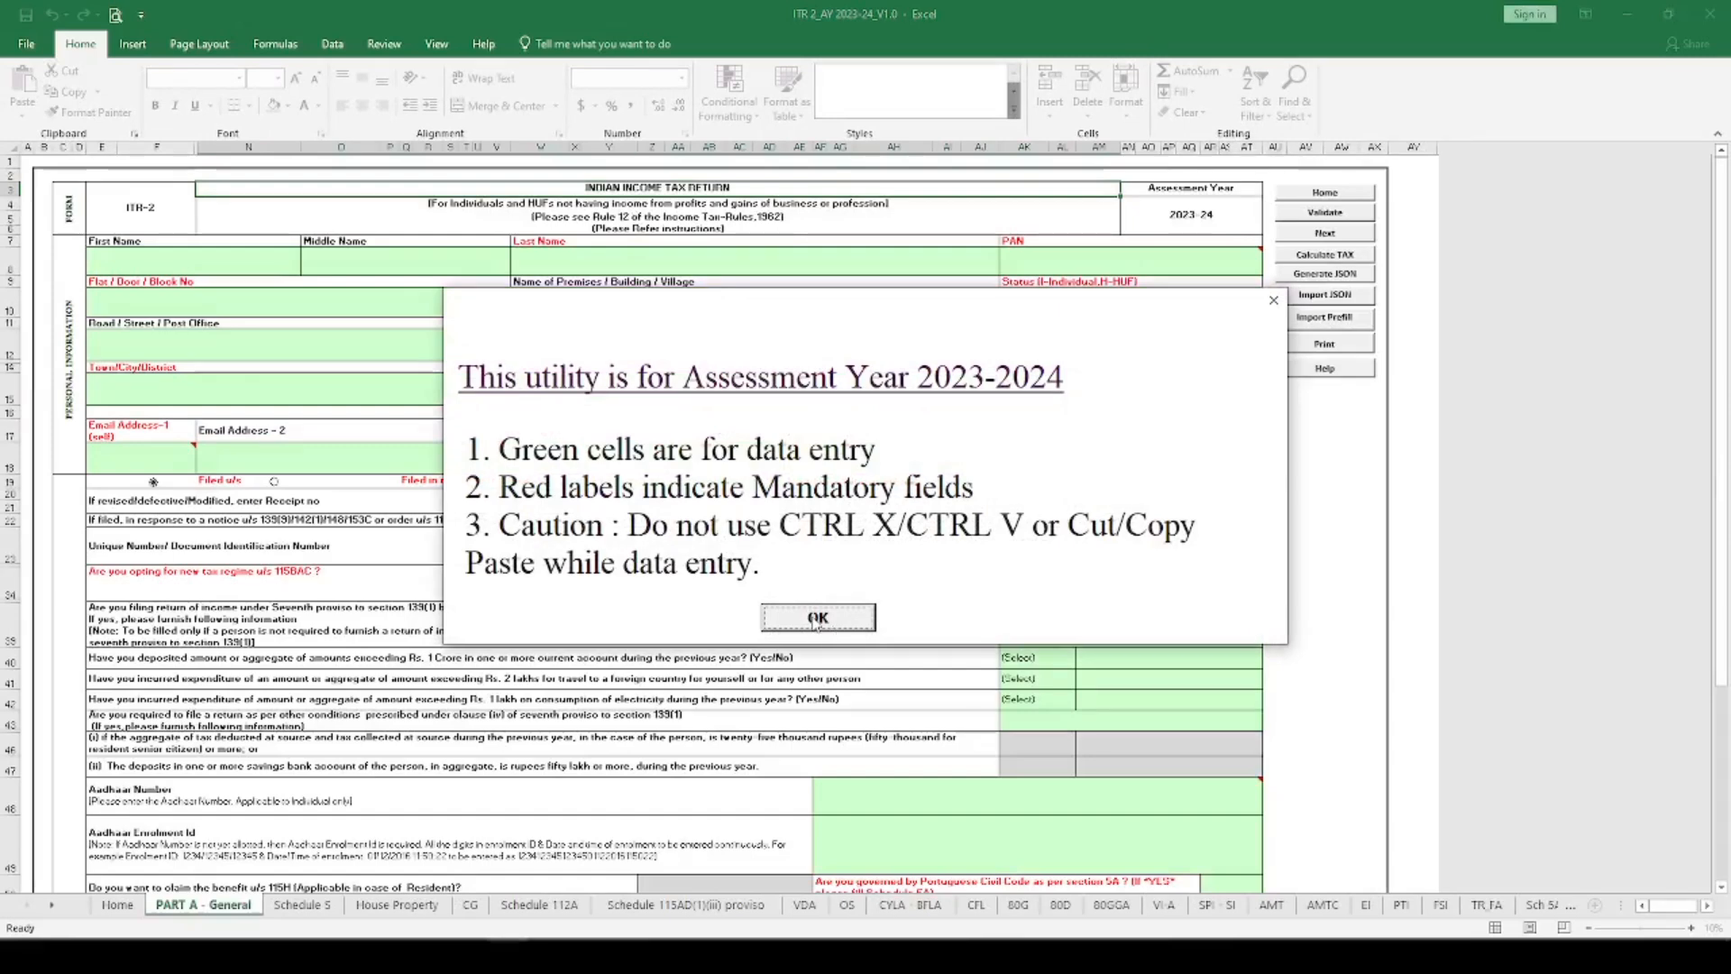
# Step: Dismiss the reopened utility's notice and go through the Home sheet's schedule list from PART A - General to TR_FA
pyautogui.click(818, 618)
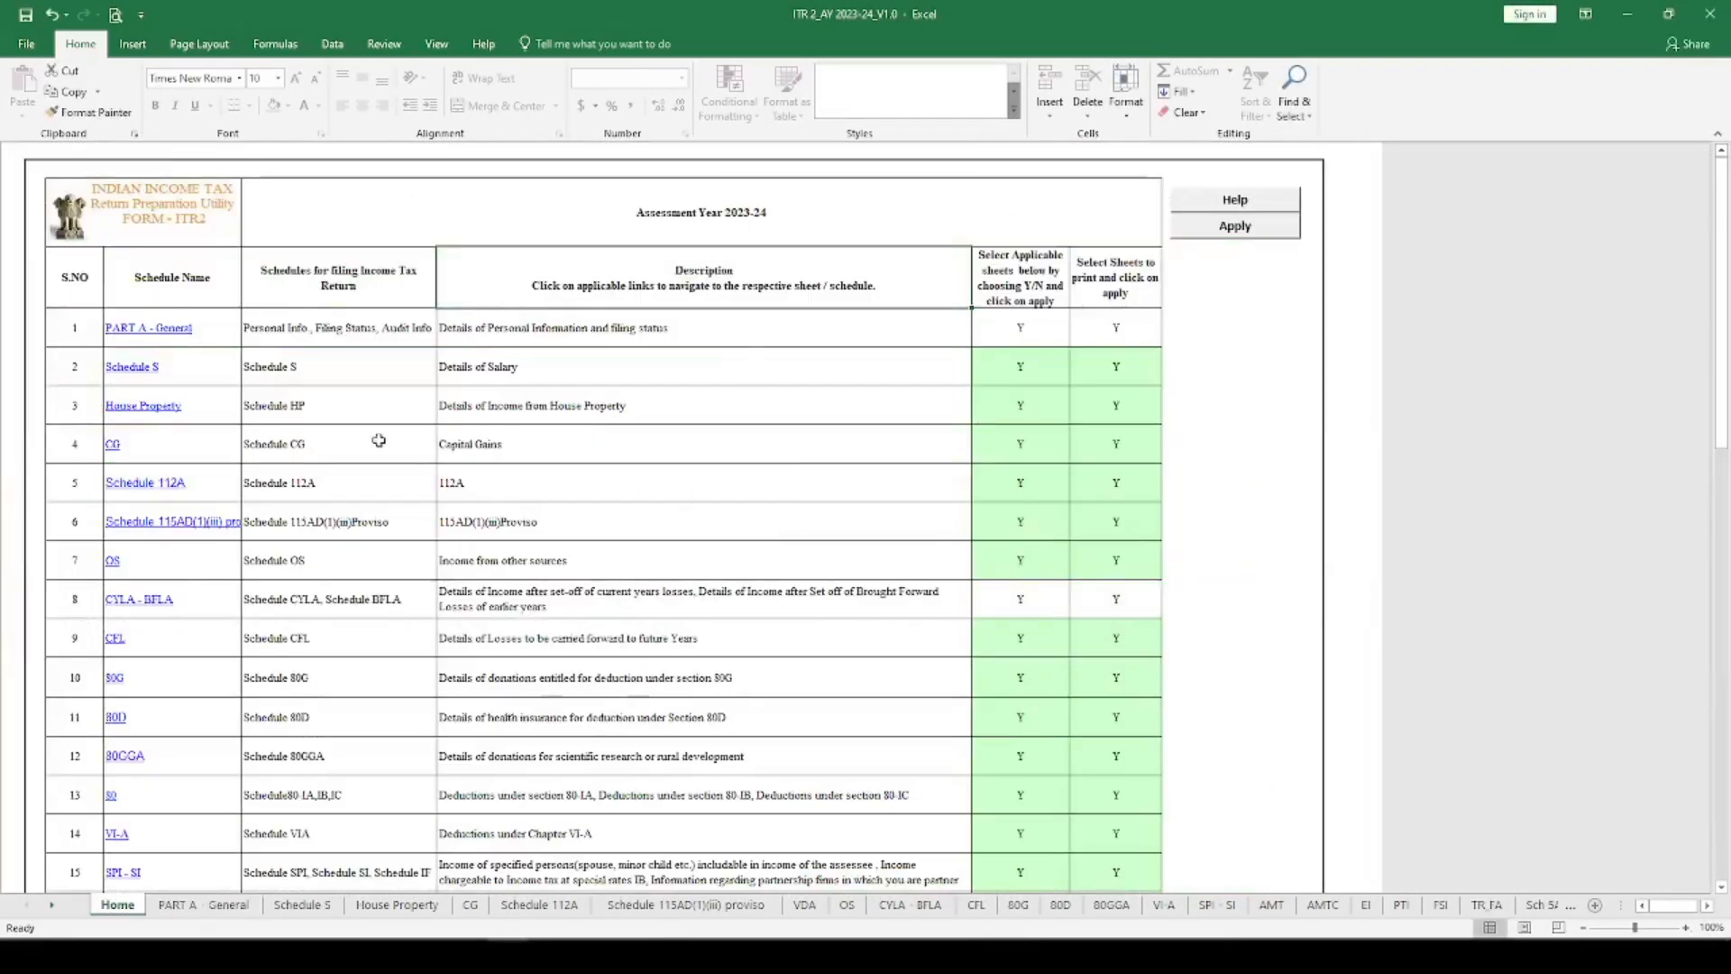
pyautogui.click(530, 332)
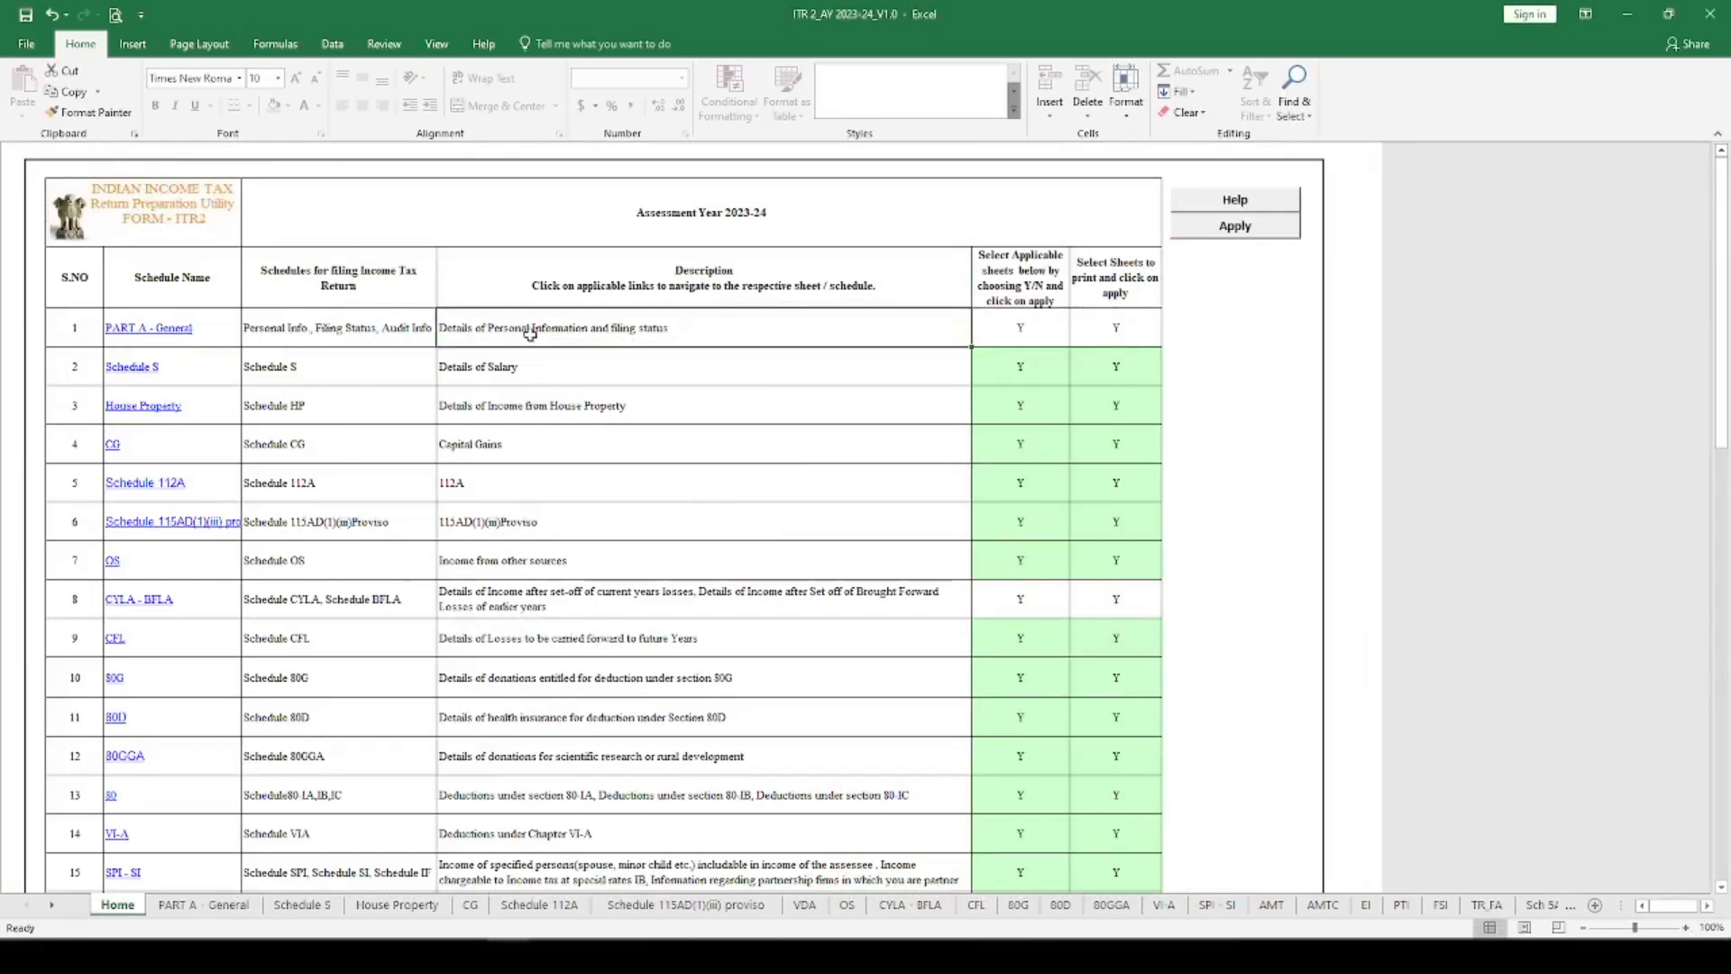
pyautogui.press('Down')
pyautogui.press('Down')
pyautogui.press('Down')
pyautogui.press('Down')
pyautogui.press('Down')
pyautogui.press('Down')
pyautogui.press('Down')
pyautogui.press('Down')
pyautogui.press('Down')
pyautogui.press('Down')
pyautogui.press('Down')
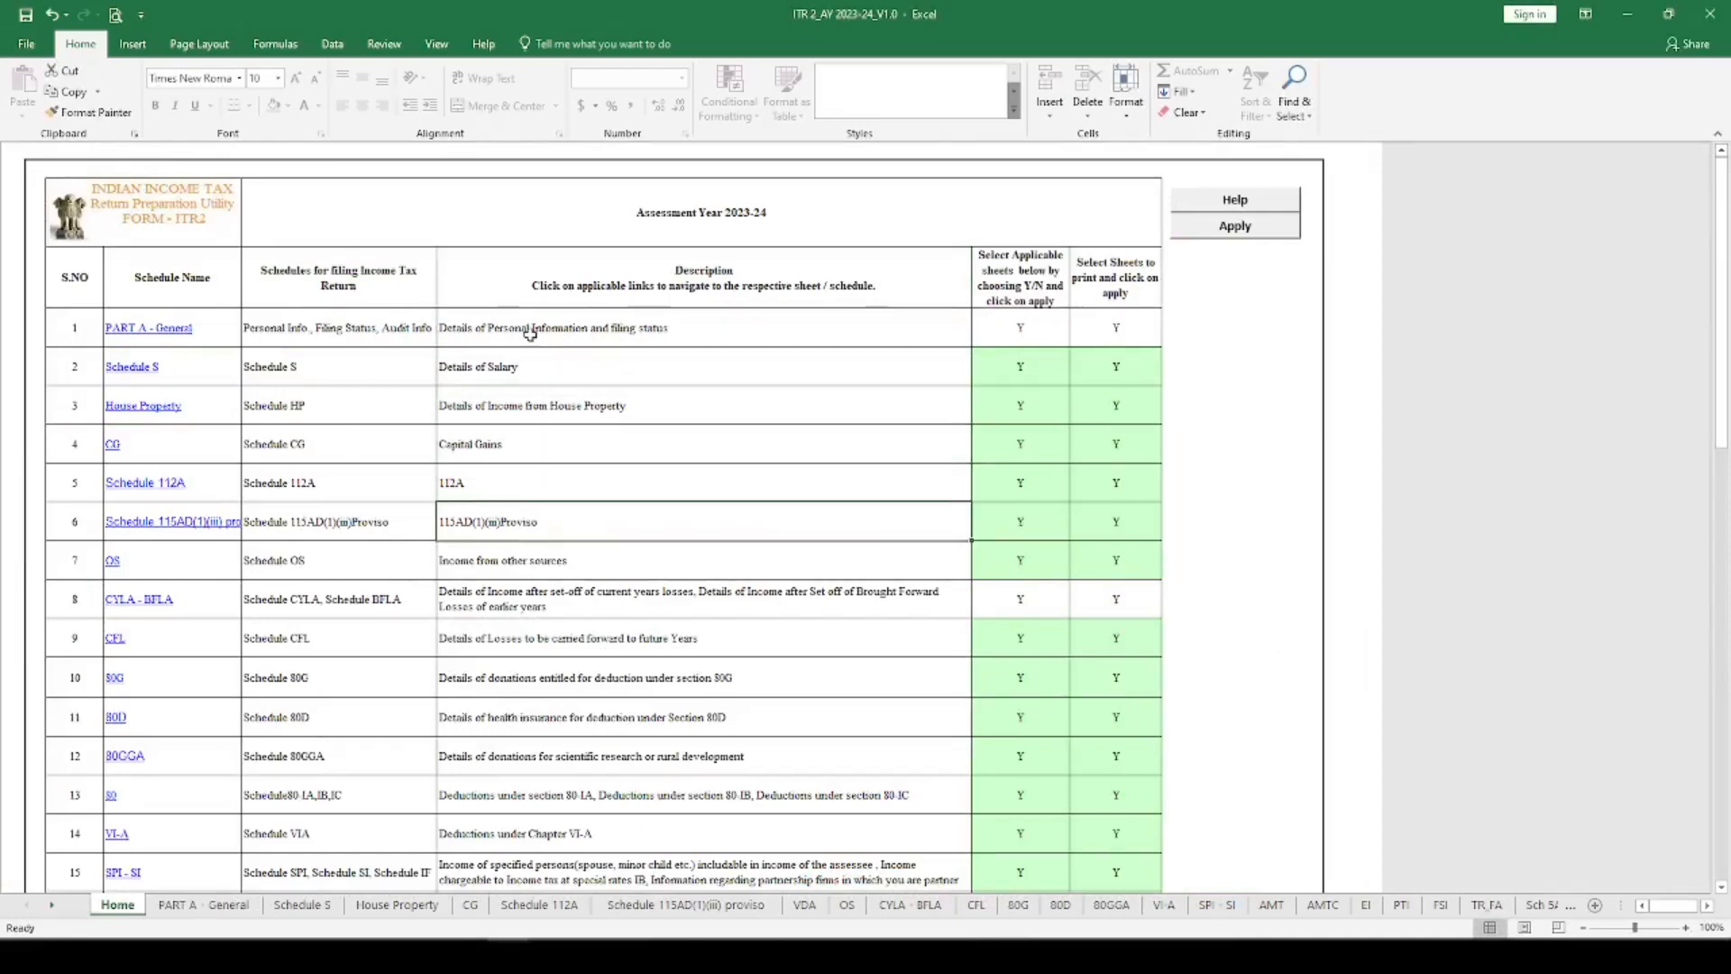
pyautogui.press('Down')
pyautogui.press('Down')
pyautogui.press('Down')
pyautogui.press('Down')
pyautogui.press('Down')
pyautogui.press('Down')
pyautogui.press('Down')
pyautogui.press('Down')
pyautogui.press('Down')
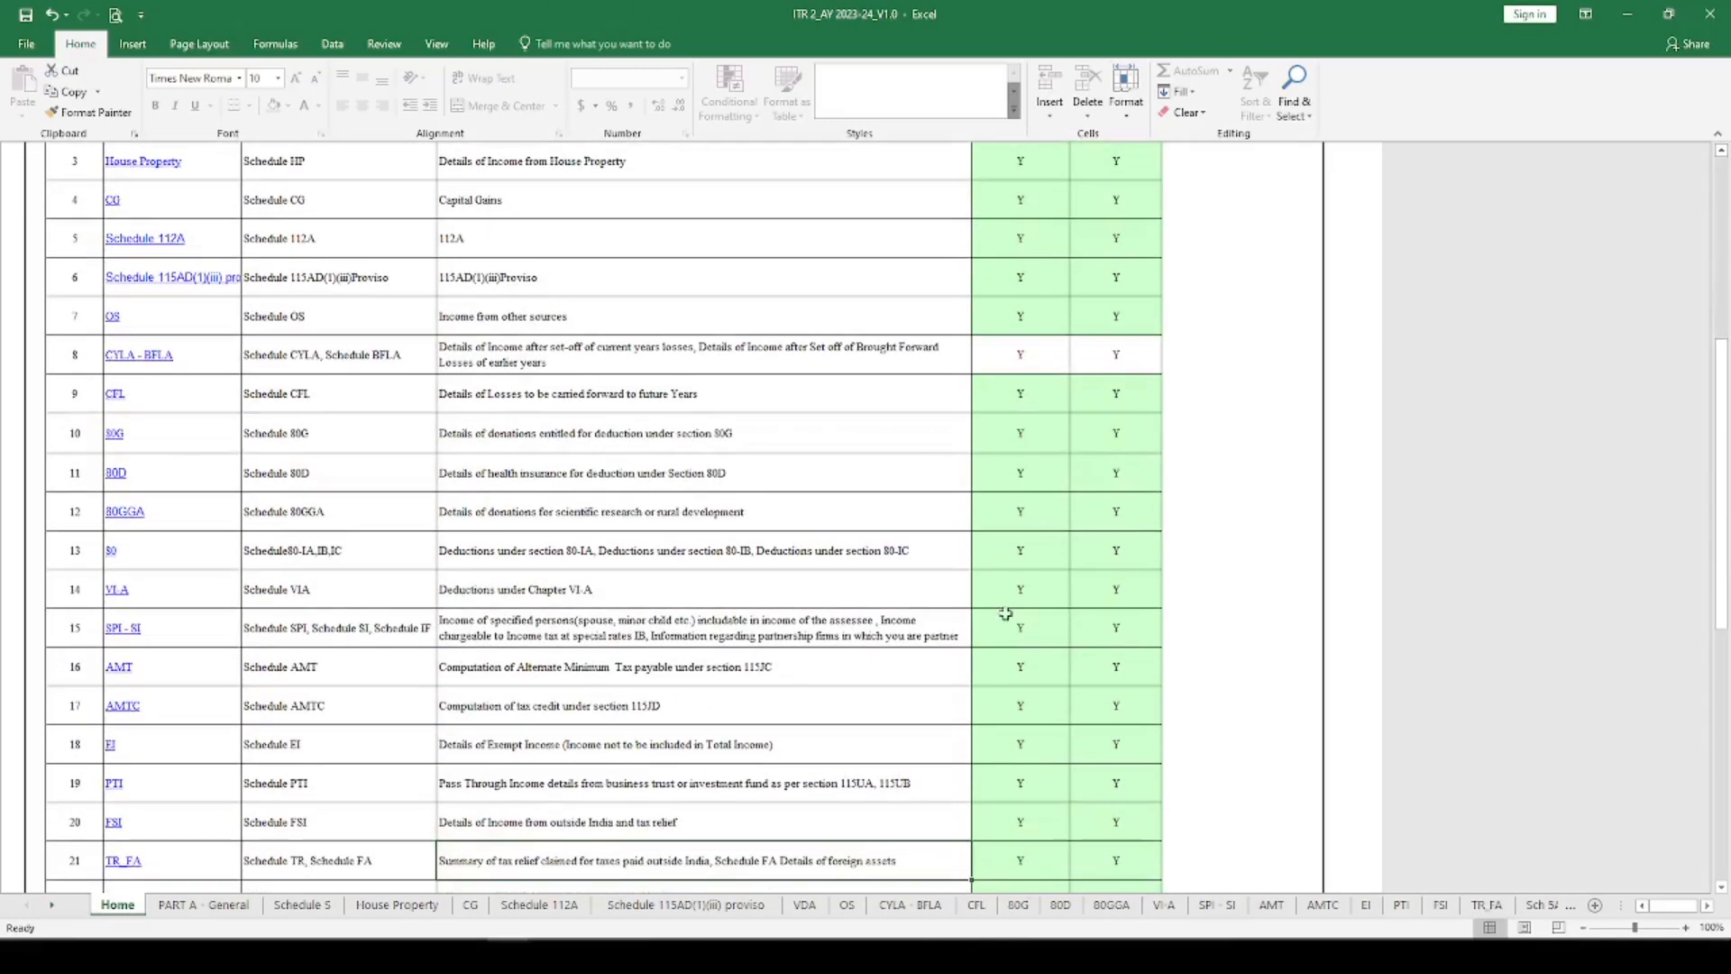
# Step: Look through the Schedule 112A, Schedule 115AD(1)(iii) proviso and VDA sheets
pyautogui.click(541, 904)
pyautogui.click(707, 904)
pyautogui.click(798, 906)
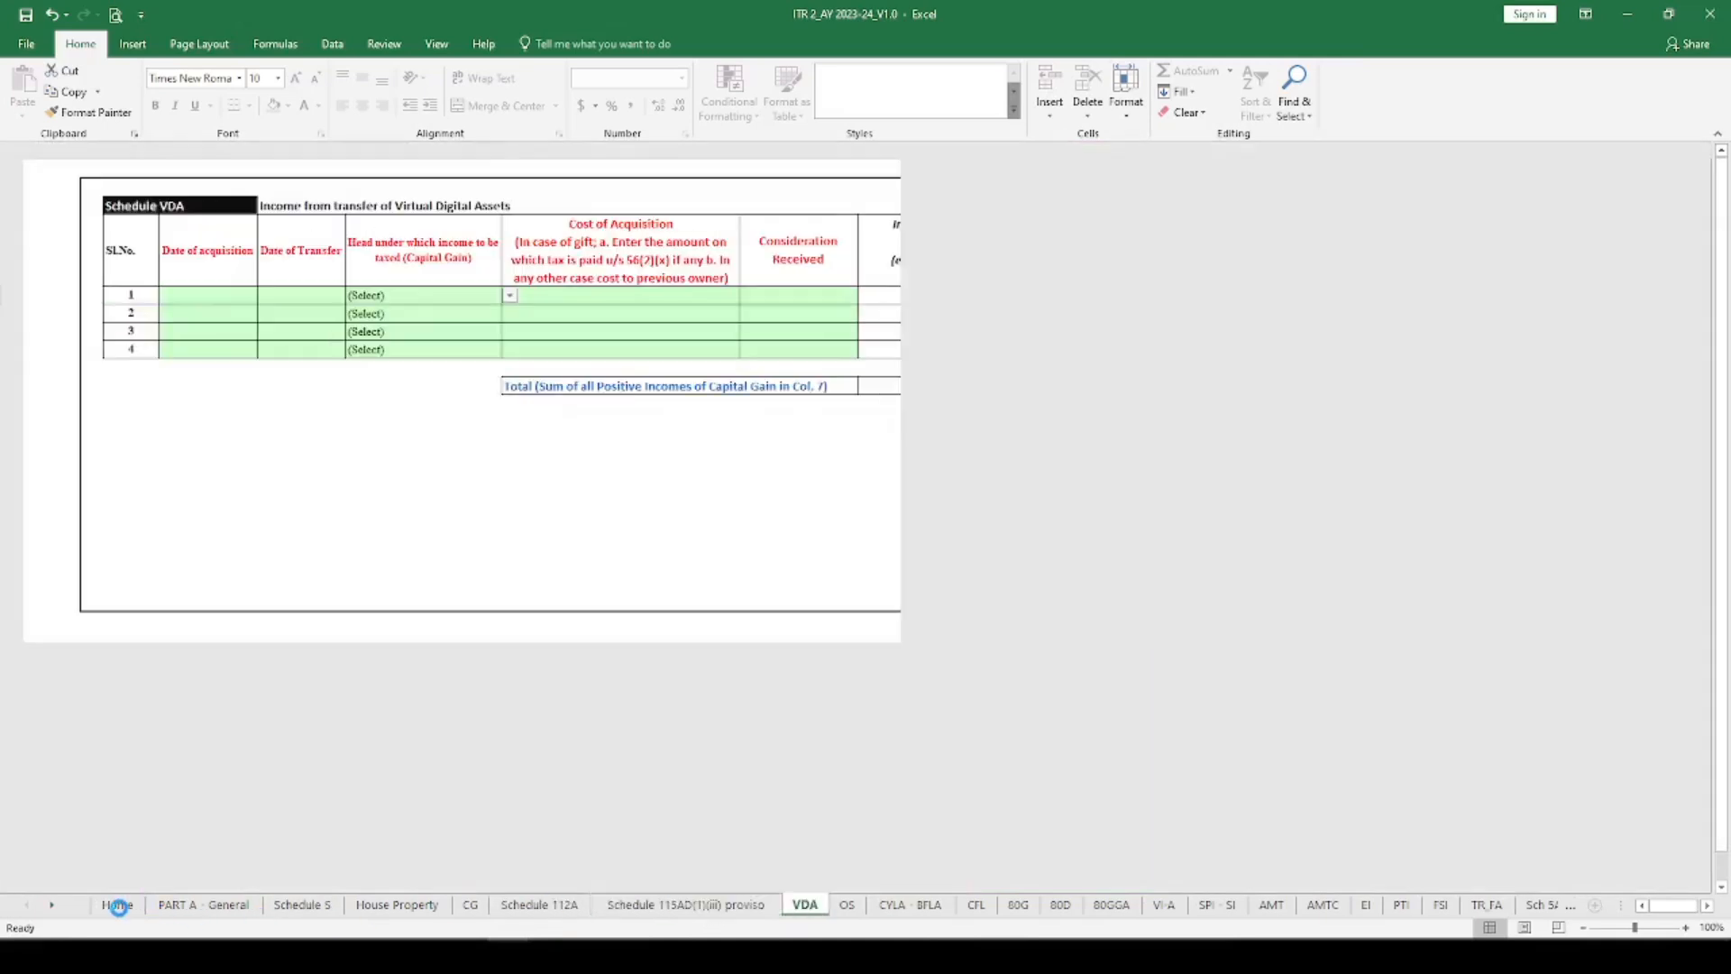
# Step: Review the applicable-schedule columns on the Home sheet and bring up the First Name field in PART A - General
pyautogui.click(117, 905)
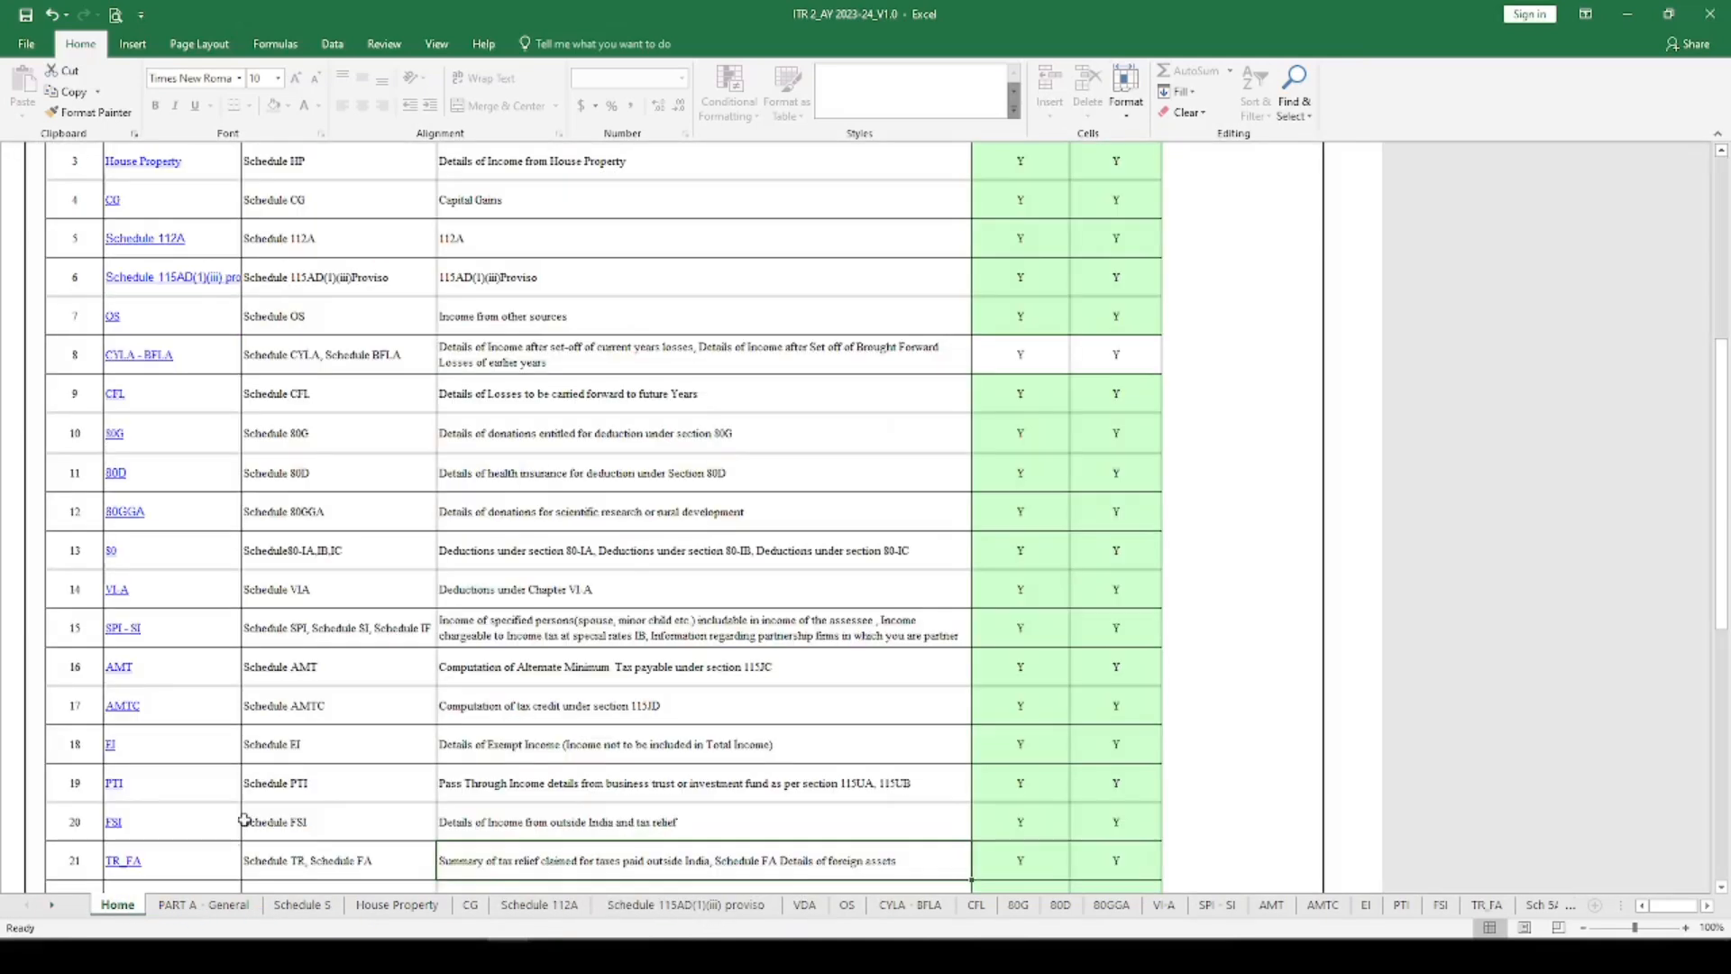
pyautogui.click(1027, 366)
pyautogui.click(1078, 378)
pyautogui.click(1043, 393)
pyautogui.click(1147, 372)
pyautogui.click(1169, 376)
pyautogui.click(1237, 226)
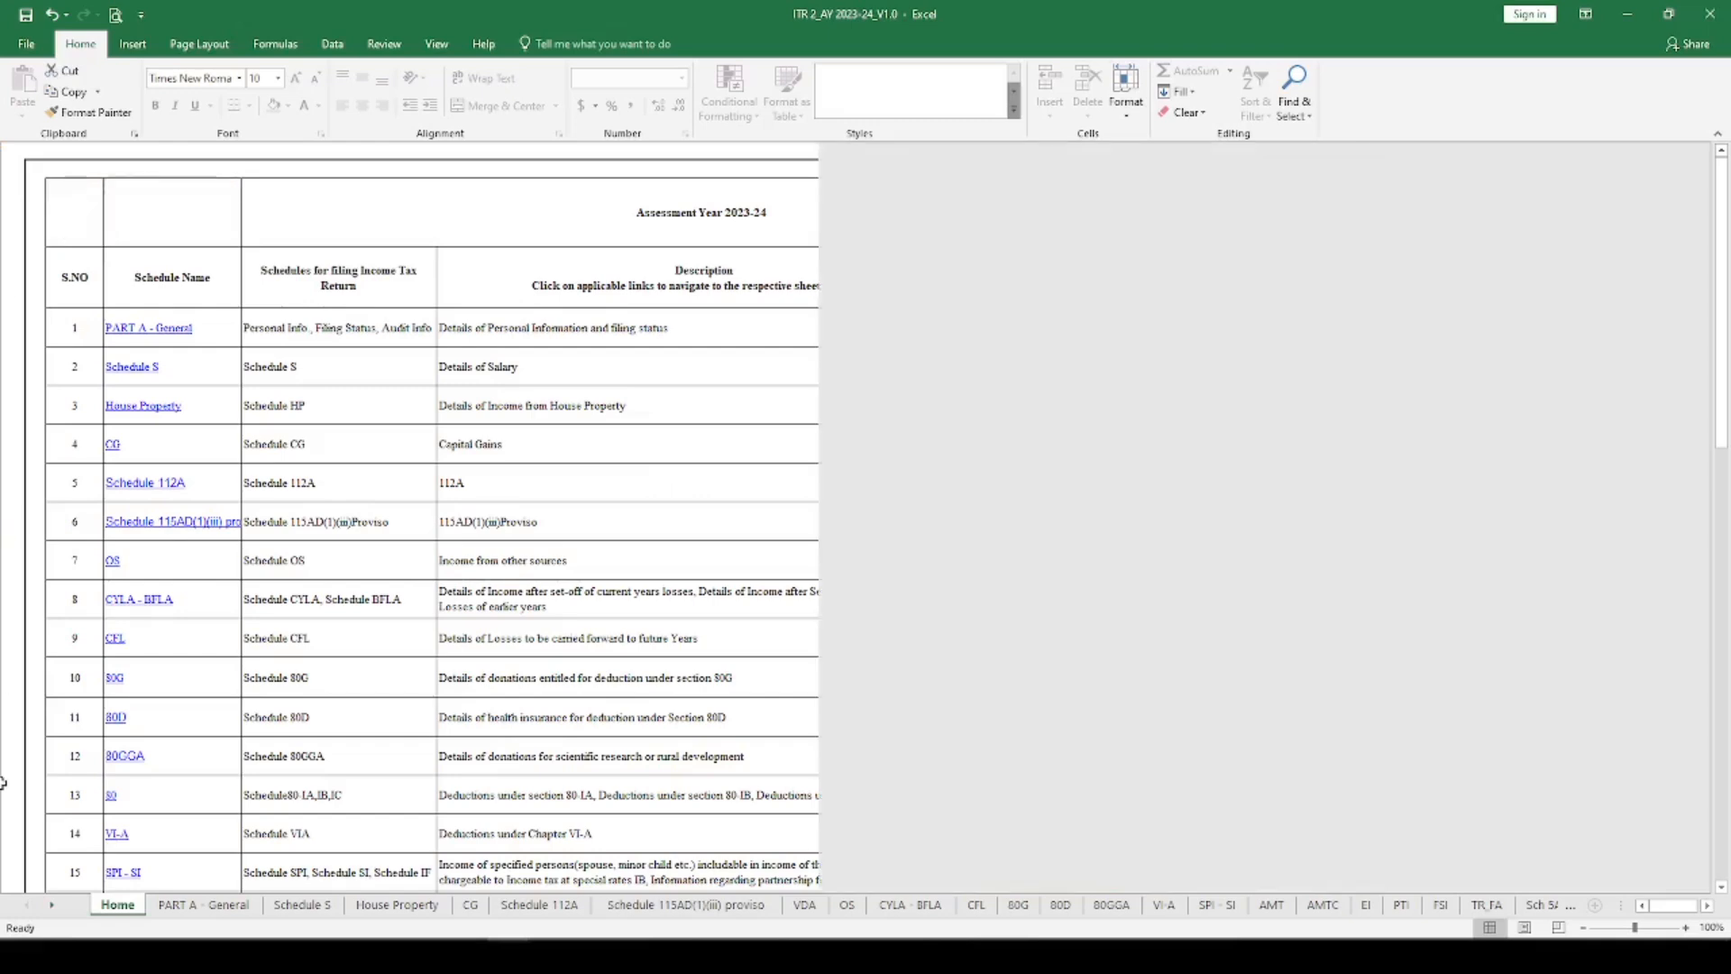
pyautogui.click(220, 907)
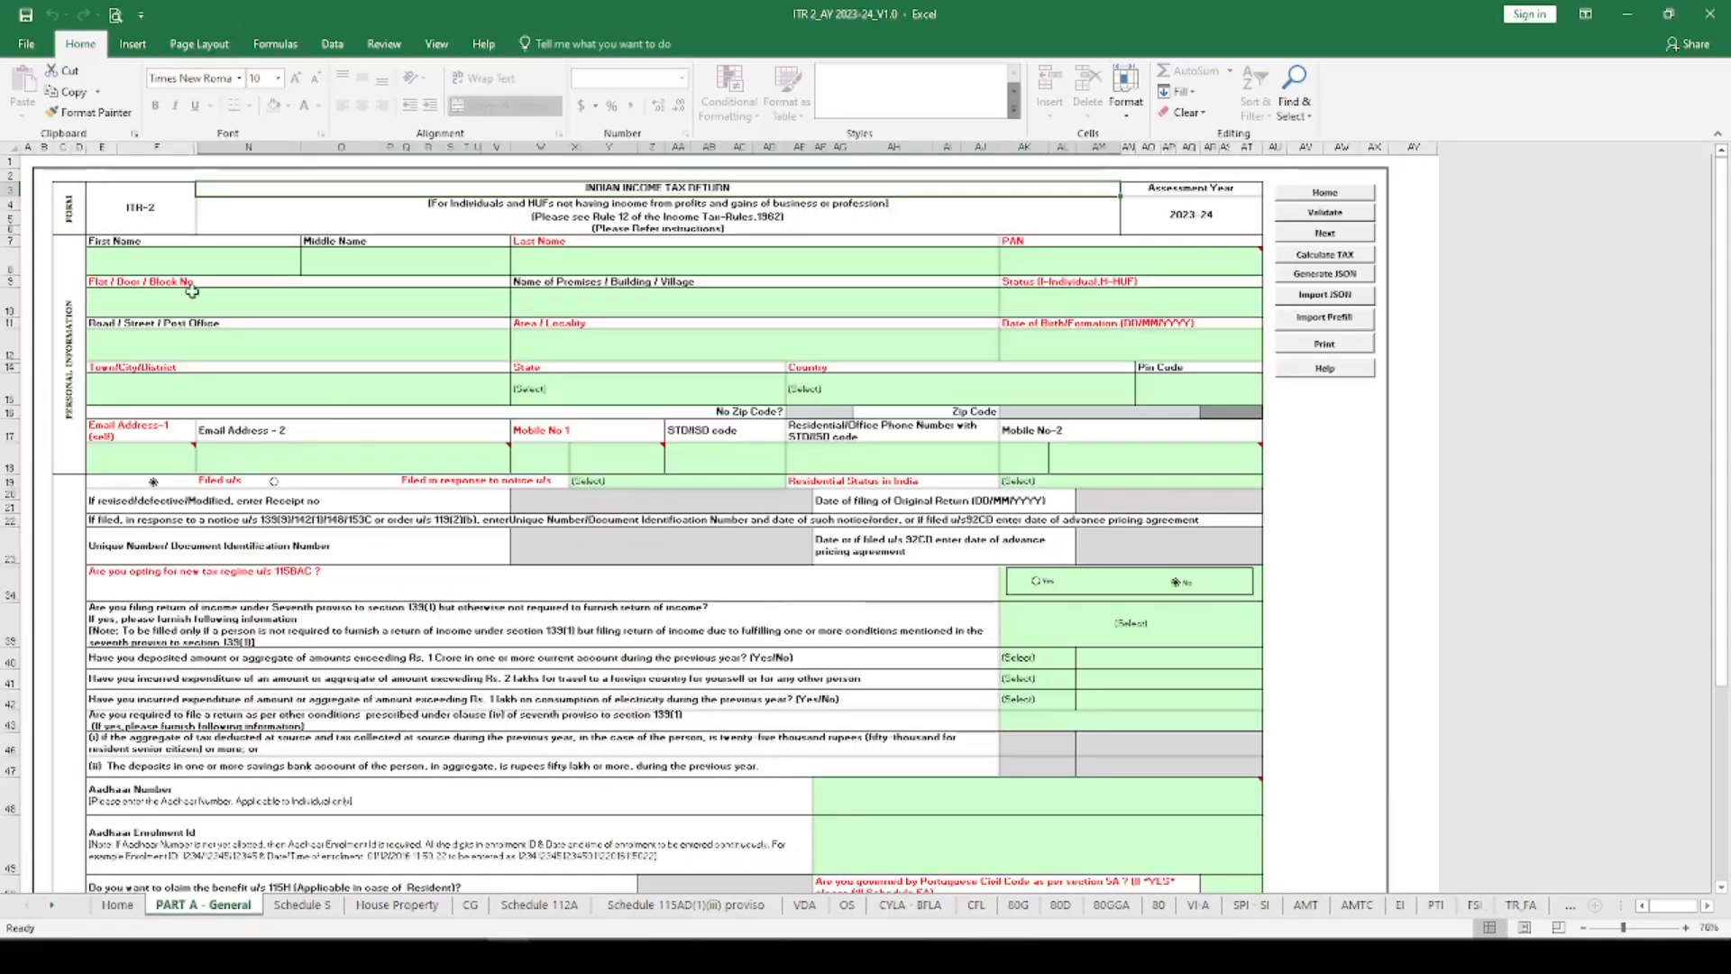
pyautogui.click(189, 256)
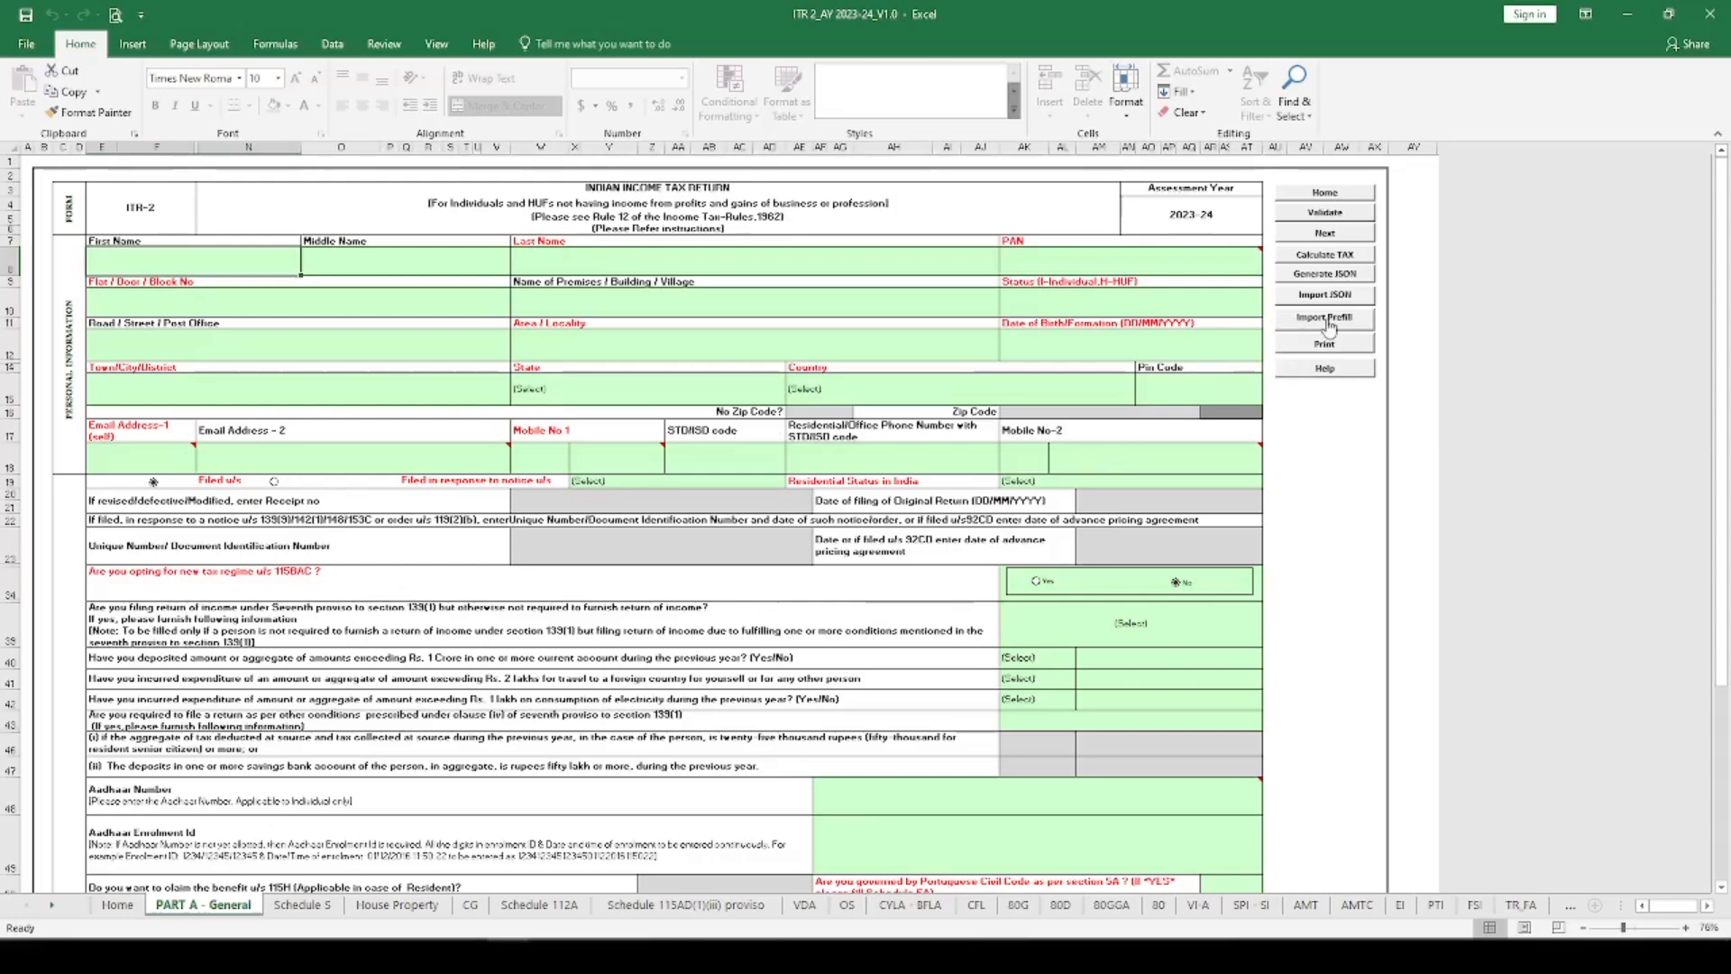
# Step: Switch to the signed-in e-Filing portal and open the Download Pre-Filled Data page for income tax returns
pyautogui.click(366, 956)
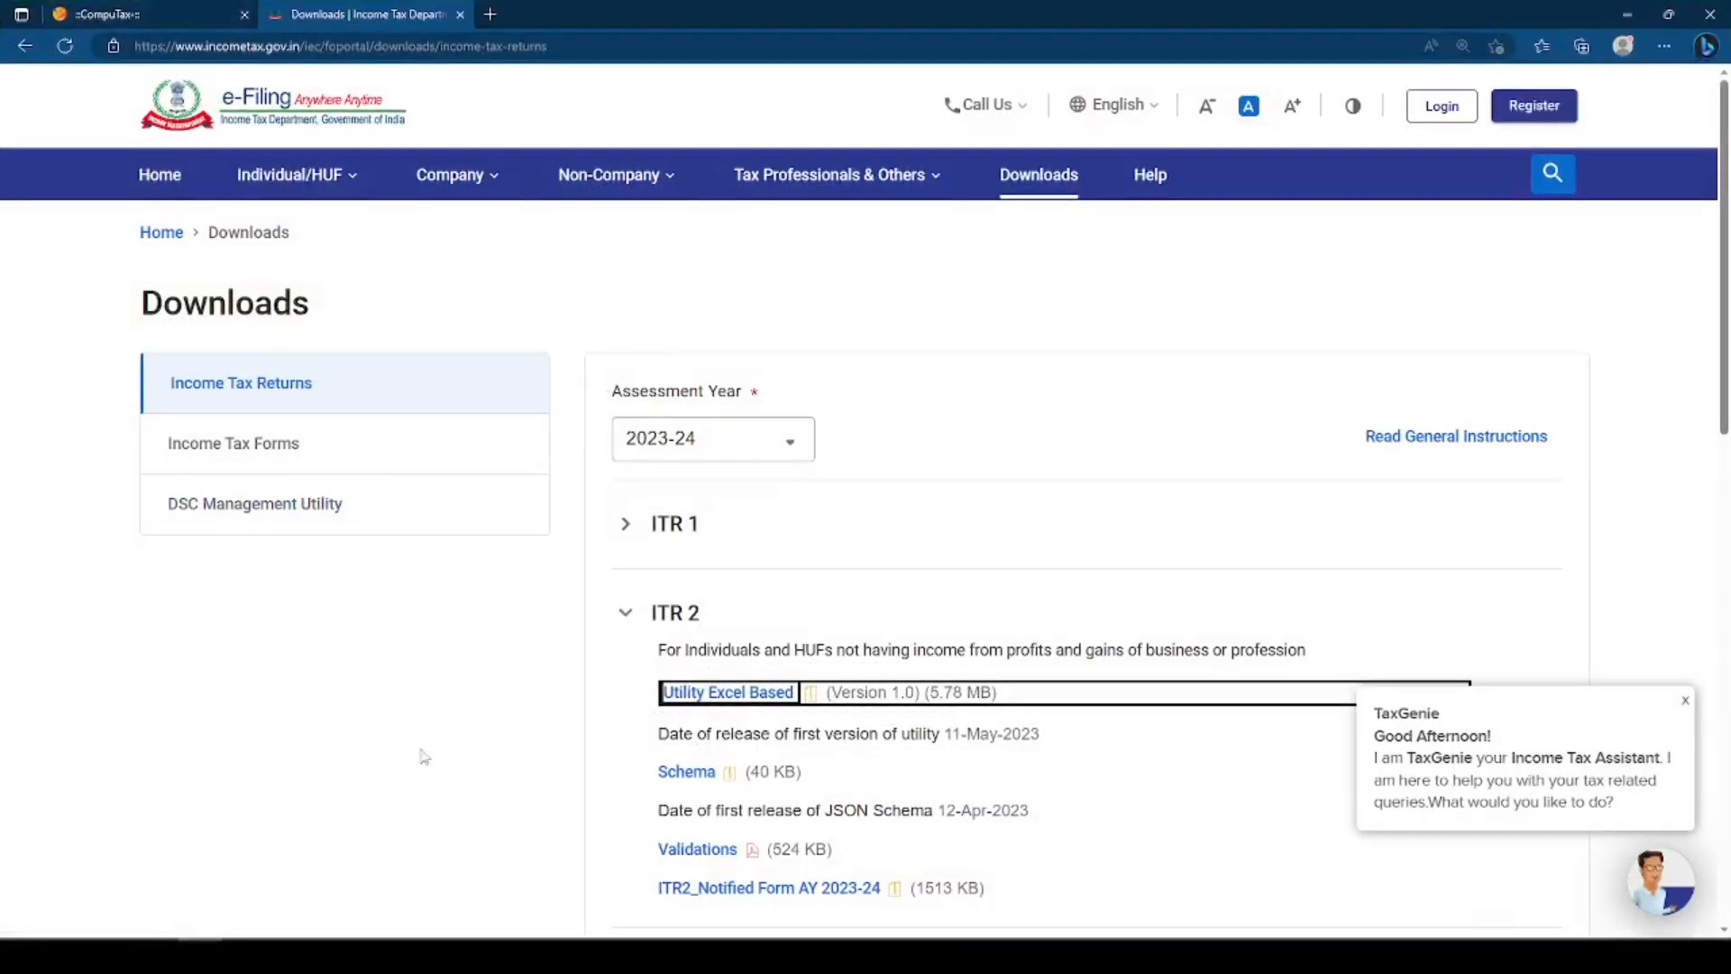
pyautogui.click(464, 955)
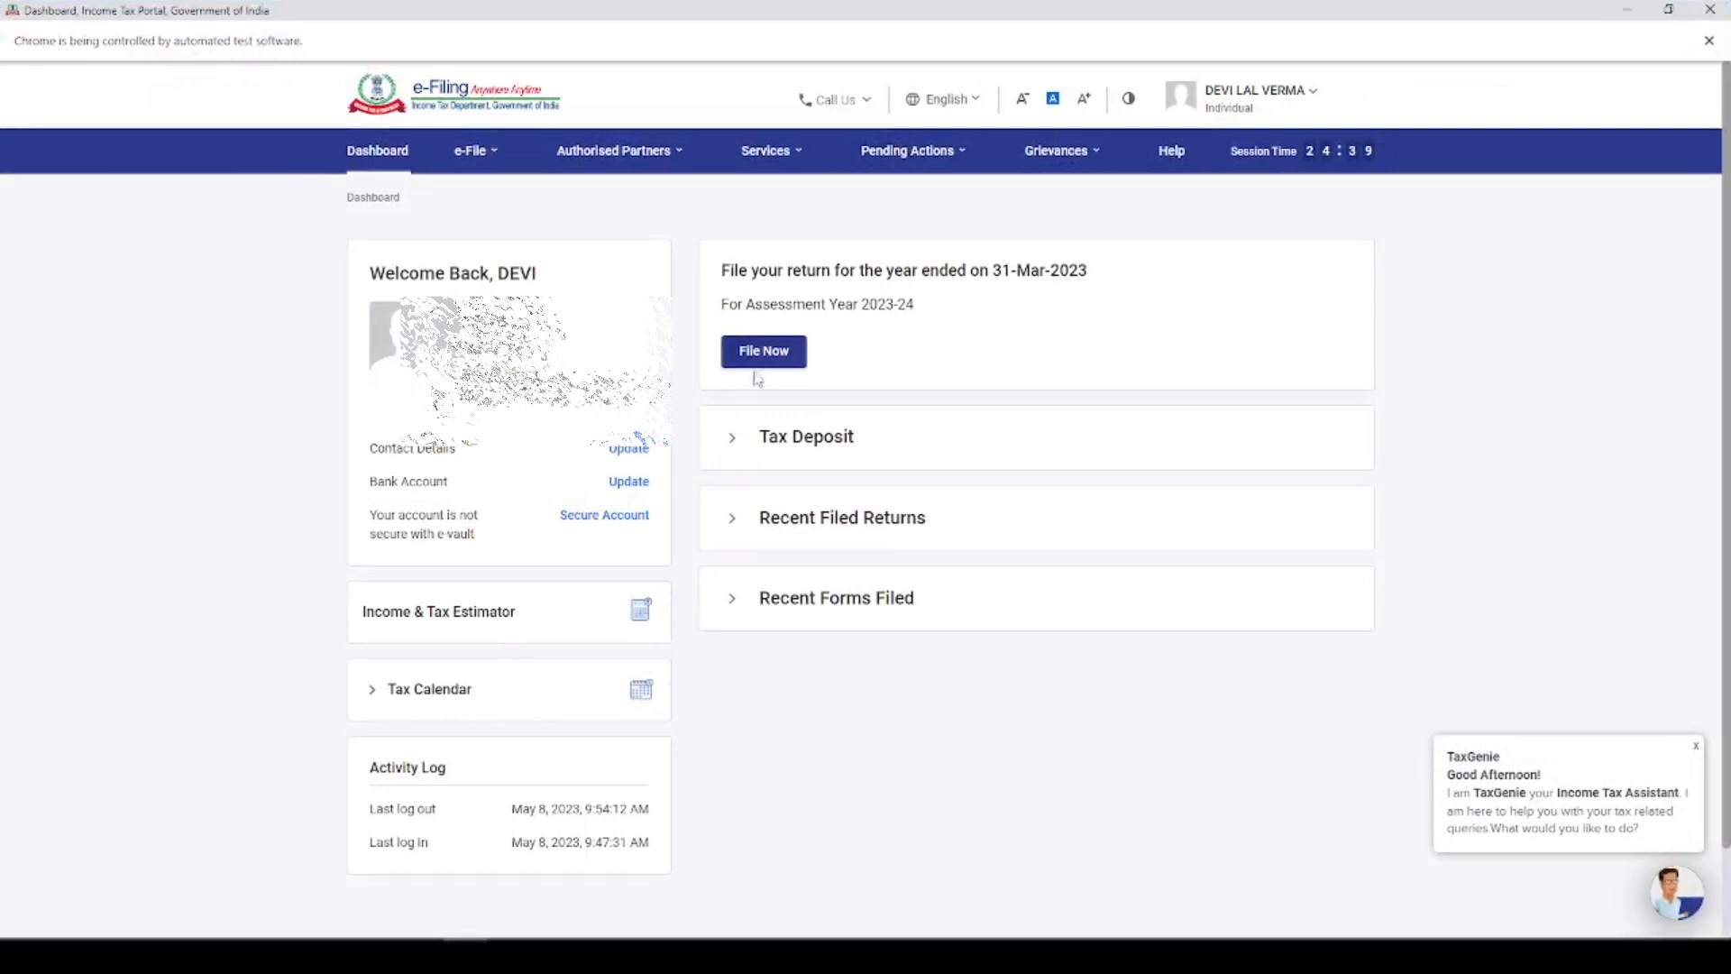
pyautogui.click(473, 155)
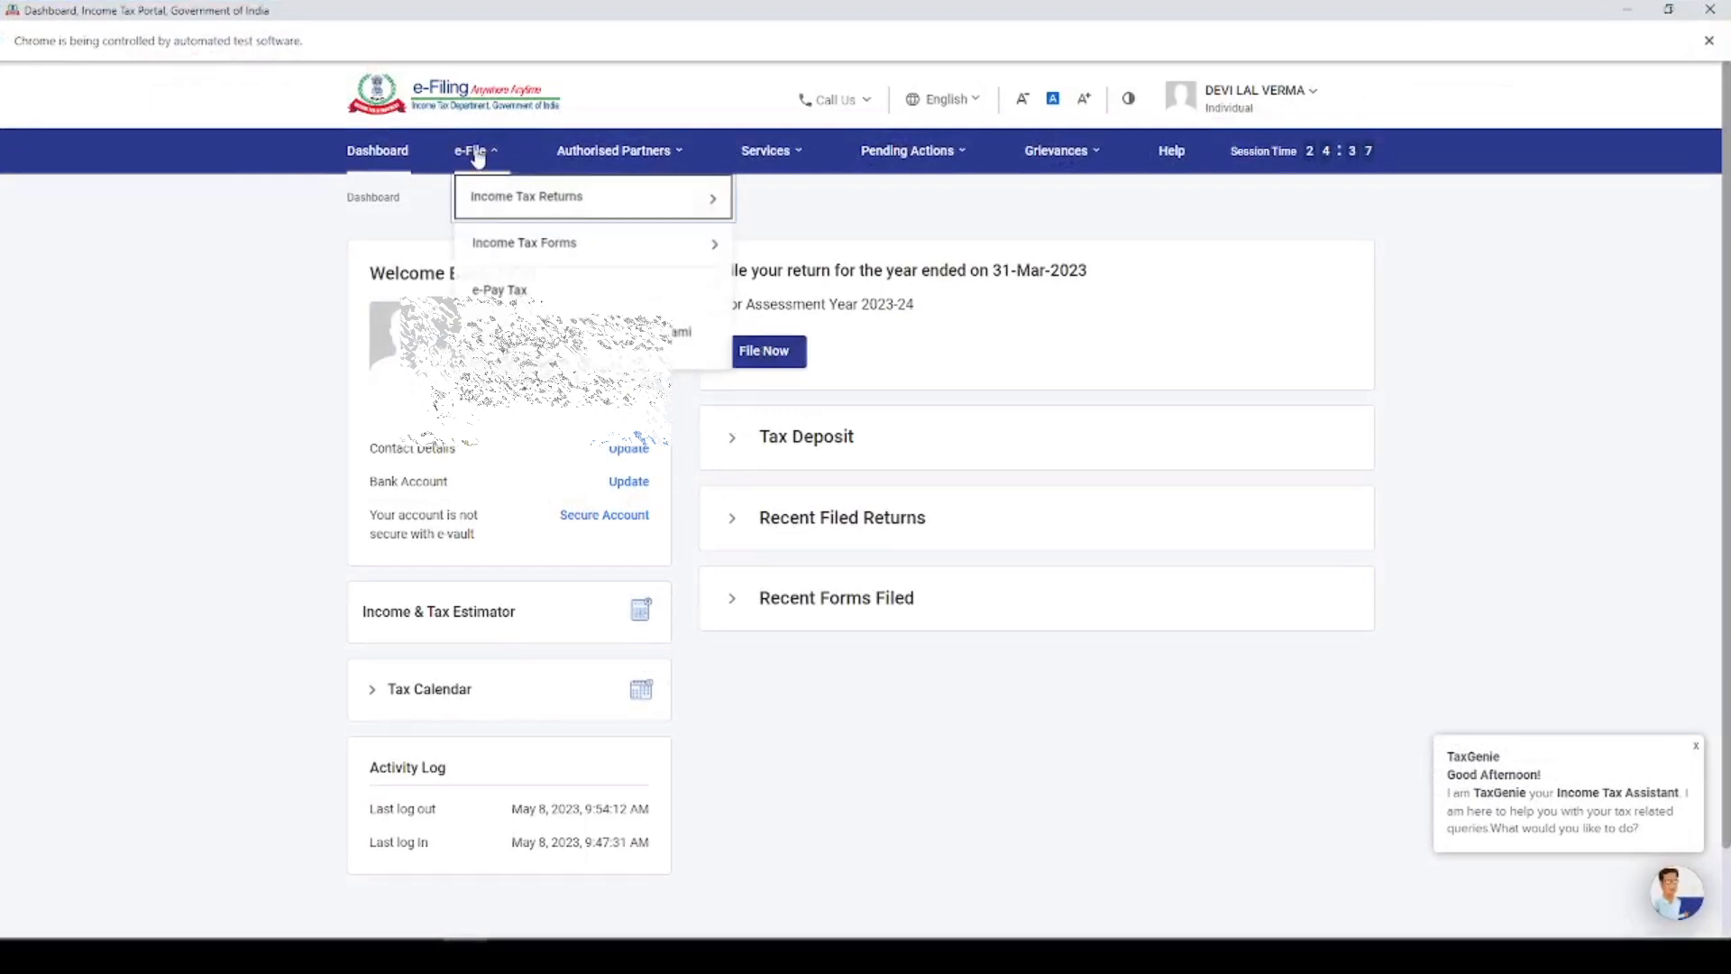
pyautogui.moveTo(495, 193)
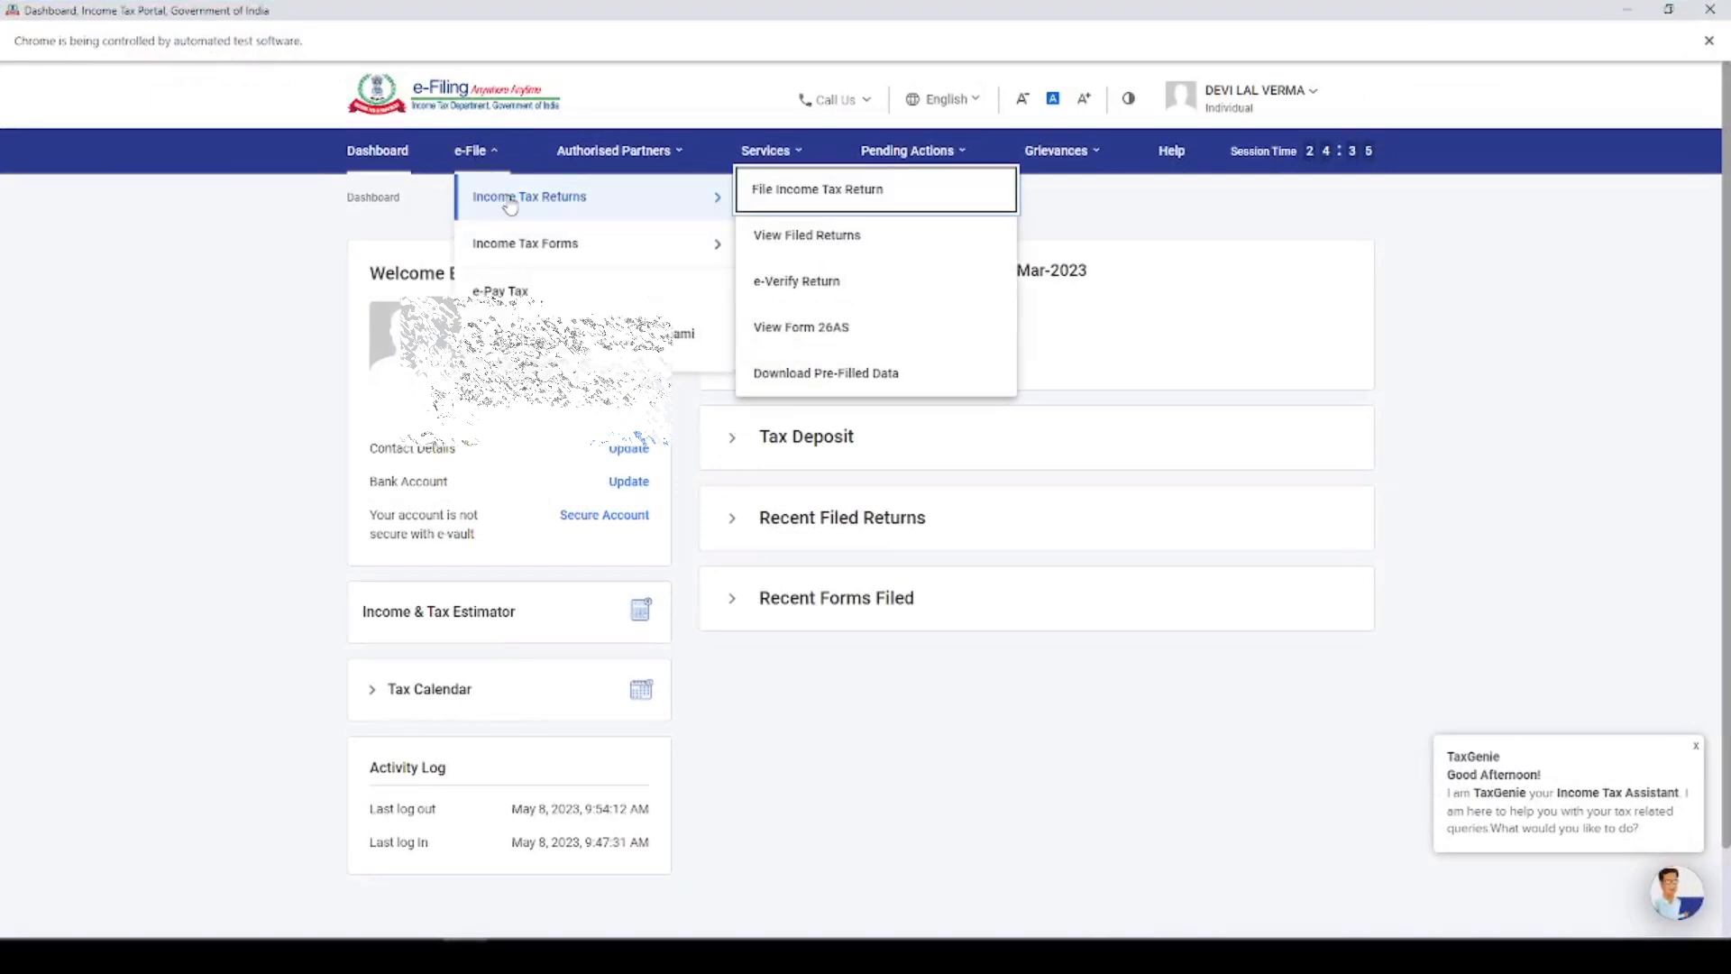
pyautogui.click(853, 383)
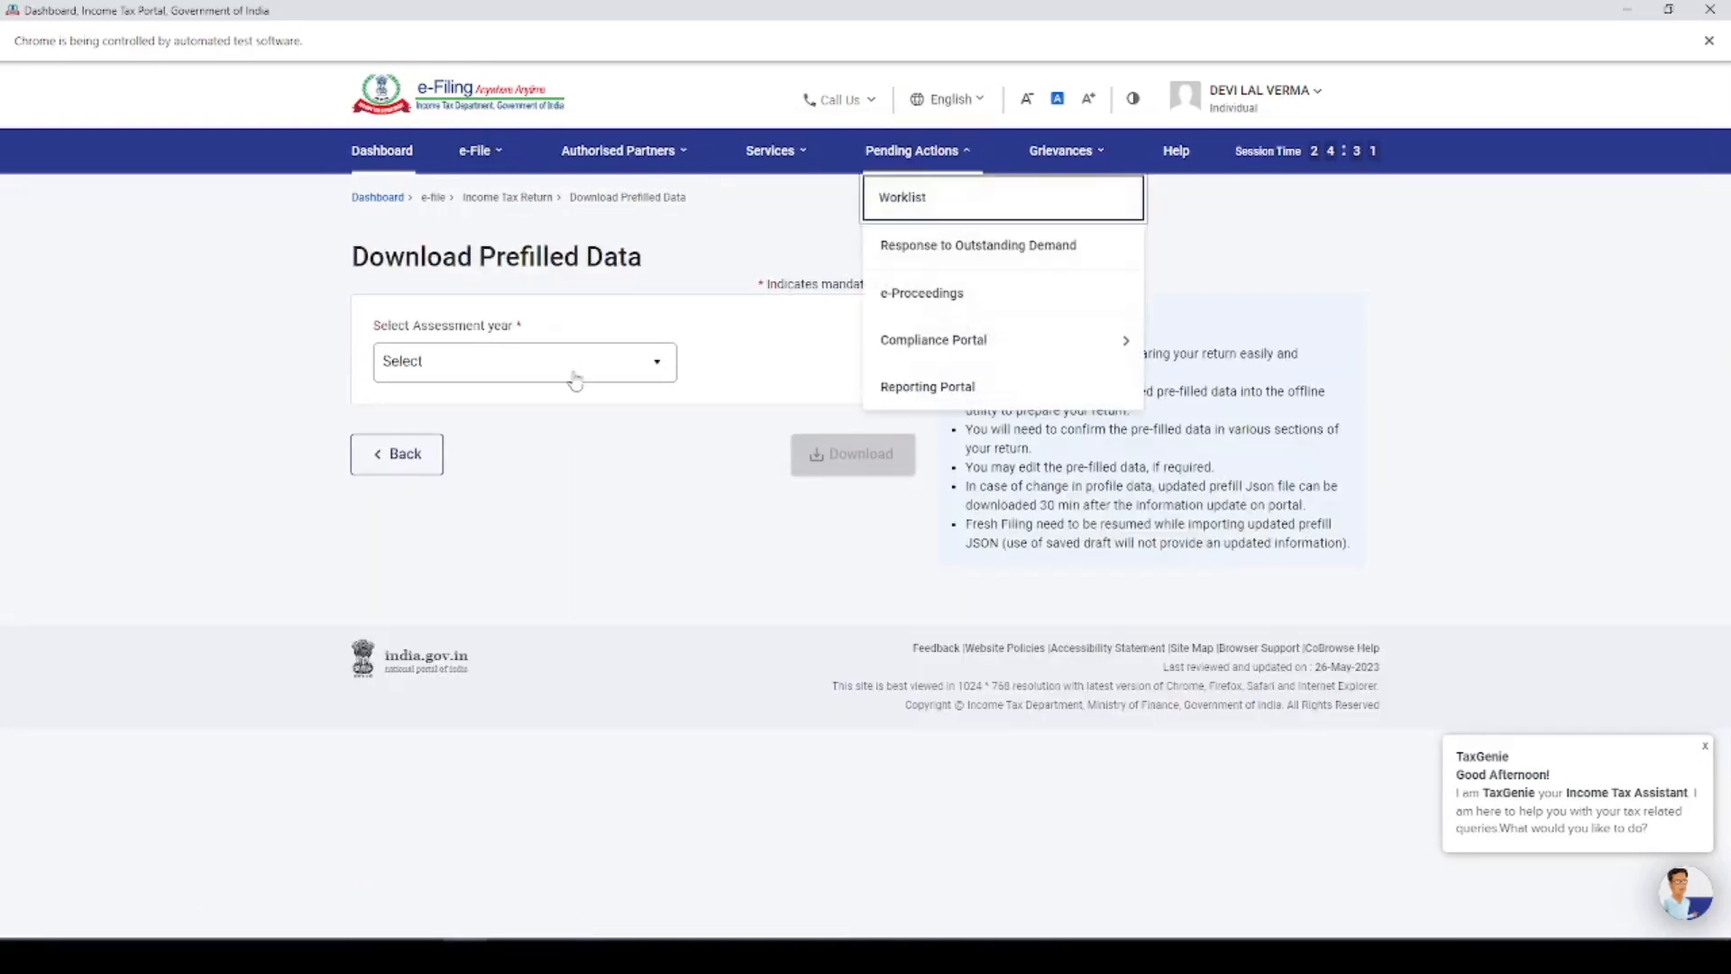
# Step: Download the prefilled data for assessment year 2023-24 (Current A.Y.)
pyautogui.click(551, 377)
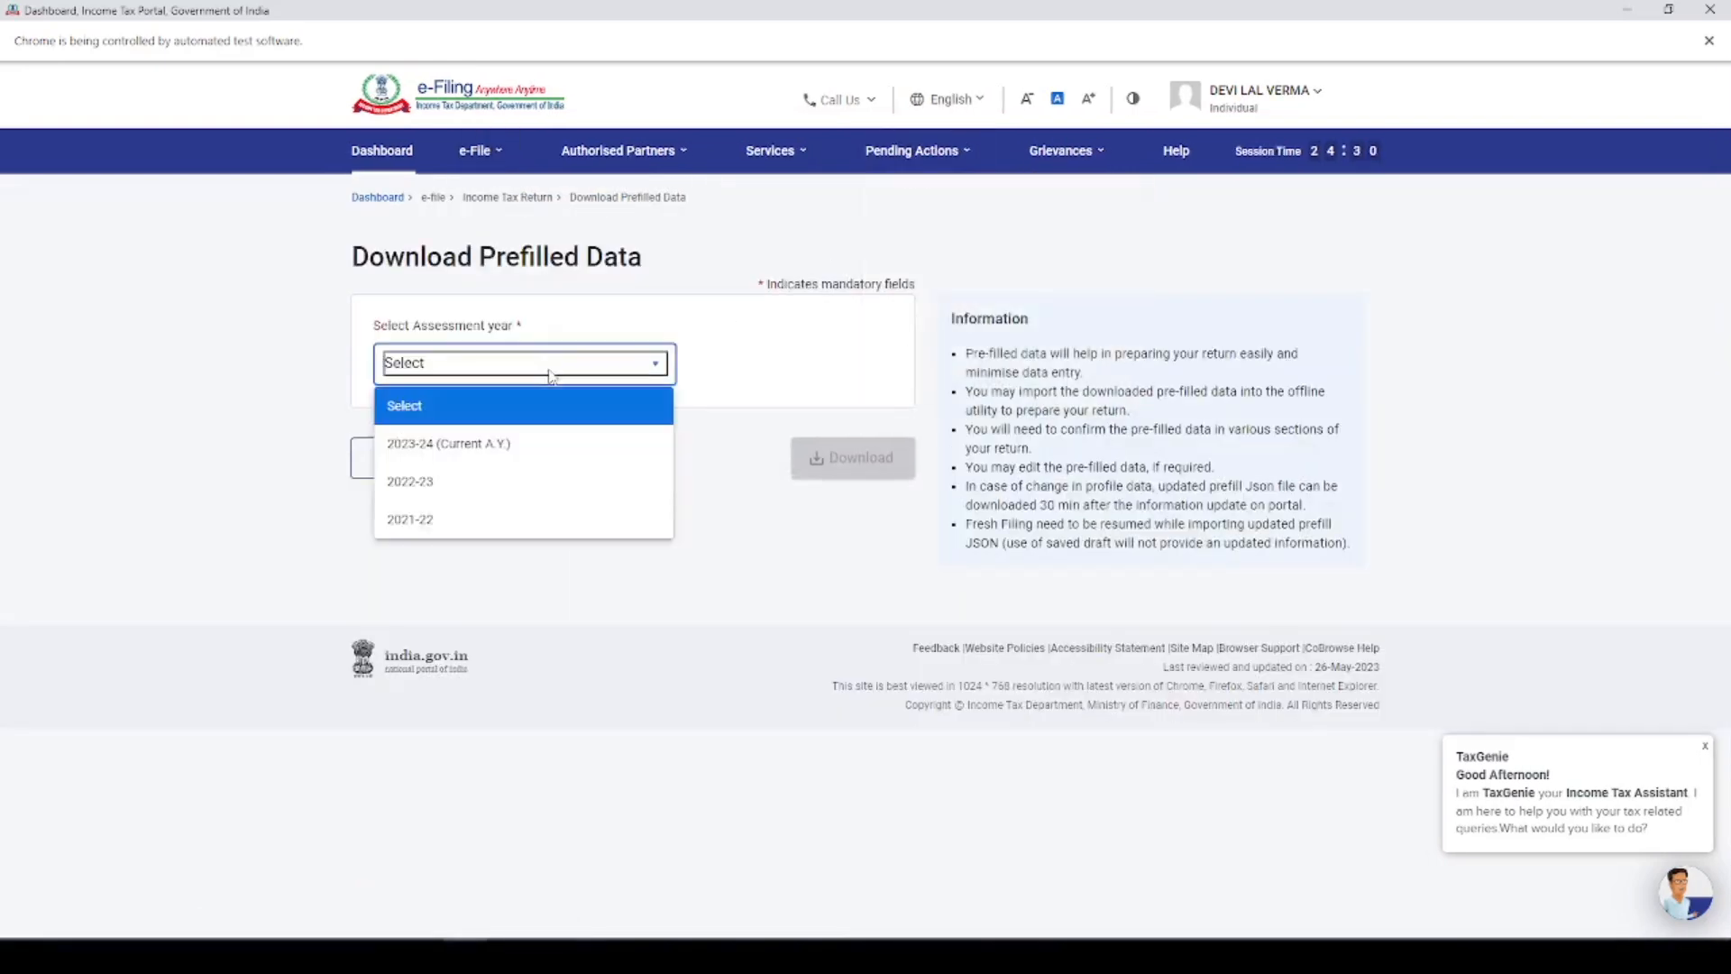
pyautogui.click(487, 446)
pyautogui.click(801, 477)
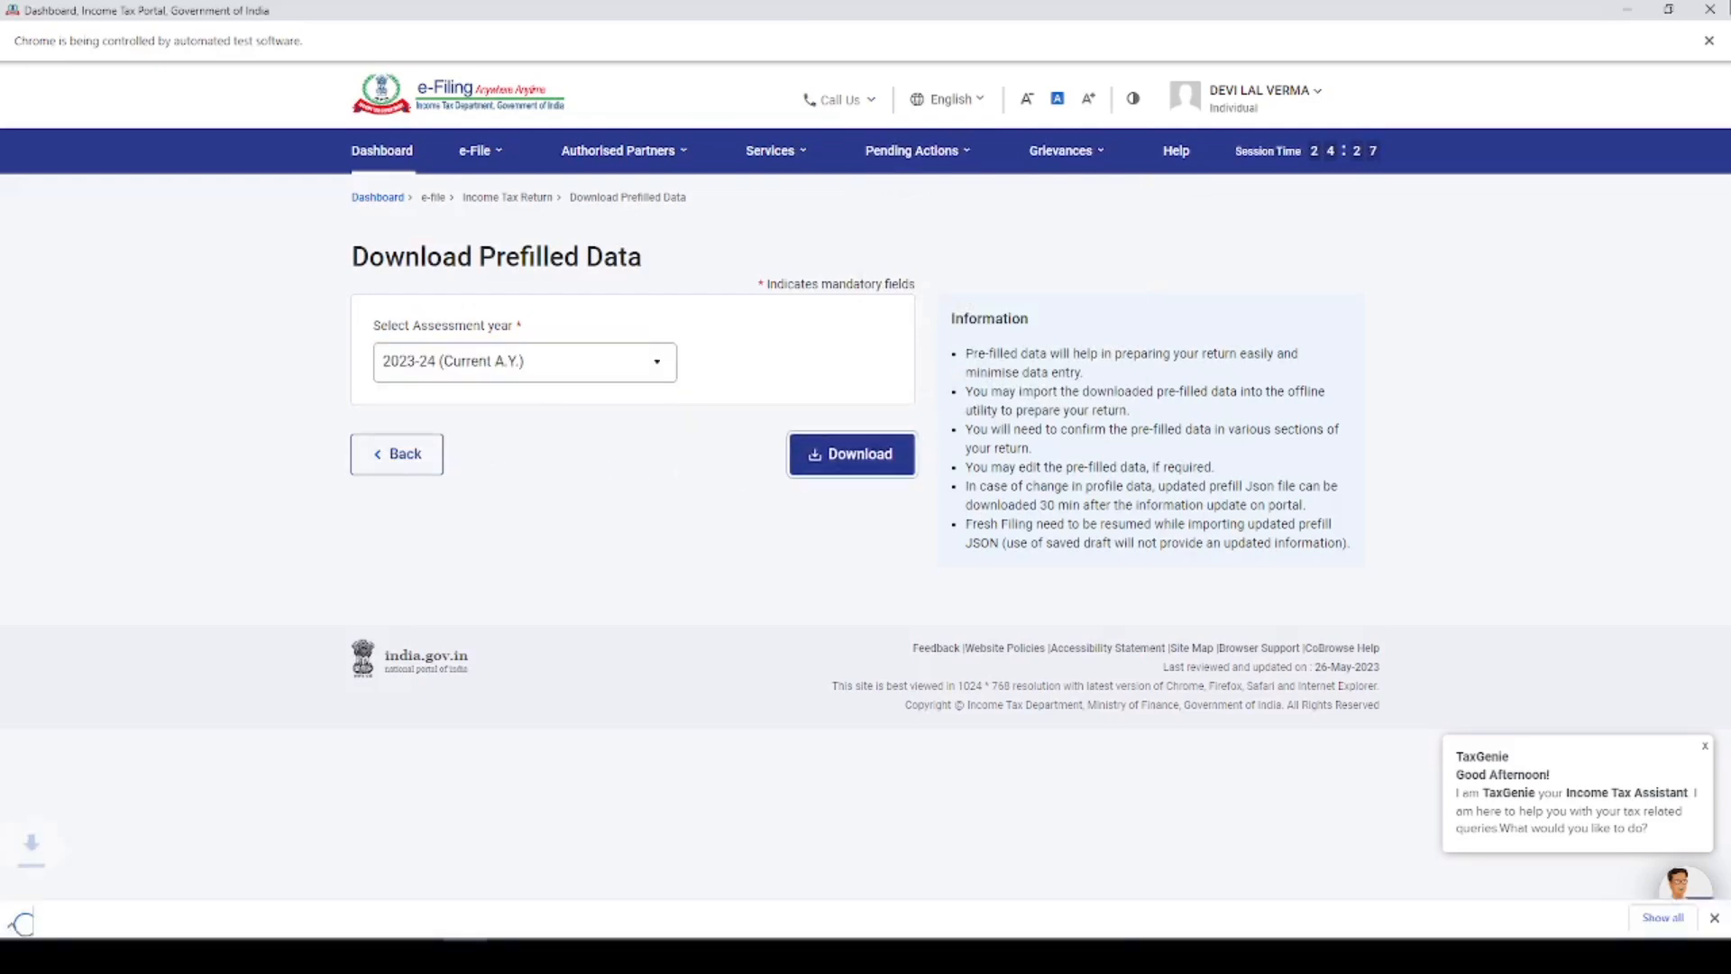
# Step: Locate the downloaded prefill JSON file in its folder and copy it into the desktop folder ITR 2_AY 2023-24_V1.0
pyautogui.click(204, 916)
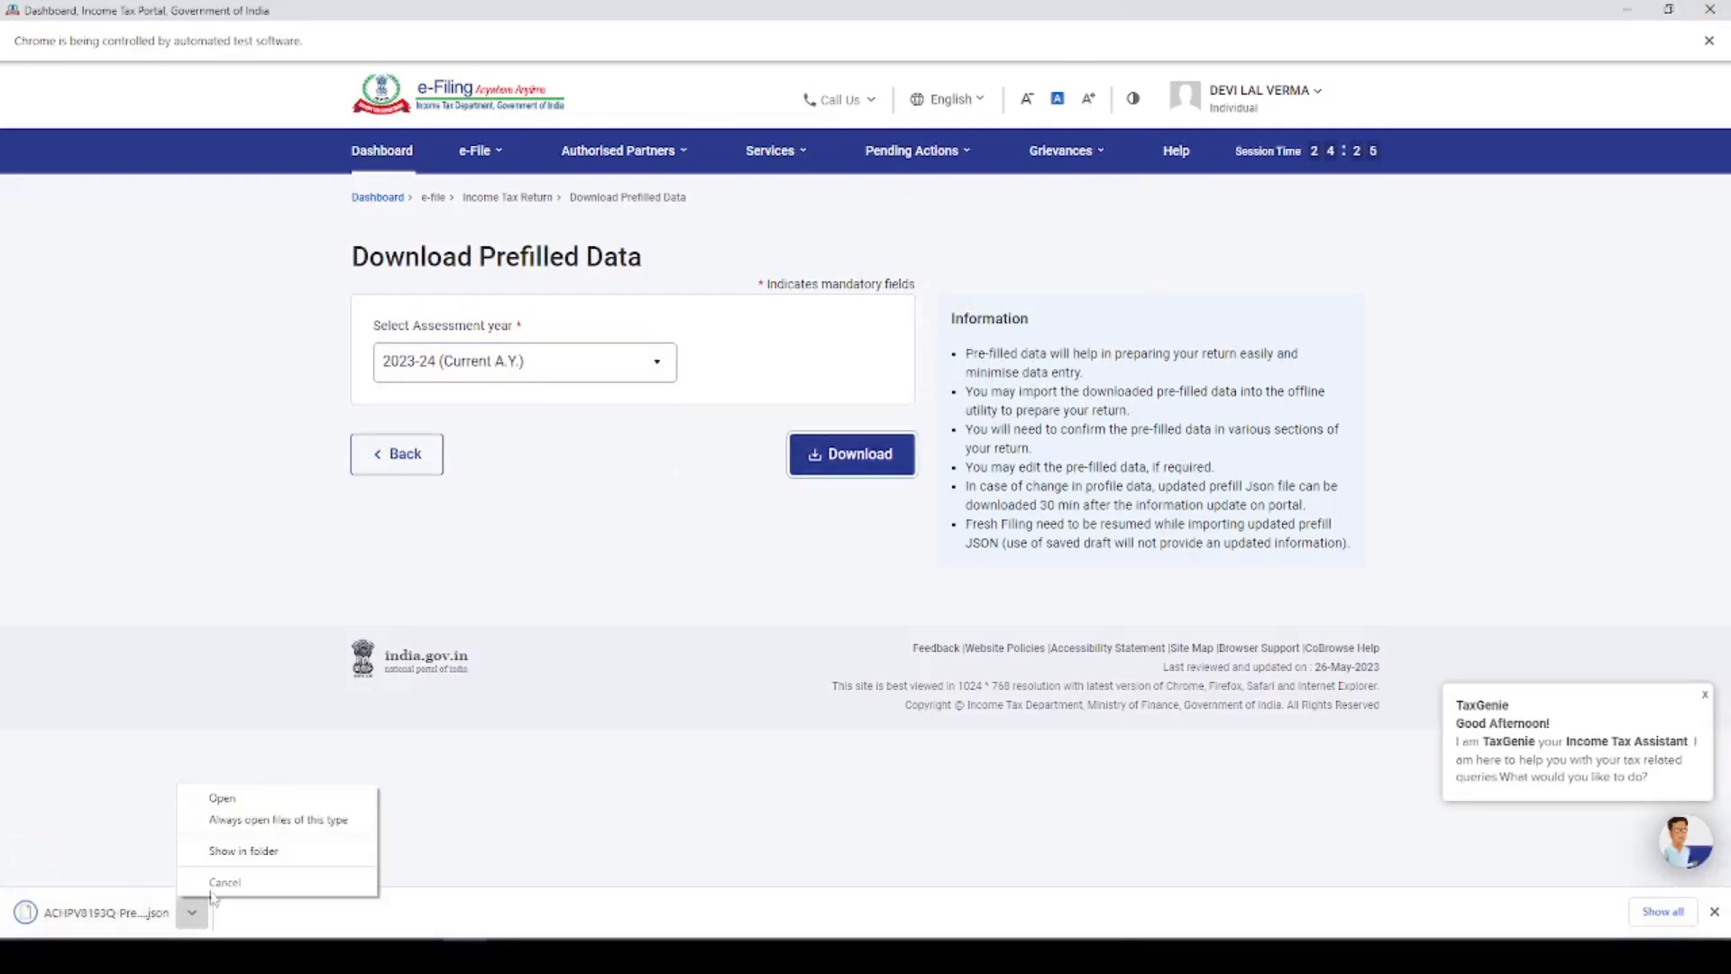
pyautogui.click(221, 847)
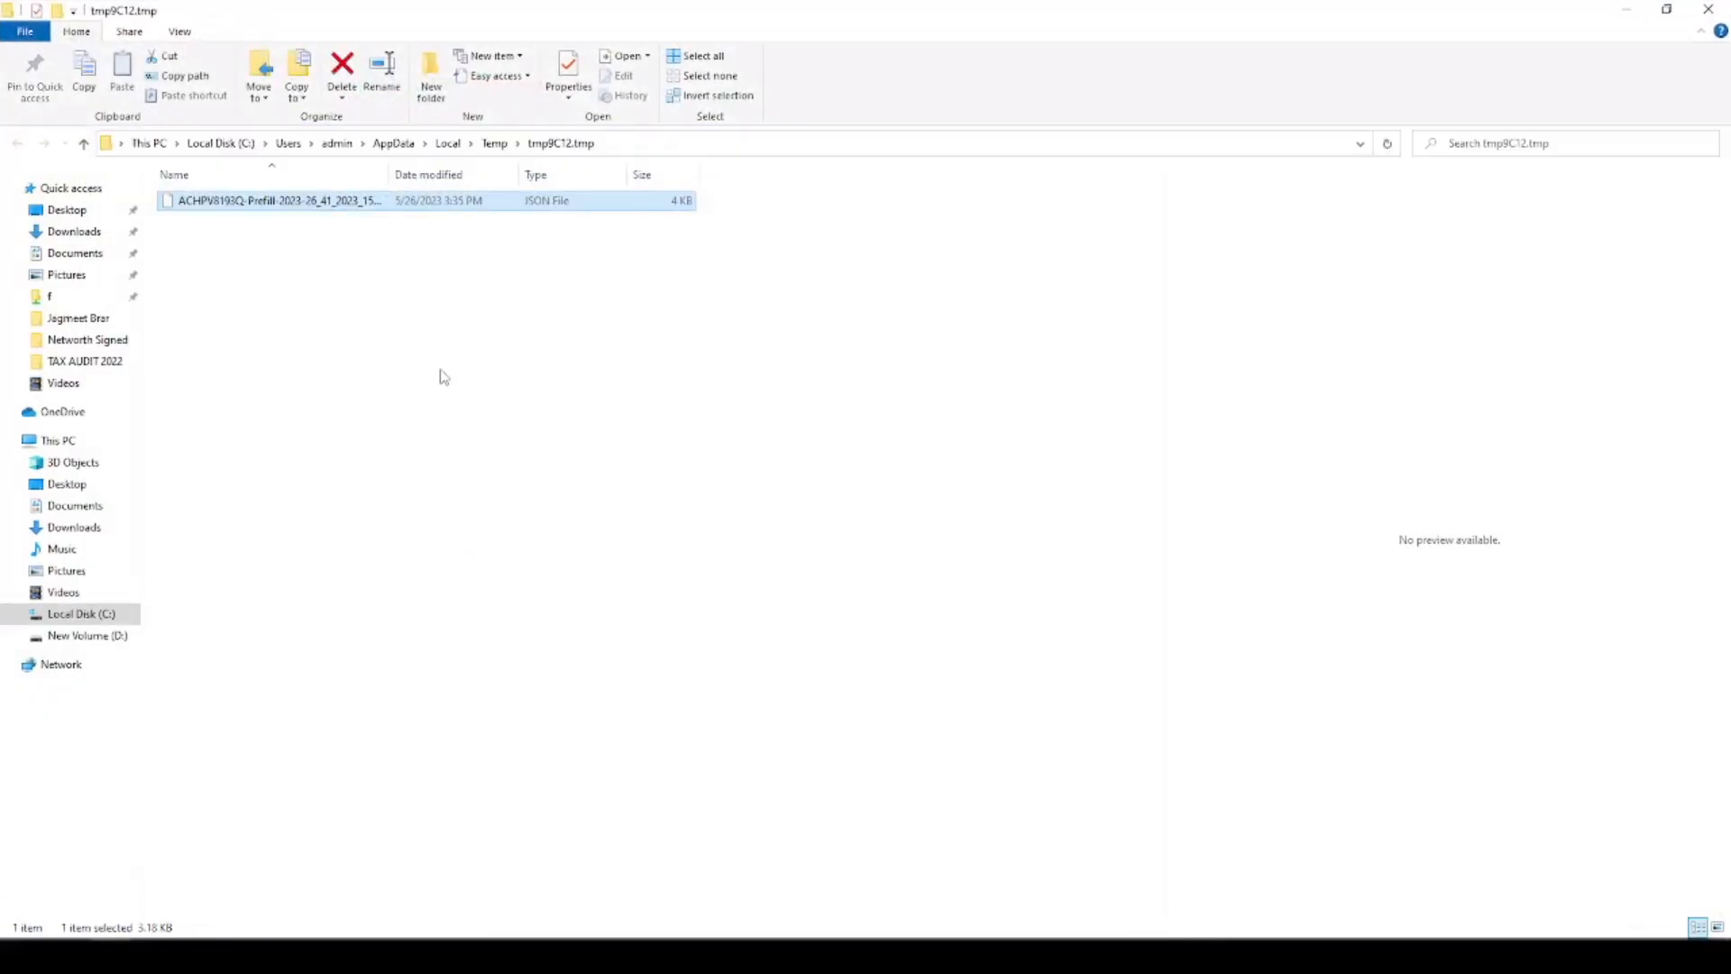
pyautogui.press('super+d')
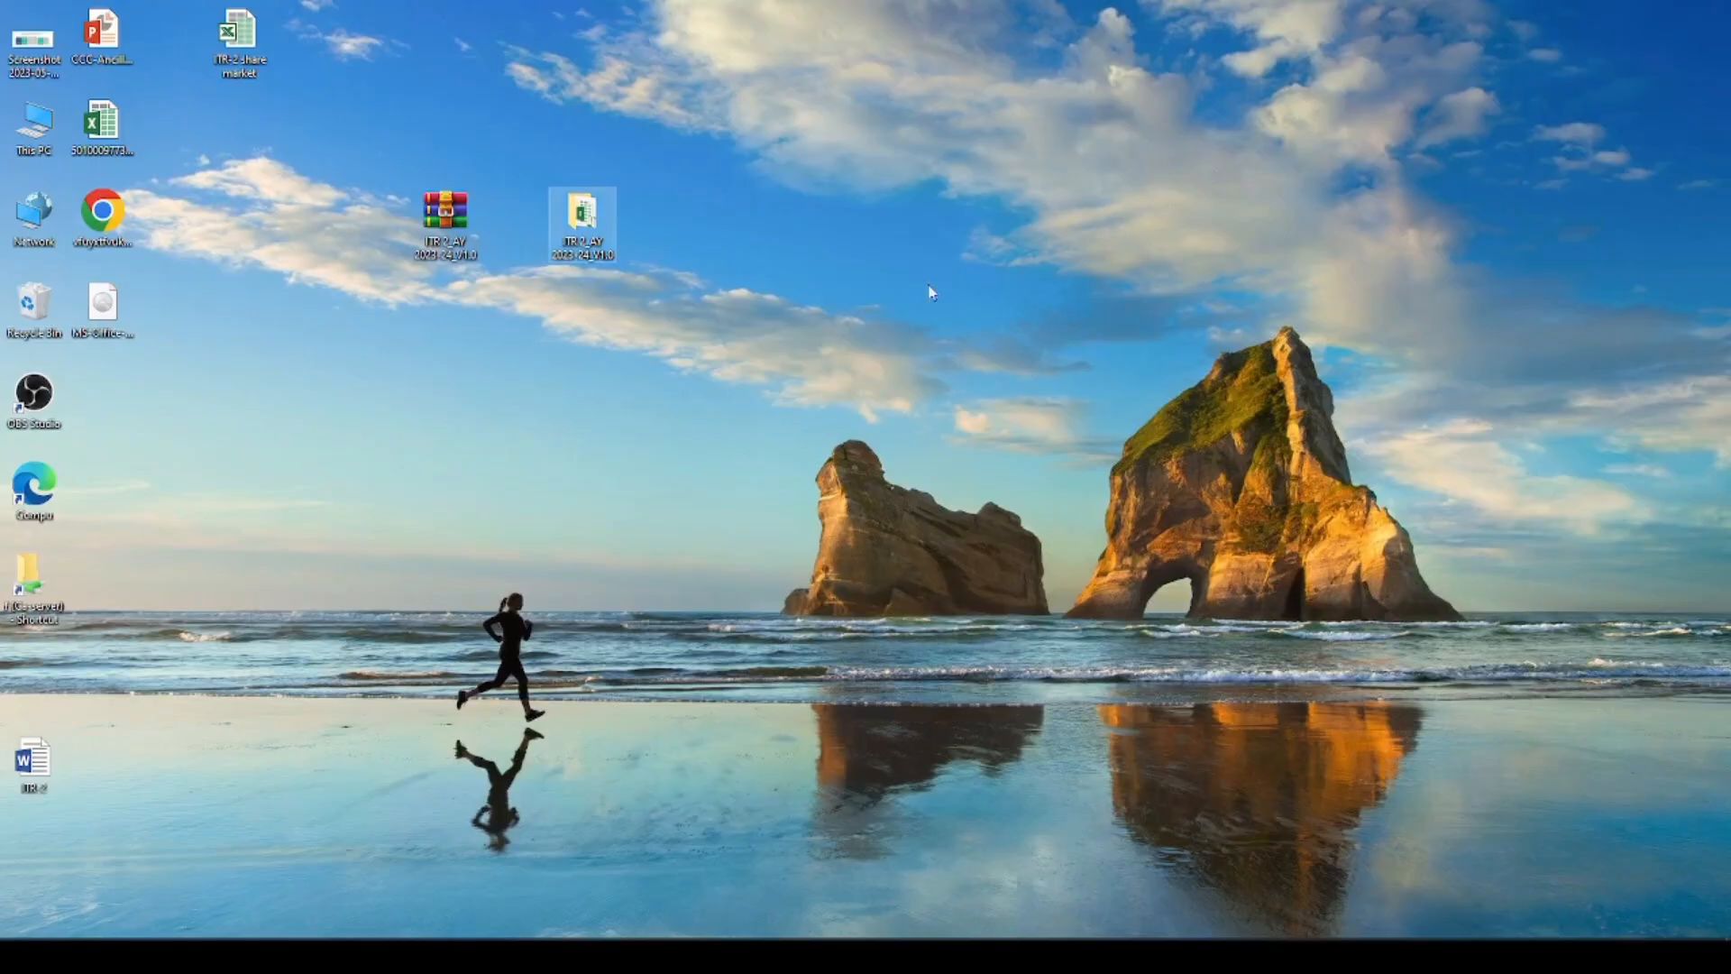
pyautogui.doubleClick(583, 216)
pyautogui.rightClick(598, 330)
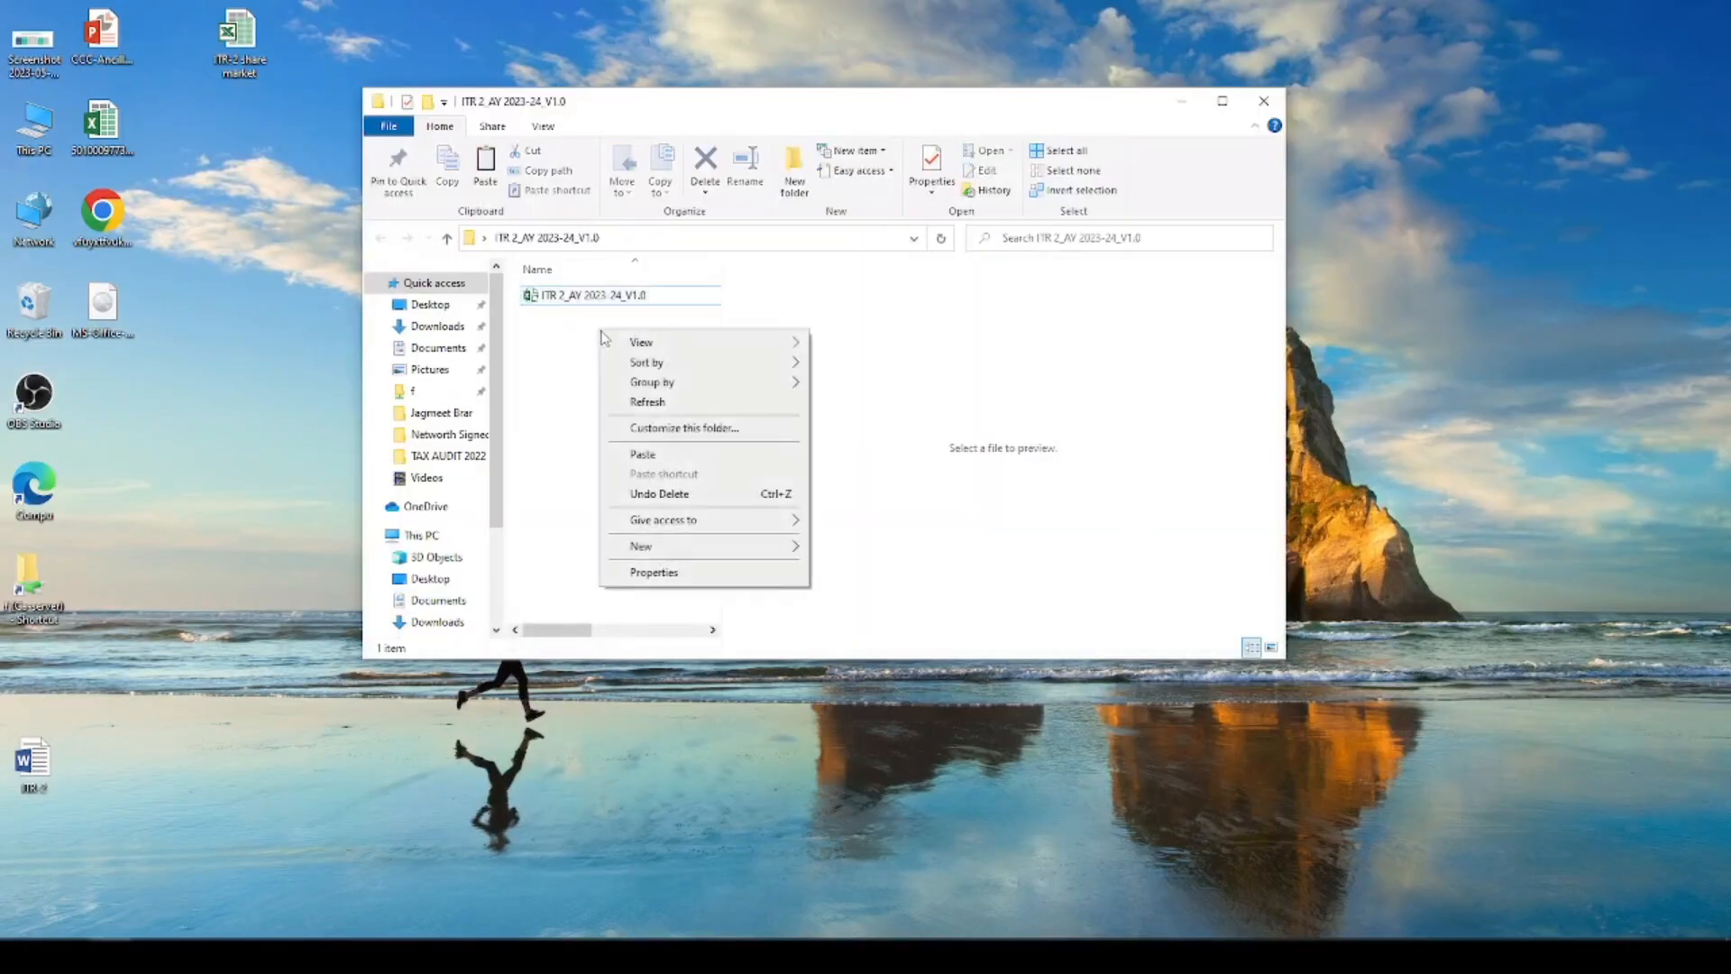
pyautogui.click(657, 454)
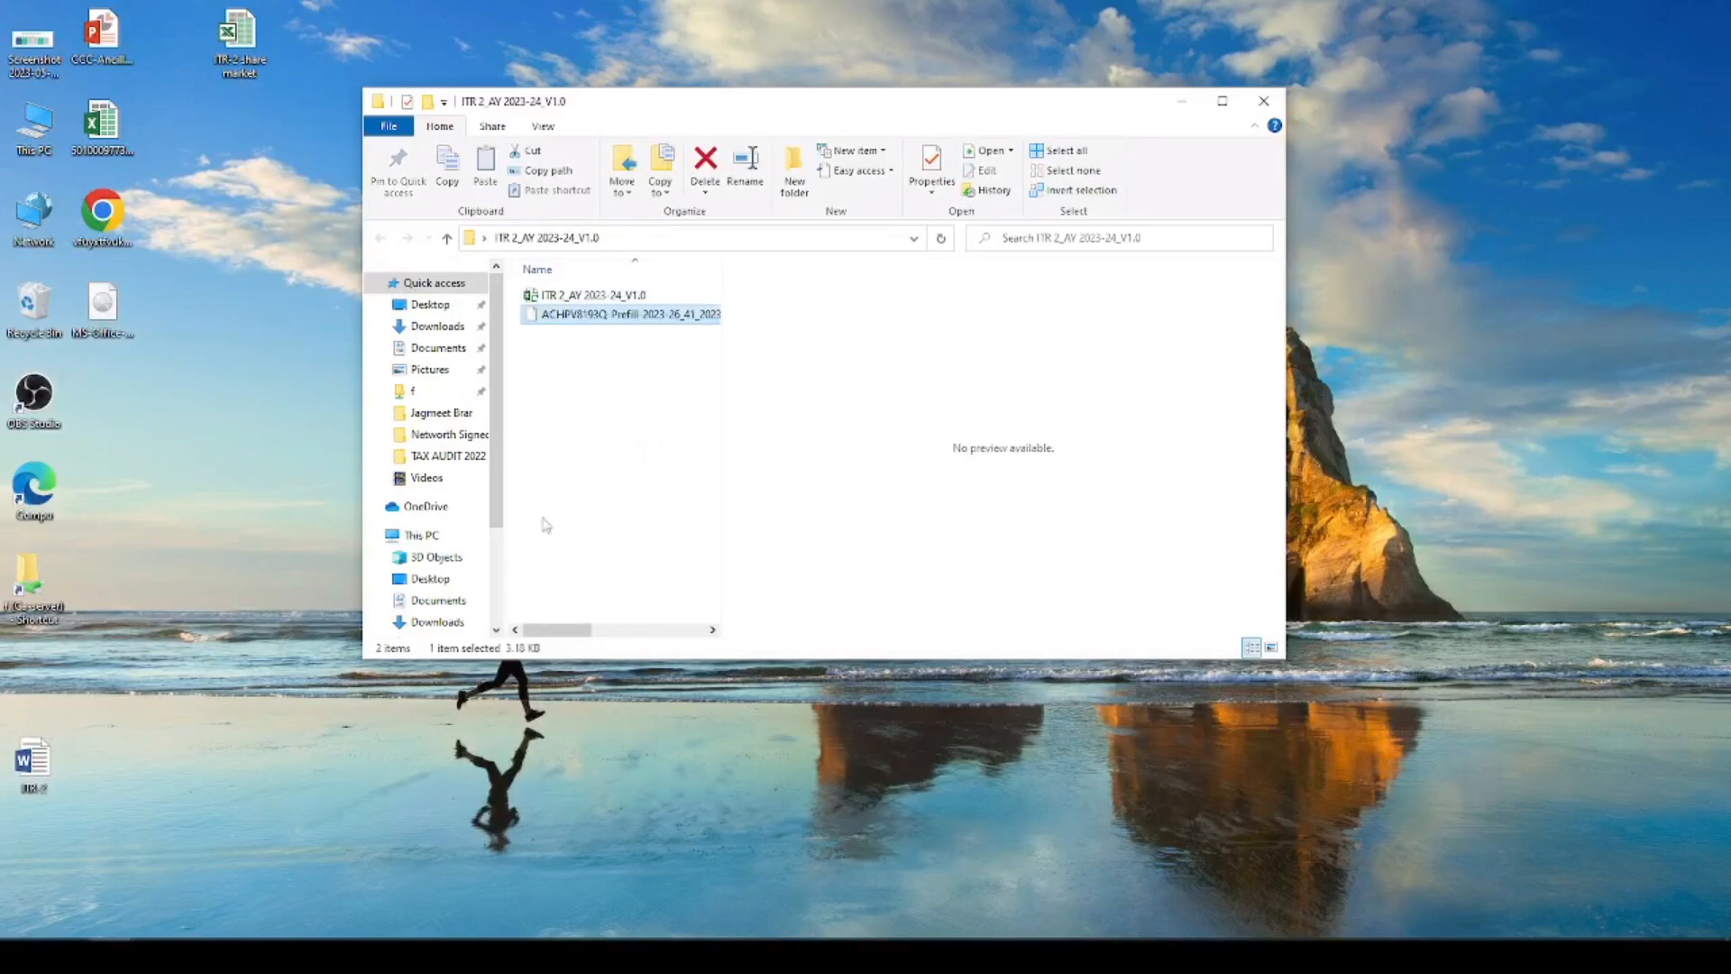
# Step: Switch to the ITR 2 utility in Excel and import the prefill JSON from the desktop folder ITR 2_AY 2023-24_V1.0
pyautogui.moveTo(498, 956)
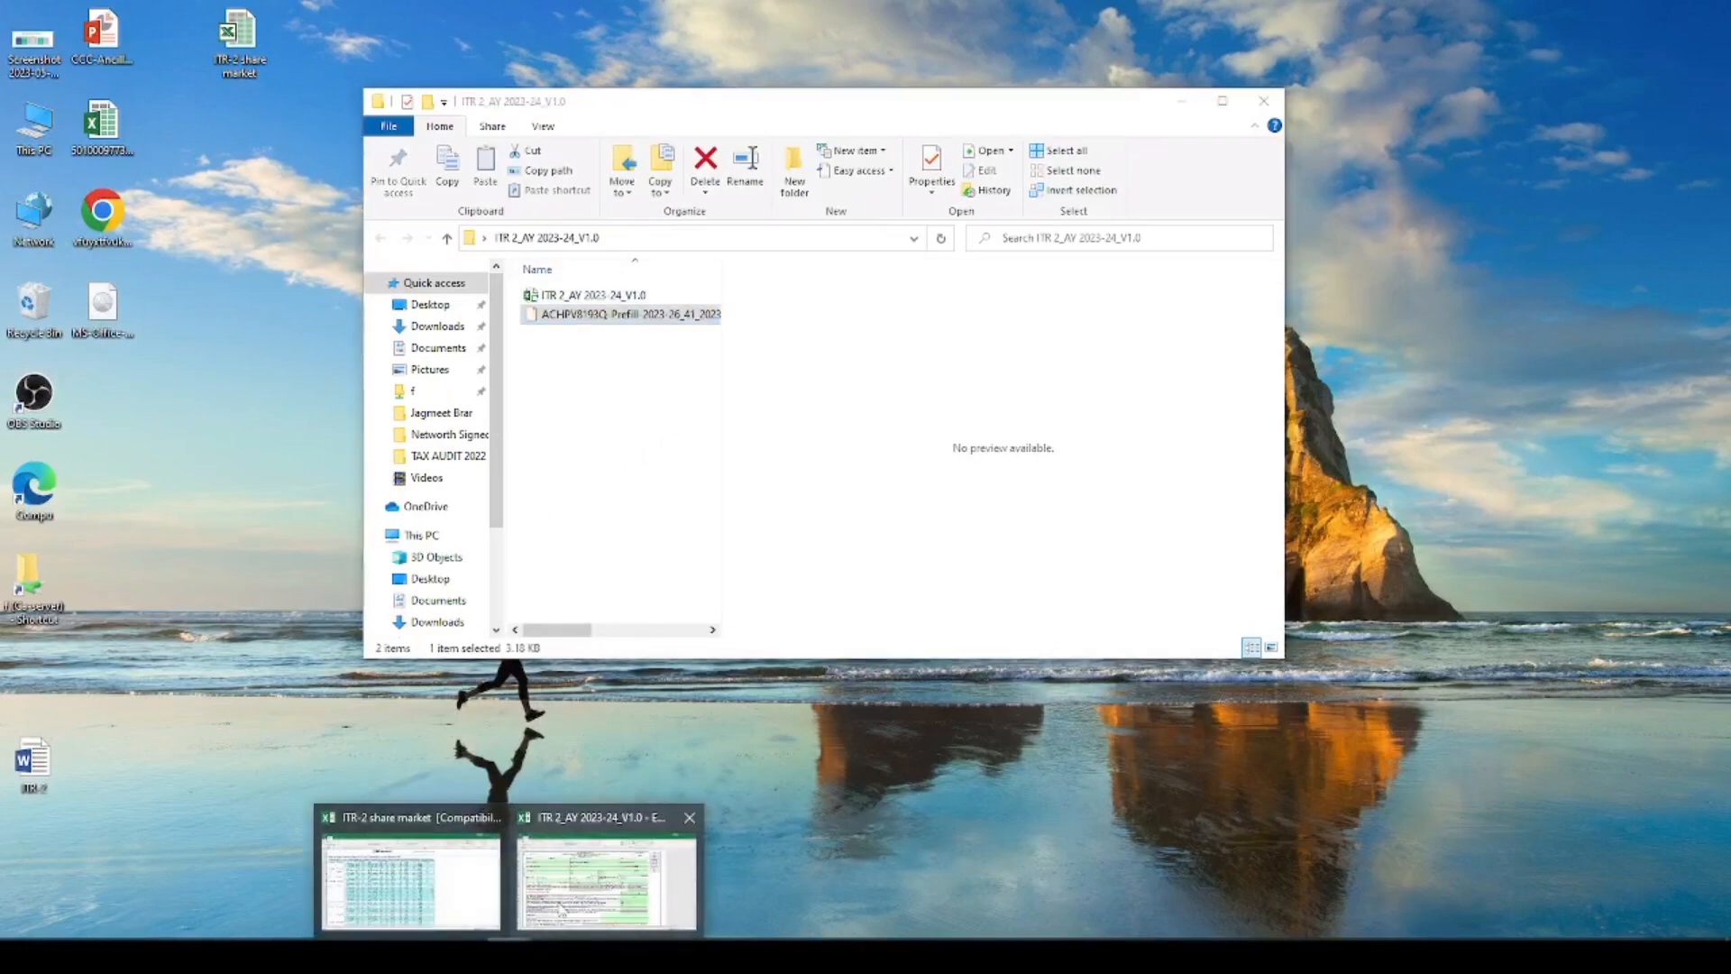
pyautogui.click(604, 879)
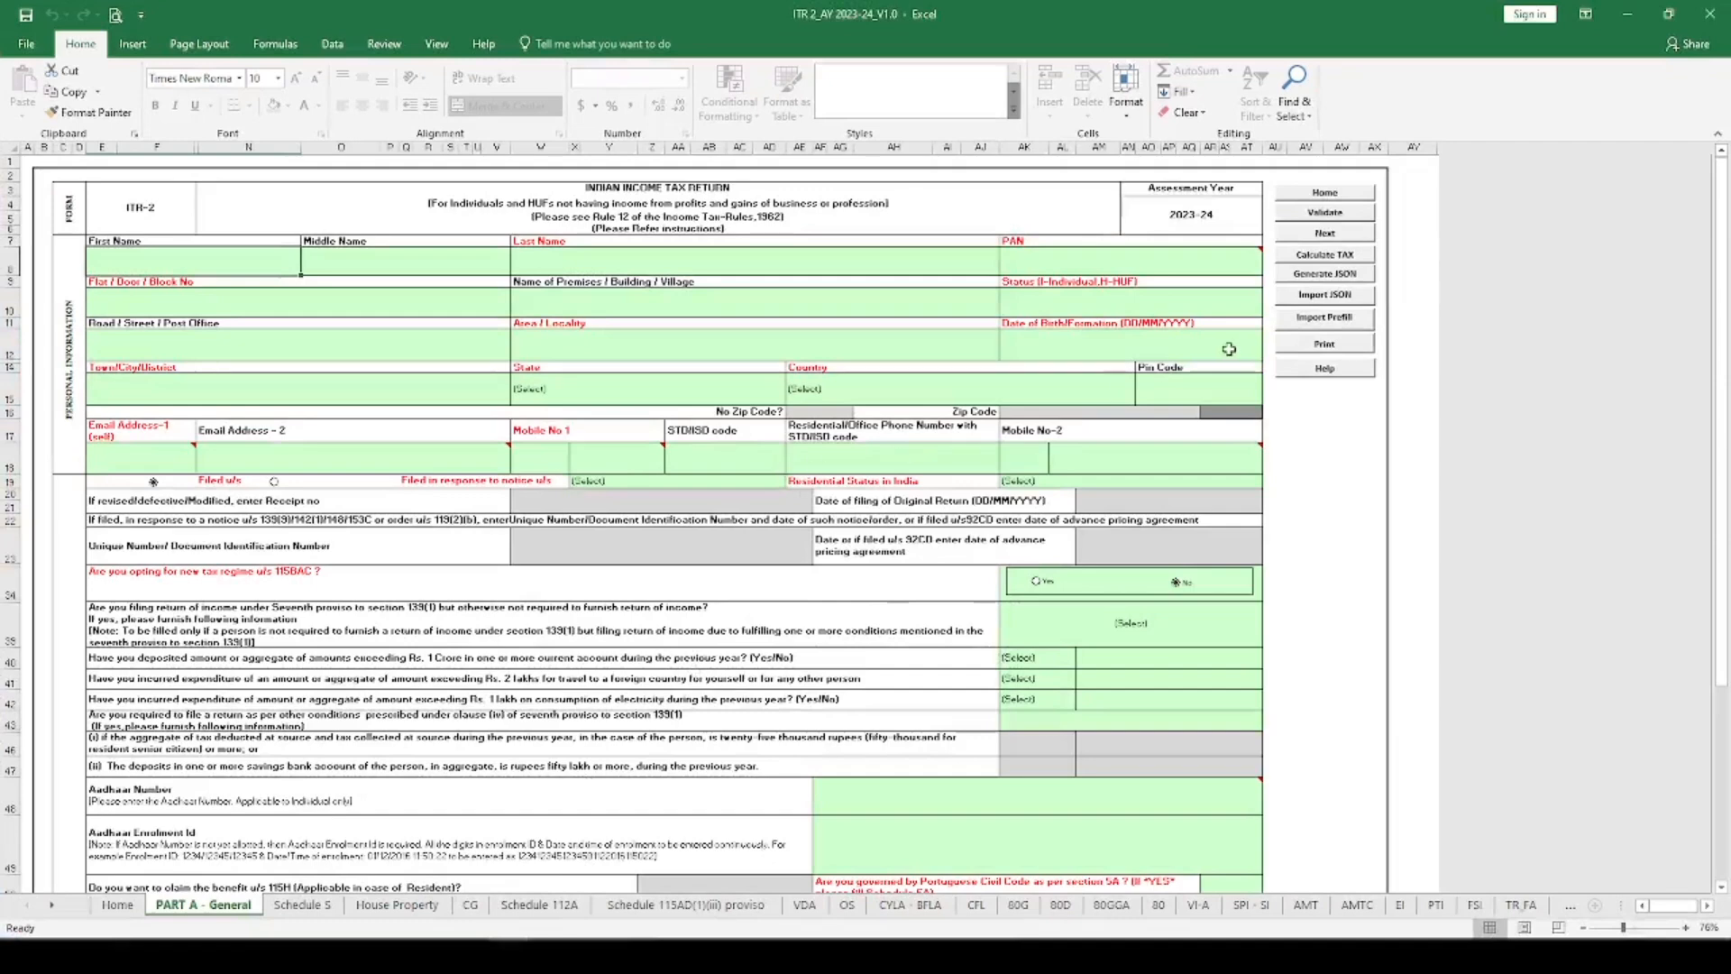
pyautogui.click(1323, 315)
pyautogui.click(1018, 544)
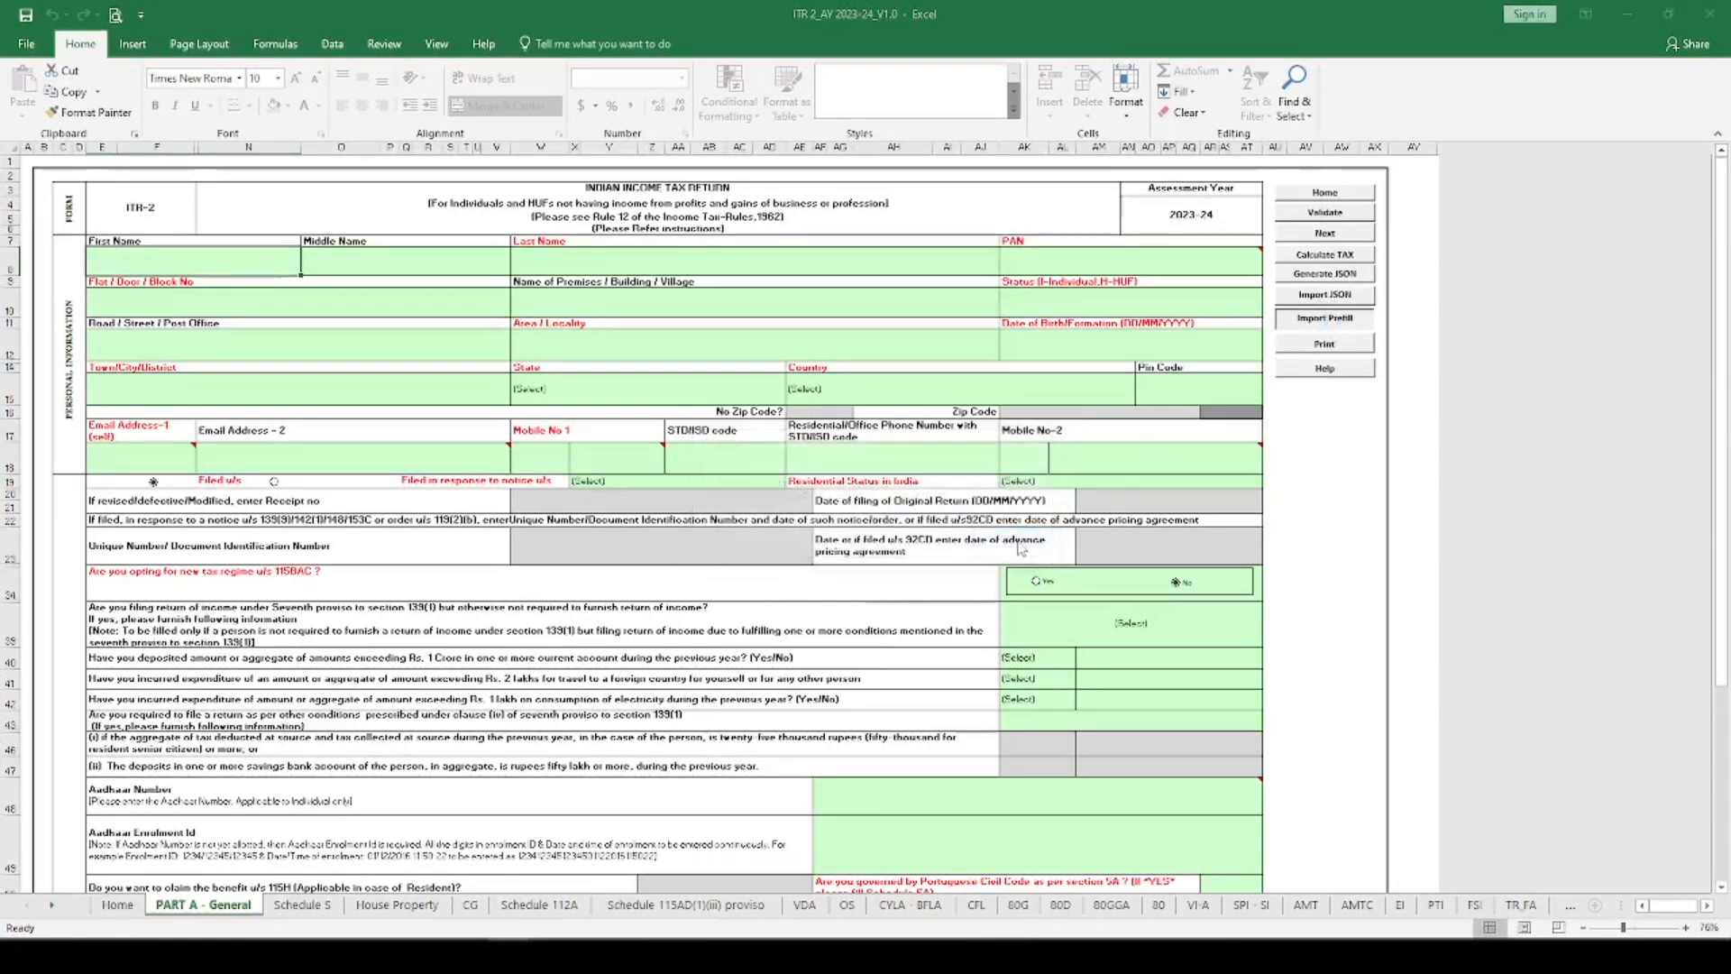
pyautogui.scroll(3, 109, 231)
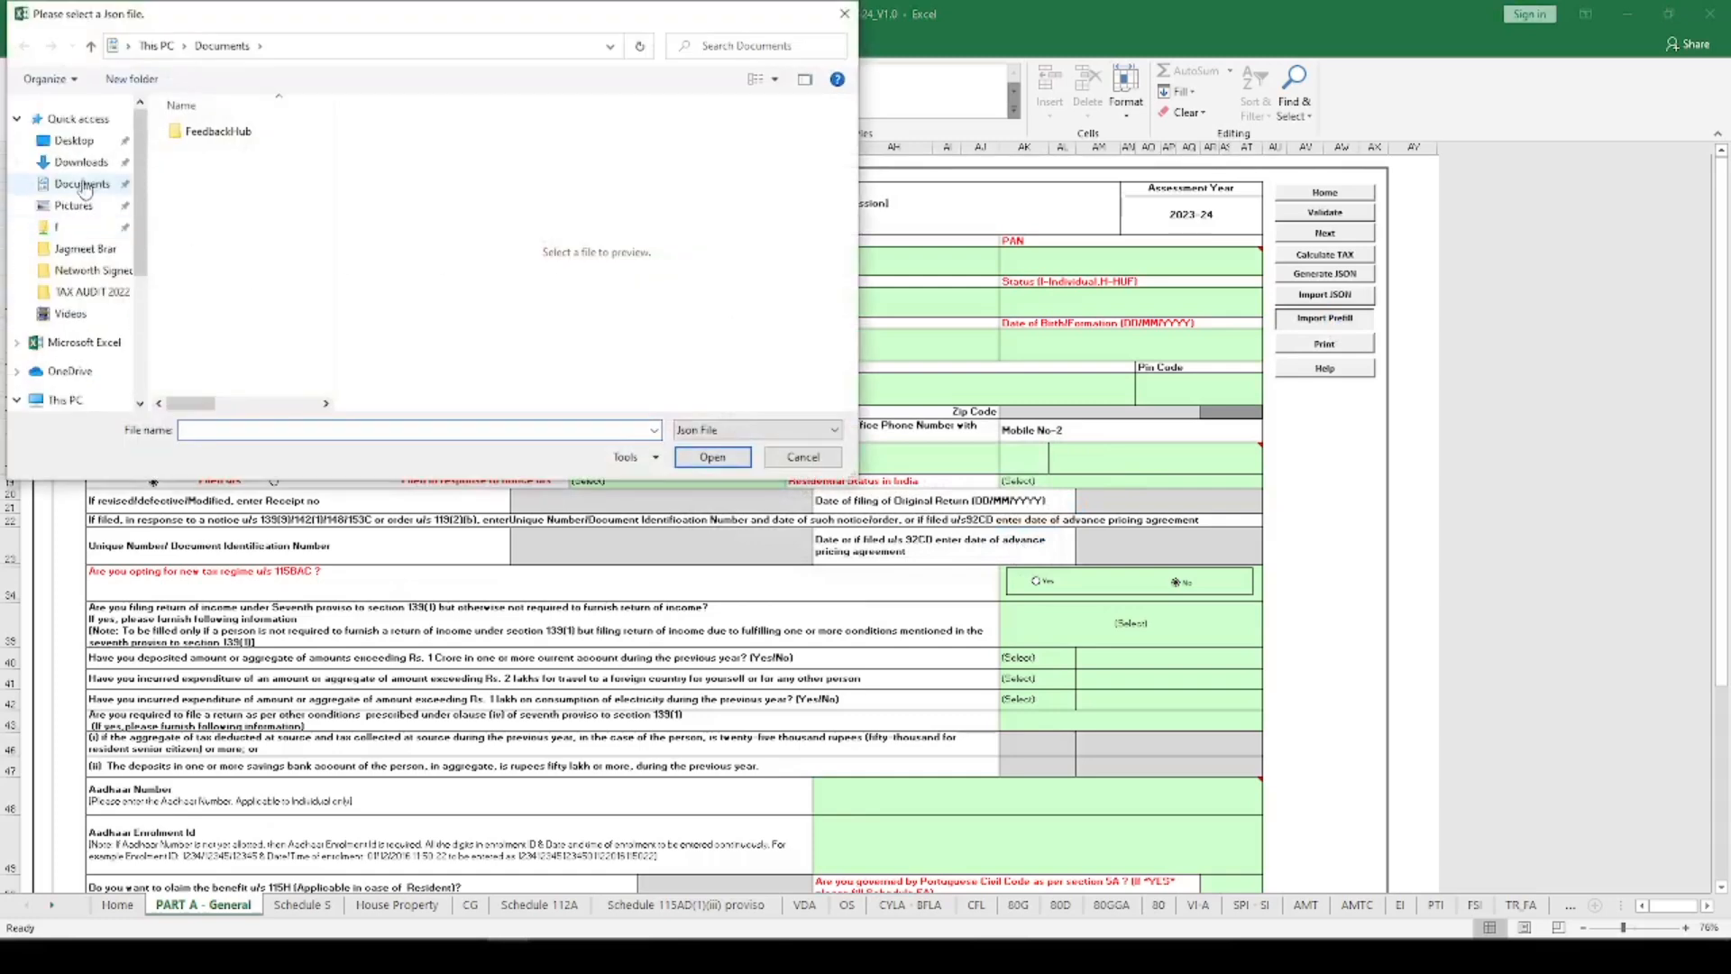
pyautogui.click(74, 140)
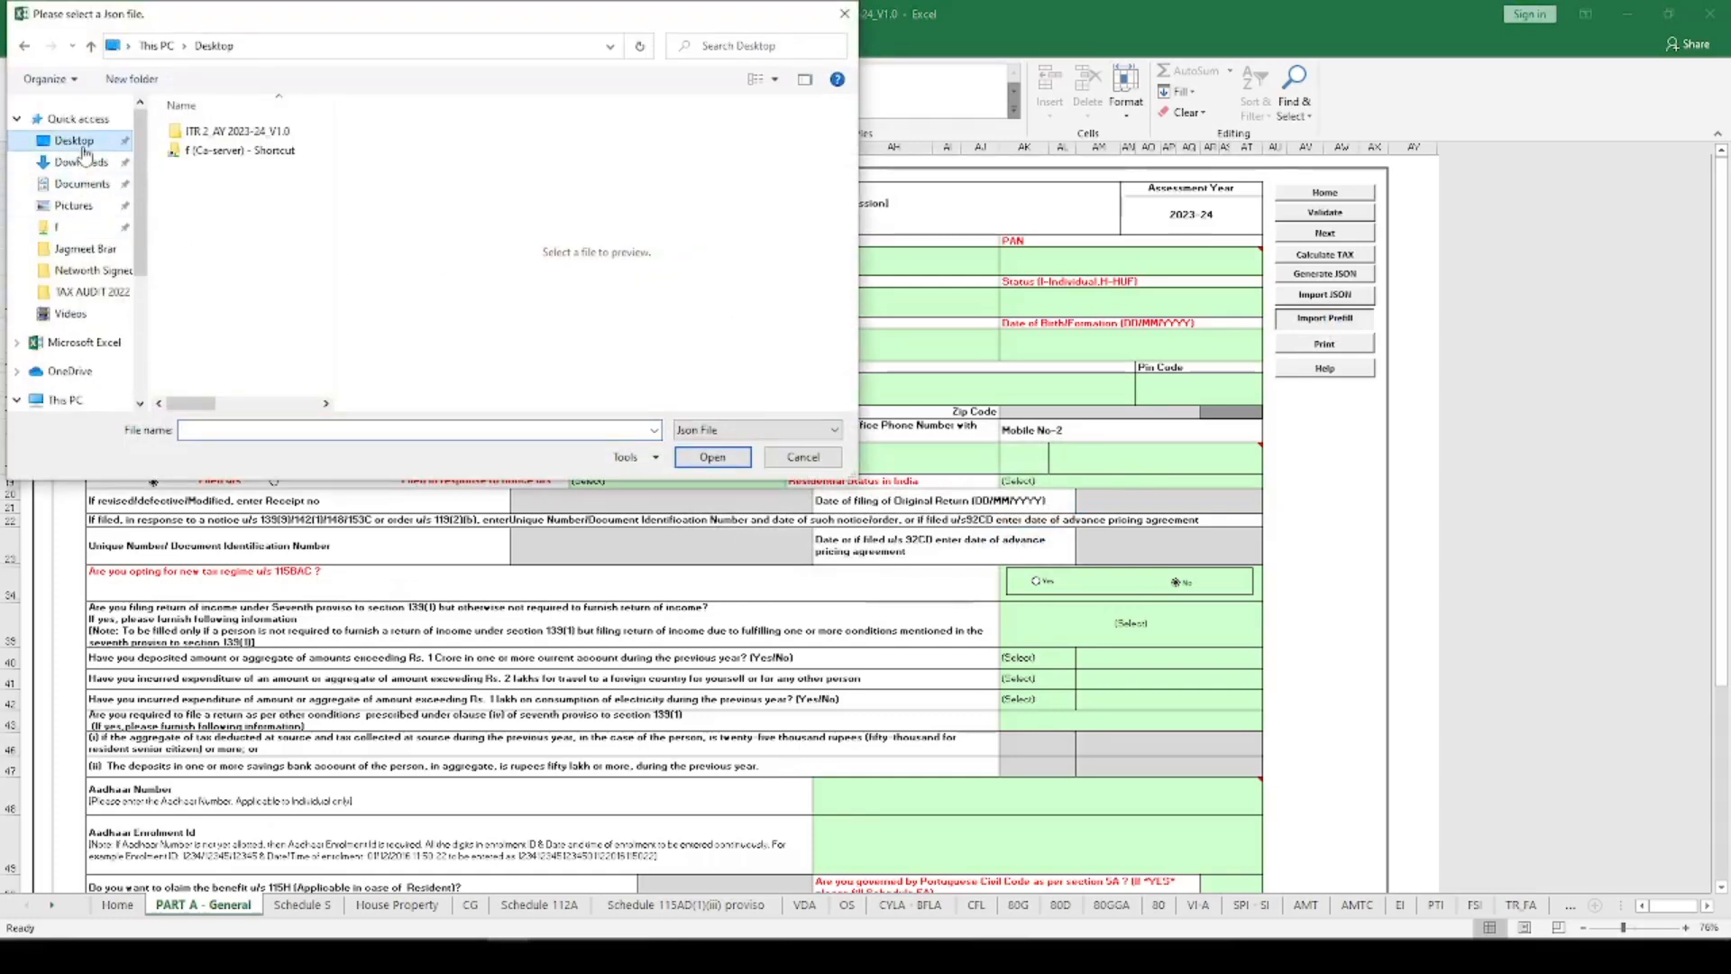
pyautogui.doubleClick(225, 131)
pyautogui.doubleClick(224, 132)
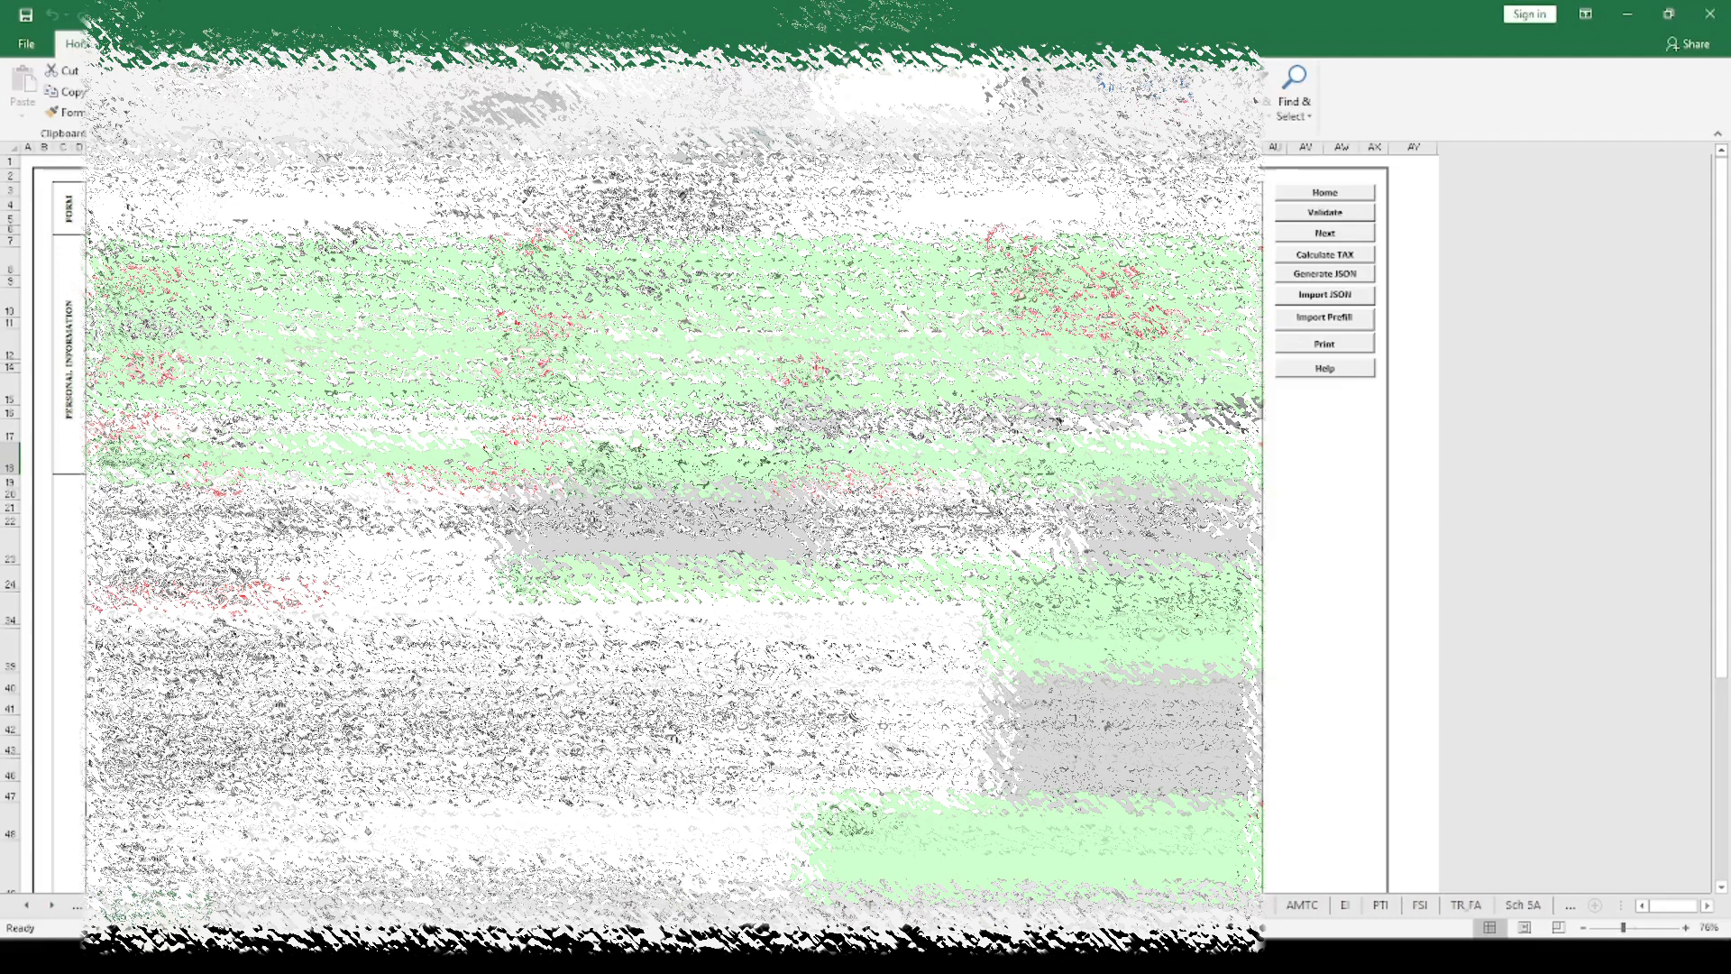
# Step: In PART A - General, set the filing section to 139(1)- On or Before due date and the residential status to RES - Resident
pyautogui.click(792, 483)
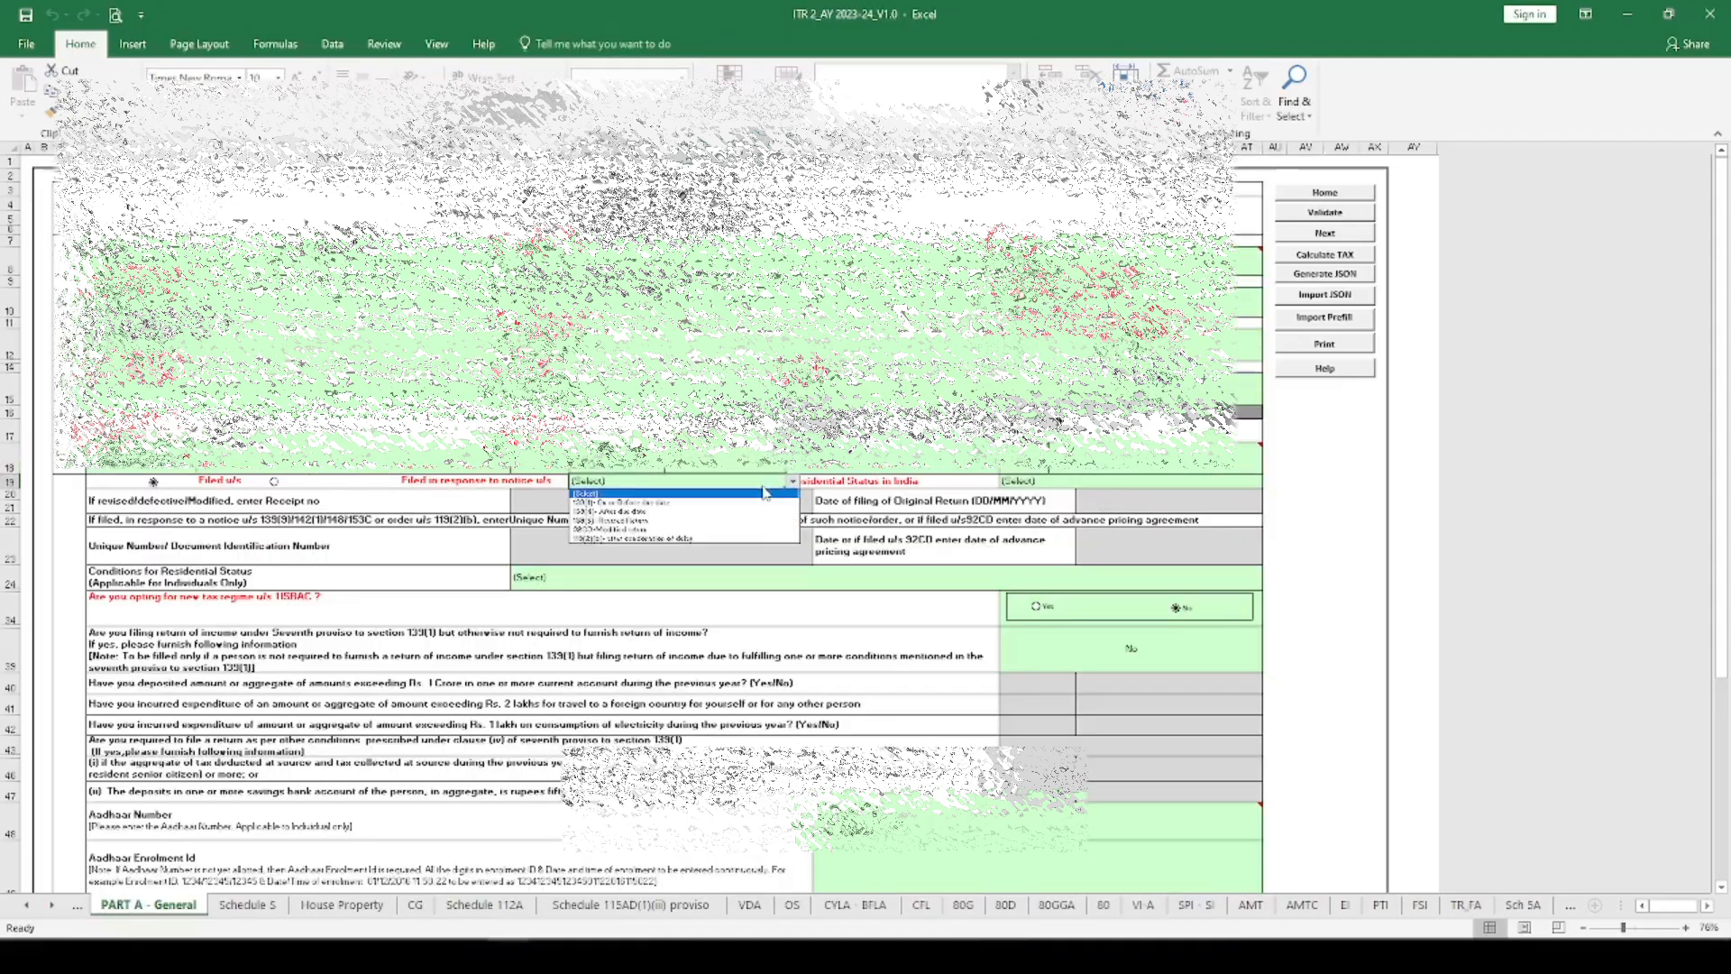
pyautogui.click(687, 501)
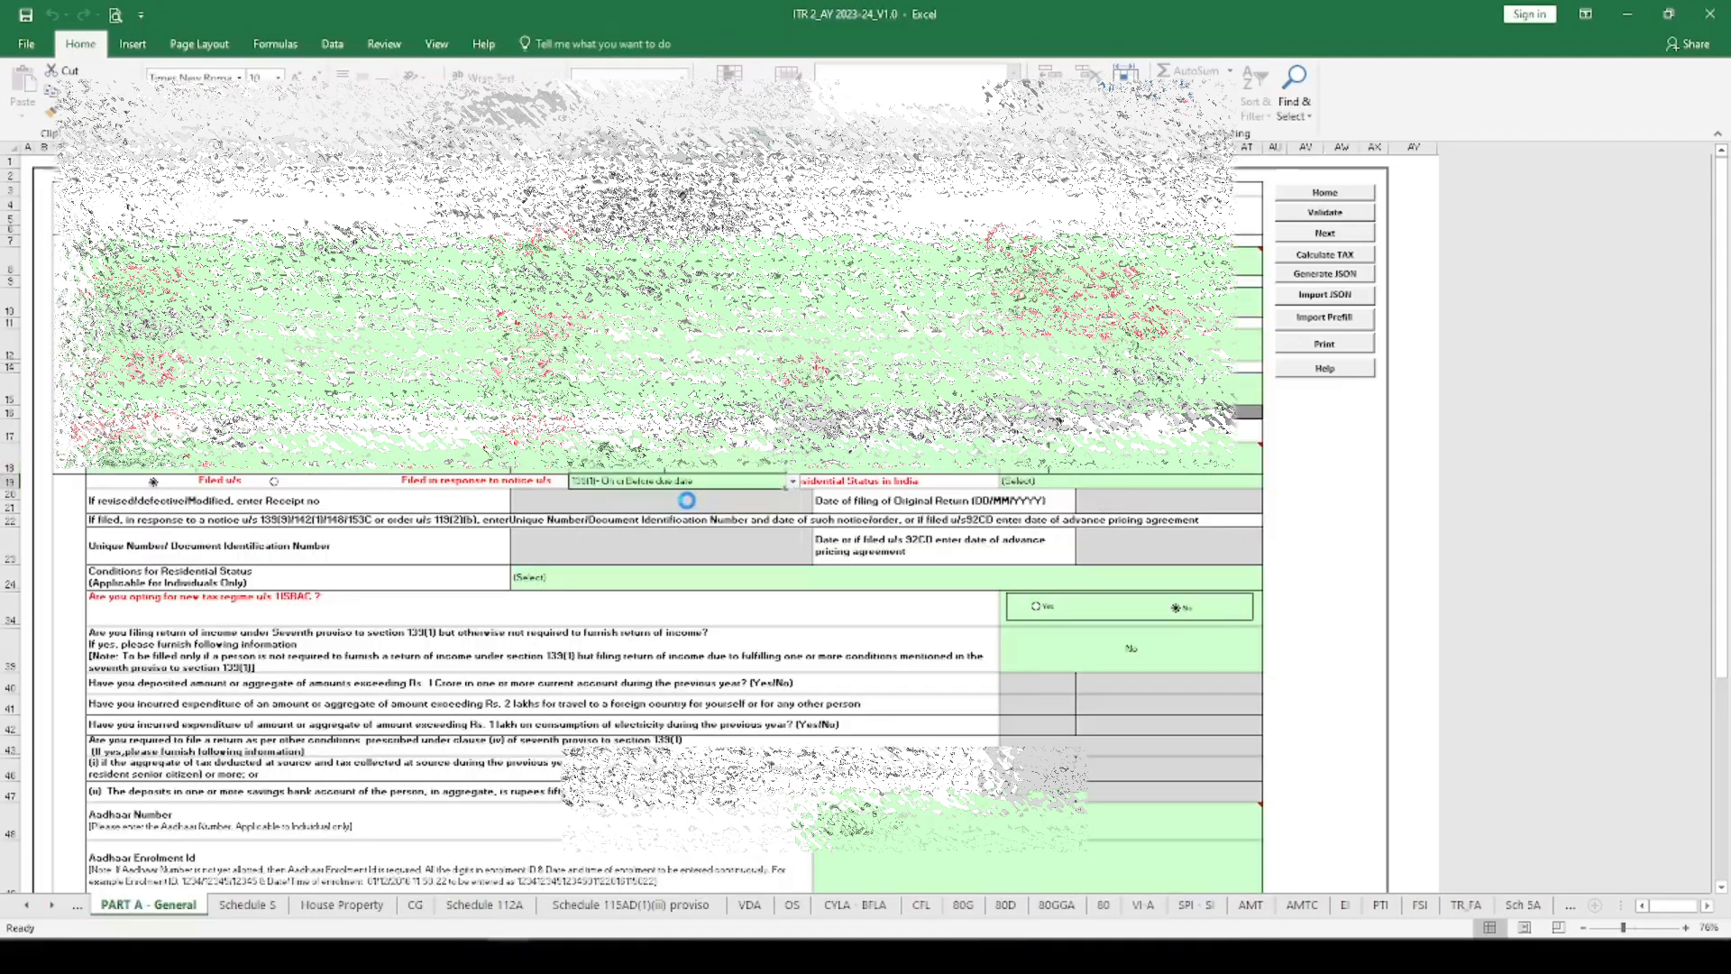
pyautogui.click(1045, 482)
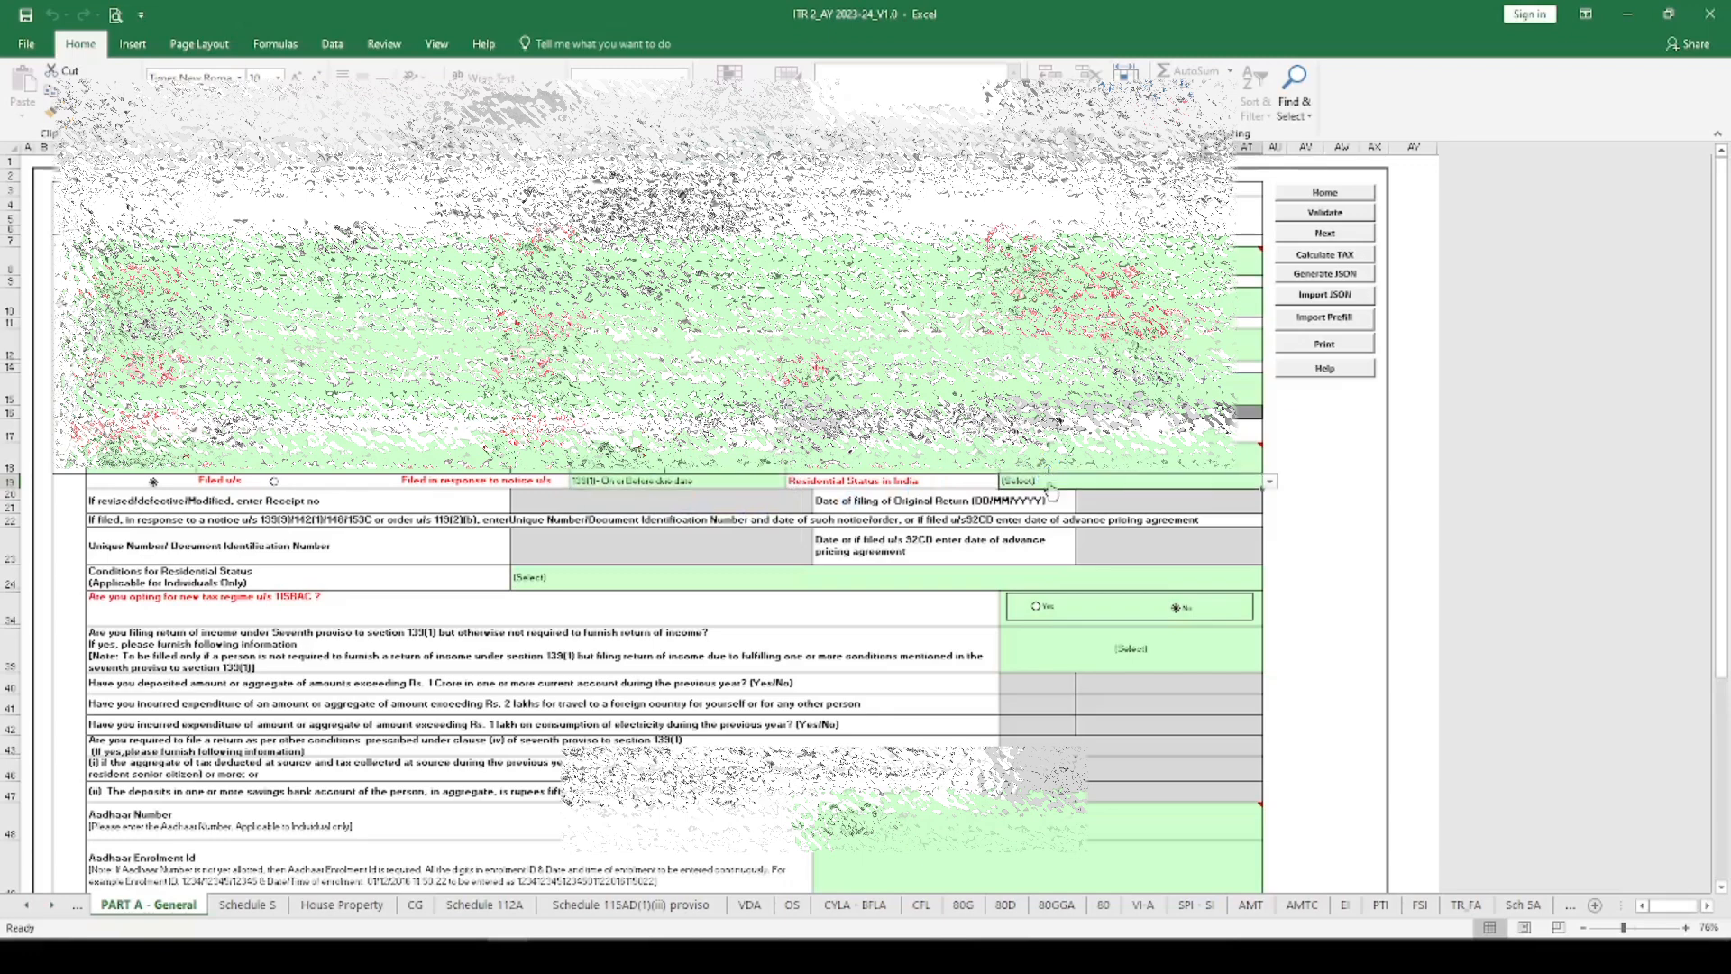
pyautogui.click(1271, 483)
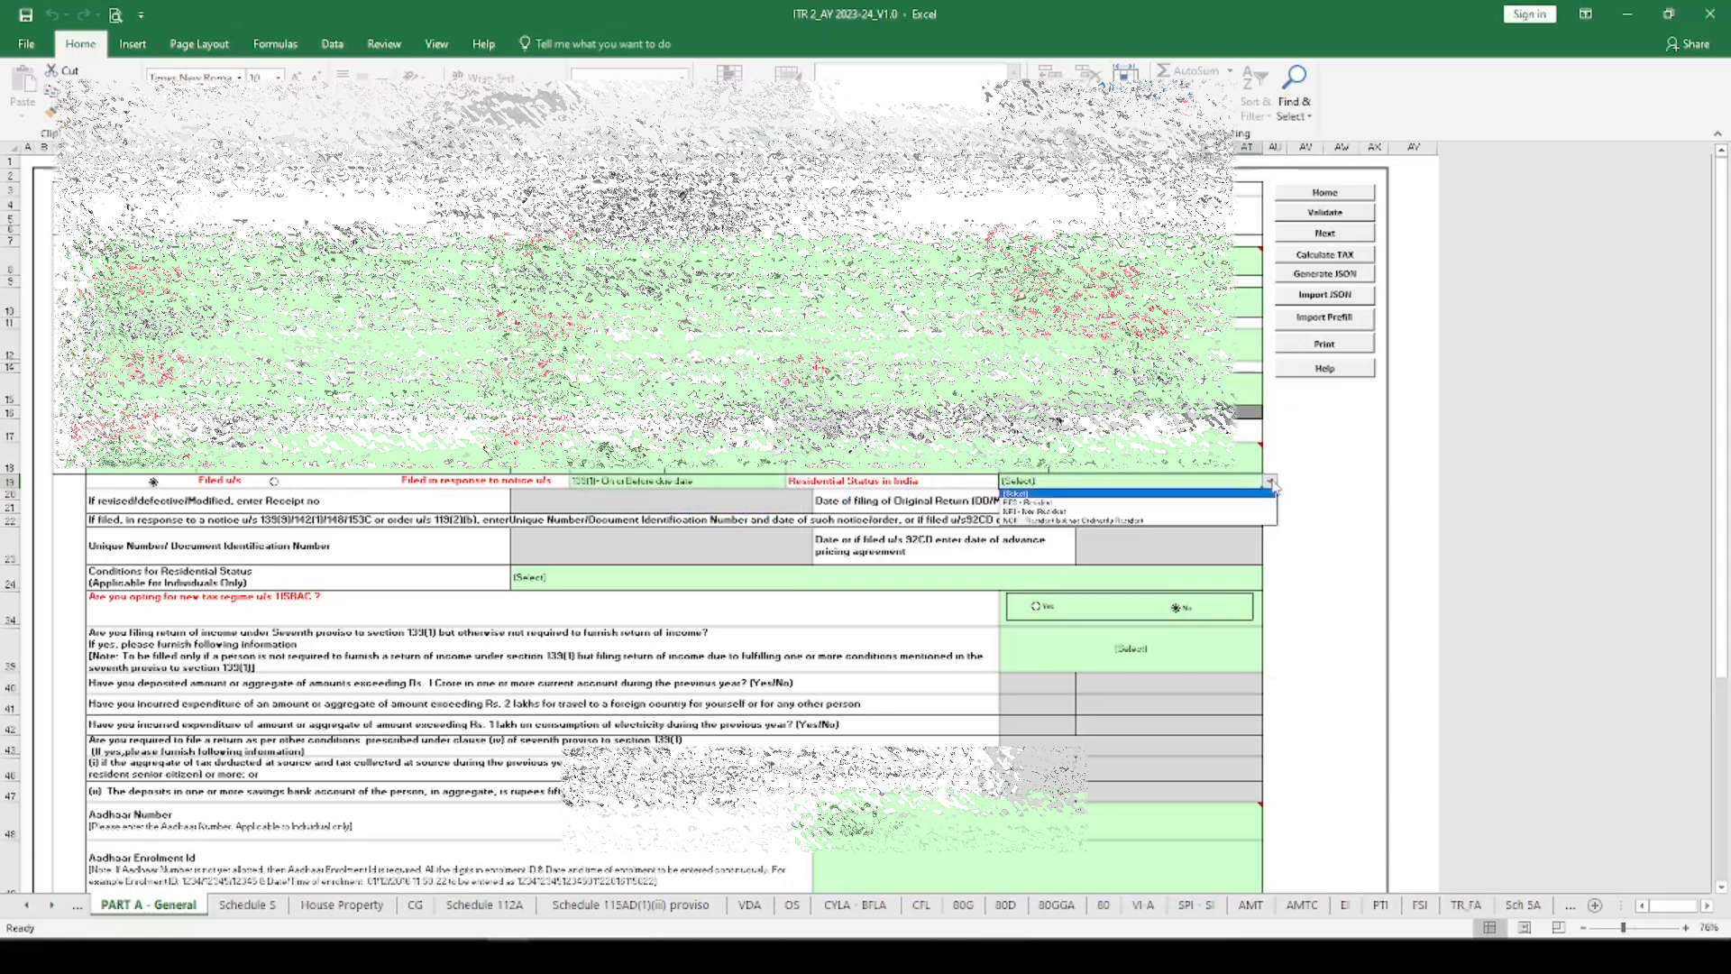
pyautogui.click(1051, 502)
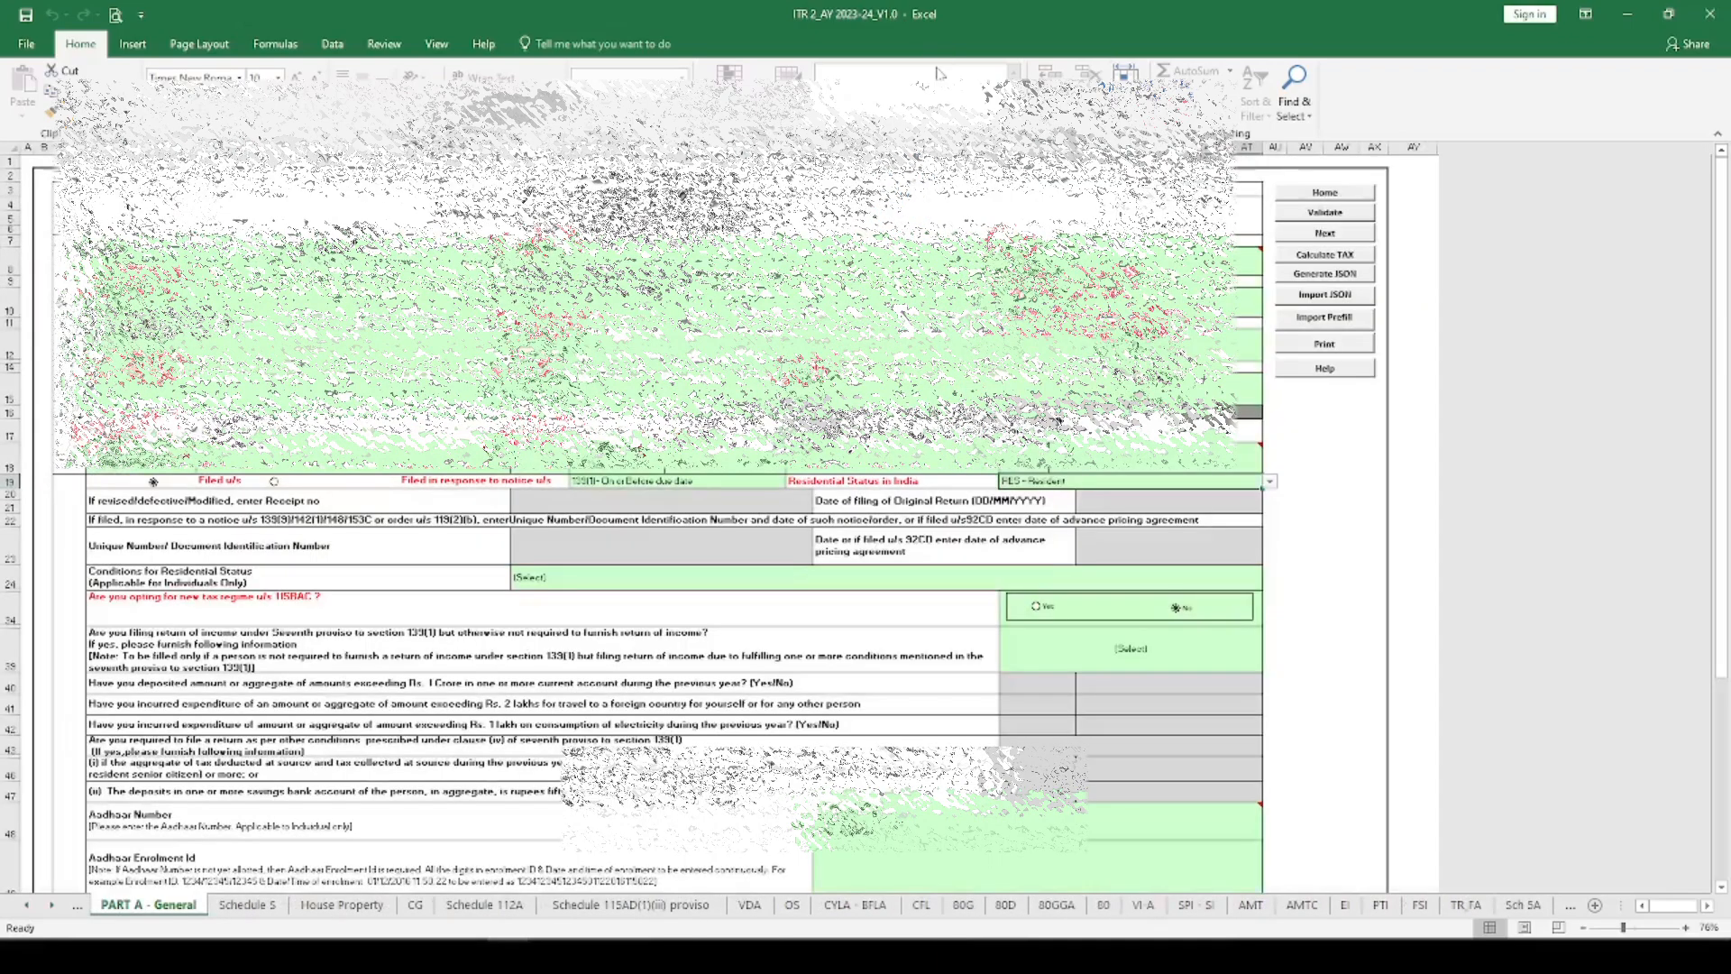
# Step: Set the condition for residential status to being in India for 182 days or more during the previous year
pyautogui.click(663, 584)
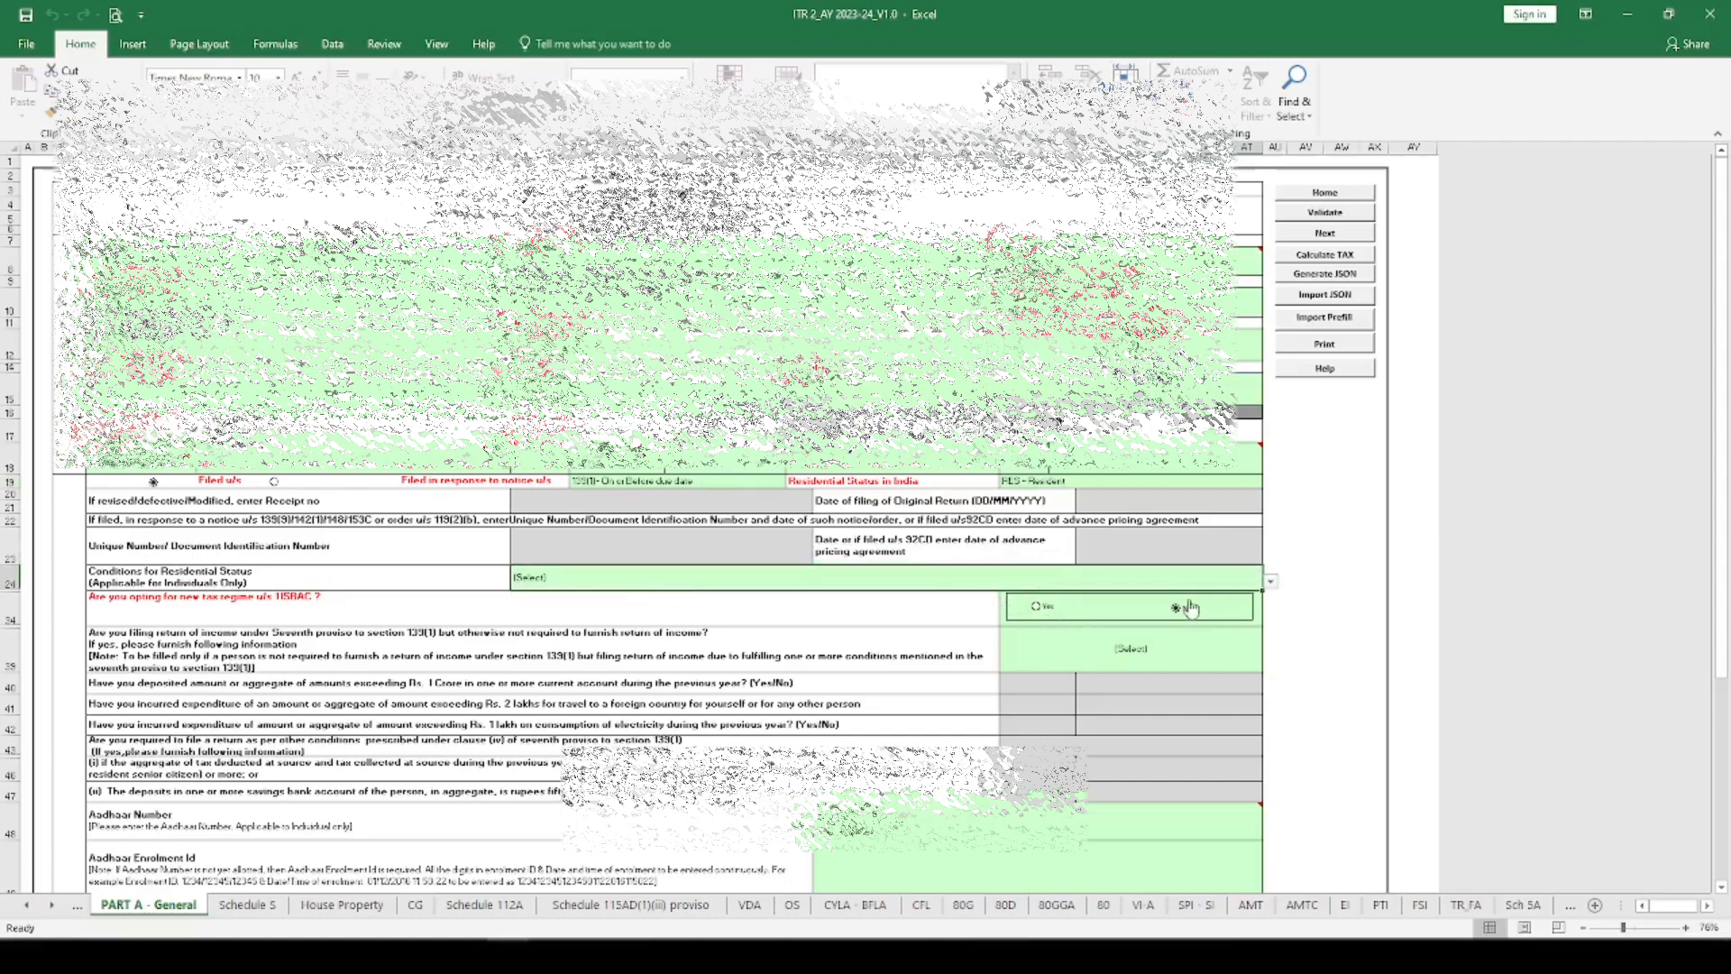
pyautogui.click(1269, 582)
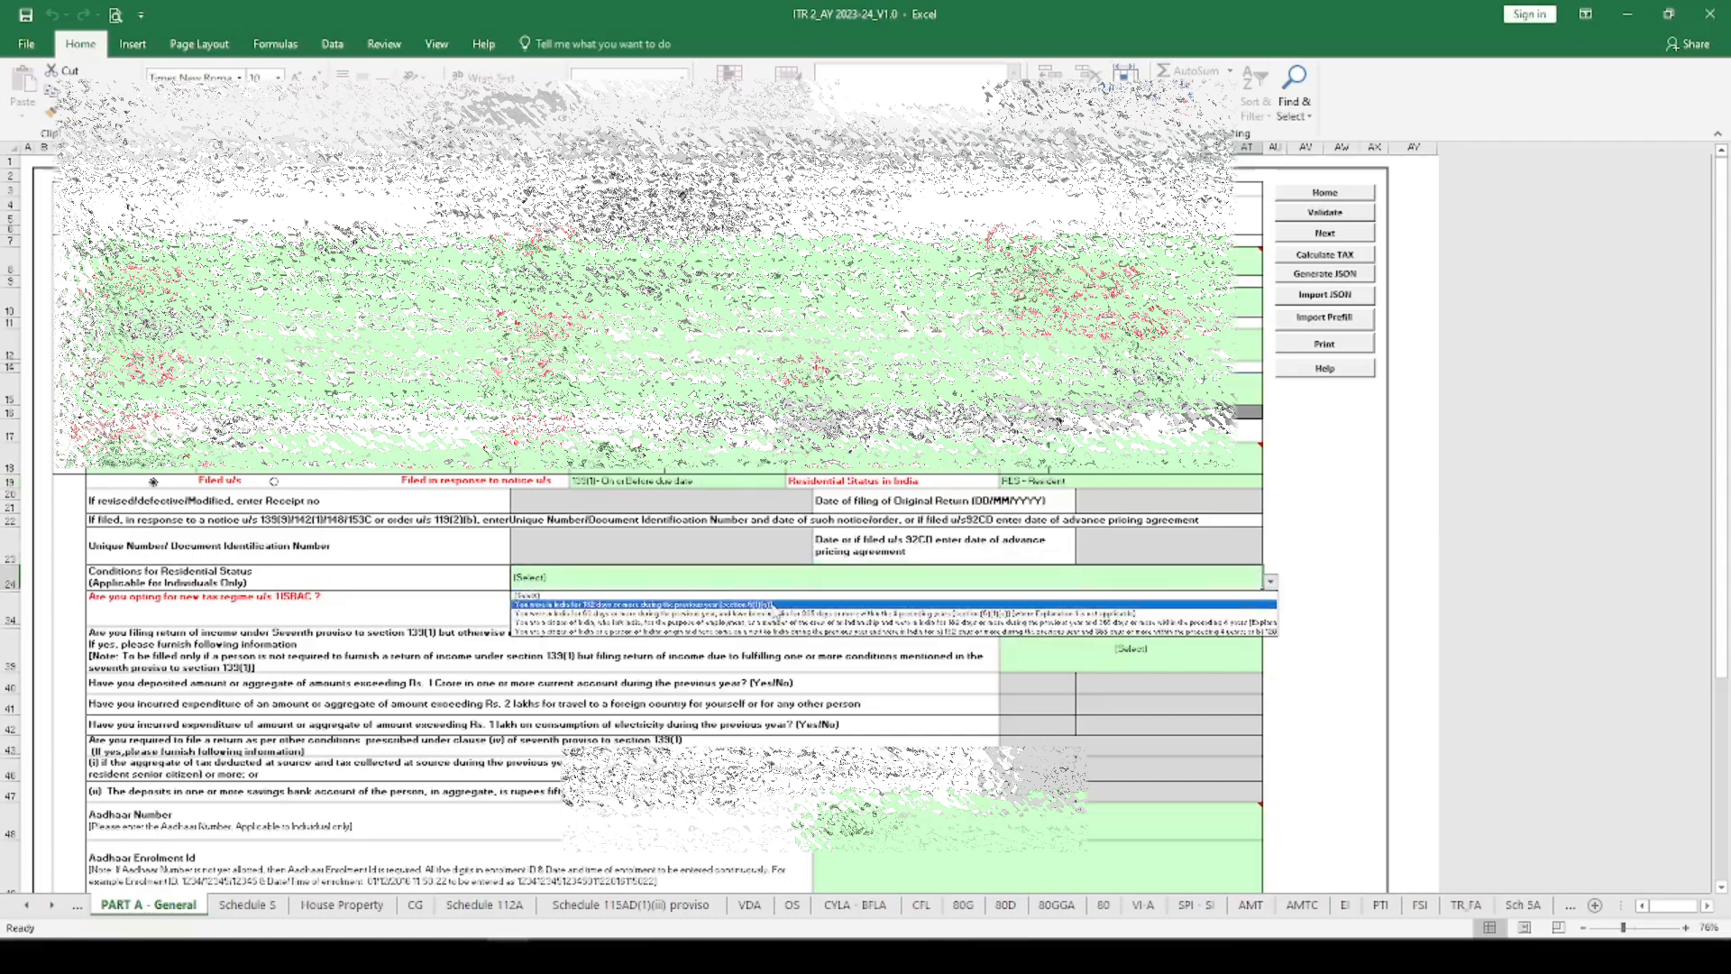
pyautogui.click(774, 605)
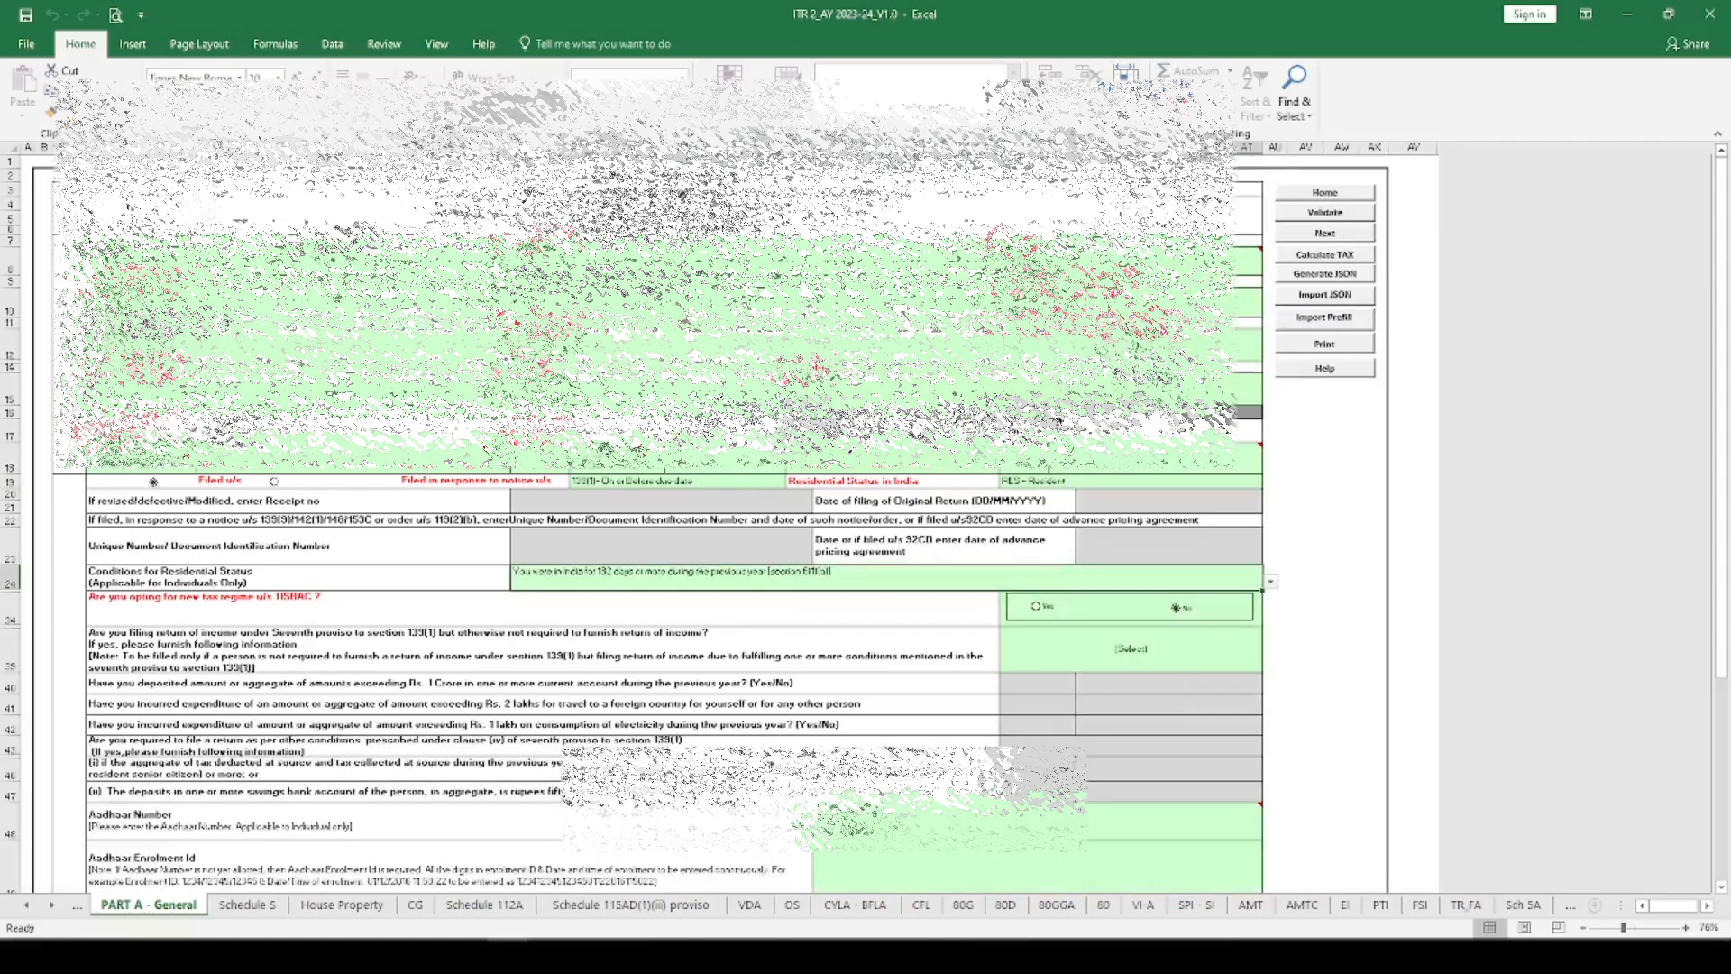
# Step: Answer No to filing the return under the seventh proviso to section 139(1)
pyautogui.click(1150, 658)
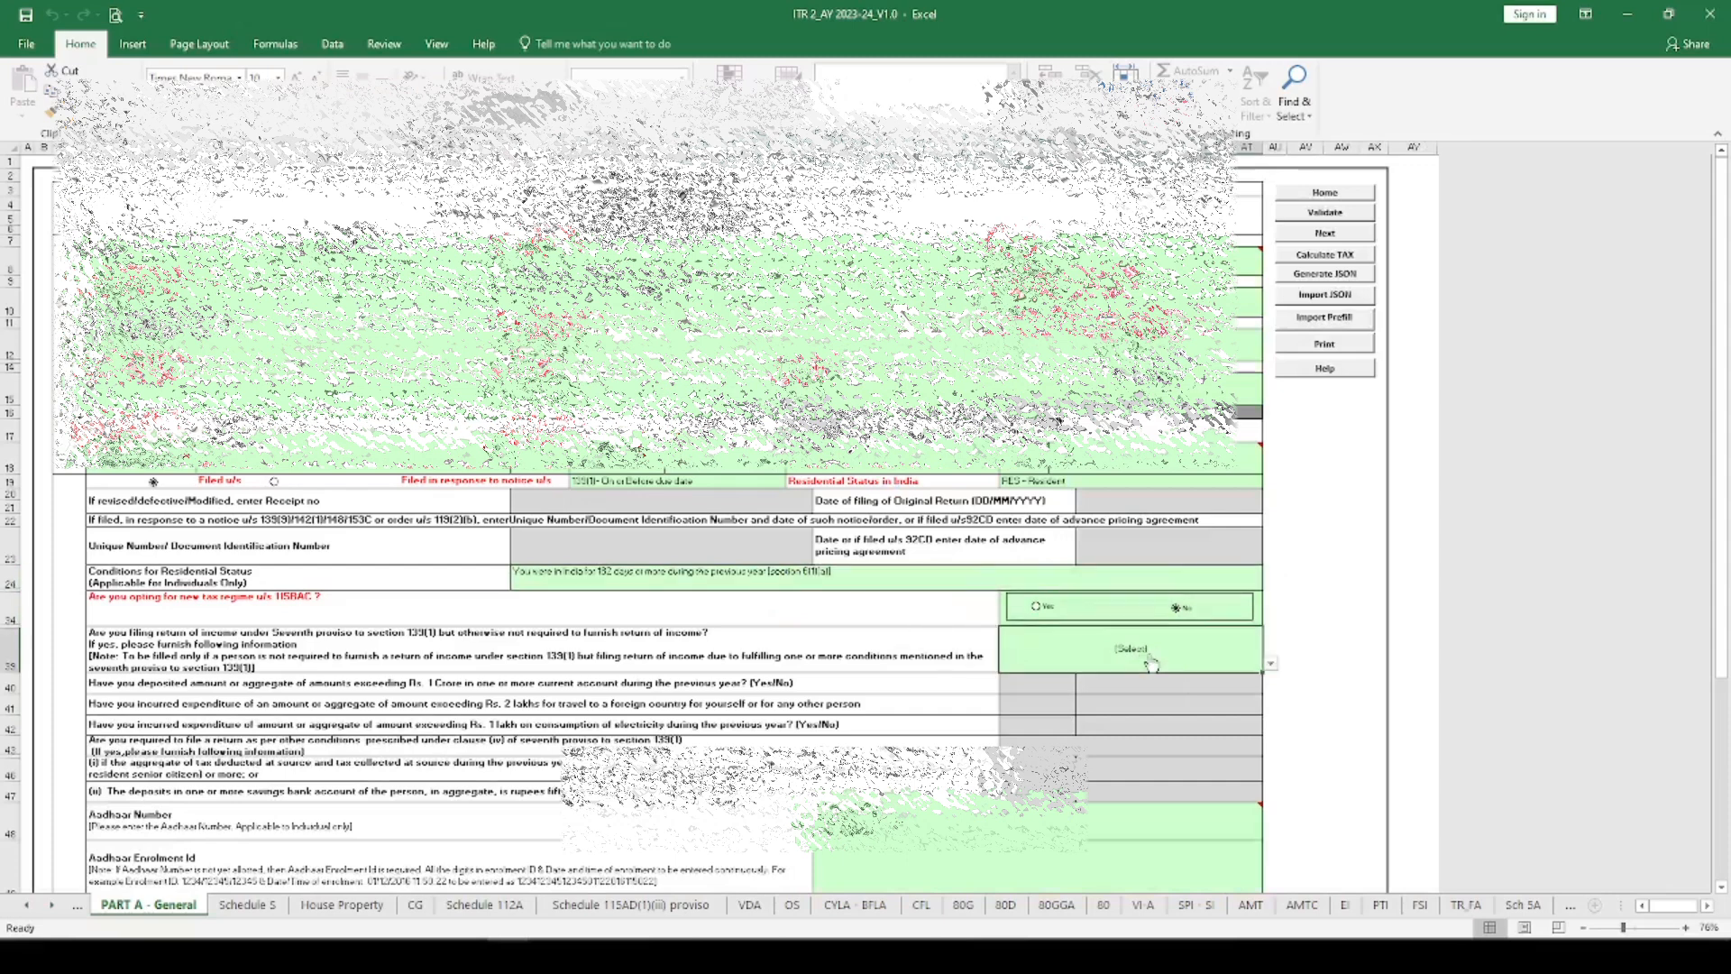
pyautogui.click(1270, 663)
pyautogui.click(1105, 703)
pyautogui.click(1270, 664)
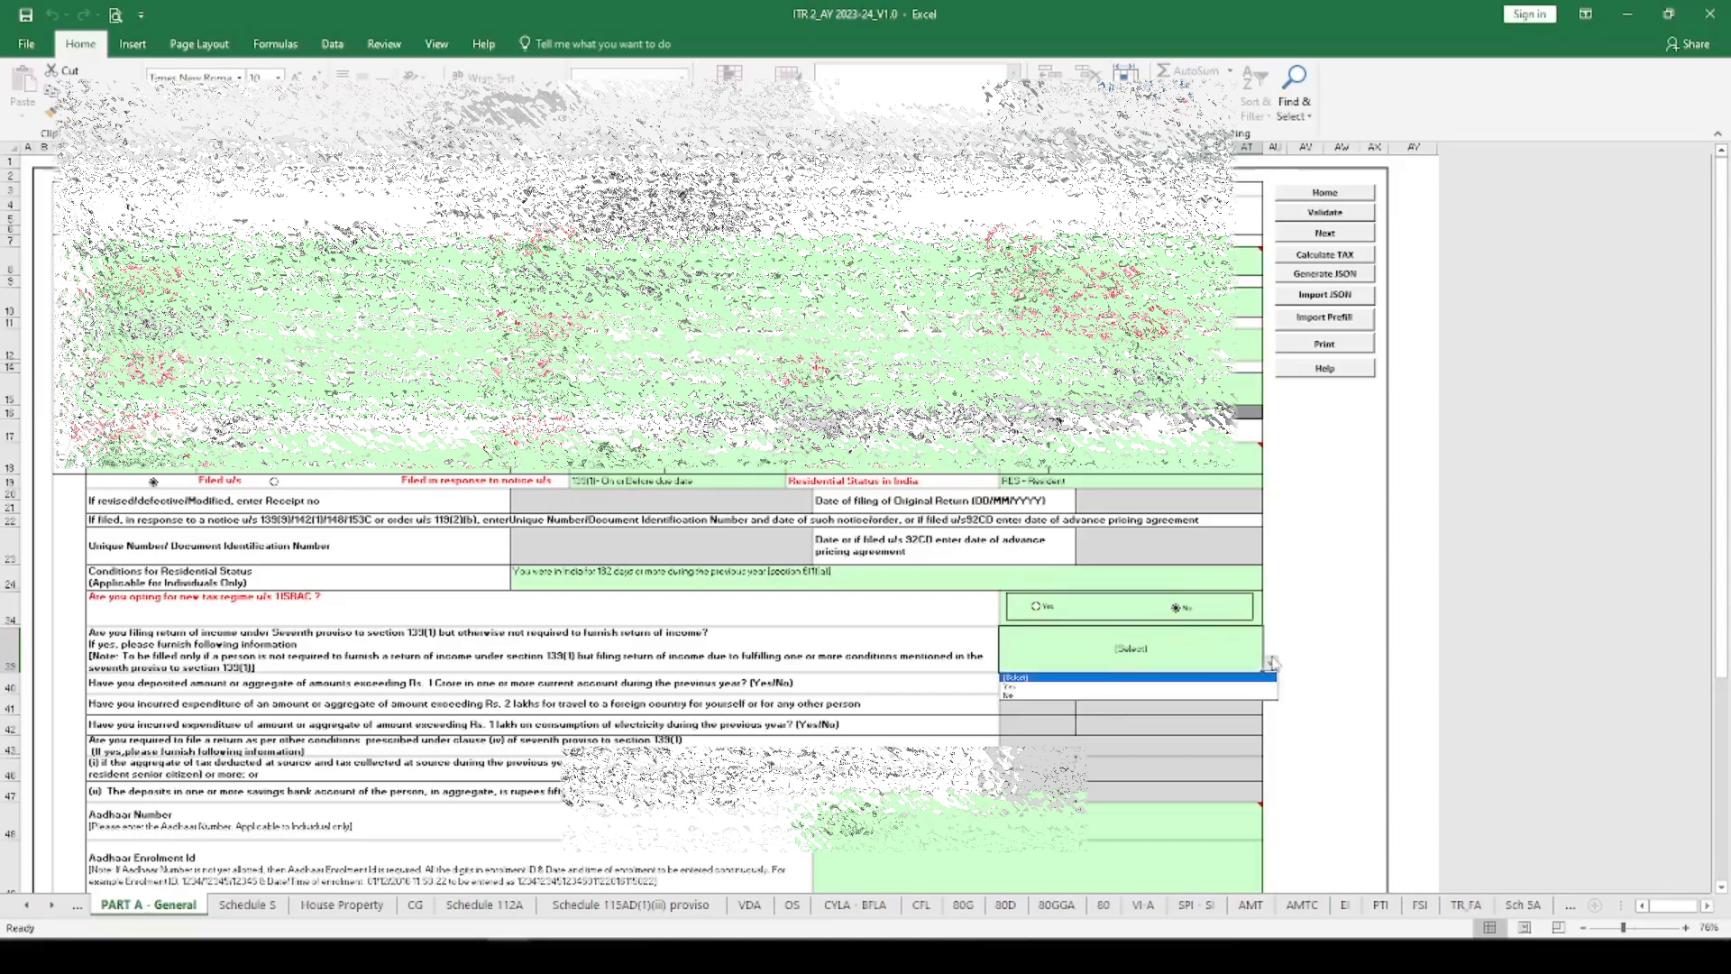
pyautogui.click(1012, 696)
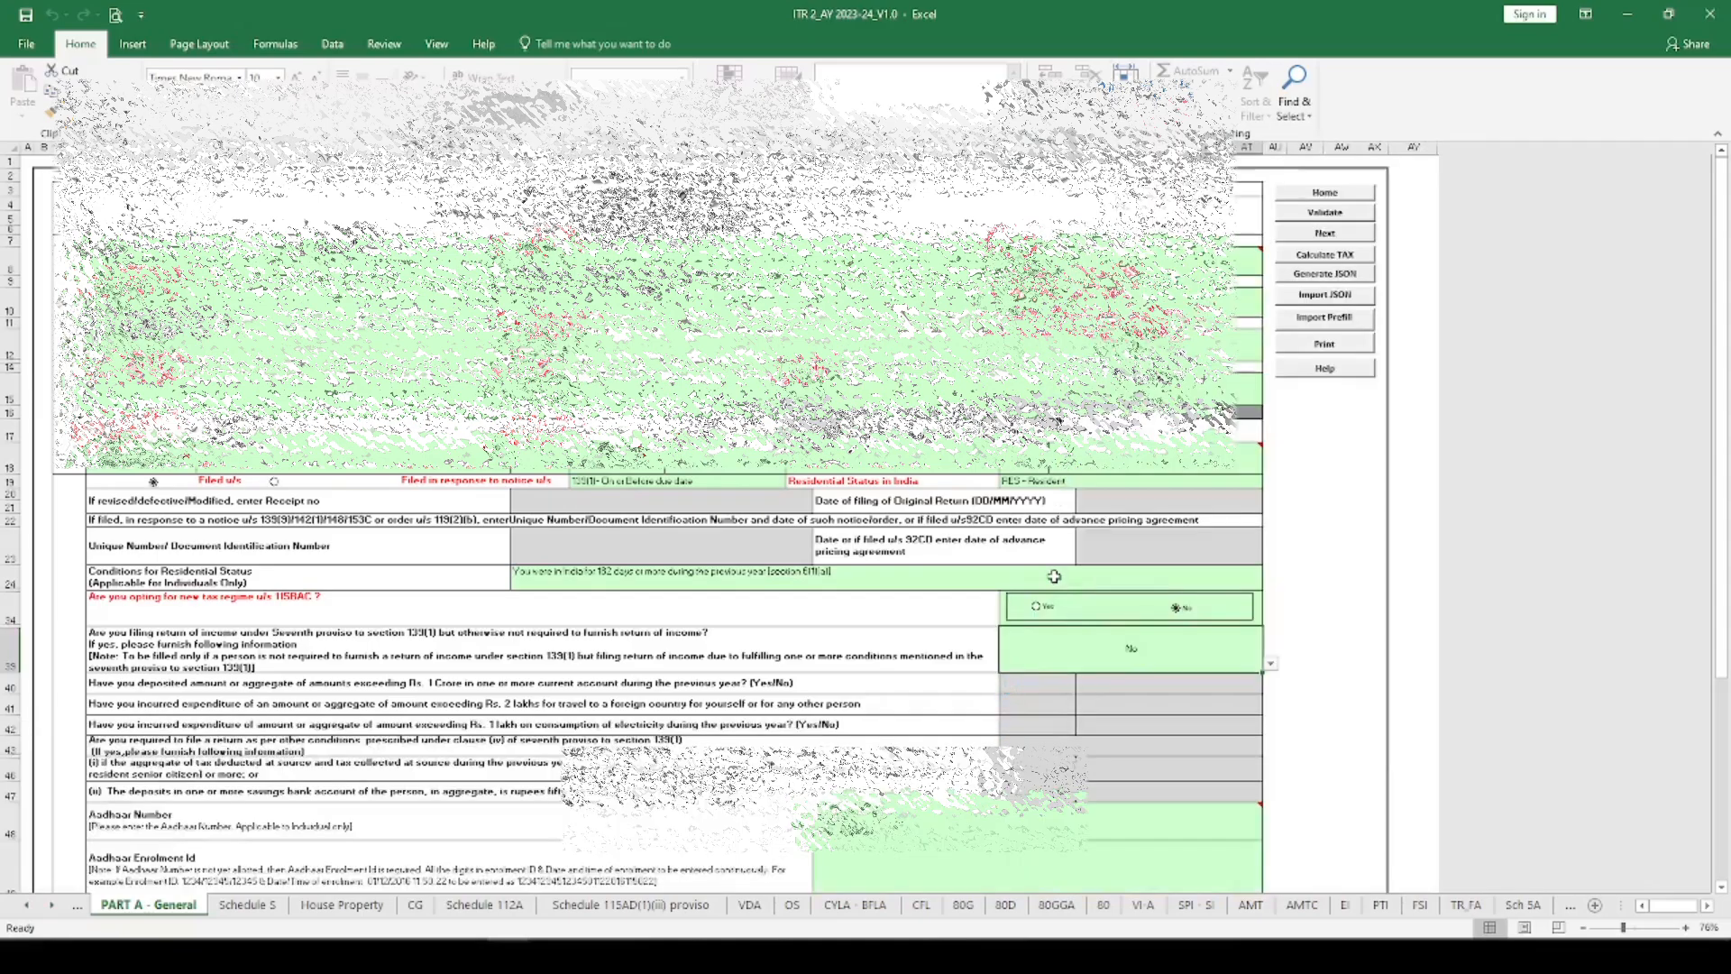
pyautogui.scroll(-5, 1054, 576)
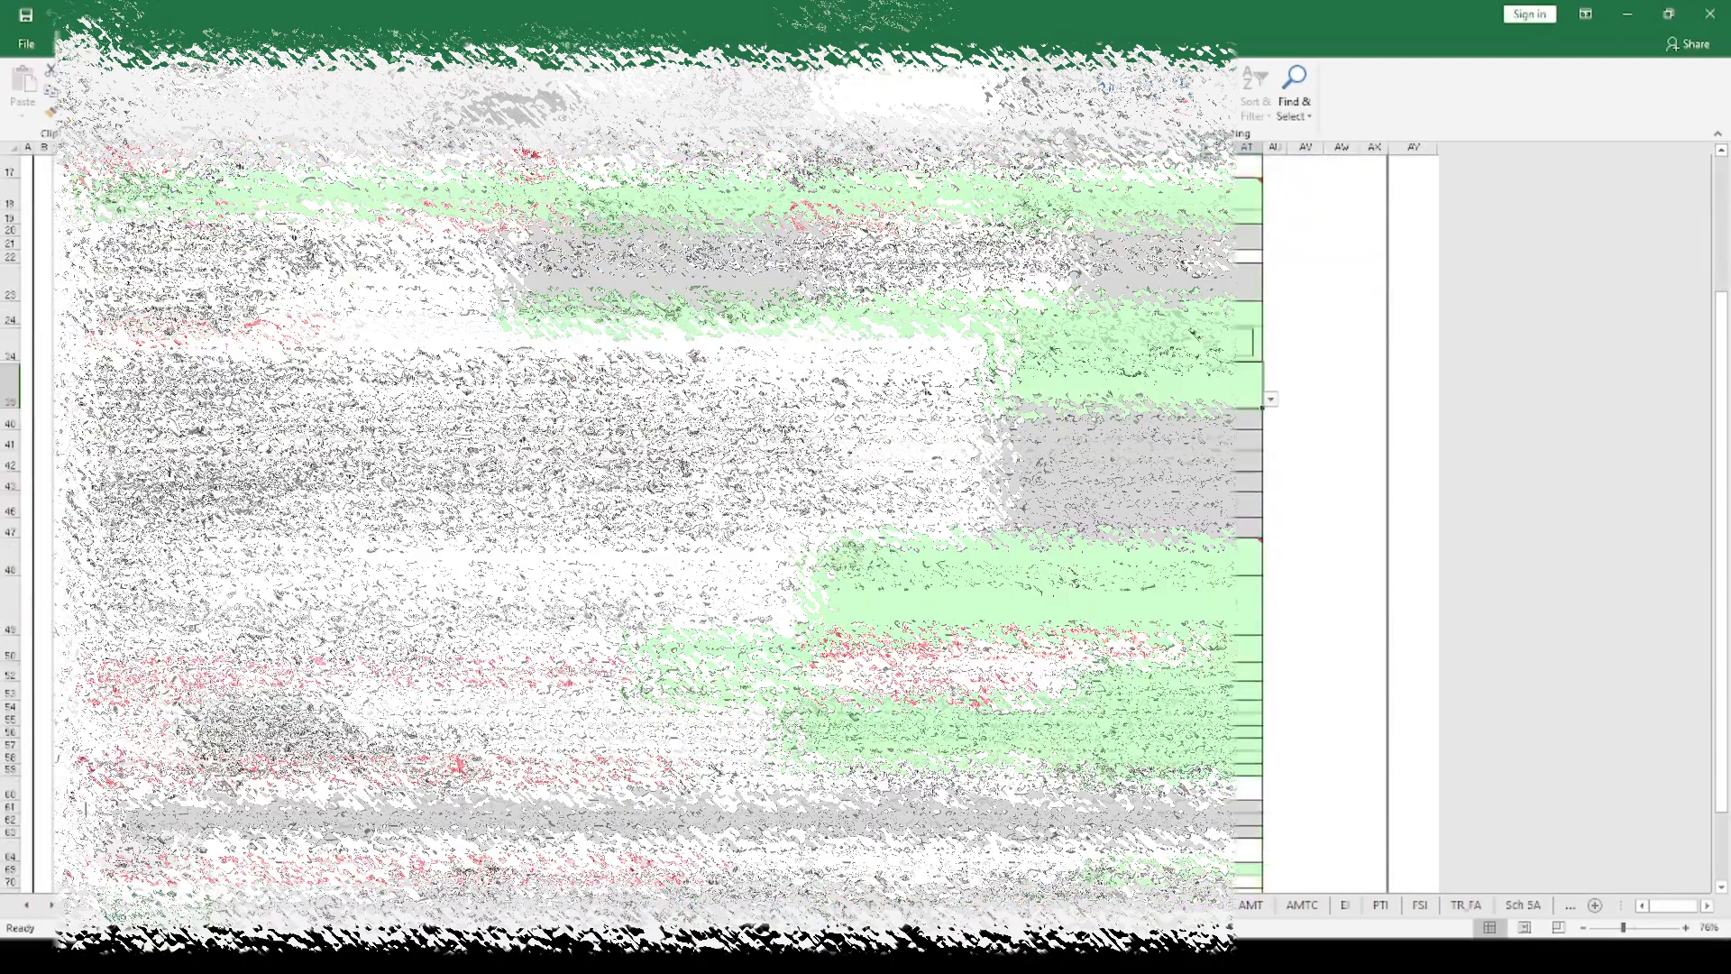
pyautogui.scroll(-2, 667, 523)
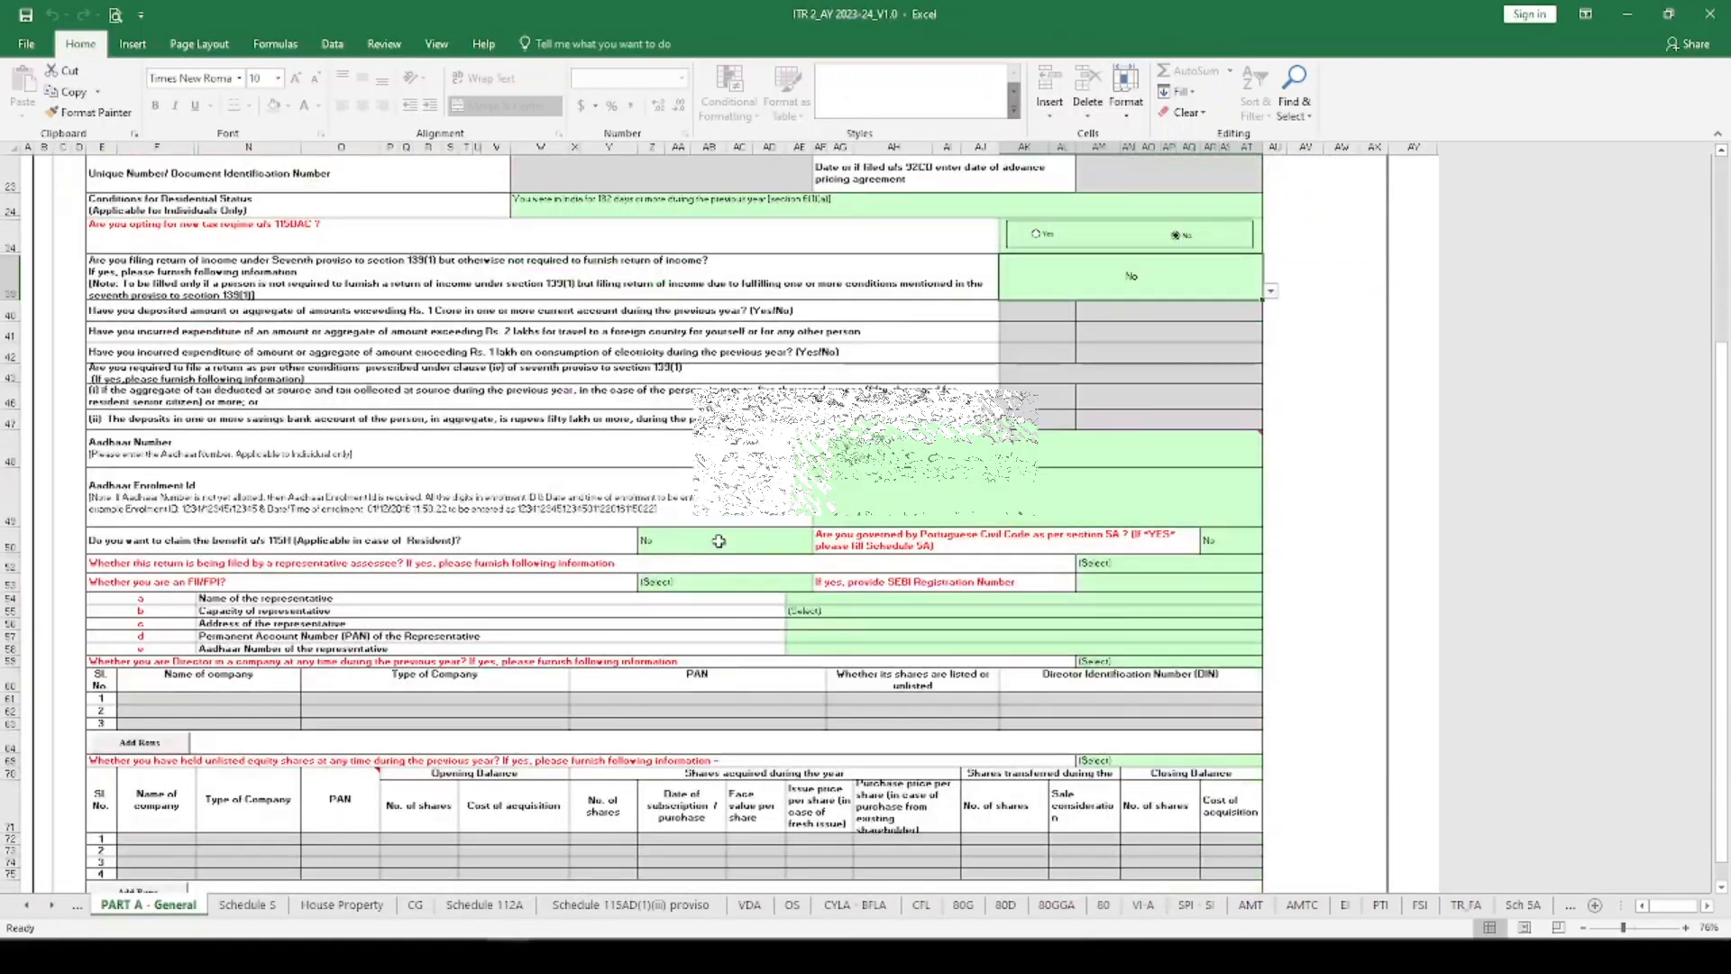
# Step: Answer No to being an FII/FPI and N-No to the return being filed by a representative assessee
pyautogui.click(719, 541)
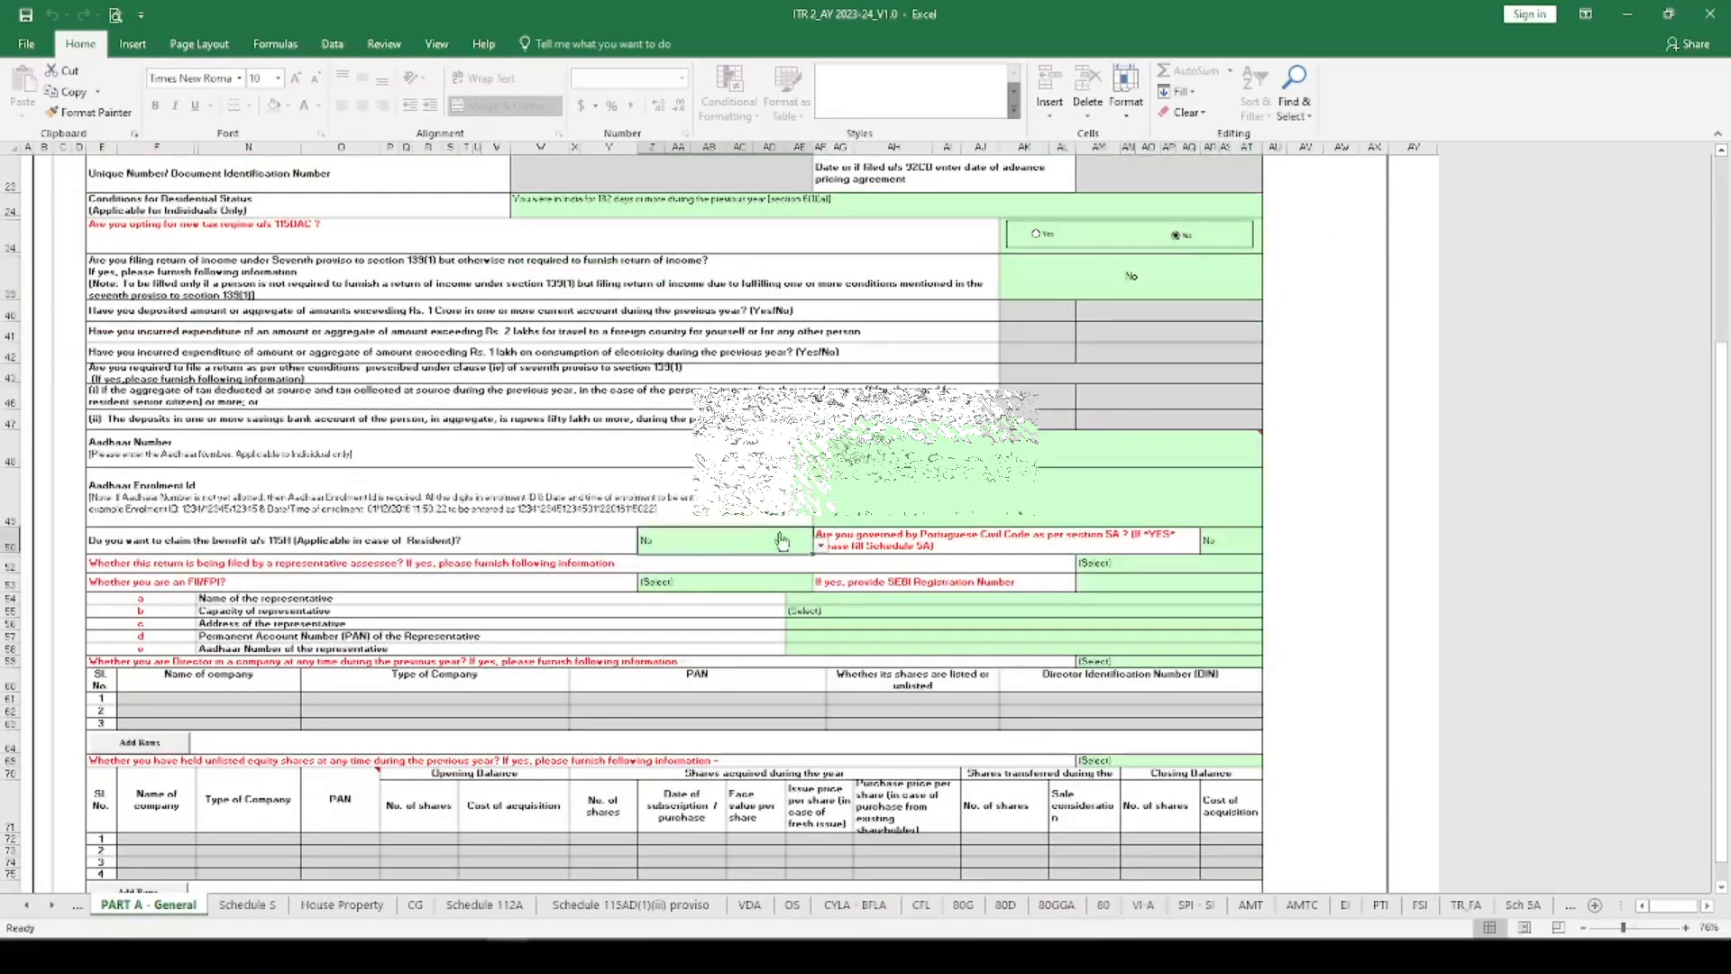
pyautogui.click(1200, 566)
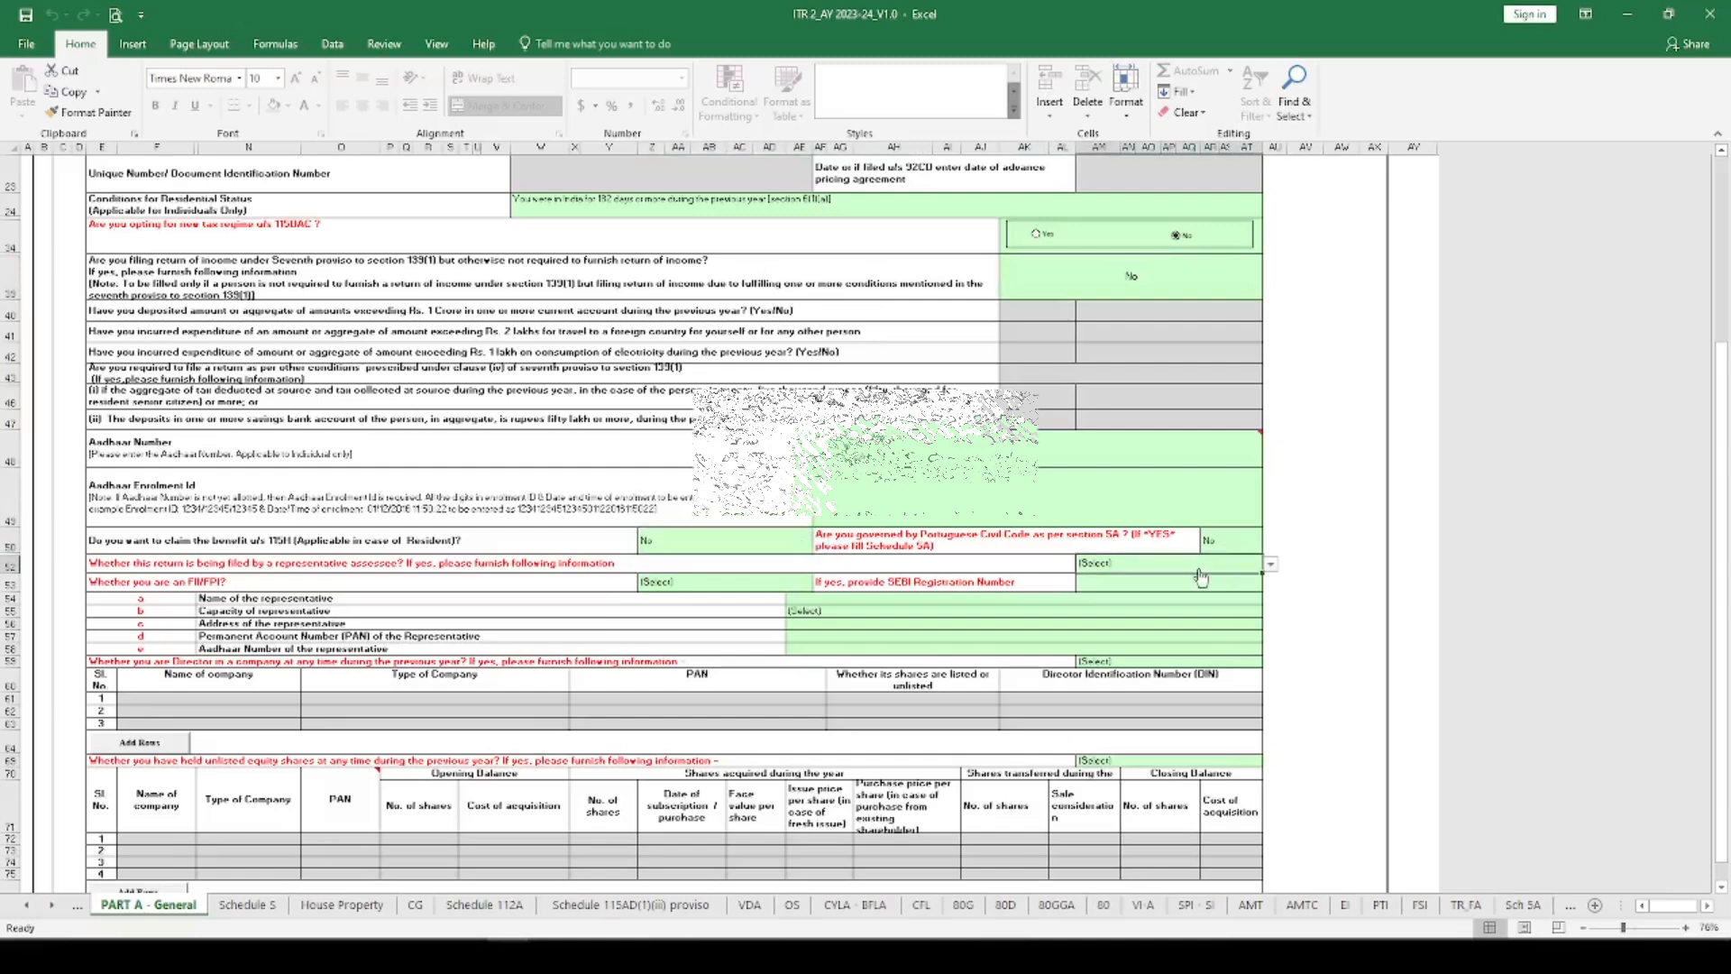
pyautogui.click(774, 583)
pyautogui.click(820, 583)
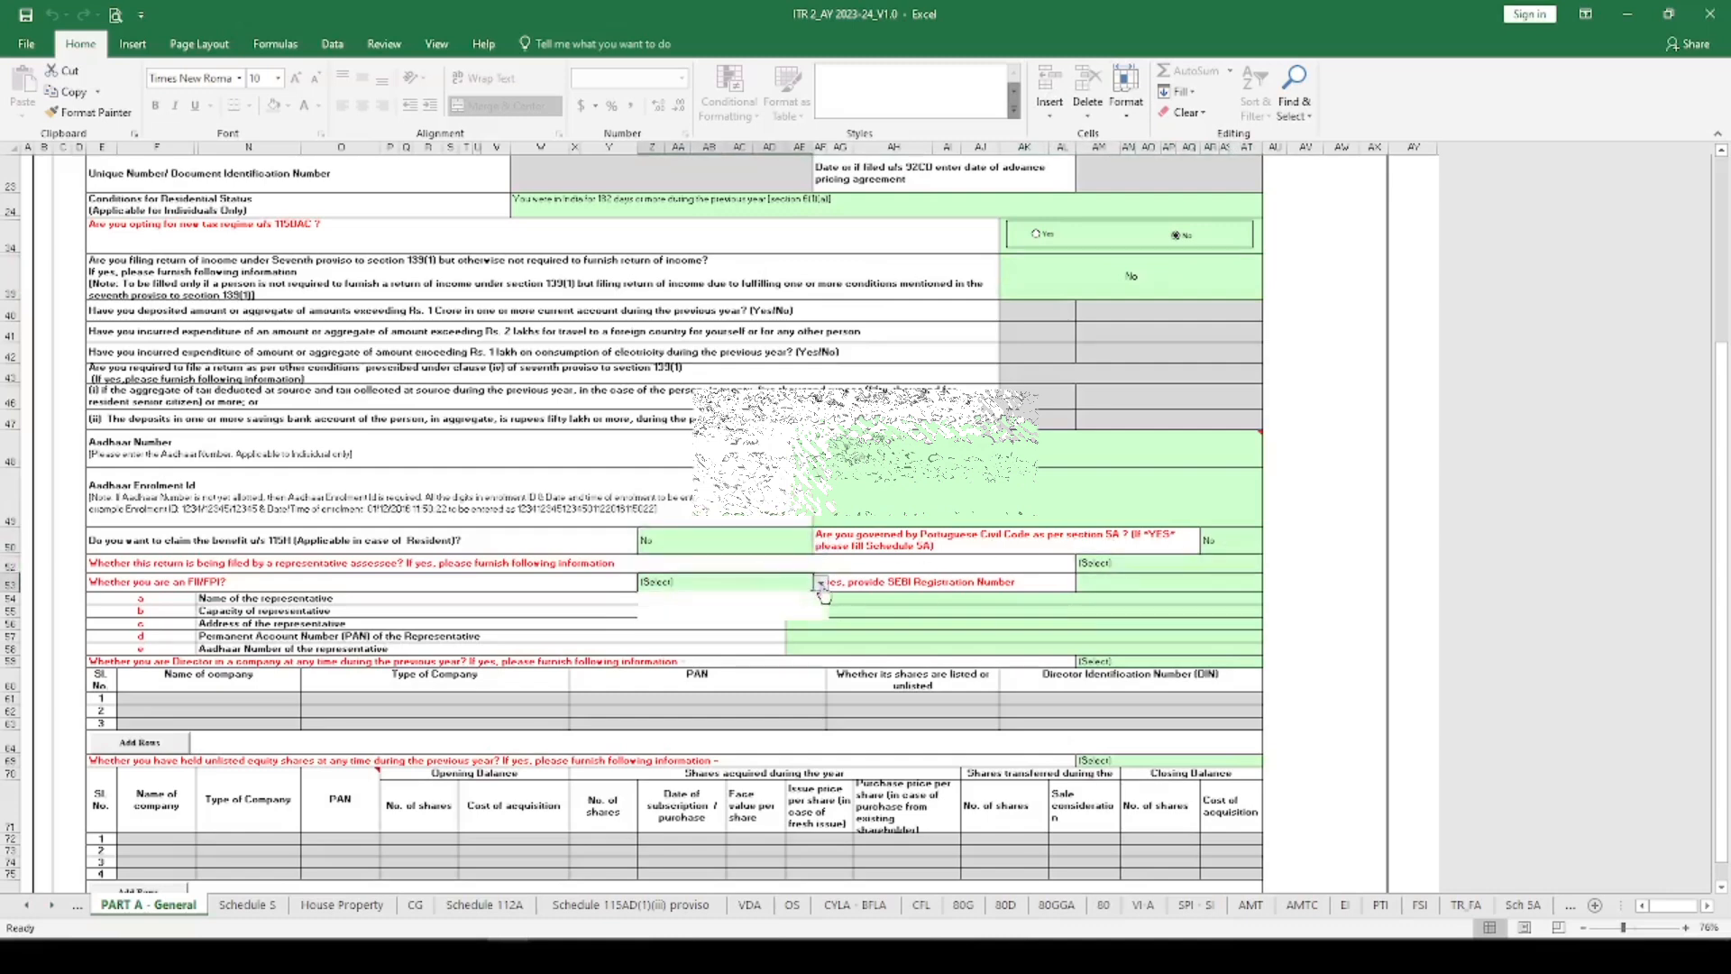
pyautogui.click(754, 607)
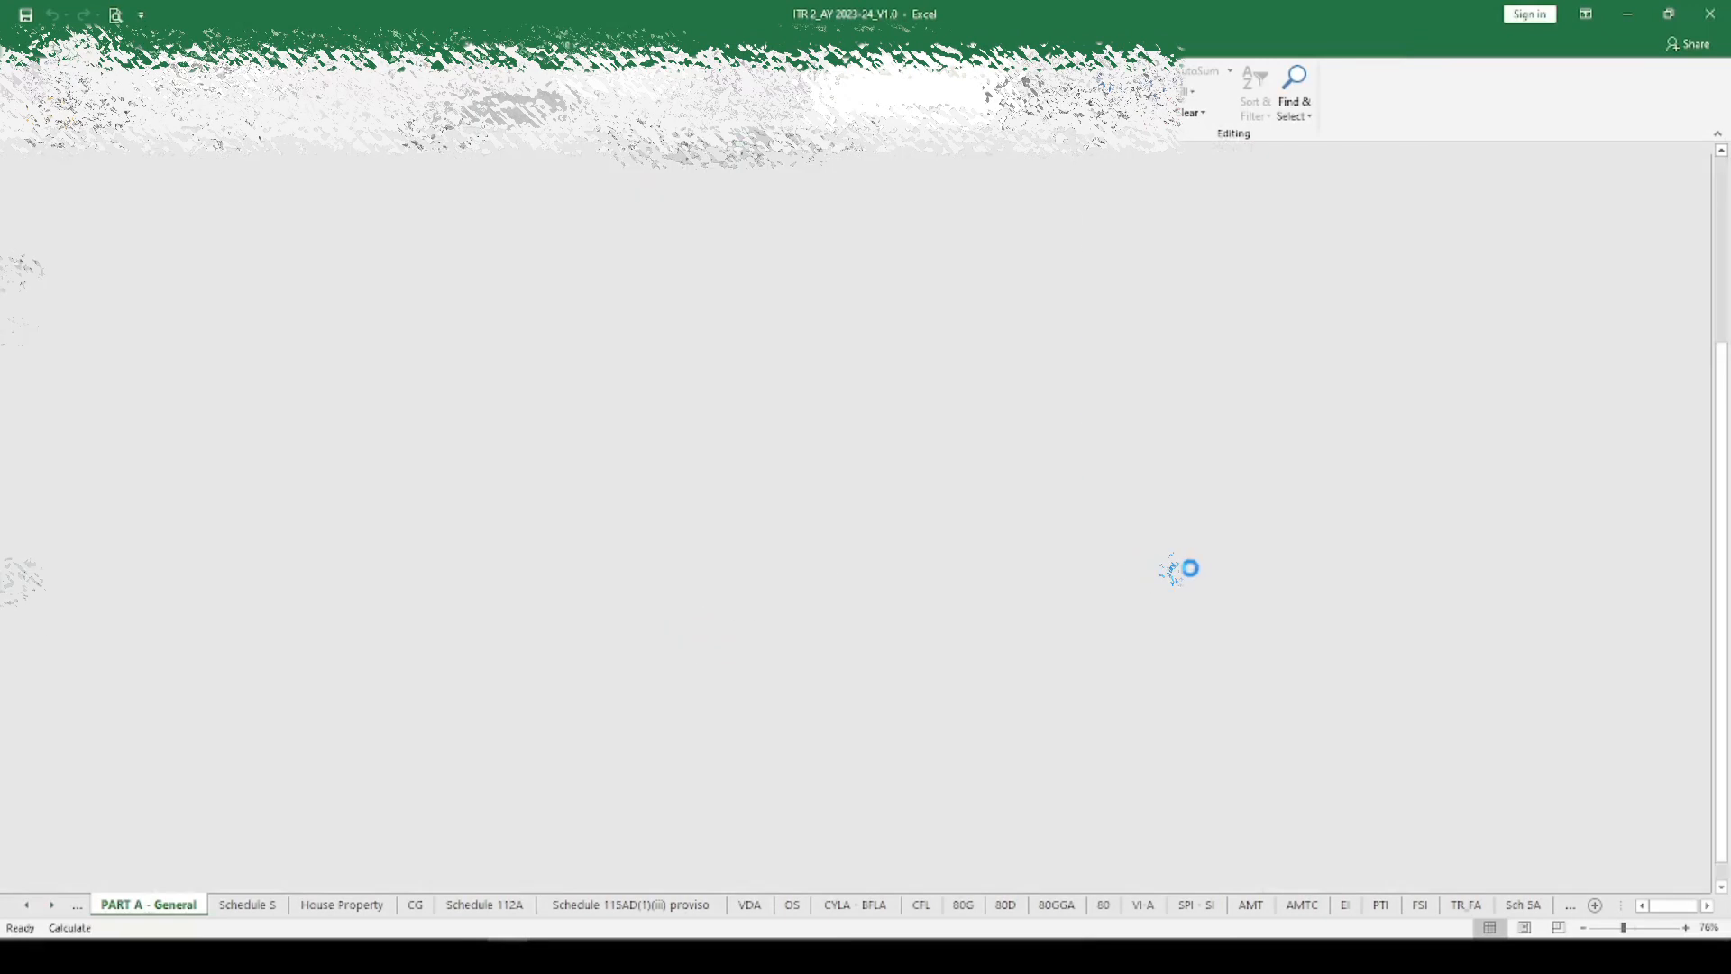
pyautogui.click(1129, 568)
pyautogui.click(1271, 566)
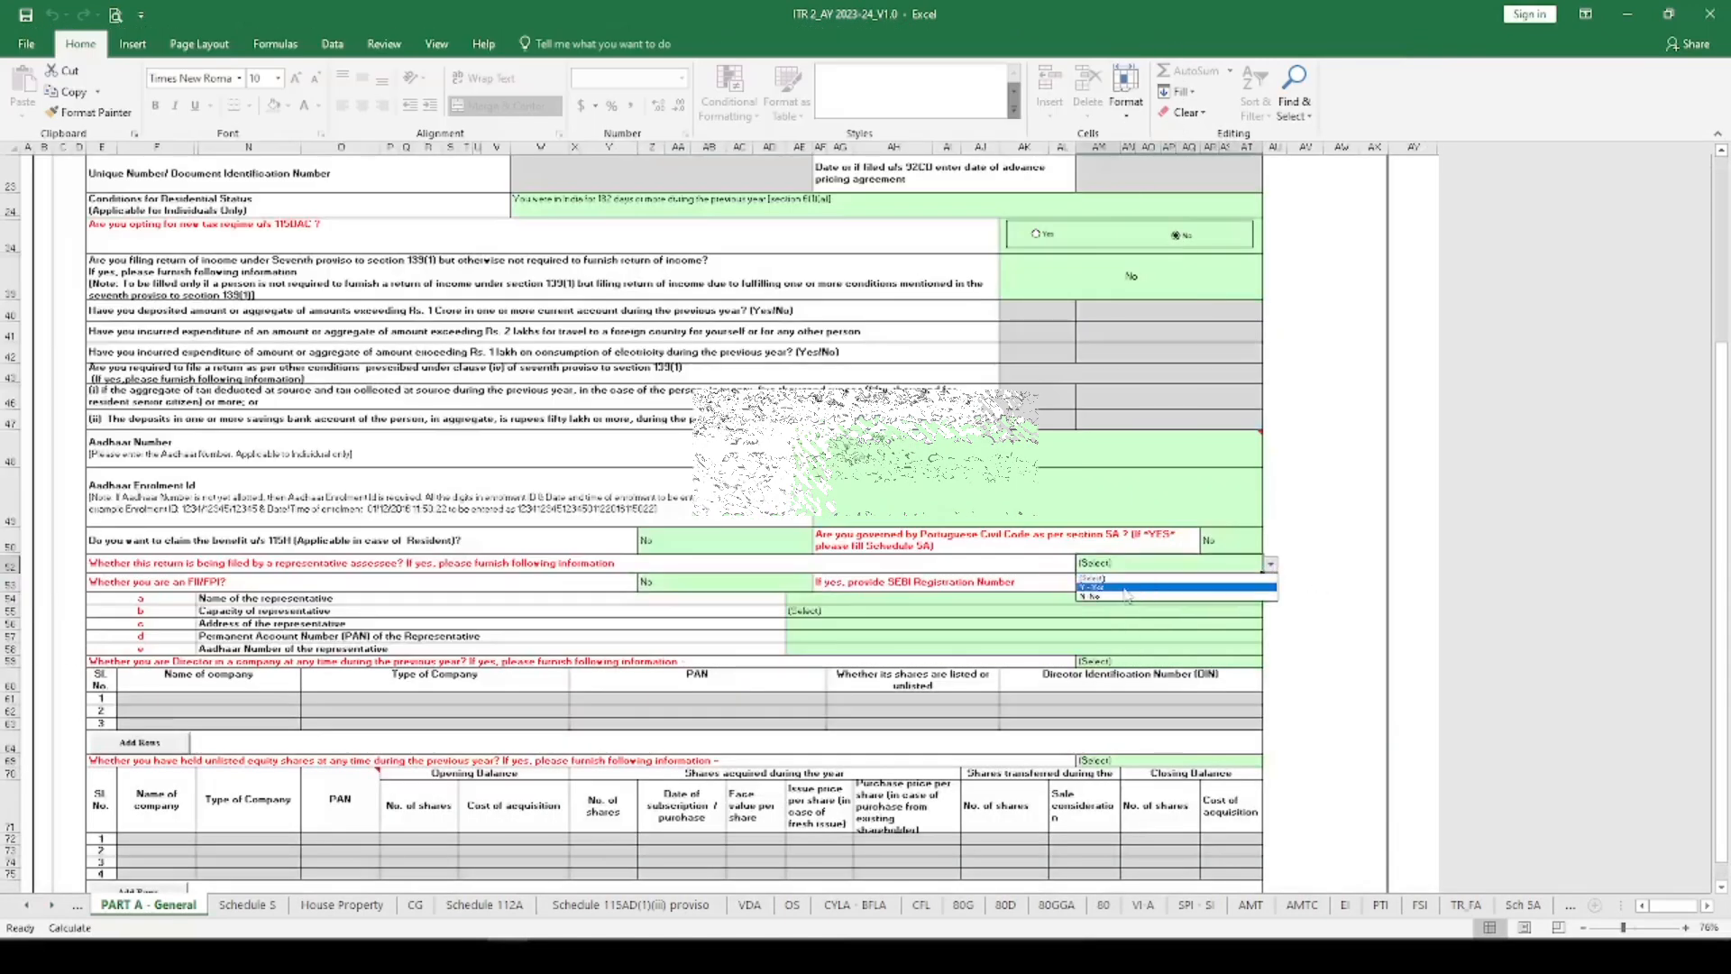
pyautogui.click(1127, 595)
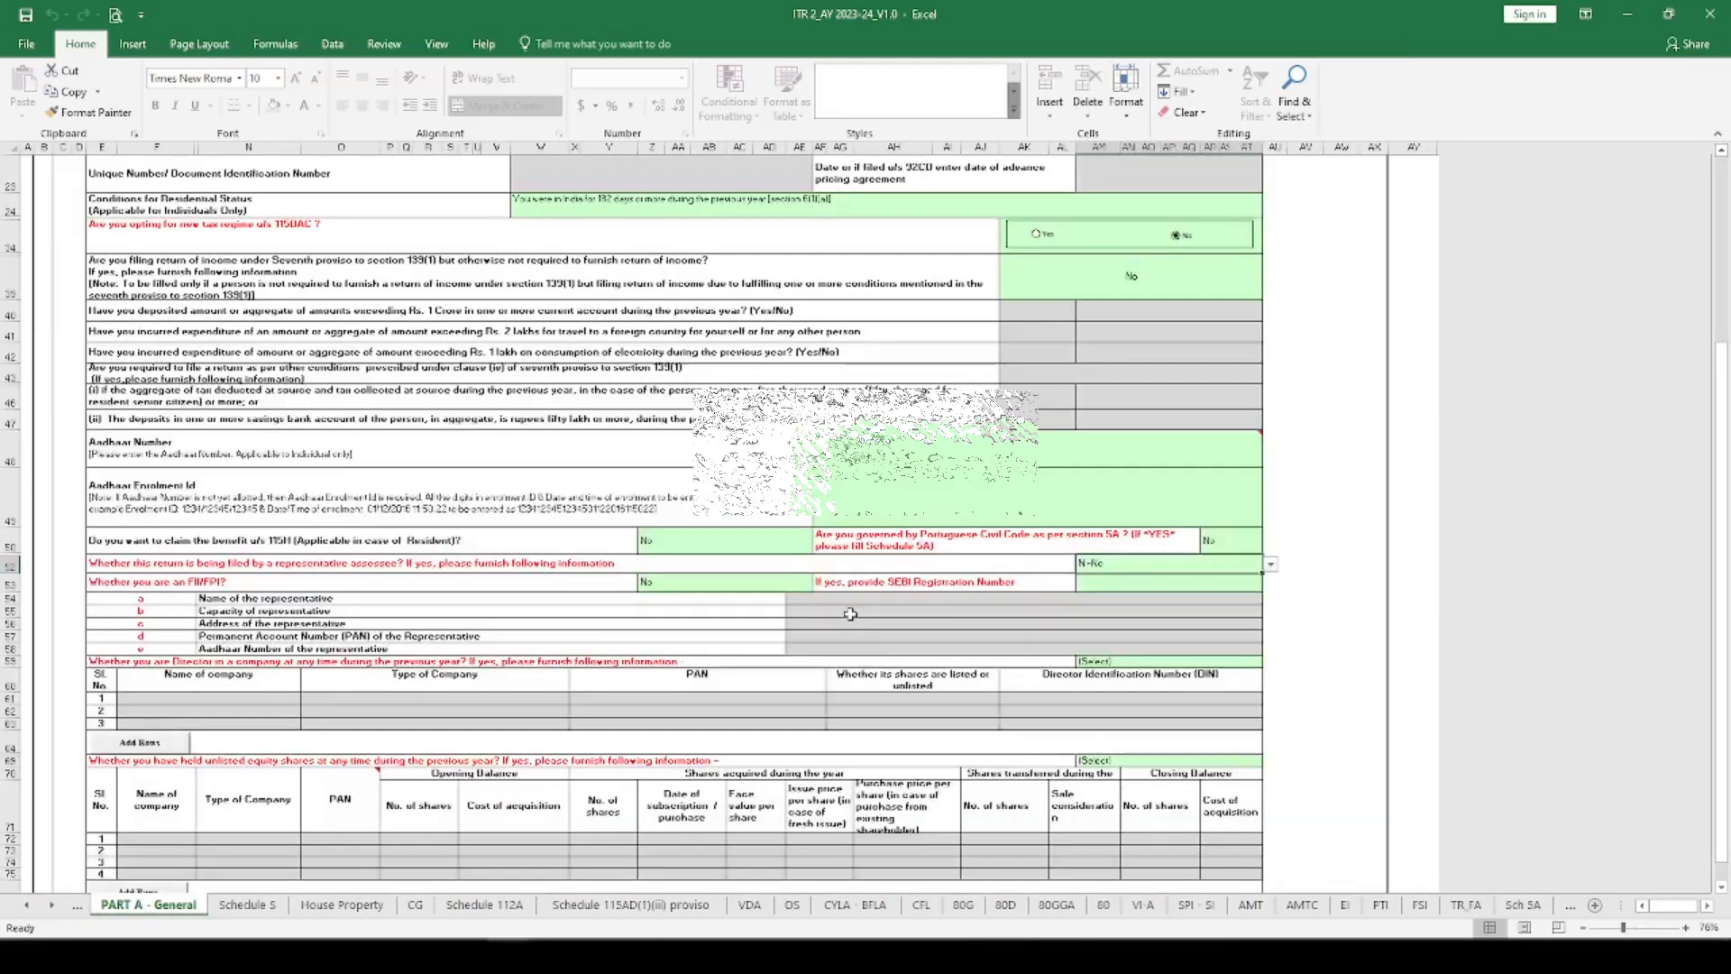
# Step: Answer No to being a director in a company and to having held unlisted equity shares during the previous year
pyautogui.click(1206, 661)
pyautogui.click(1270, 663)
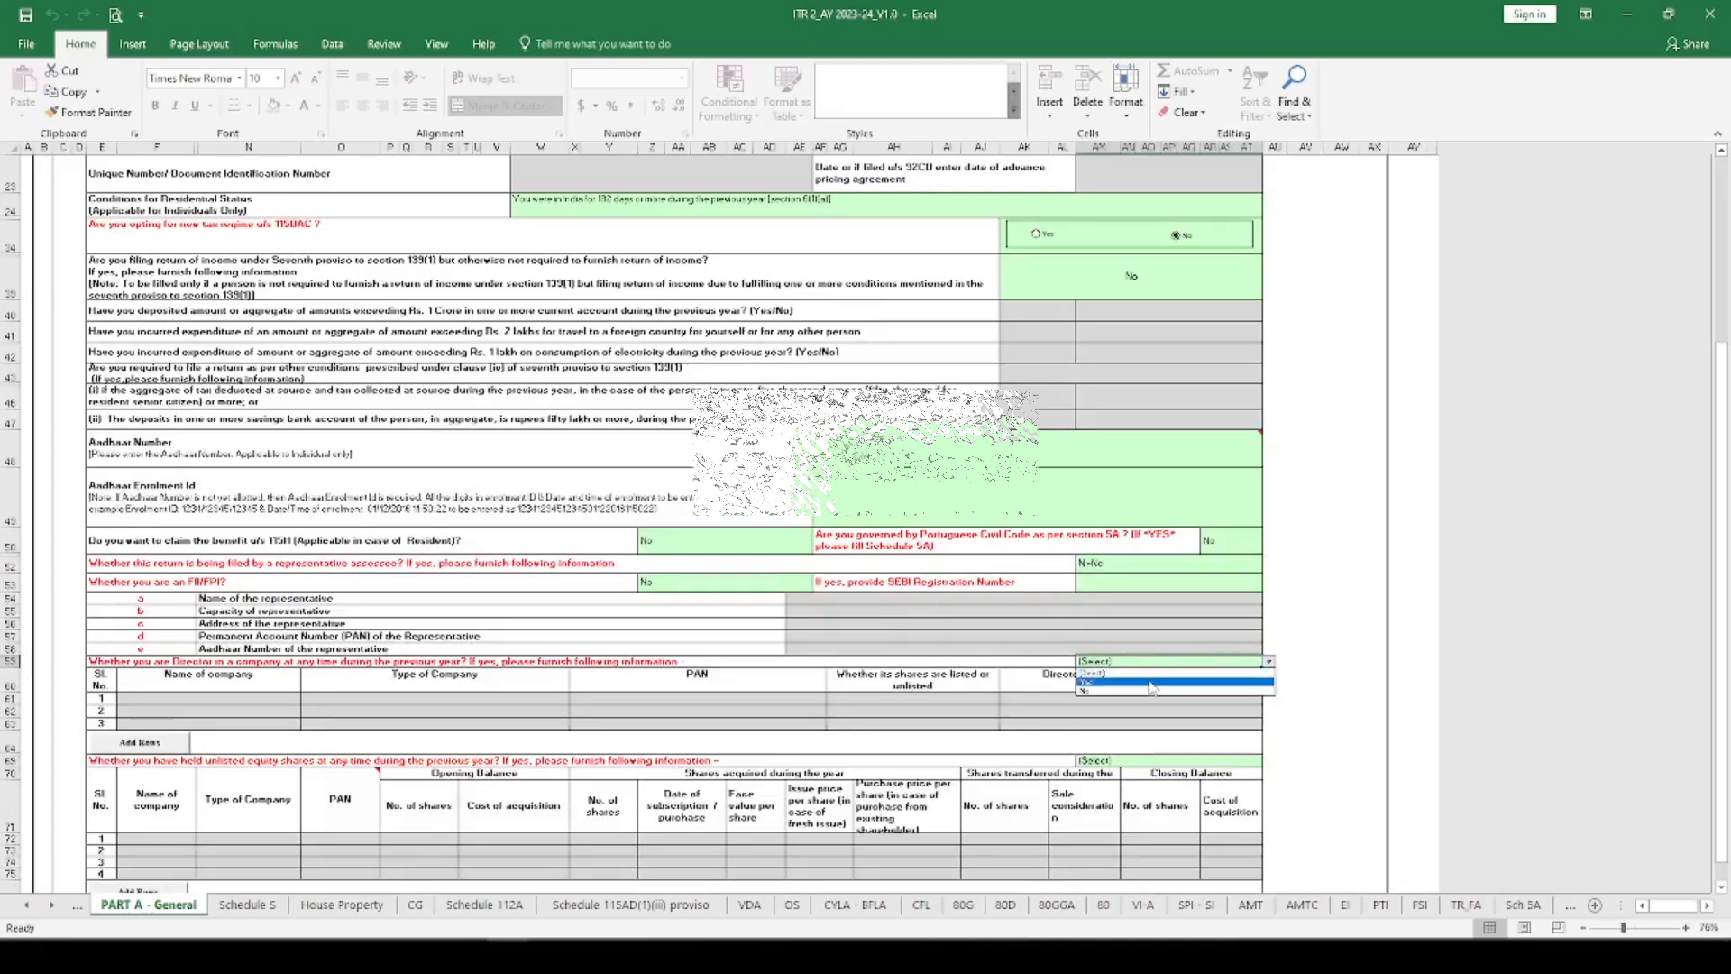
pyautogui.click(1130, 694)
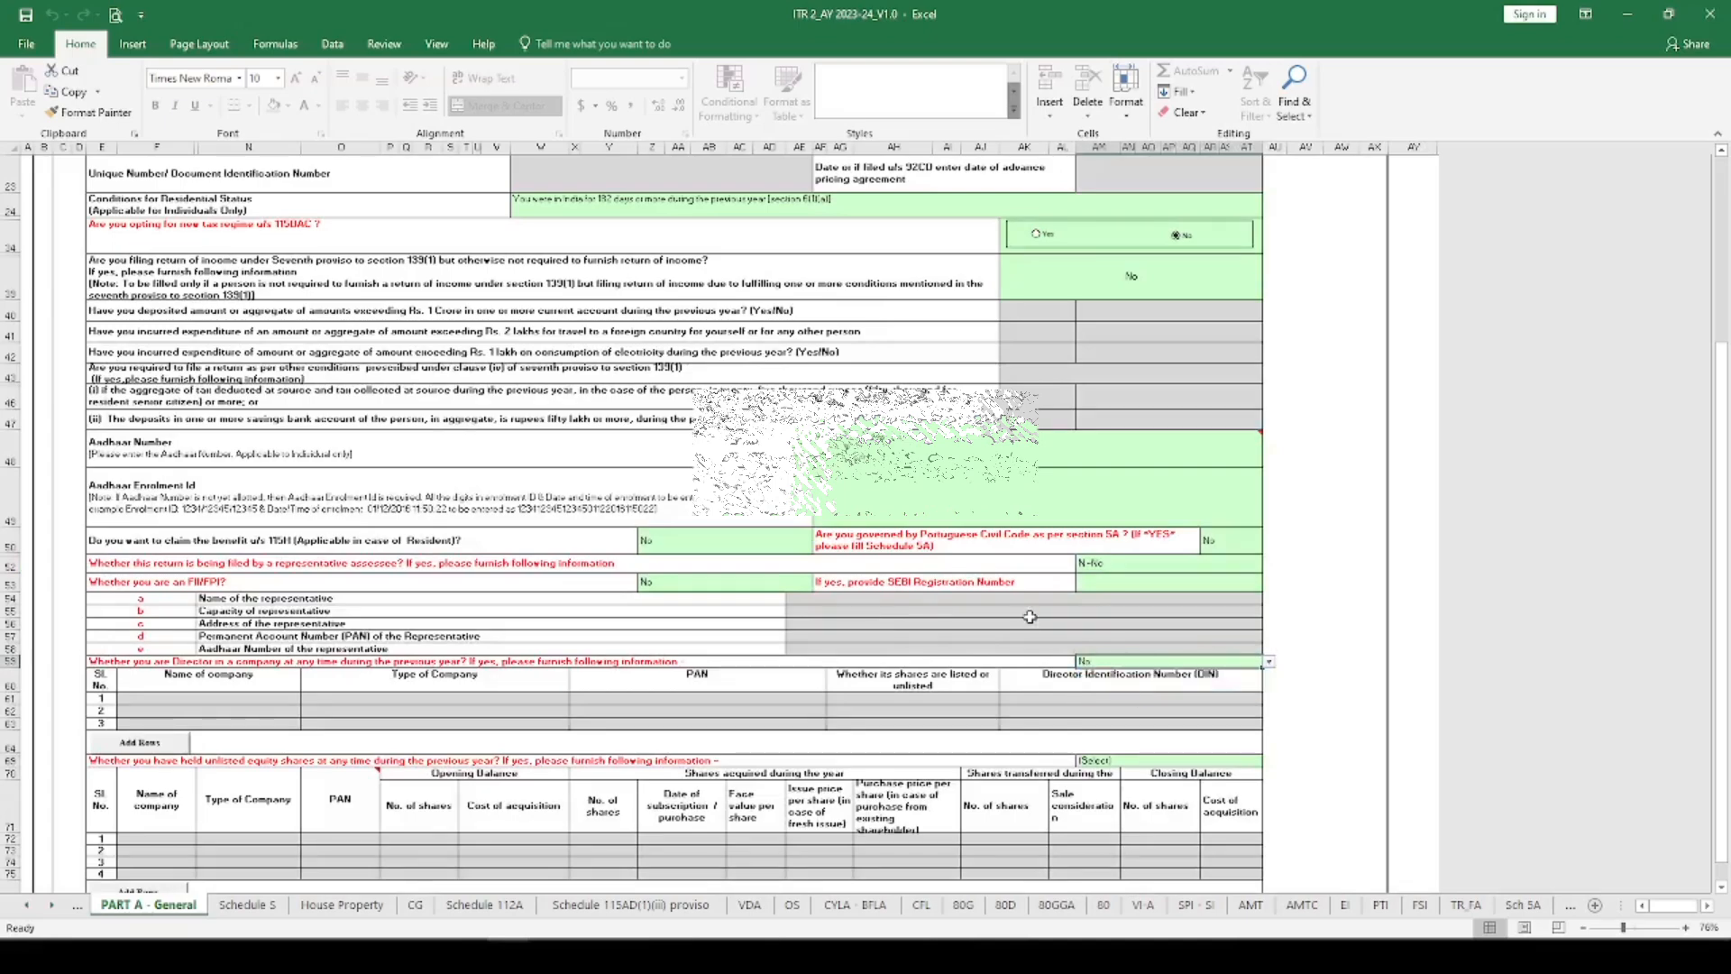
pyautogui.scroll(-1, 1085, 685)
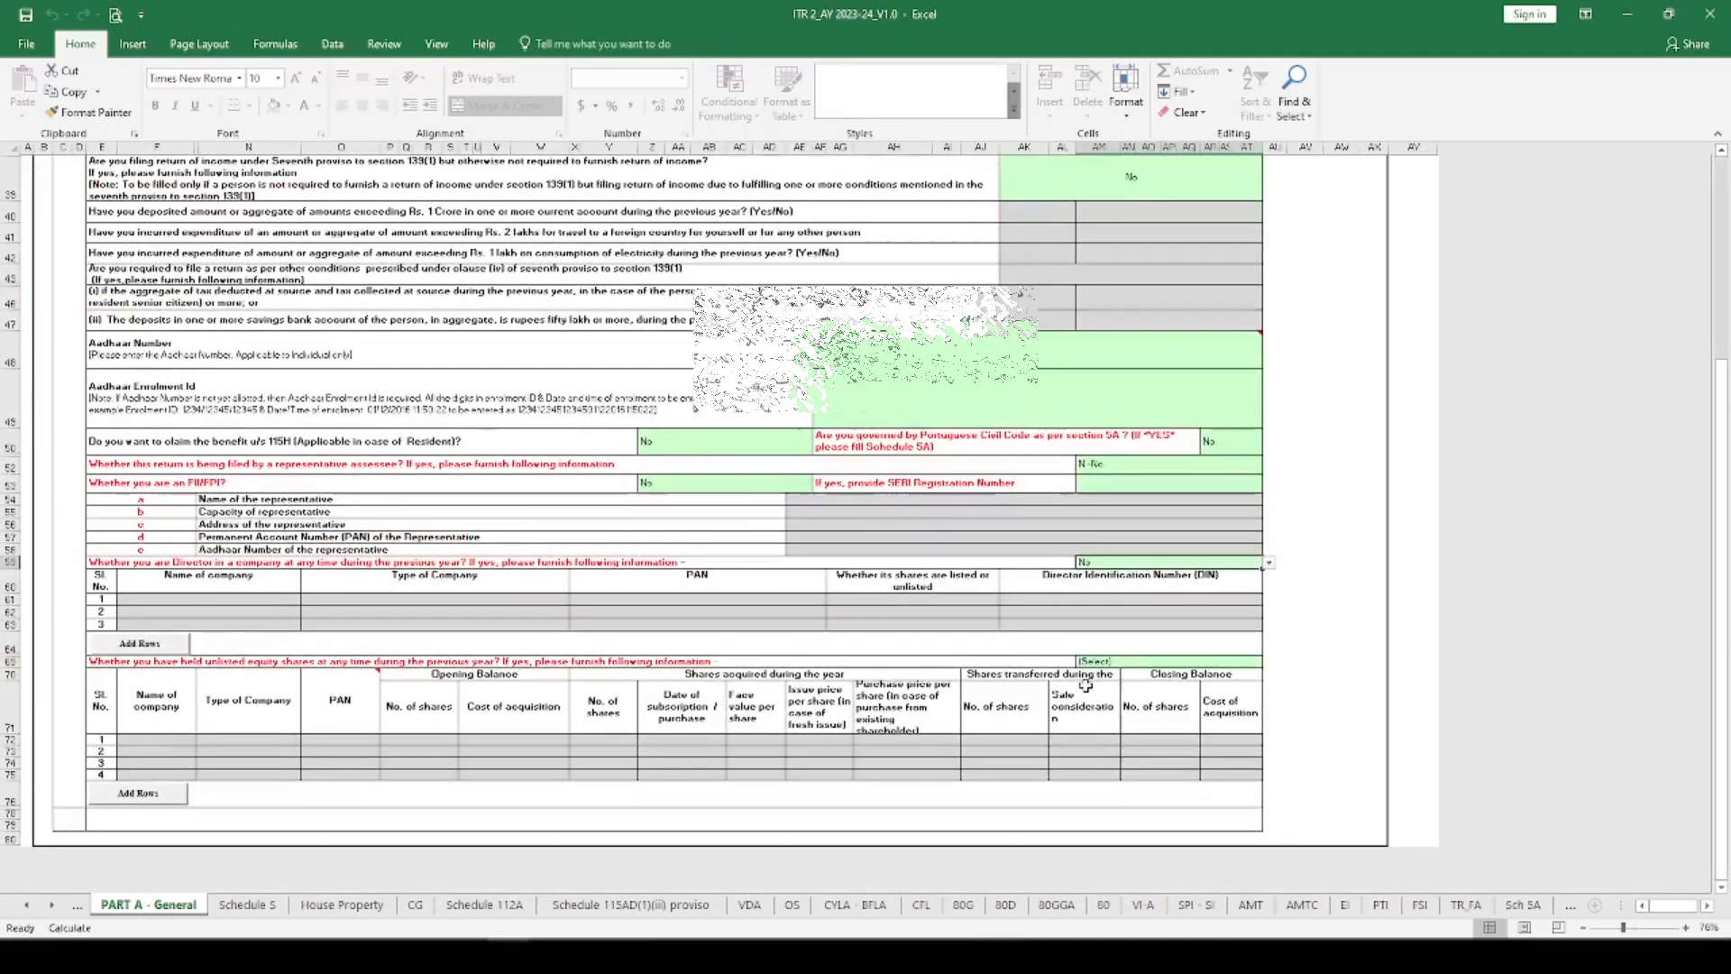
pyautogui.click(1141, 663)
pyautogui.click(1271, 663)
pyautogui.click(1169, 693)
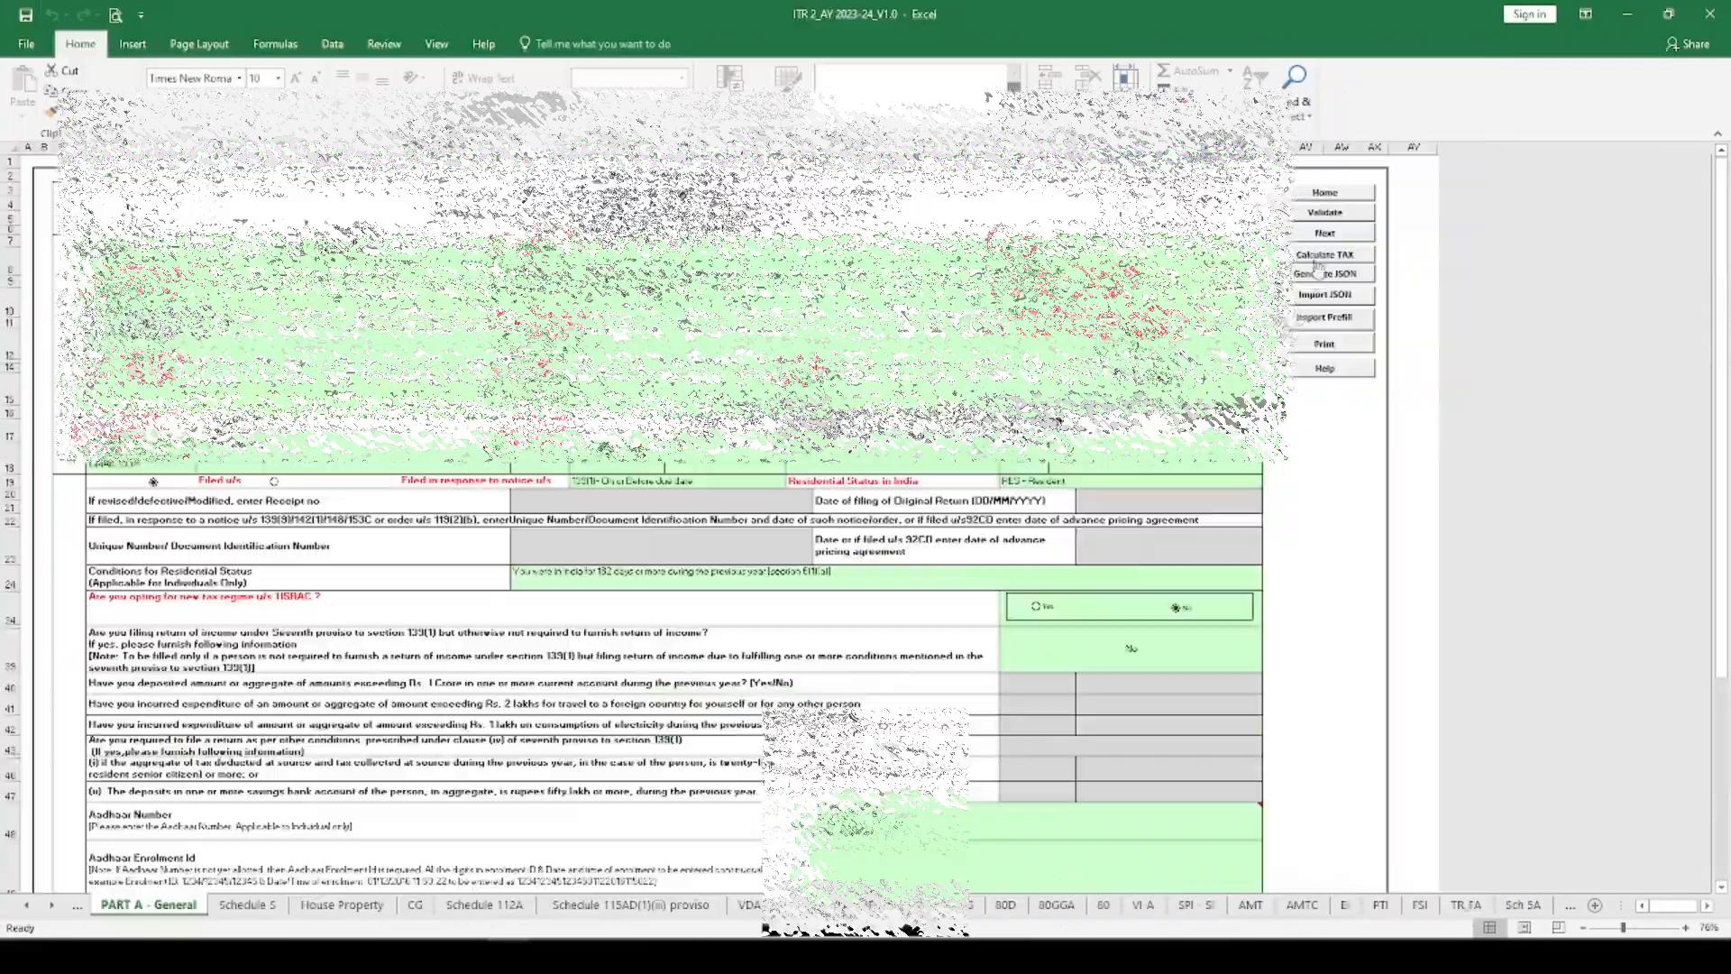
# Step: Validate PART A - General, filling in the mandatory Town/City/District field and validating the sheet again
pyautogui.click(1325, 213)
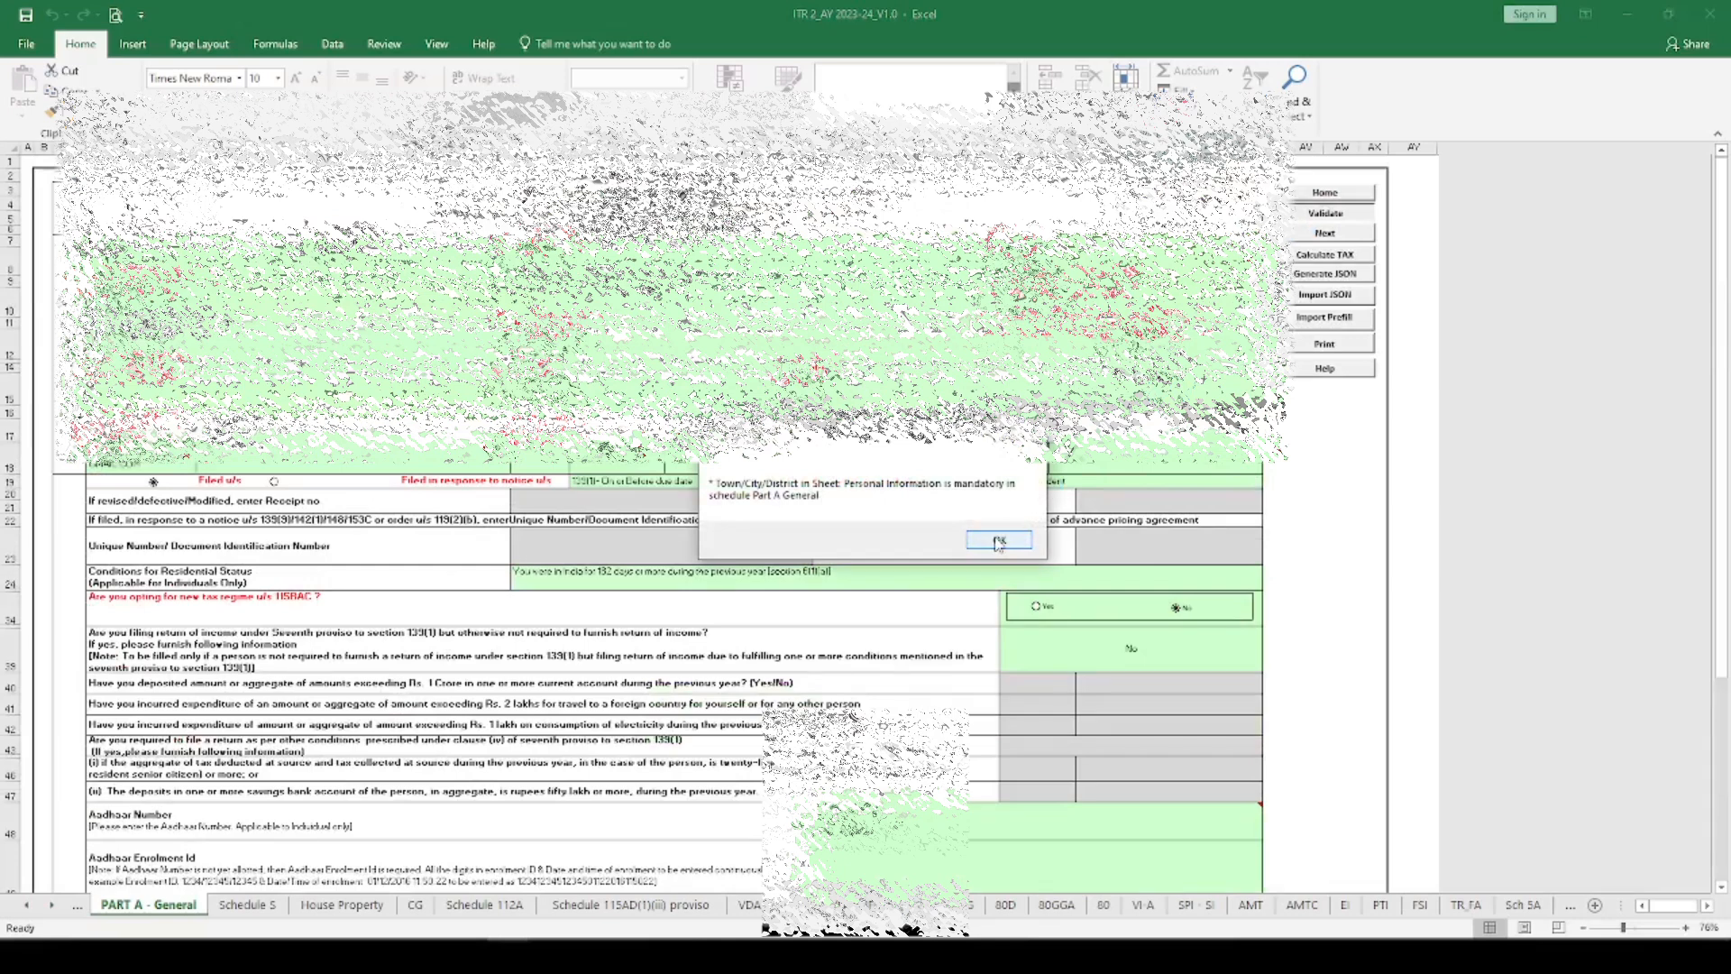
pyautogui.click(998, 540)
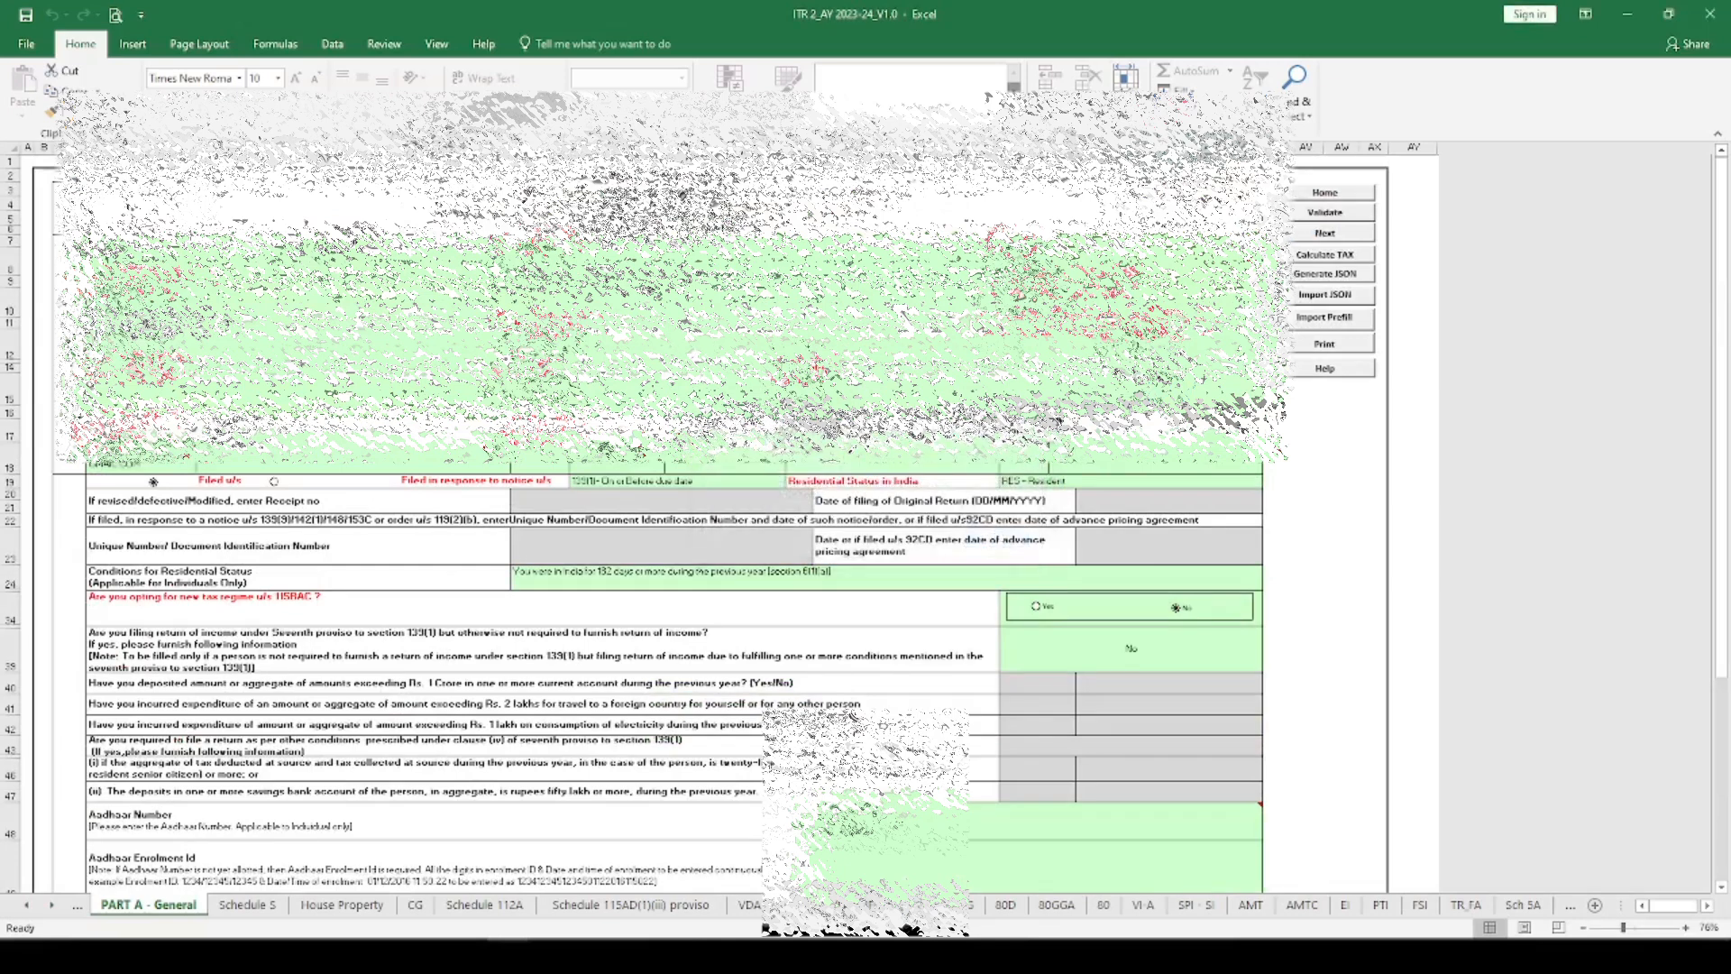
pyautogui.click(290, 404)
pyautogui.write('D')
pyautogui.click(1332, 218)
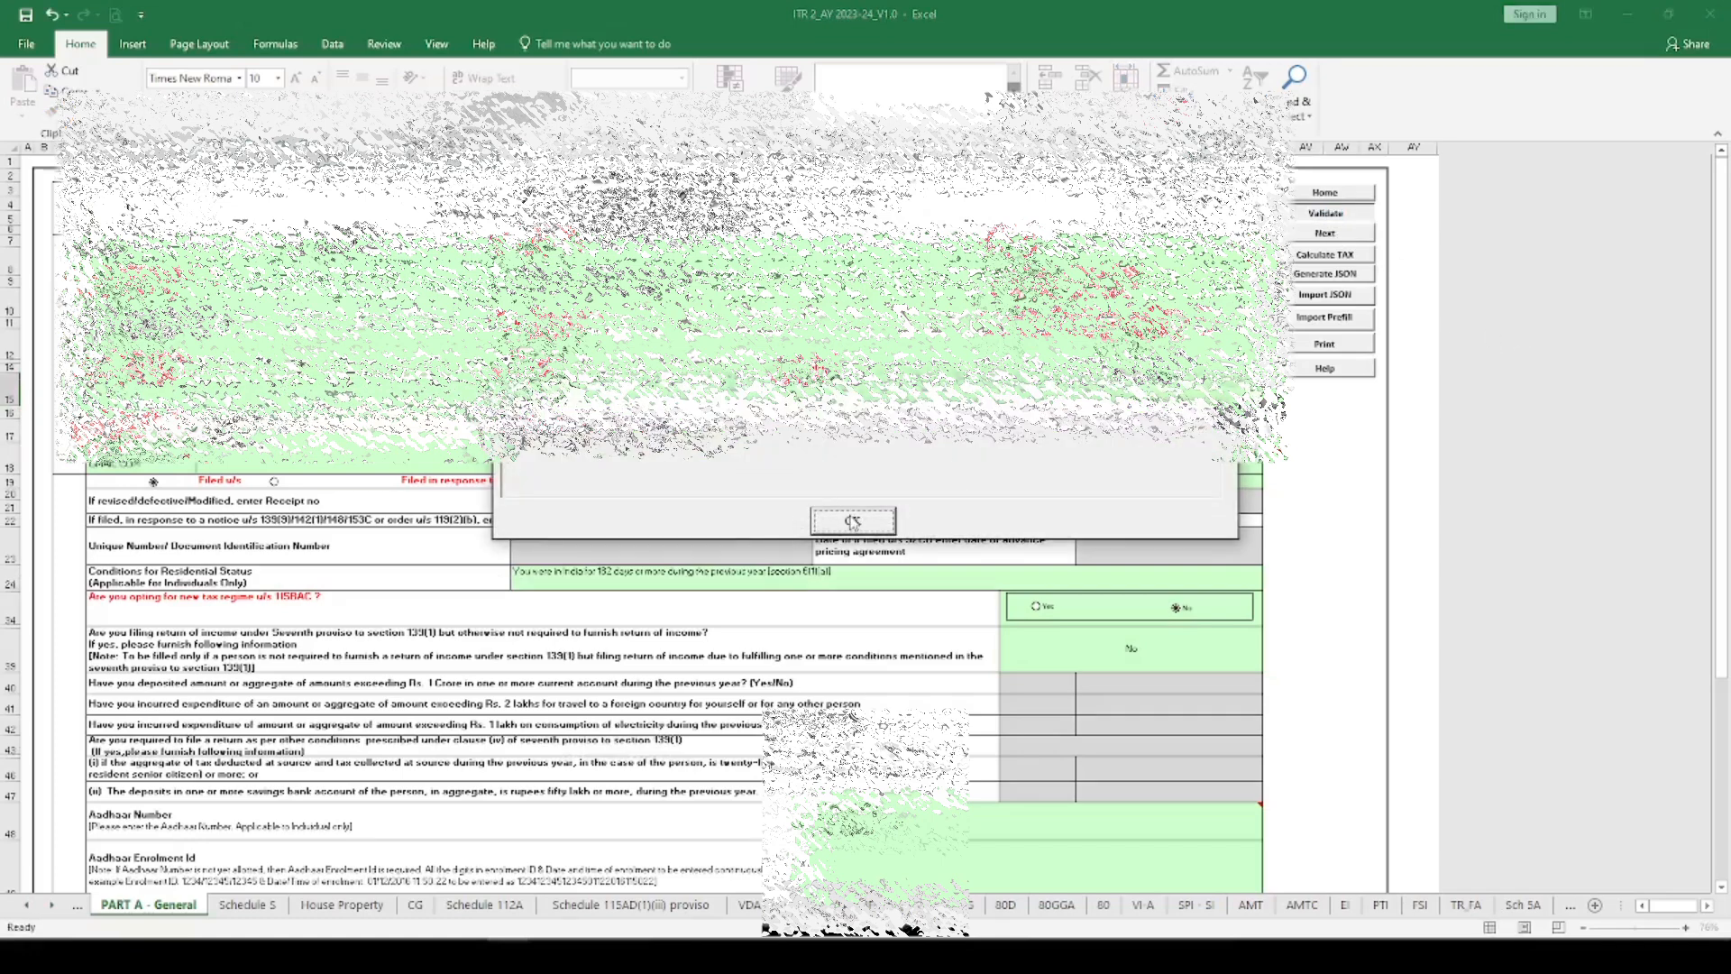
pyautogui.click(853, 521)
pyautogui.click(850, 514)
# Step: In Schedule S, enter abc as the first employer's name and set the nature of employer to OTHERS
pyautogui.click(244, 904)
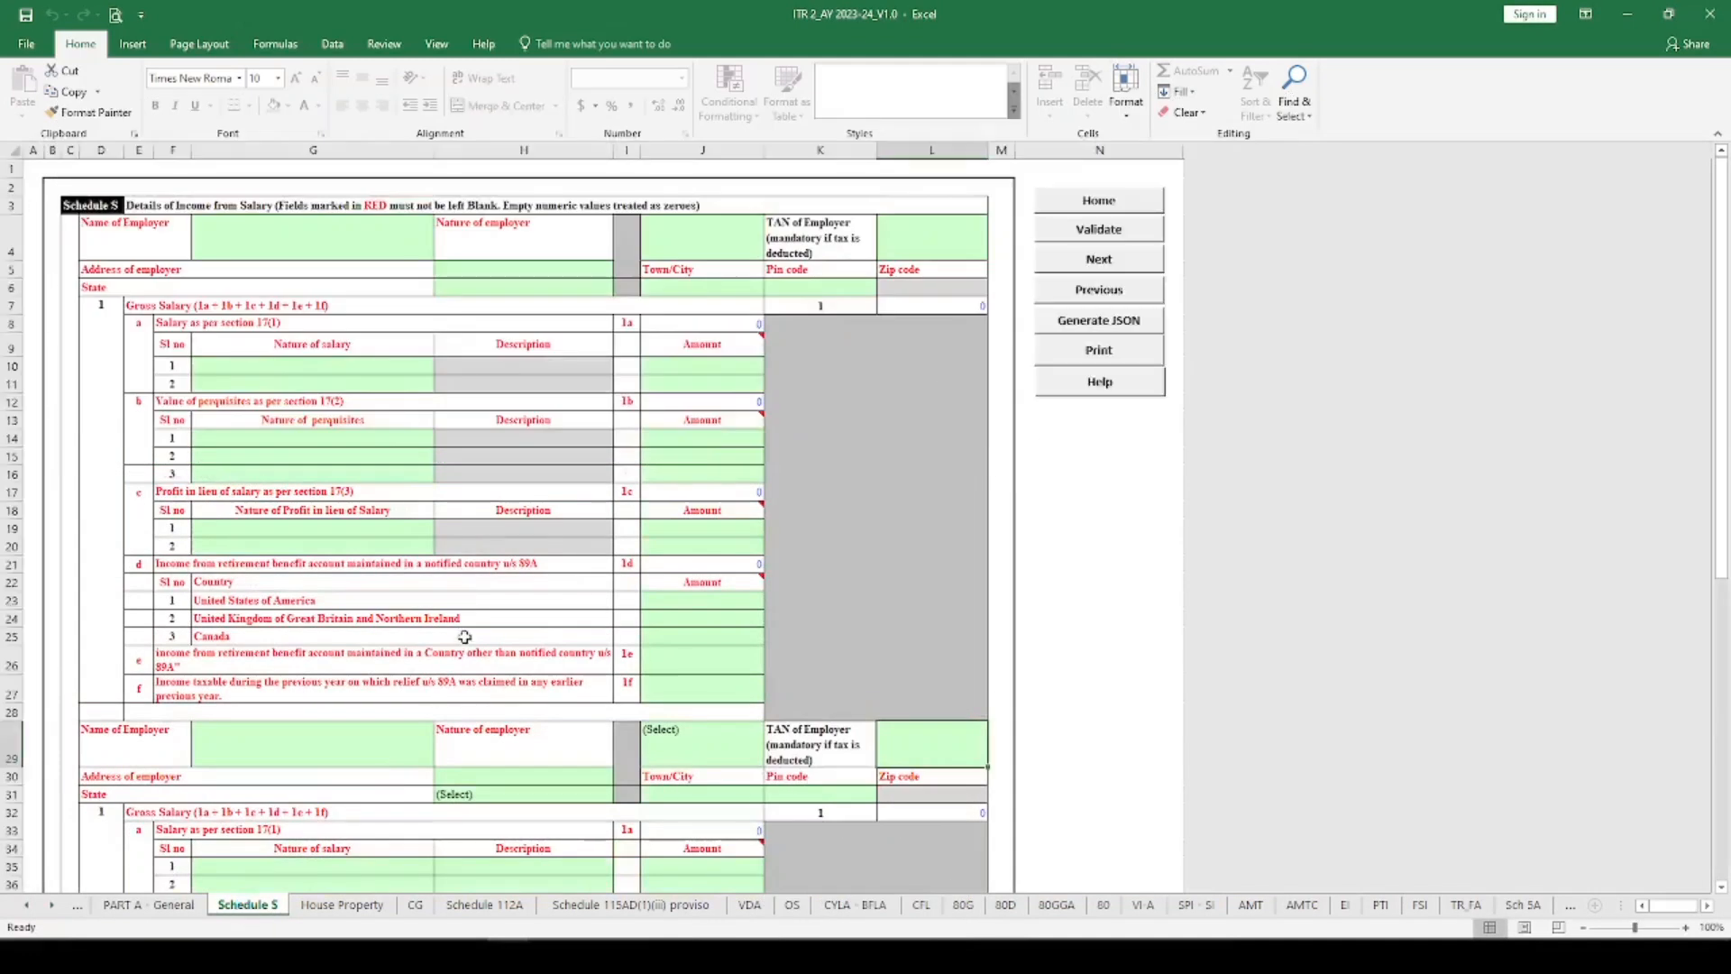
pyautogui.click(397, 241)
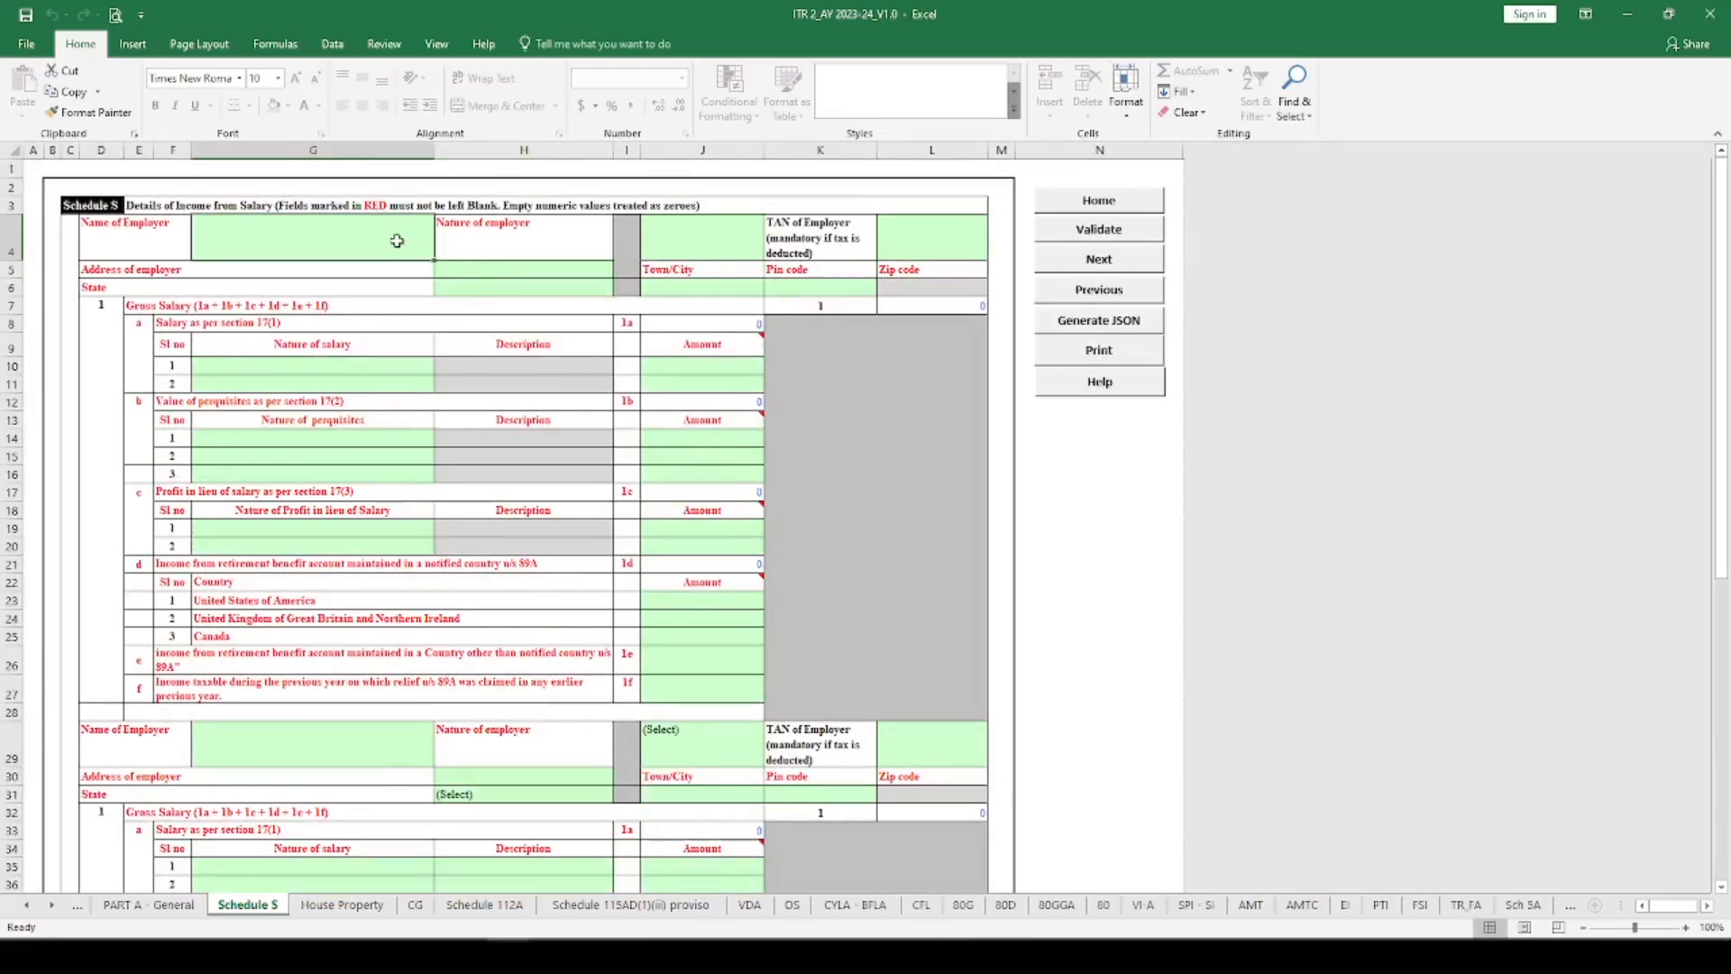
pyautogui.write('abc')
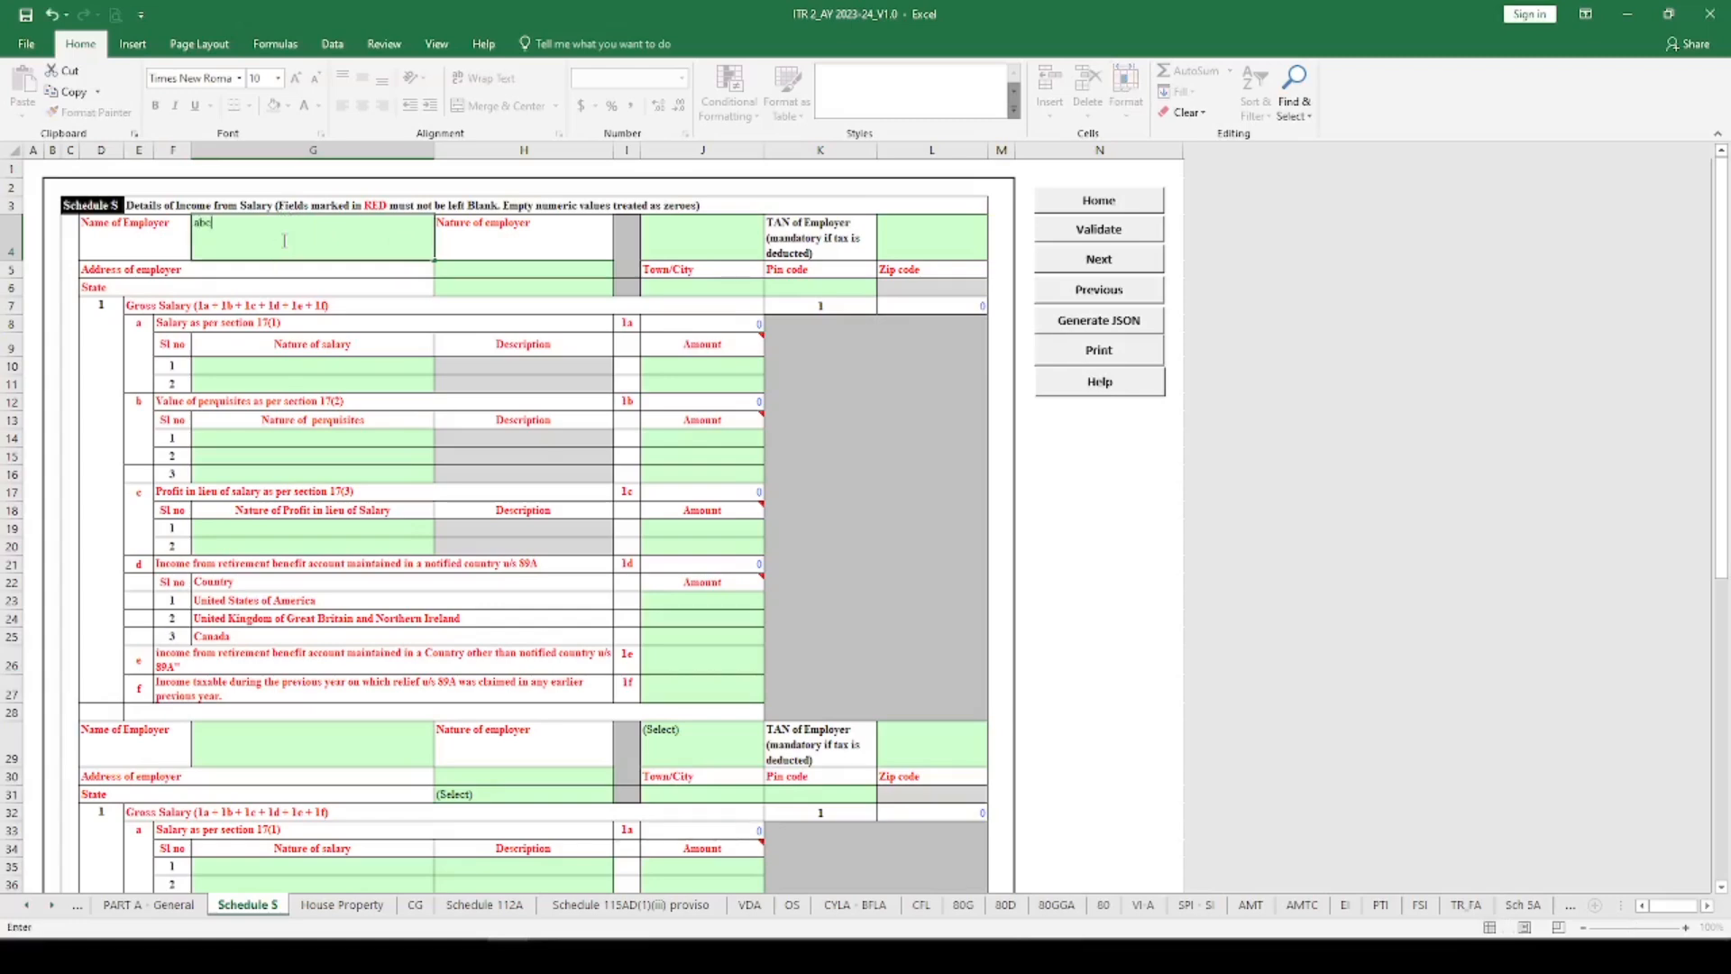
pyautogui.click(712, 239)
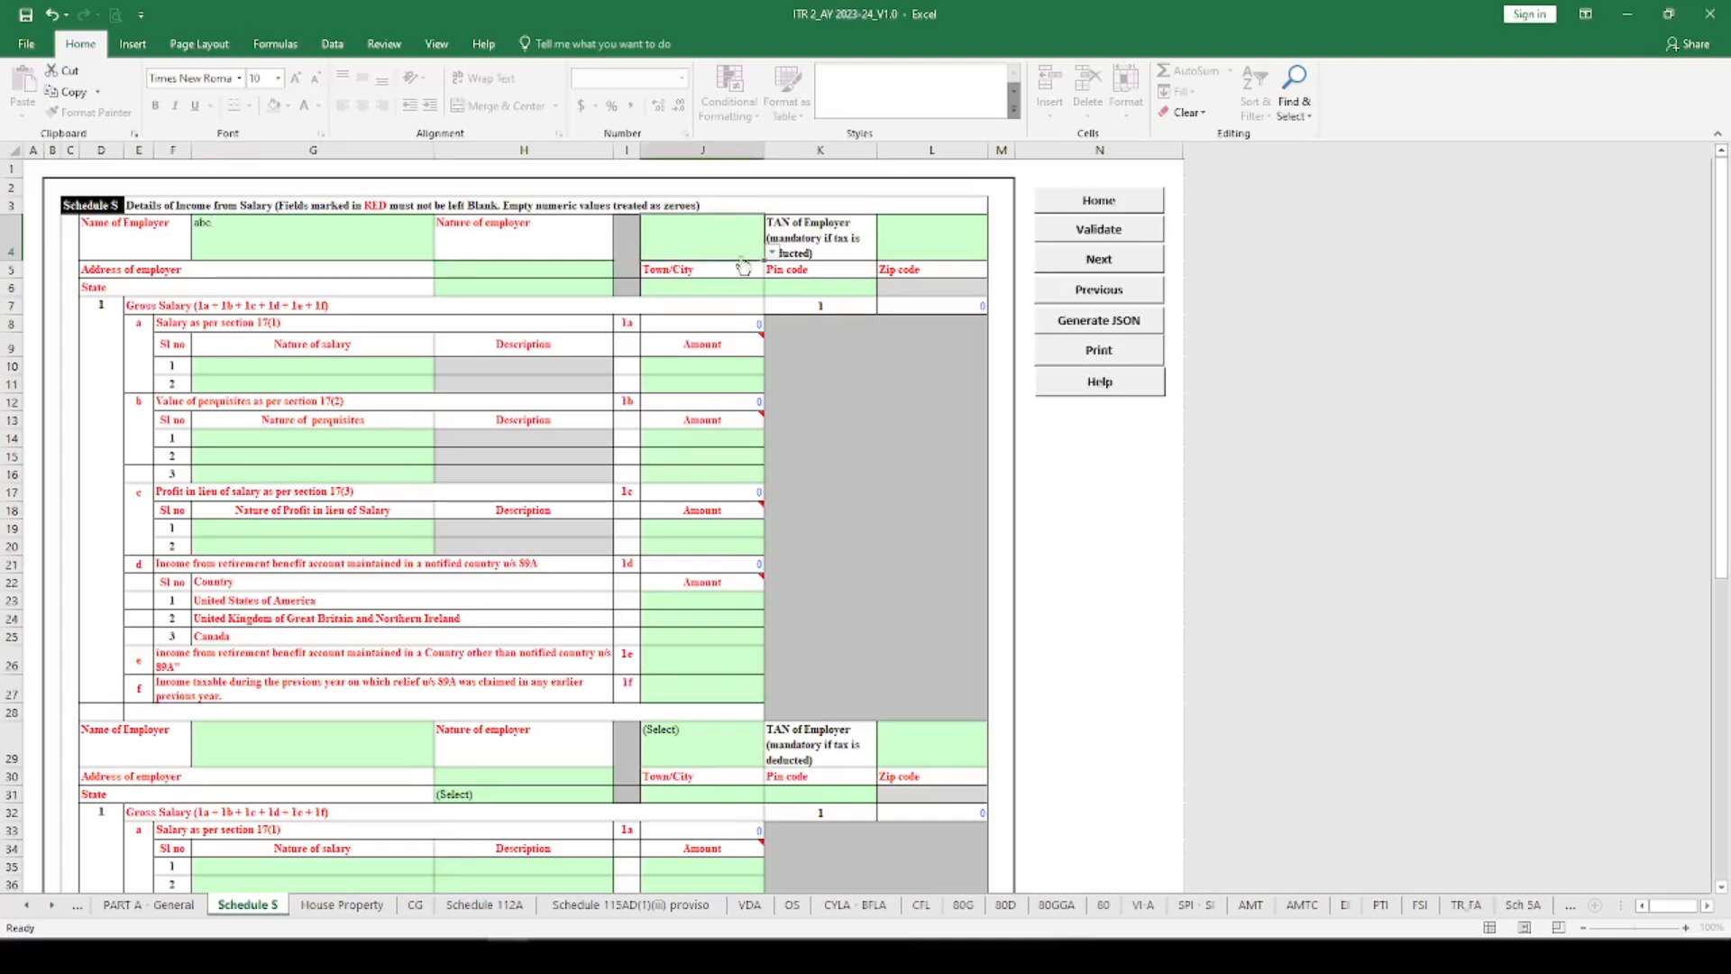
pyautogui.click(775, 256)
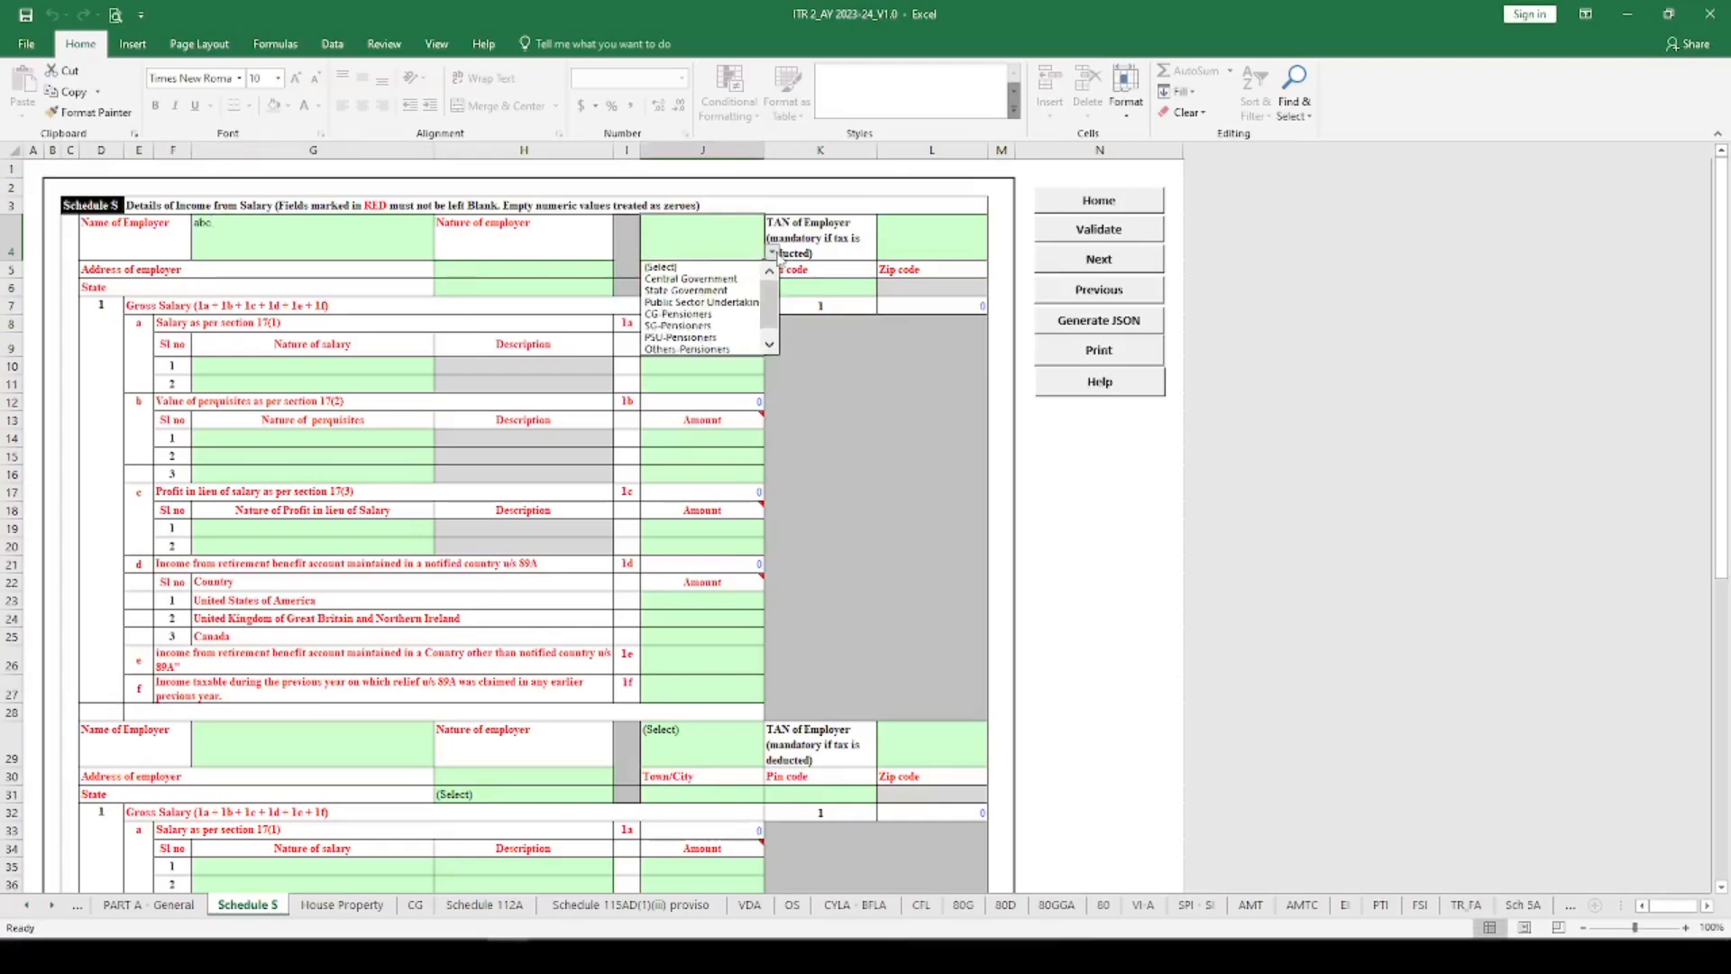
pyautogui.click(771, 346)
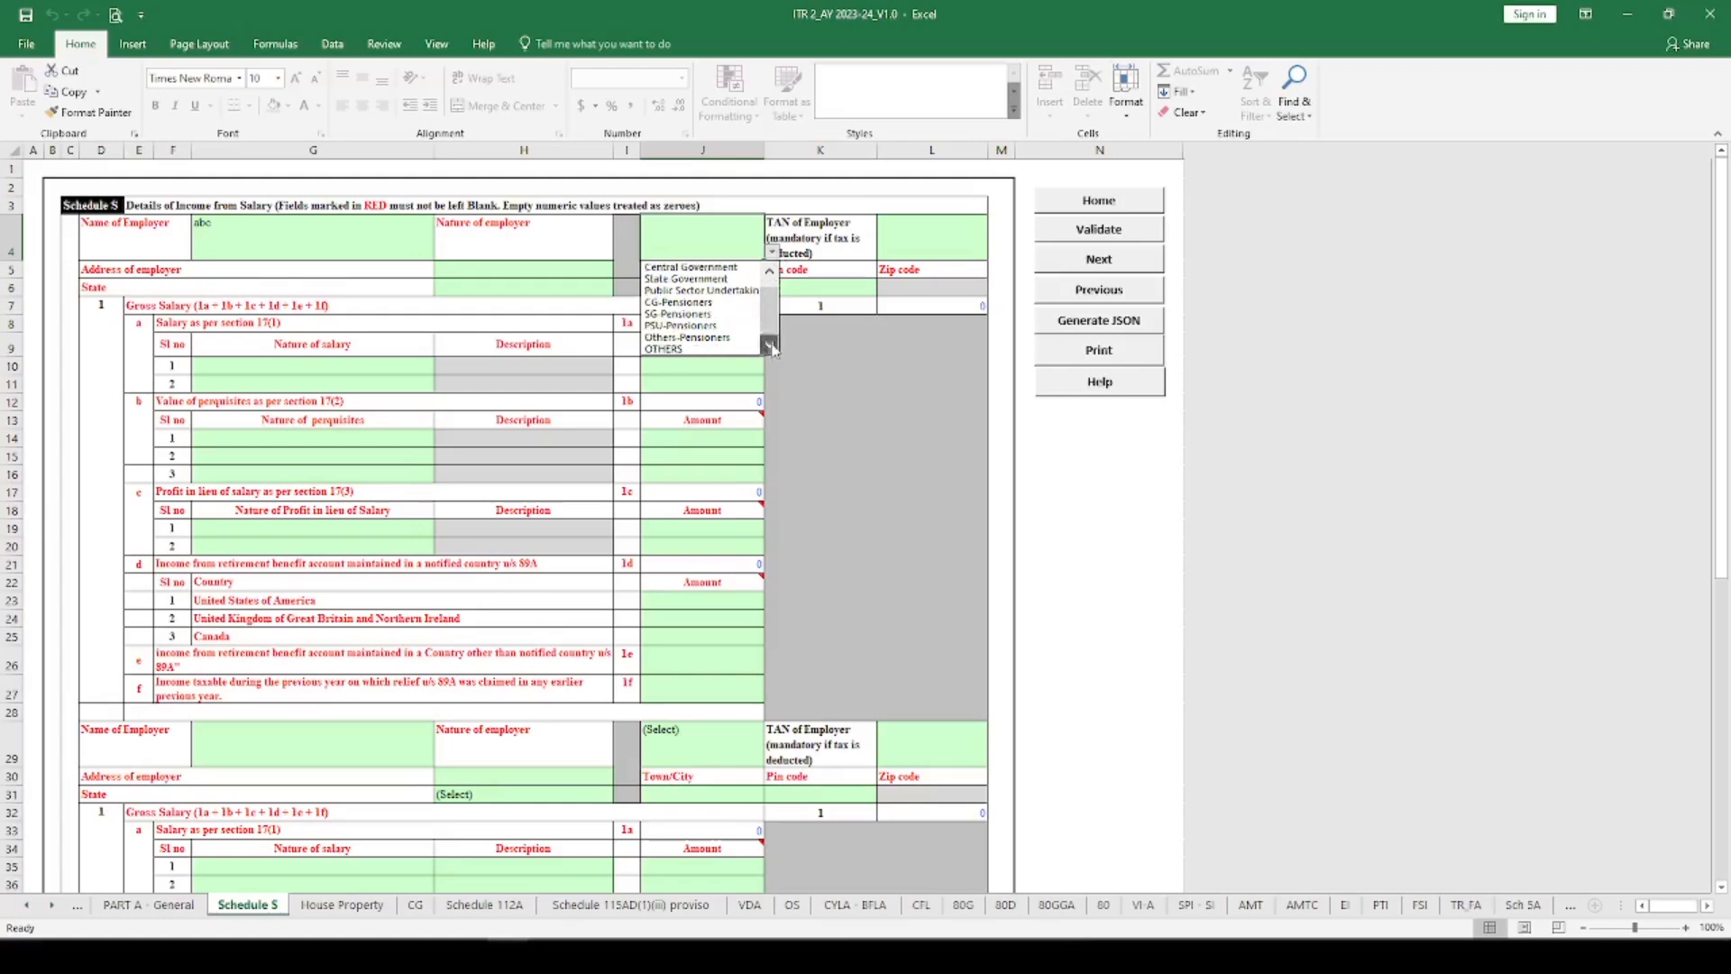
pyautogui.click(711, 350)
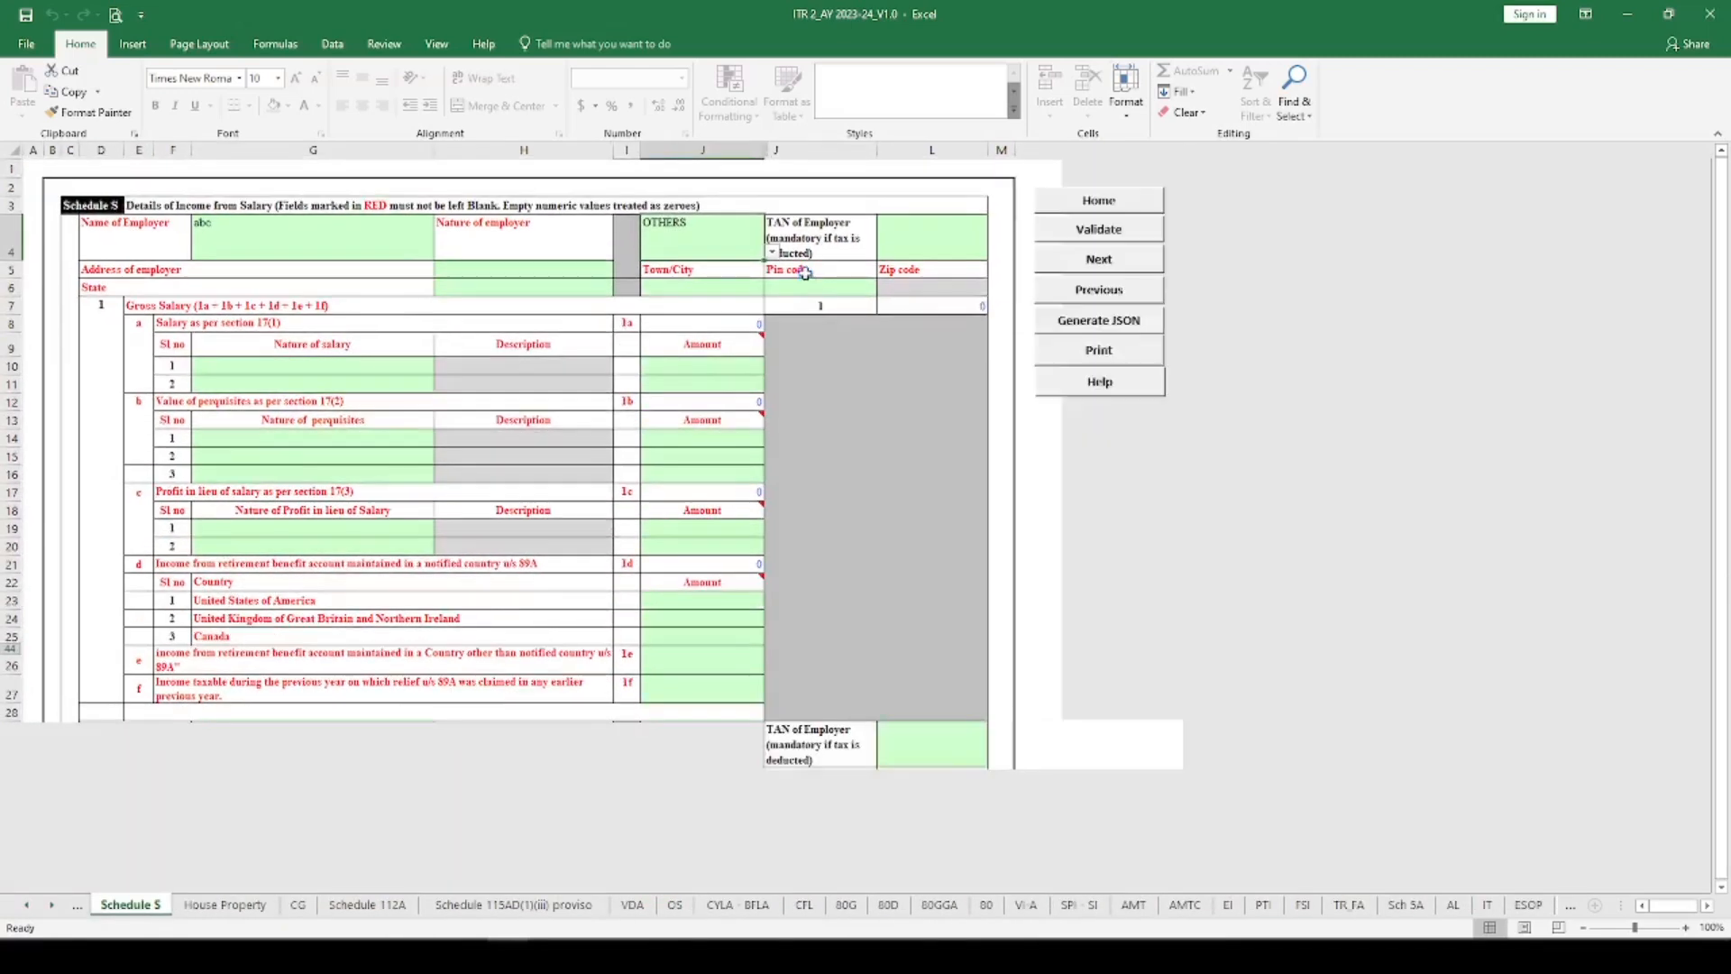
# Step: Fill in the first employer's address and set the state to 27-RAJASTHAN
pyautogui.click(465, 270)
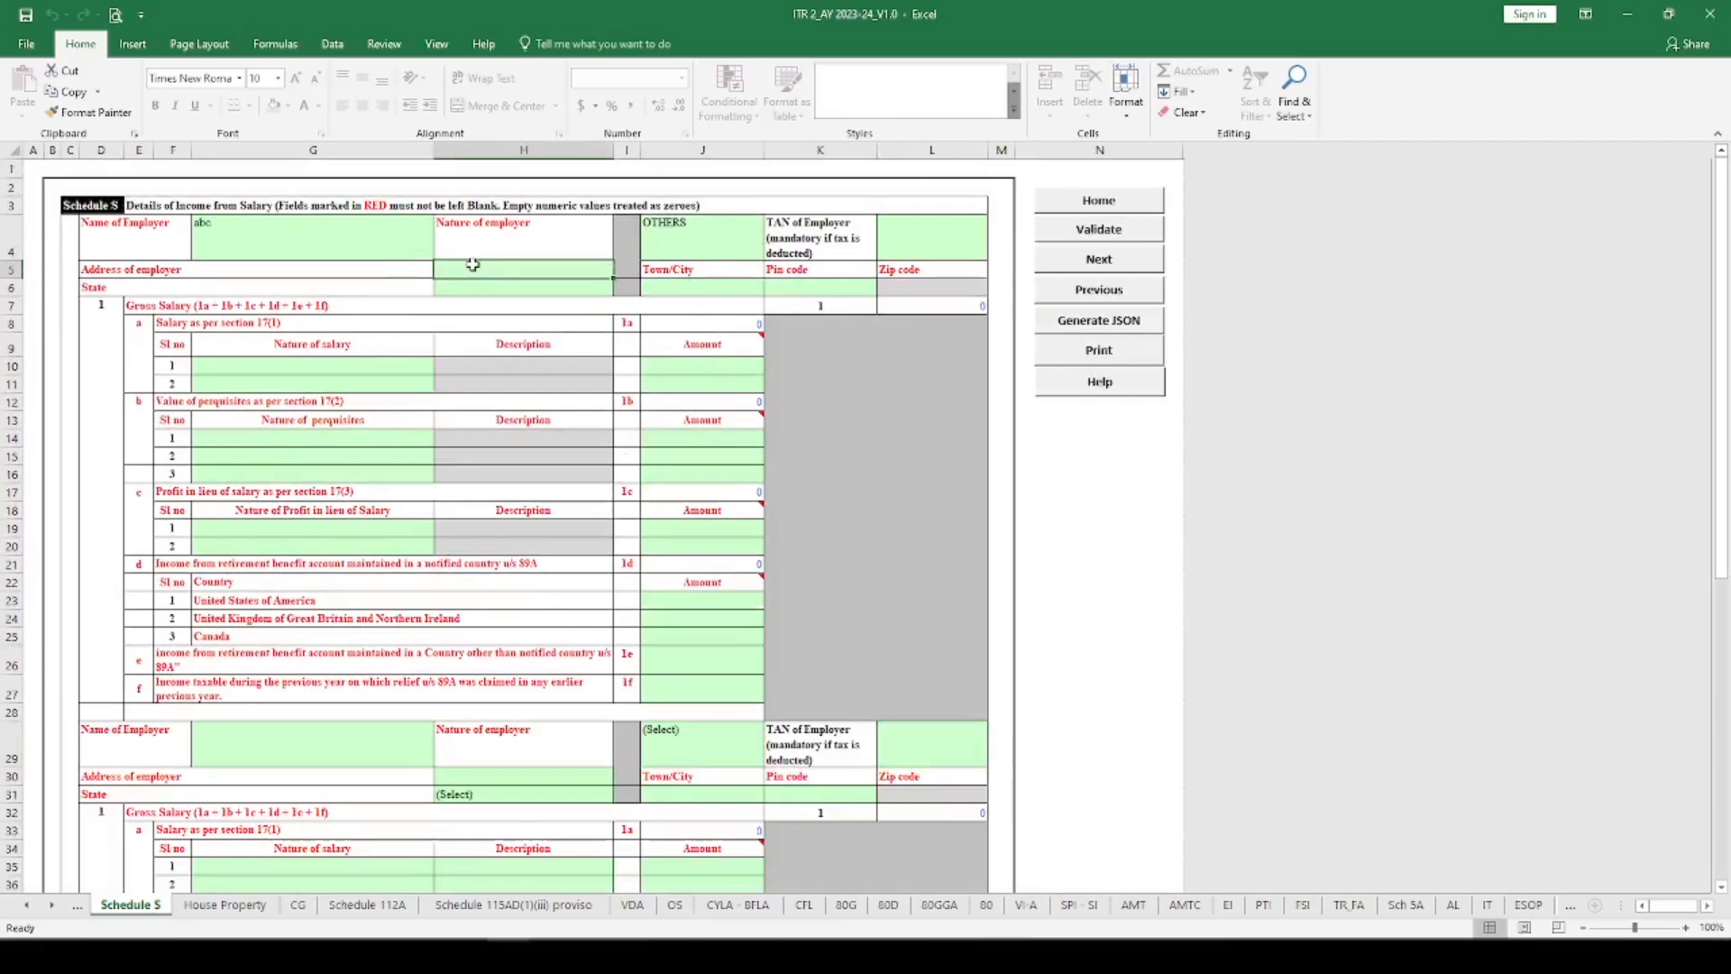
pyautogui.write('sss')
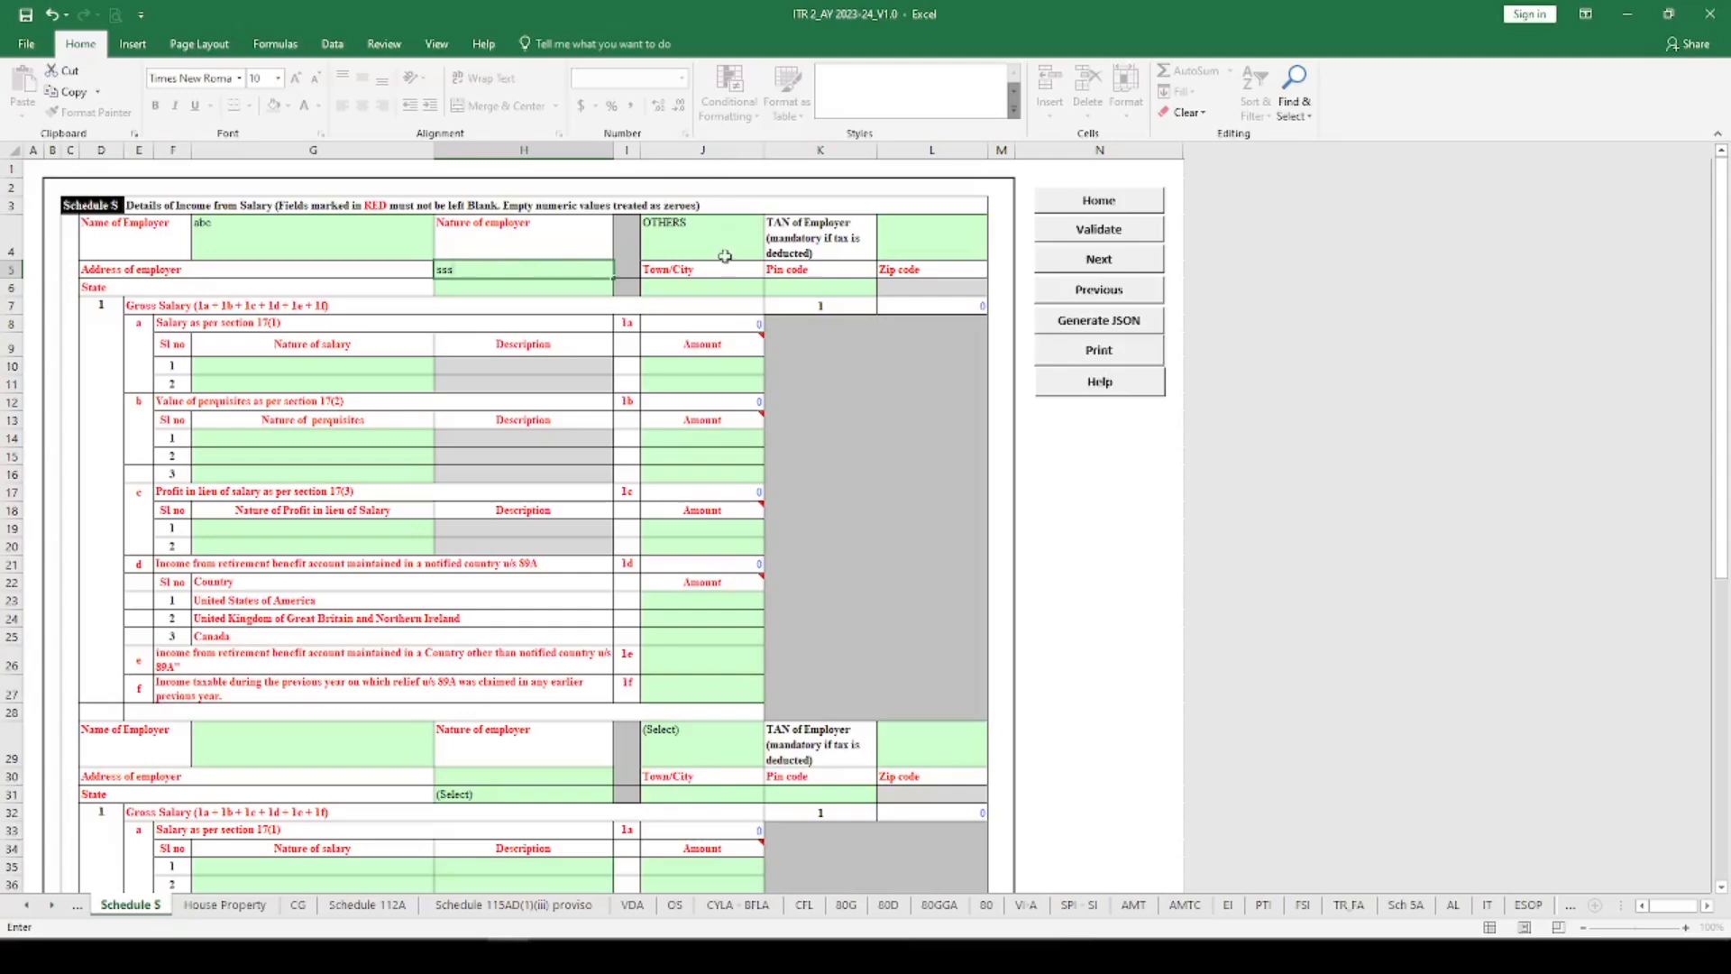
pyautogui.click(595, 290)
pyautogui.click(622, 288)
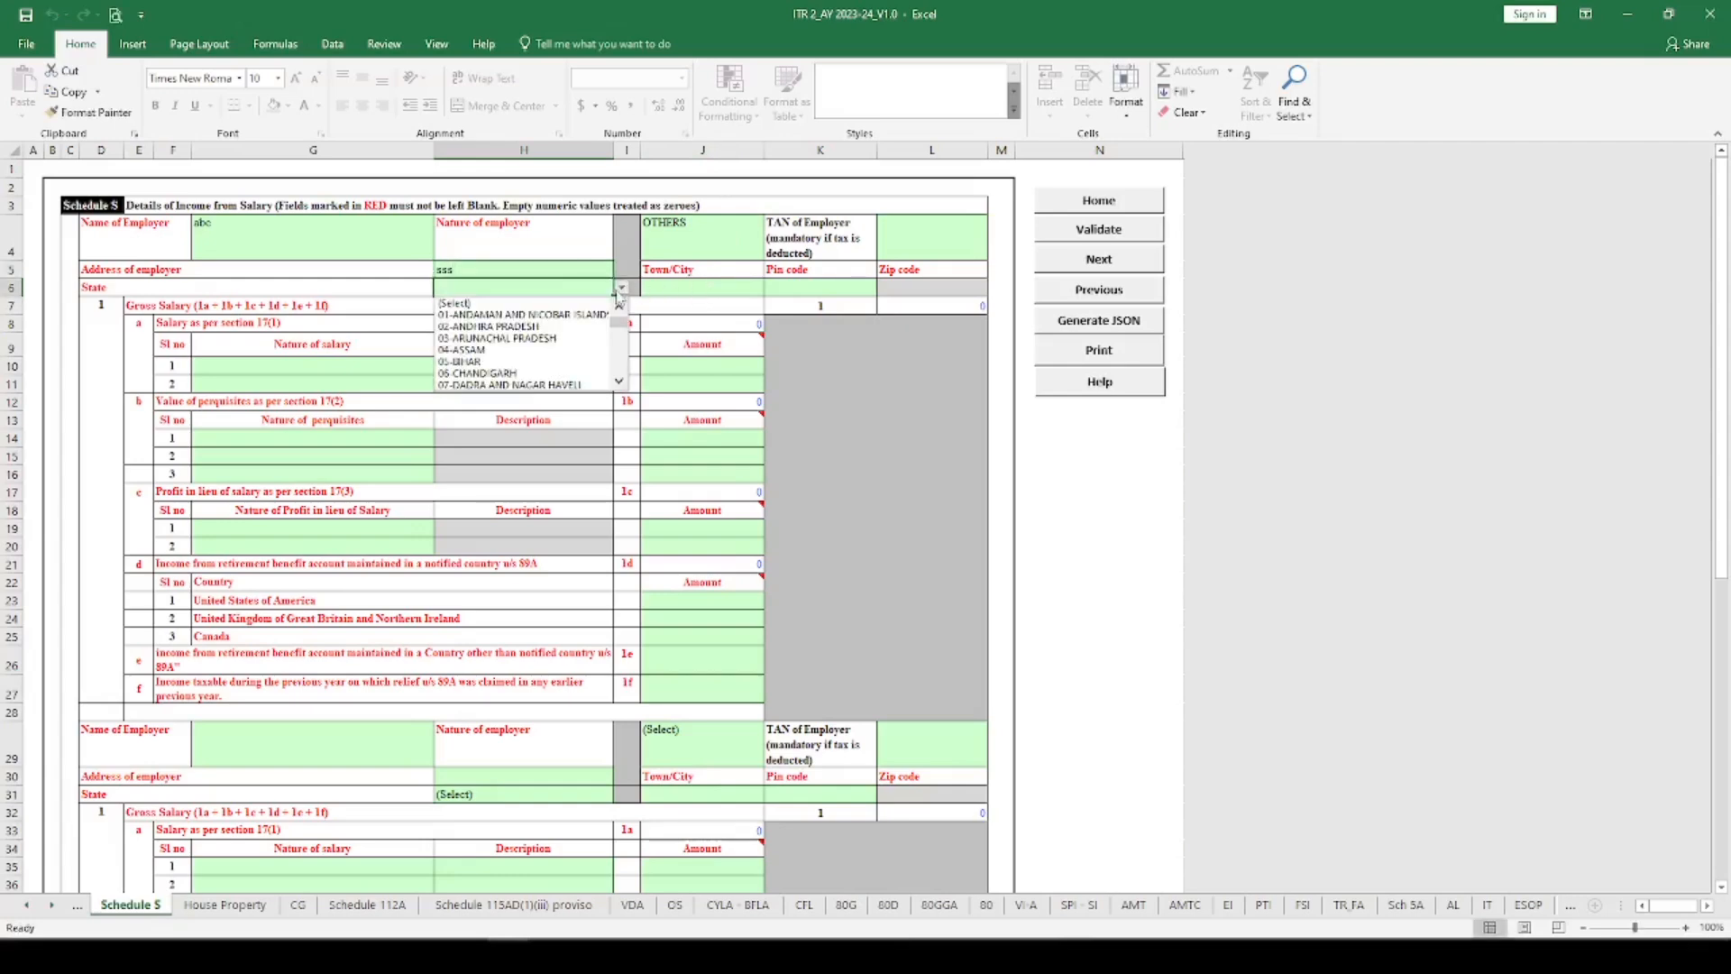
pyautogui.scroll(-6, 624, 361)
pyautogui.scroll(-2, 622, 361)
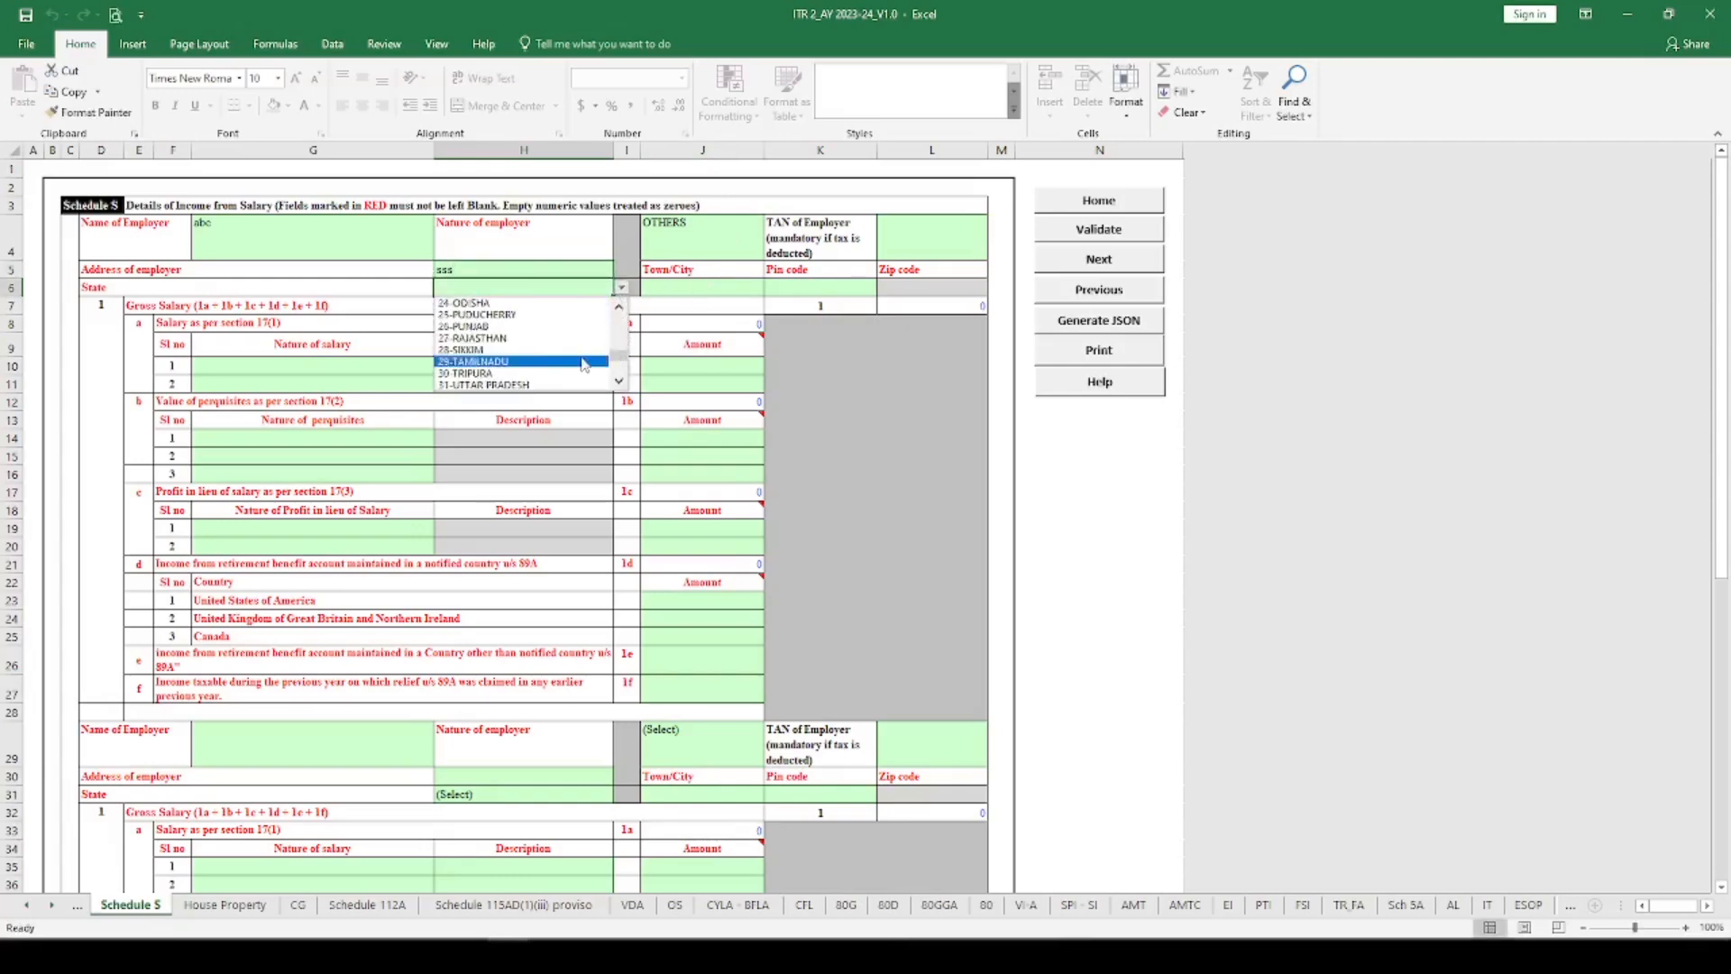
pyautogui.click(518, 338)
# Step: Fill in the first employer's town/city and postal pin code
pyautogui.click(651, 288)
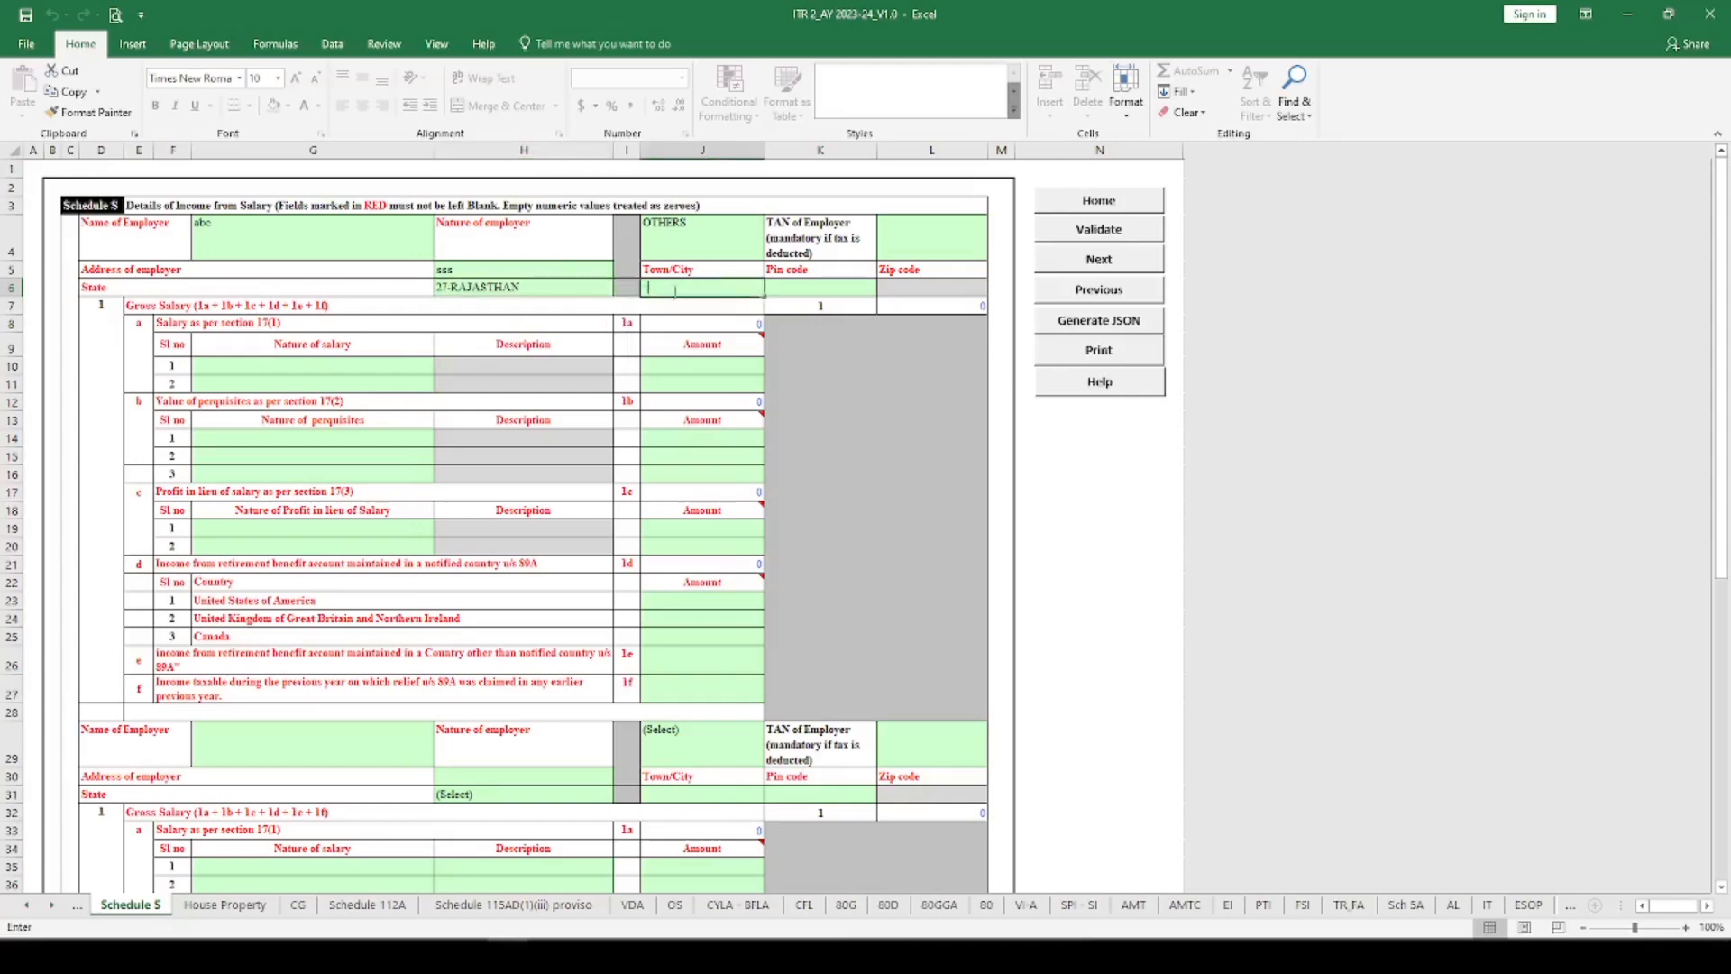
pyautogui.write('ss')
pyautogui.click(785, 288)
pyautogui.write('335704')
pyautogui.press('Return')
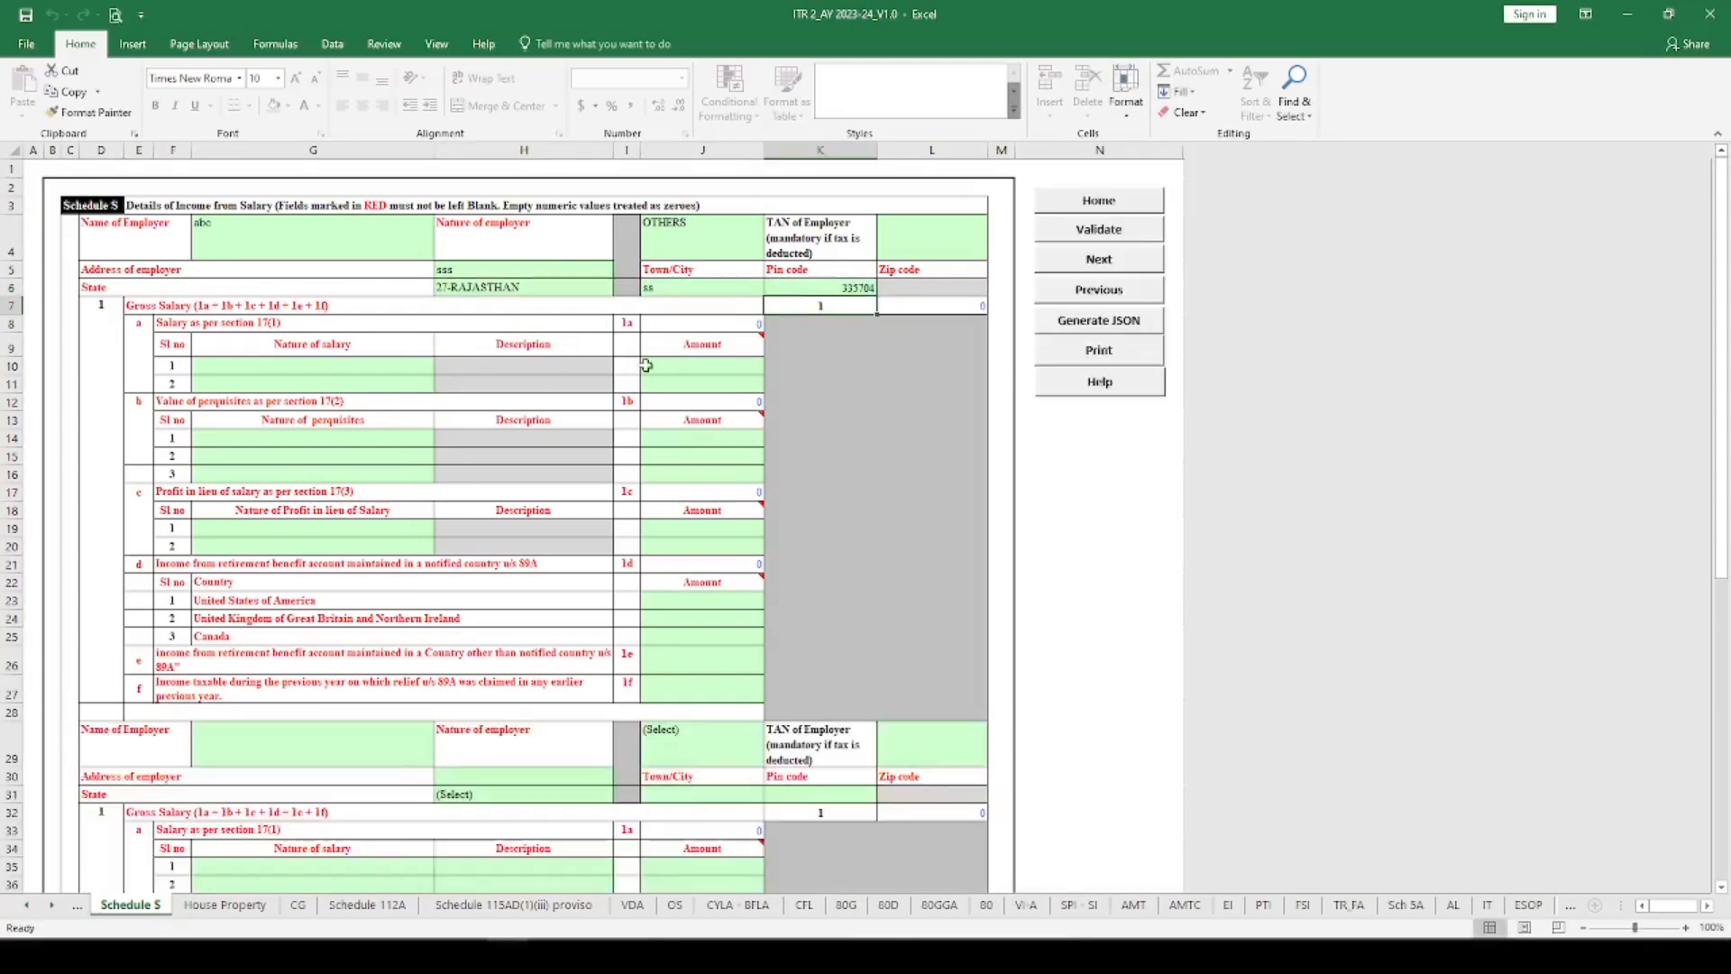
pyautogui.scroll(-2, 645, 364)
pyautogui.click(313, 210)
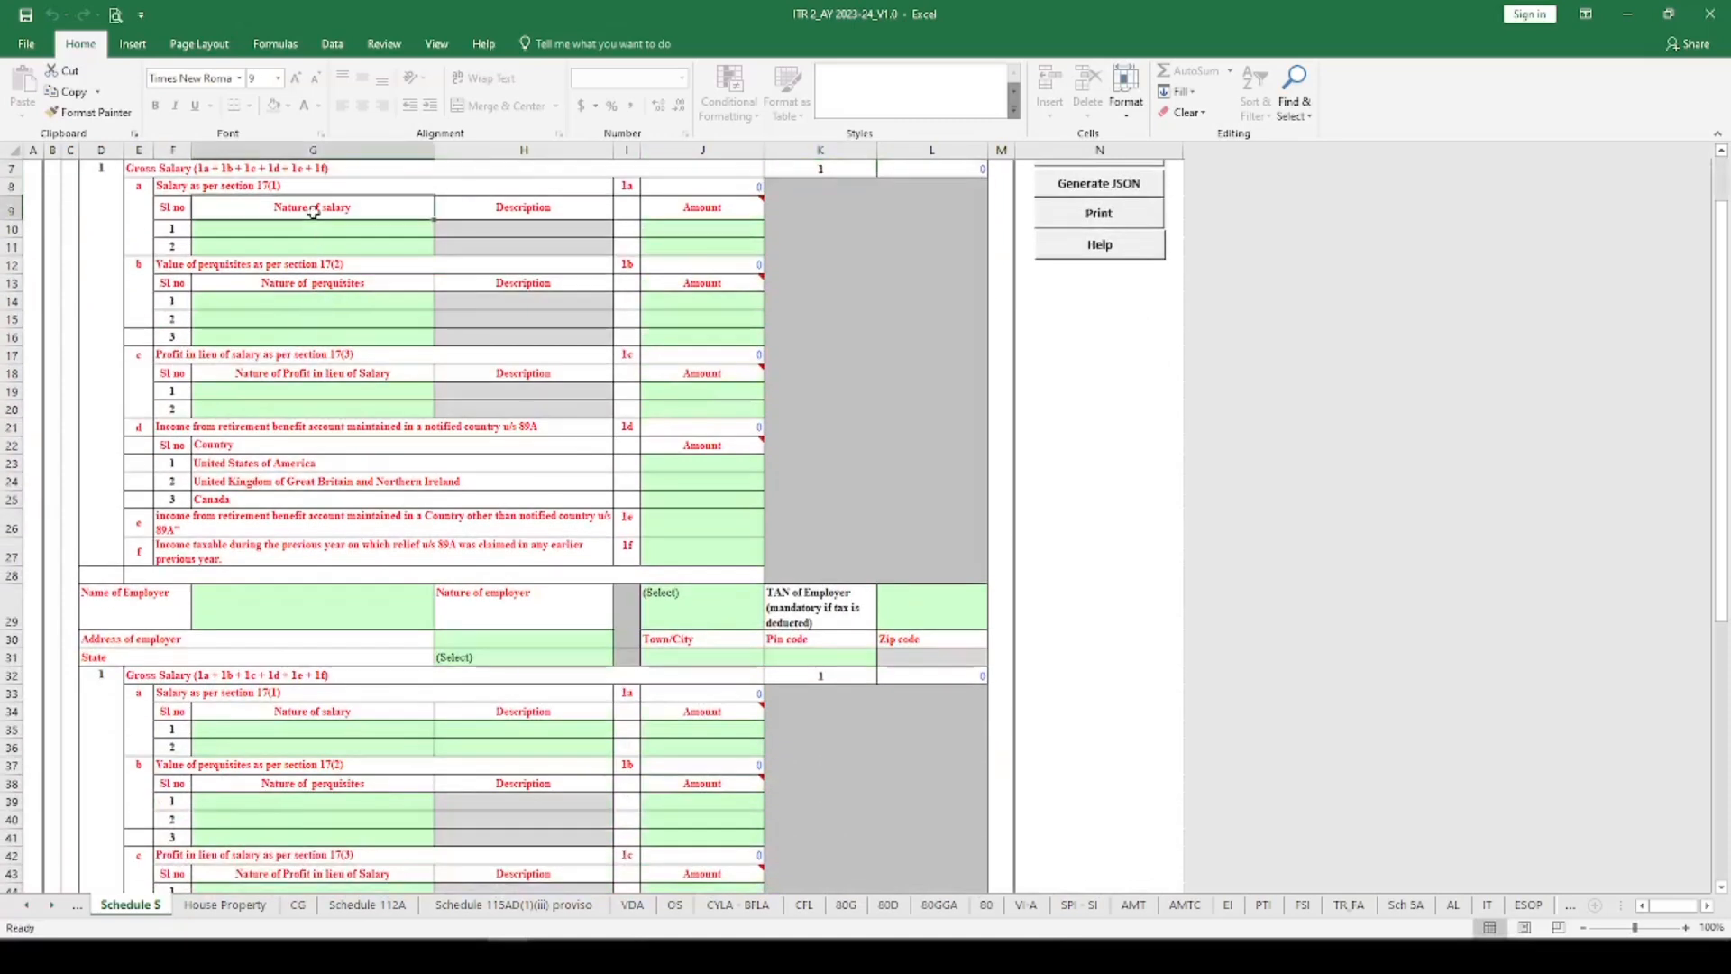
pyautogui.click(330, 233)
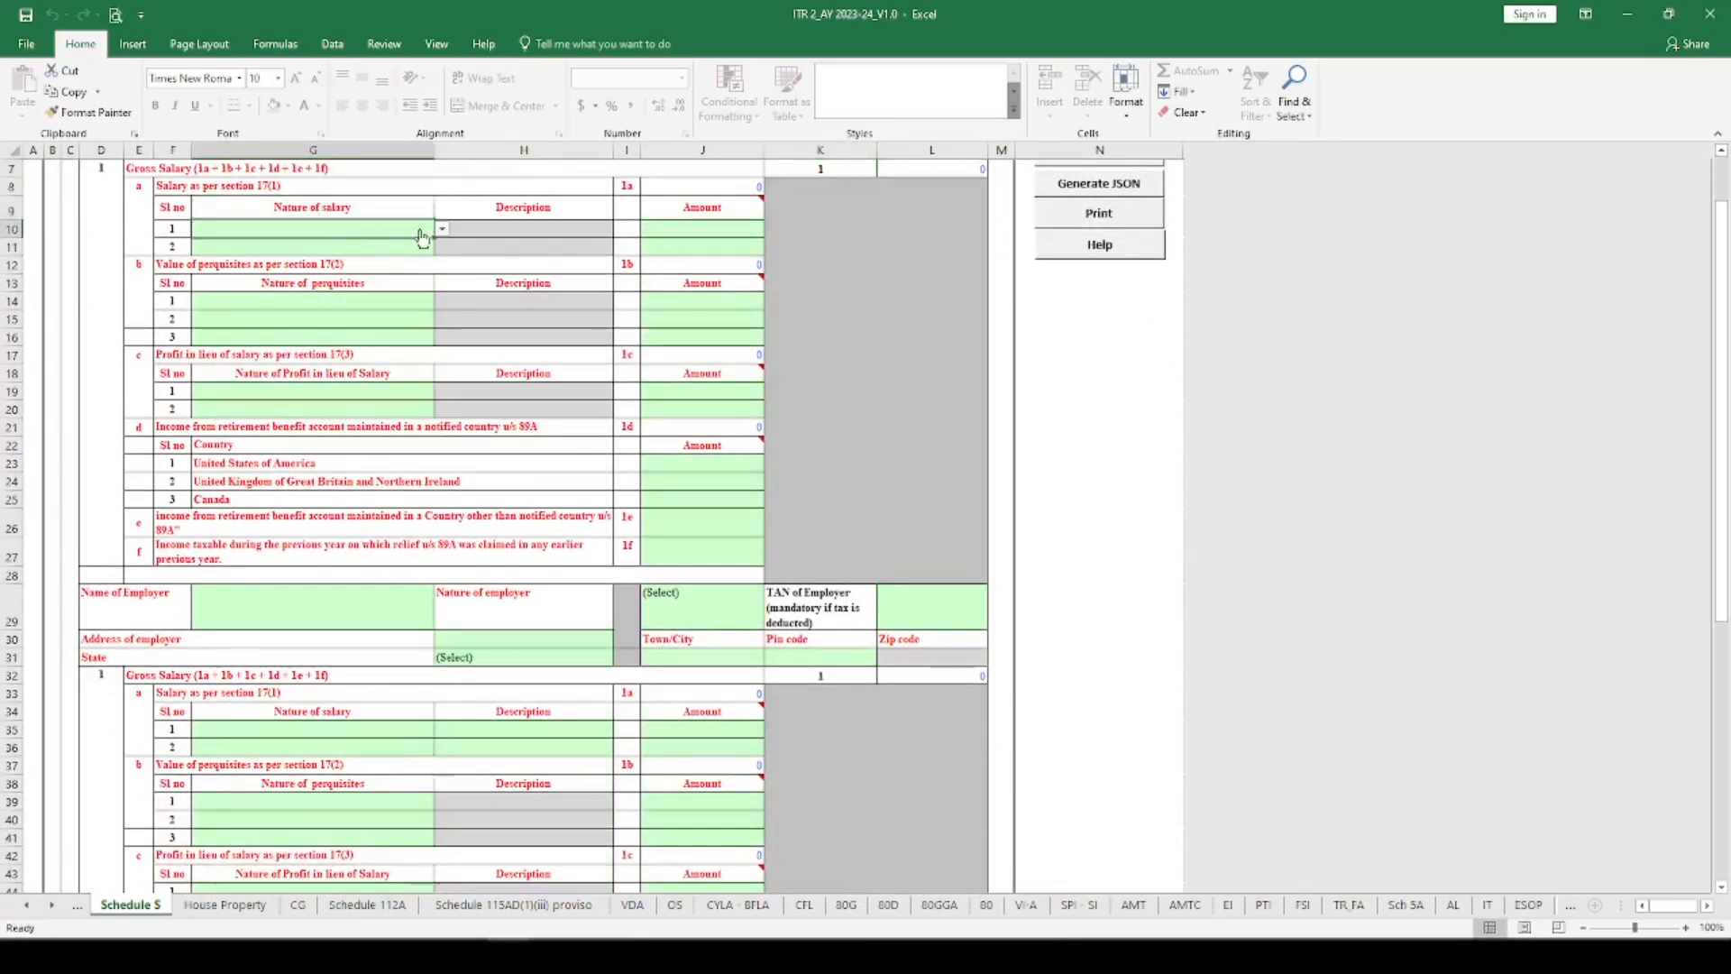
pyautogui.click(276, 186)
pyautogui.click(313, 259)
pyautogui.click(327, 354)
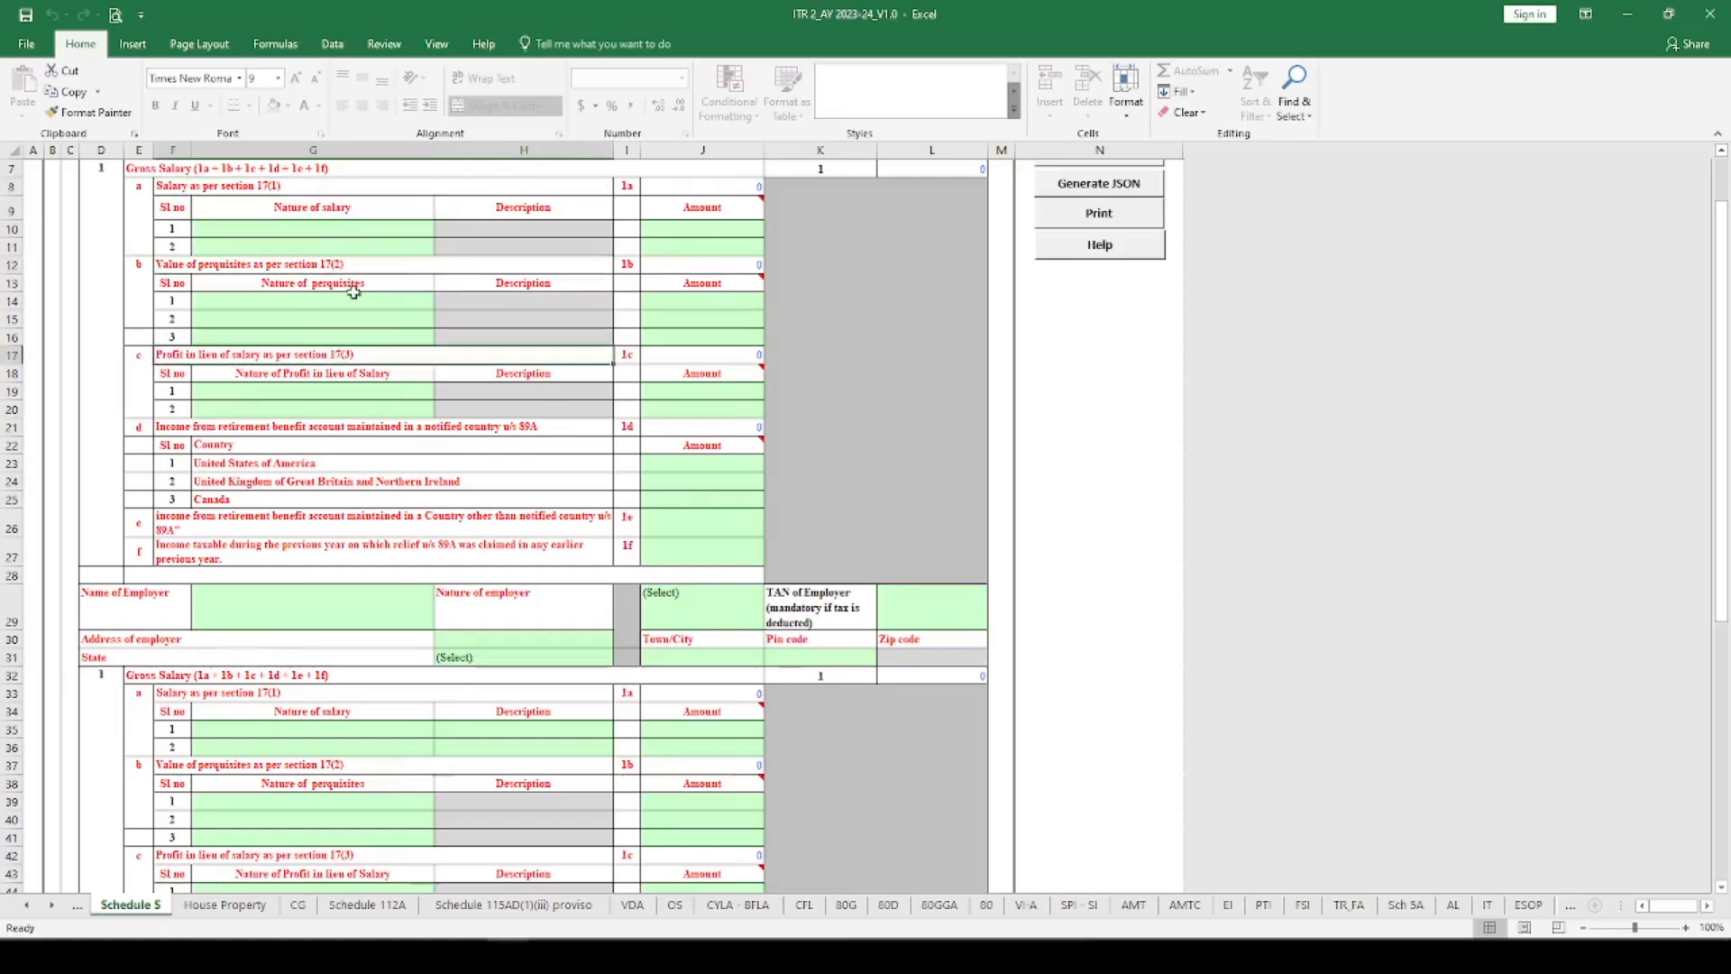
# Step: Under the first employer's salary as per section 17(1), add Basic Salary with an amount of 300000
pyautogui.click(368, 229)
pyautogui.click(441, 229)
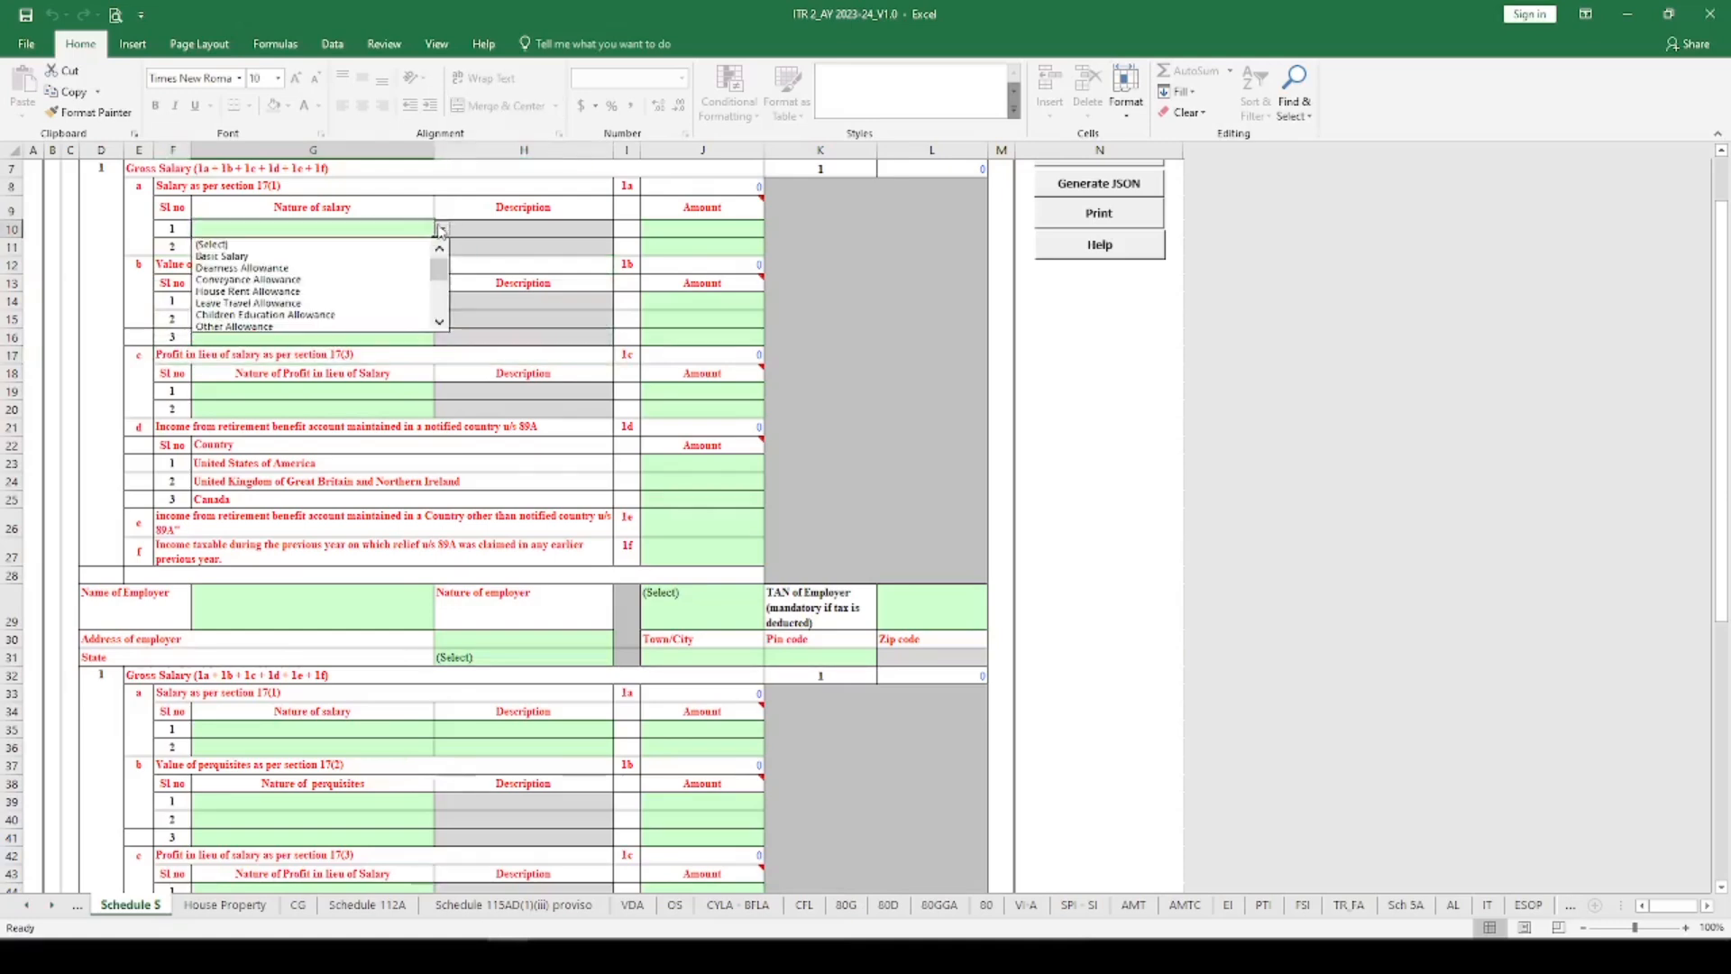
pyautogui.click(298, 257)
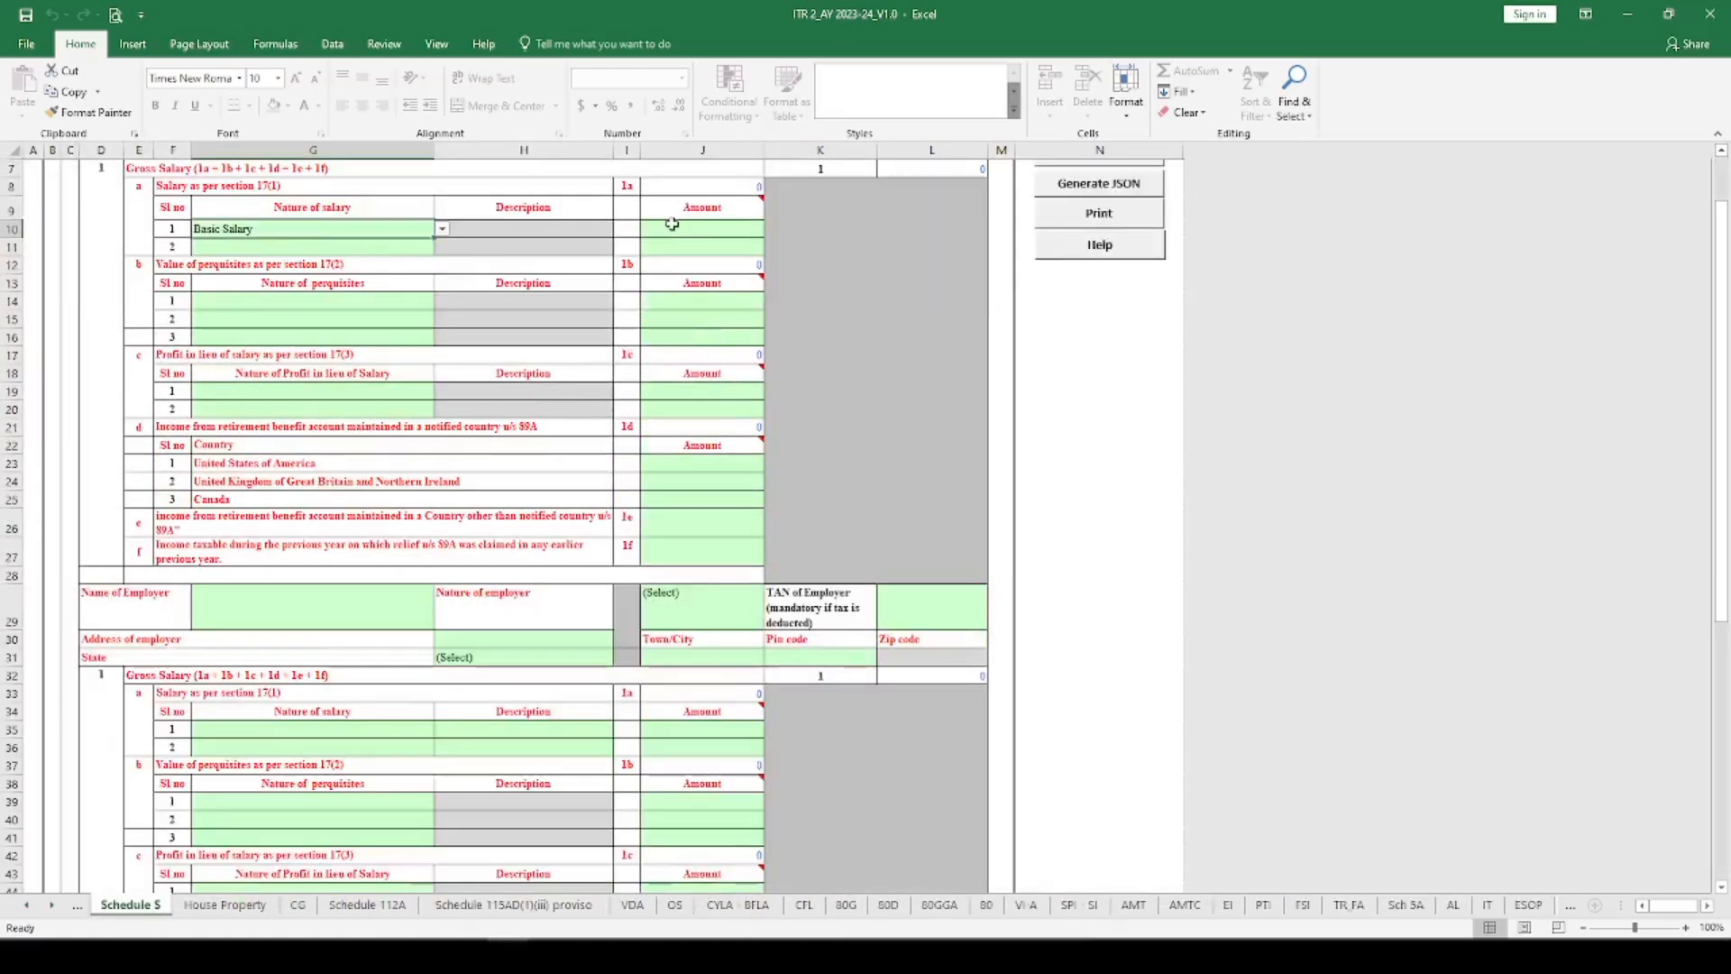
pyautogui.click(670, 230)
pyautogui.write('3')
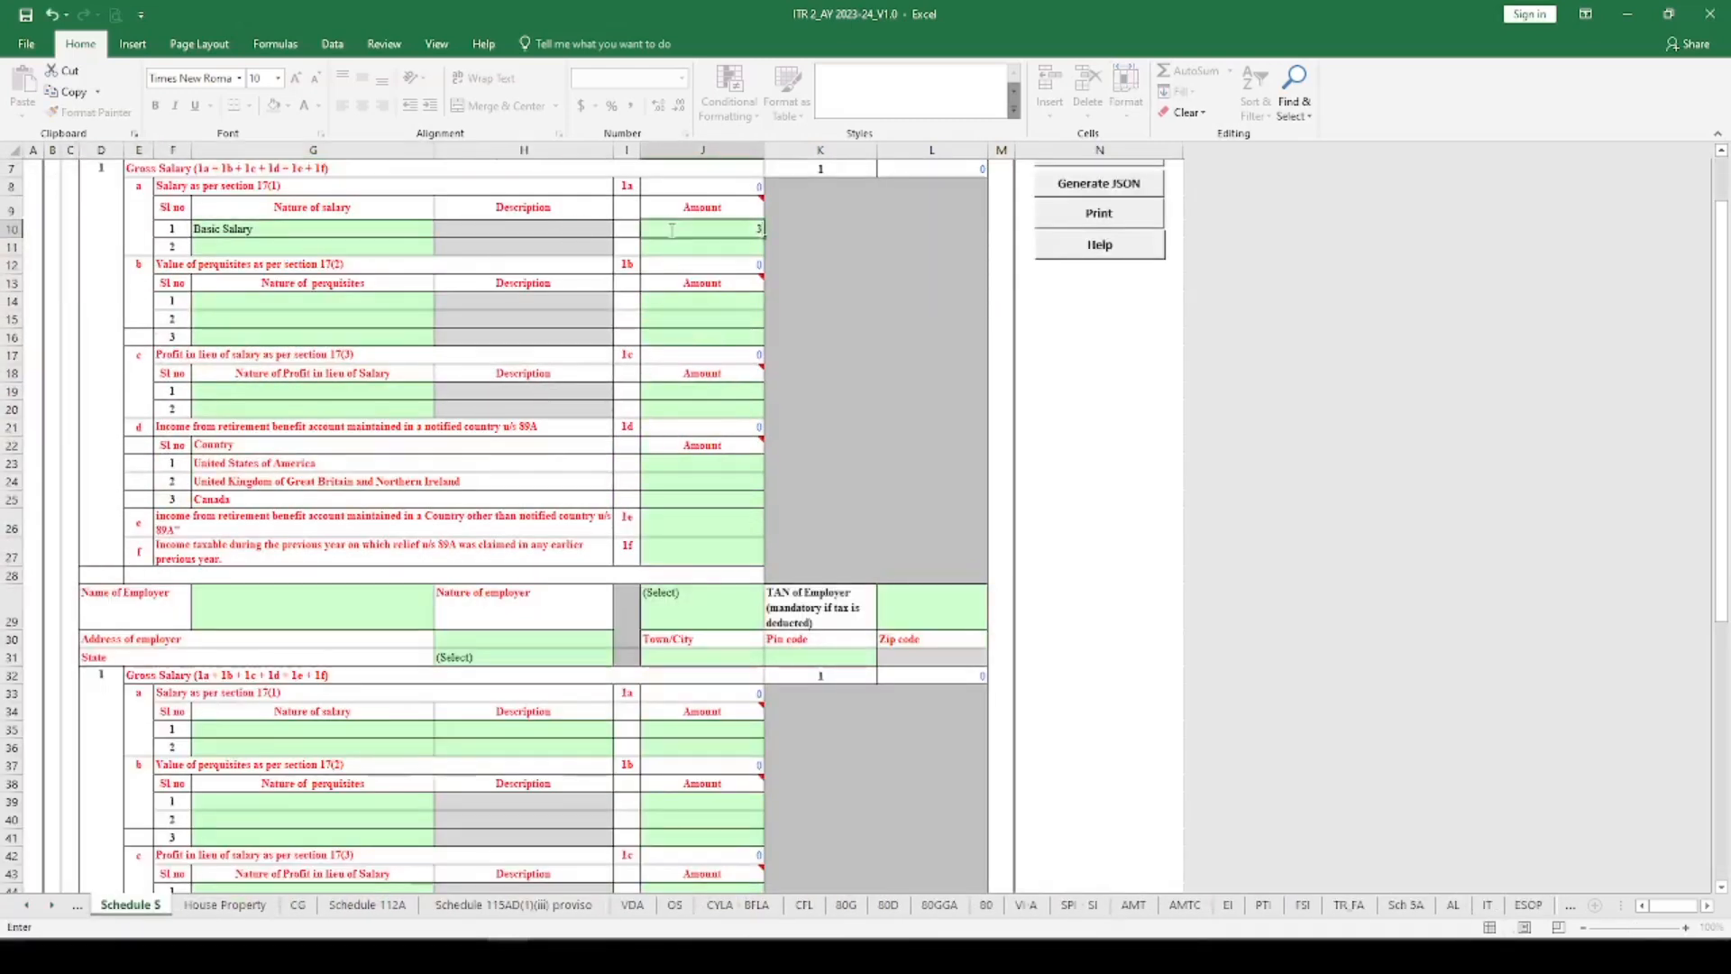
pyautogui.write('00000')
pyautogui.press('Return')
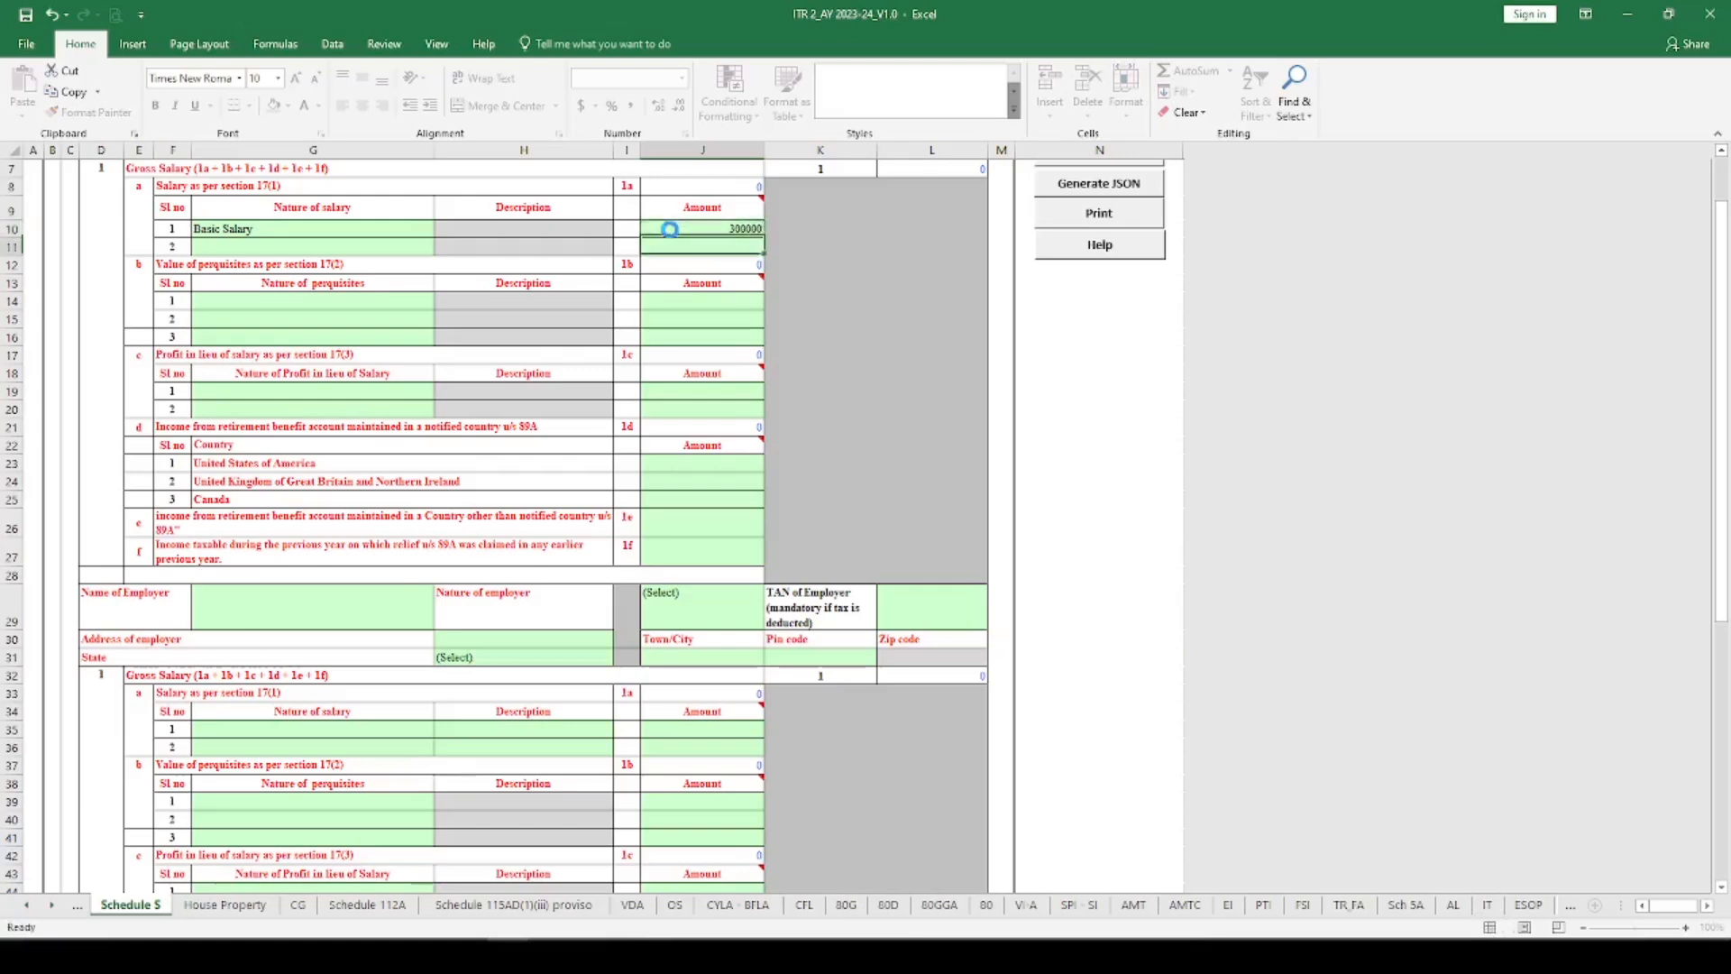
pyautogui.click(326, 317)
pyautogui.click(318, 386)
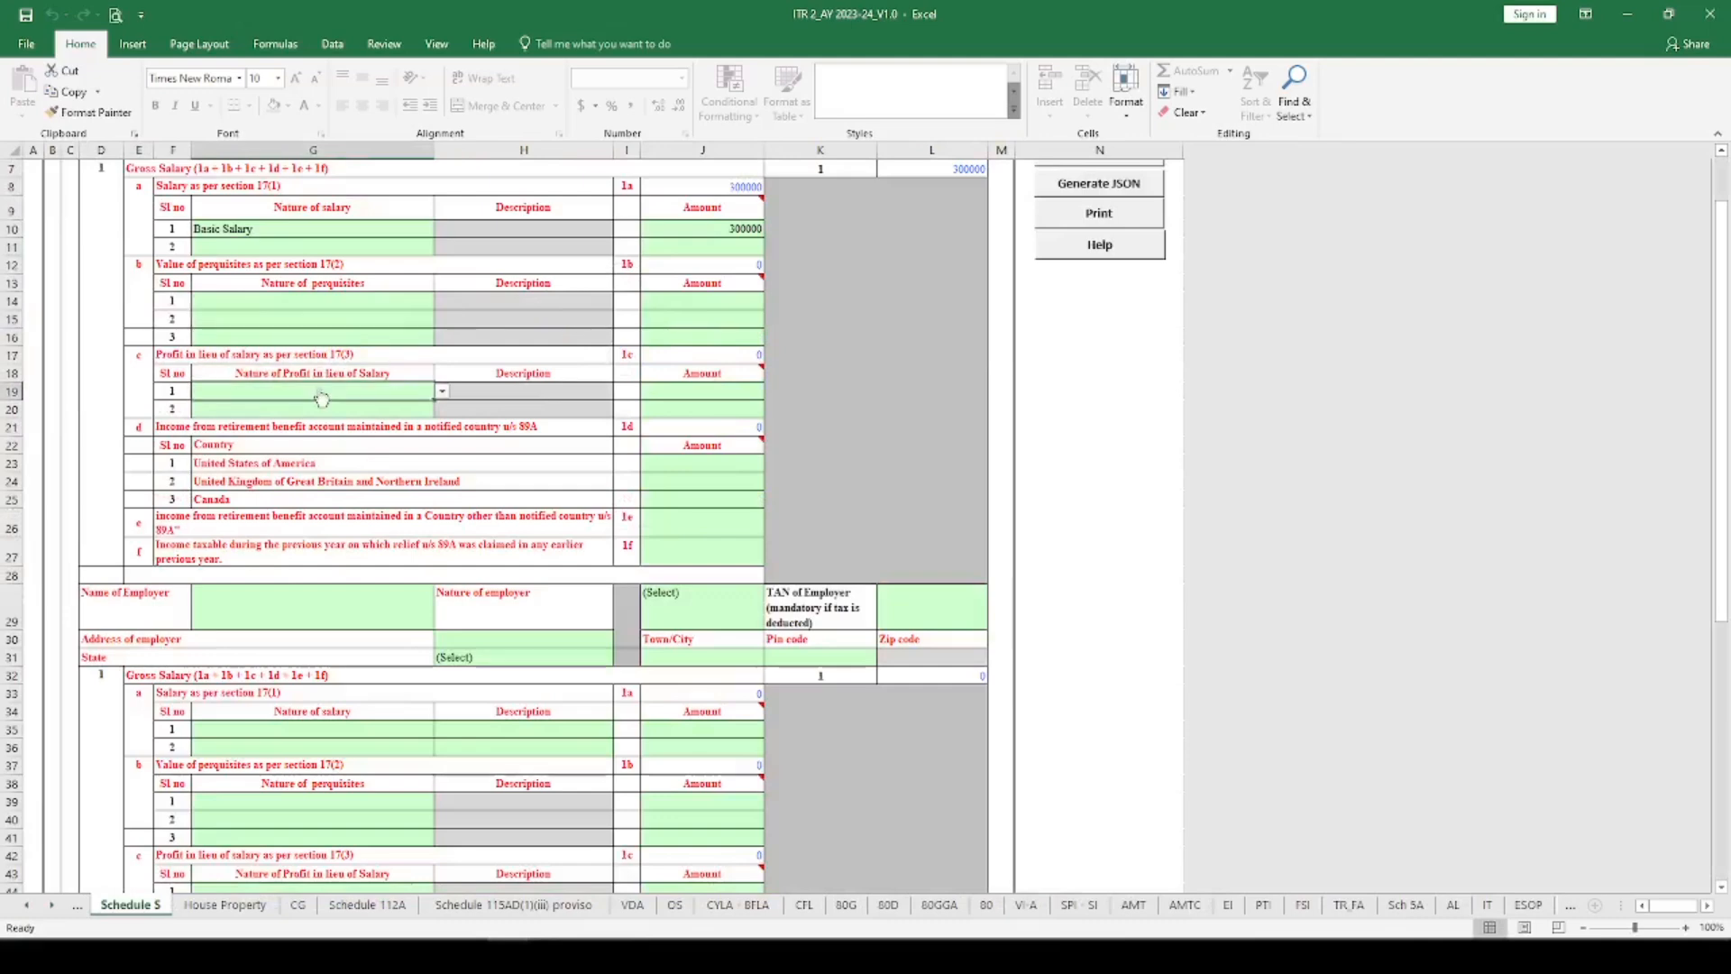
pyautogui.scroll(-3, 416, 366)
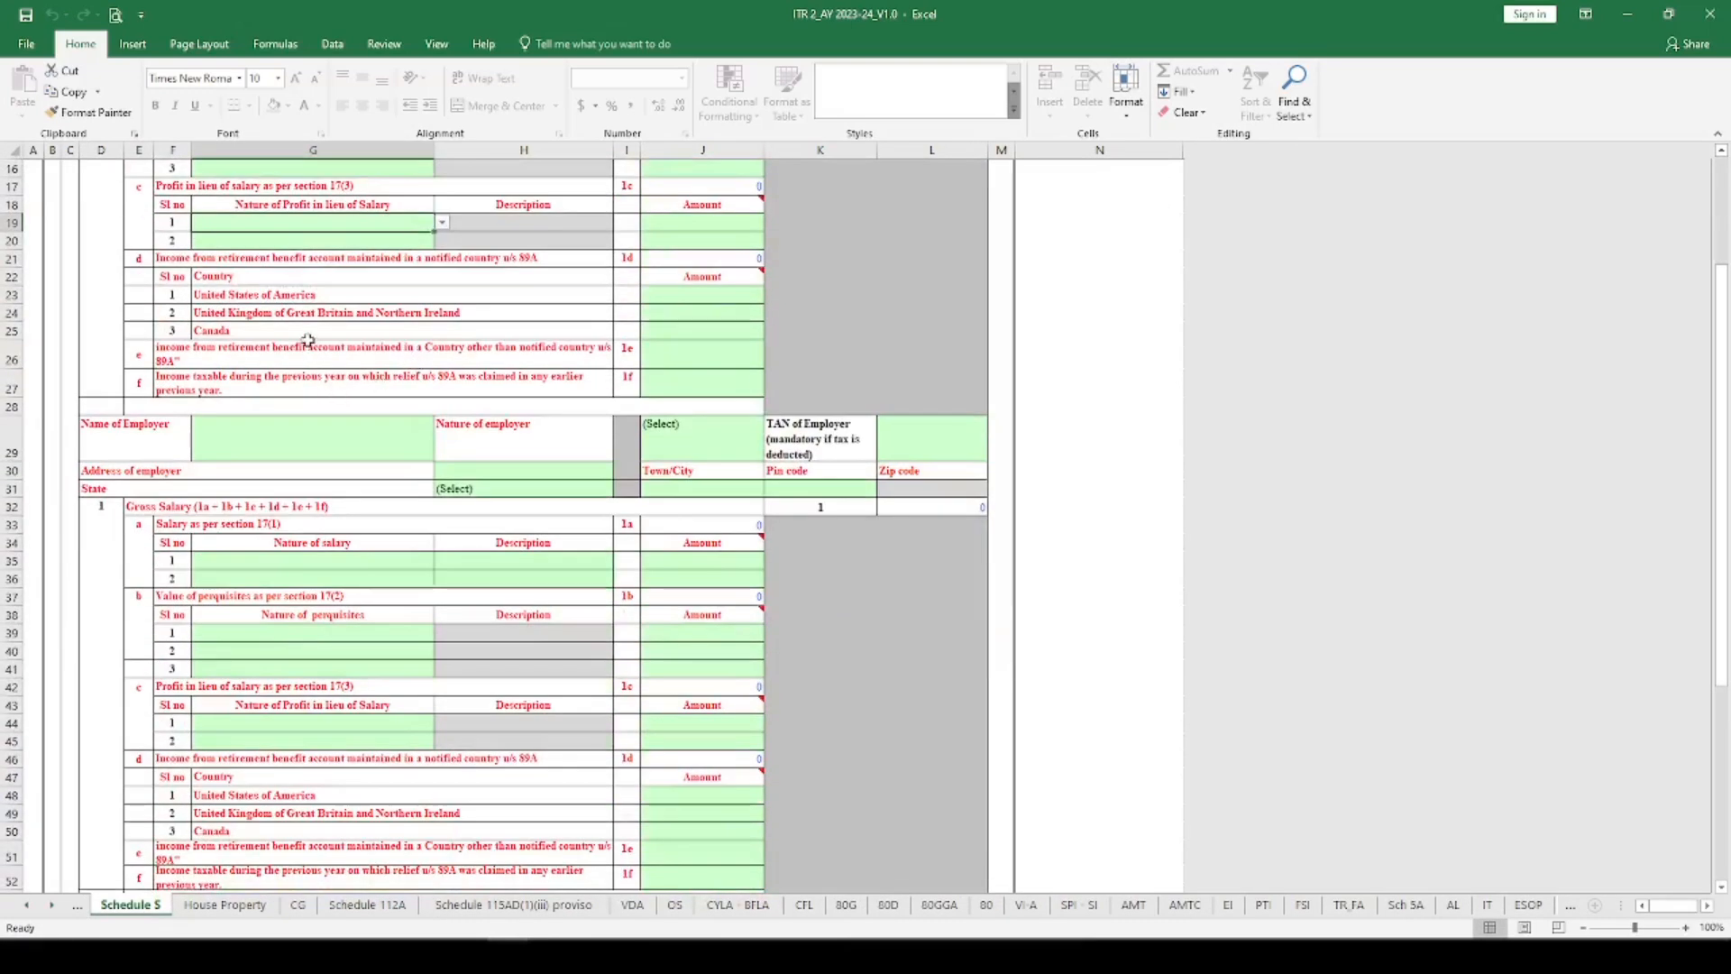
# Step: Examine the exempt allowance options under section 10 and the standard deduction u/s 16(ia) in Schedule S
pyautogui.scroll(-6, 351, 361)
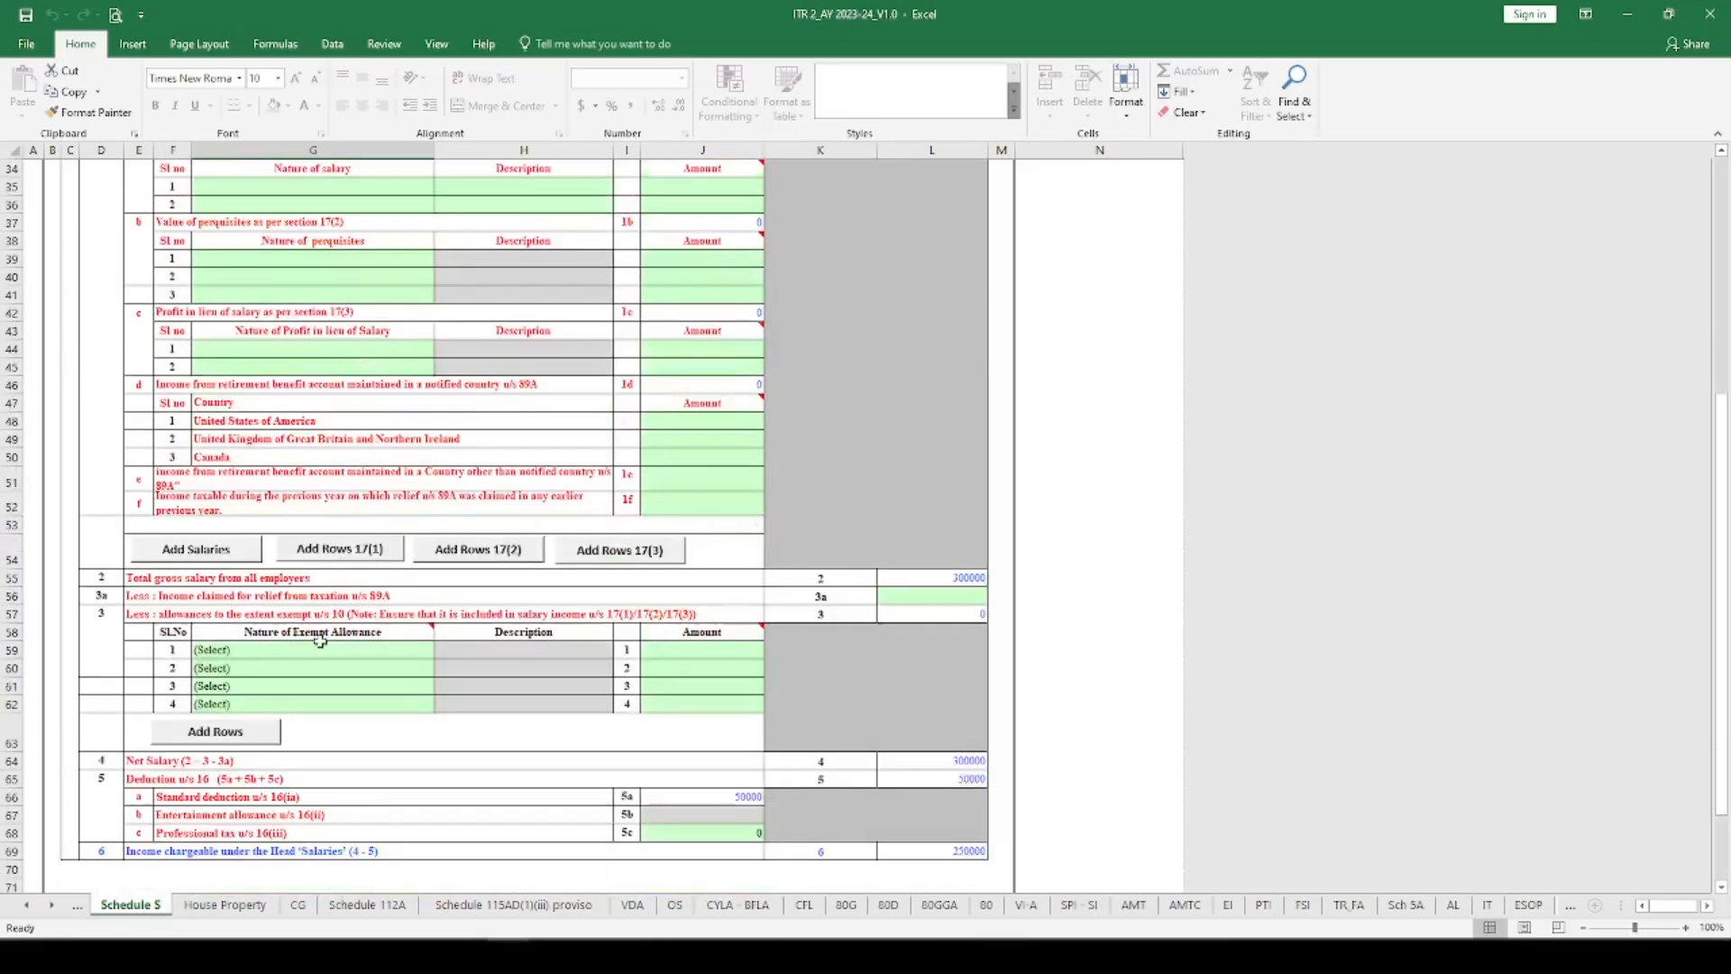
pyautogui.click(369, 650)
pyautogui.click(443, 651)
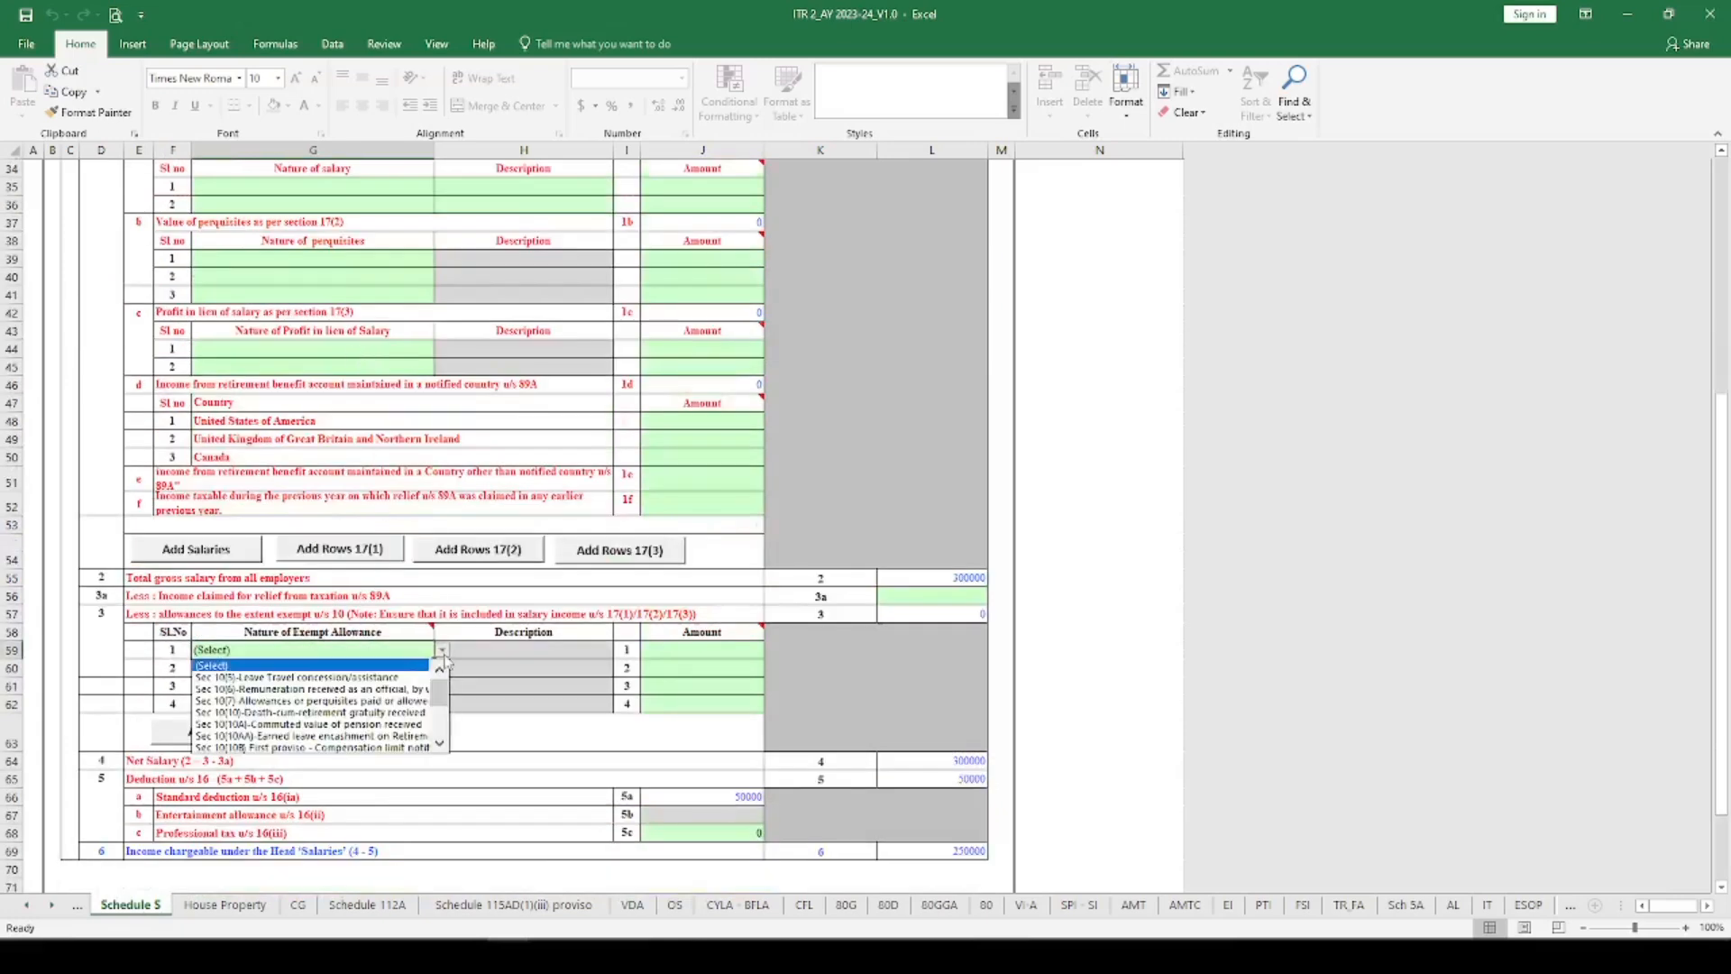
pyautogui.scroll(-4, 441, 741)
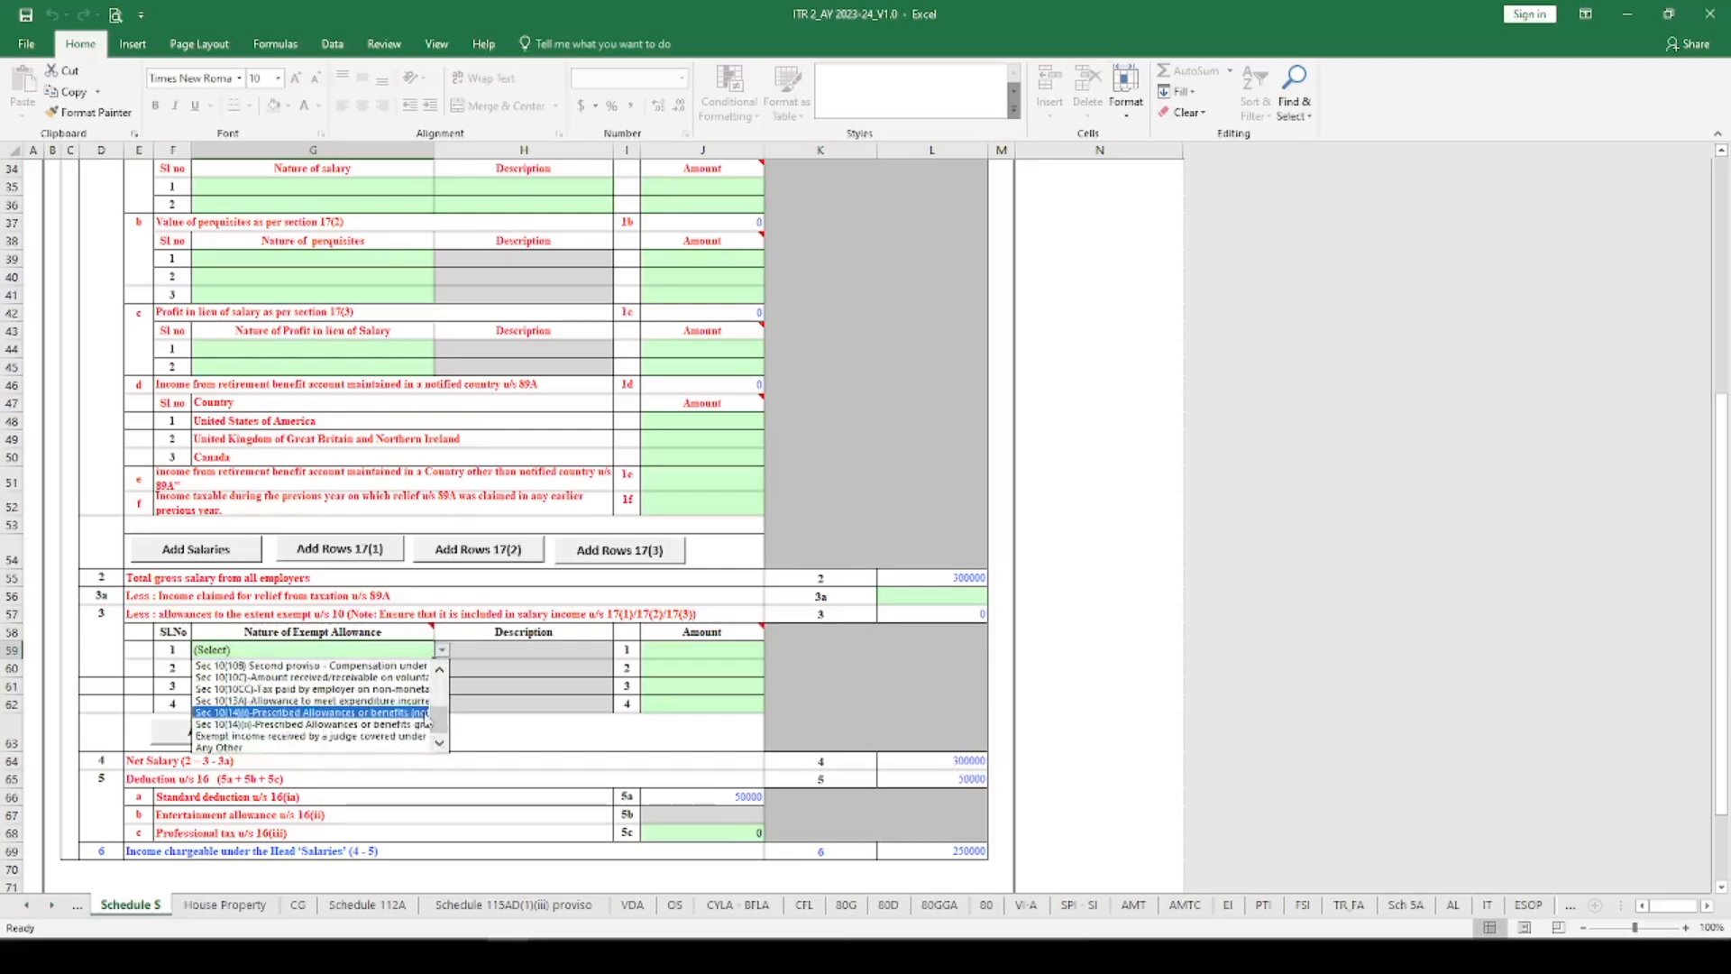
pyautogui.click(519, 649)
pyautogui.scroll(-4, 517, 570)
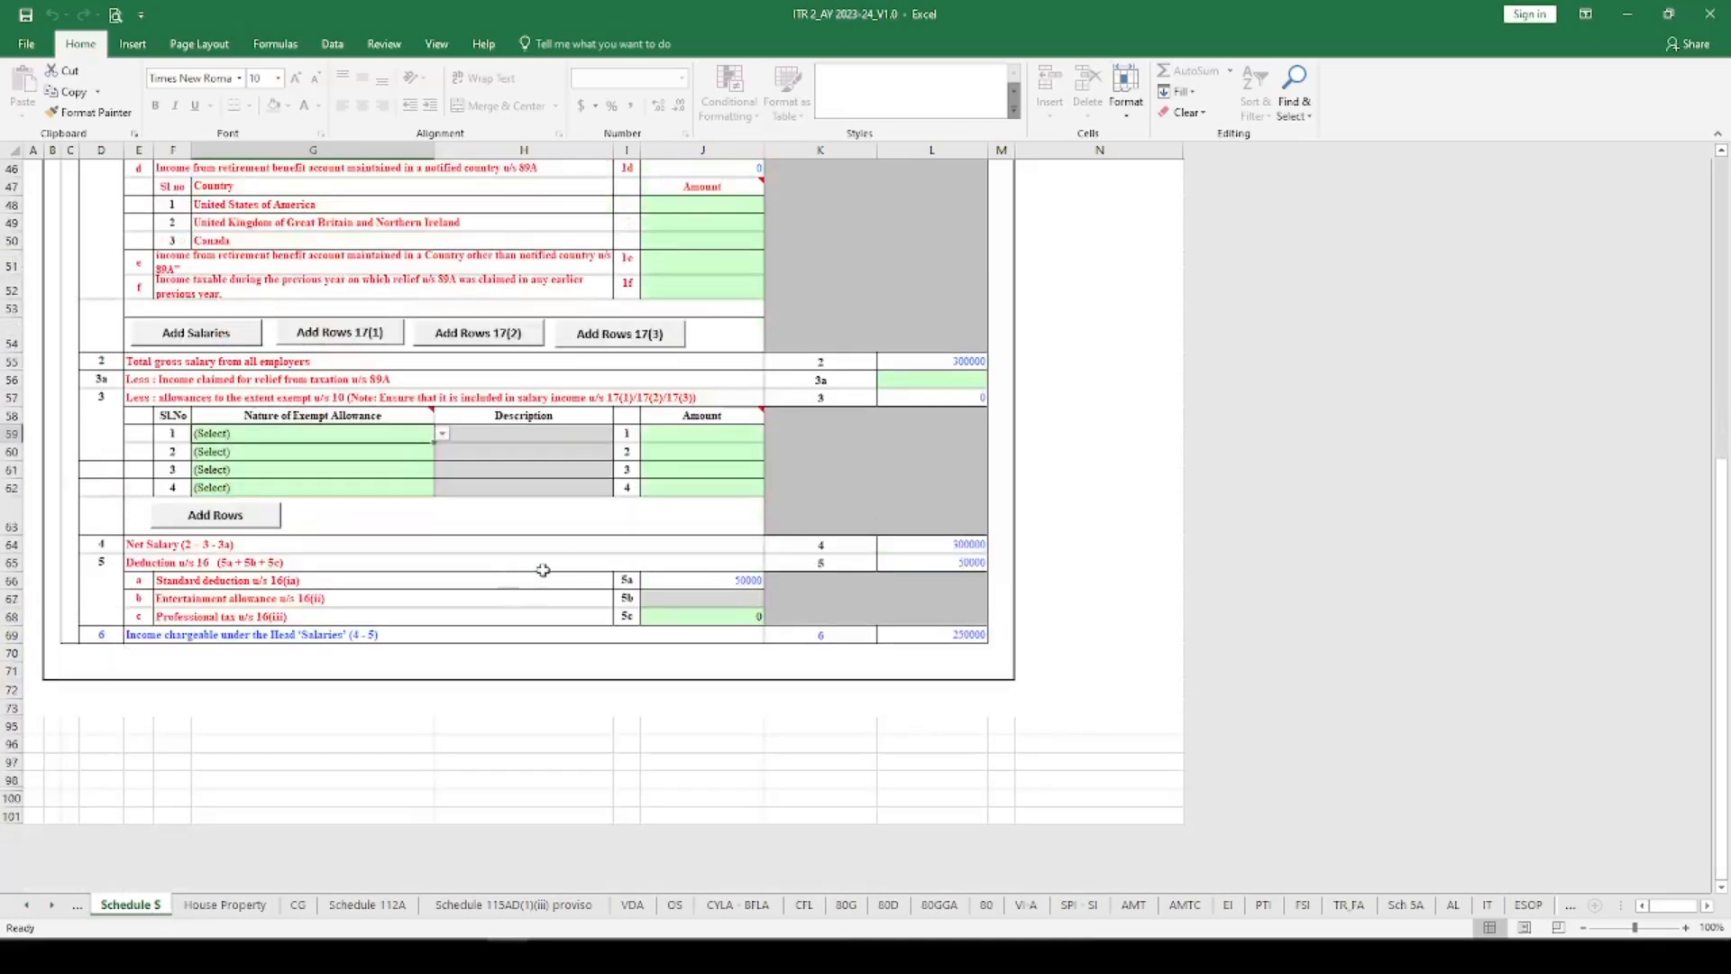
pyautogui.click(708, 580)
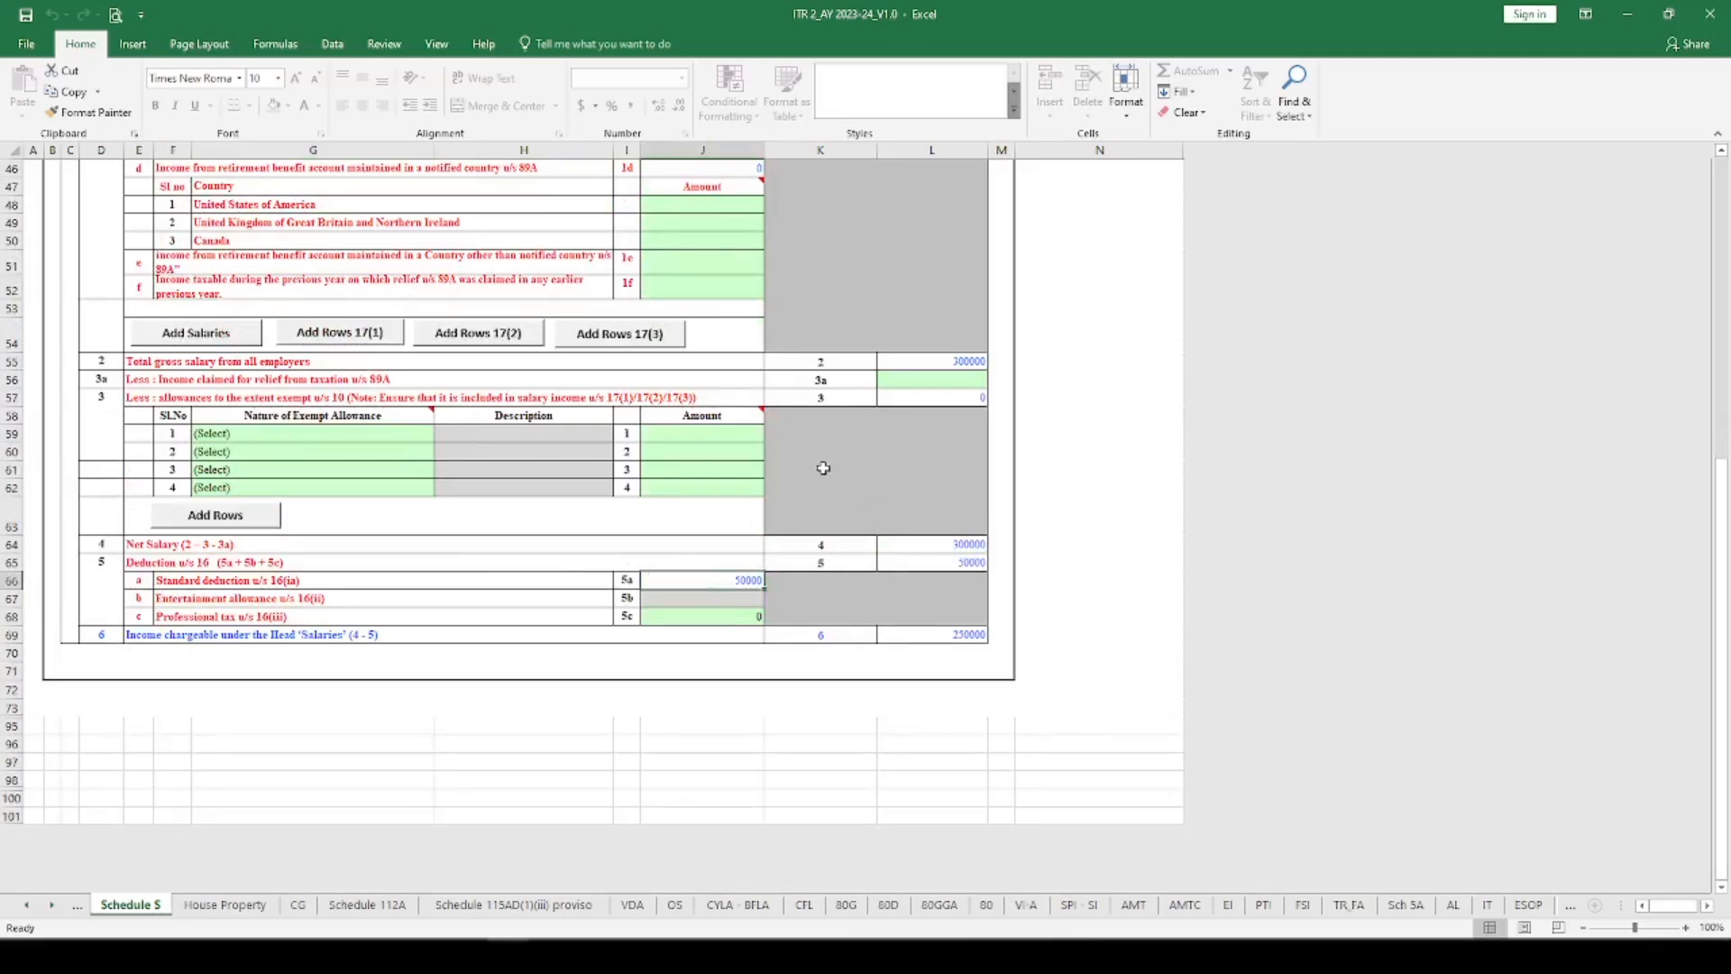
# Step: Validate the Schedule S sheet and dismiss the alert
pyautogui.scroll(15, 823, 490)
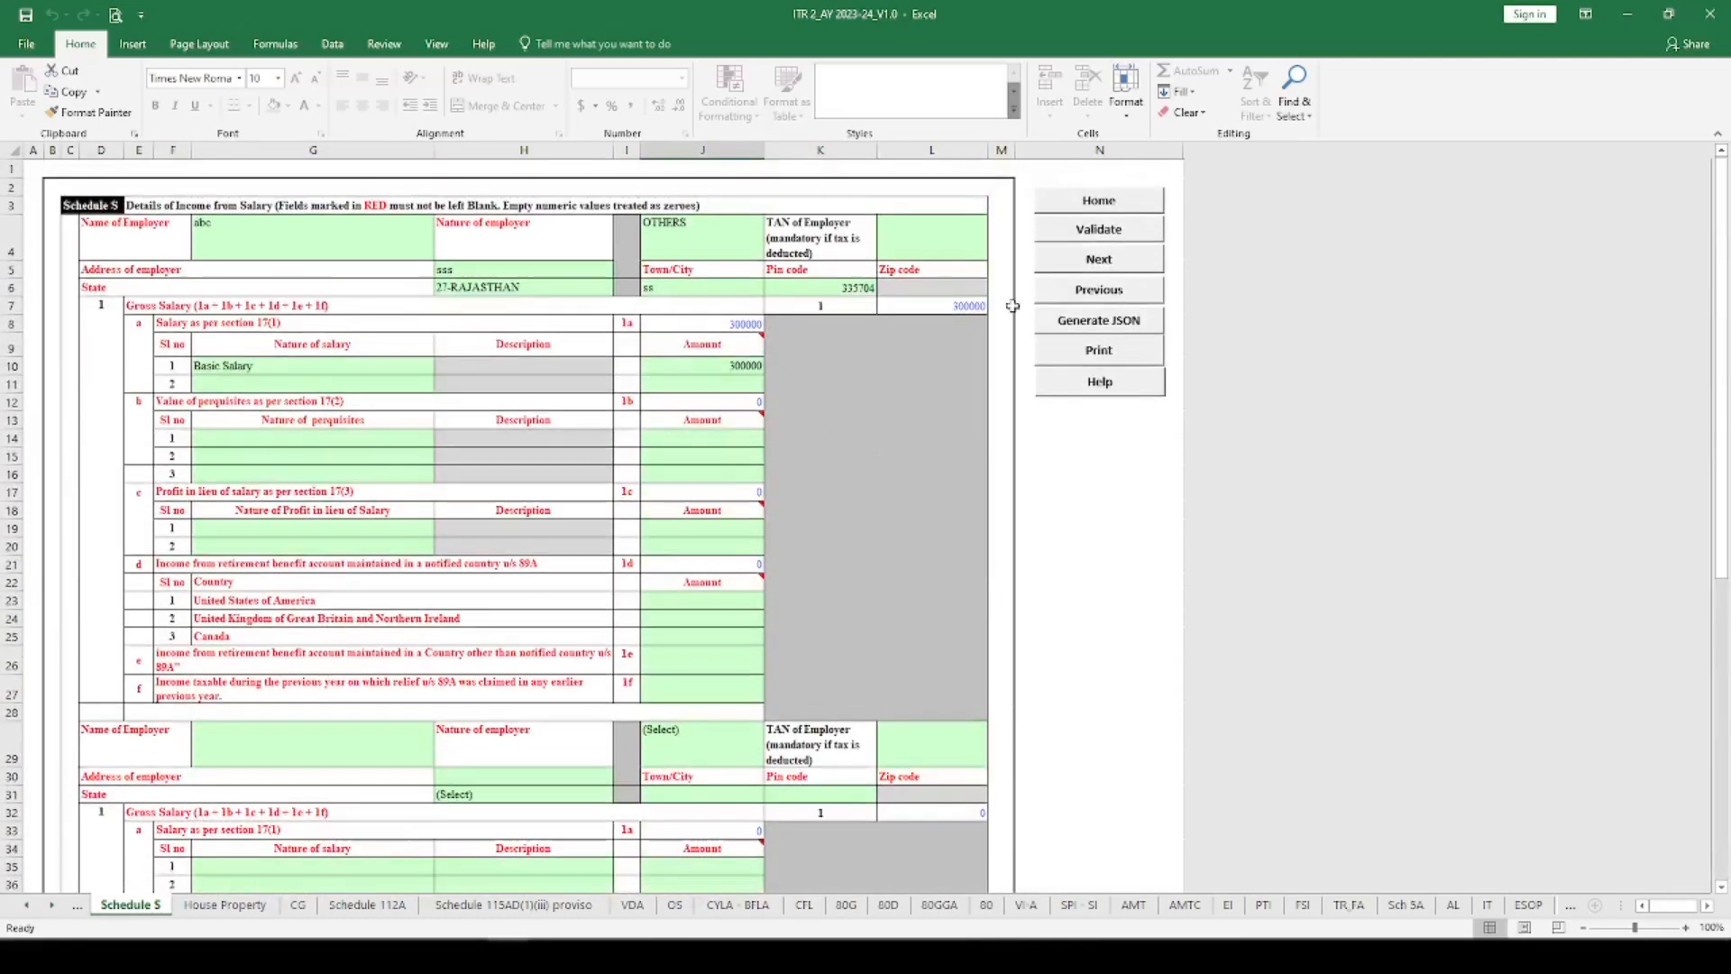
pyautogui.click(1098, 232)
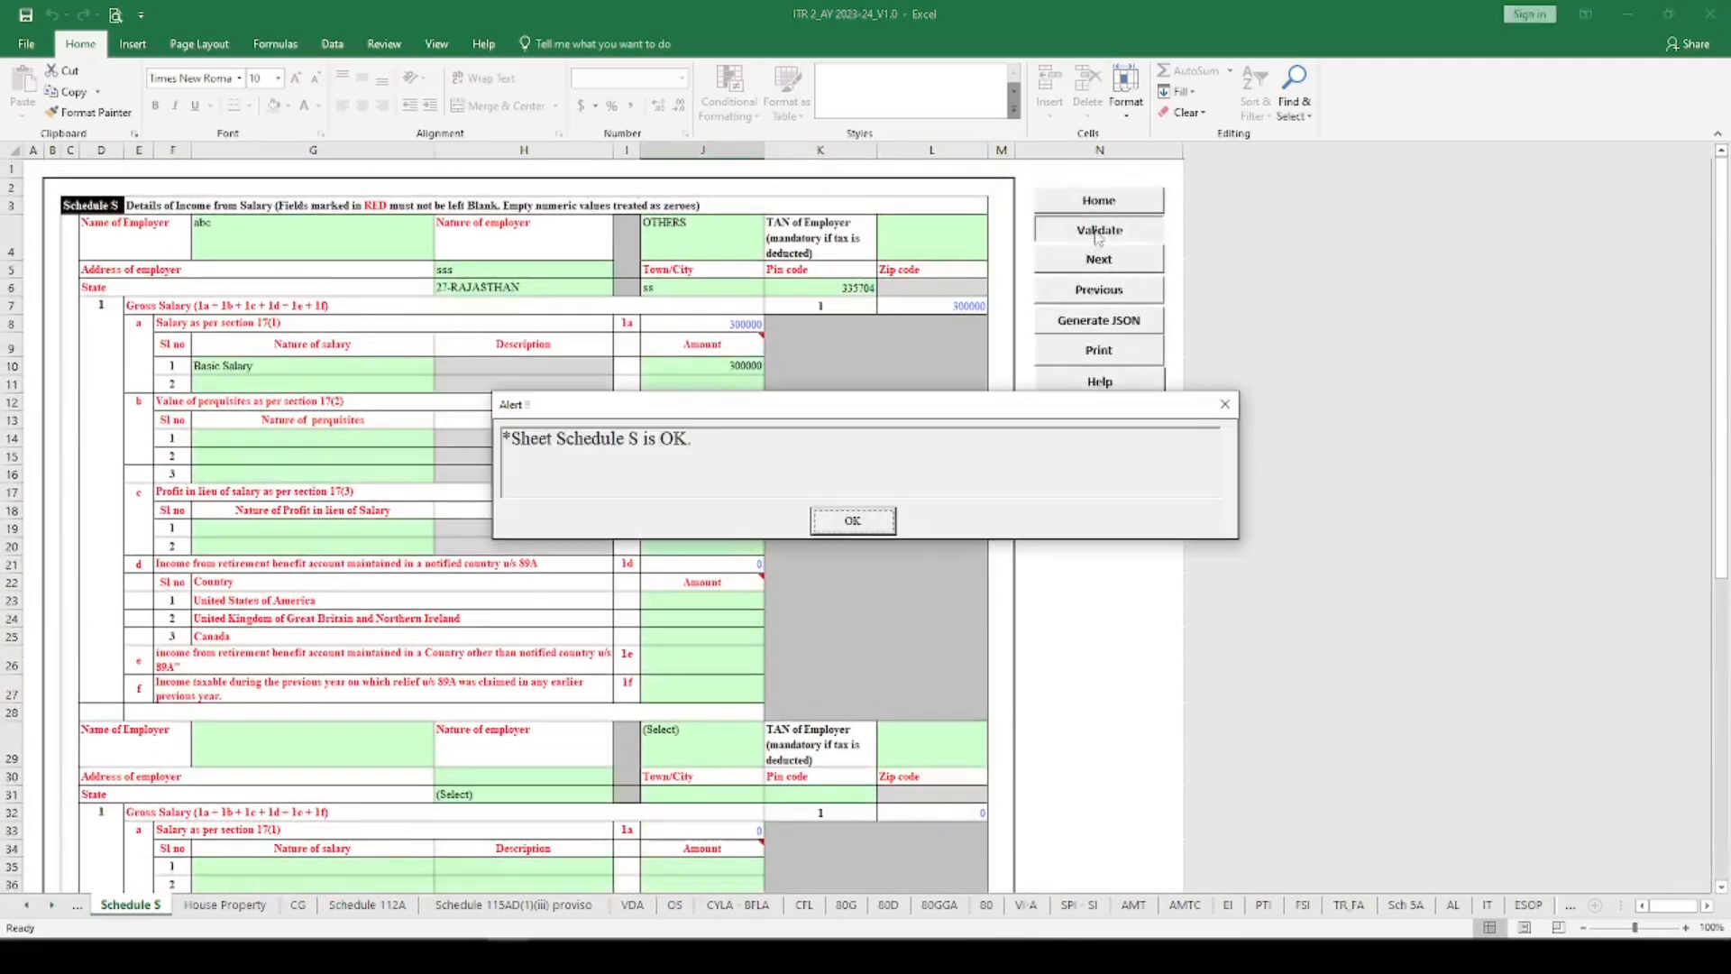
pyautogui.click(852, 522)
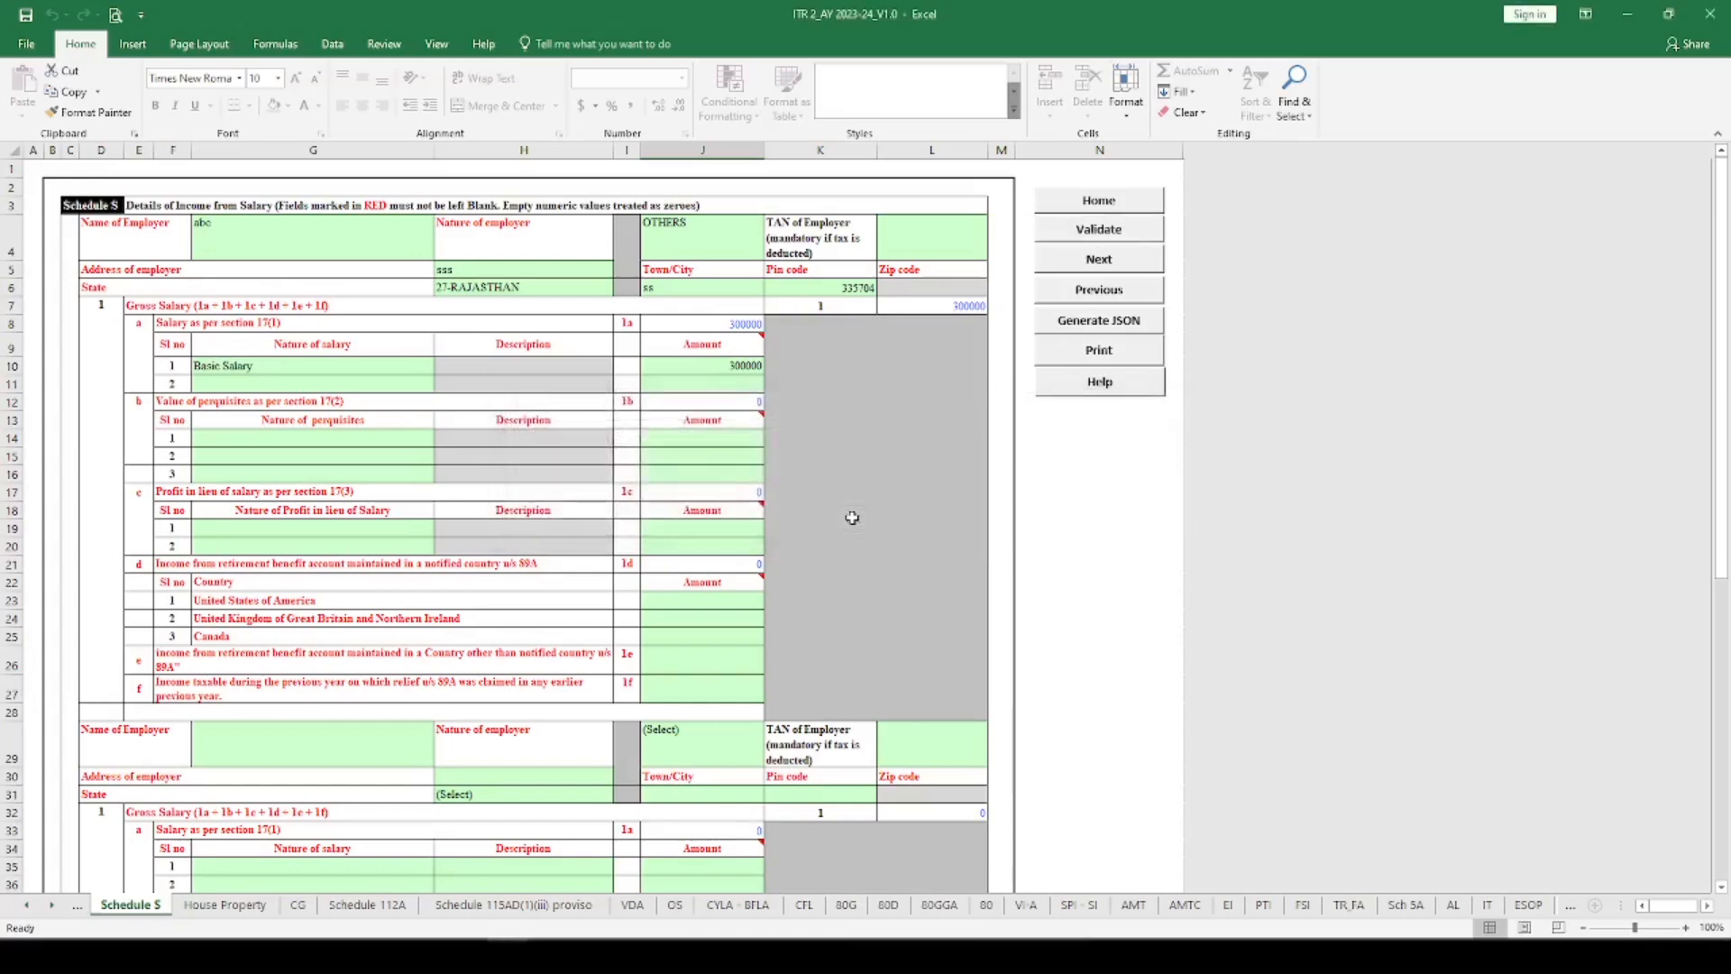
# Step: In the House Property schedule, fill in the first property's address and town/city
pyautogui.click(238, 910)
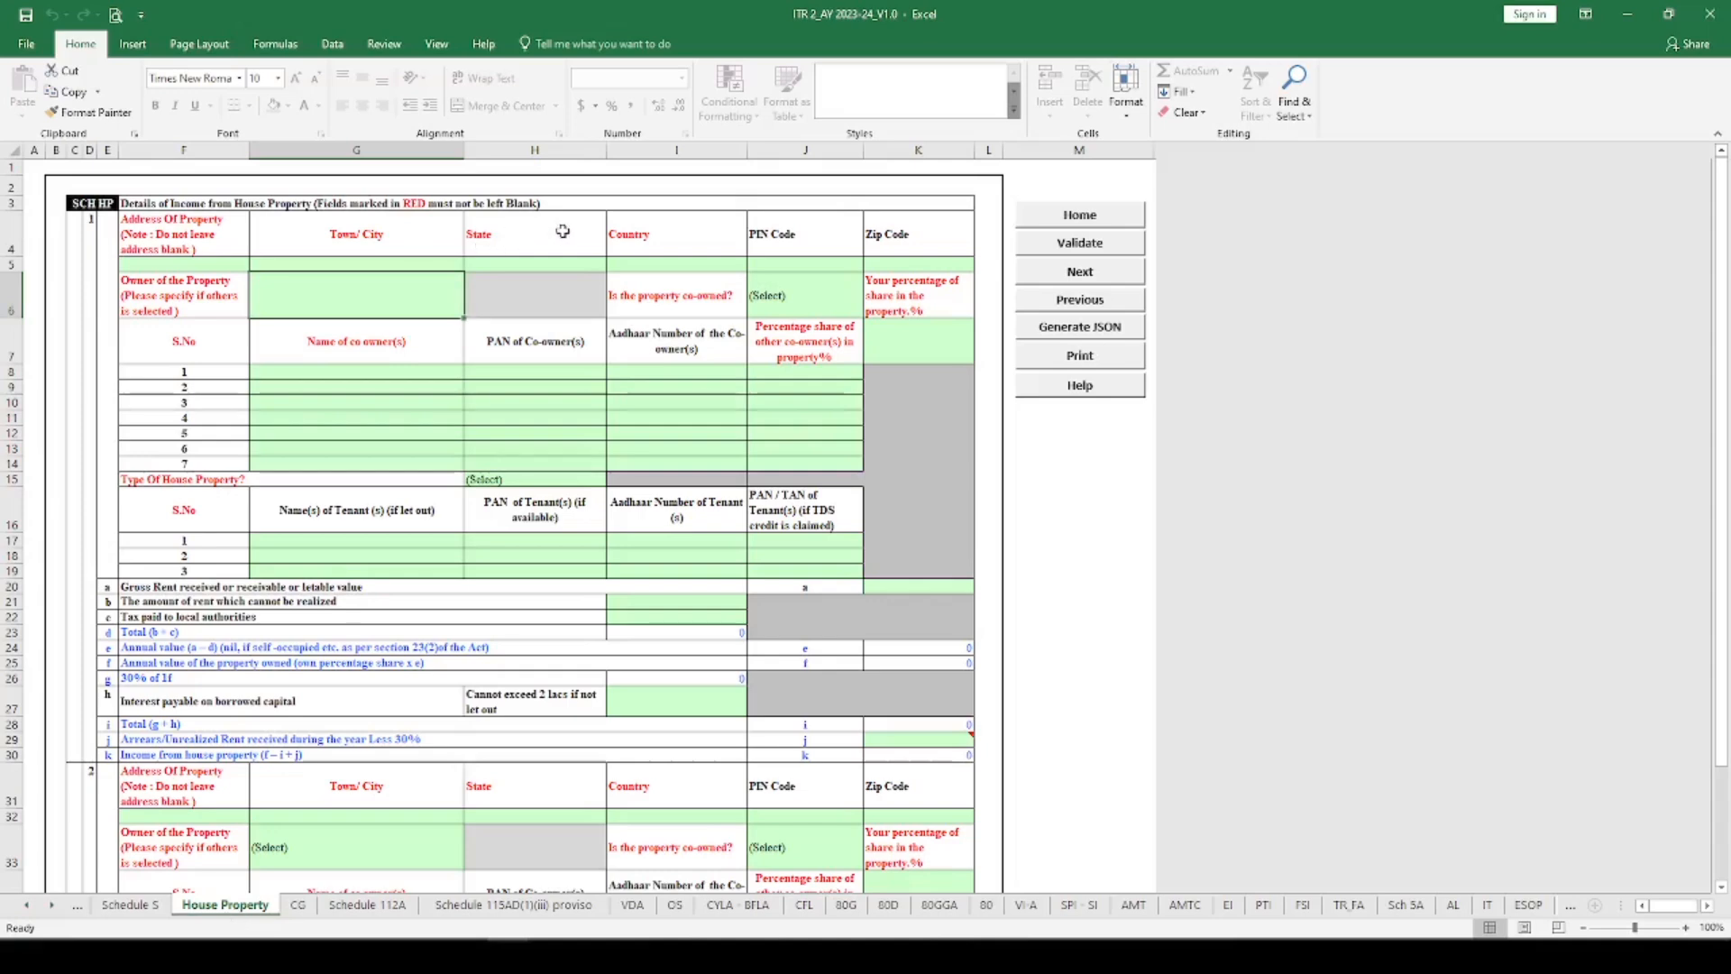
pyautogui.click(207, 264)
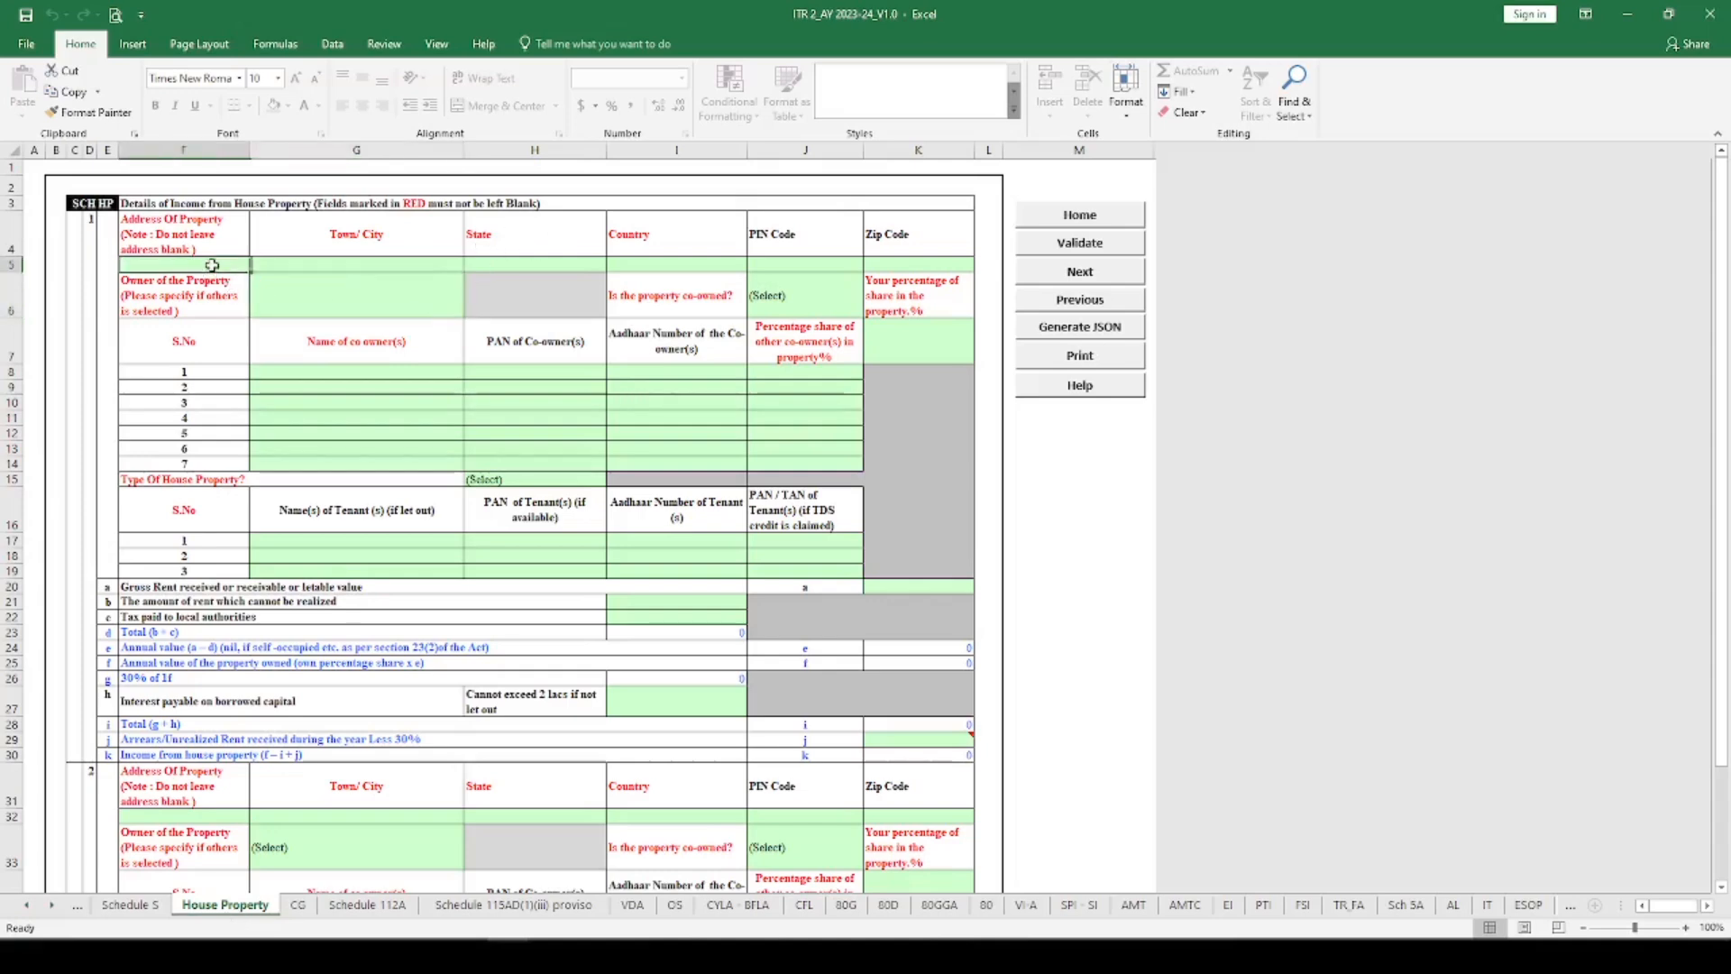
pyautogui.write('ddd')
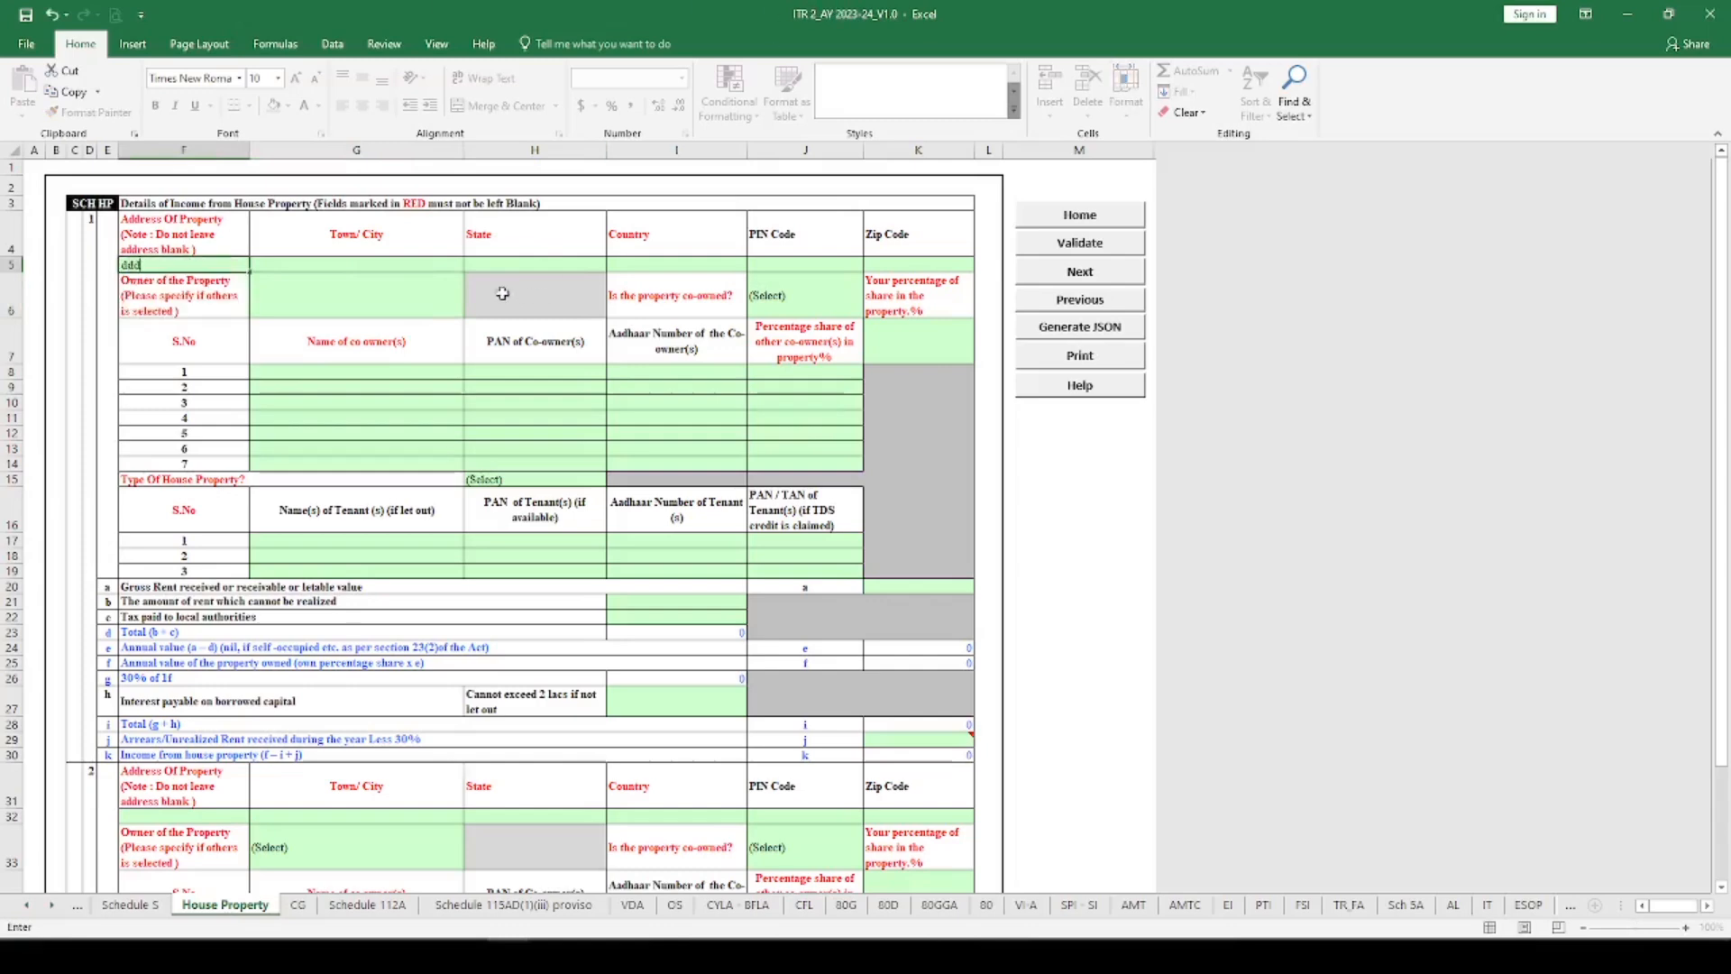
pyautogui.click(367, 264)
pyautogui.write('dd')
# Step: Set the first property's state to 27-RAJASTHAN and fill in its postal PIN code
pyautogui.click(514, 263)
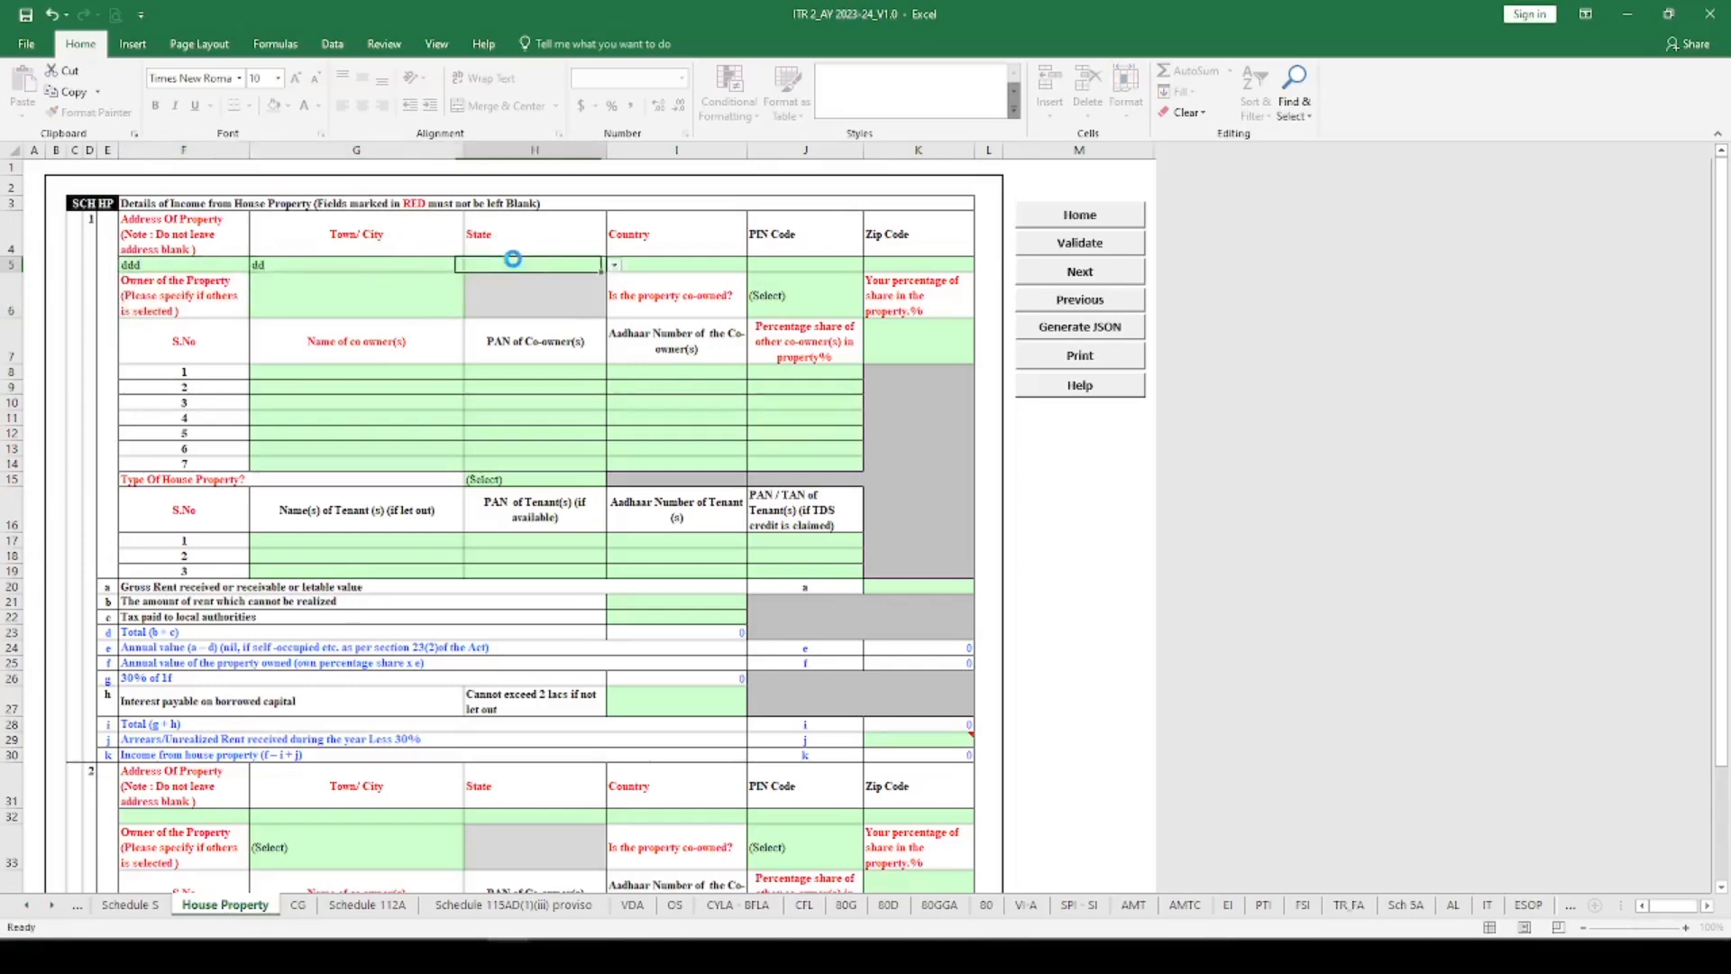
pyautogui.click(613, 268)
pyautogui.scroll(-8, 613, 329)
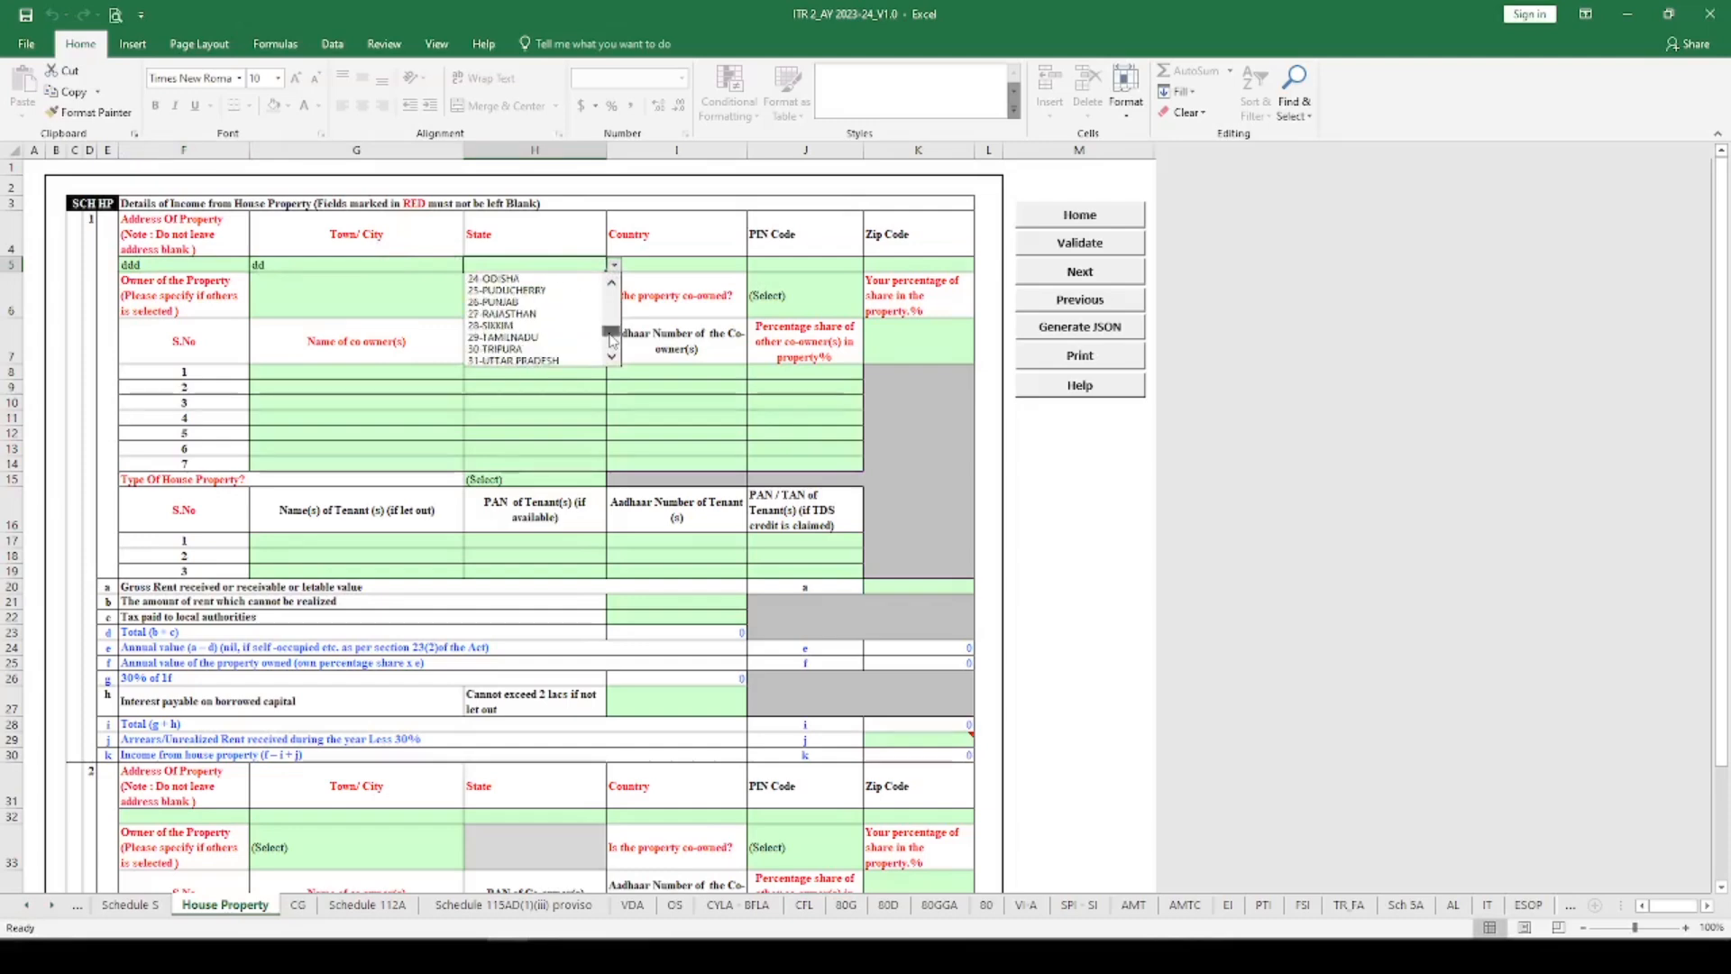
pyautogui.click(528, 315)
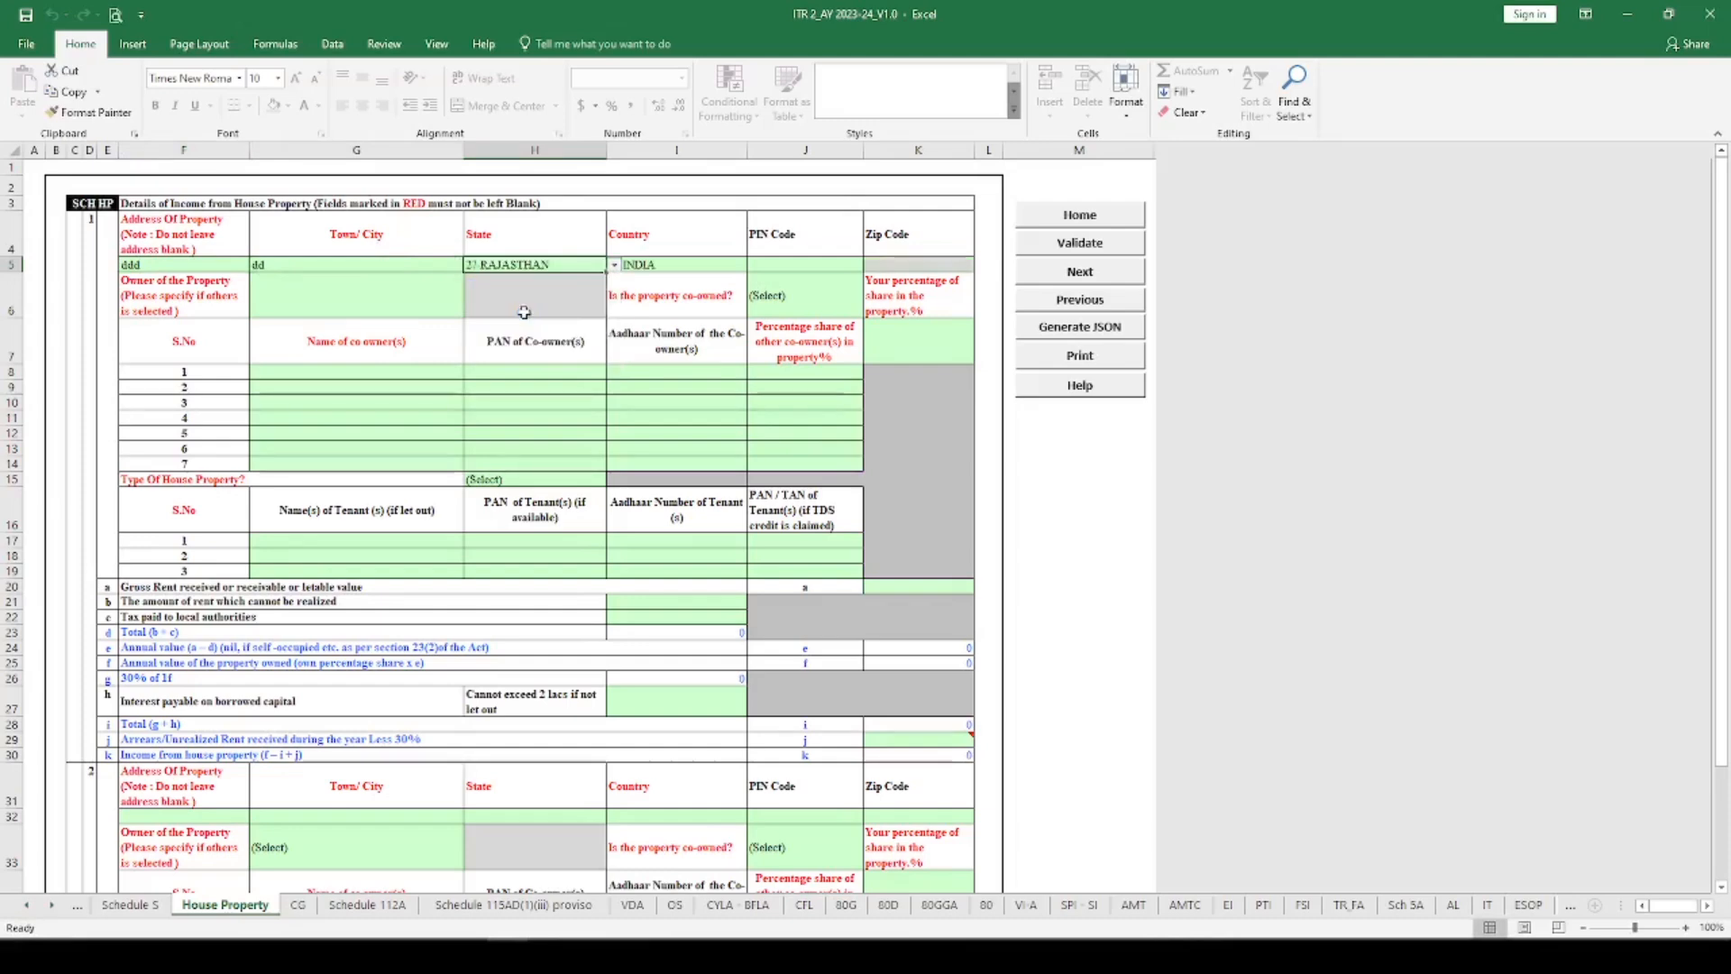
pyautogui.click(787, 264)
pyautogui.write('335704')
pyautogui.press('Return')
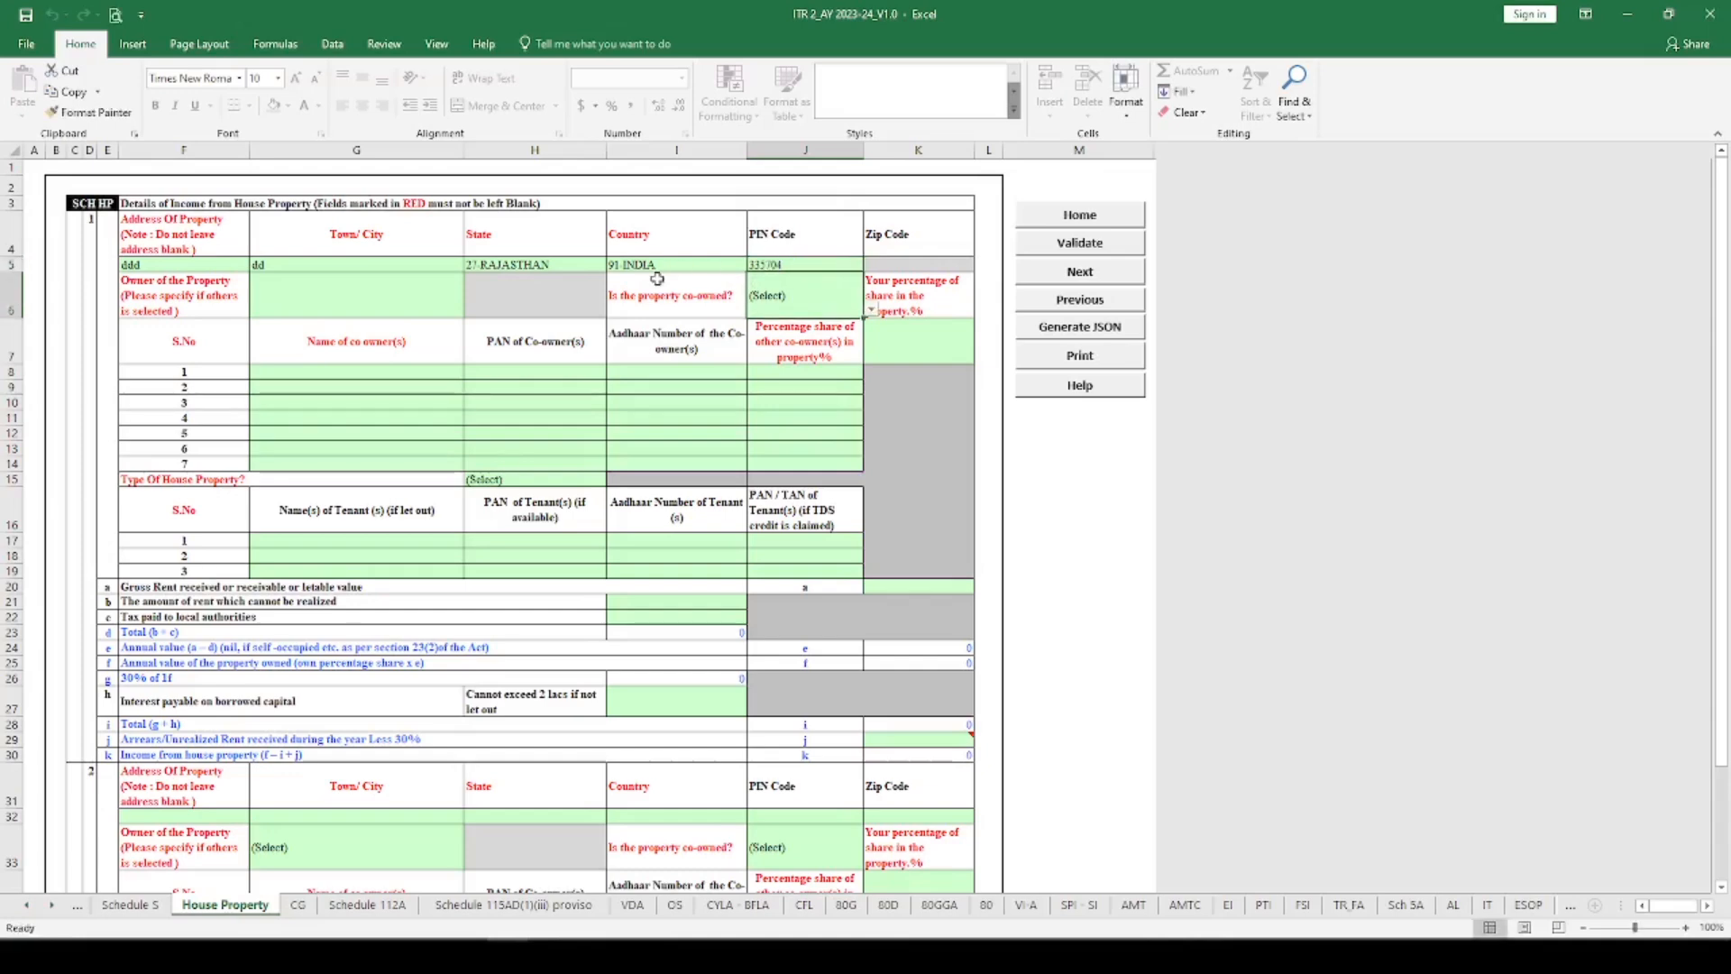
# Step: Set the first property's owner to Self and mark the property as not co-owned
pyautogui.click(344, 288)
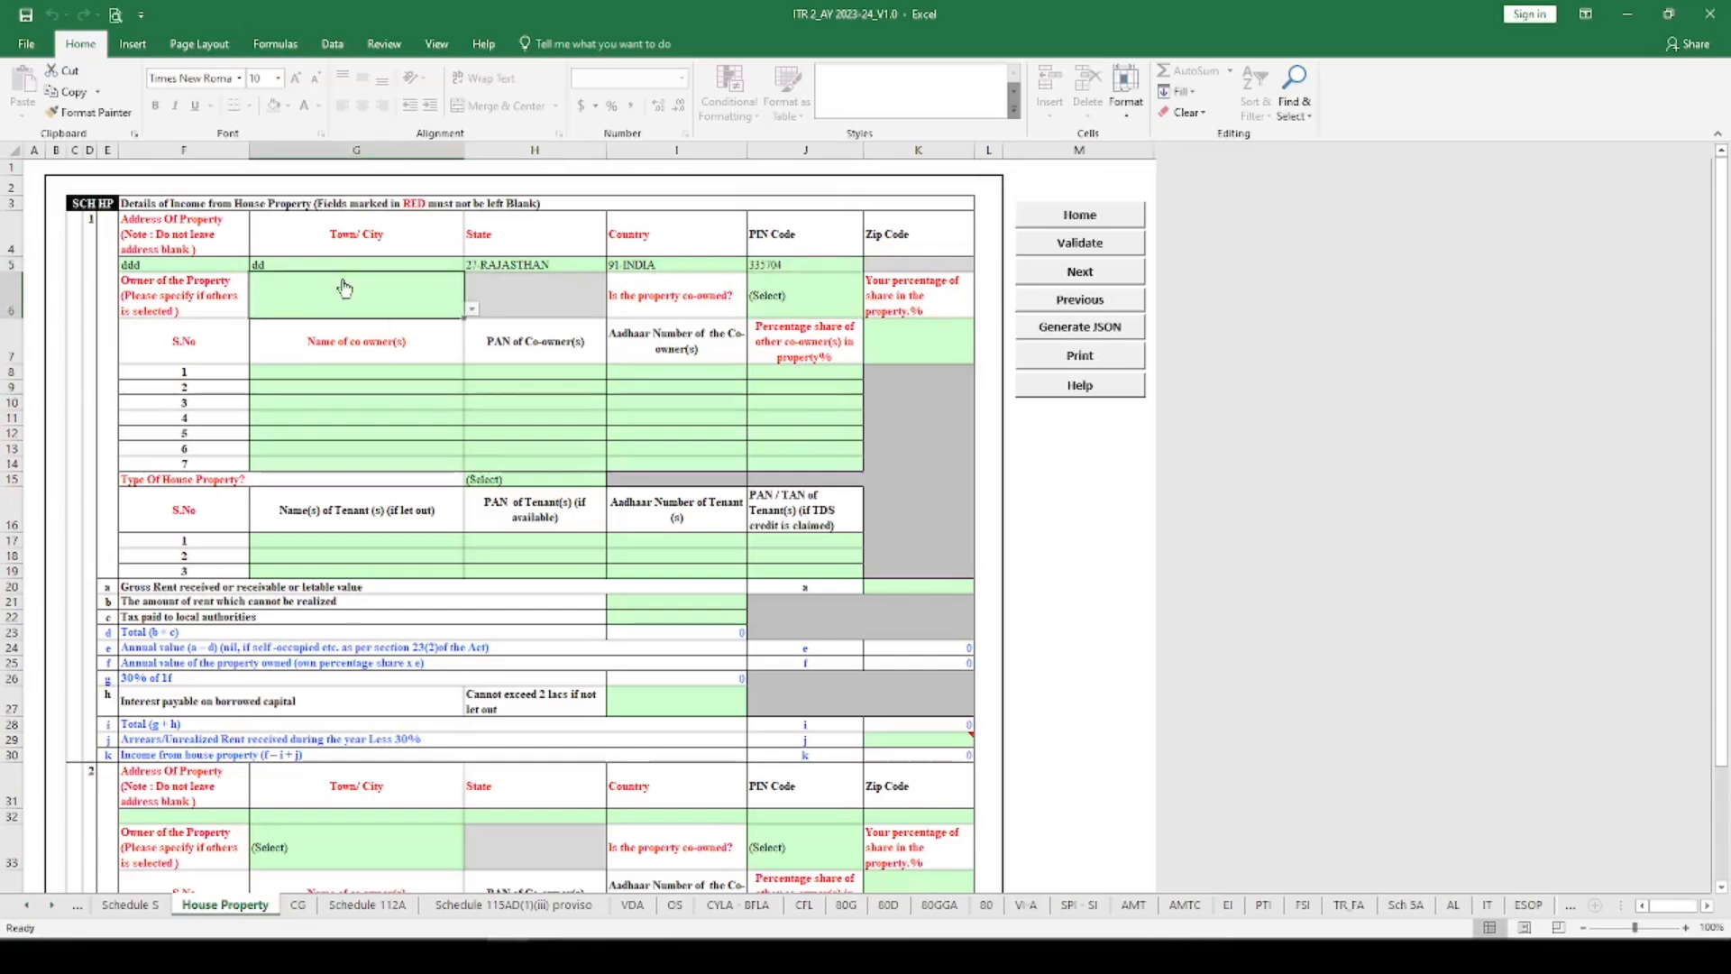
pyautogui.click(472, 309)
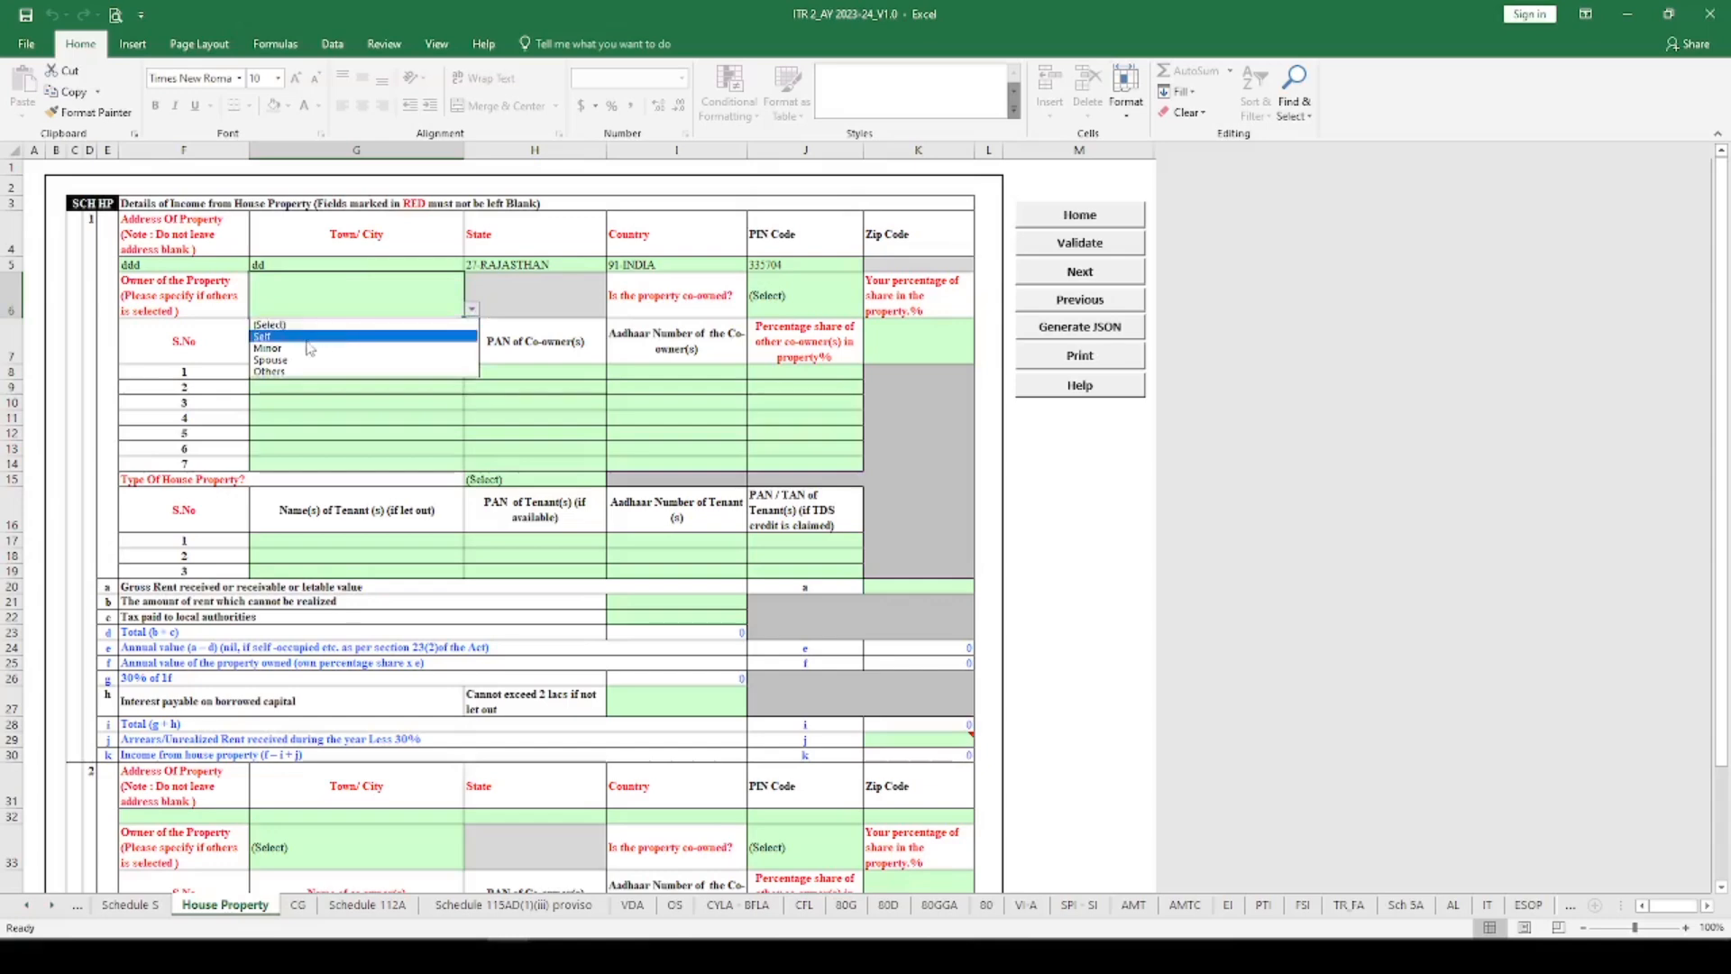
pyautogui.click(467, 335)
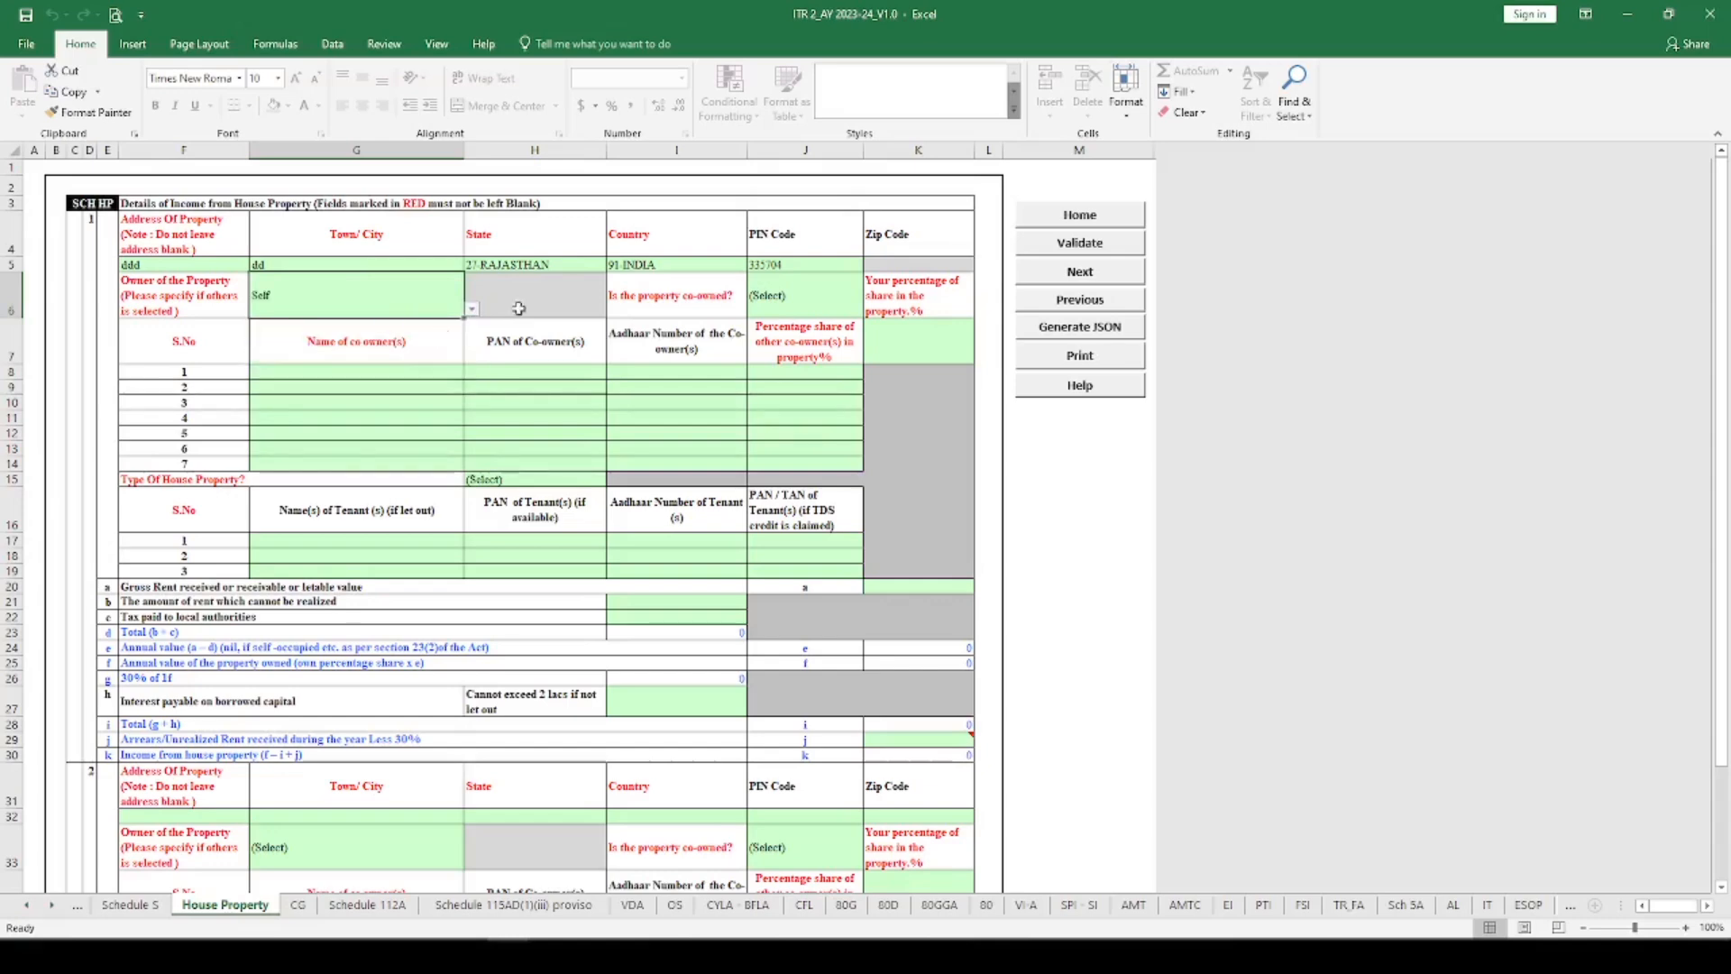
pyautogui.click(779, 297)
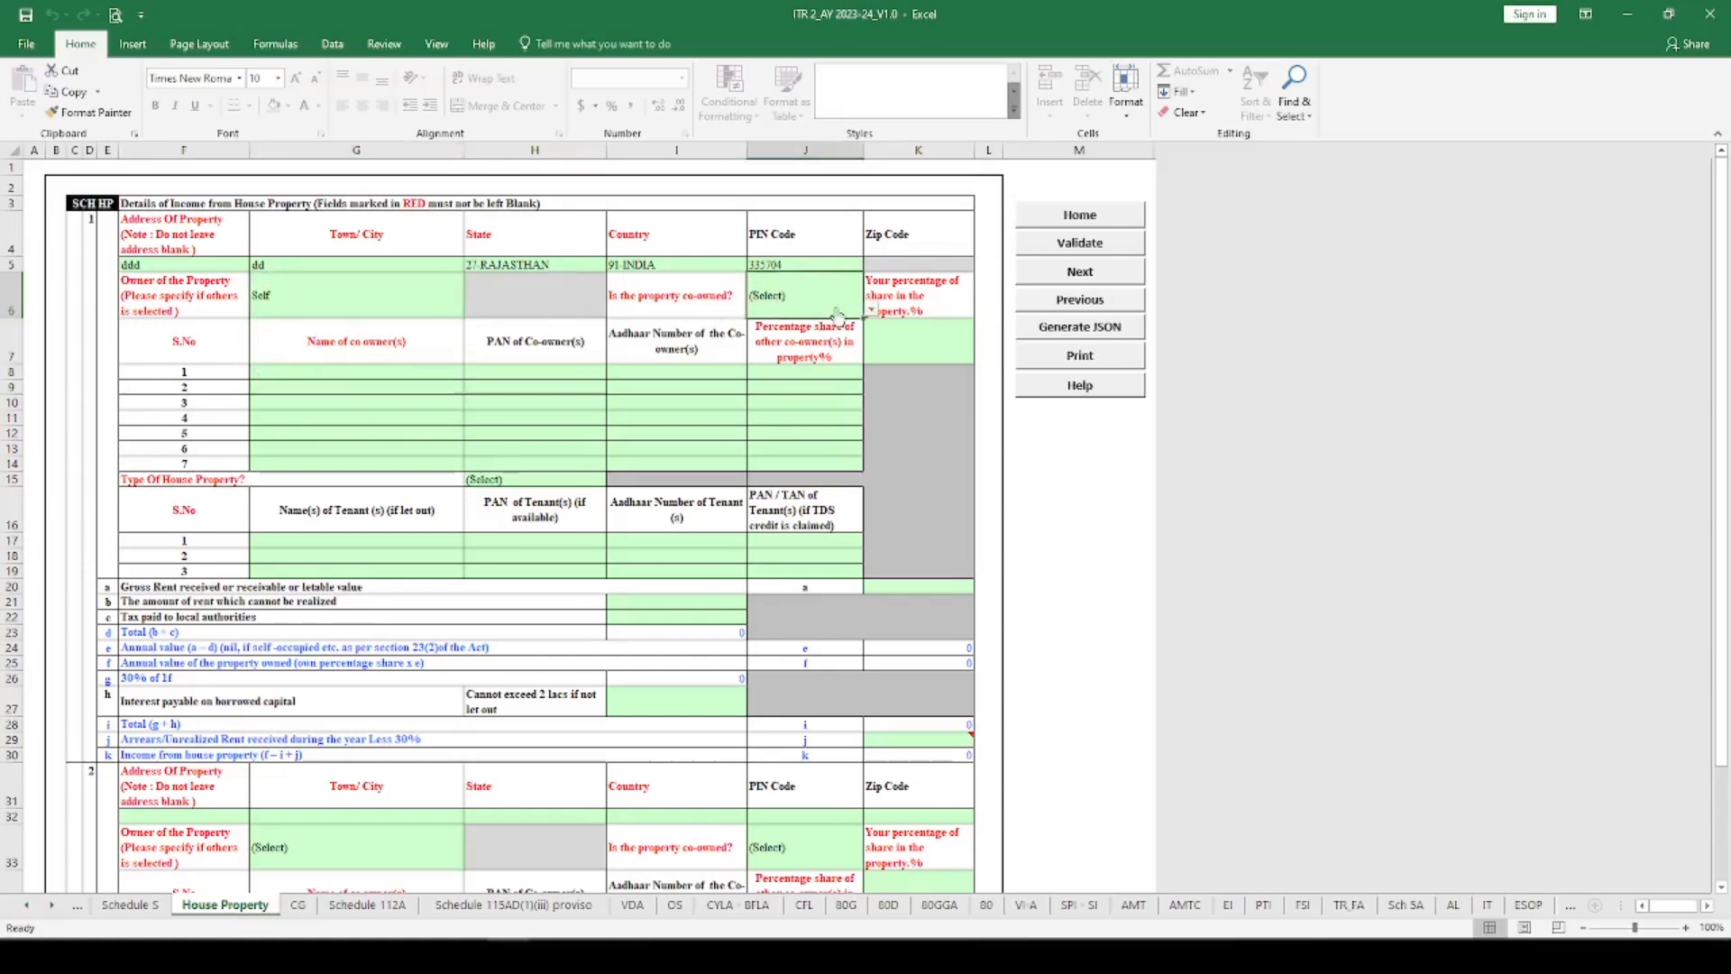
pyautogui.click(871, 310)
pyautogui.click(811, 348)
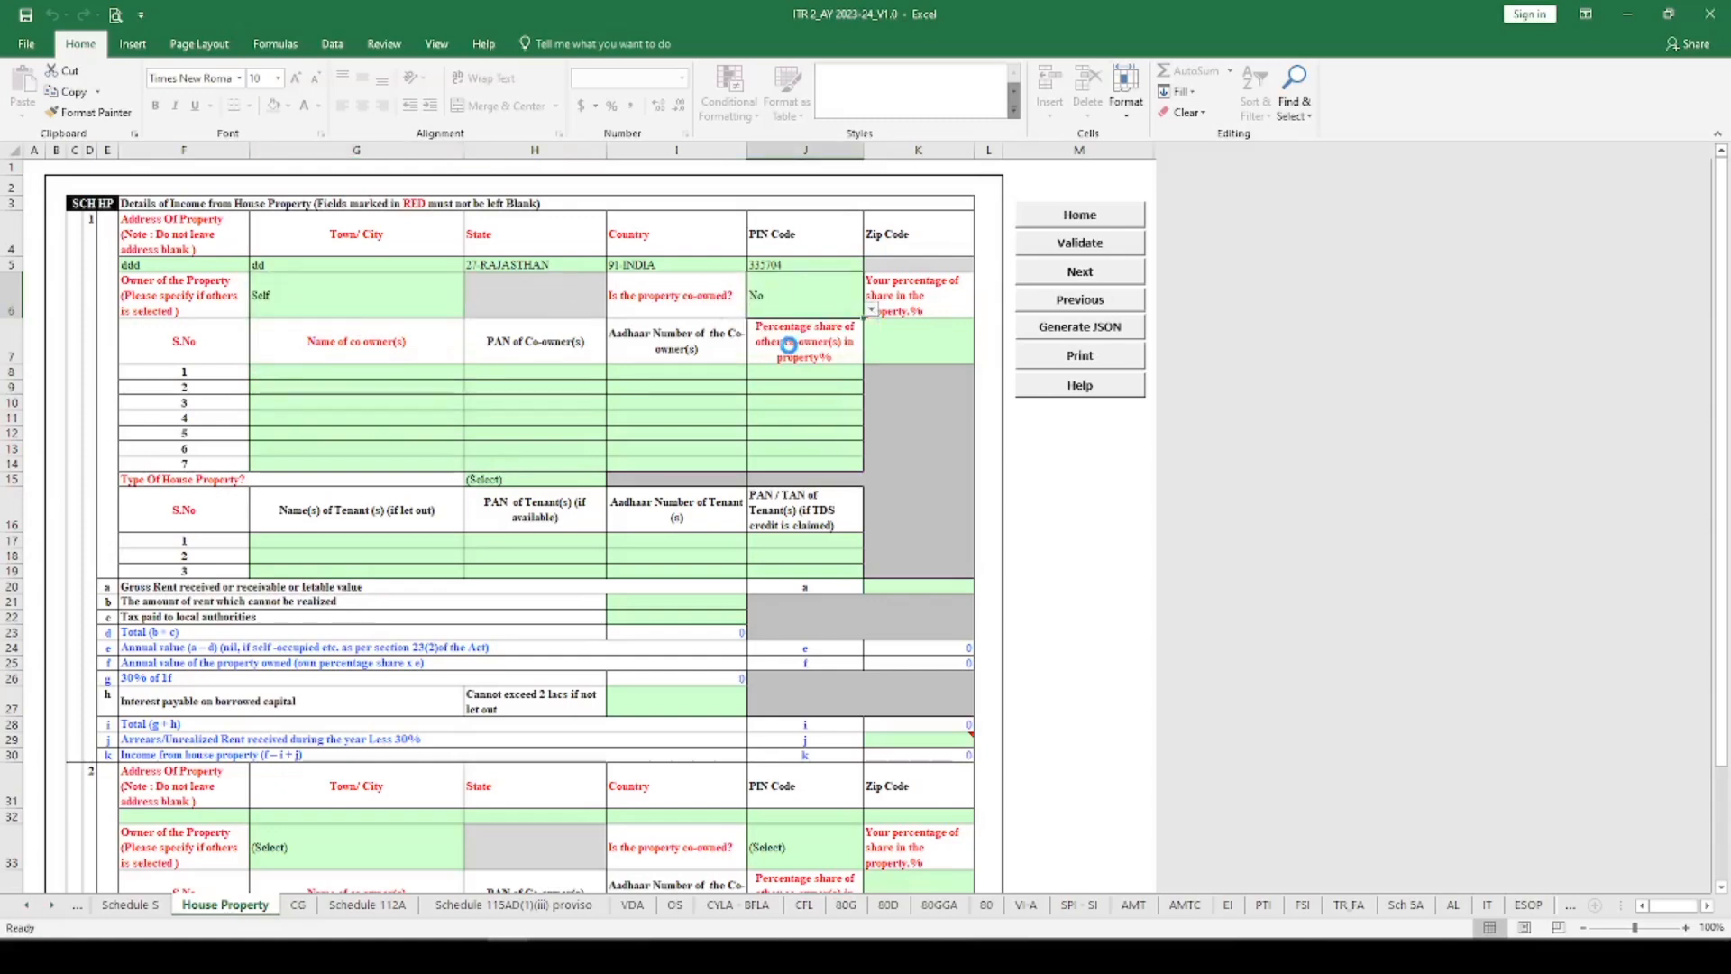
# Step: Set the first property's type of house property to Self Occupied
pyautogui.scroll(-2, 820, 168)
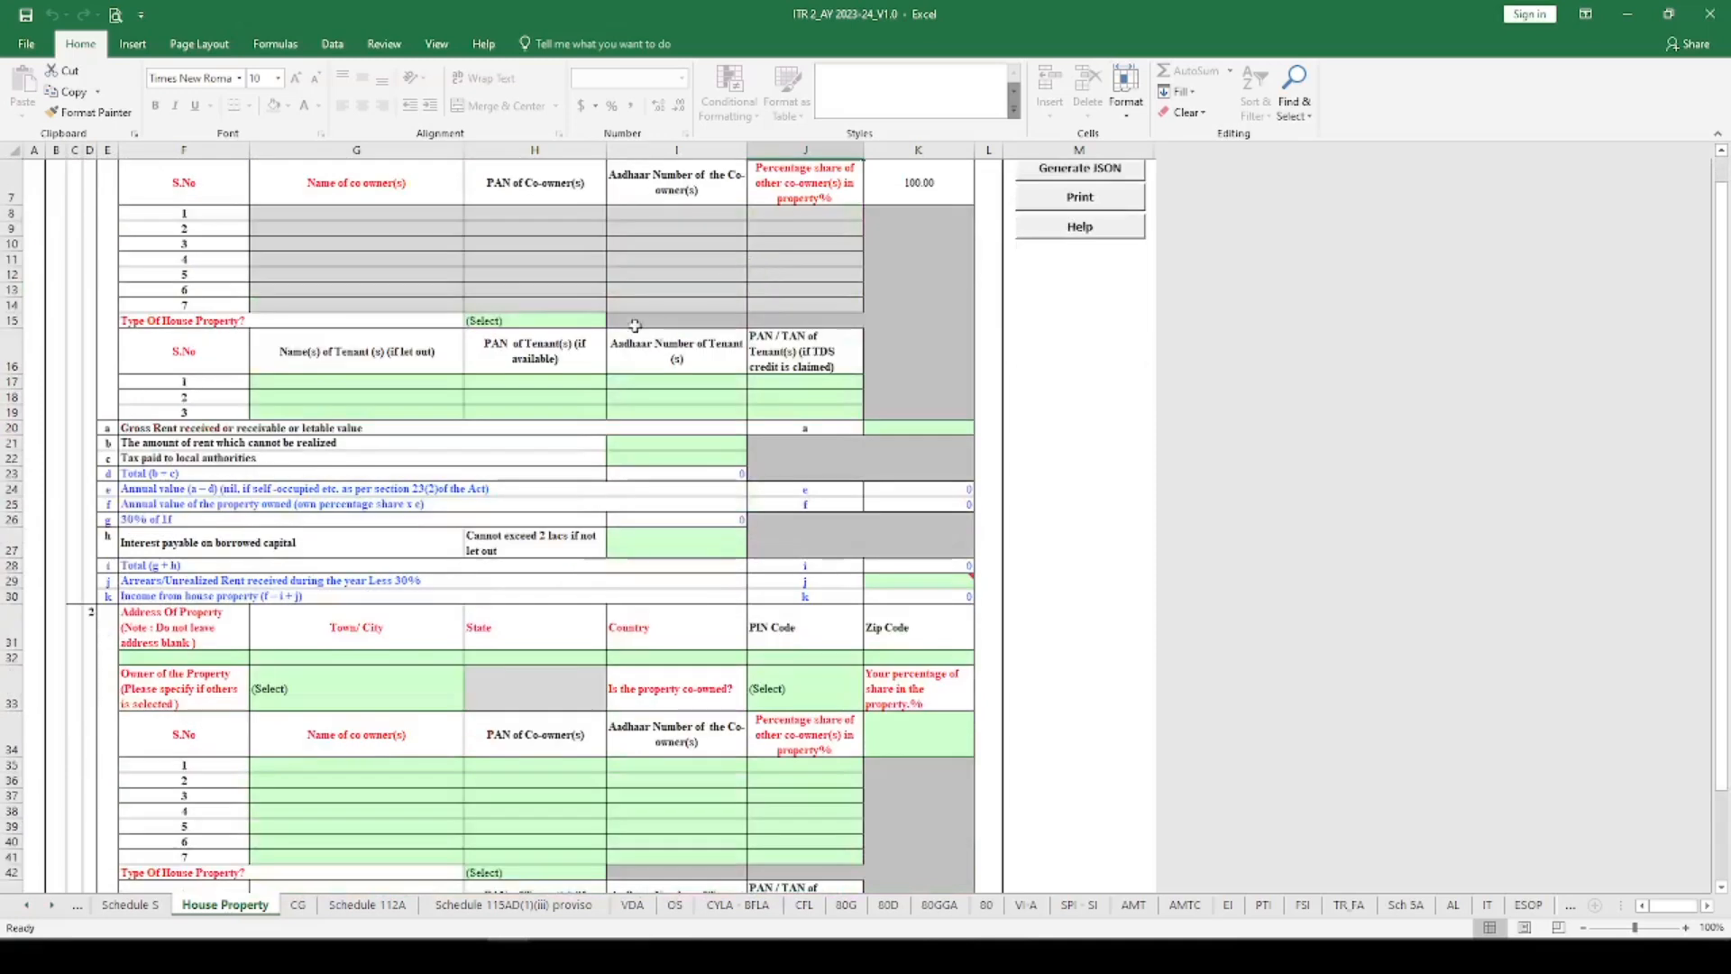
pyautogui.click(539, 321)
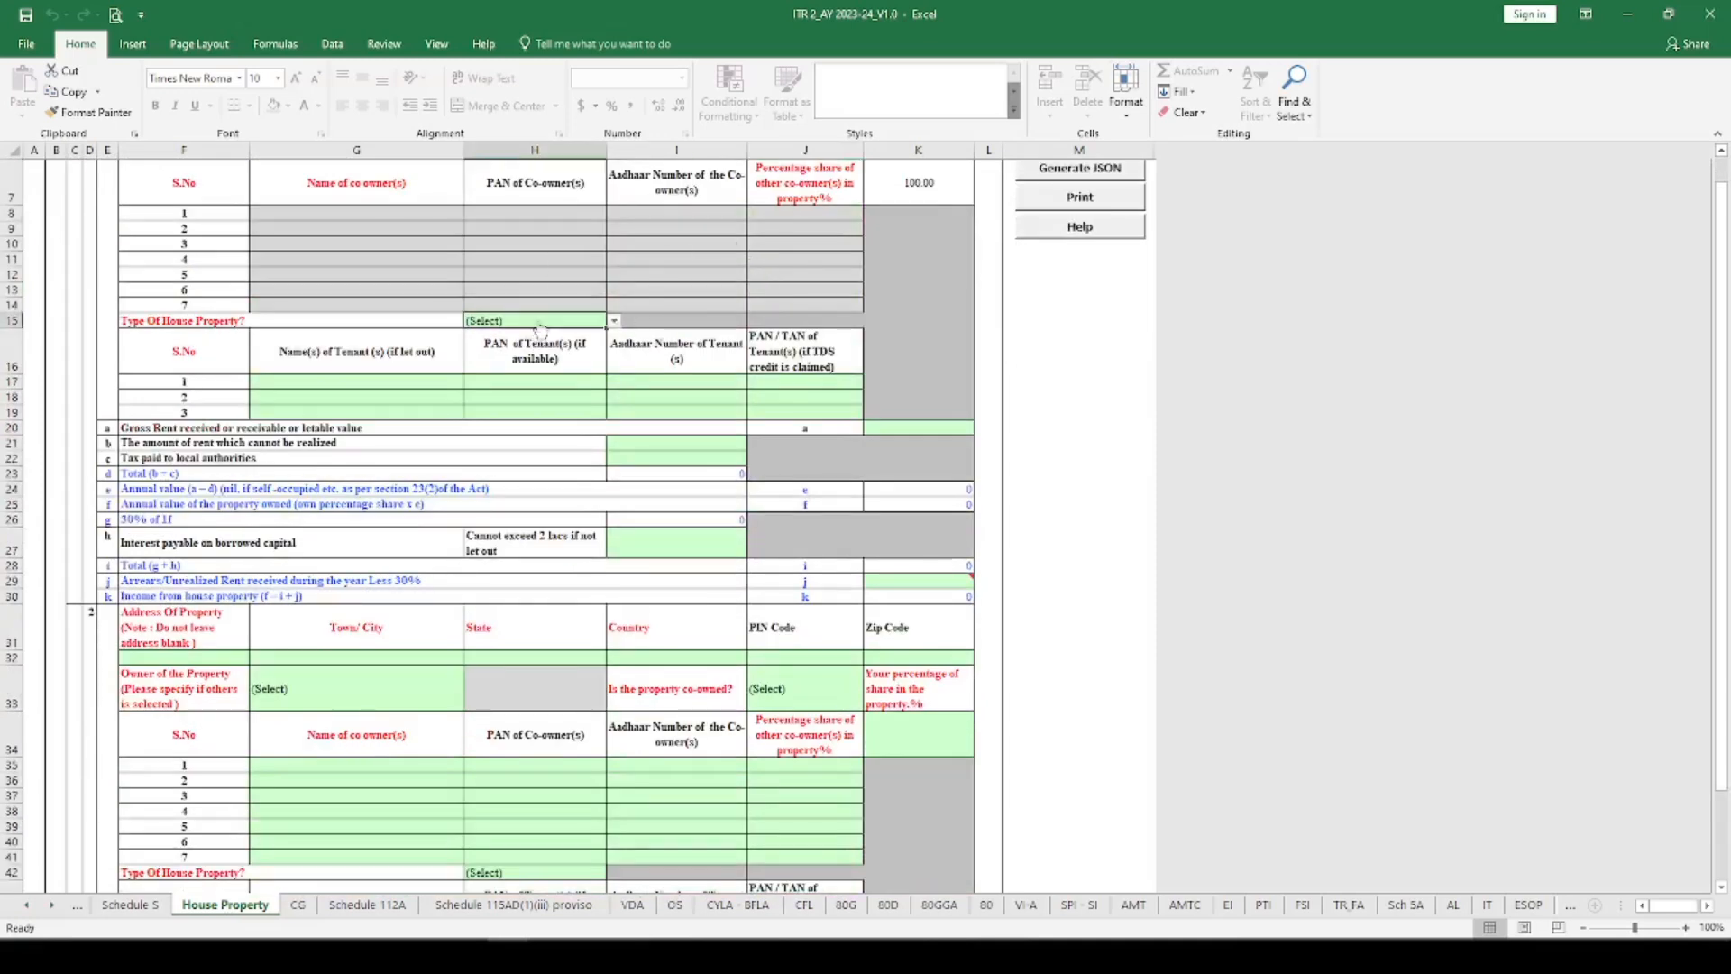
pyautogui.click(614, 322)
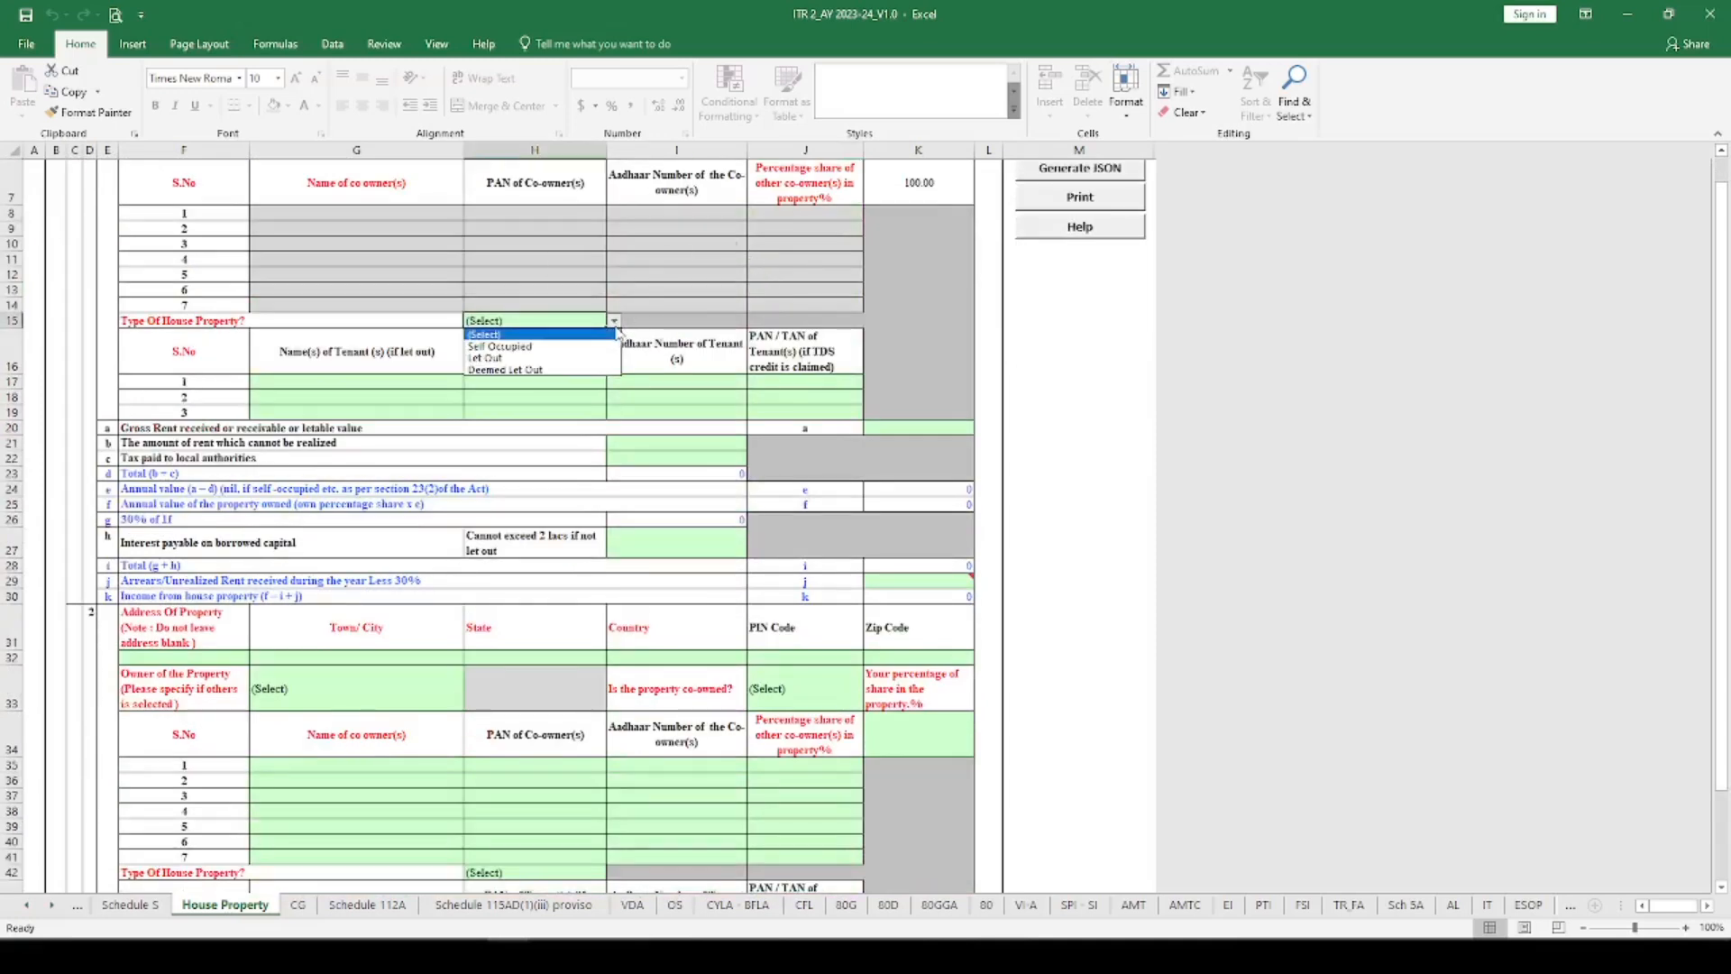
pyautogui.click(520, 346)
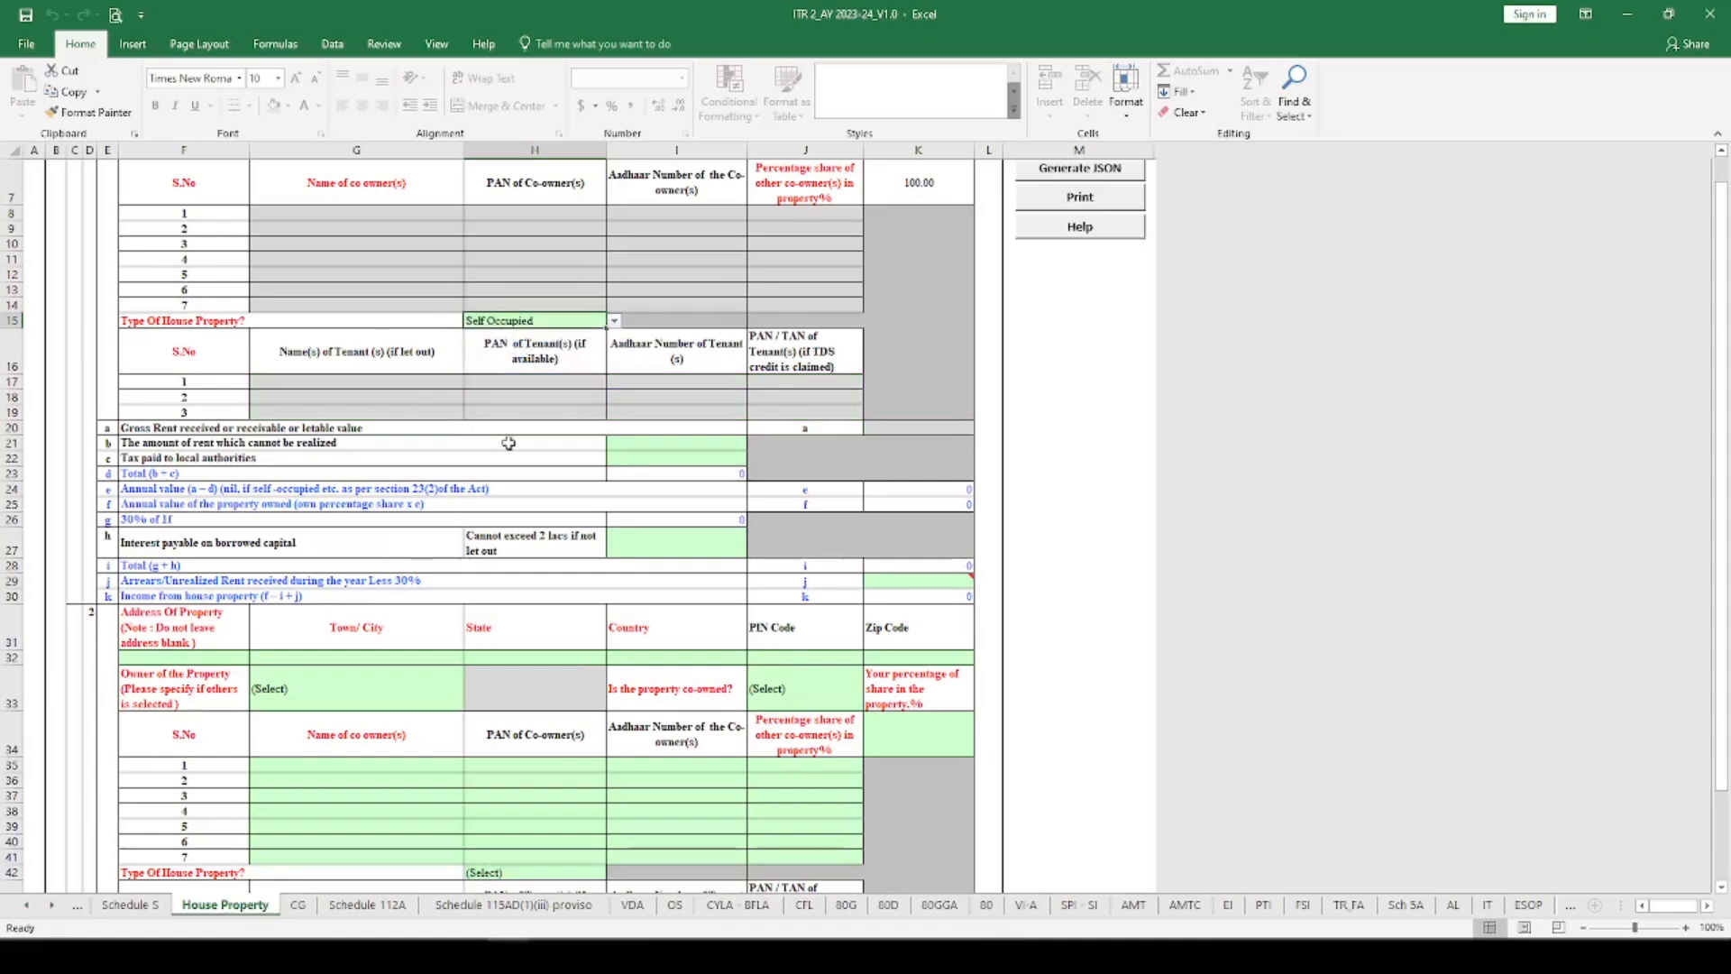
# Step: Enter 100000 as the interest payable on borrowed capital for the first property
pyautogui.click(170, 547)
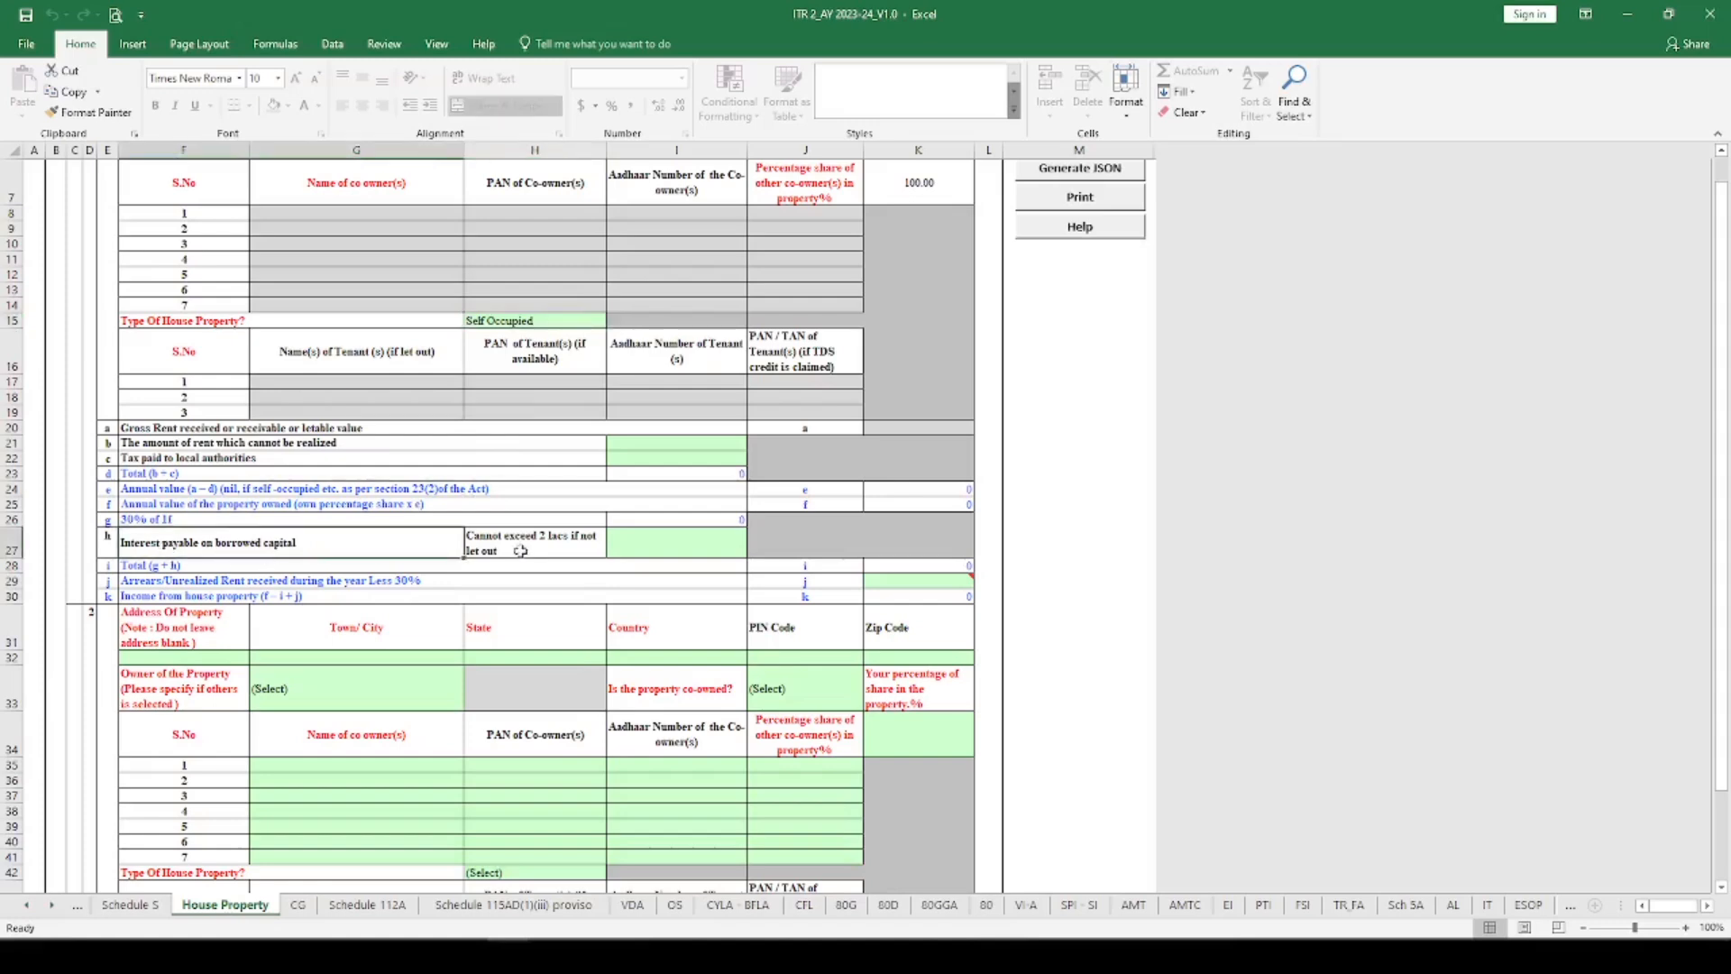
pyautogui.click(642, 543)
pyautogui.write('100000')
pyautogui.press('Return')
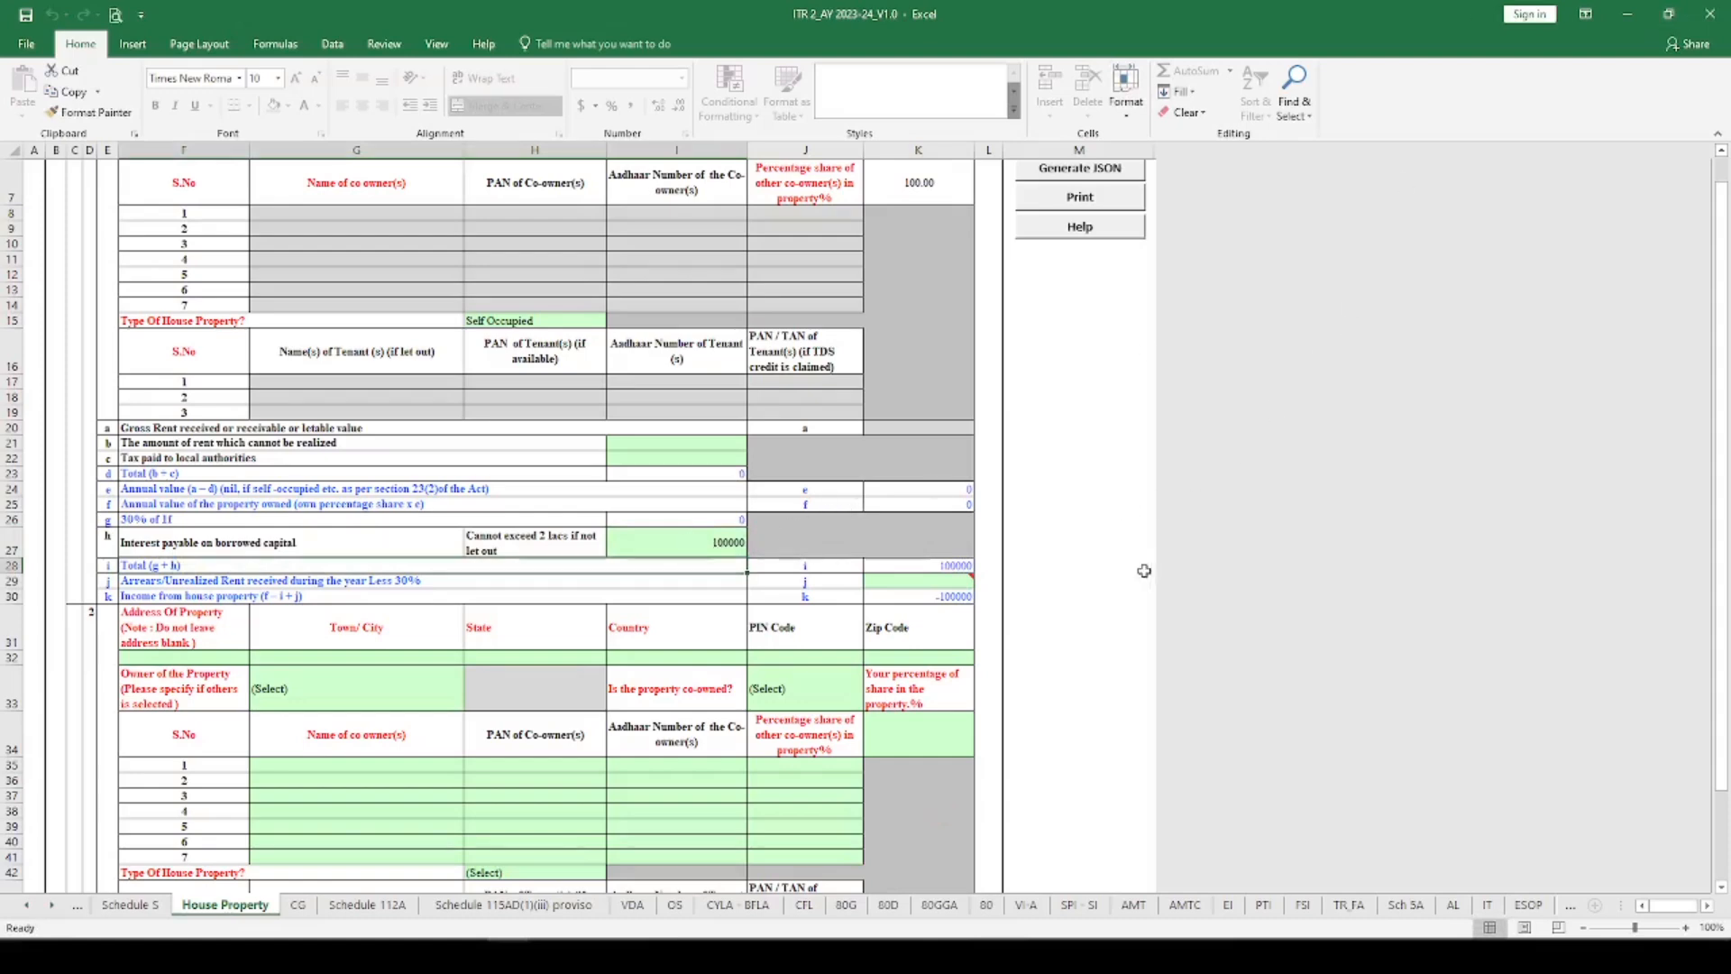
# Step: Look through the second property's section down to the total income under the head house property
pyautogui.scroll(-1, 653, 593)
pyautogui.scroll(-3, 654, 592)
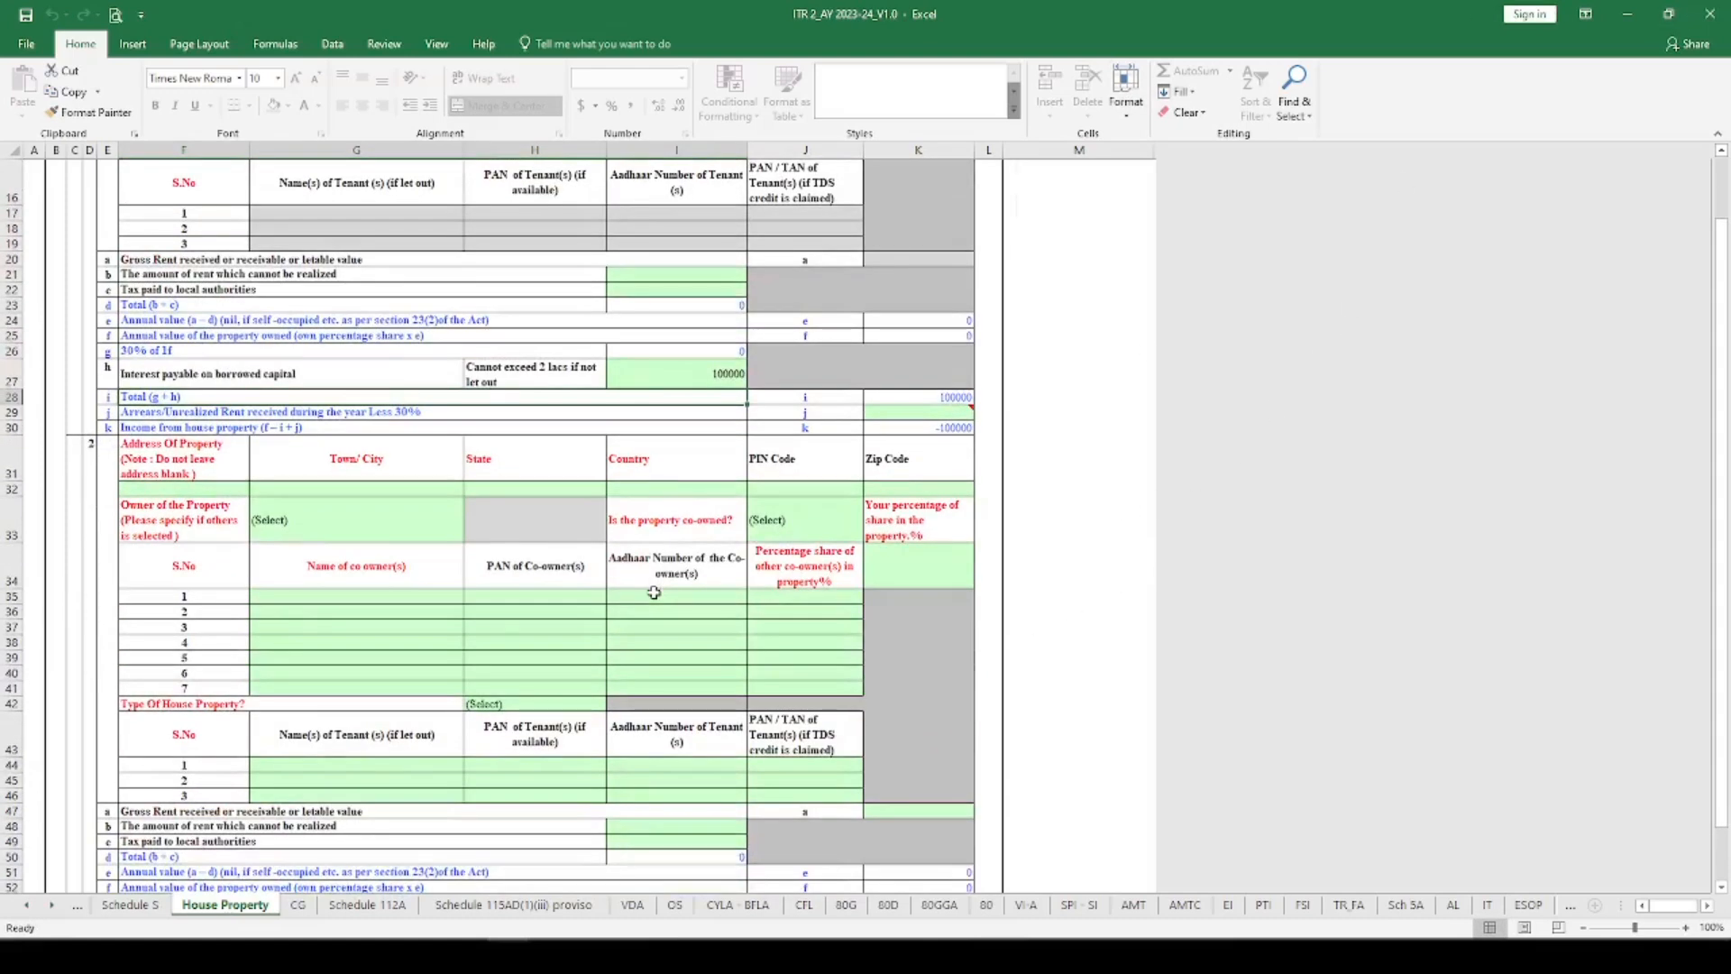
pyautogui.scroll(-1, 653, 593)
pyautogui.click(101, 379)
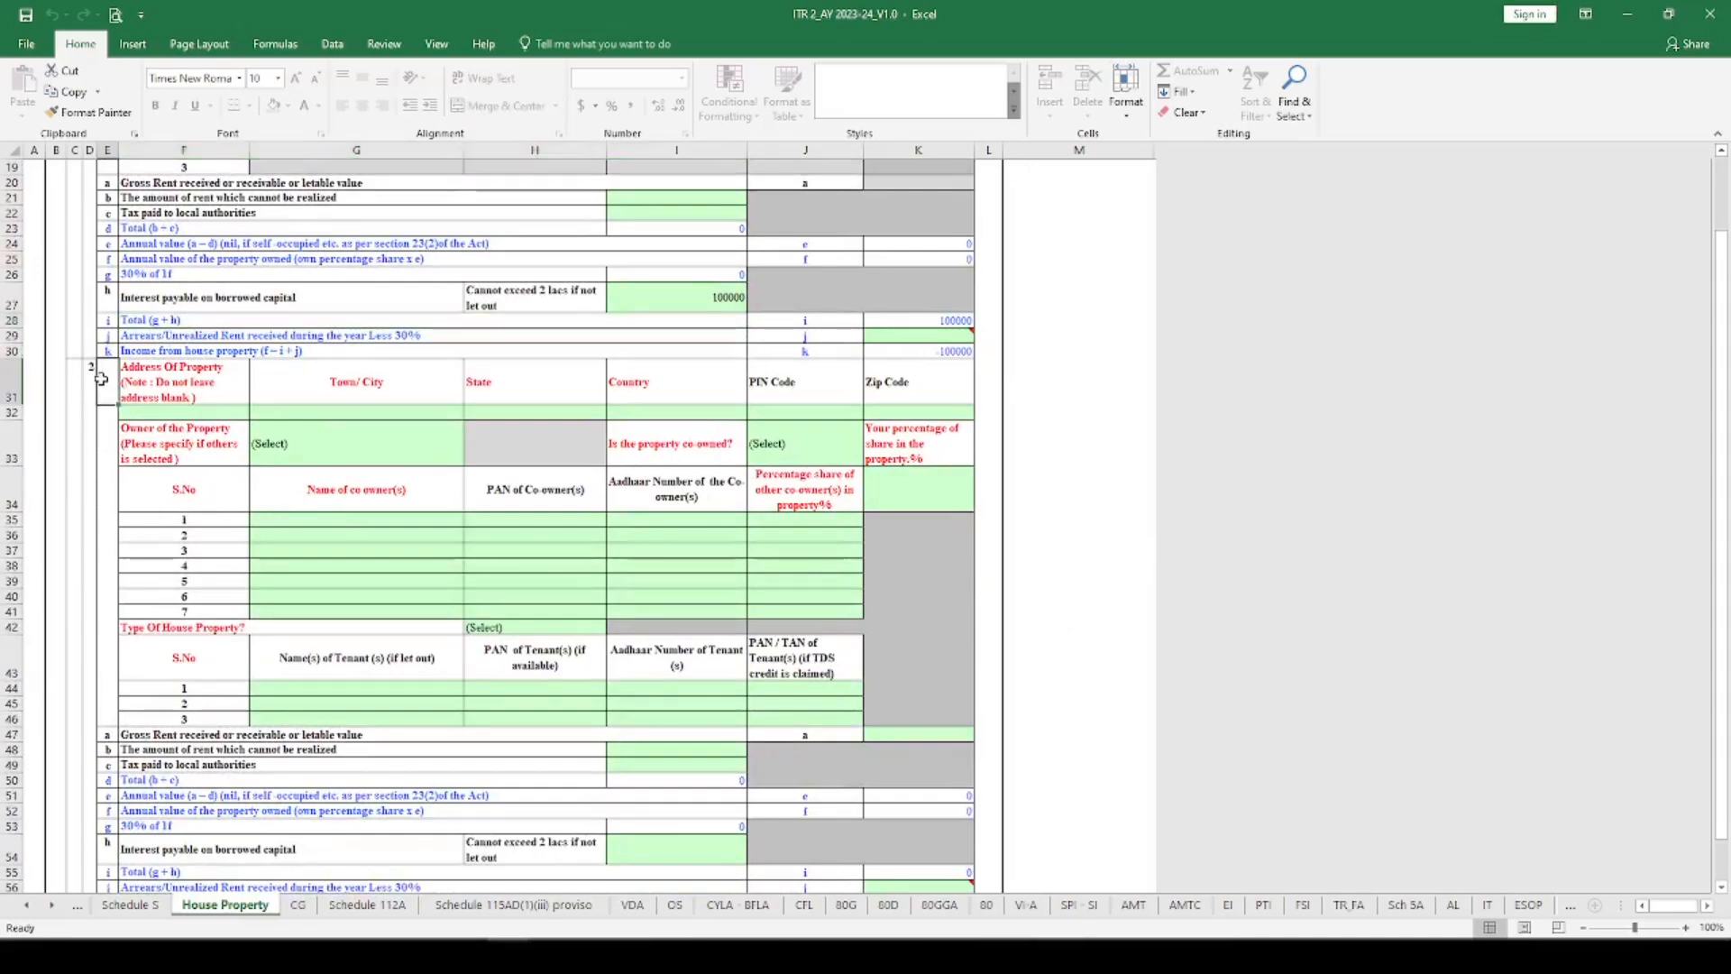
pyautogui.click(312, 386)
pyautogui.scroll(-4, 488, 592)
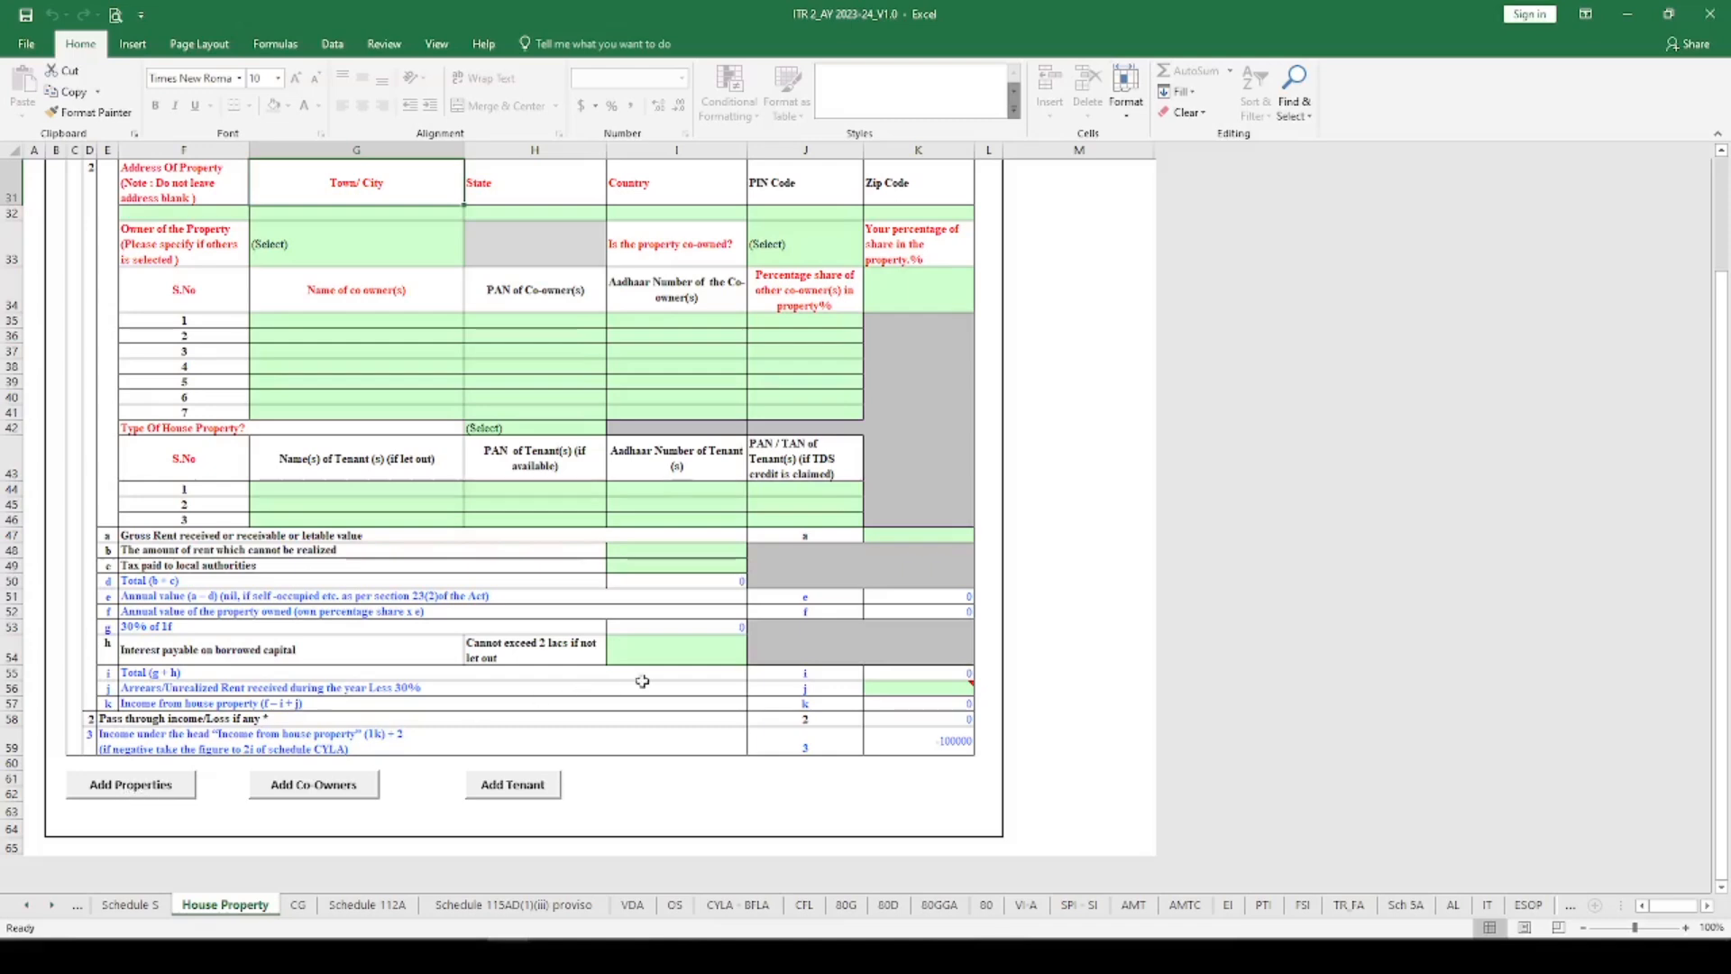
# Step: Validate the House Property sheet and dismiss the alert
pyautogui.scroll(10, 642, 680)
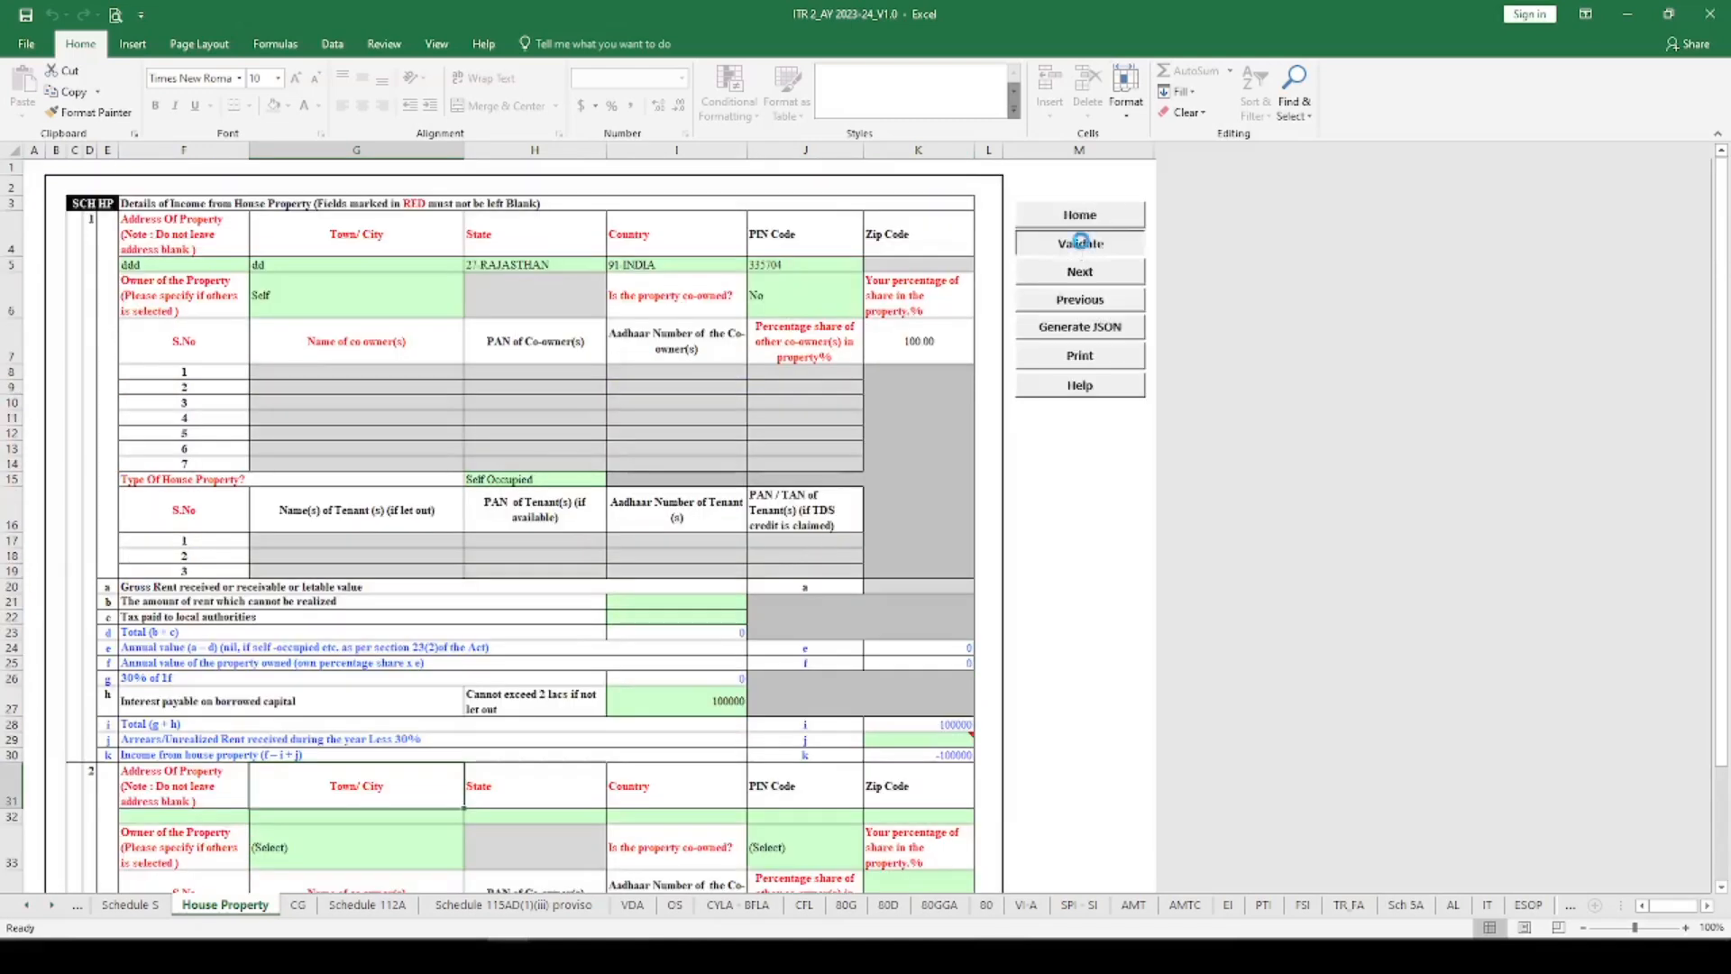
pyautogui.click(1082, 245)
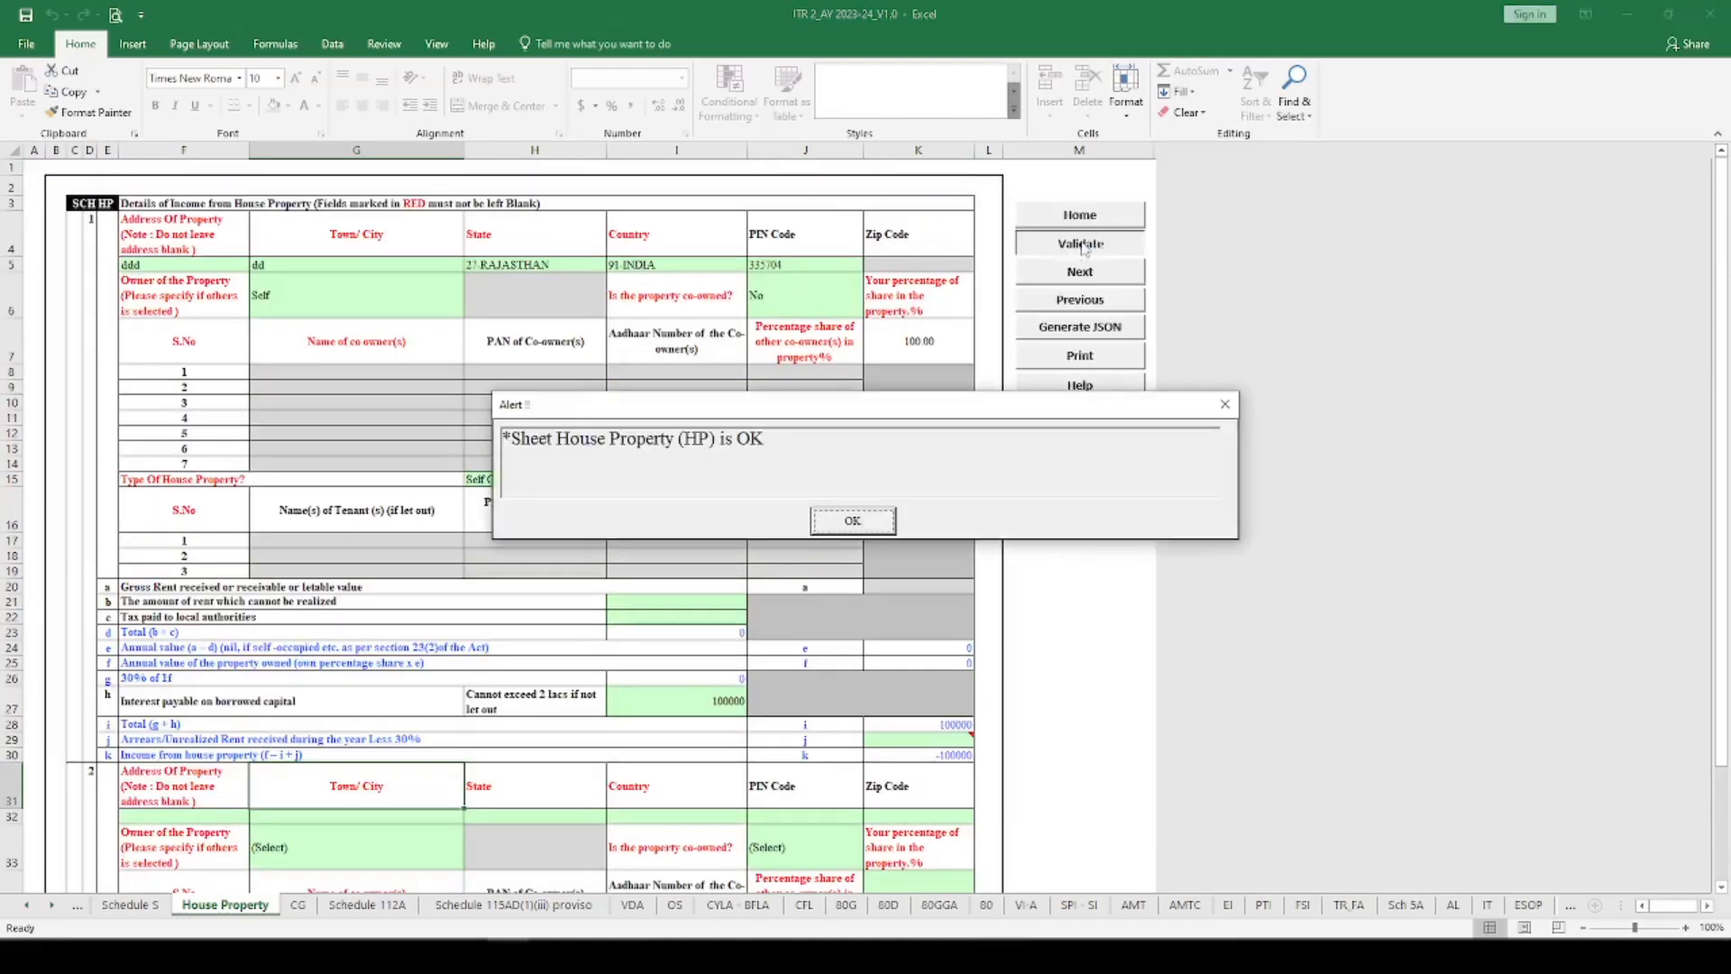
pyautogui.click(852, 521)
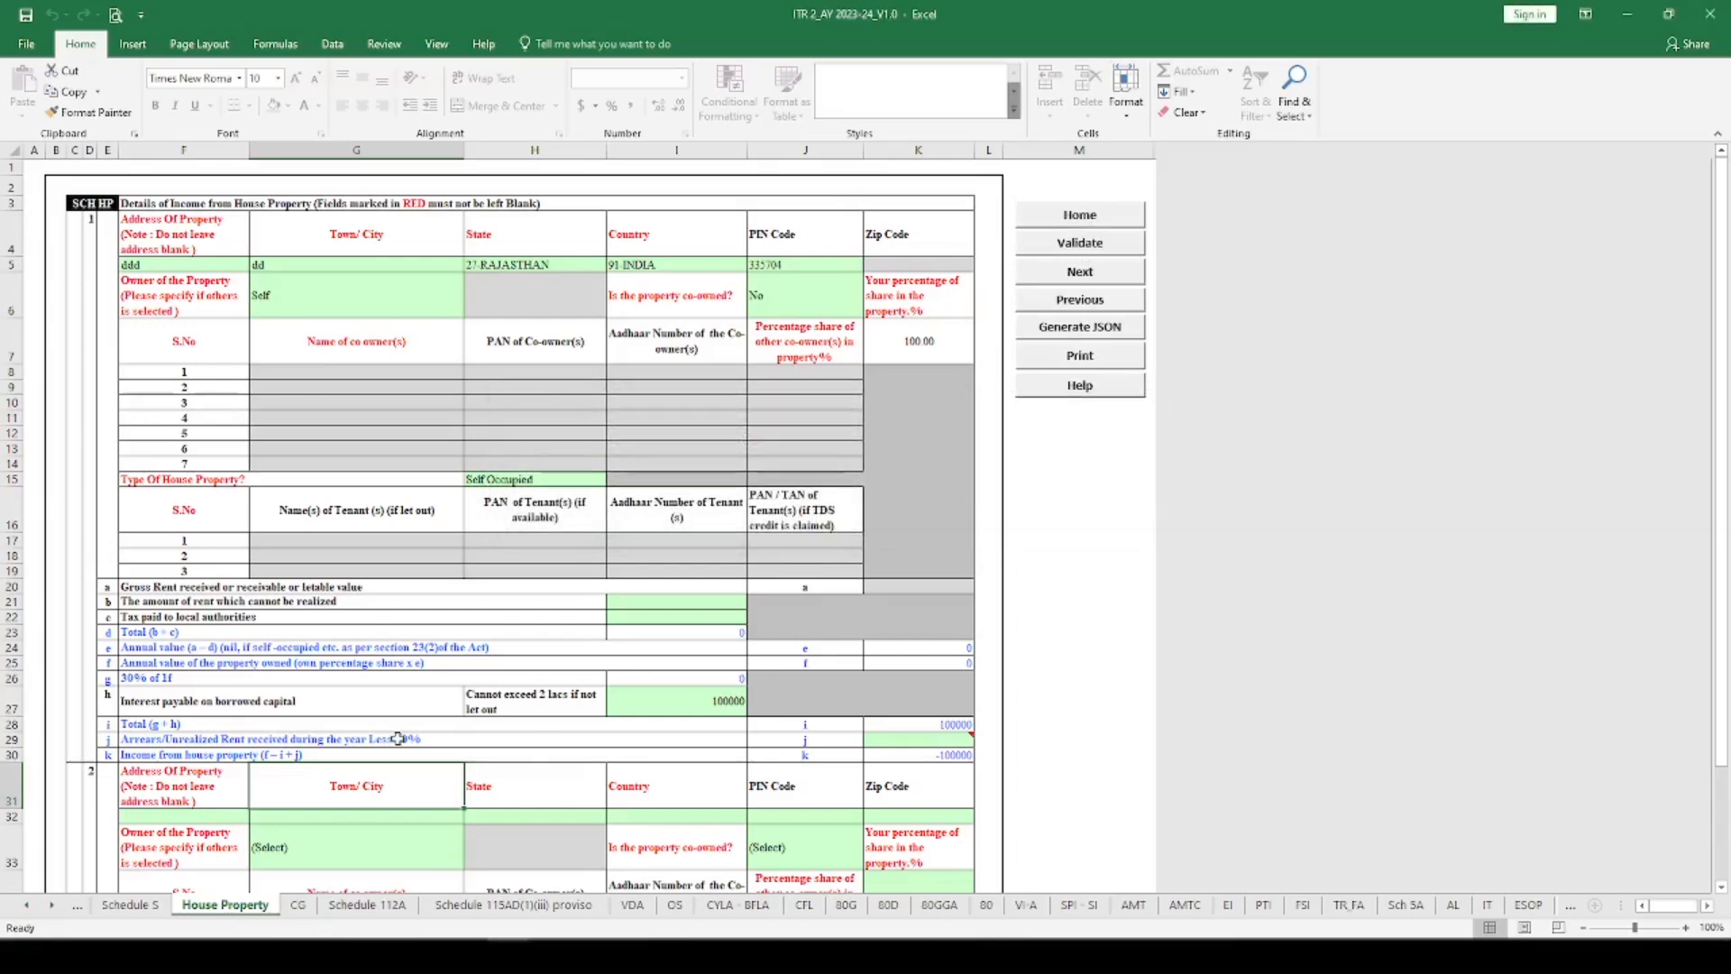
# Step: View the capital gains sheets Schedule 112A and CG, ending on CG
pyautogui.click(298, 905)
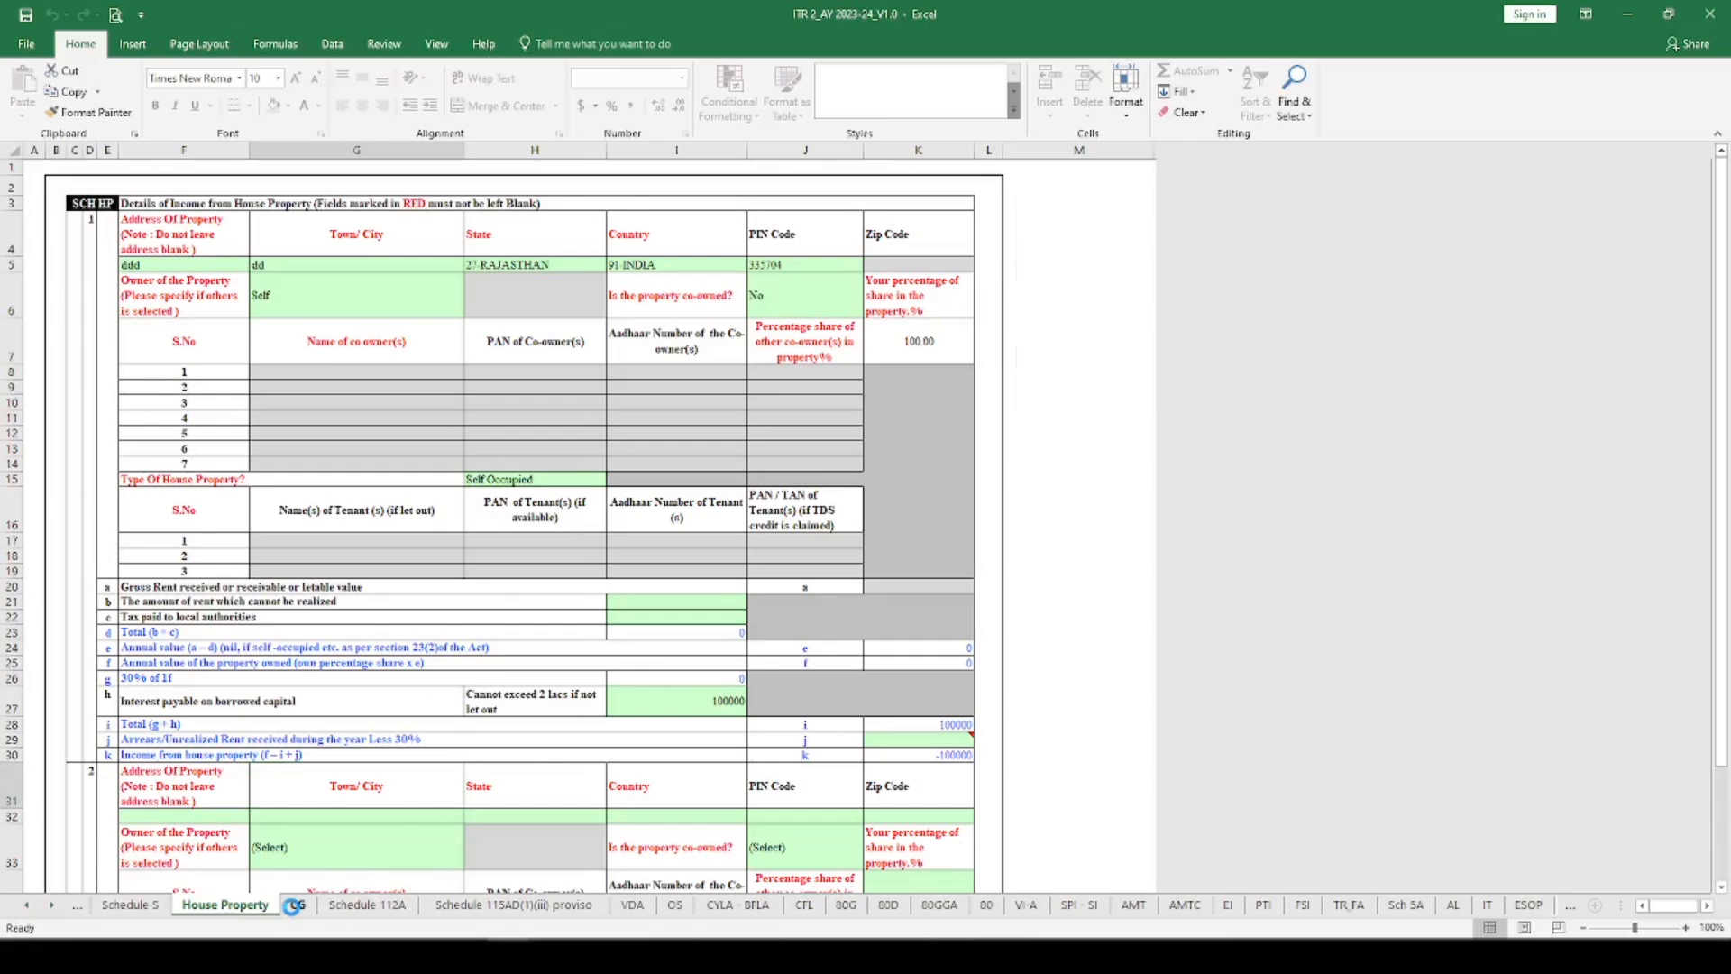
pyautogui.click(347, 905)
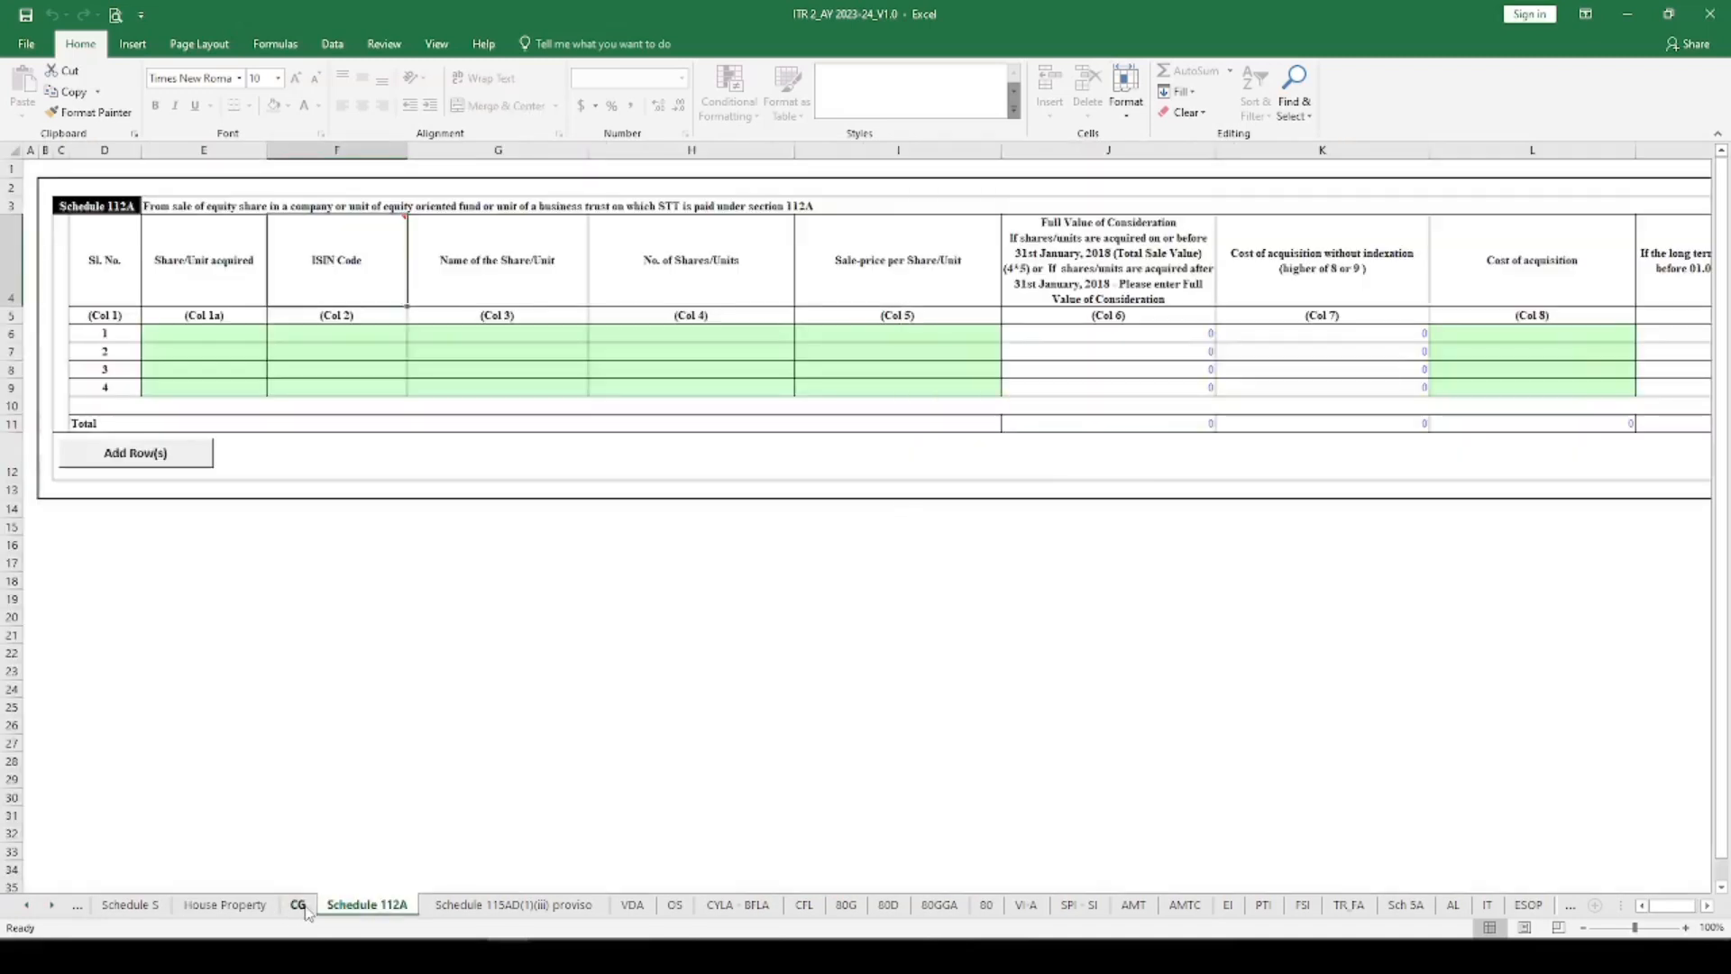
pyautogui.click(298, 904)
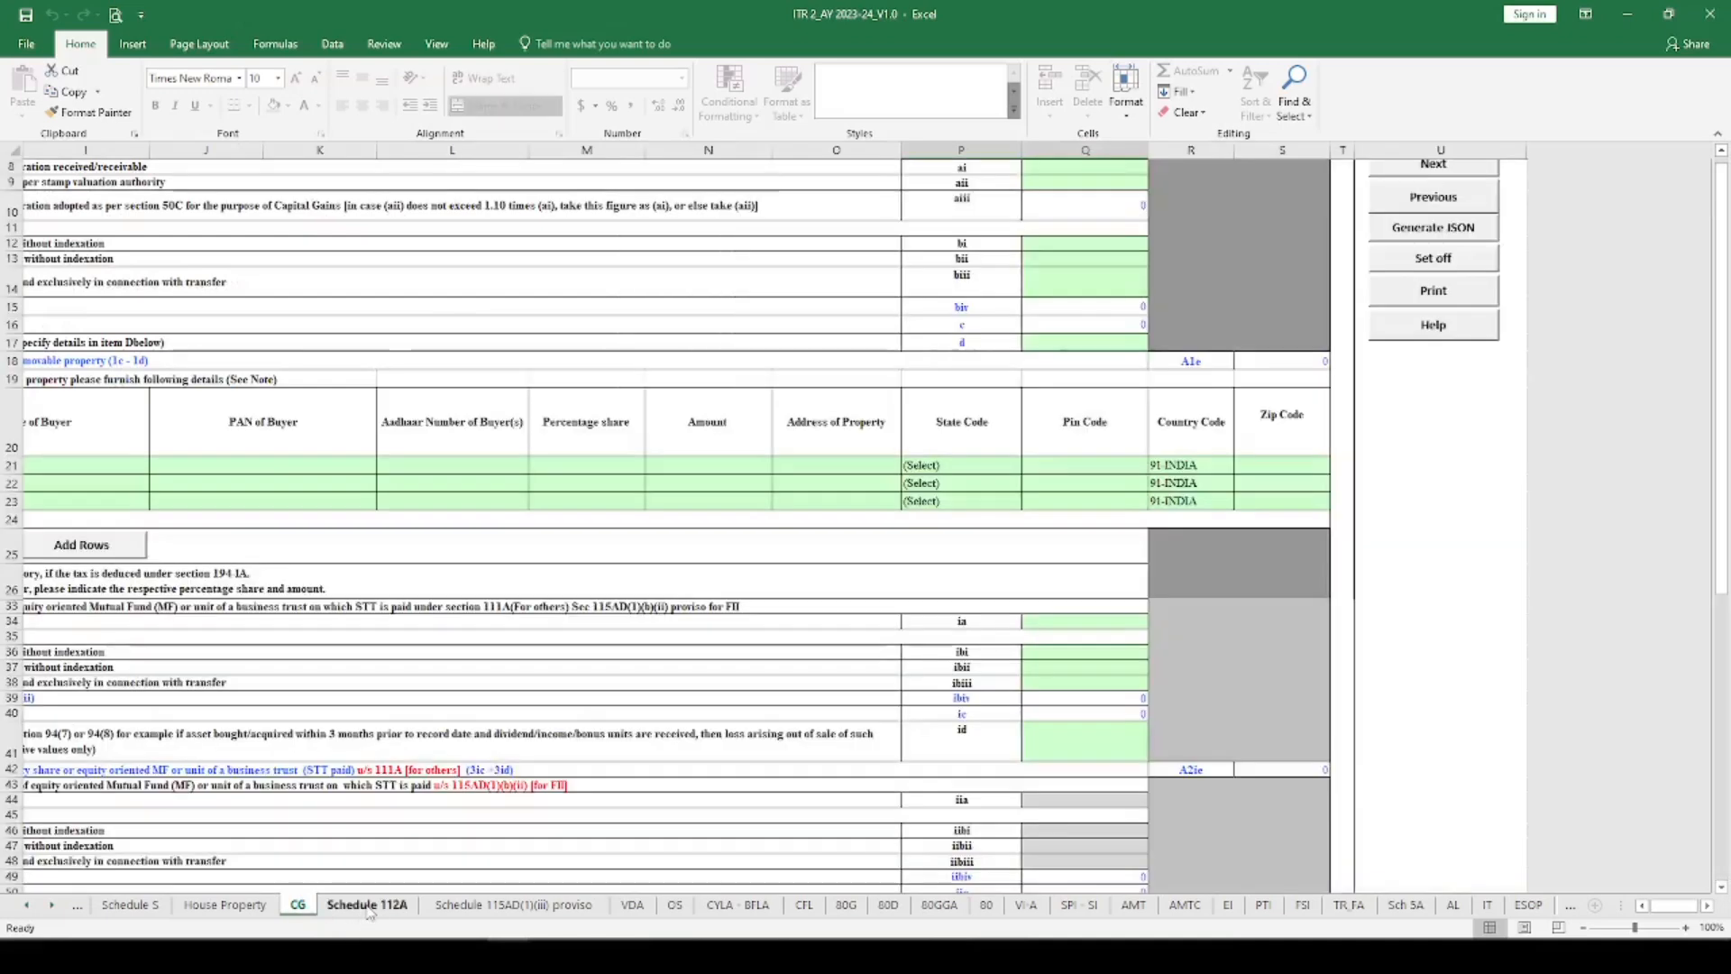
# Step: View Schedule 112A and the Schedule 115AD(1)(iii) proviso sheet, ending on the VDA sheet
pyautogui.click(365, 904)
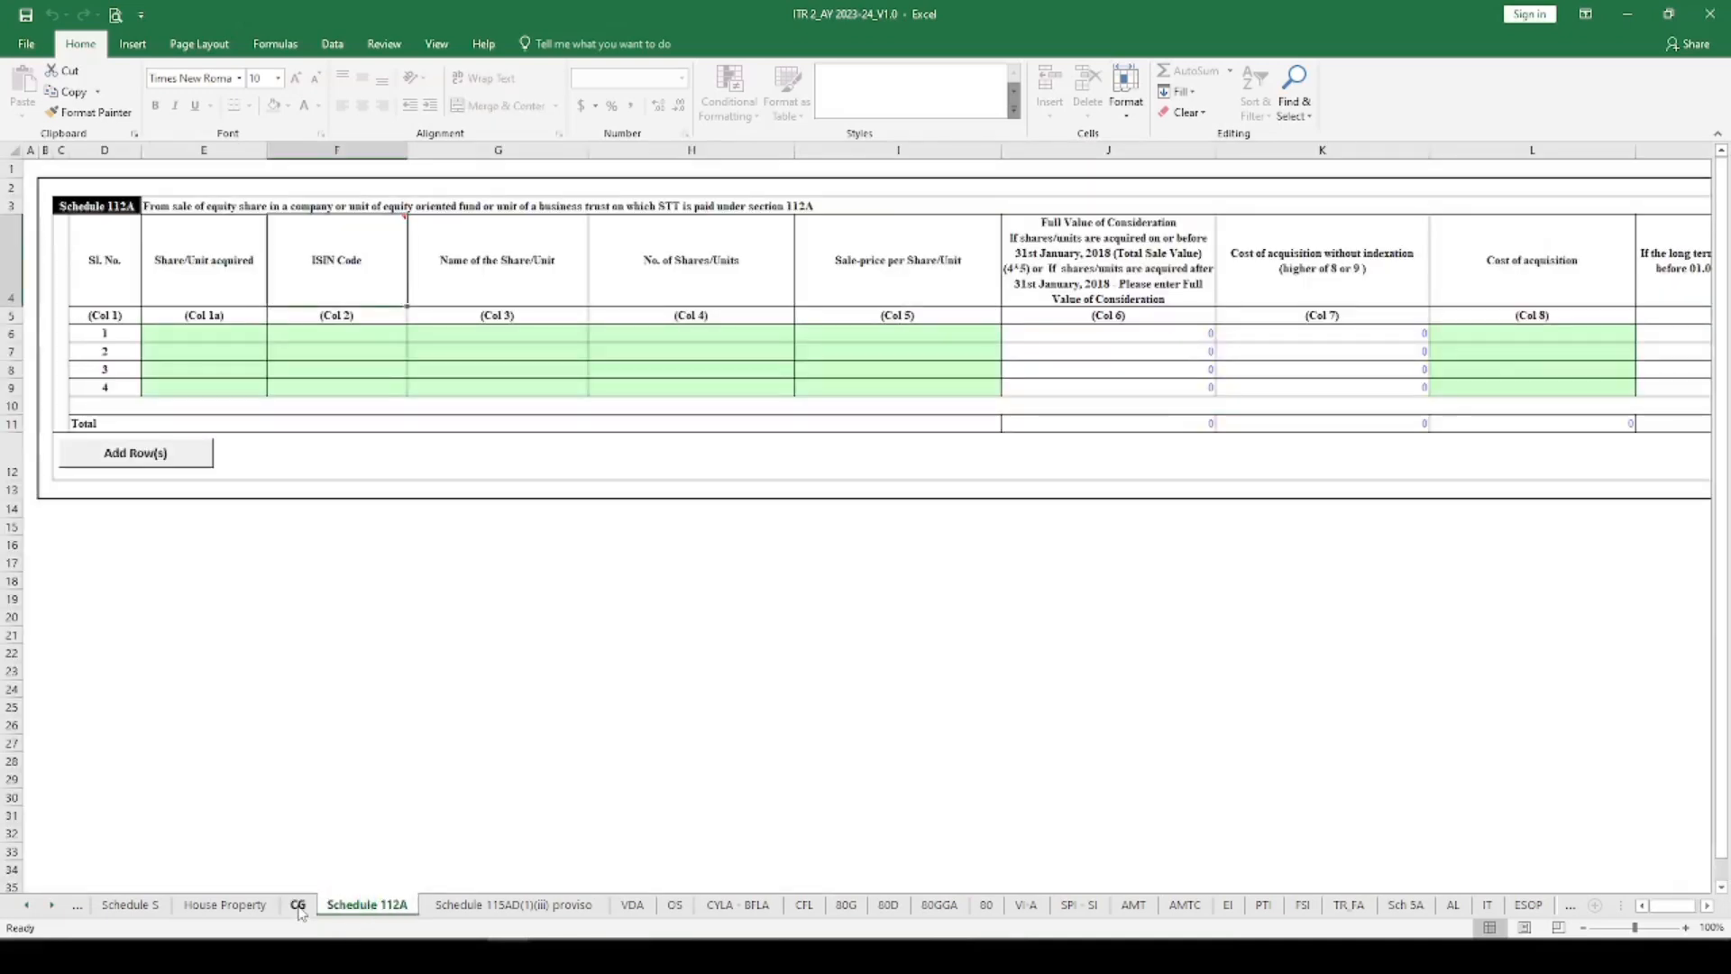
pyautogui.click(529, 906)
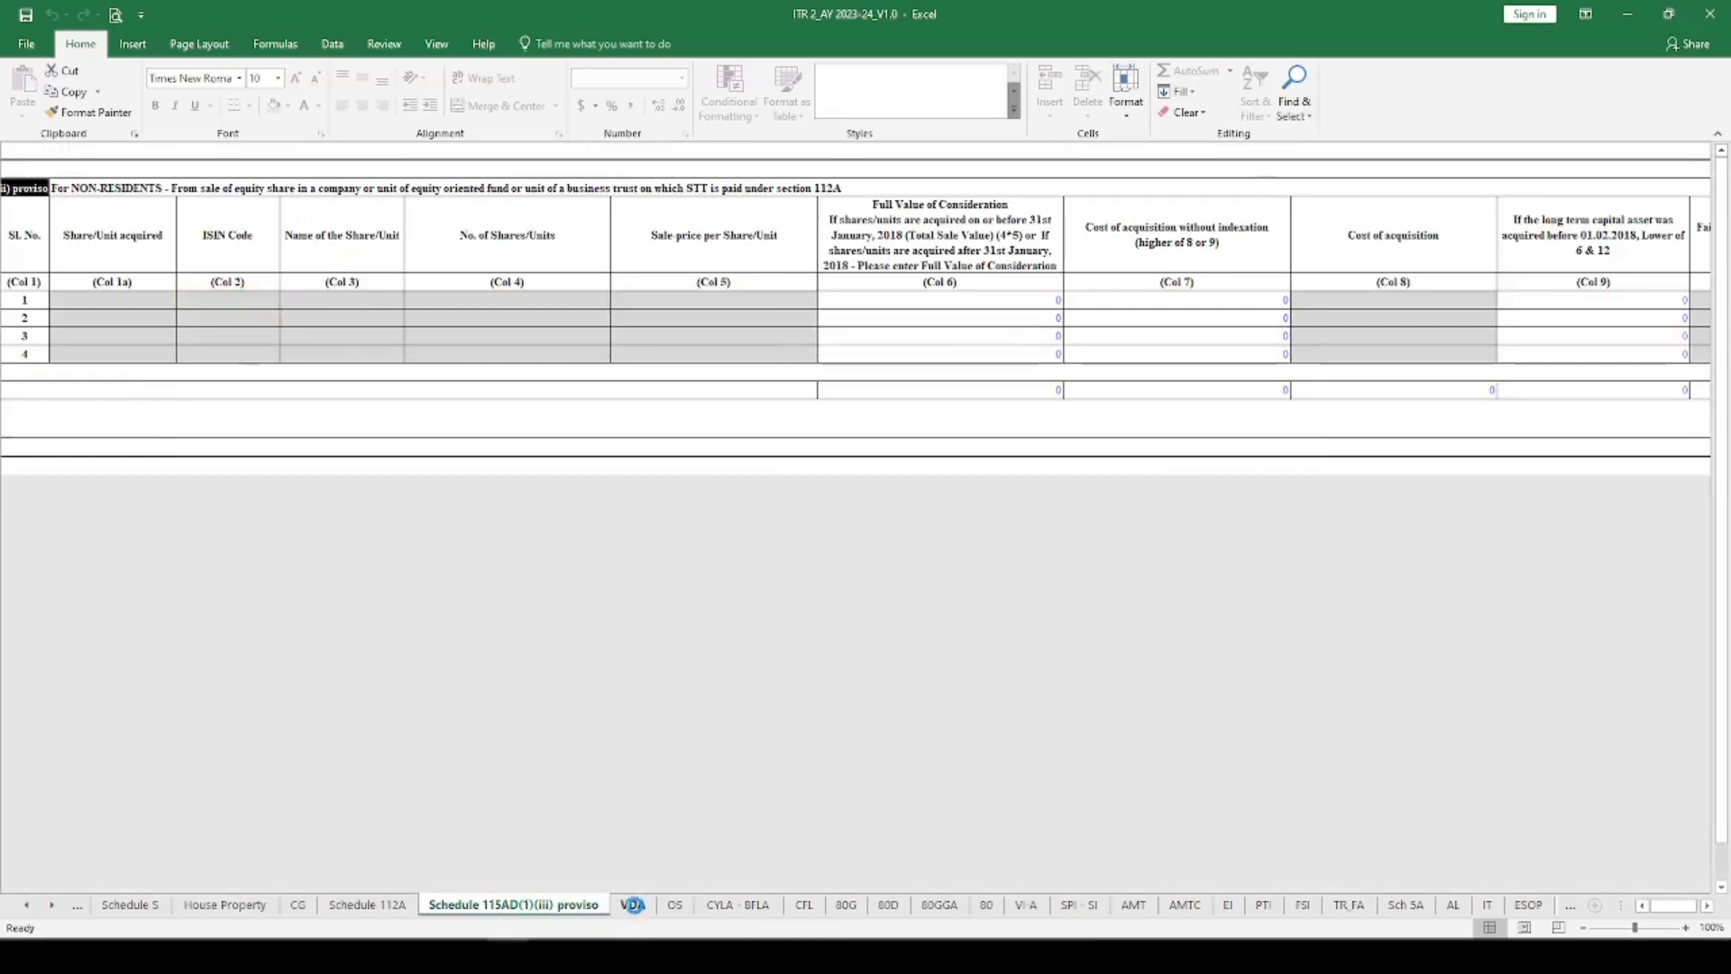
pyautogui.click(632, 905)
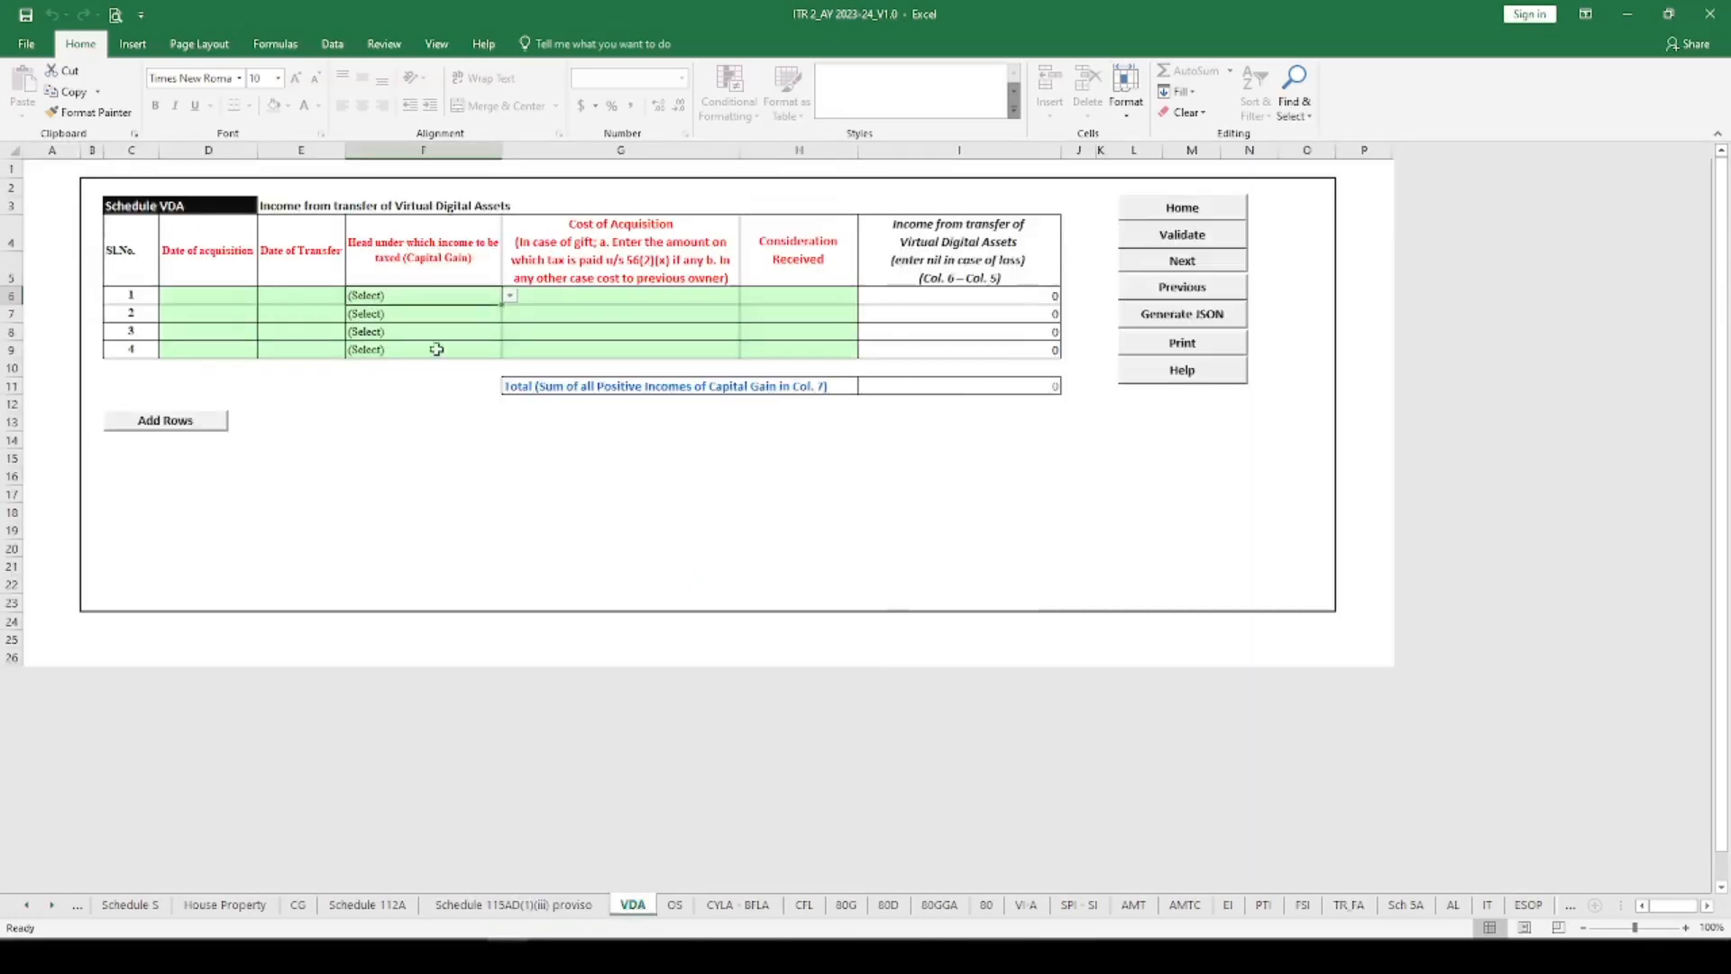
# Step: Examine the first row's fields on the VDA sheet, from date of acquisition and the head-of-income options to income from transfer
pyautogui.click(235, 293)
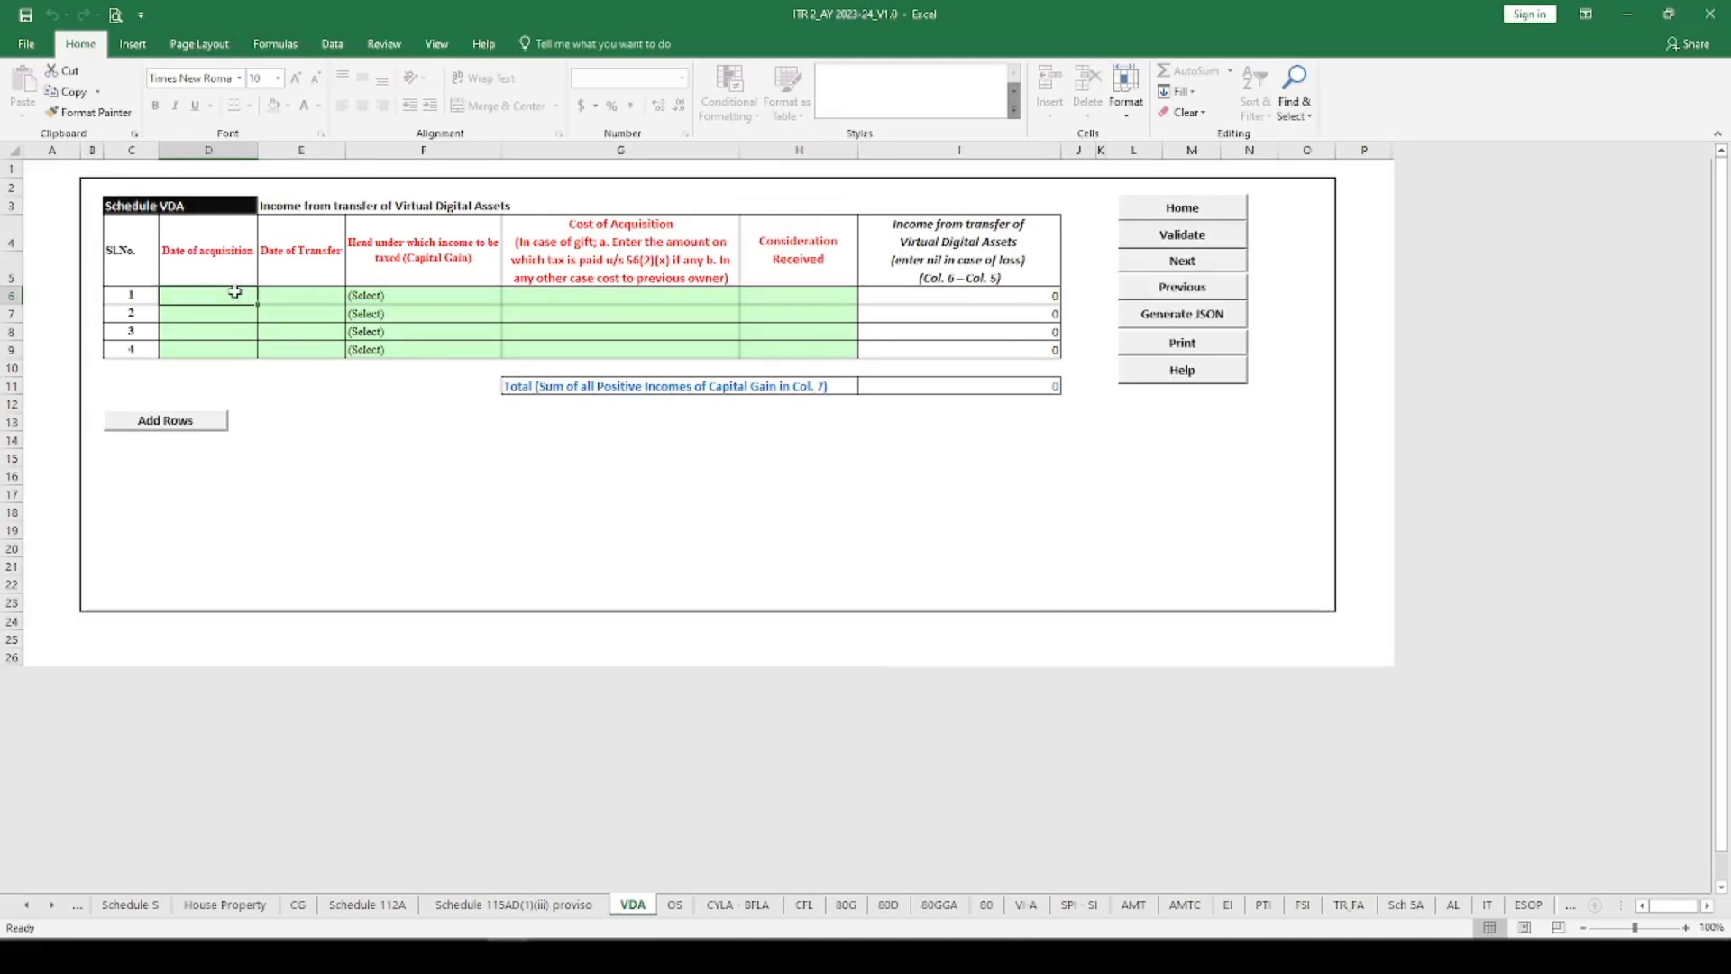
pyautogui.click(306, 294)
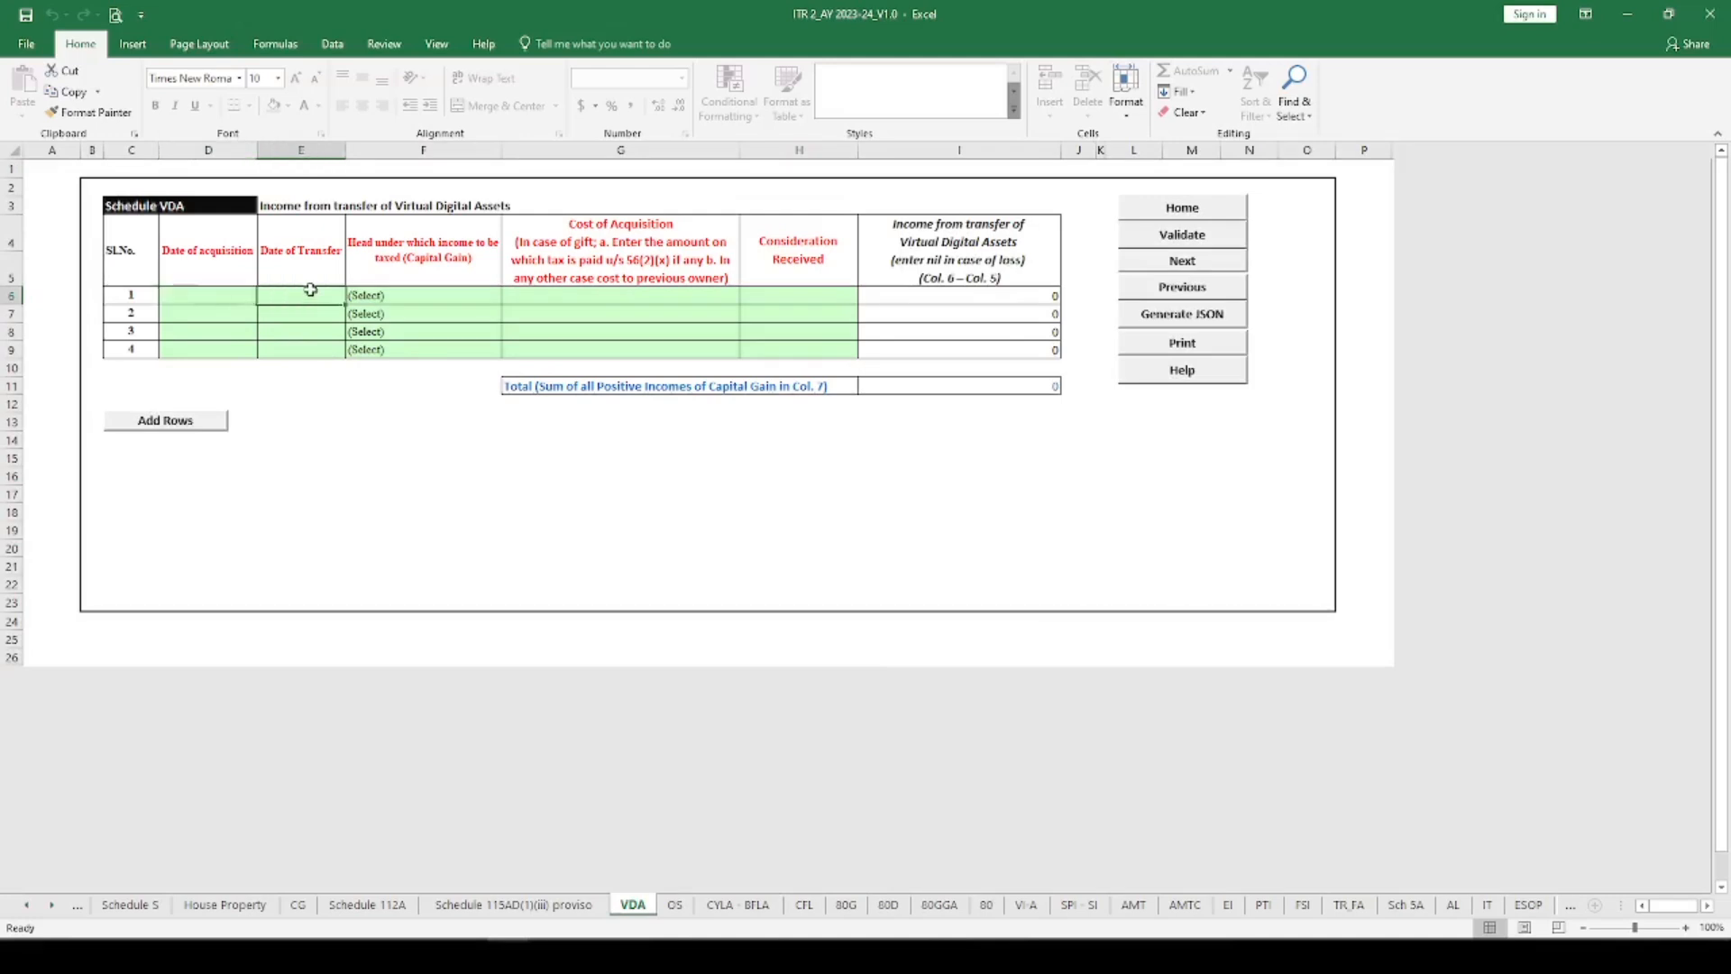
pyautogui.click(459, 296)
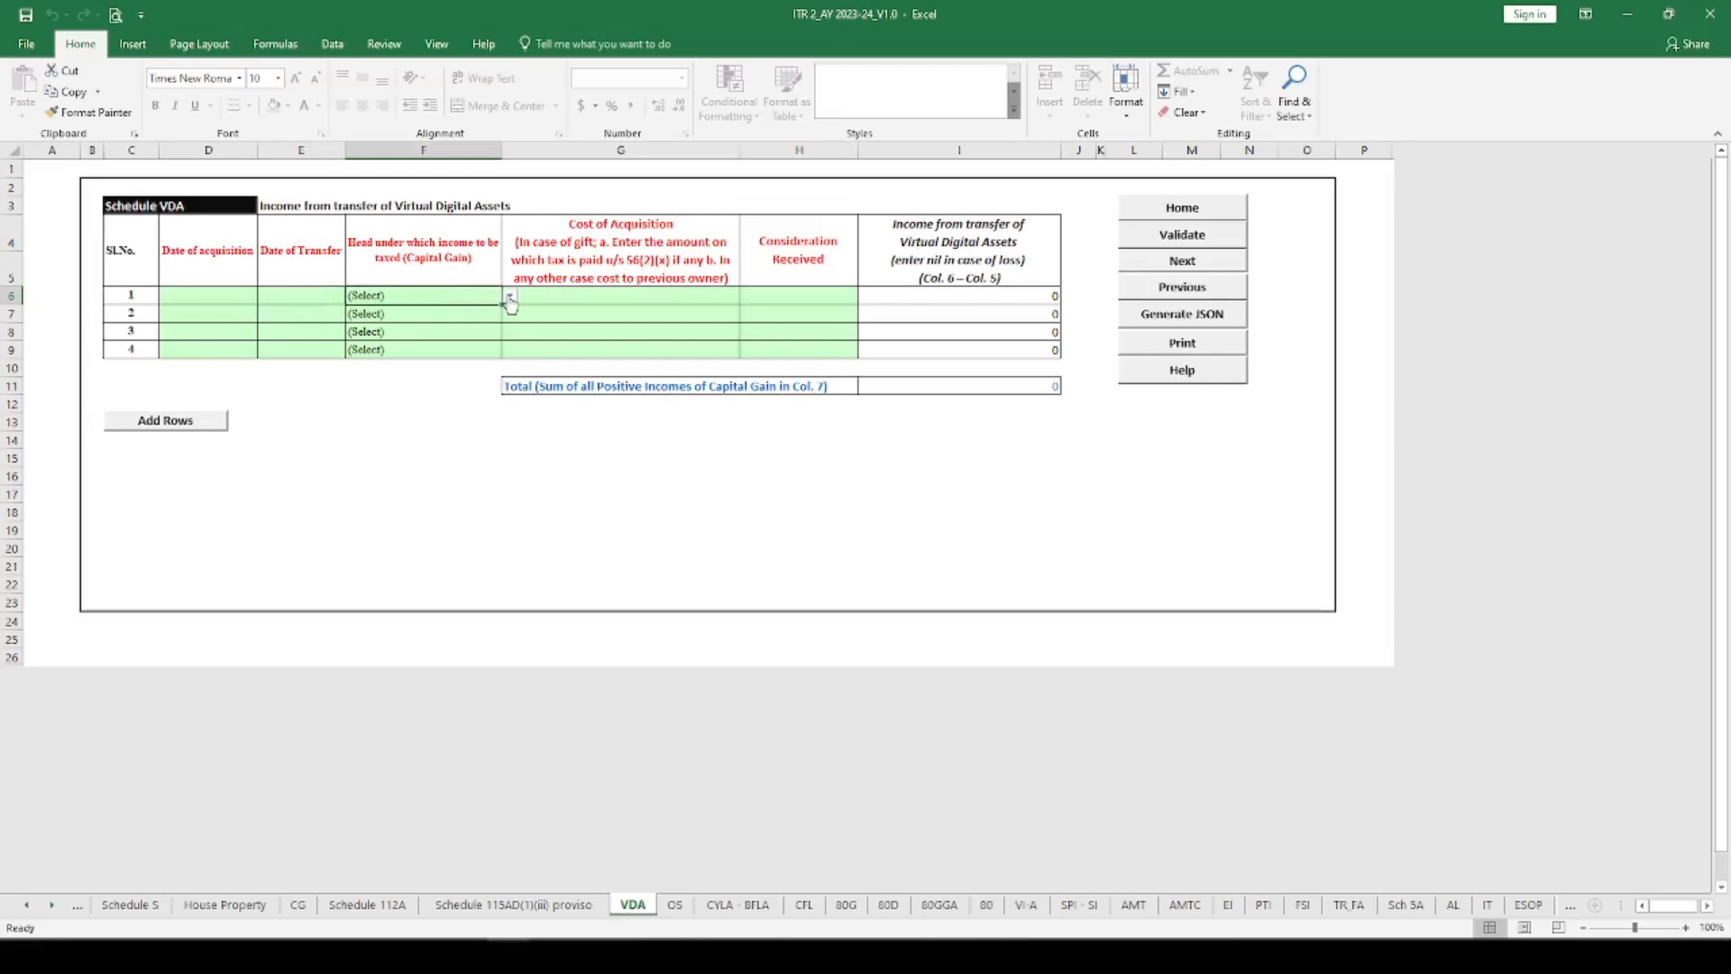
pyautogui.click(509, 297)
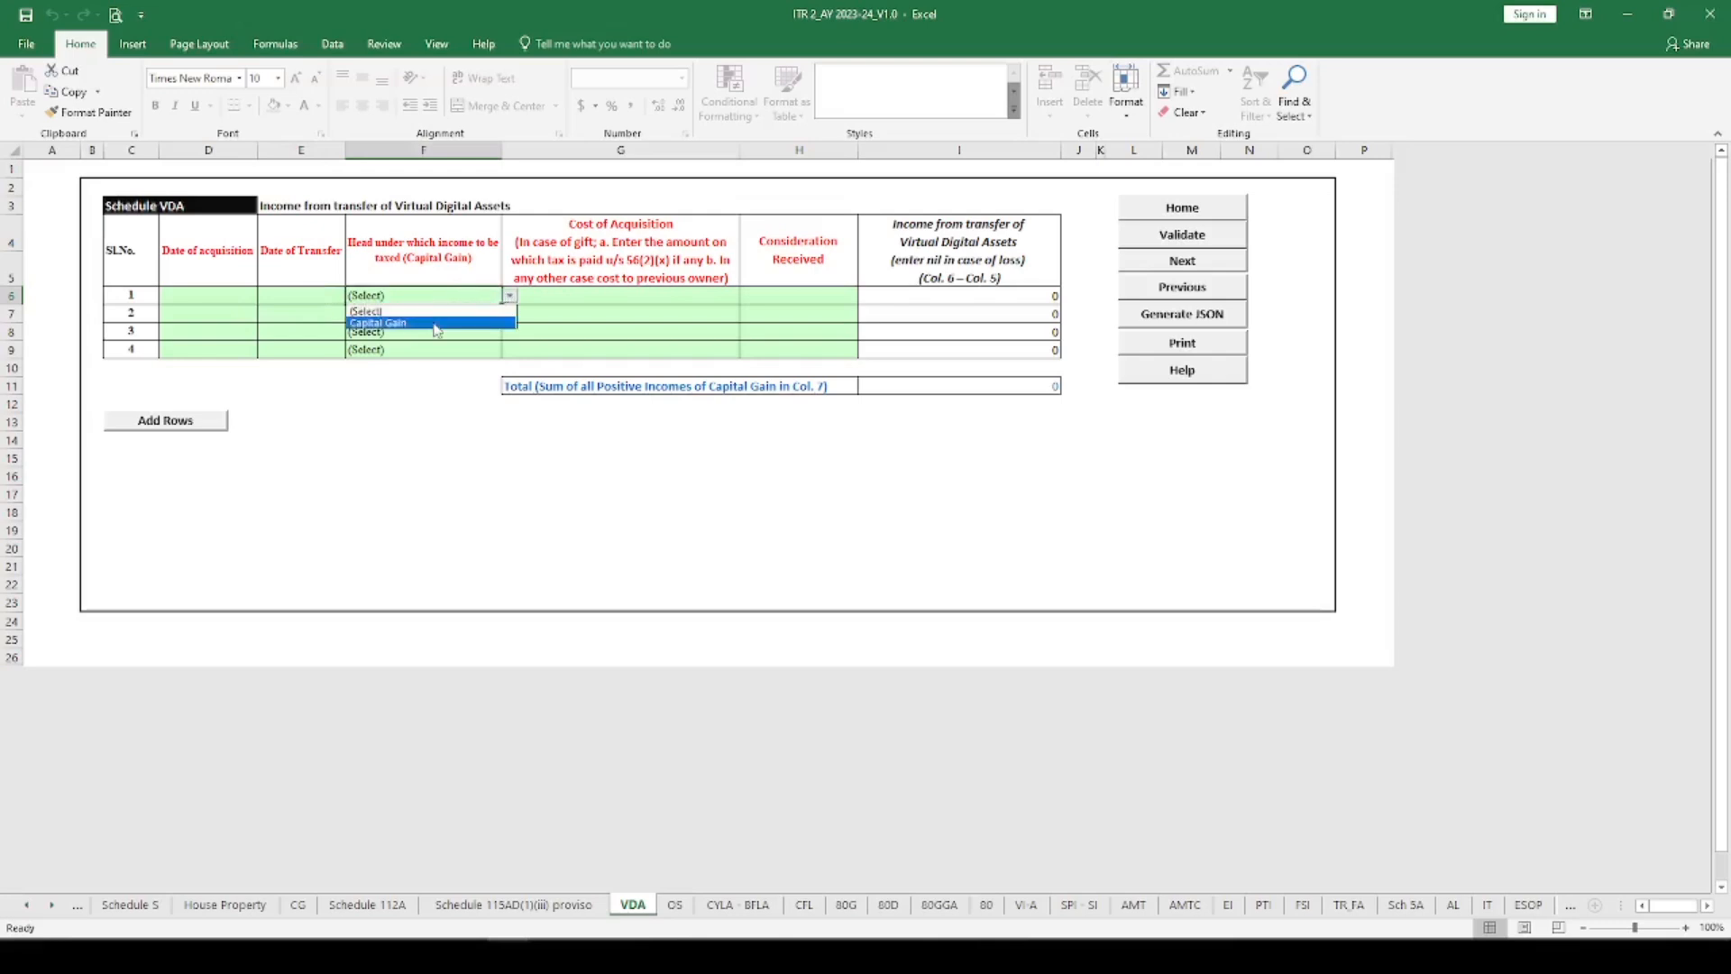
pyautogui.click(613, 184)
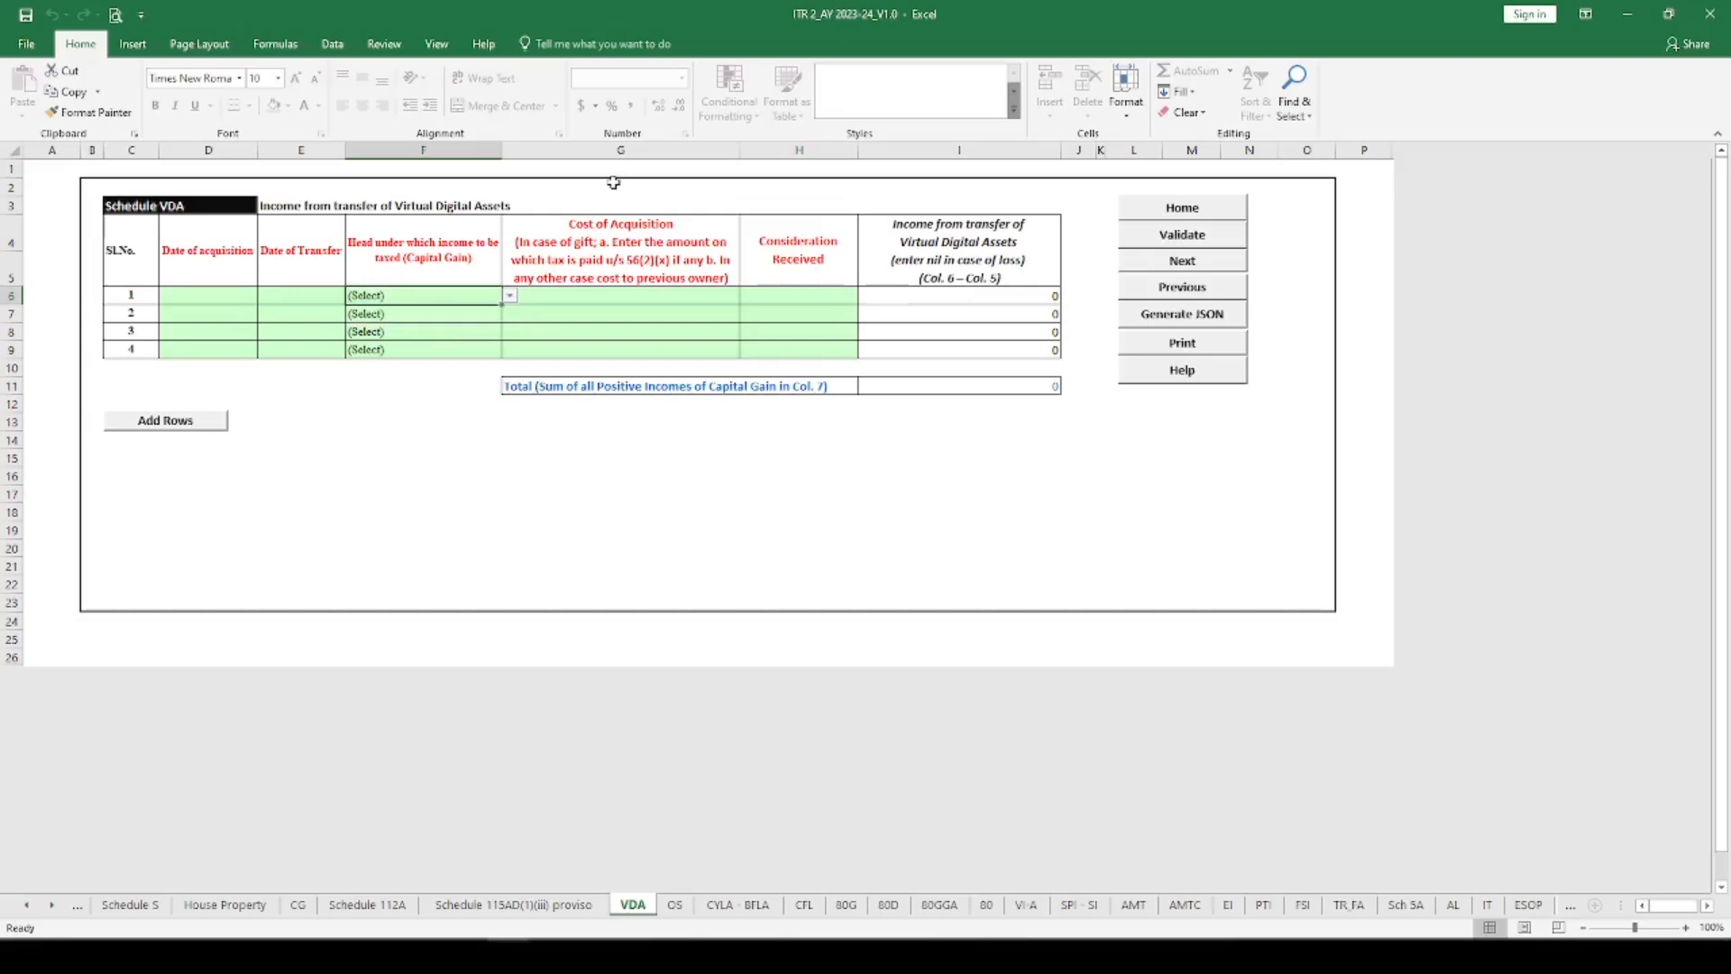
pyautogui.click(613, 299)
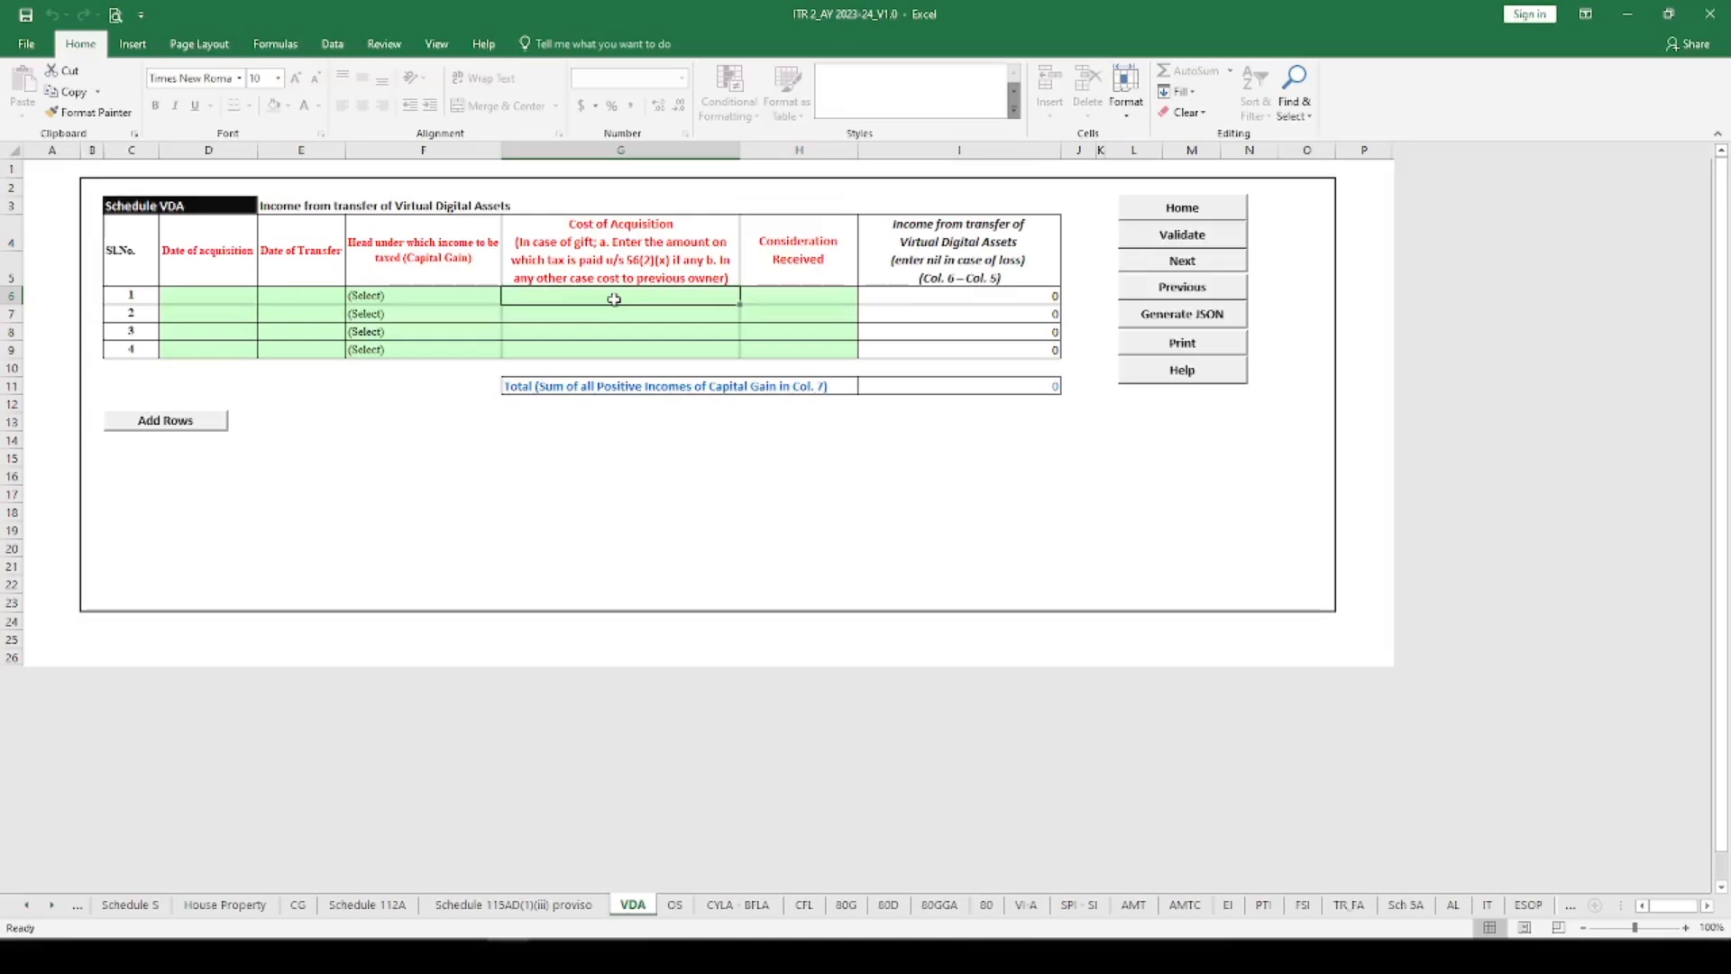
pyautogui.click(812, 289)
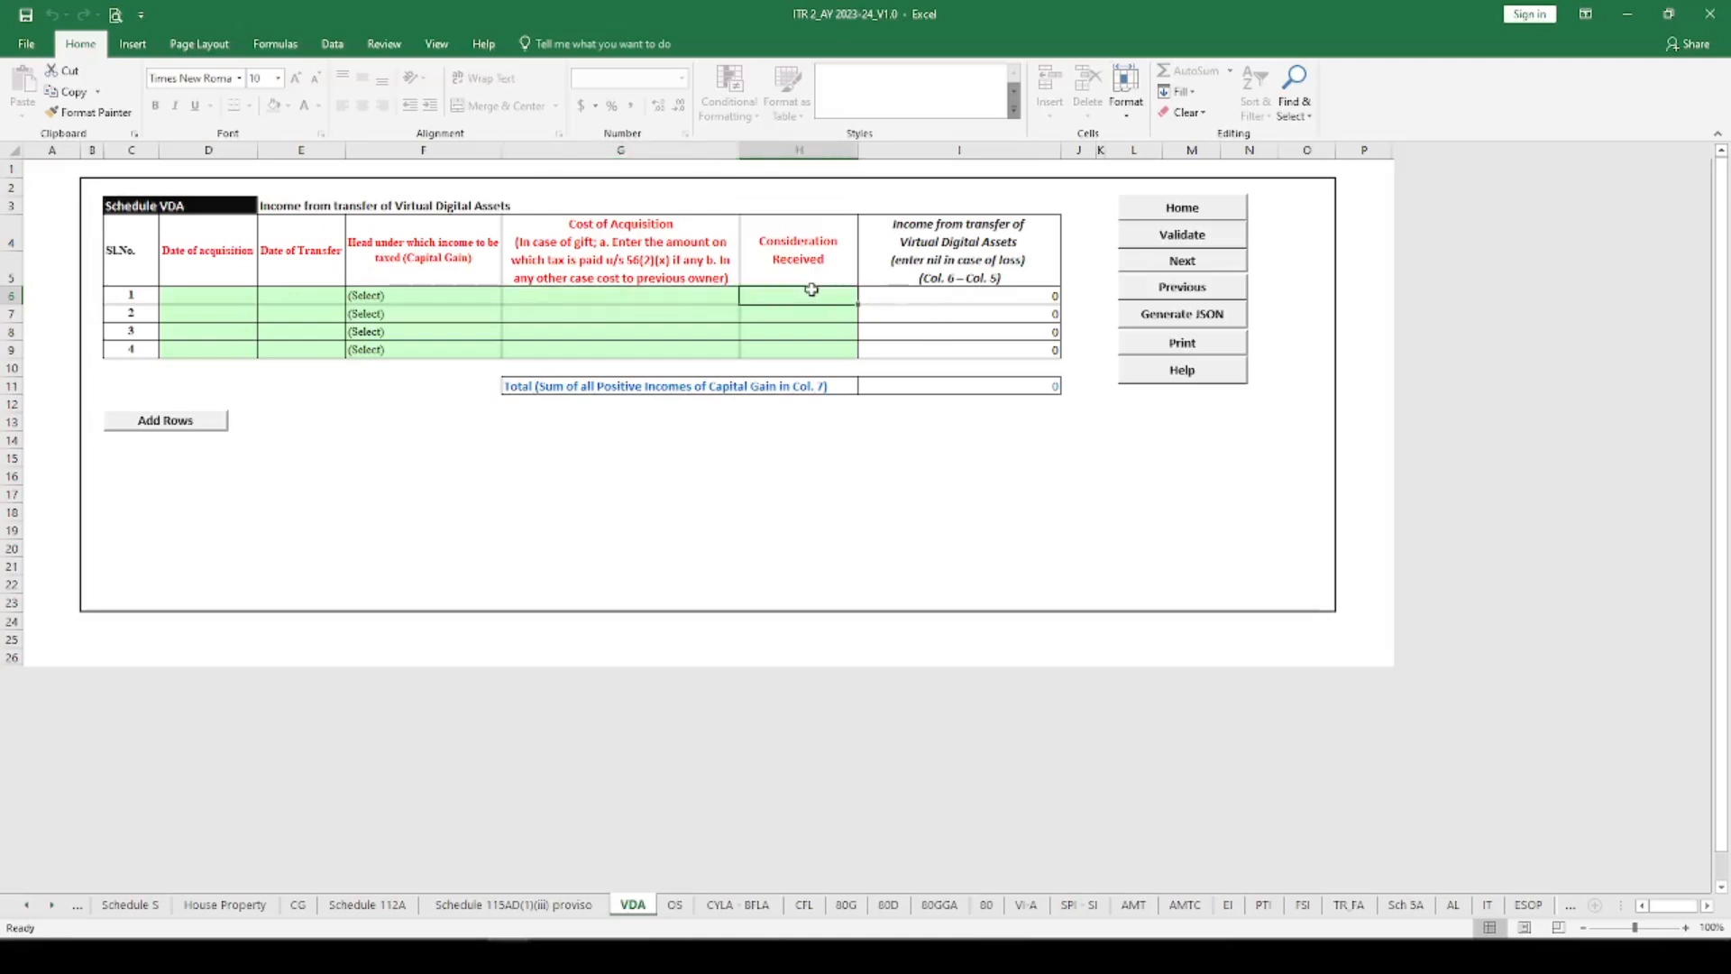
pyautogui.click(935, 297)
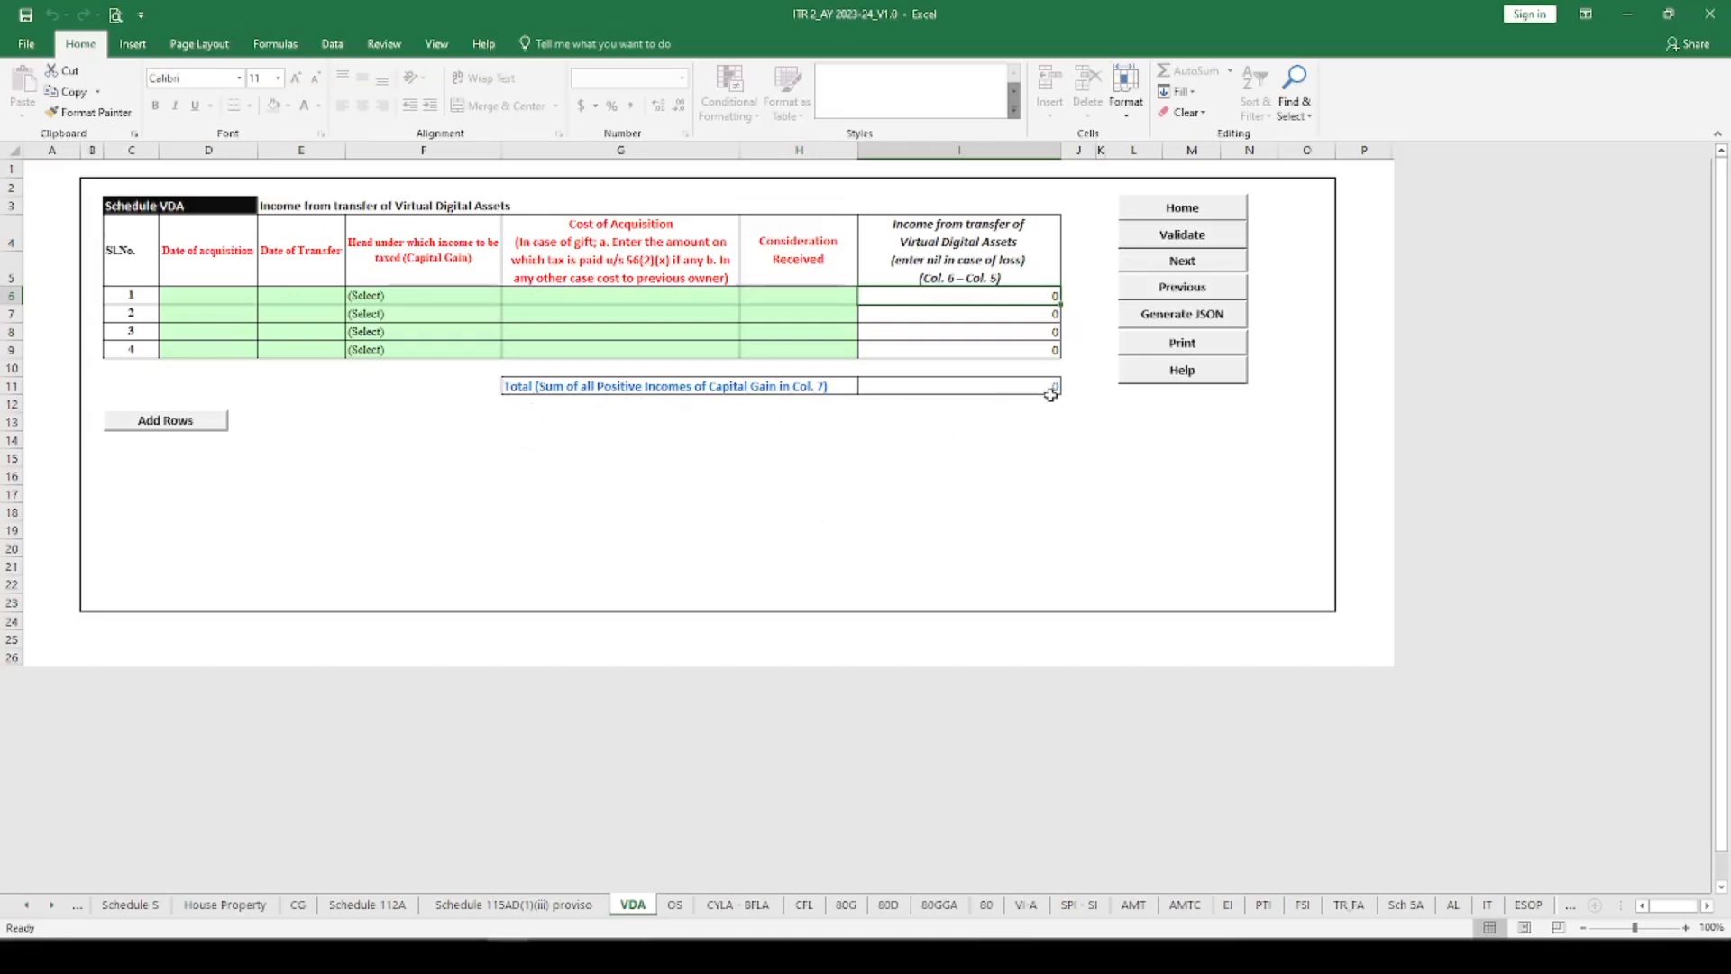
# Step: Validate the VDA sheet and dismiss the alert
pyautogui.click(1184, 235)
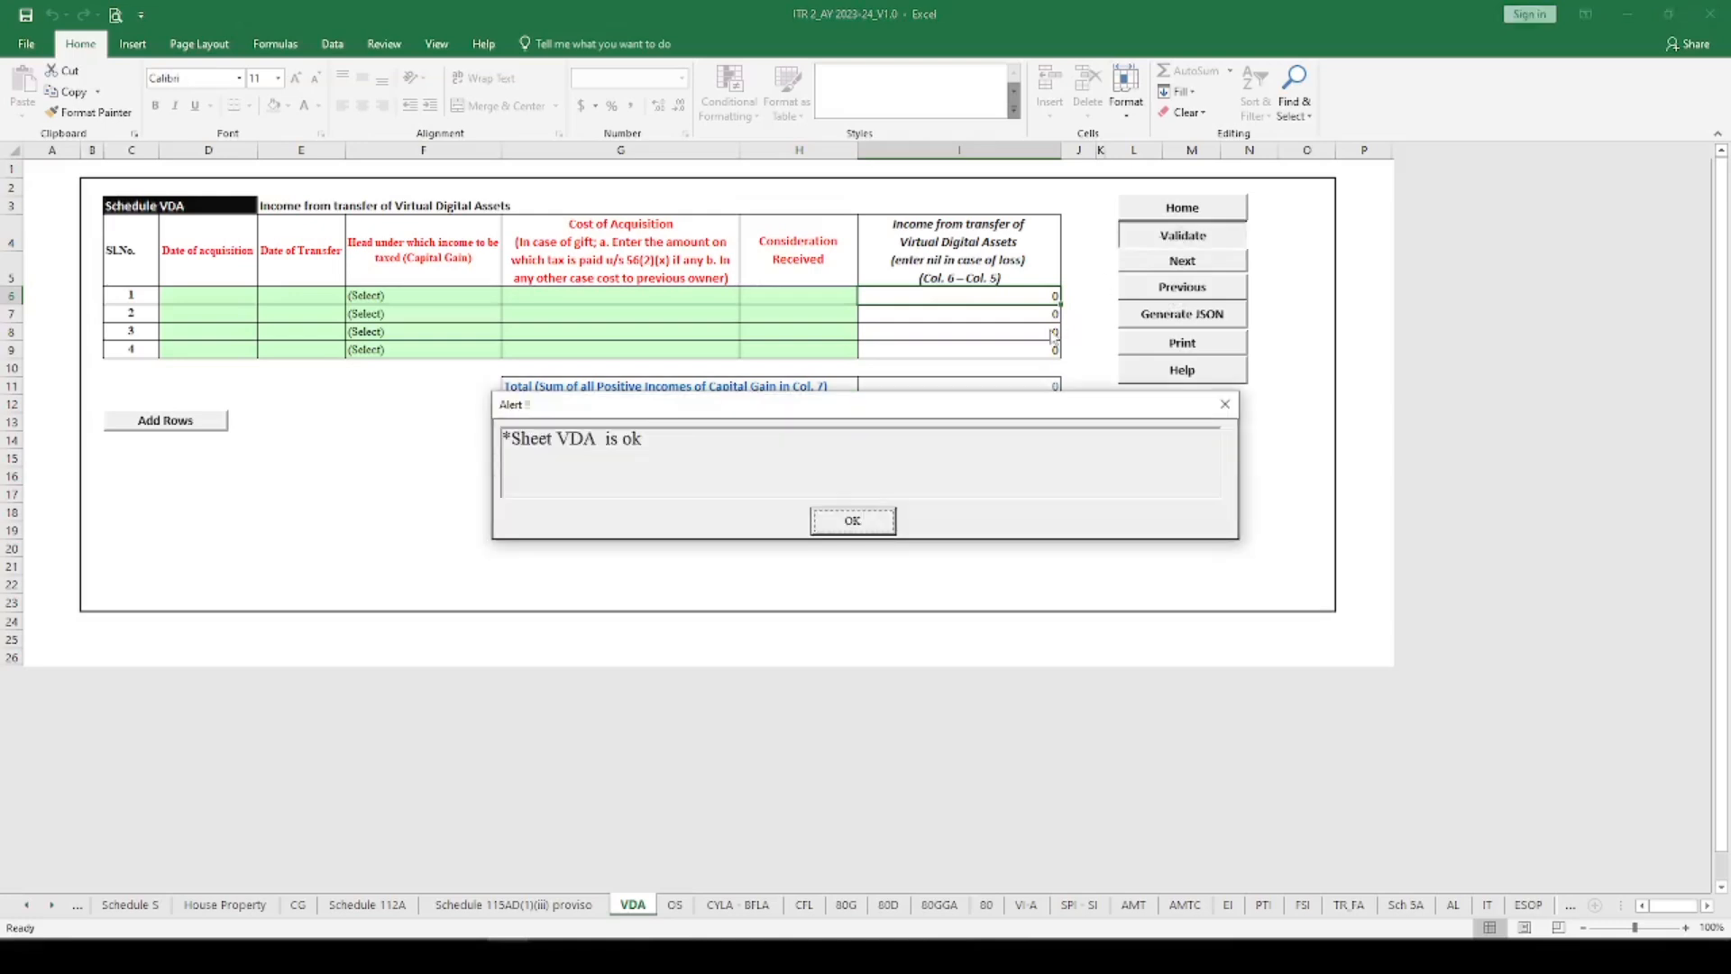
pyautogui.click(849, 519)
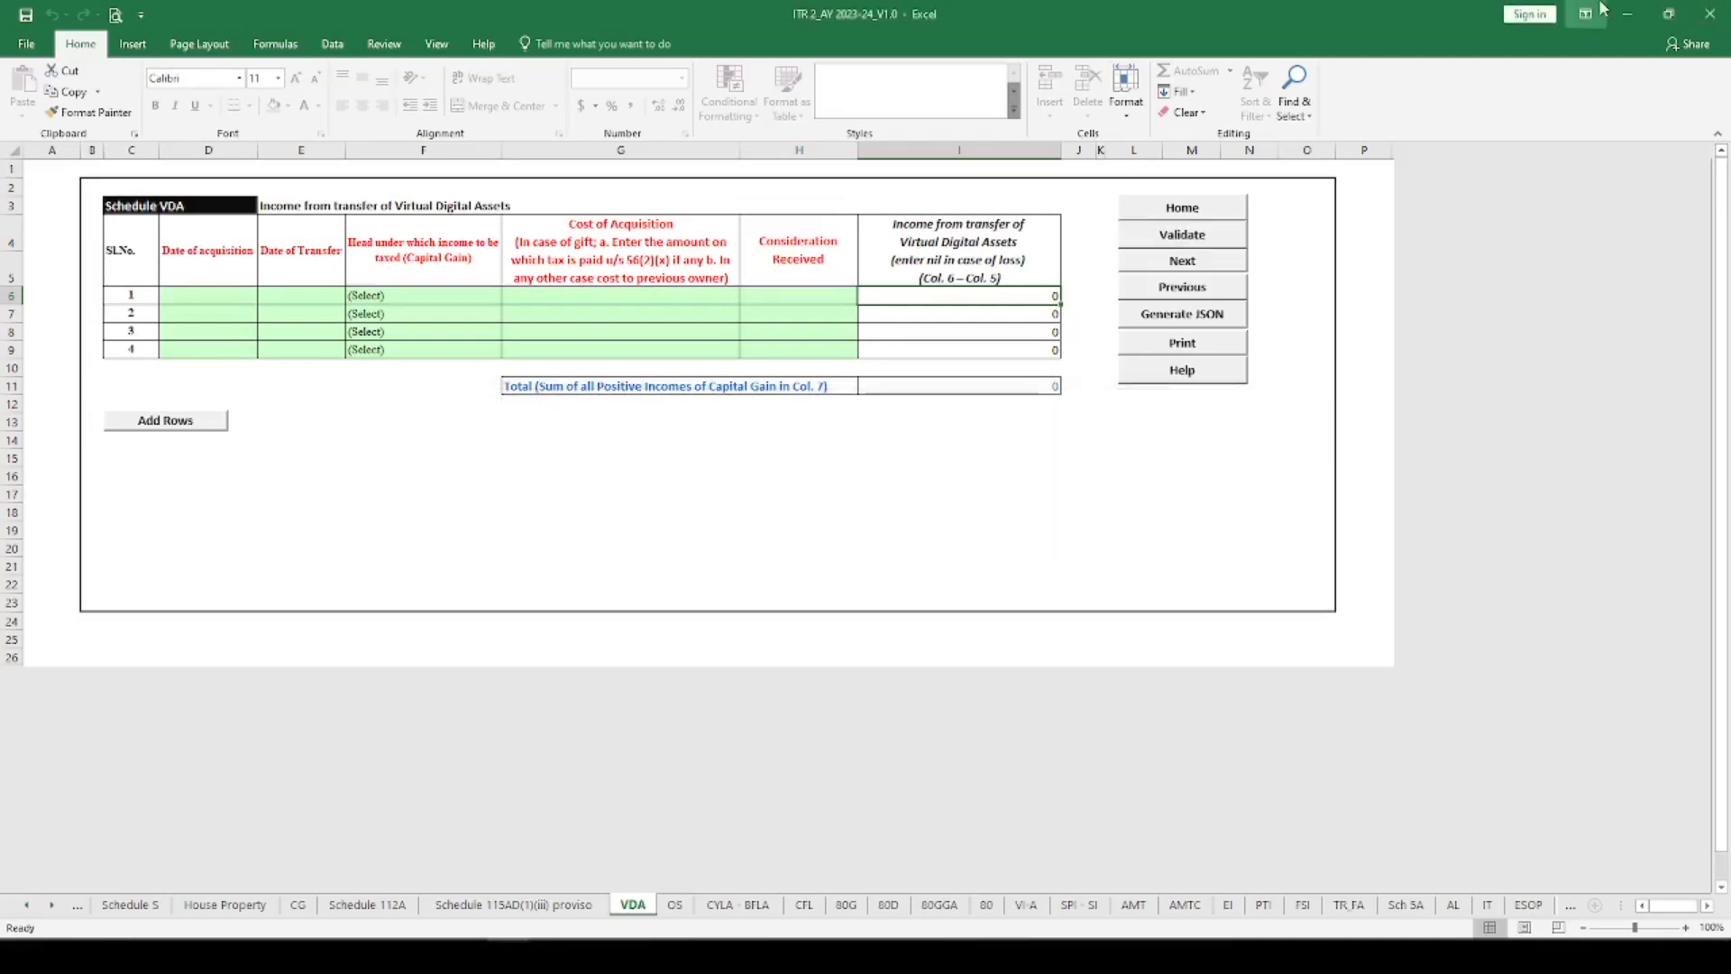
# Step: On the OS sheet, enter 1100 as the interest income from savings bank
pyautogui.click(675, 904)
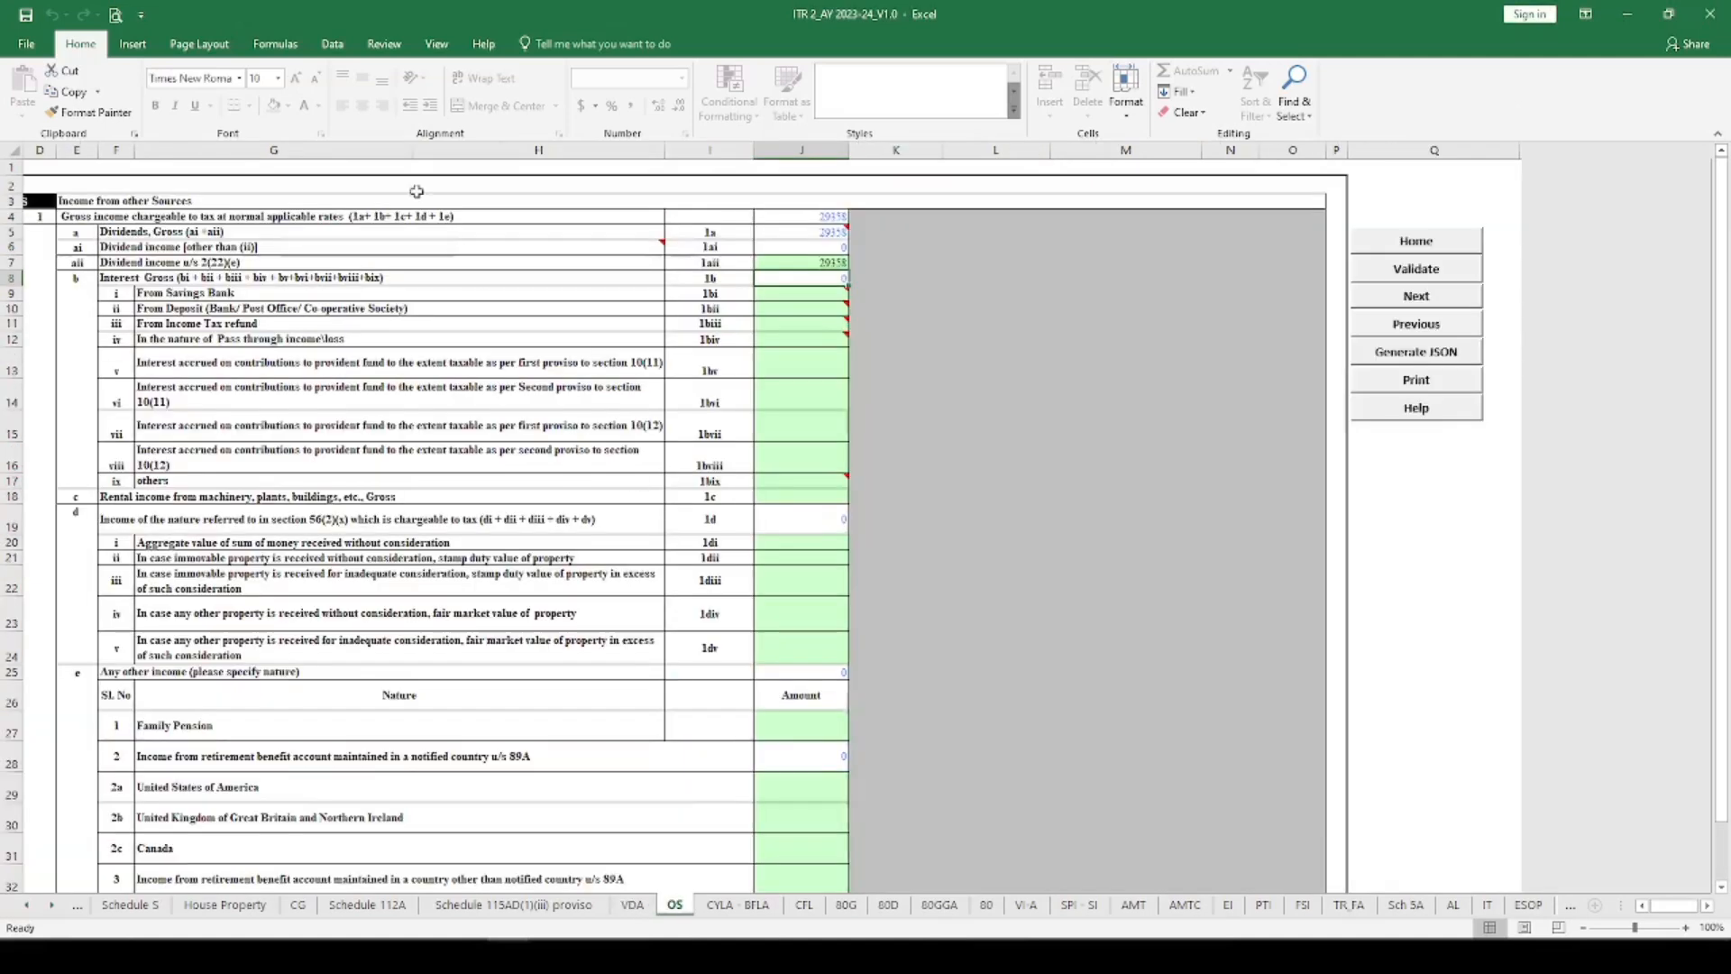
pyautogui.click(177, 294)
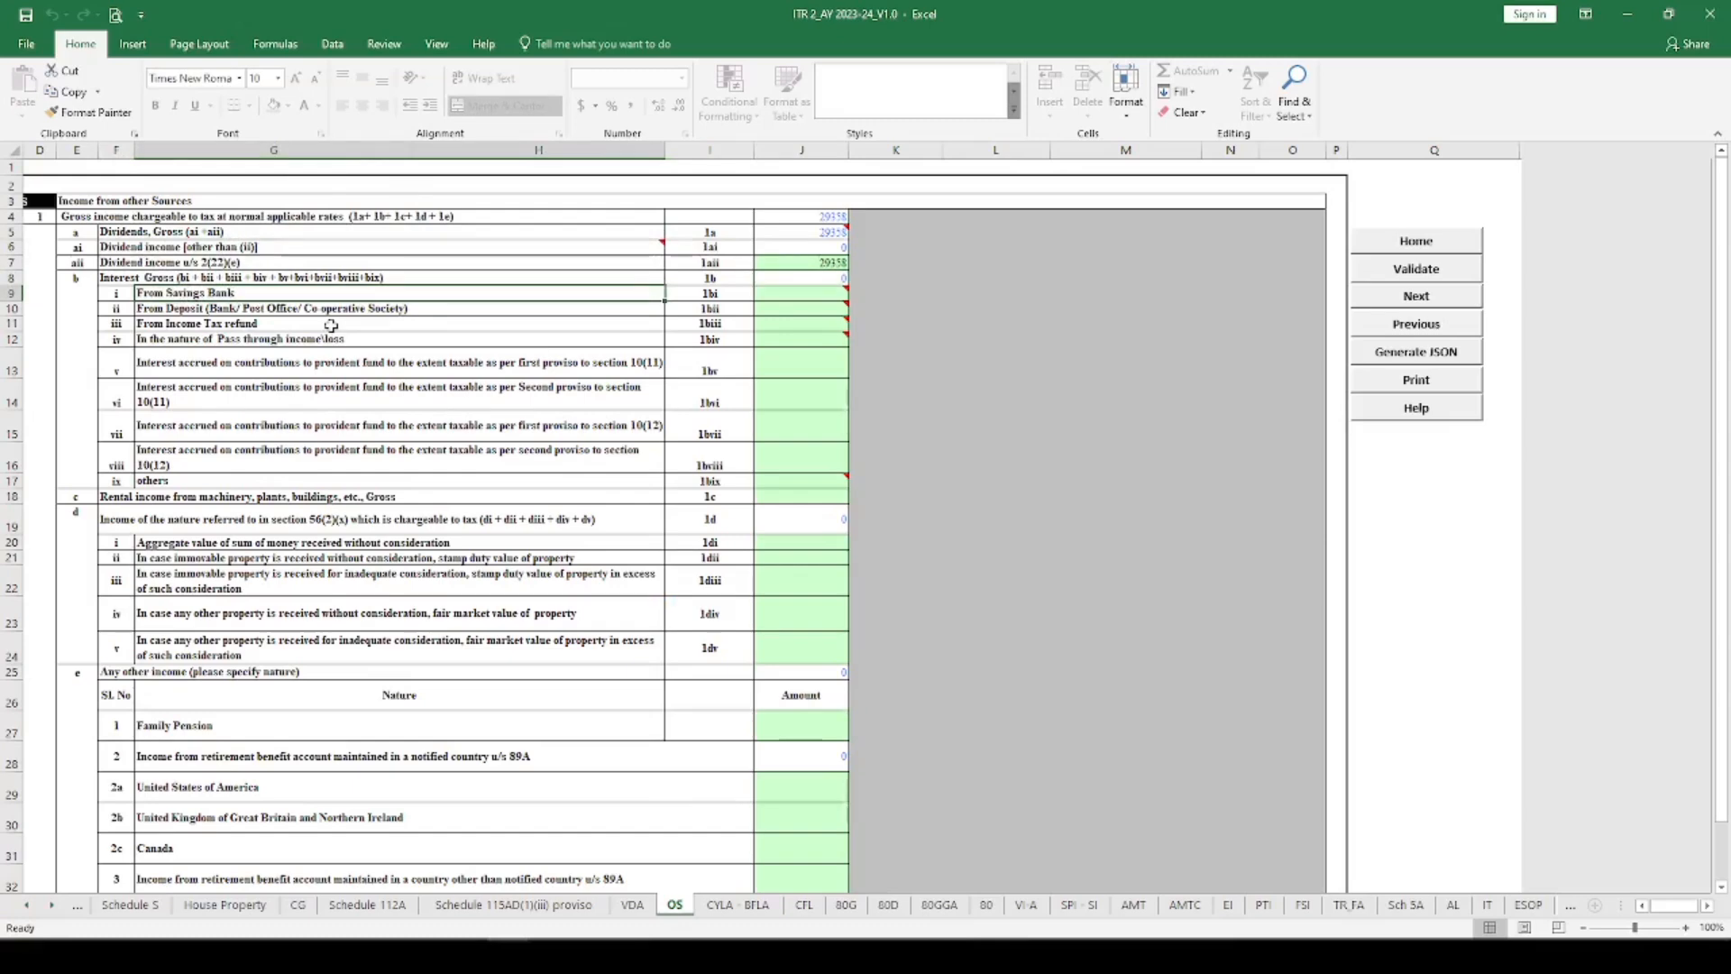
pyautogui.press('Tab')
pyautogui.write('1100')
pyautogui.press('Return')
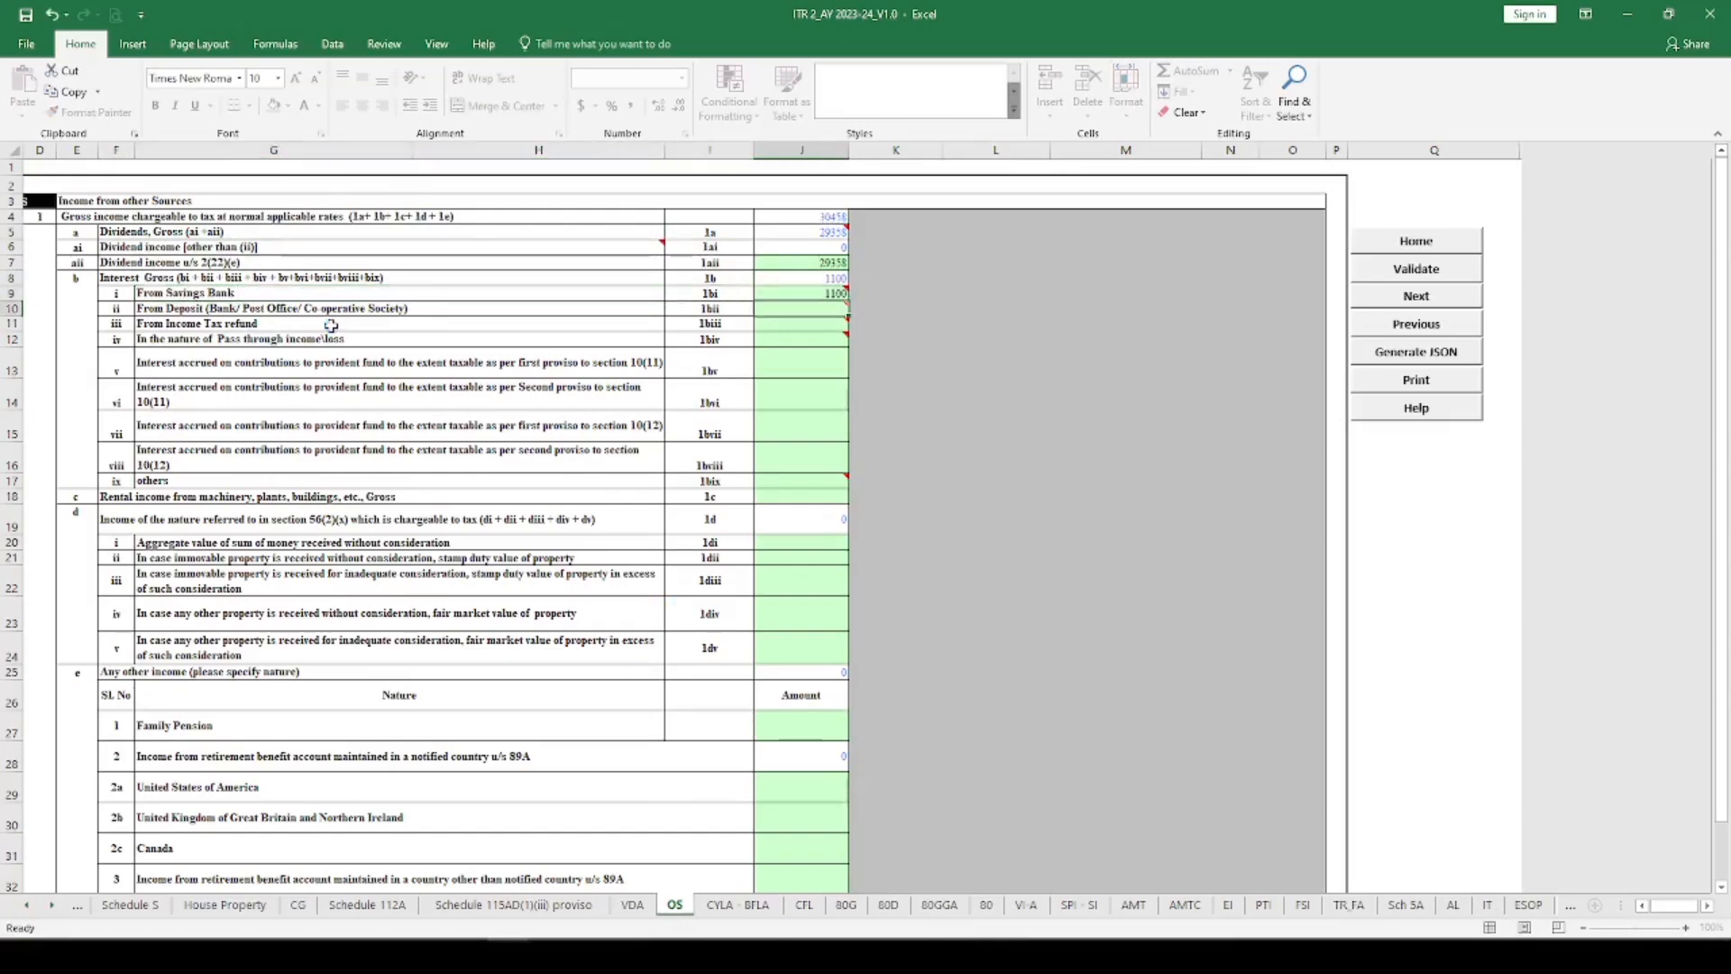
pyautogui.moveTo(767, 309)
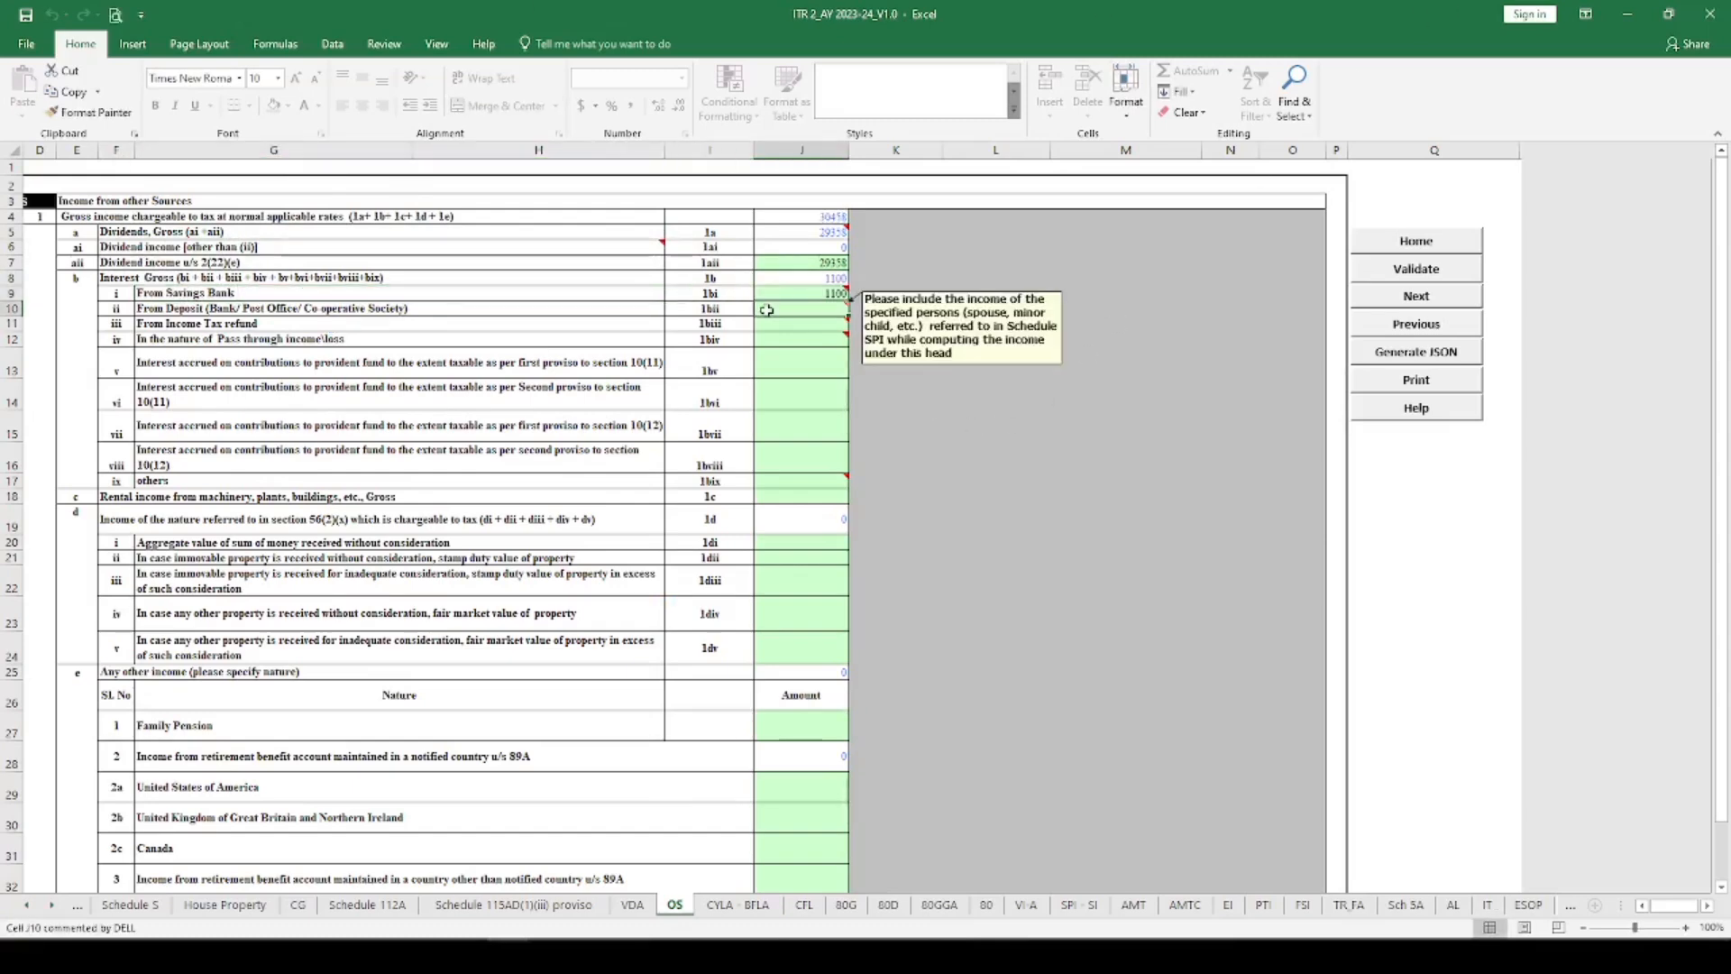
pyautogui.click(802, 234)
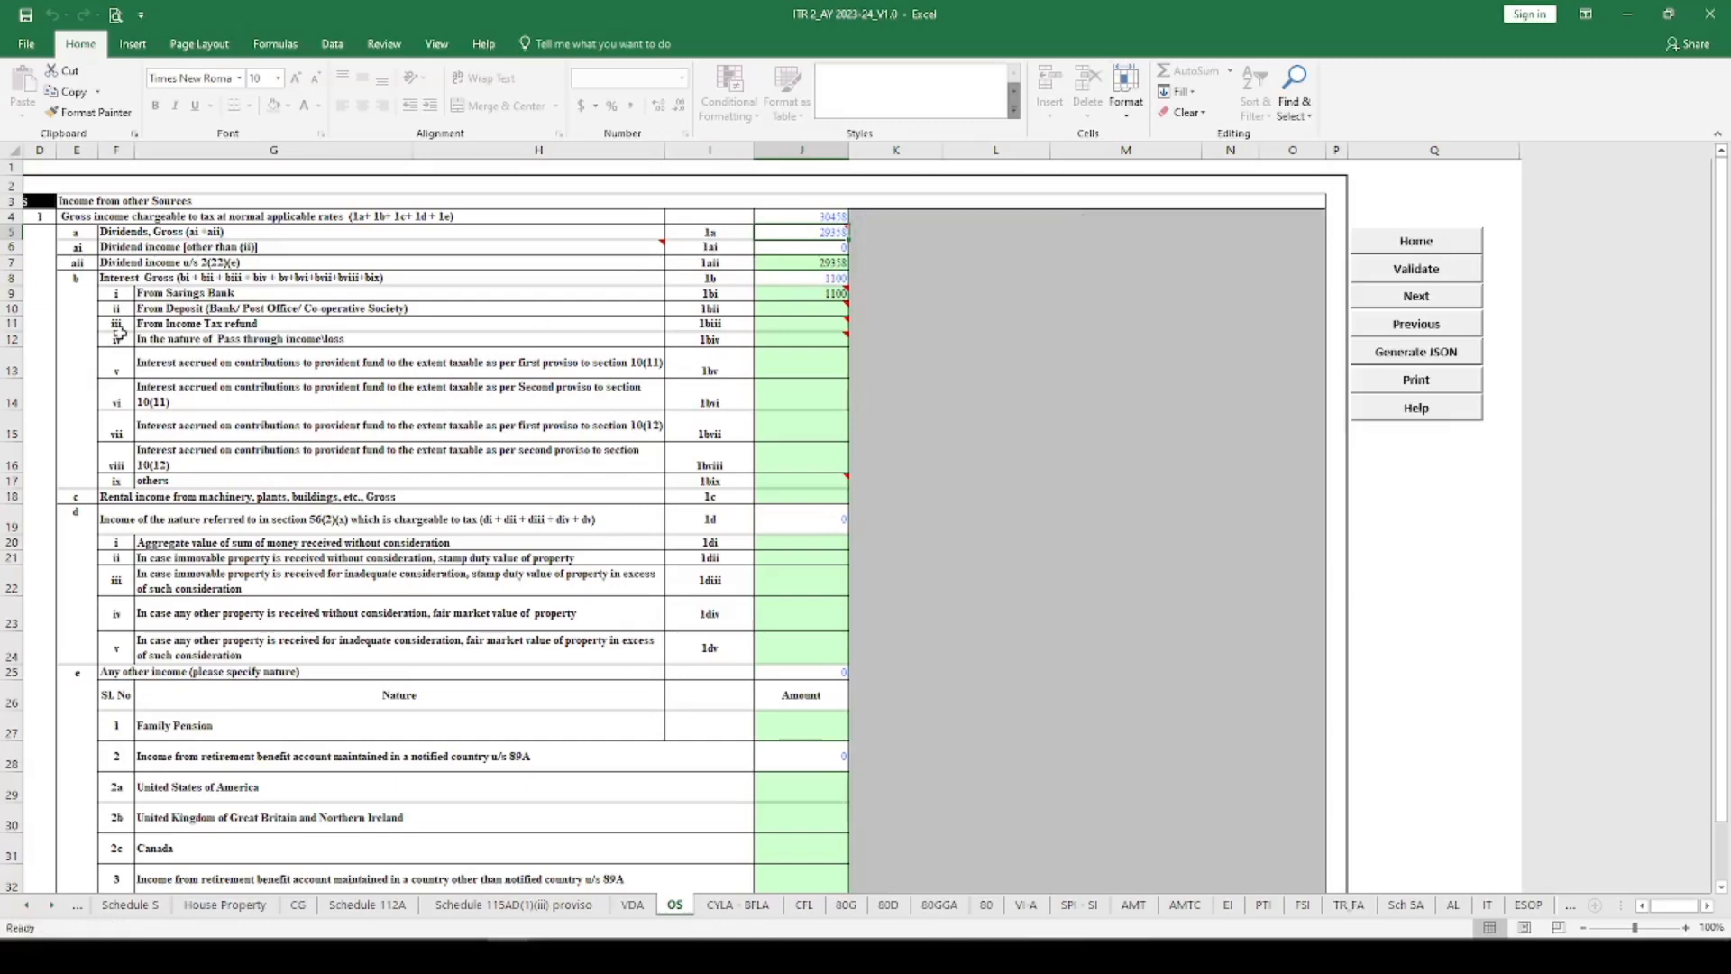
pyautogui.click(165, 307)
pyautogui.click(167, 325)
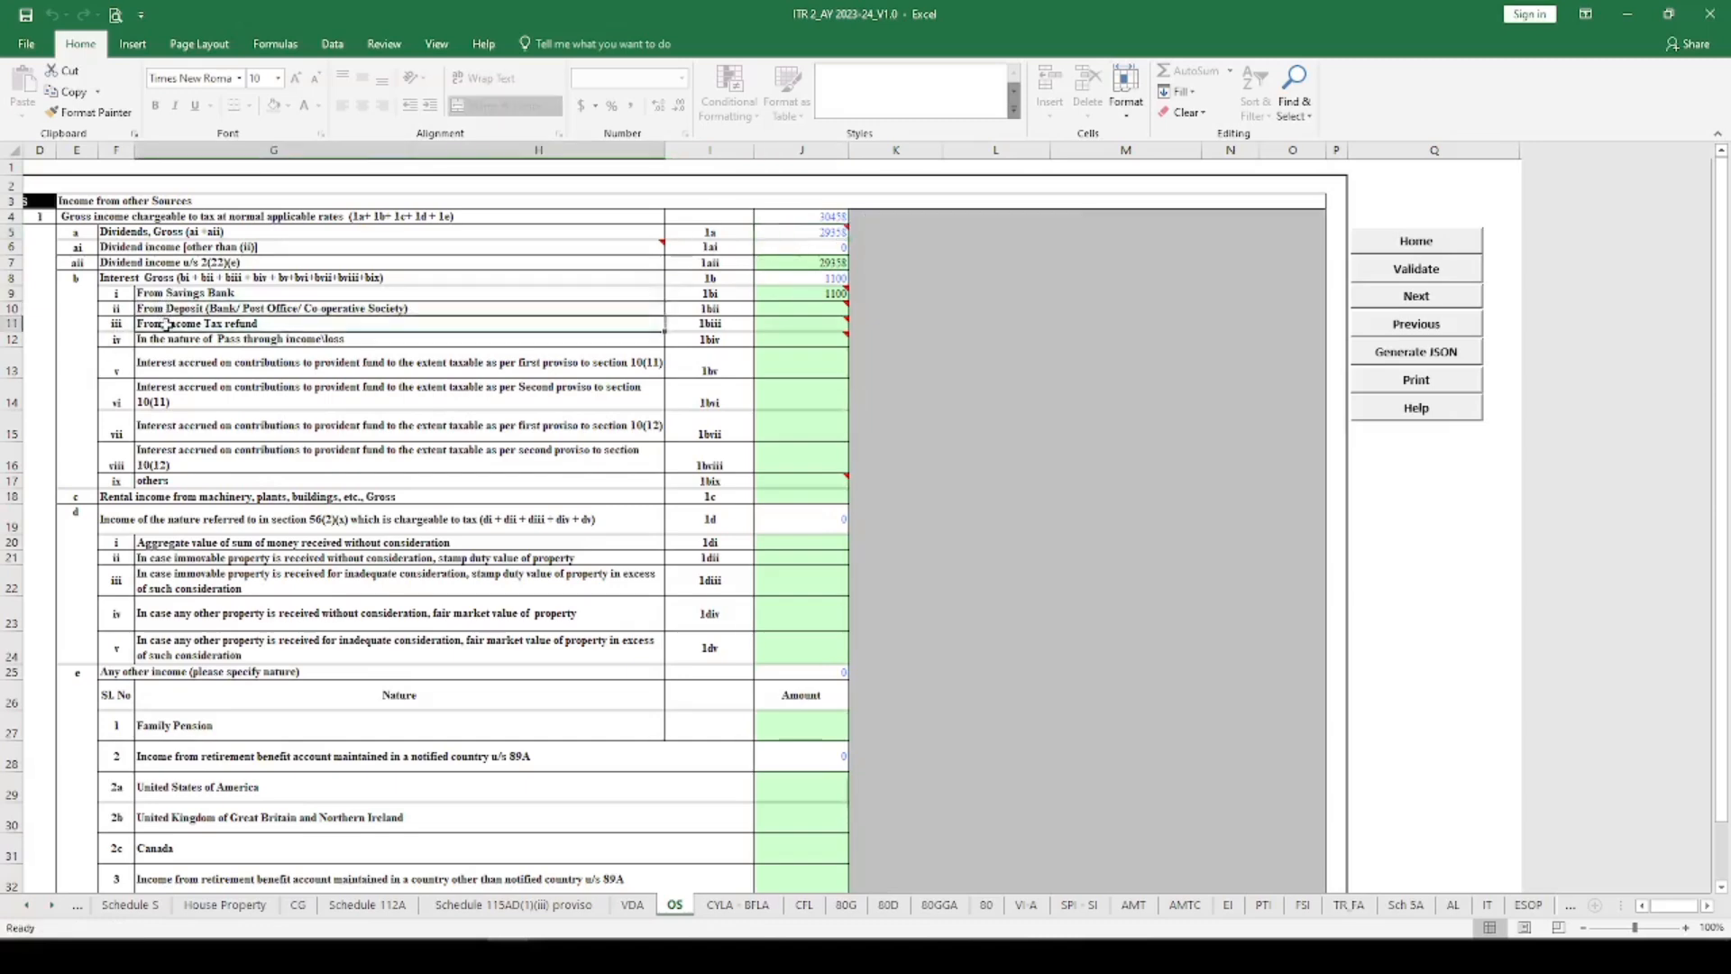
# Step: Add "tution income" with an amount of 5000 in row 5 of the any other income table
pyautogui.scroll(-3, 253, 514)
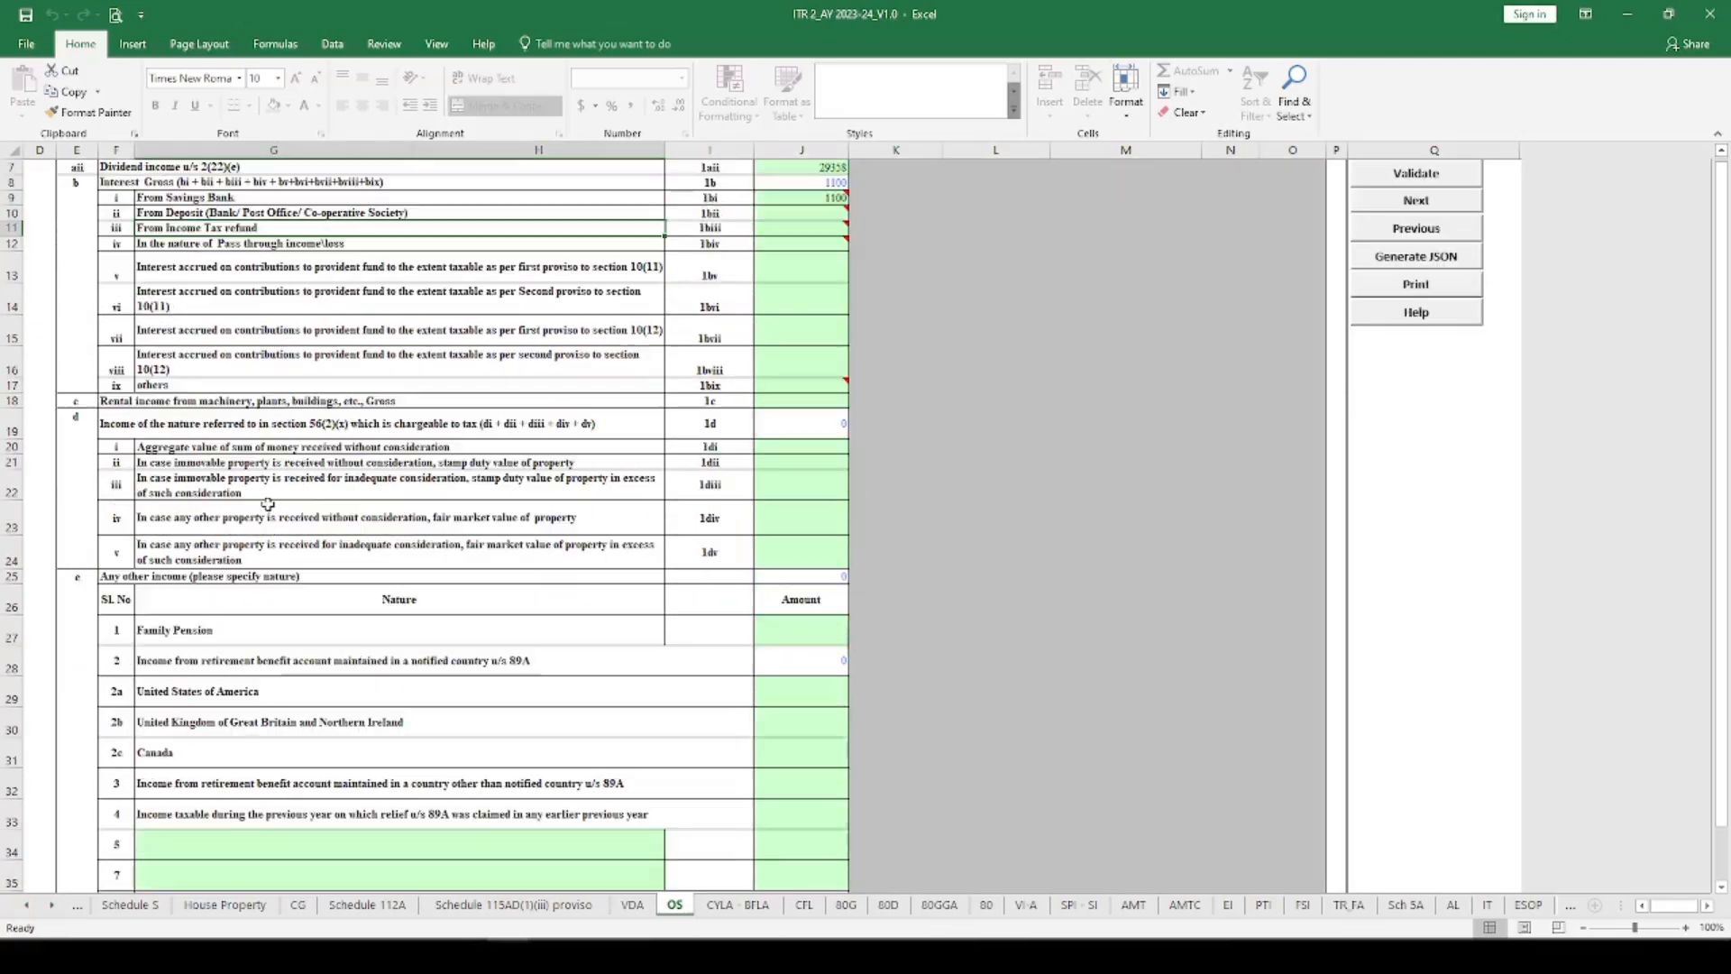
pyautogui.click(226, 805)
pyautogui.write('tution')
pyautogui.scroll(-1, 226, 807)
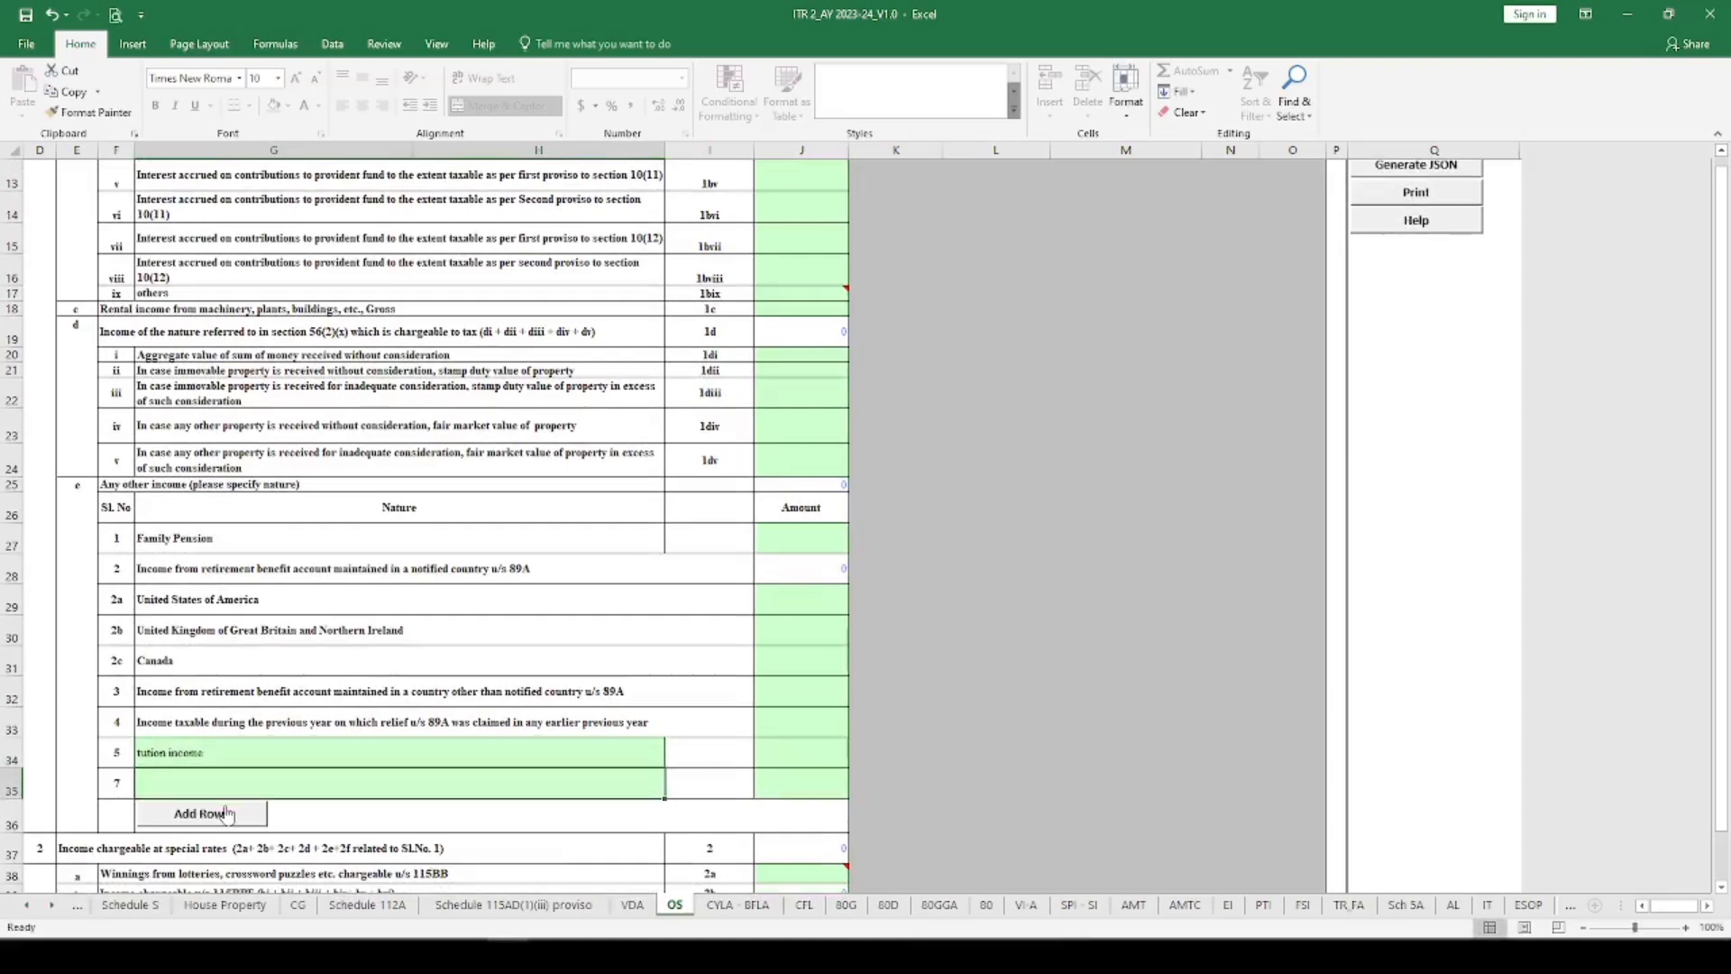
pyautogui.press('Tab')
pyautogui.press('Return')
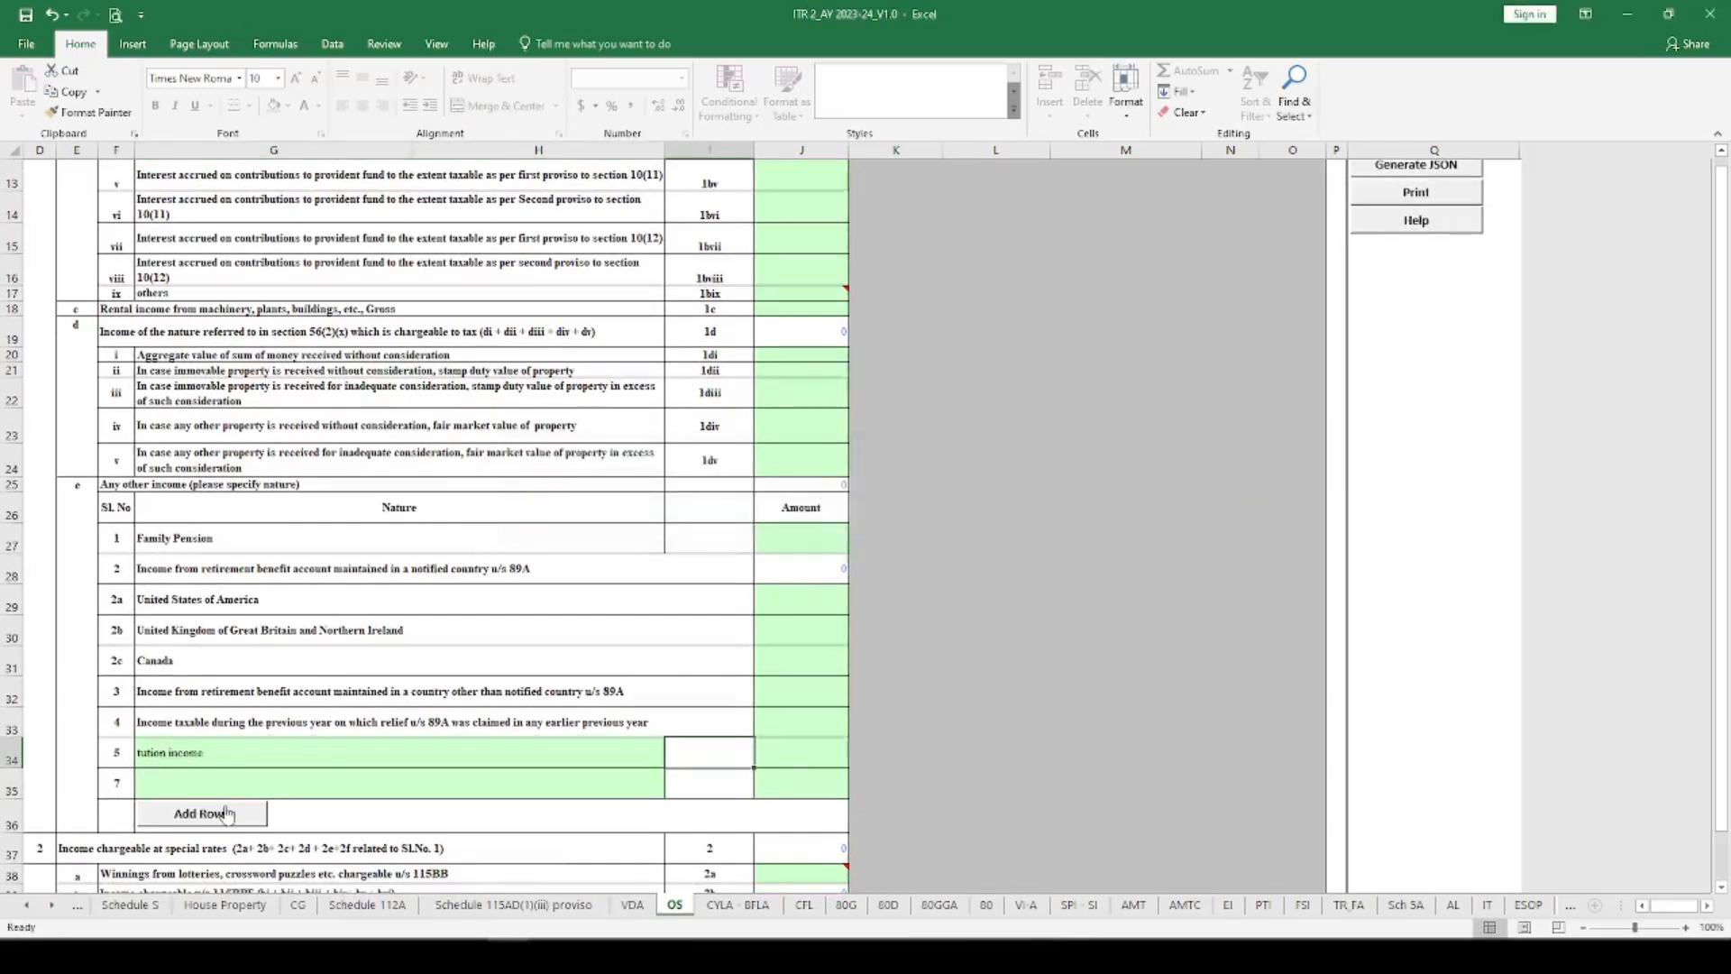
pyautogui.press('Tab')
pyautogui.write('5000')
pyautogui.press('Return')
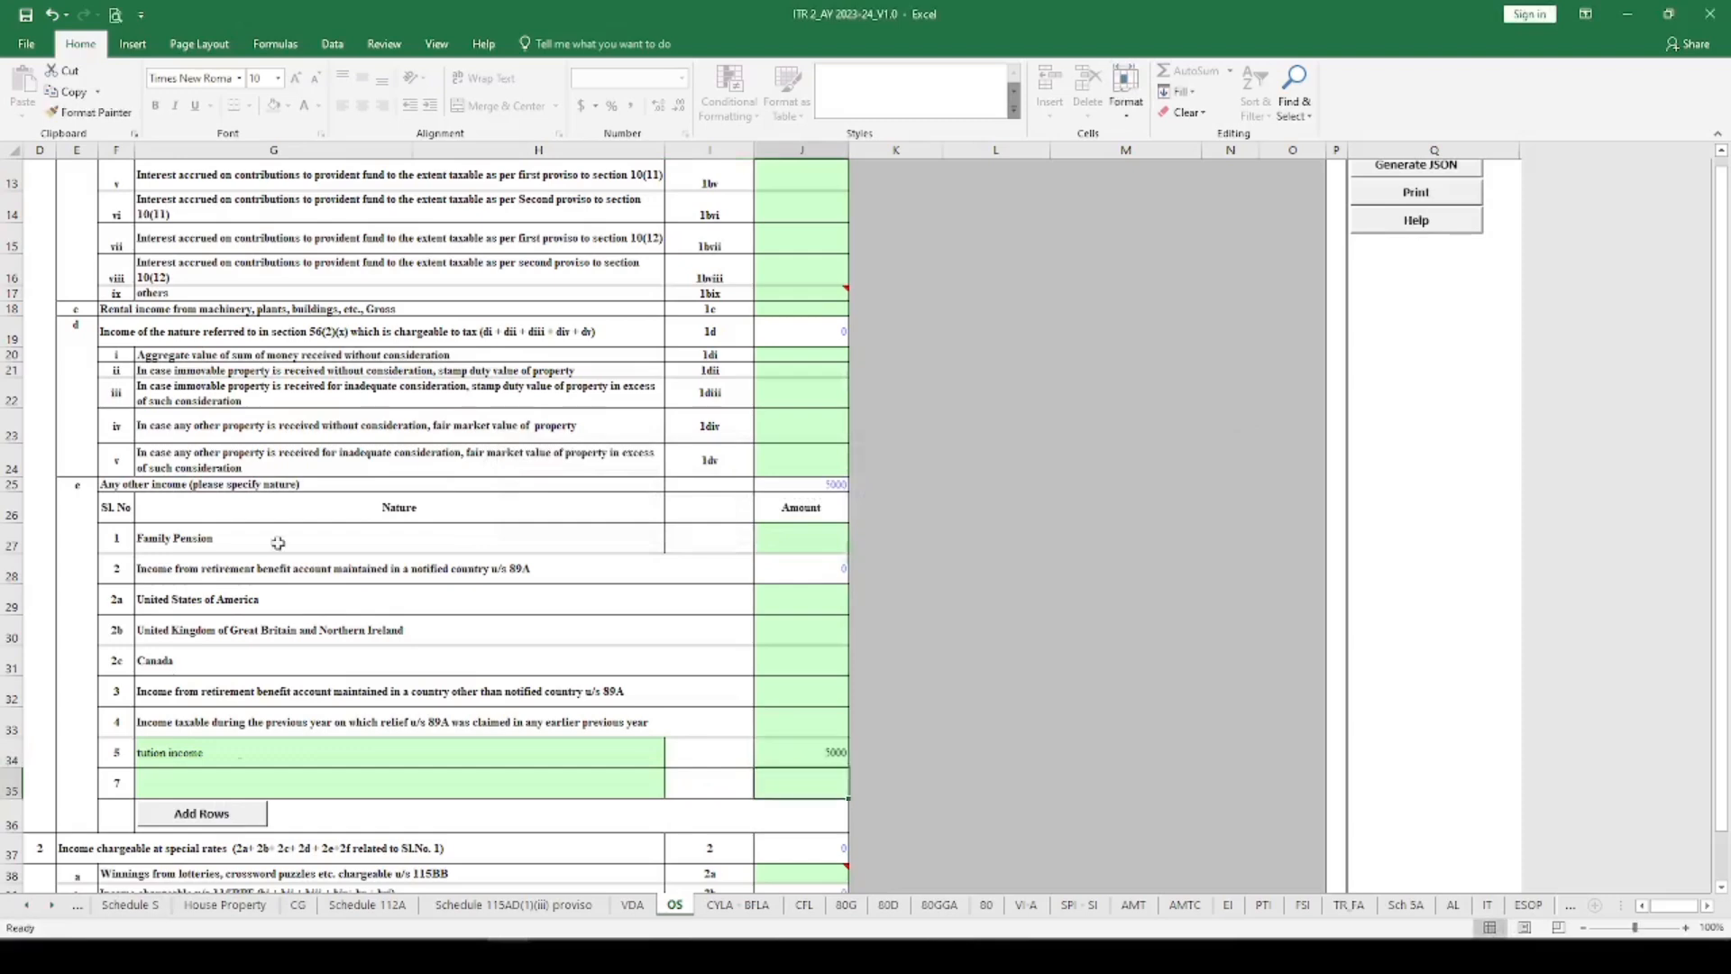
# Step: Validate the OS sheet and dismiss the alert
pyautogui.scroll(4, 902, 419)
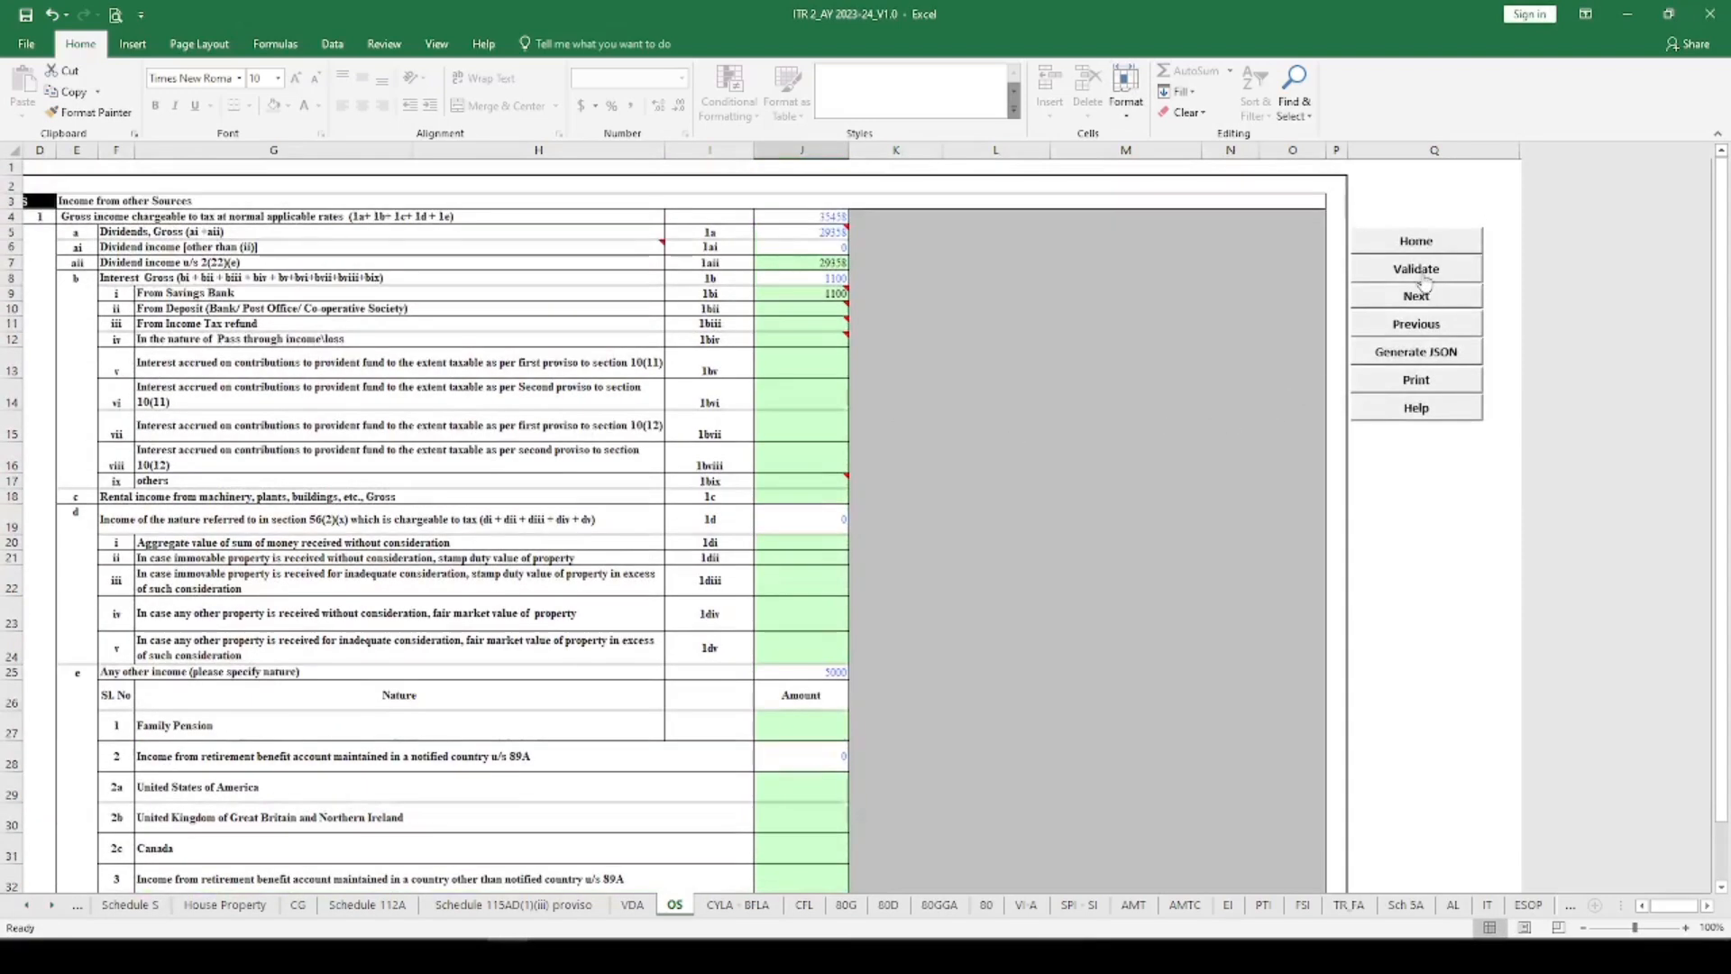
pyautogui.click(1424, 269)
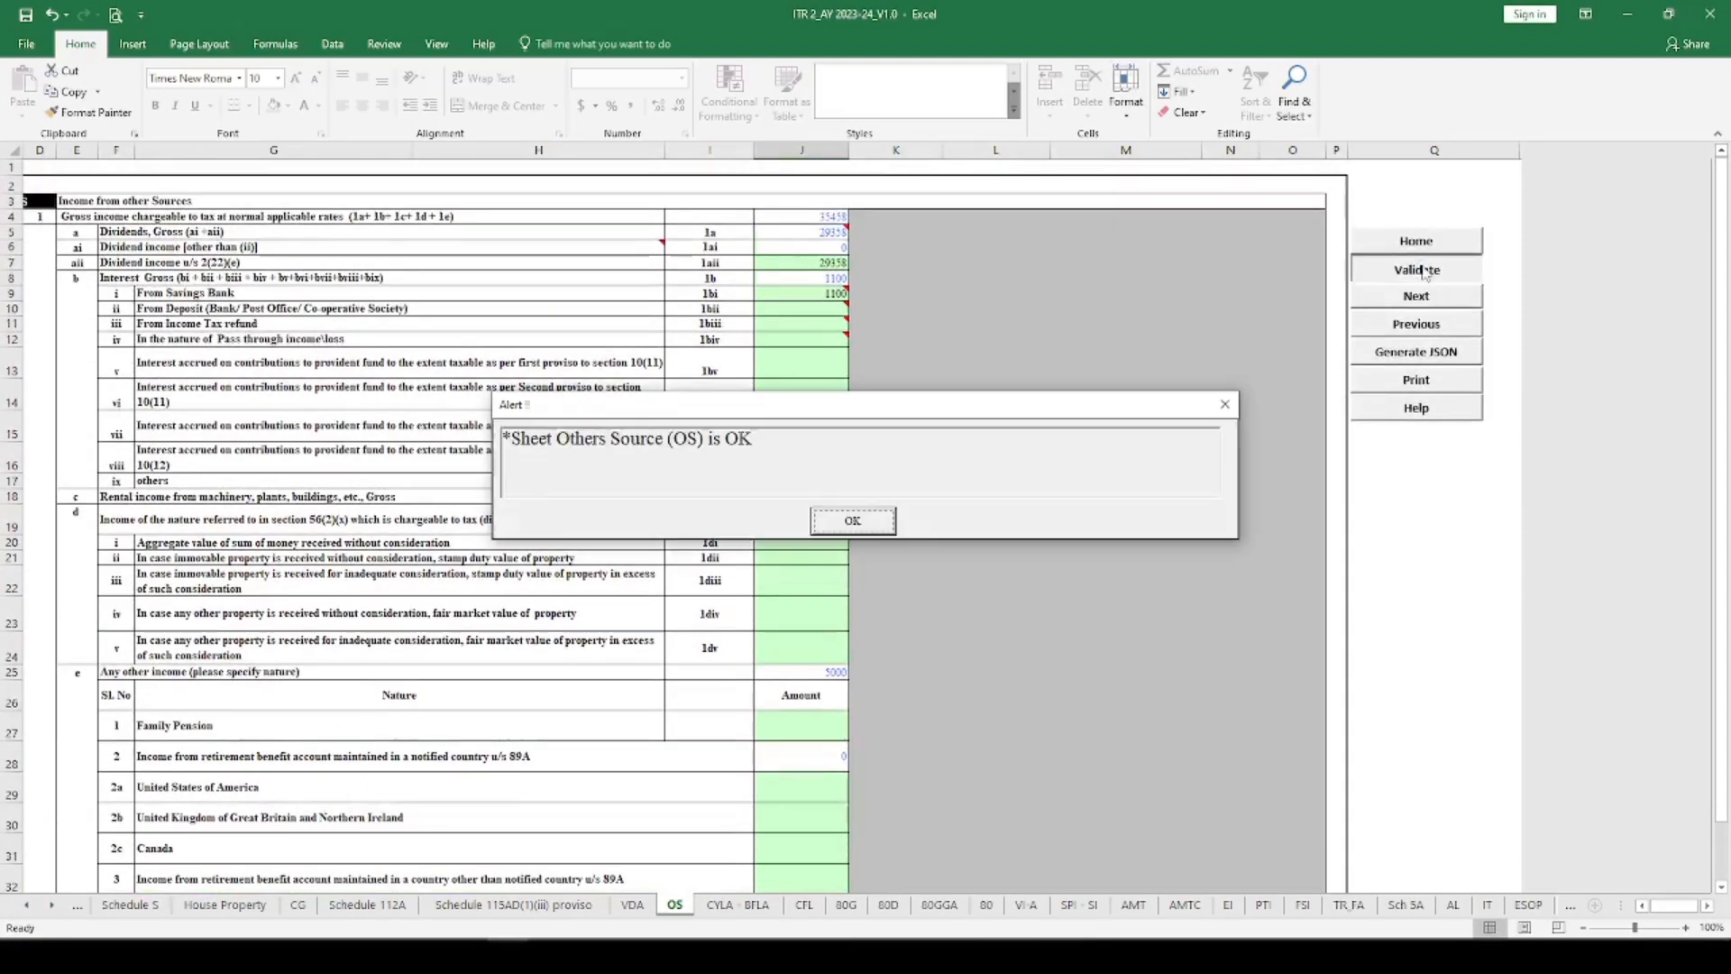
pyautogui.click(874, 520)
# Step: Check the house property loss set off against salaries on the CYLA - BFLA sheet, validate the sheet and dismiss the alert
pyautogui.click(727, 909)
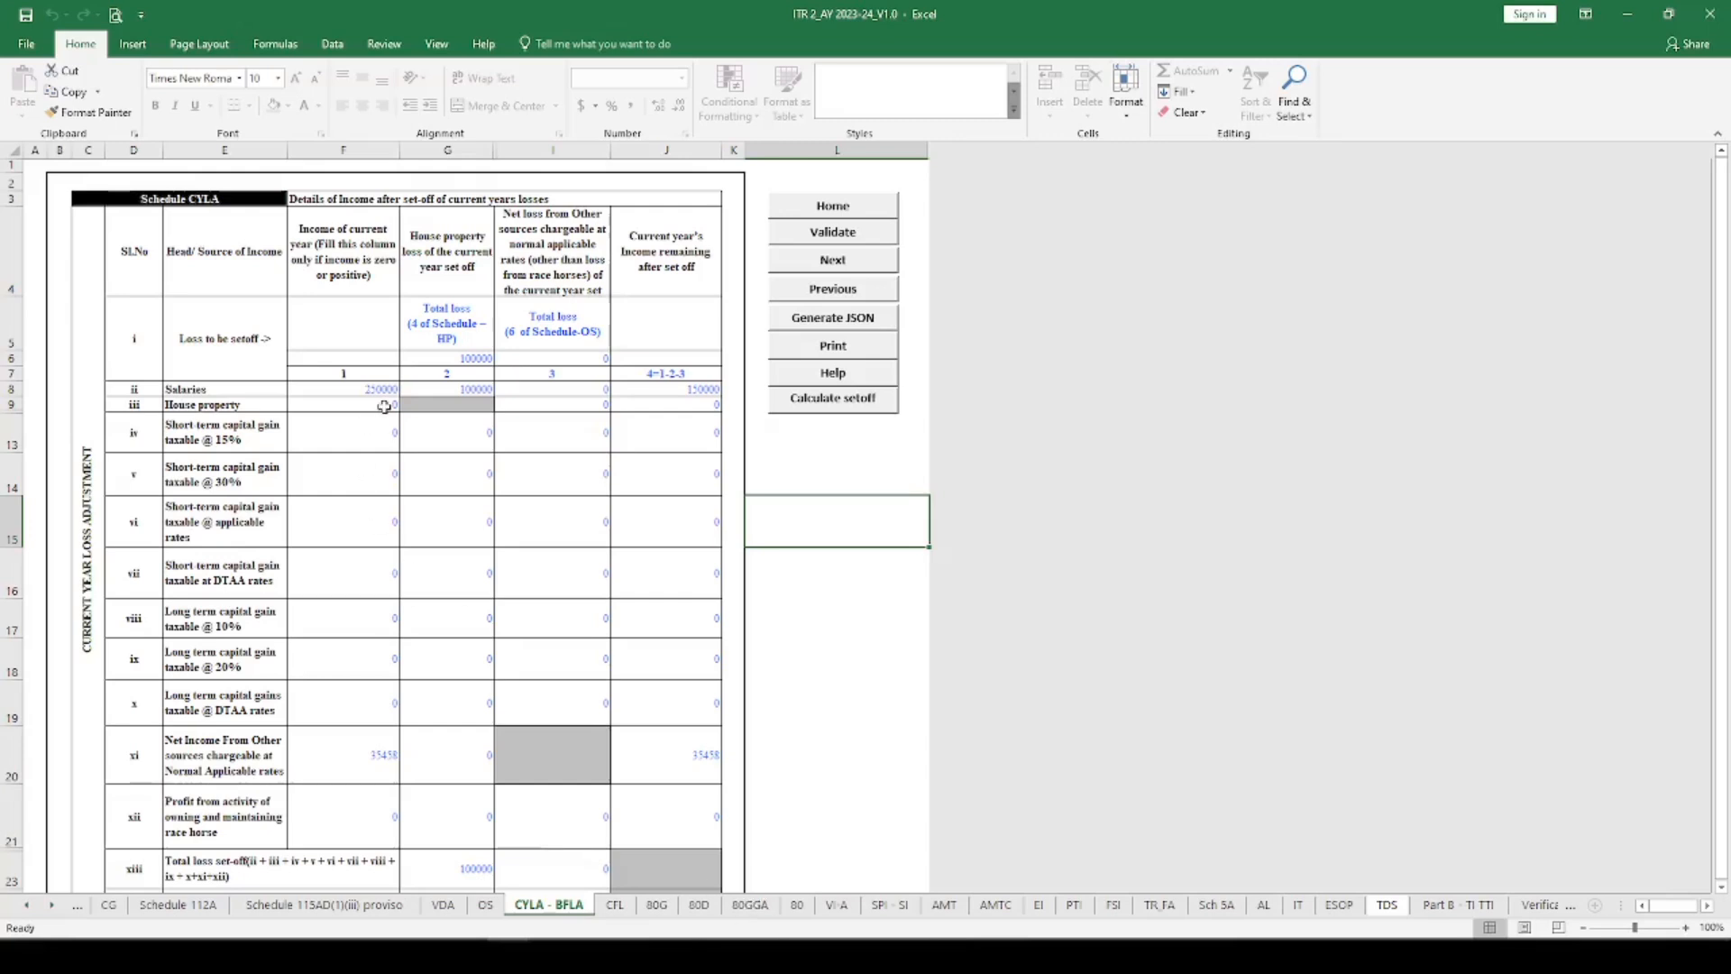
pyautogui.click(445, 390)
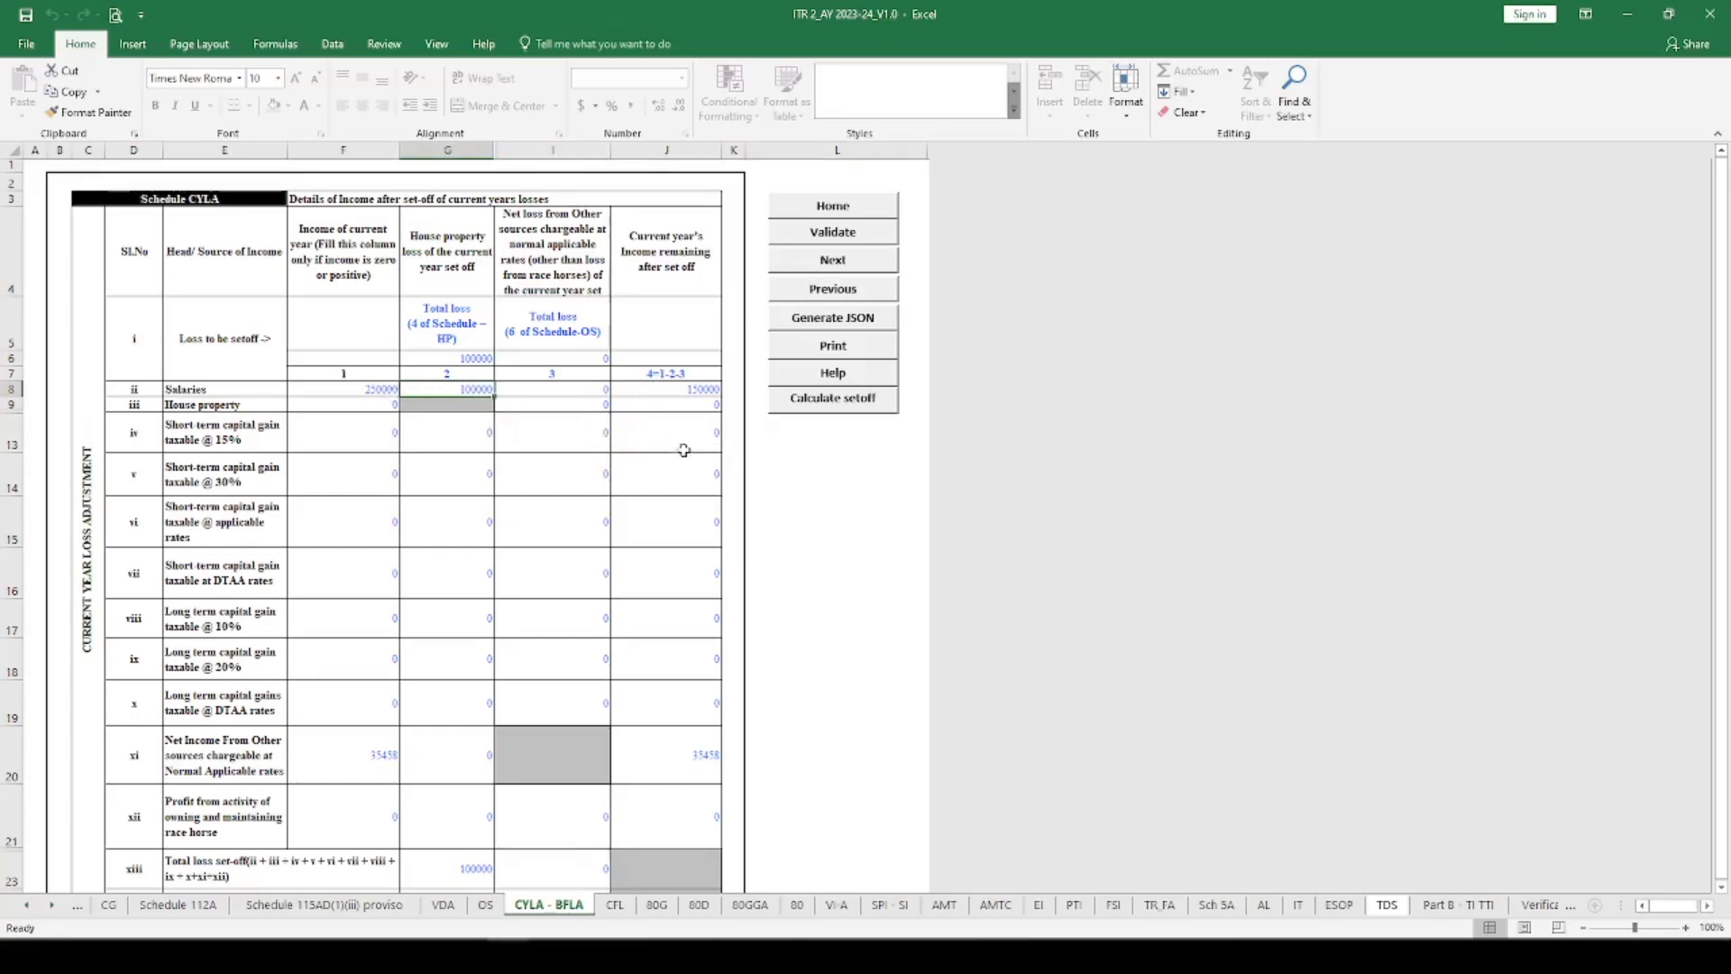
pyautogui.click(853, 233)
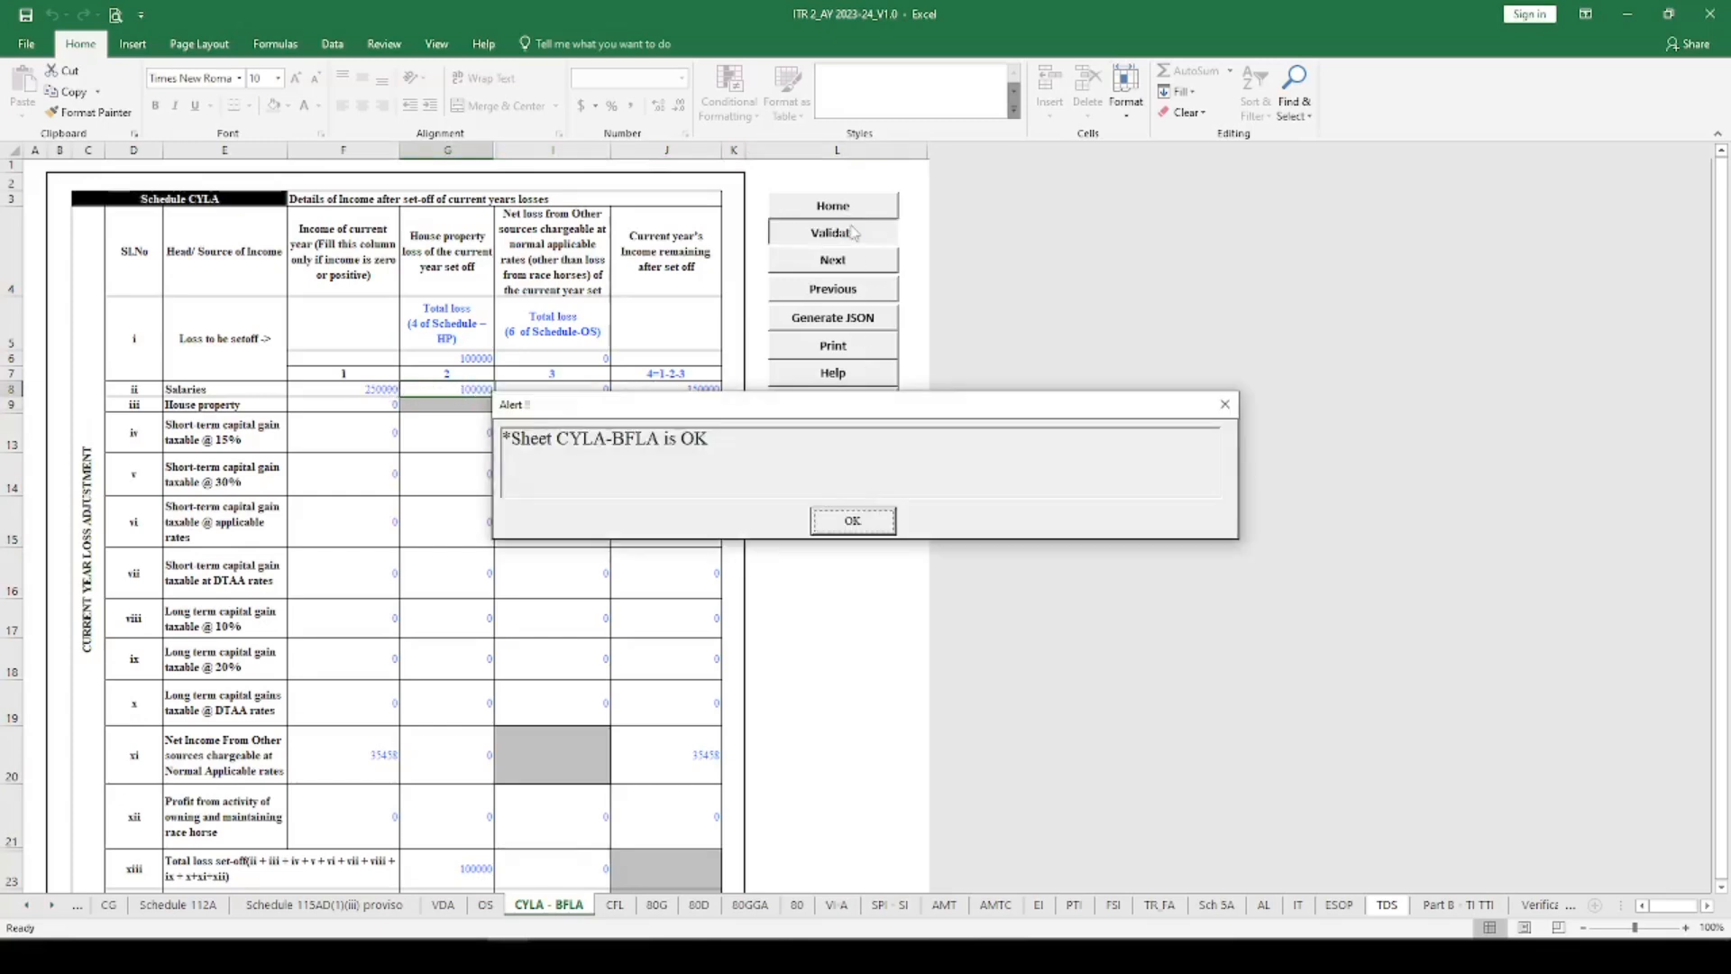
pyautogui.click(851, 521)
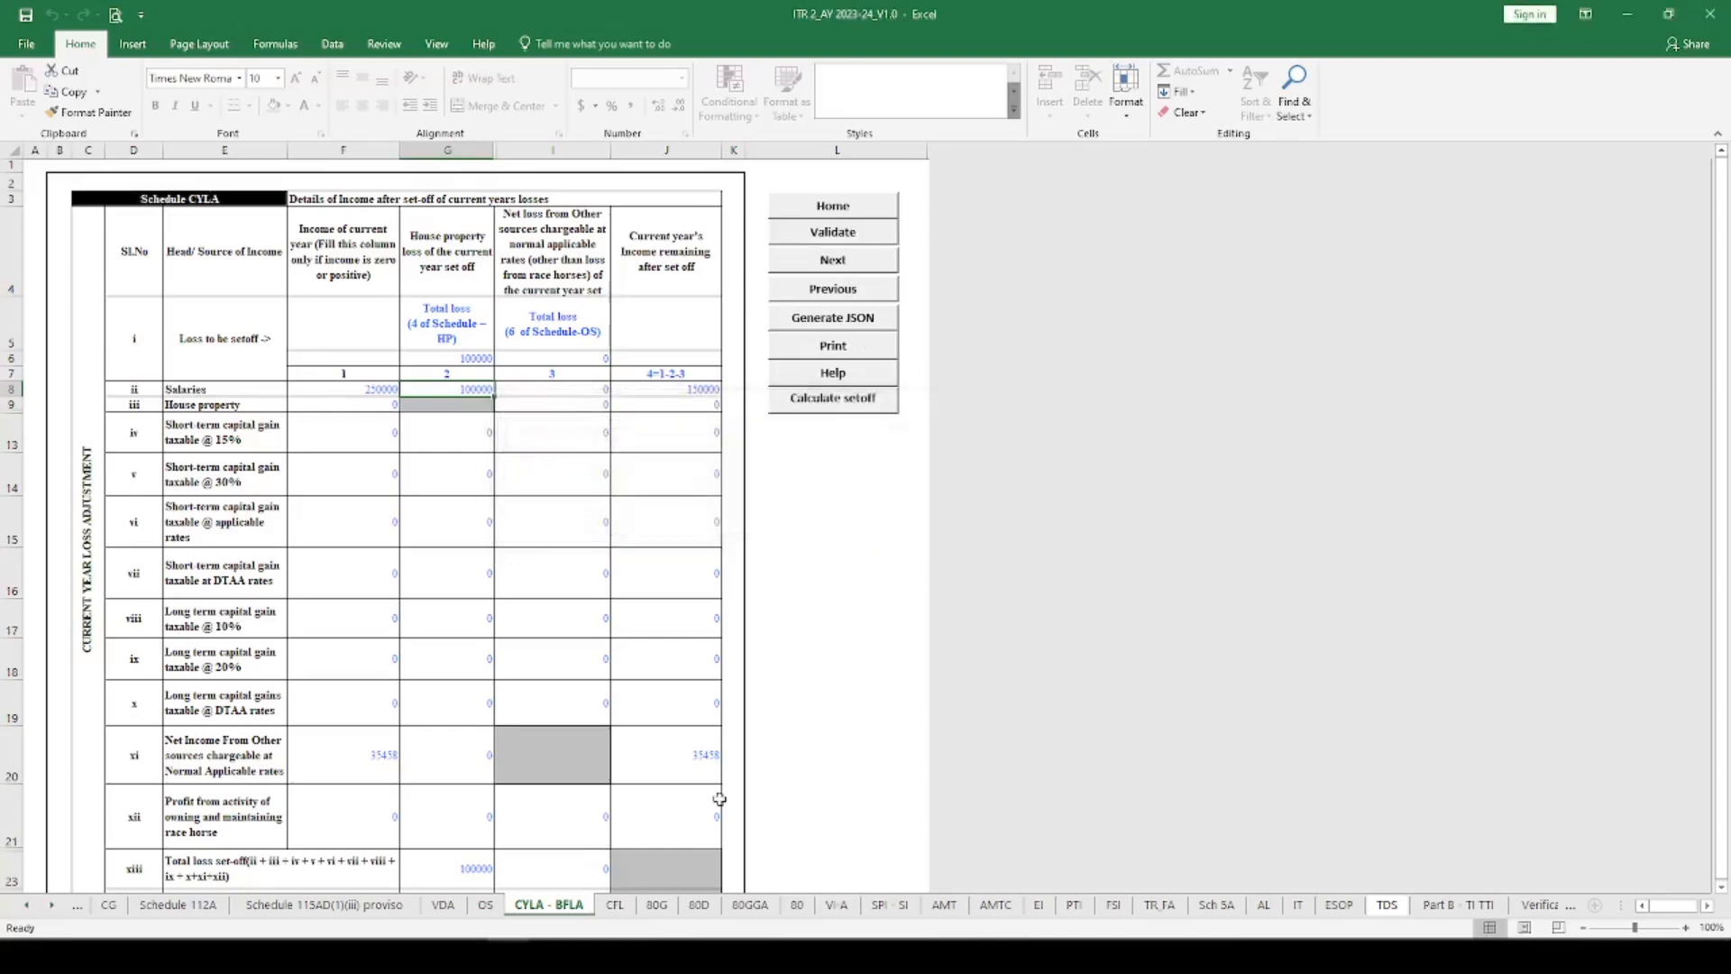
# Step: Validate the CFL sheet of losses carried forward and dismiss the alert
pyautogui.click(615, 904)
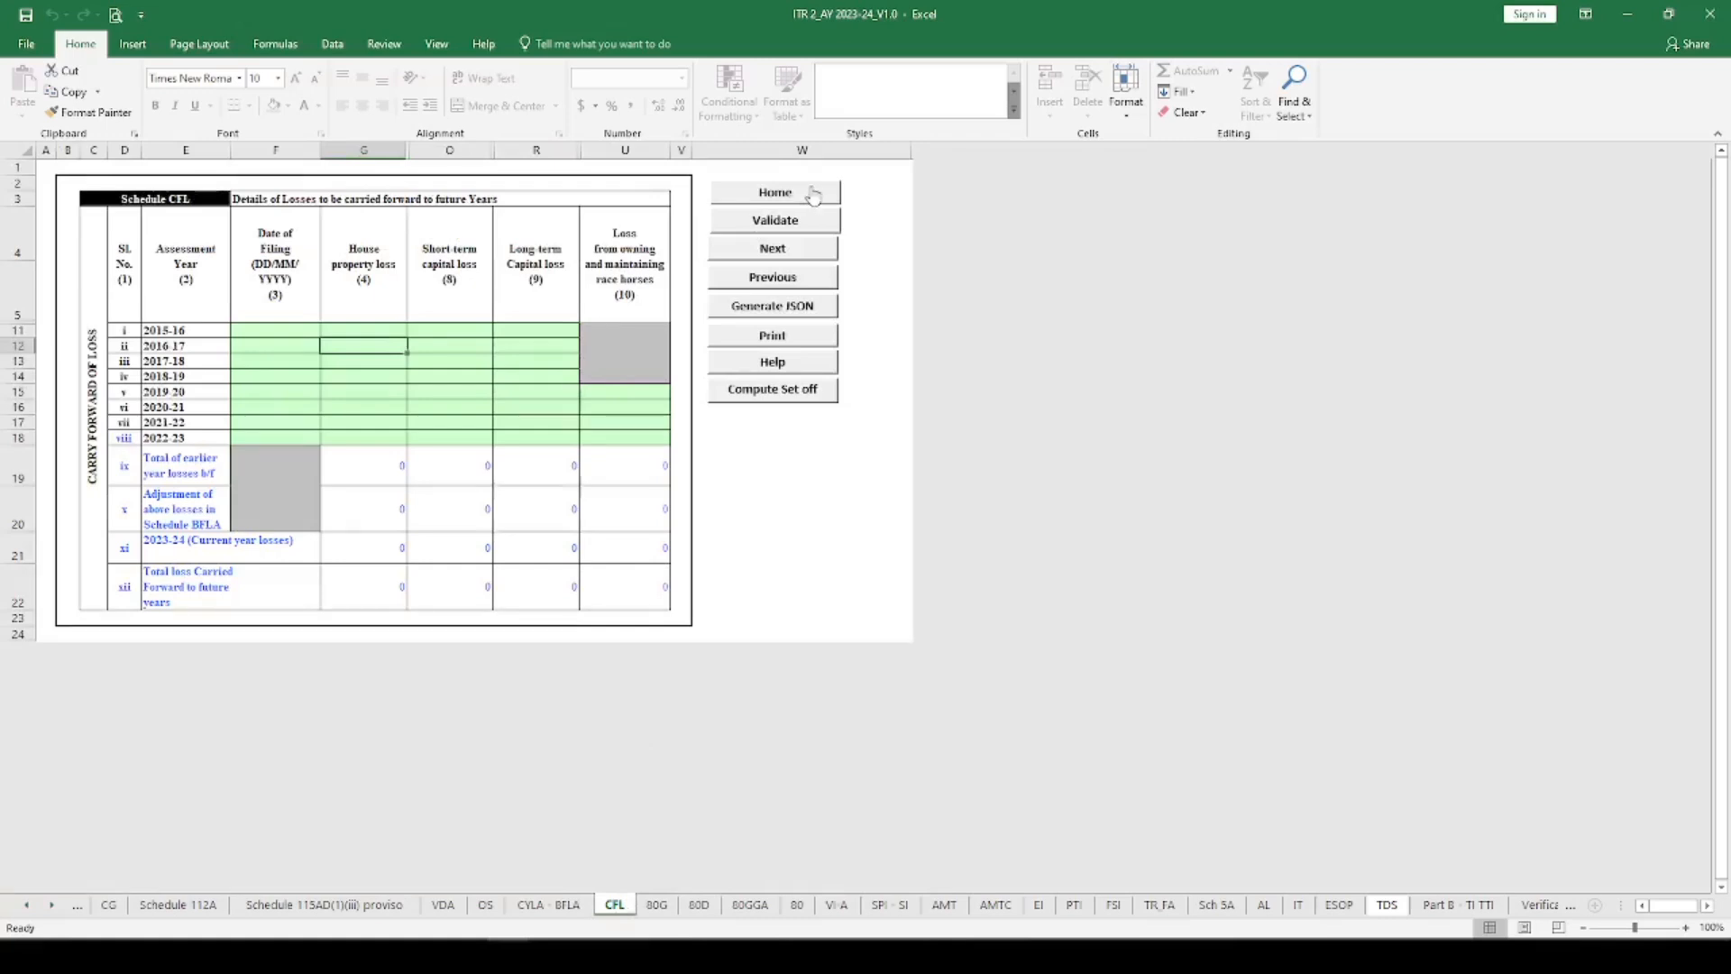
pyautogui.click(777, 220)
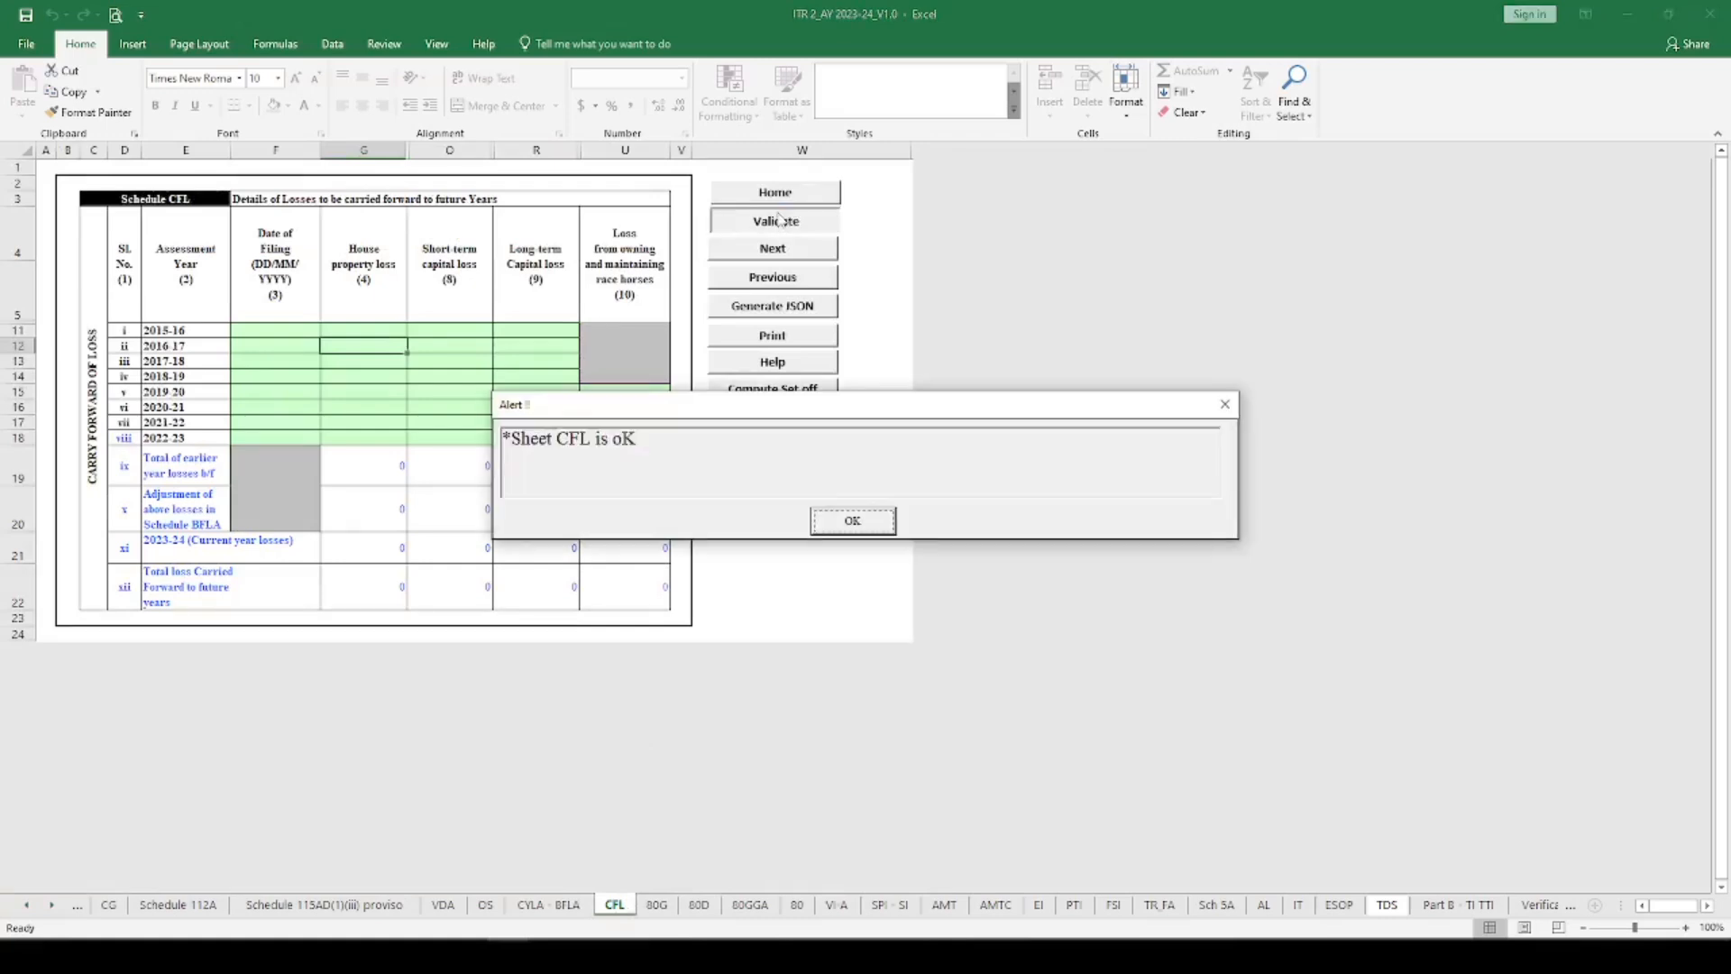
pyautogui.click(852, 520)
# Step: Review the donation tables on the 80G sheet, validate the sheet and dismiss the alert
pyautogui.click(657, 906)
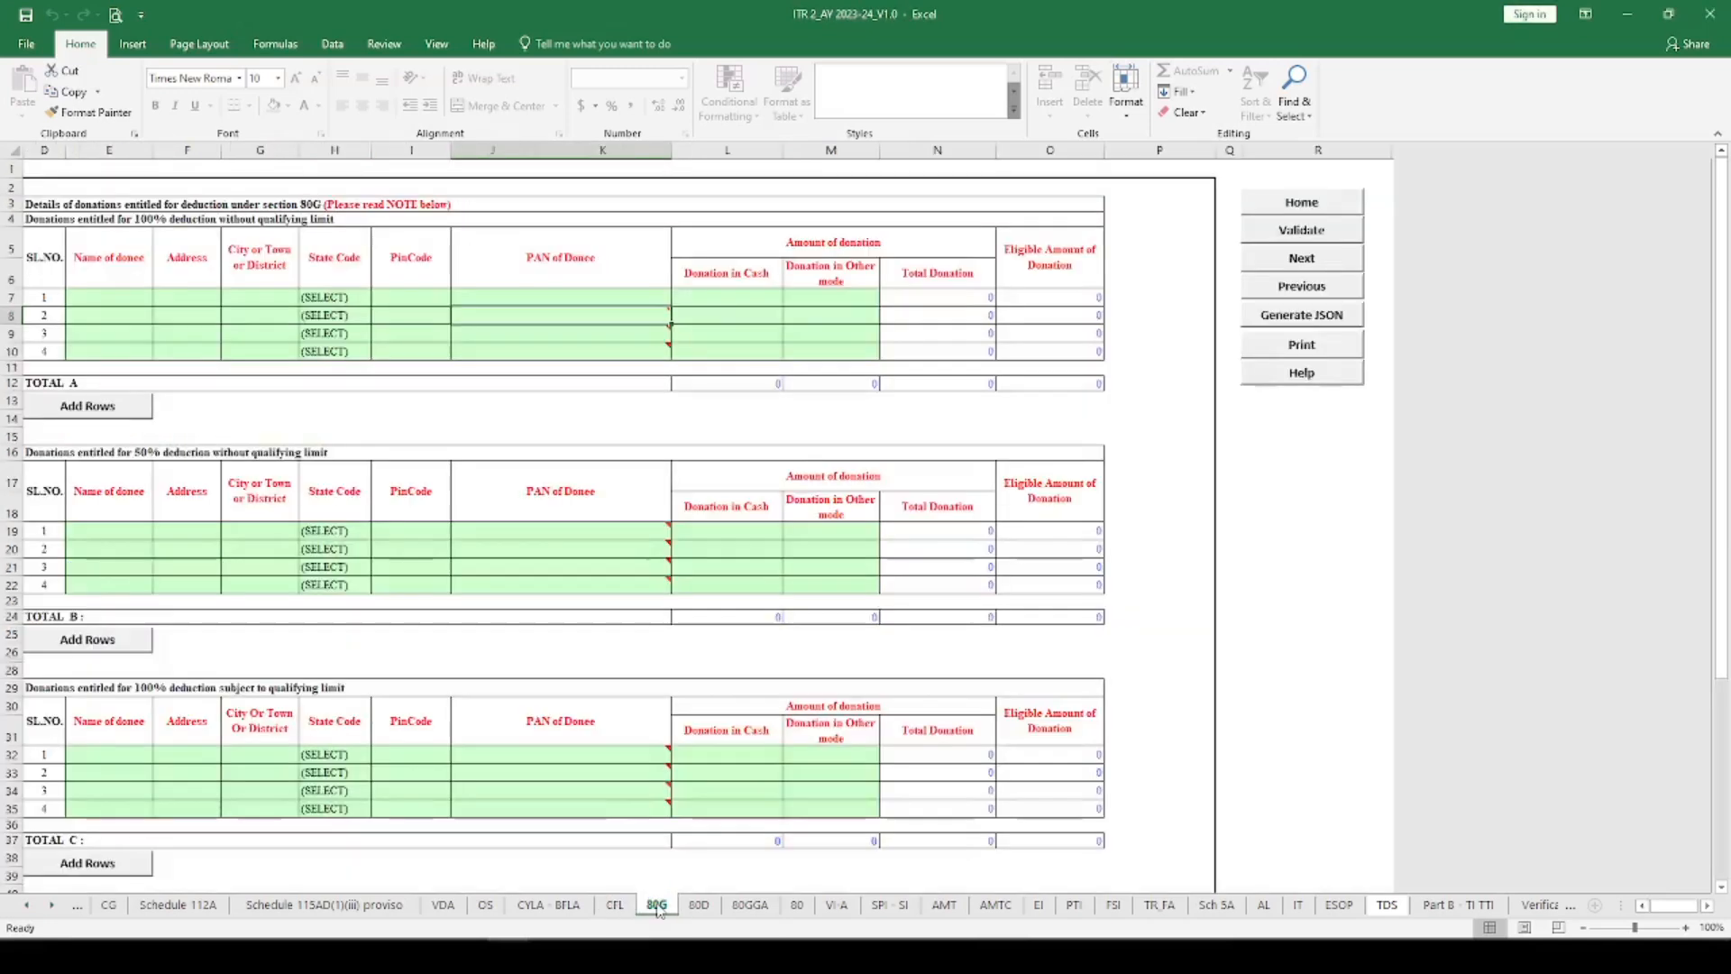
pyautogui.click(314, 208)
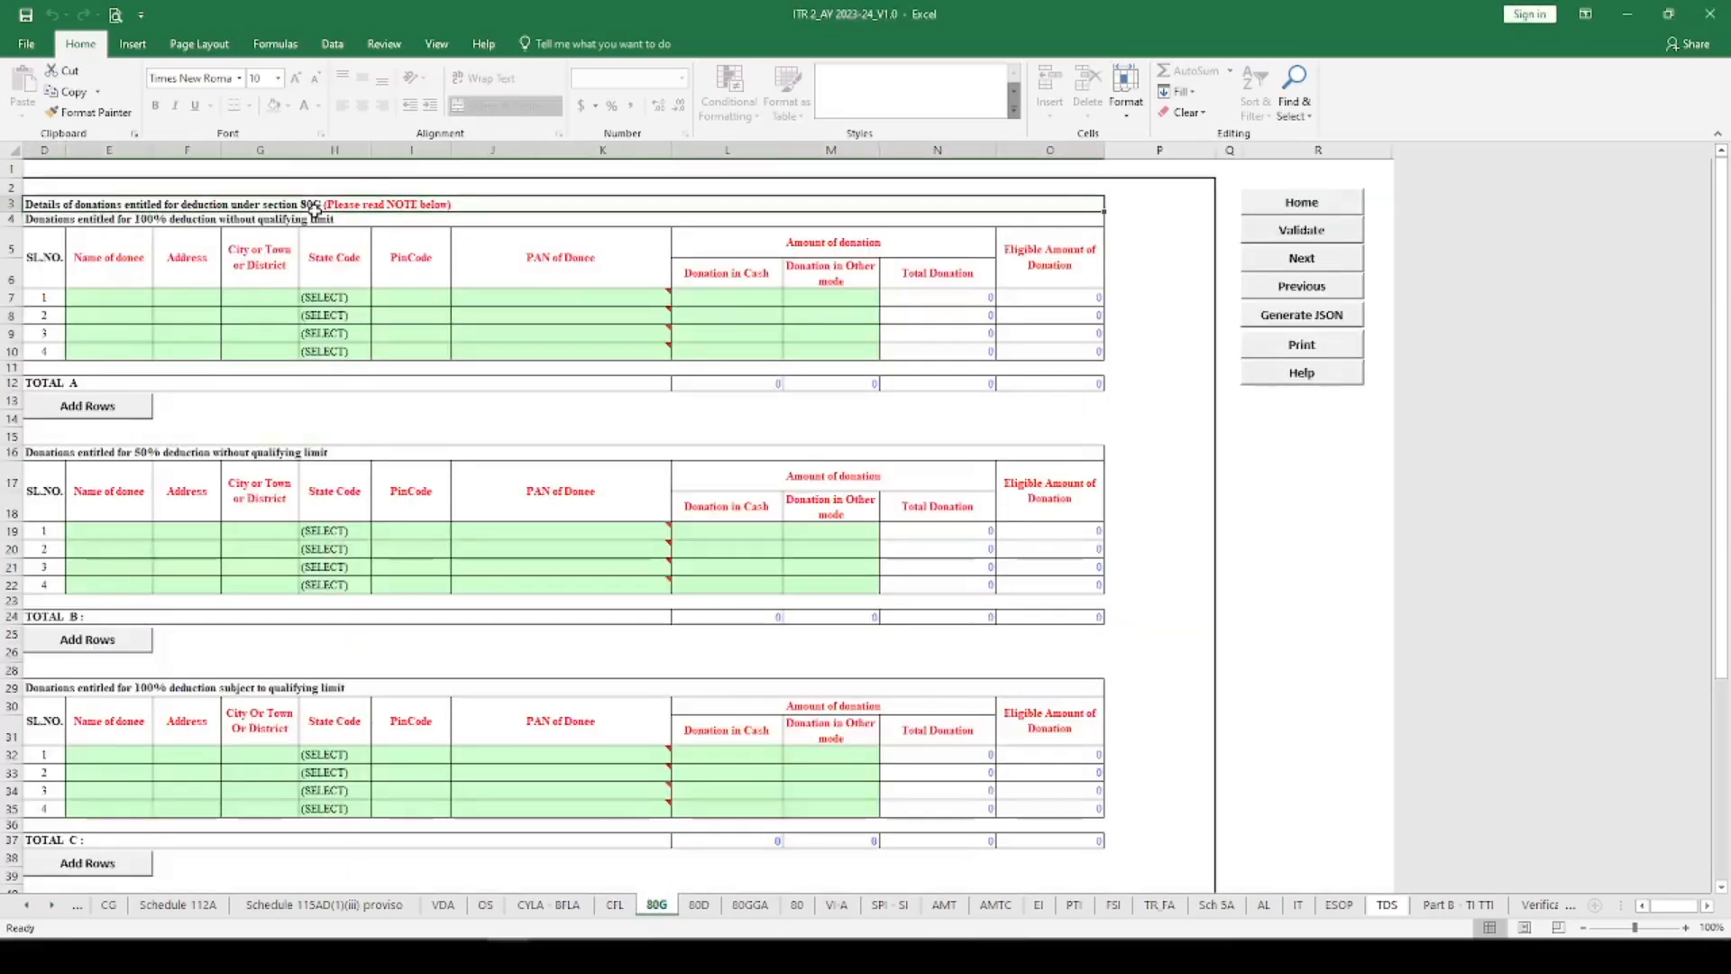
pyautogui.click(272, 219)
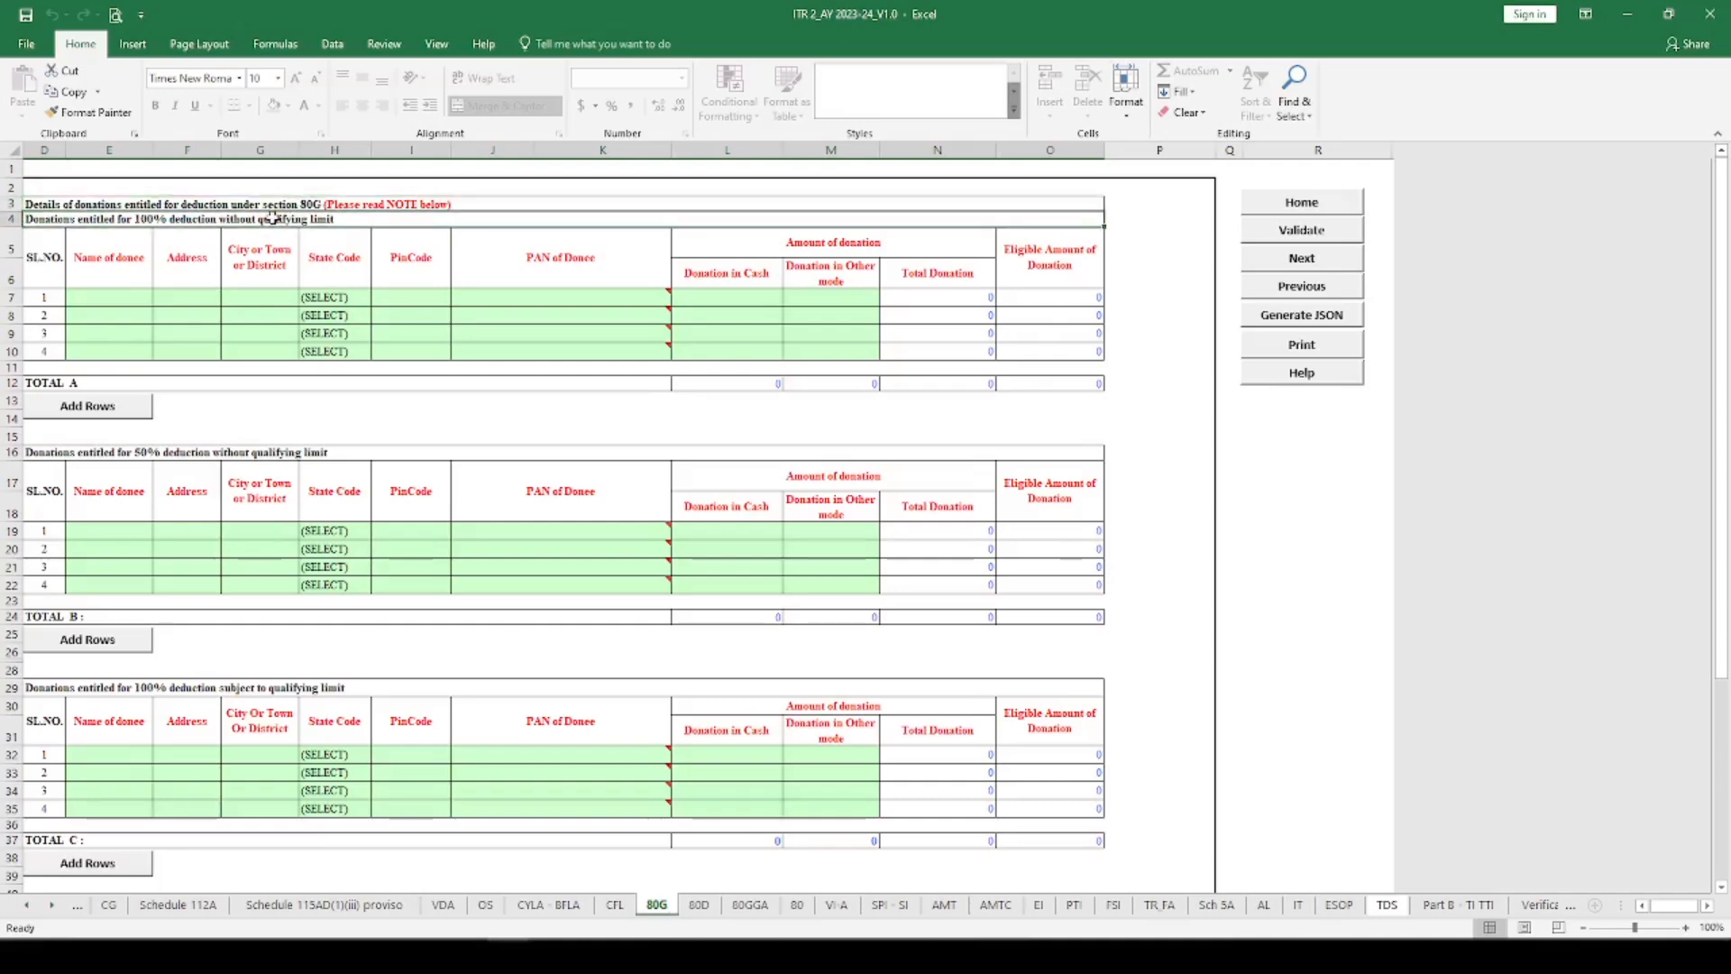
pyautogui.click(212, 456)
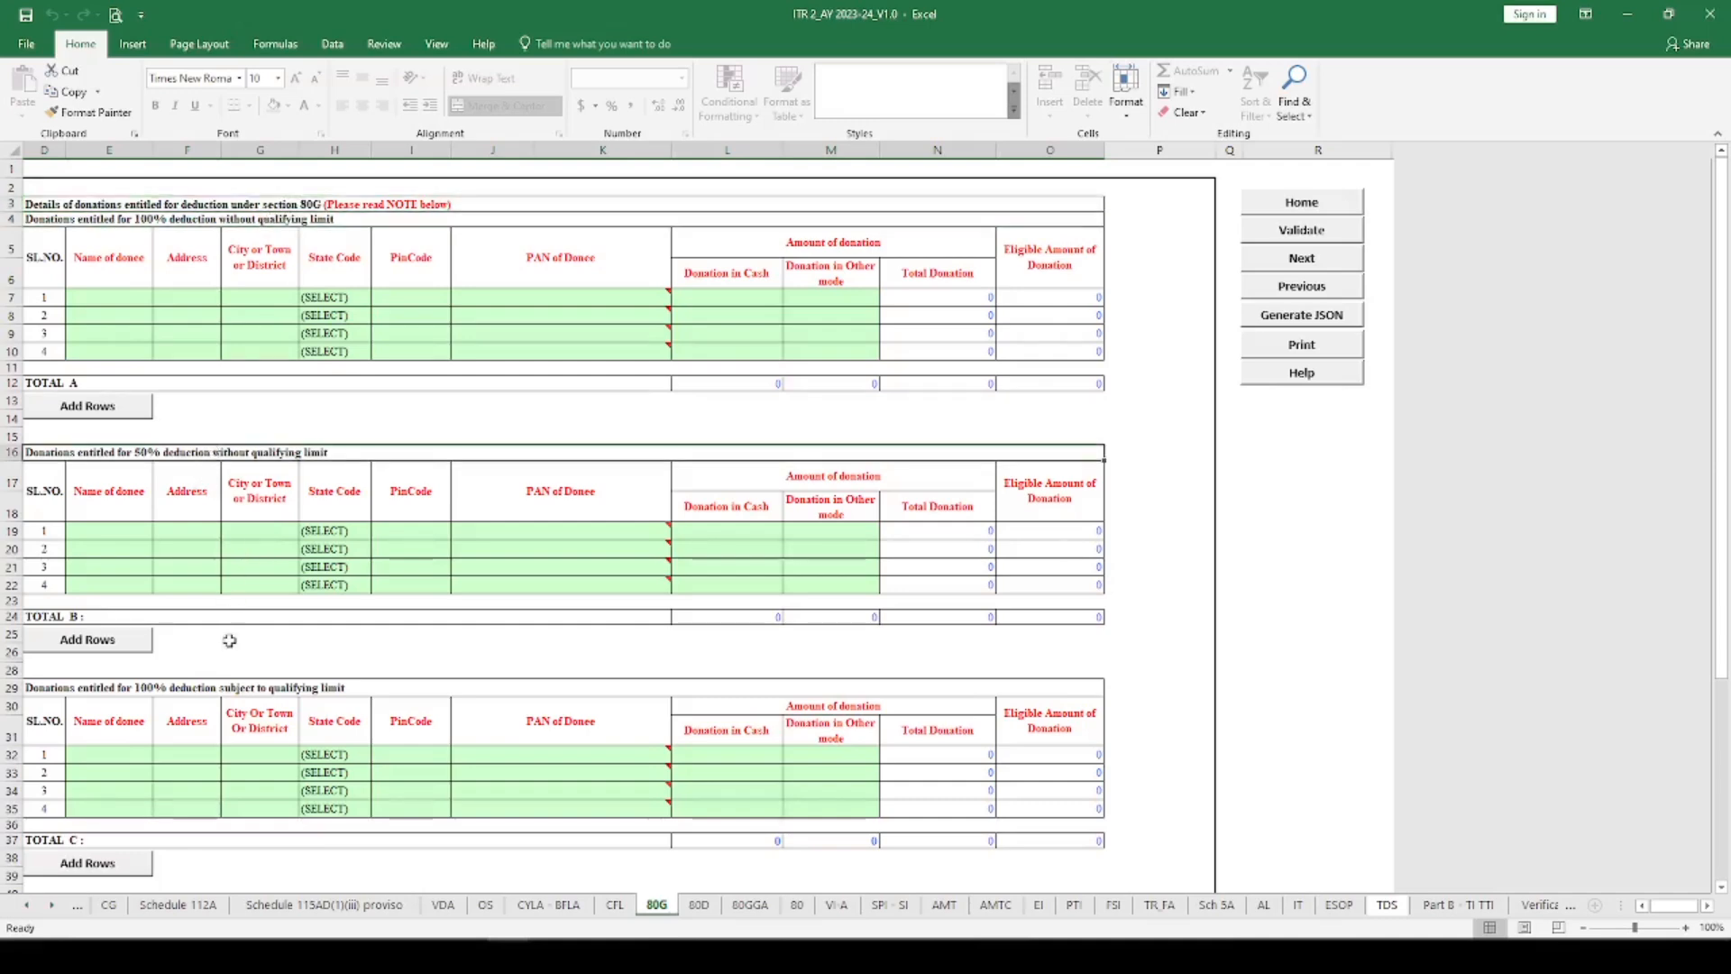
pyautogui.click(226, 682)
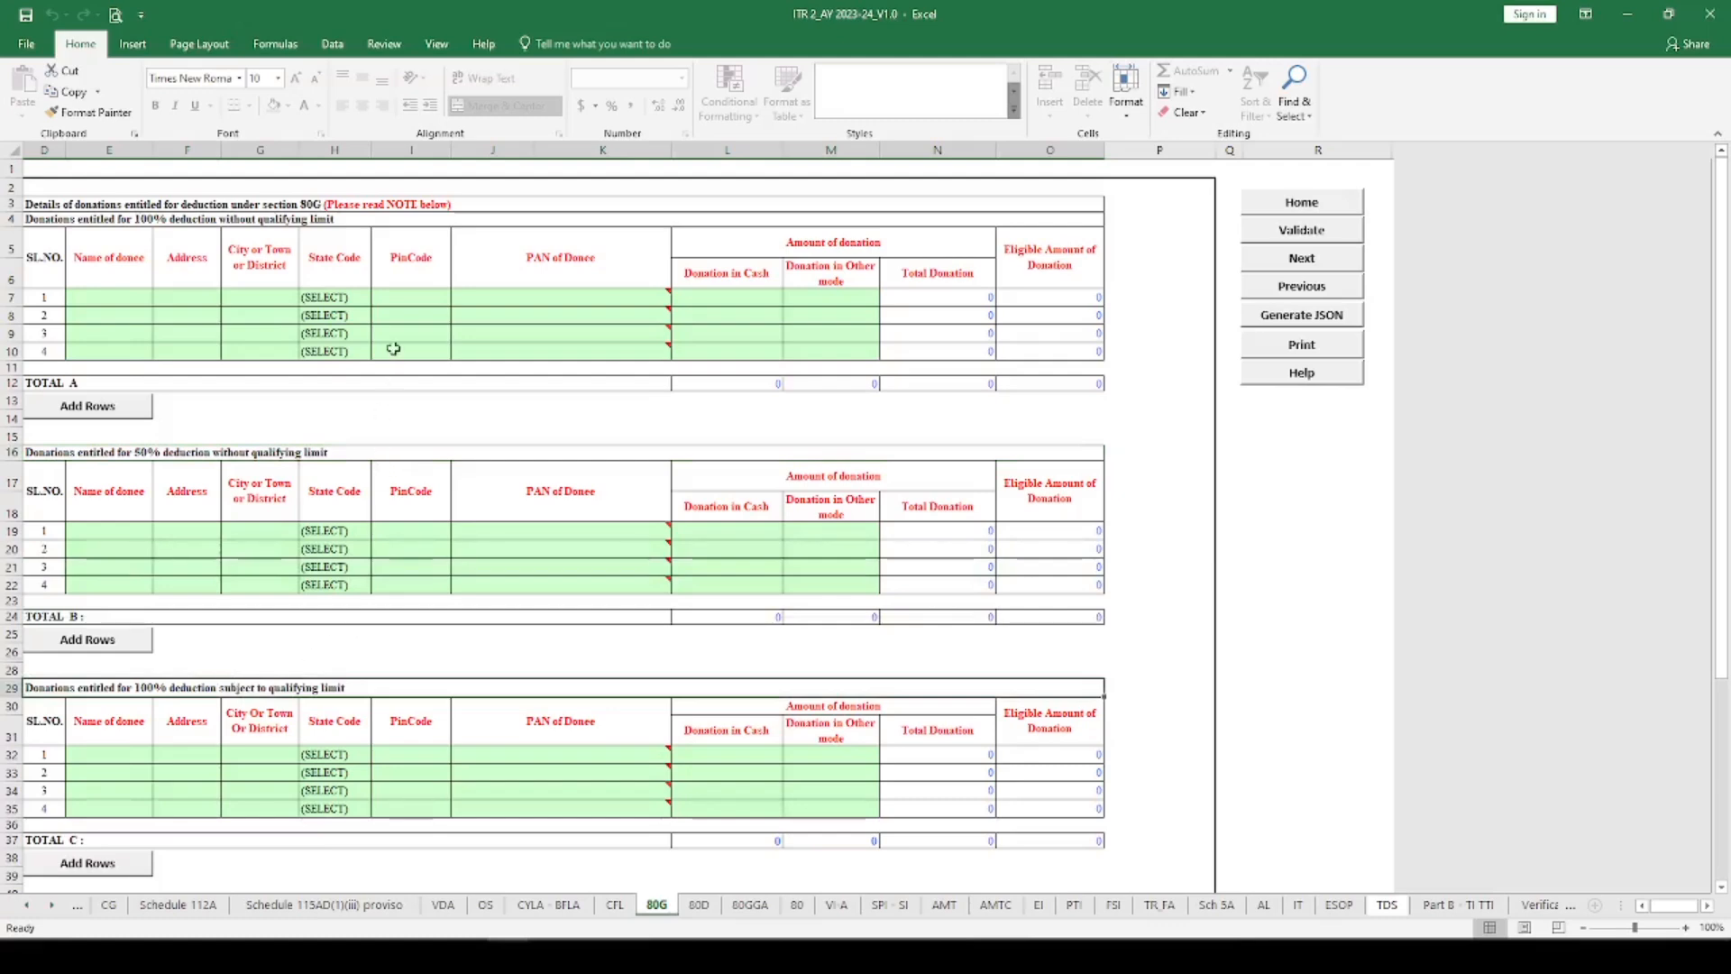
pyautogui.click(1302, 232)
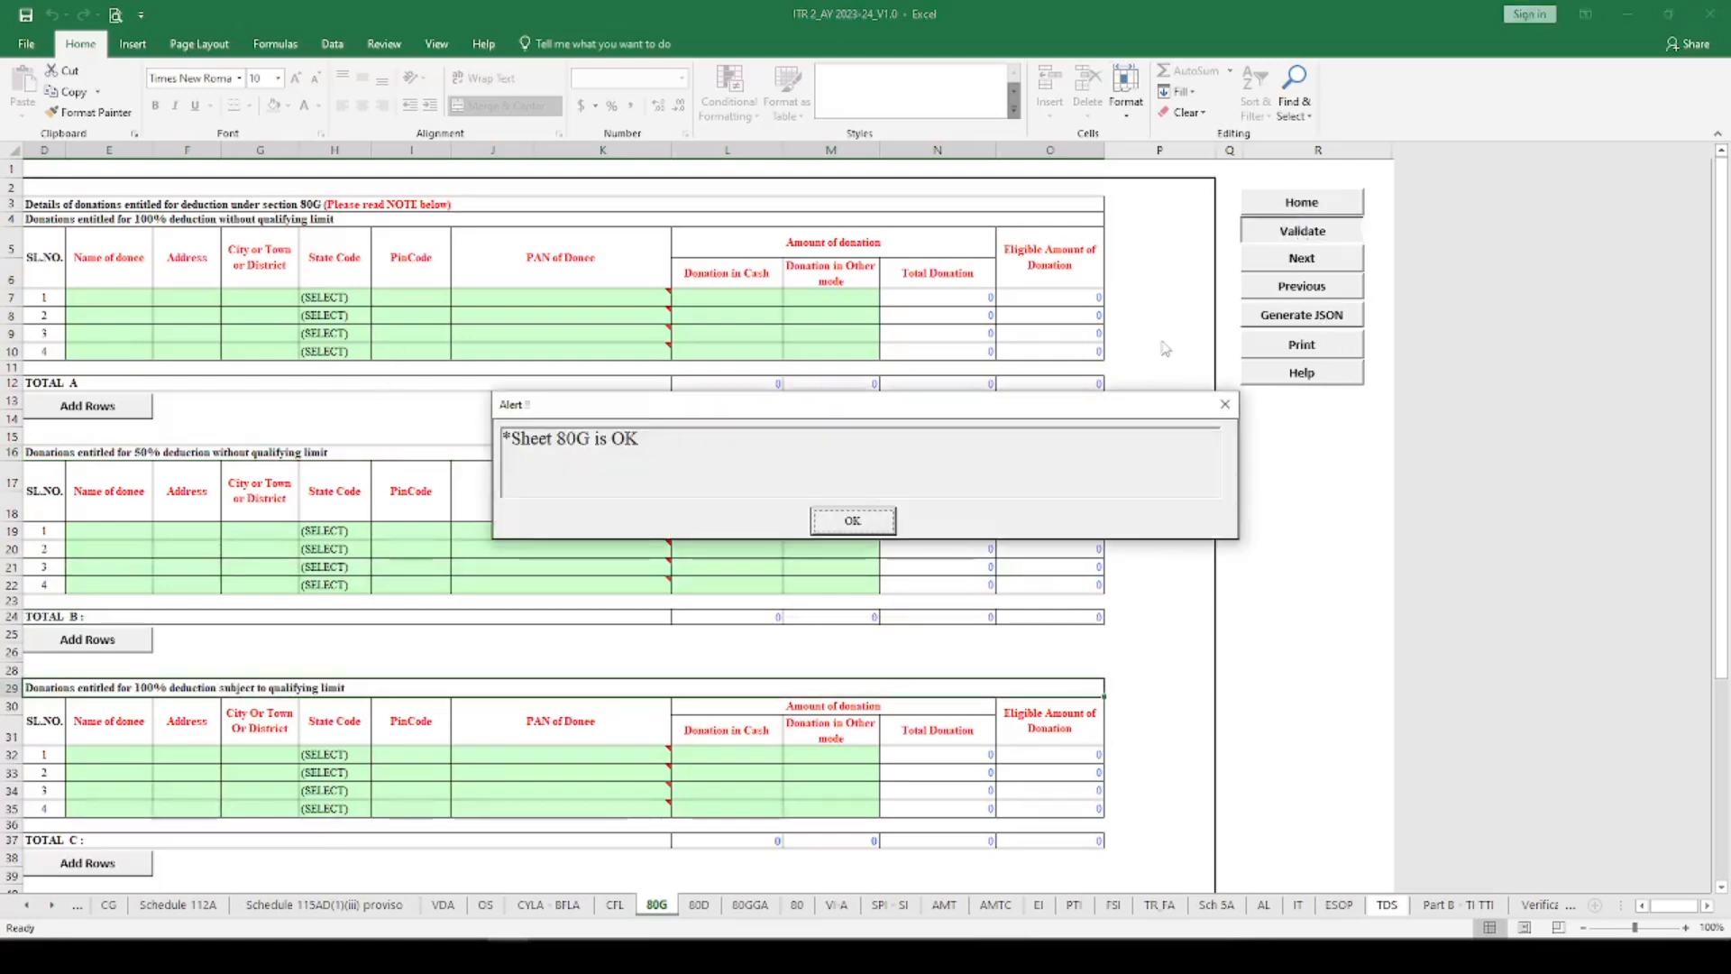
pyautogui.click(838, 512)
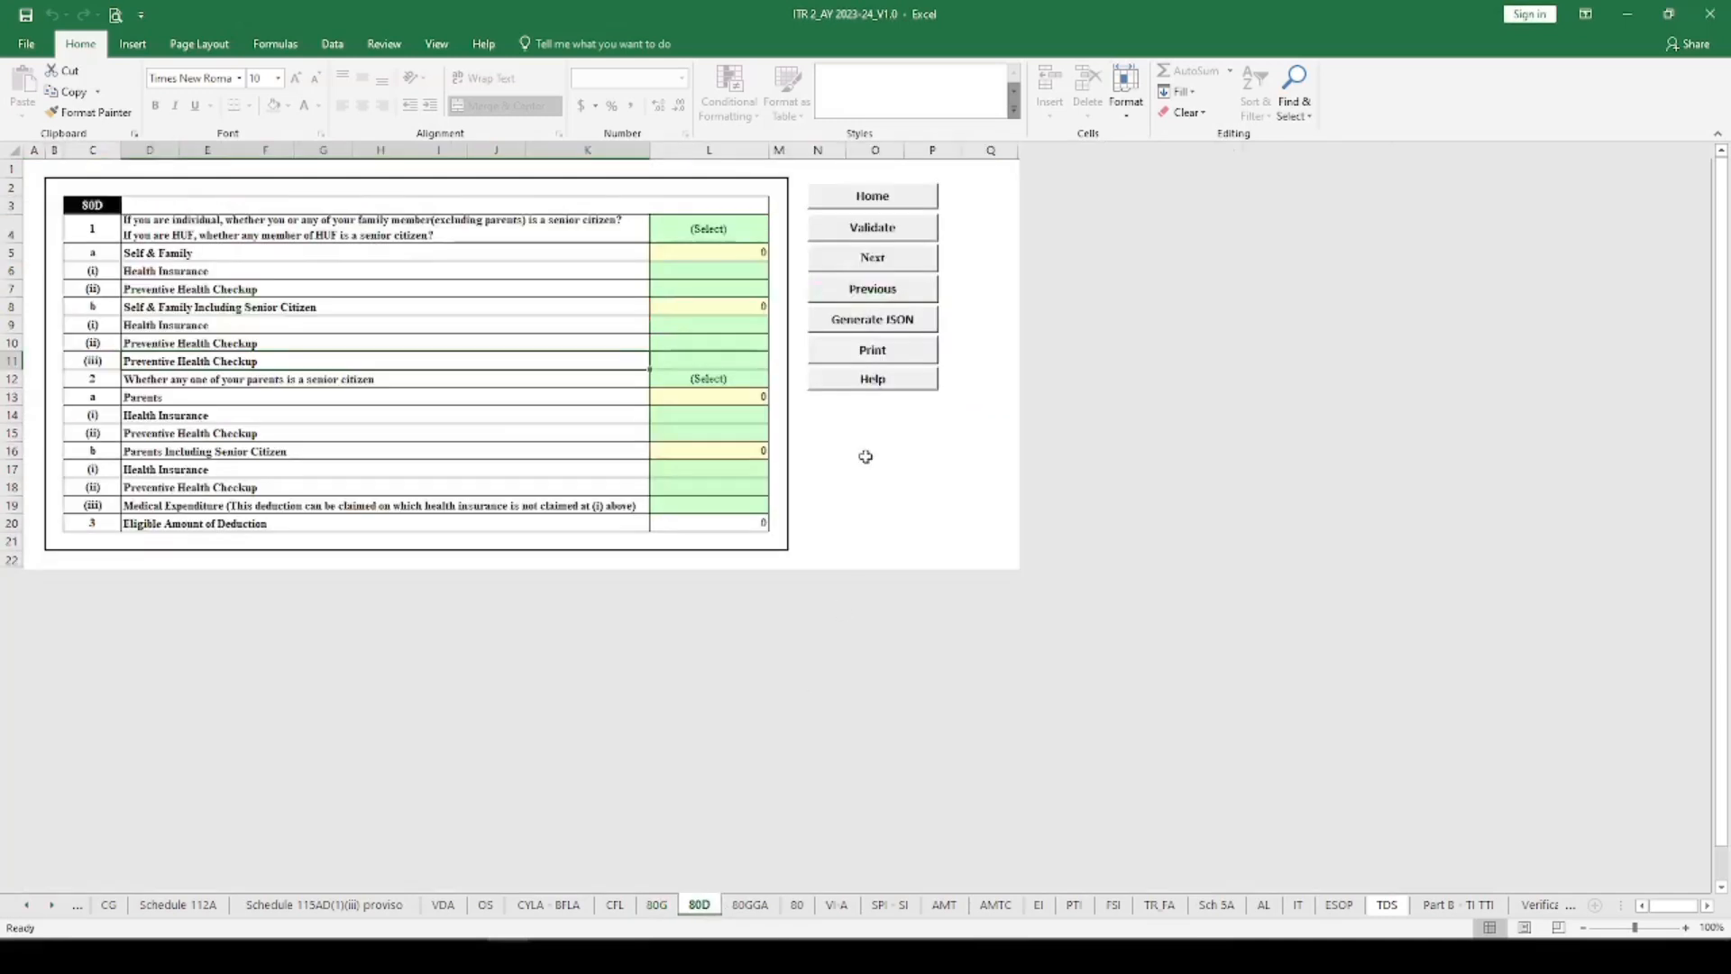
# Step: On the 80D sheet, answer No to both senior citizen questions, for self and family and for parents
pyautogui.click(730, 240)
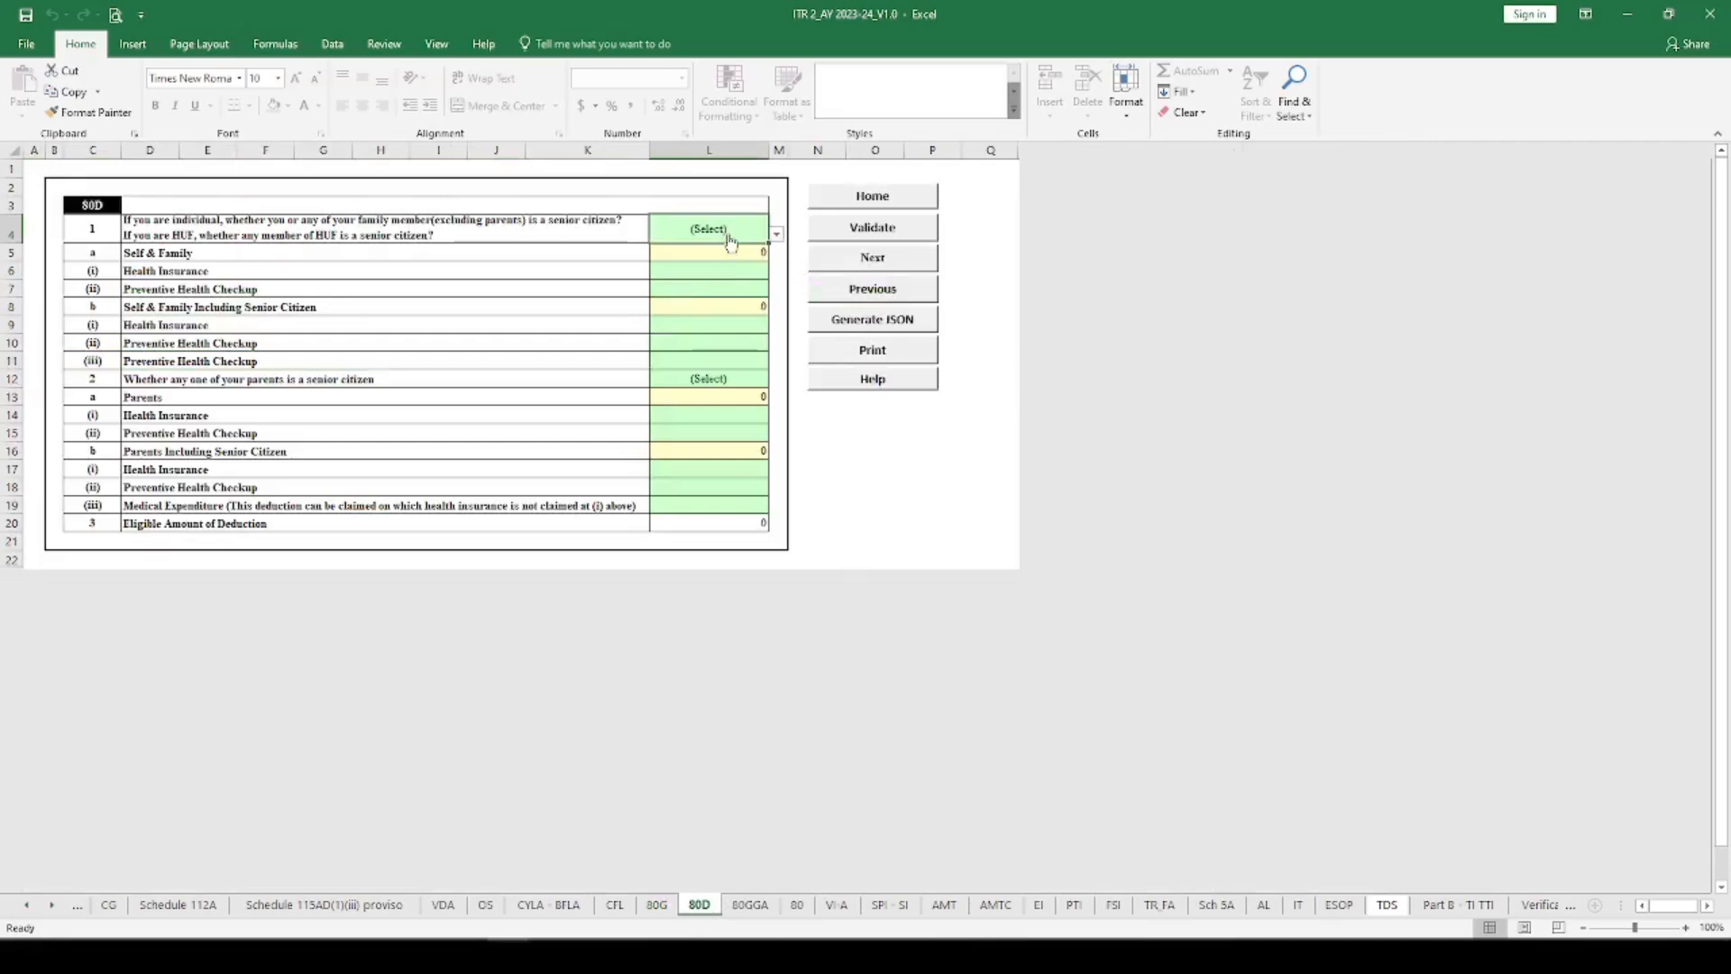
pyautogui.click(776, 234)
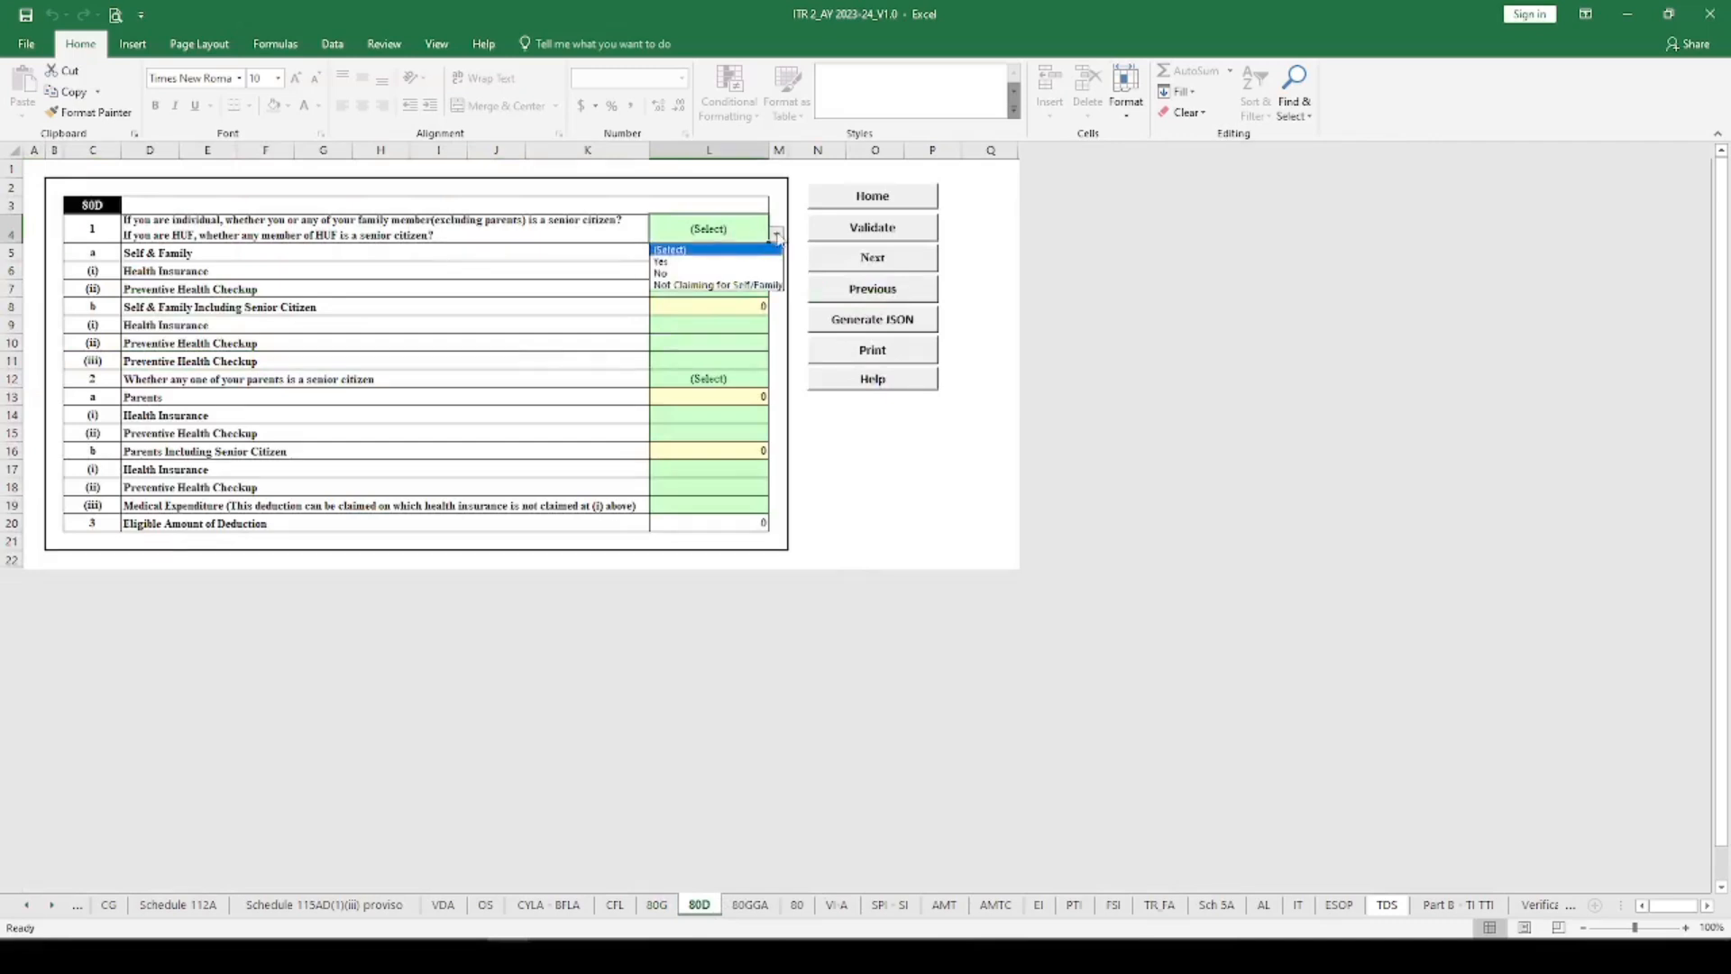
pyautogui.click(667, 272)
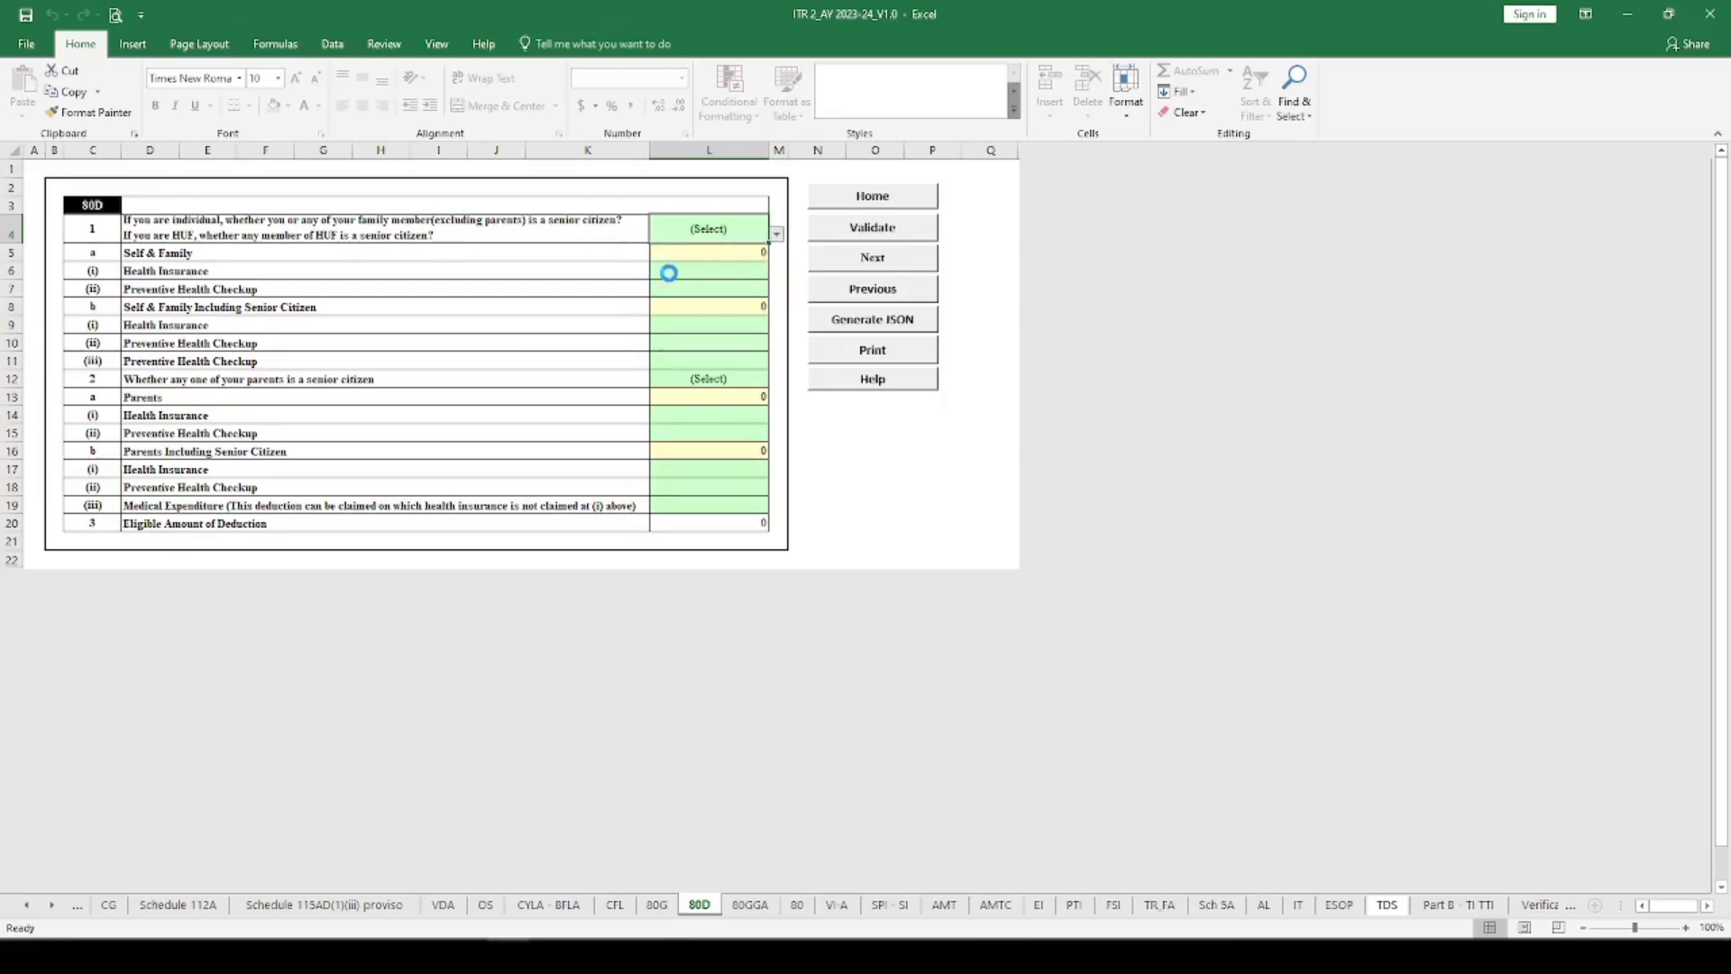
pyautogui.click(733, 385)
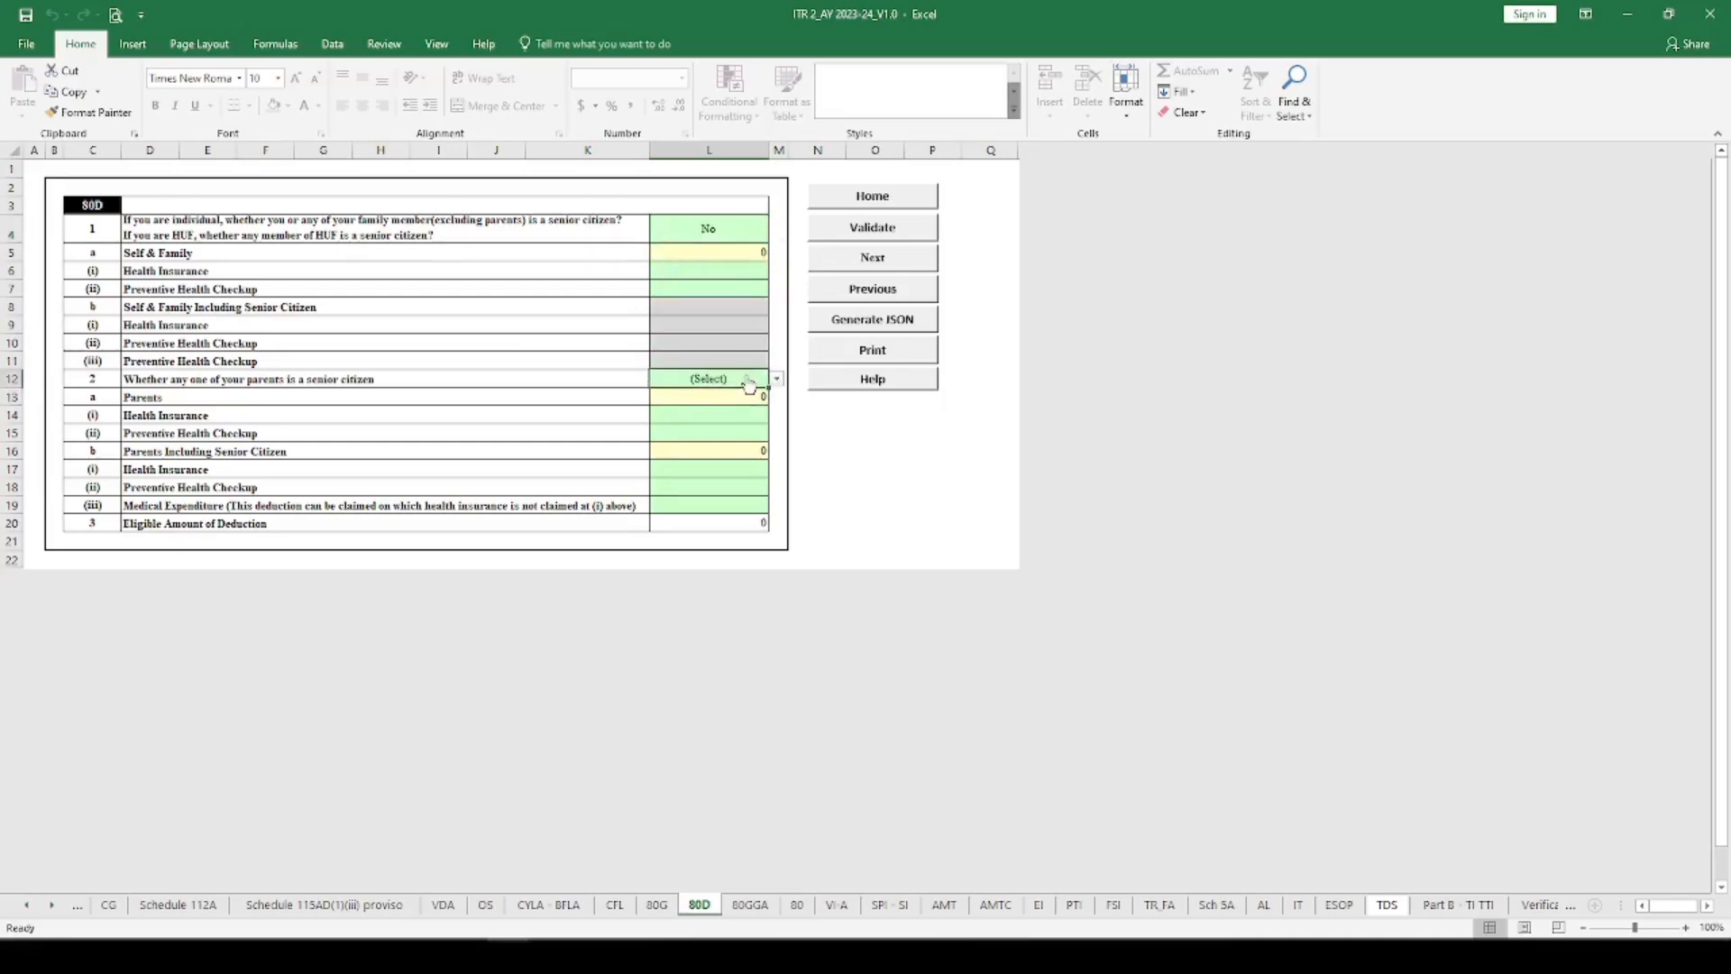
pyautogui.click(775, 379)
pyautogui.click(712, 417)
# Step: Validate the 80D sheet, dismiss the alert and select the health insurance amount for self and family
pyautogui.click(872, 227)
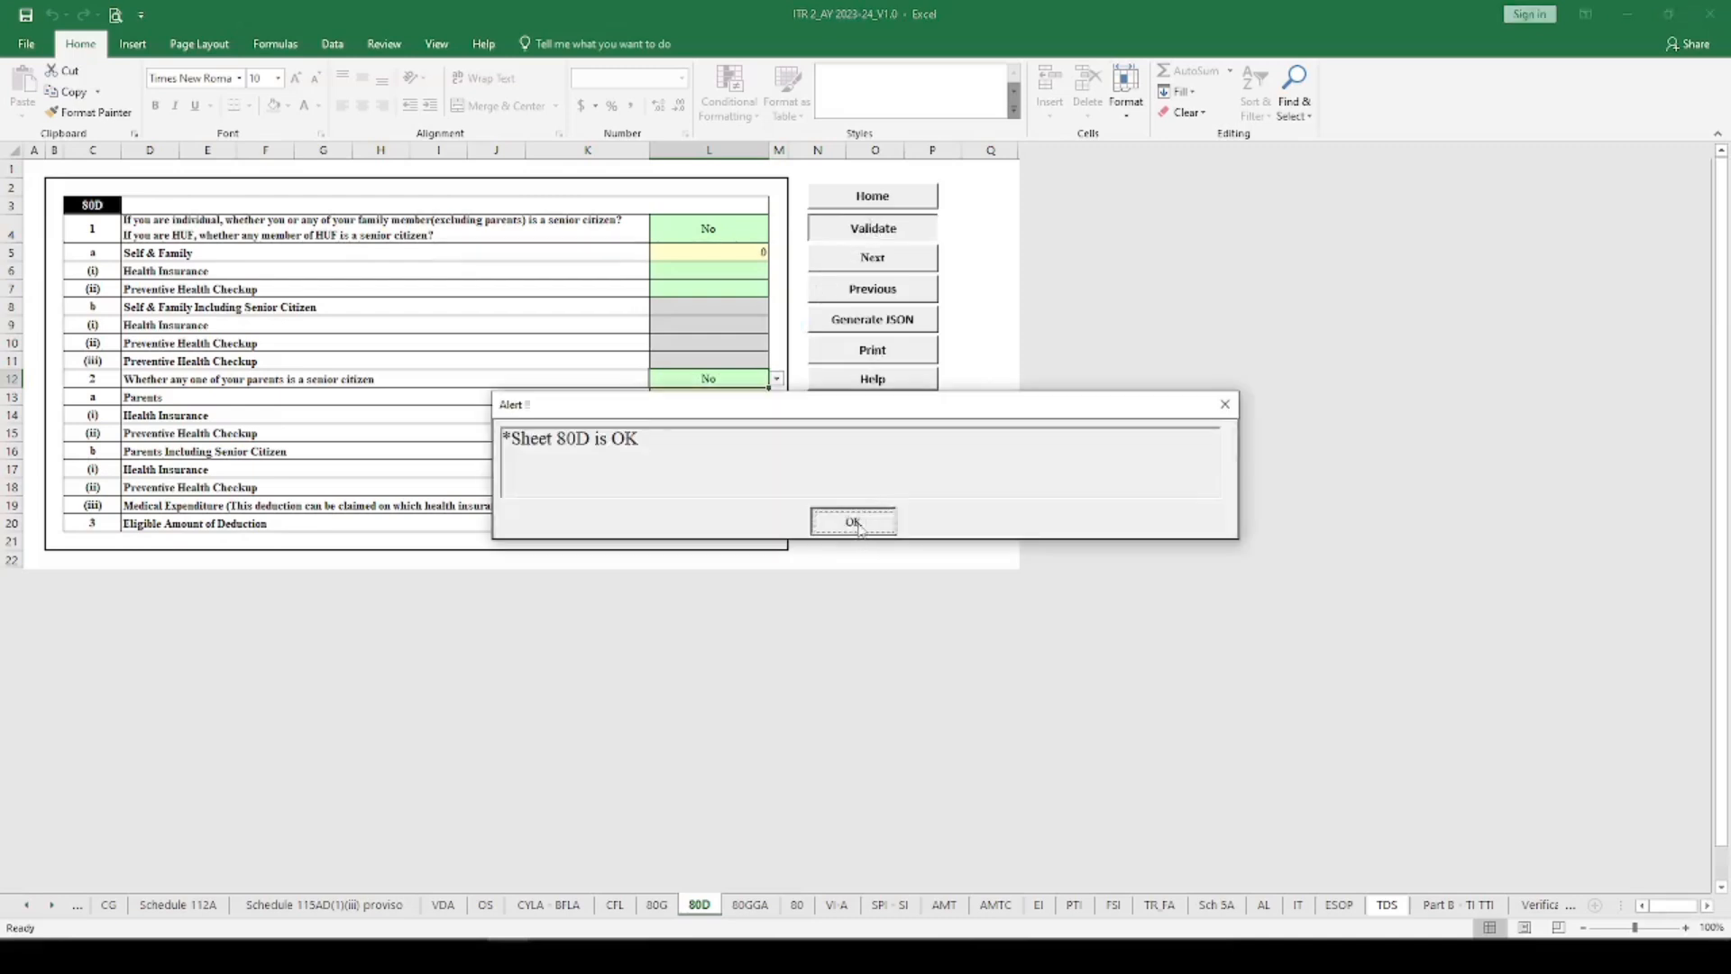
pyautogui.click(853, 522)
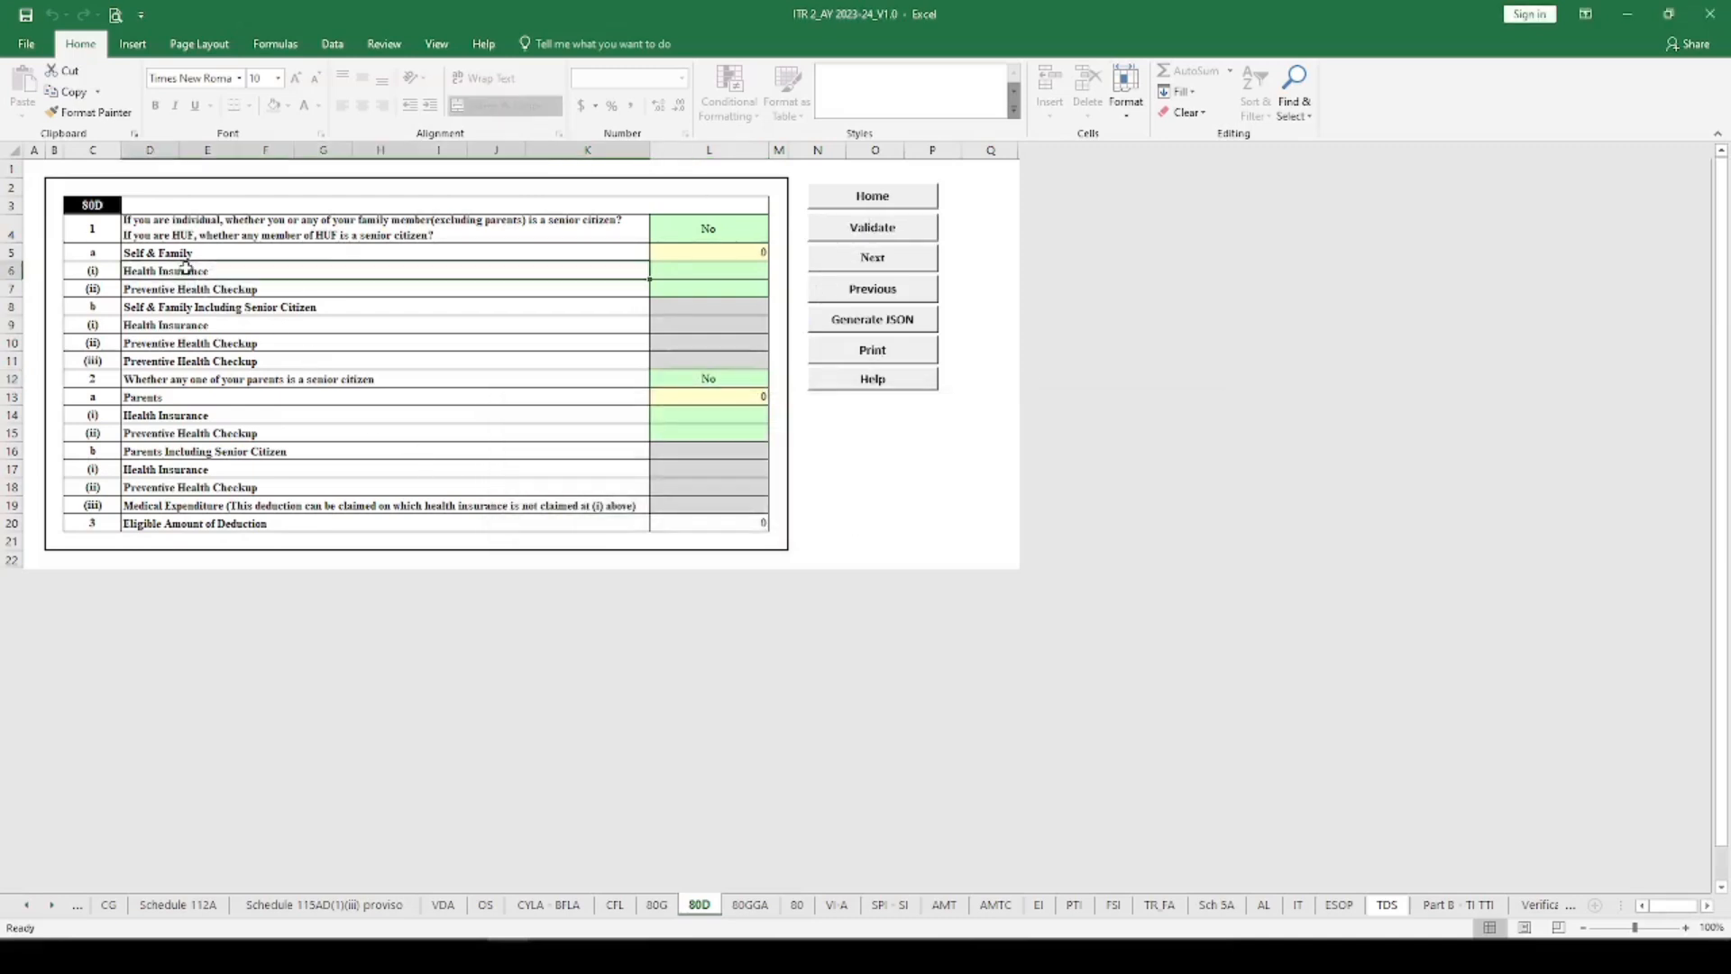
pyautogui.click(699, 269)
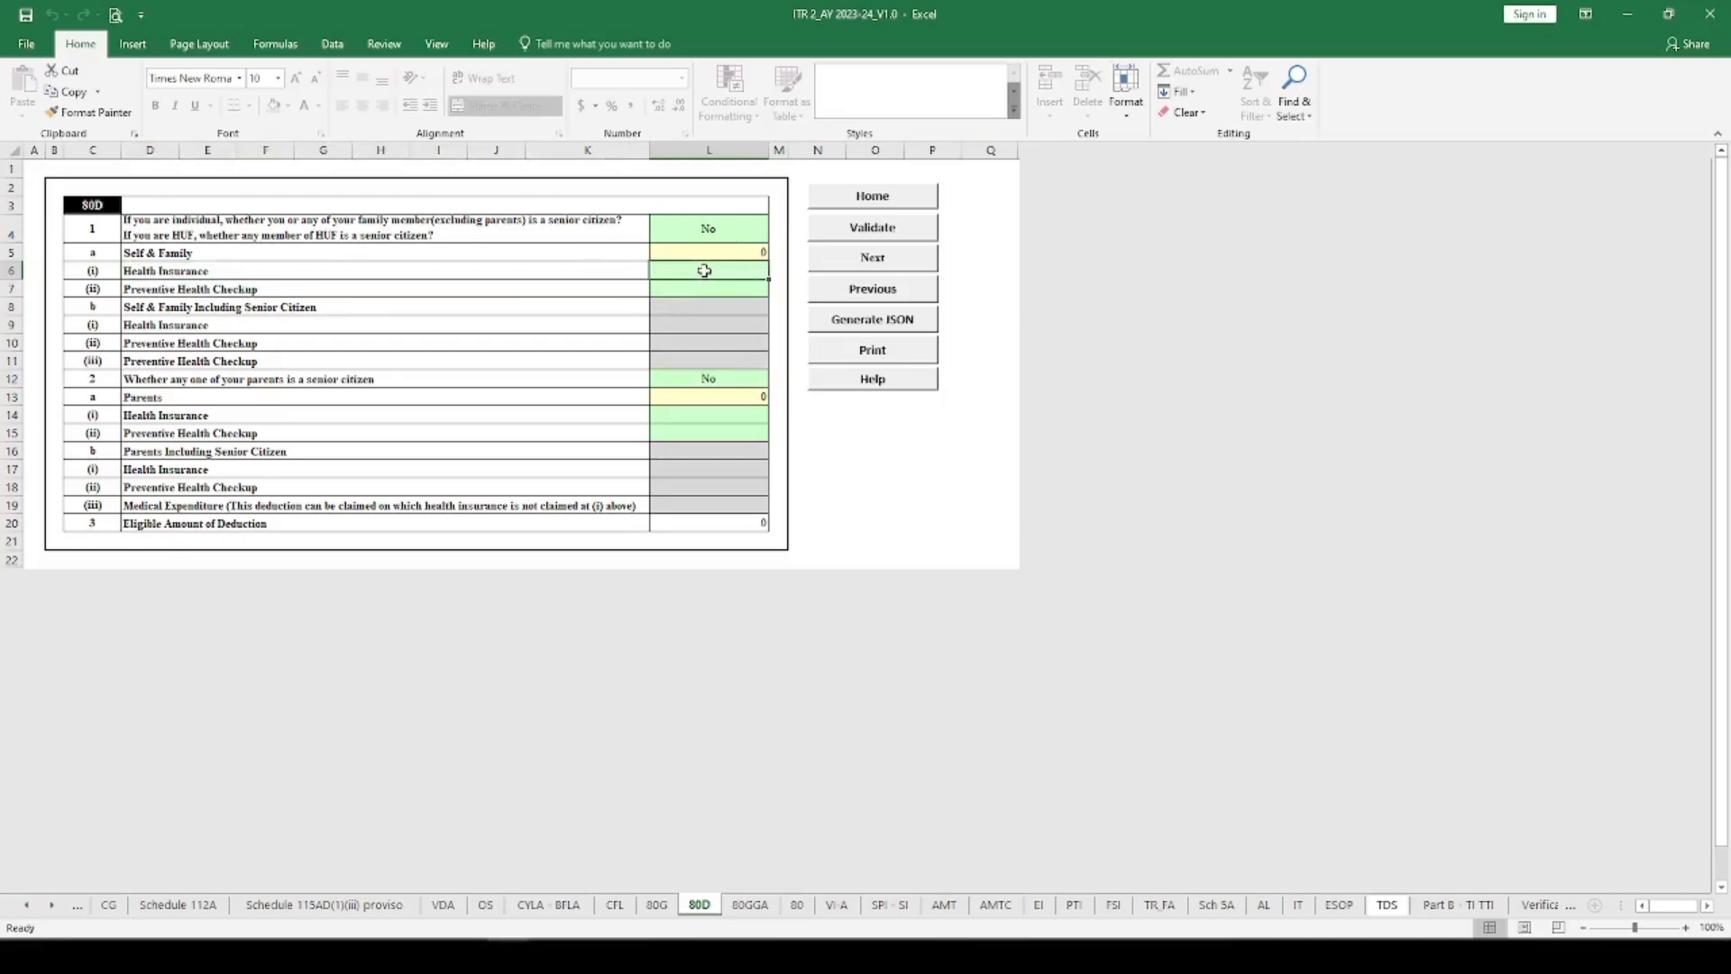
# Step: Validate the 80GGA sheet and the 80 sheet, dismissing the alert on each
pyautogui.click(752, 908)
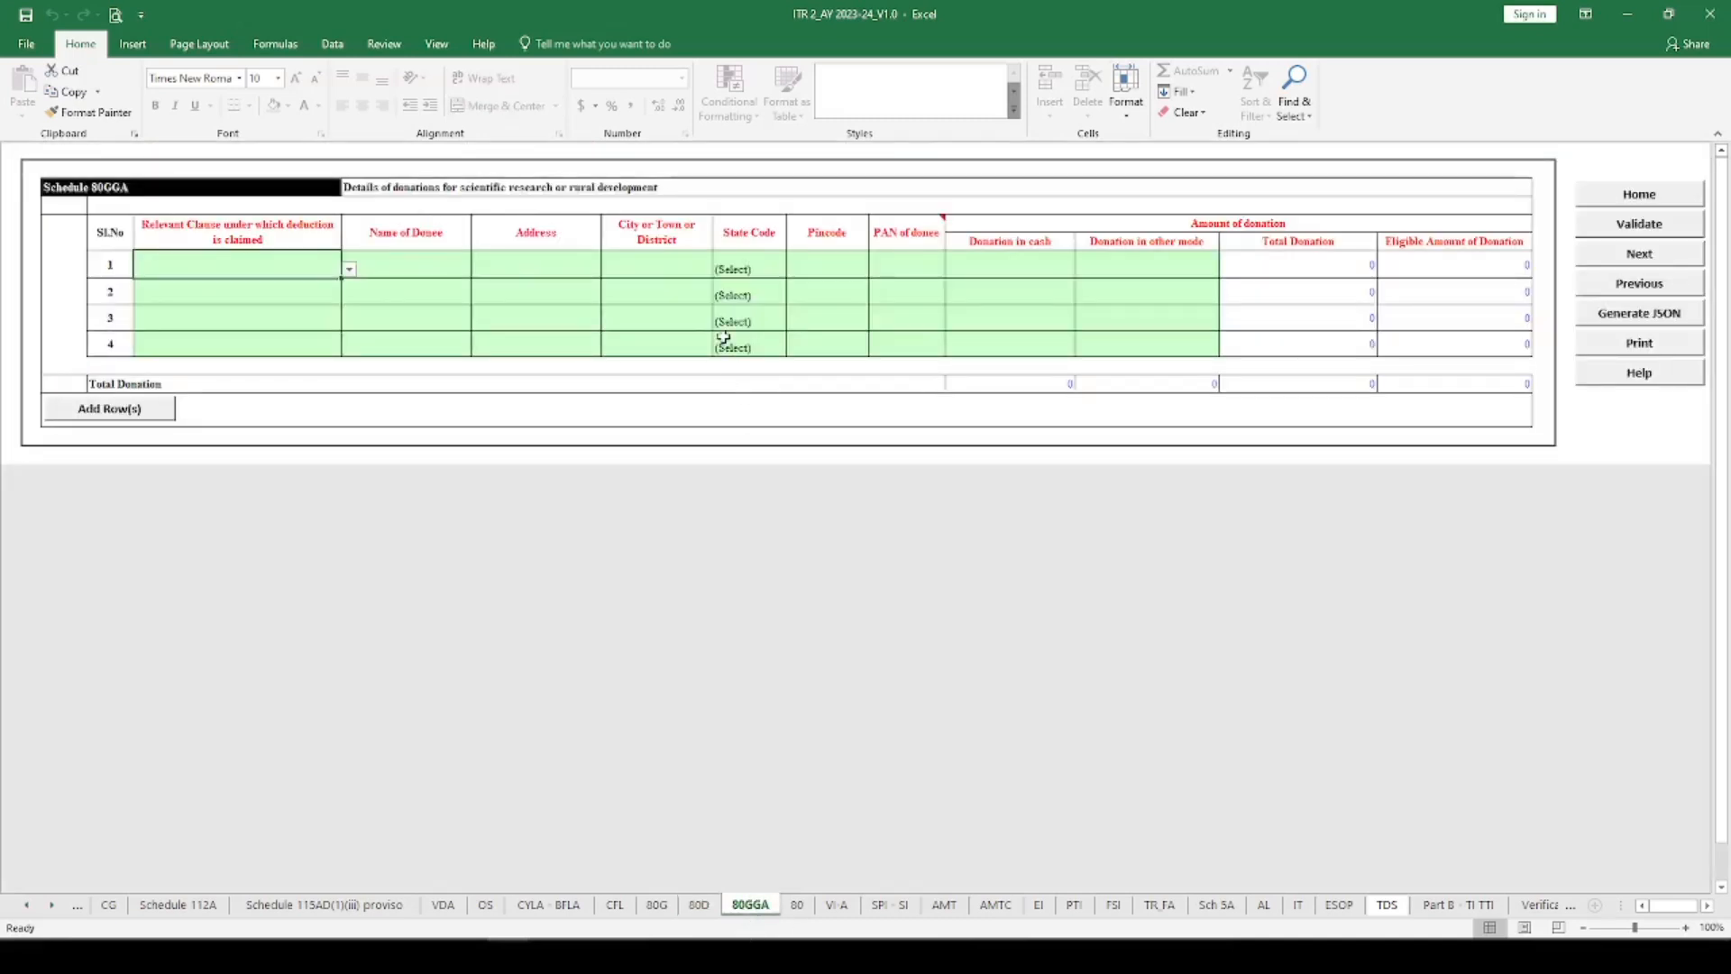
pyautogui.click(1646, 229)
pyautogui.click(853, 521)
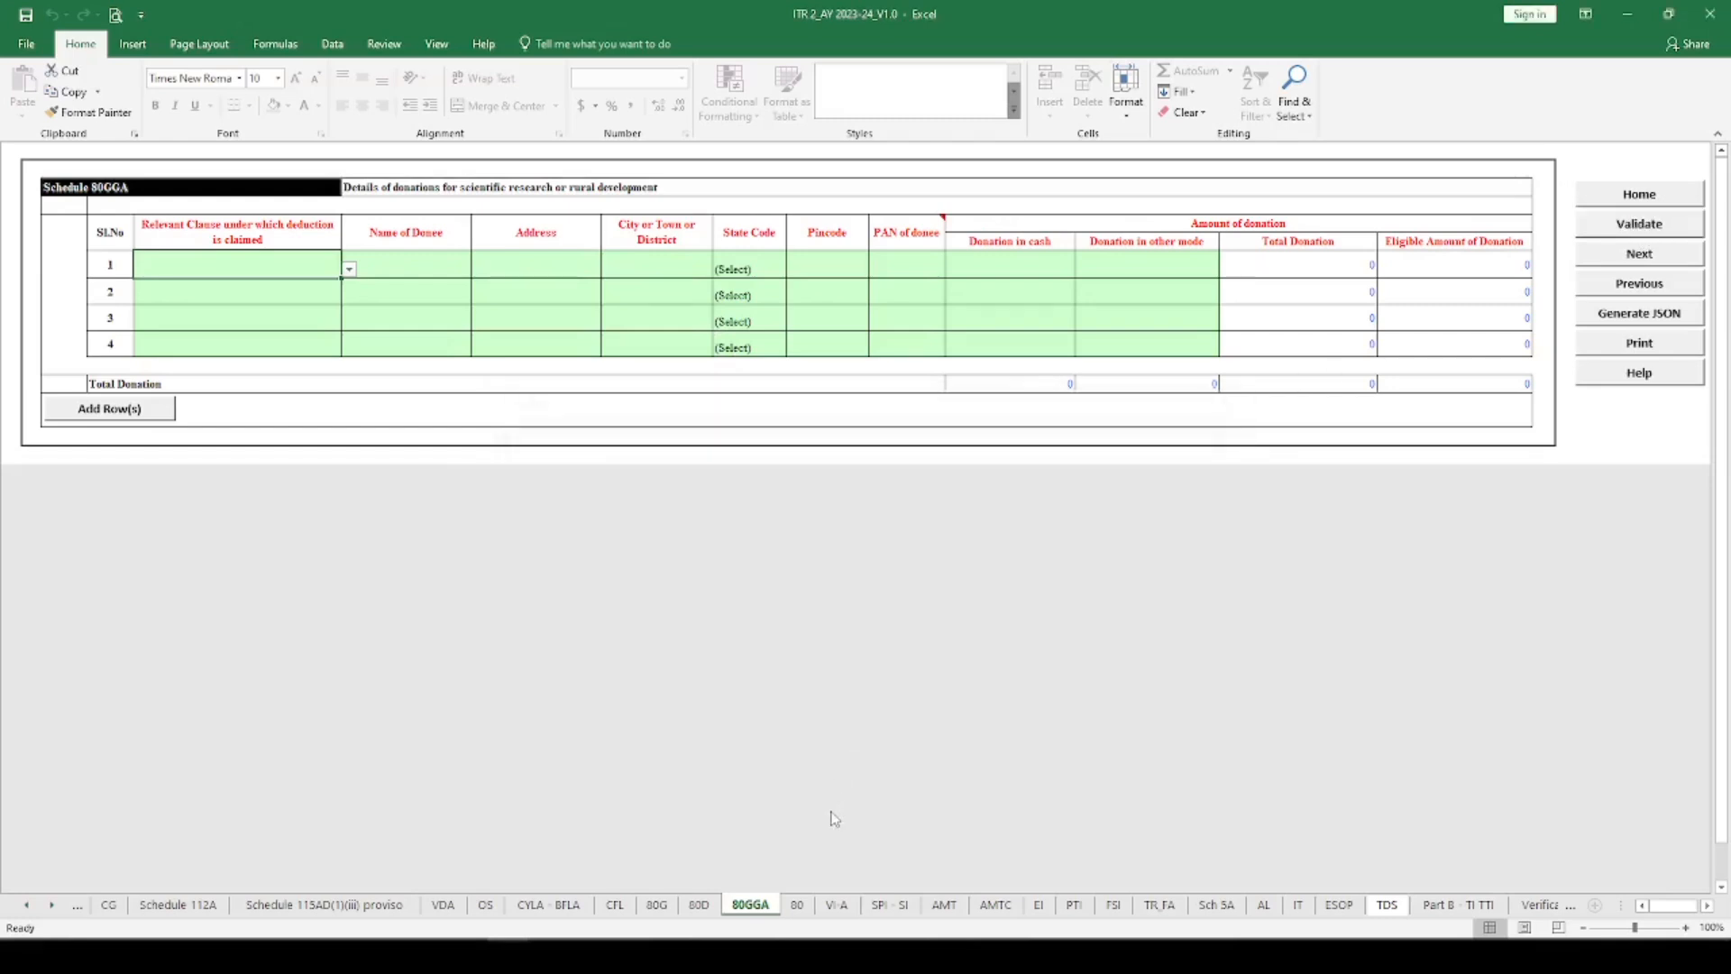
pyautogui.click(795, 905)
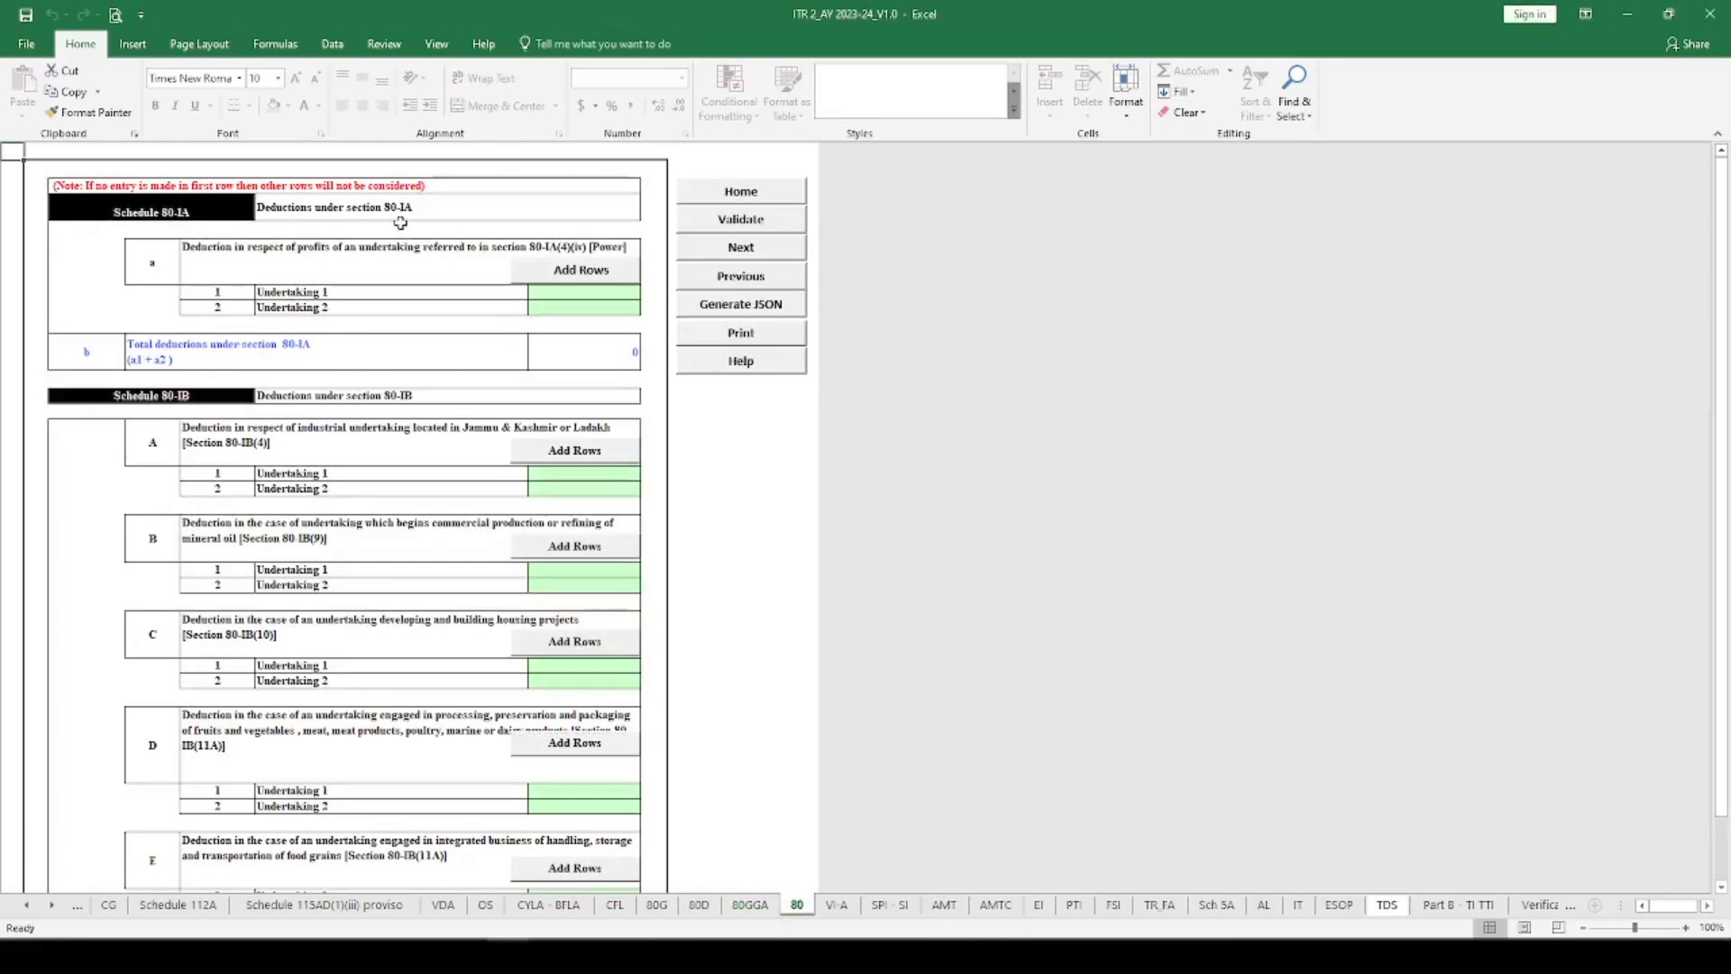
pyautogui.click(730, 220)
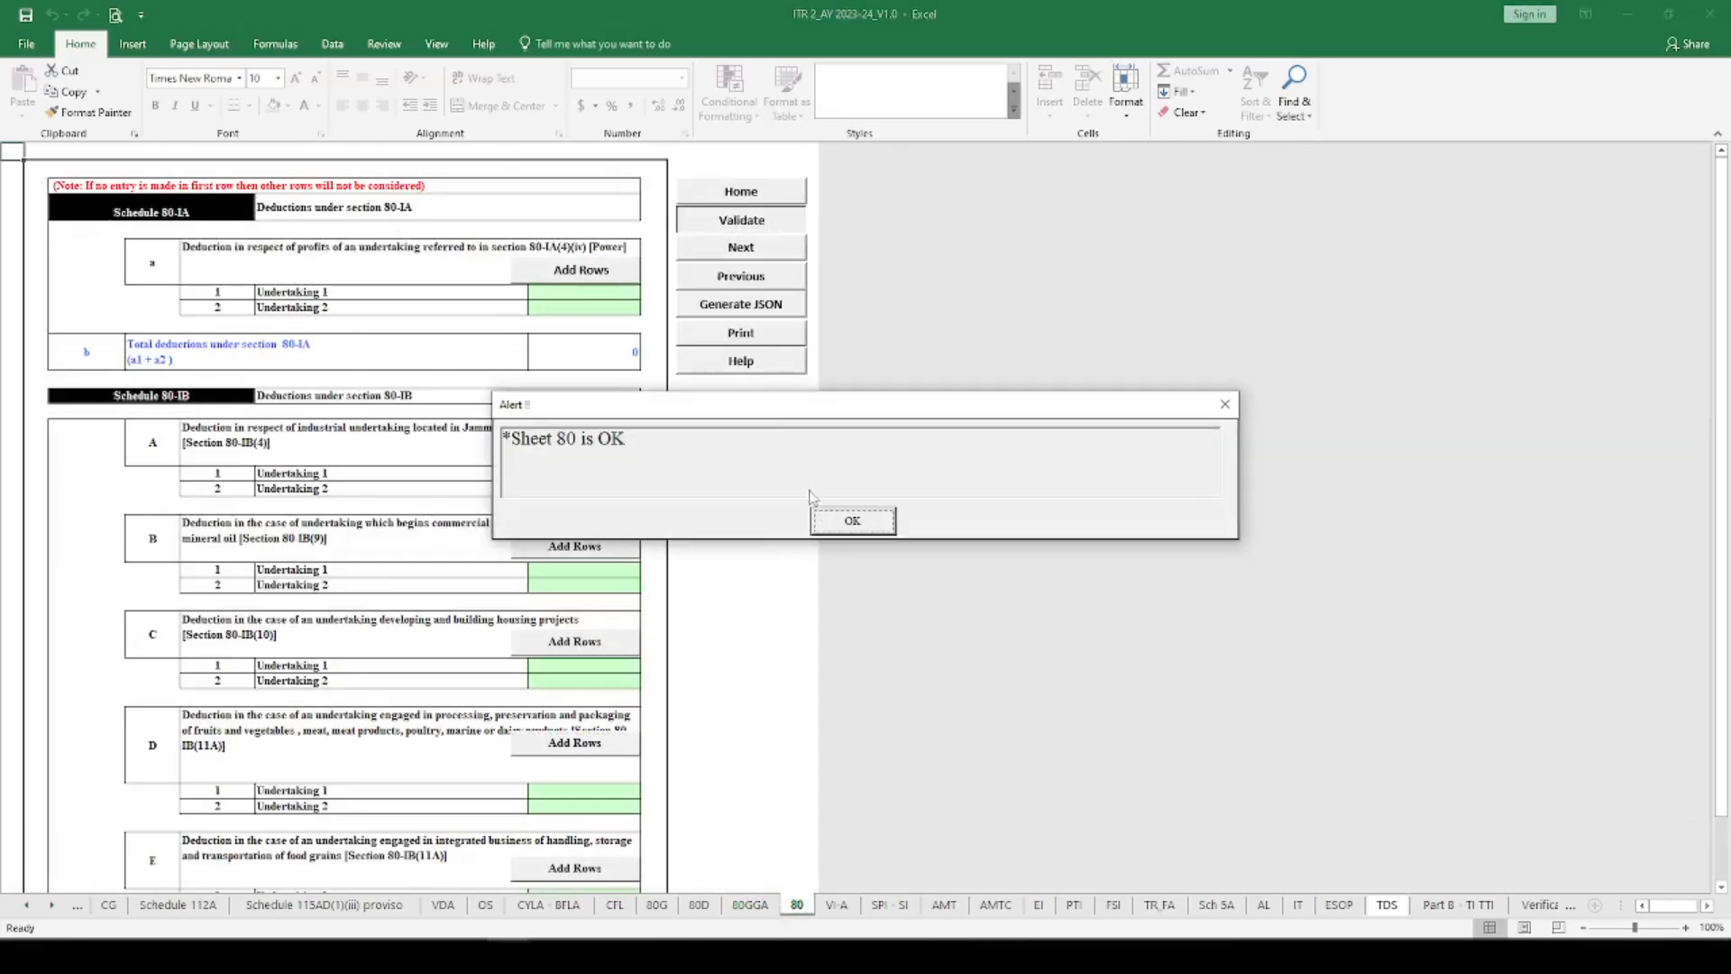
pyautogui.click(852, 521)
# Step: On the VI-A sheet, try to enter 1 as the 80TTA deduction for savings bank interest
pyautogui.click(836, 904)
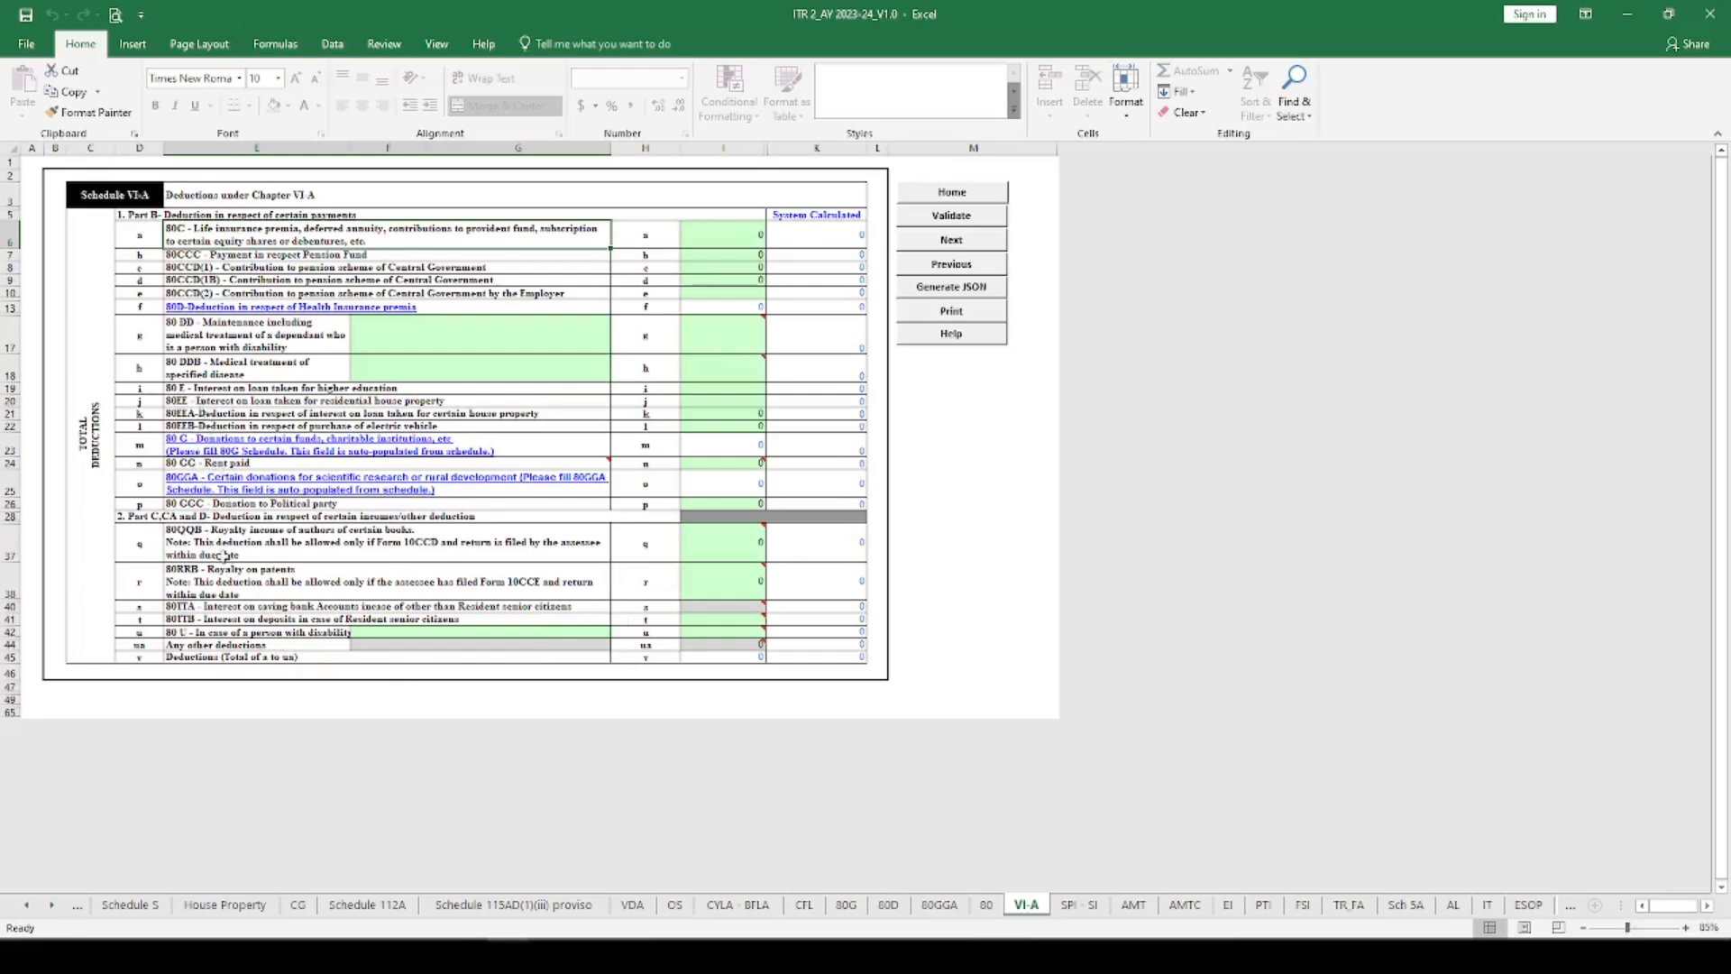
pyautogui.click(206, 607)
pyautogui.press('Left')
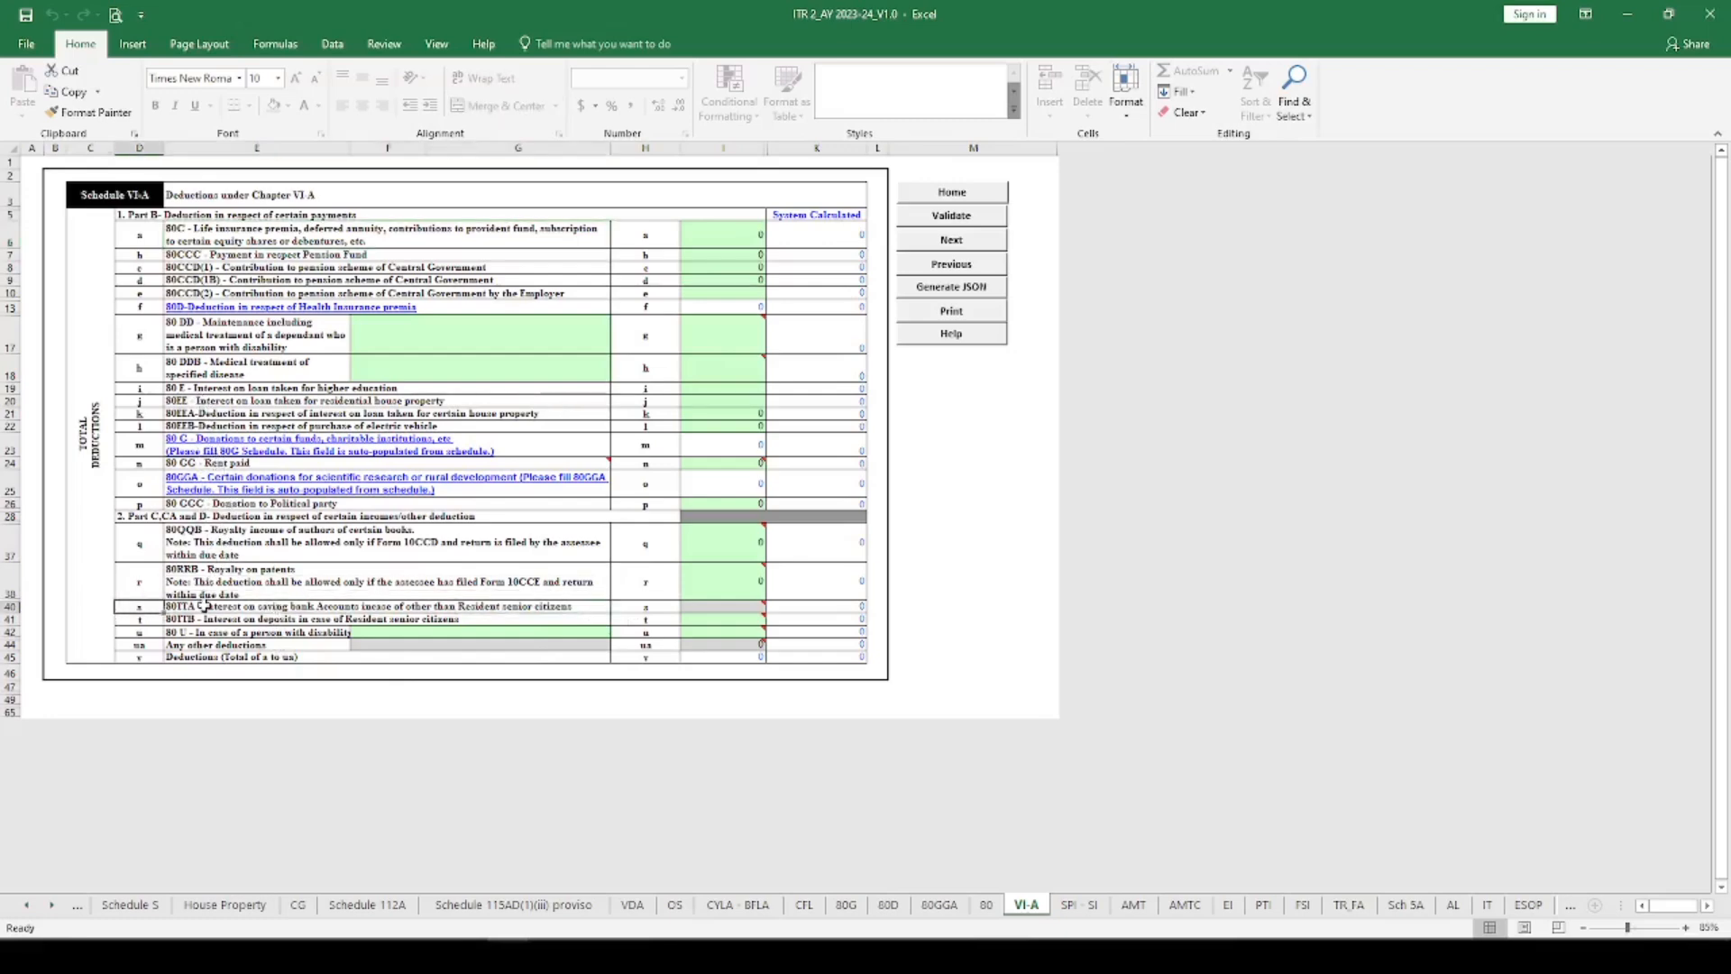
pyautogui.press('Right')
pyautogui.press('Right')
pyautogui.press('Right')
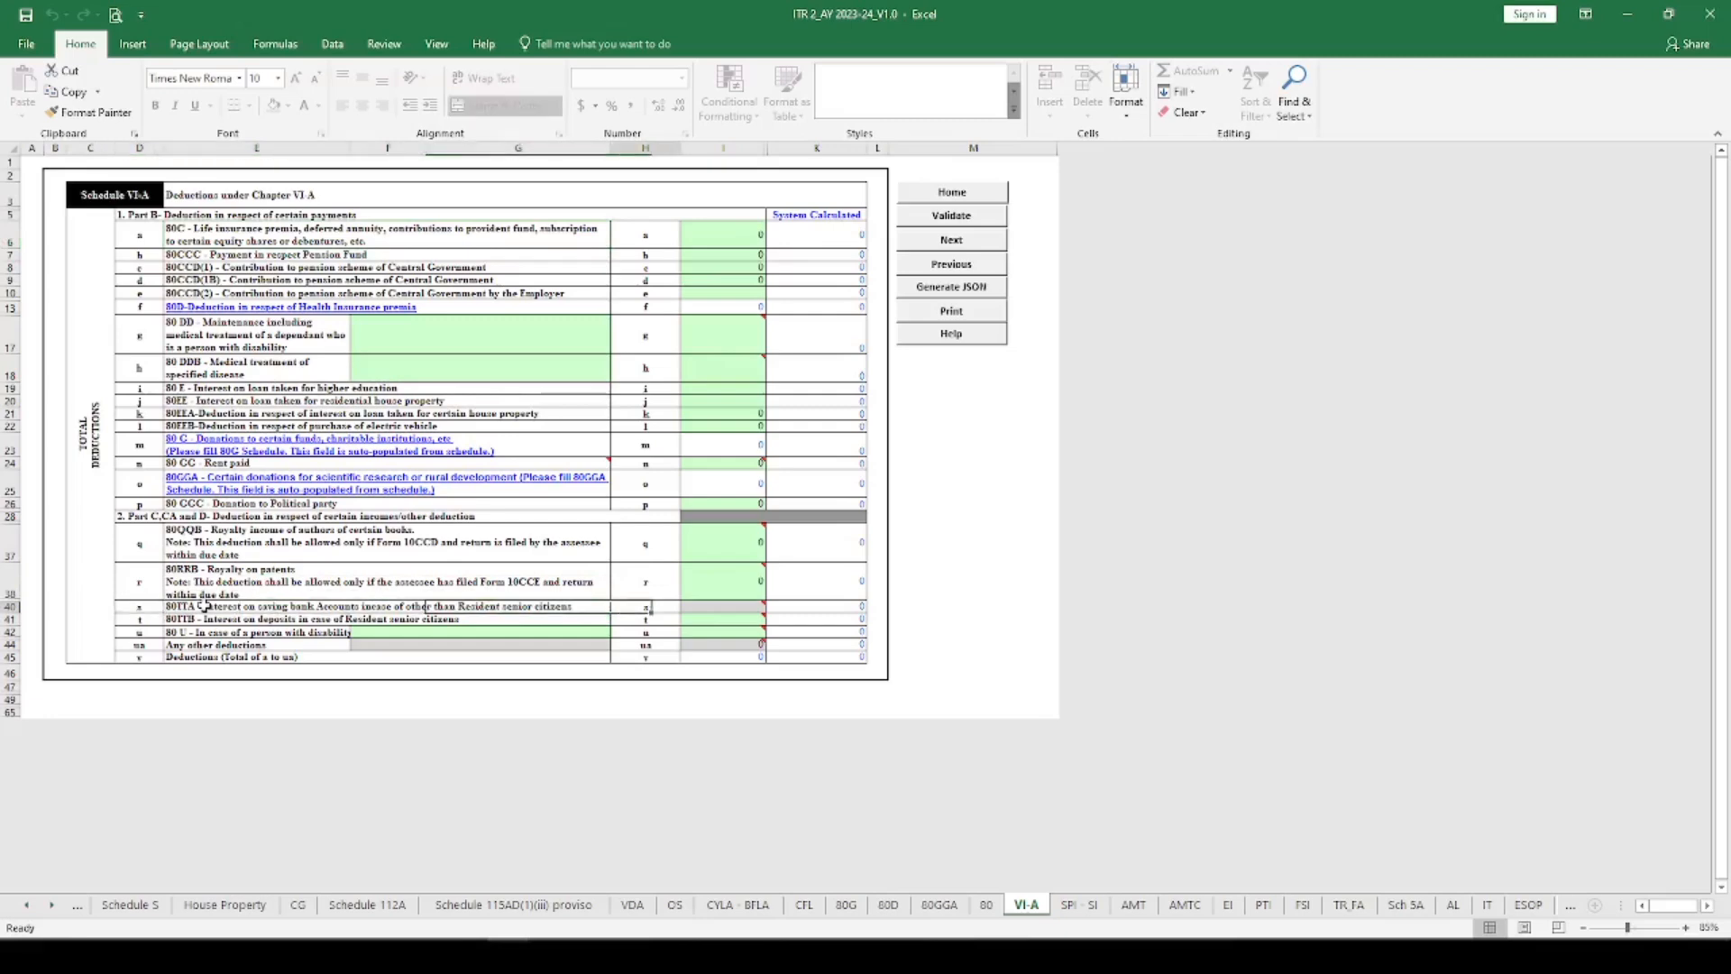
pyautogui.press('1')
pyautogui.press('Return')
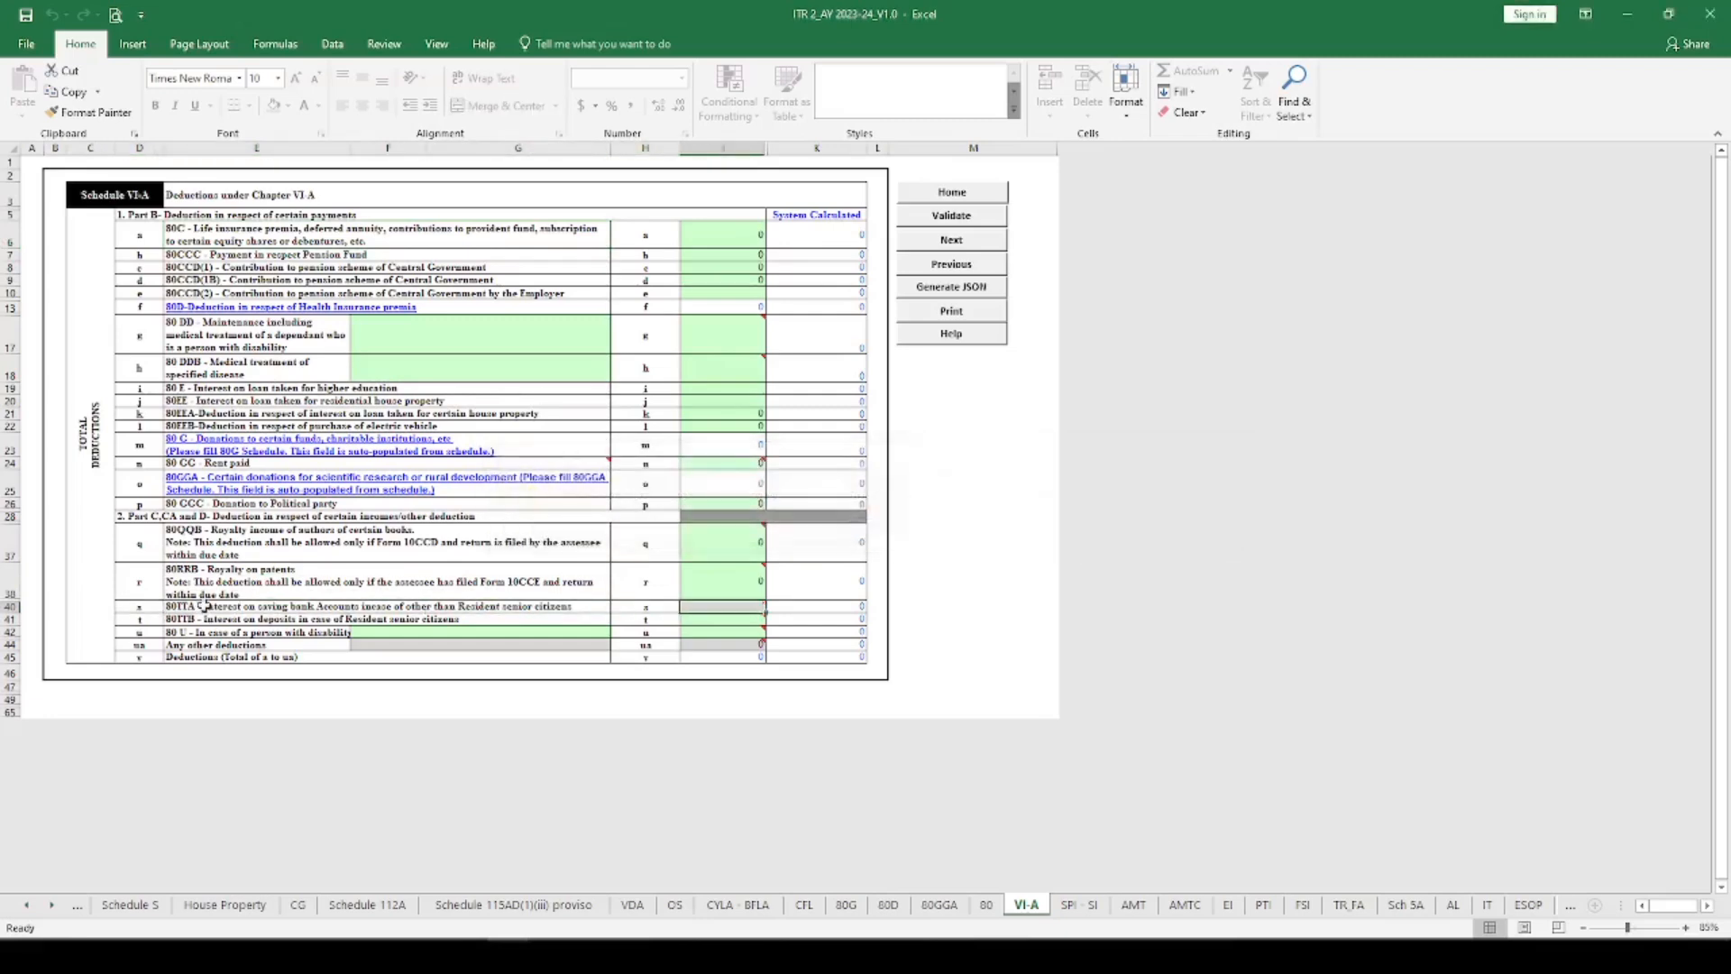
pyautogui.press('Left')
pyautogui.press('Left')
pyautogui.press('Left')
pyautogui.press('Right')
pyautogui.press('Right')
pyautogui.press('Right')
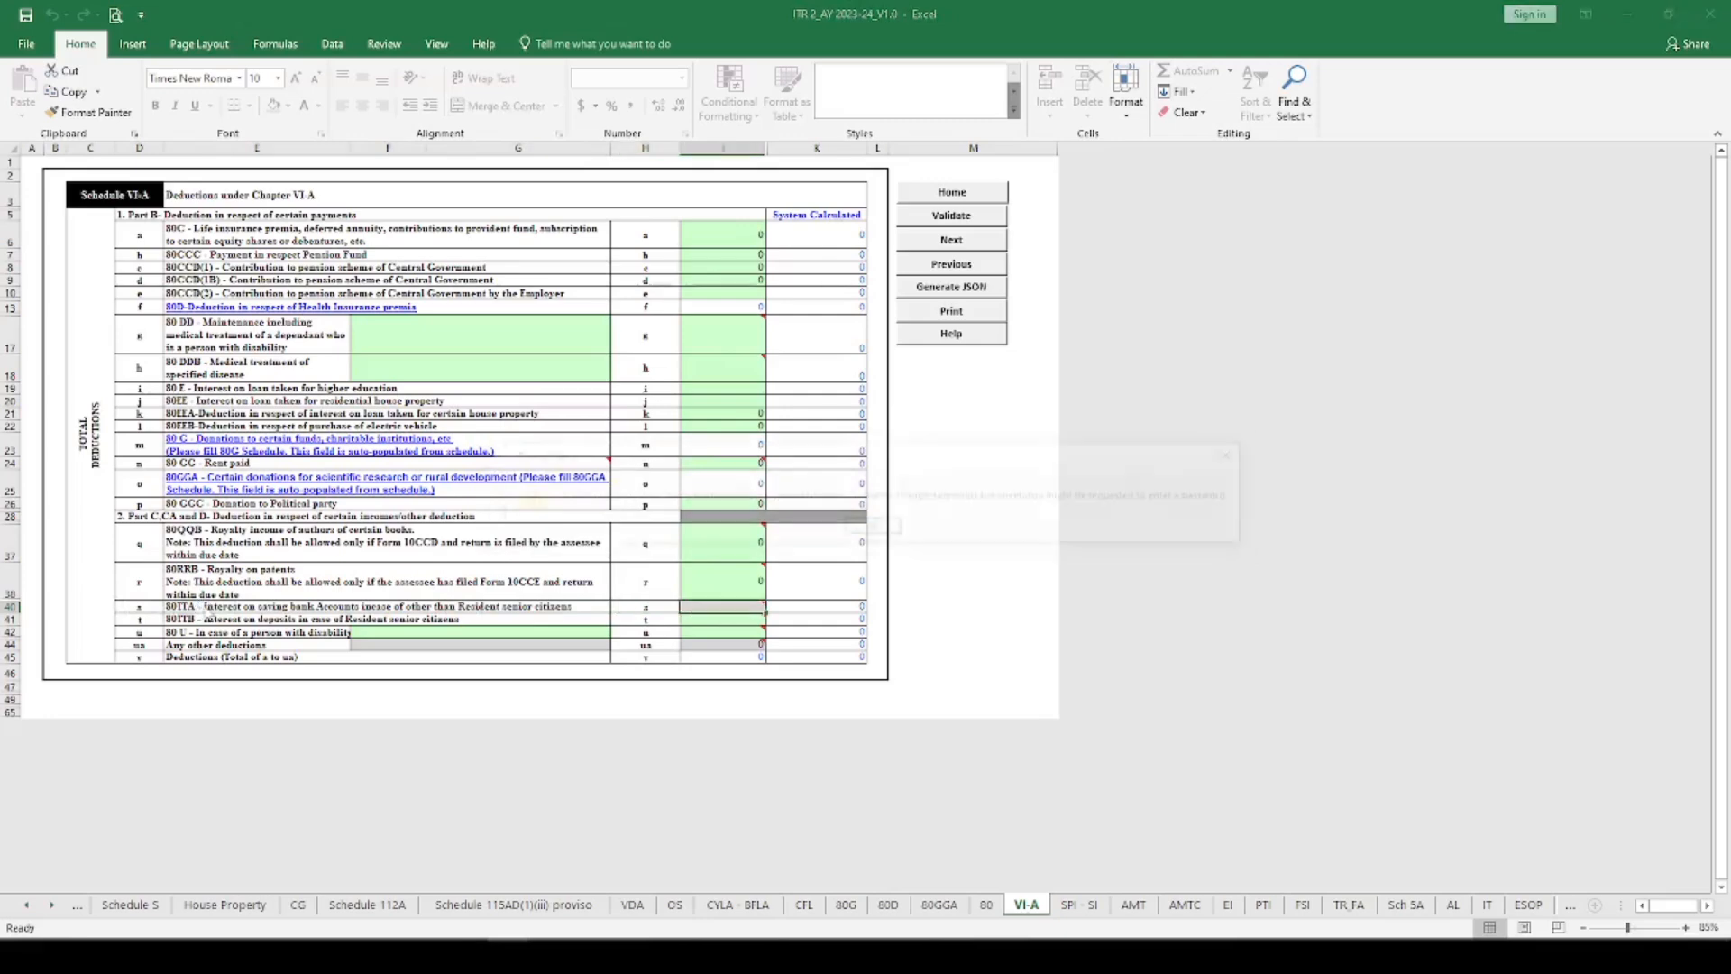
pyautogui.press('1')
pyautogui.press('Return')
pyautogui.press('Left')
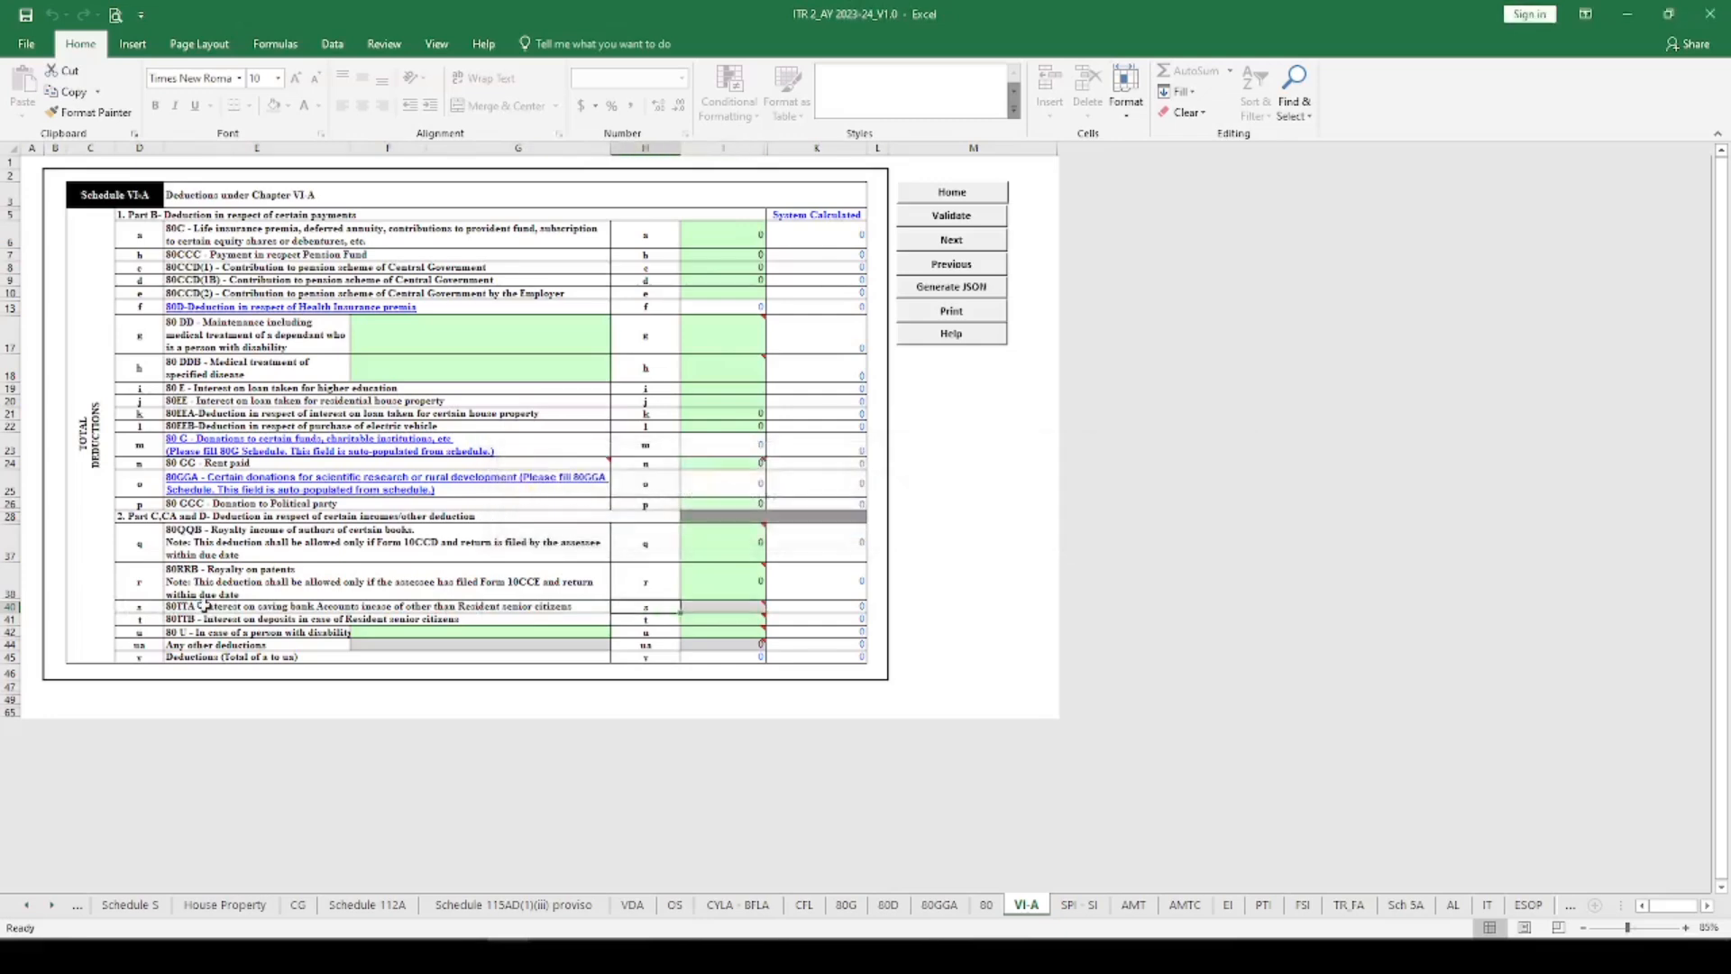
pyautogui.press('Up')
pyautogui.press('Down')
# Step: Validate the VI-A sheet and the SPI - SI sheet, dismissing the alert on each
pyautogui.click(953, 218)
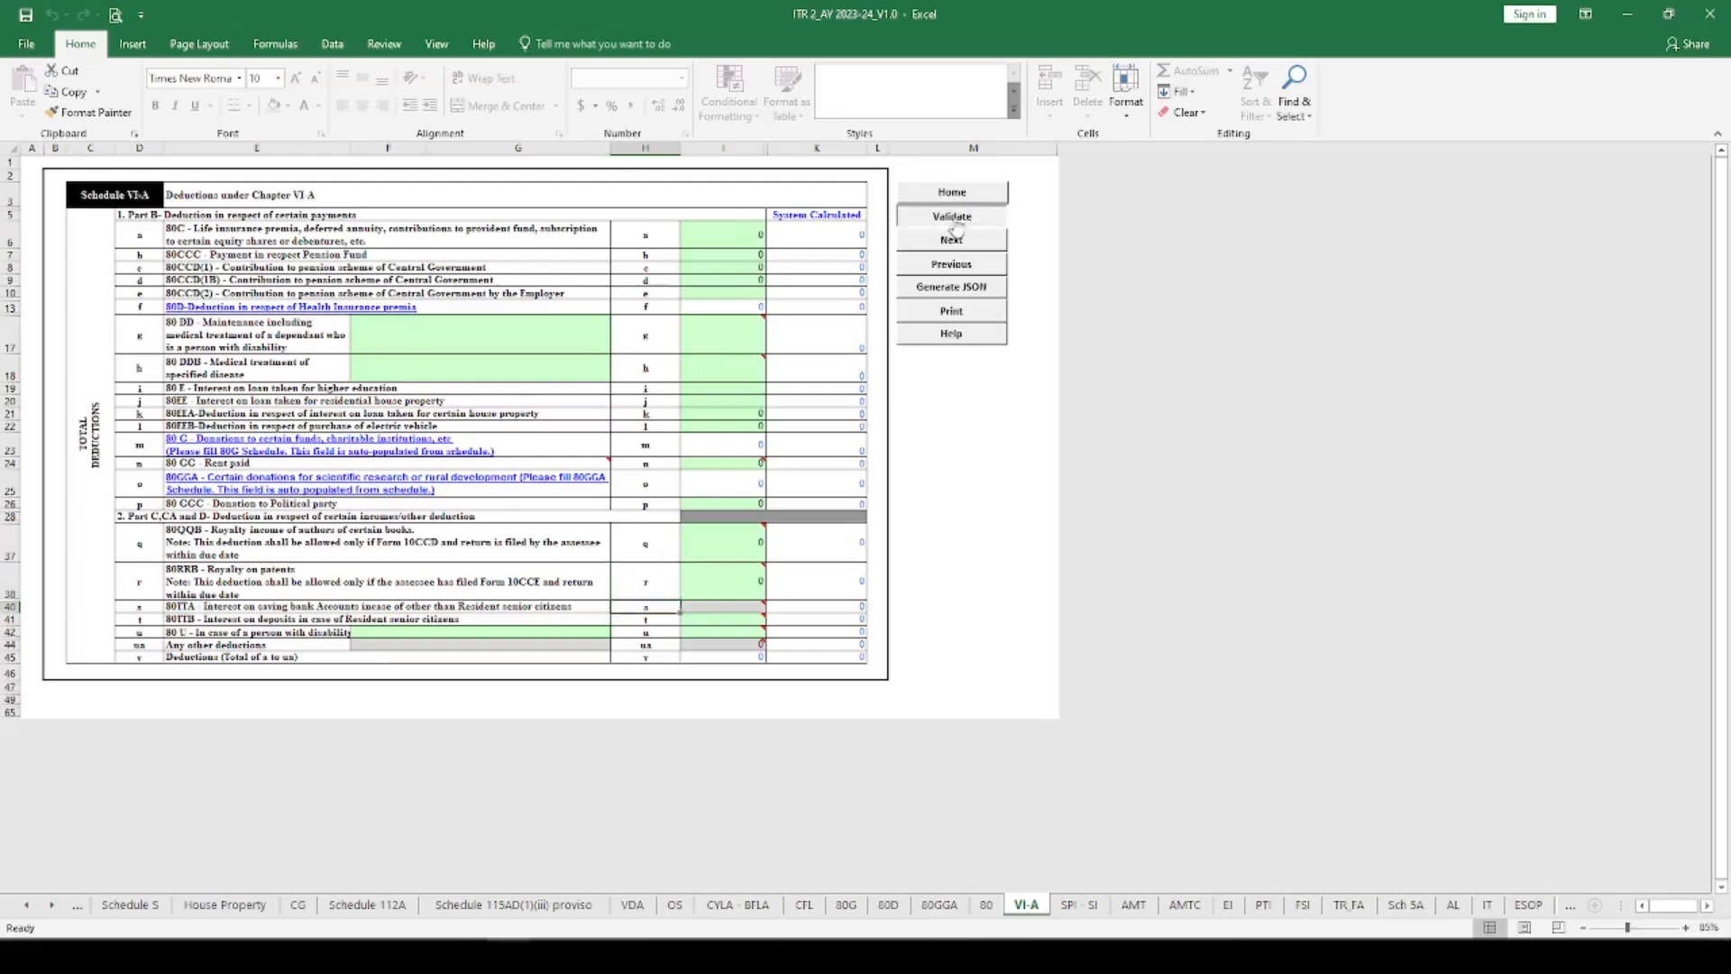
pyautogui.click(867, 518)
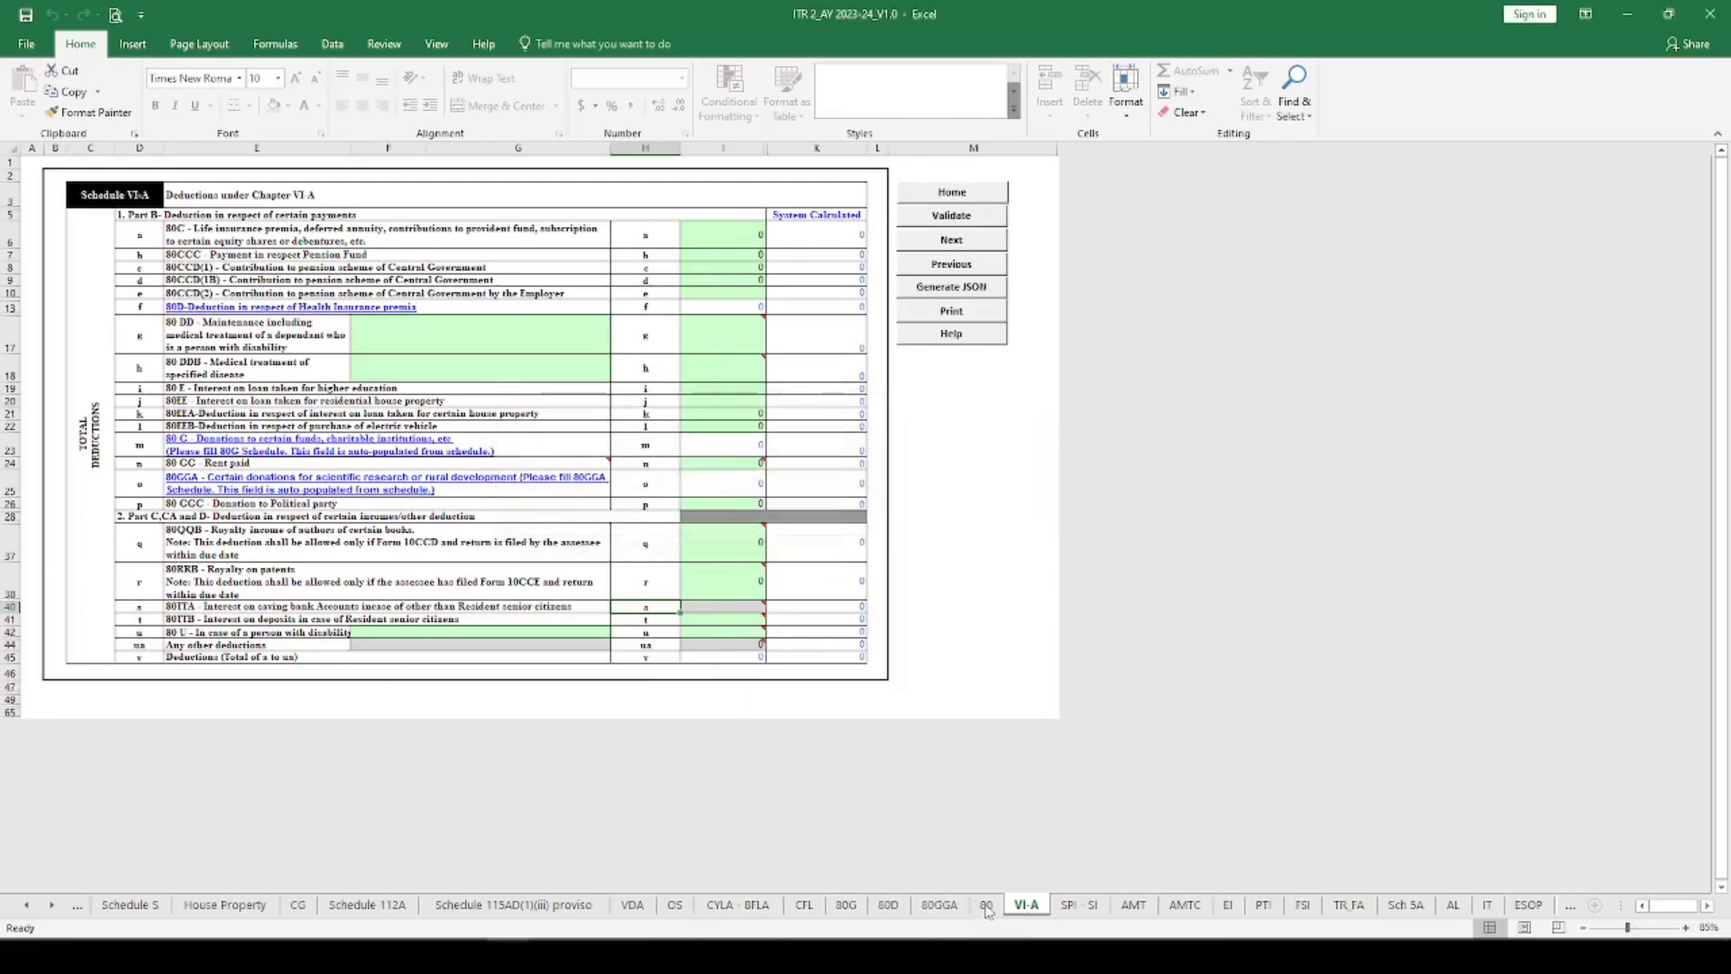
pyautogui.click(1088, 911)
pyautogui.click(1073, 219)
pyautogui.click(851, 521)
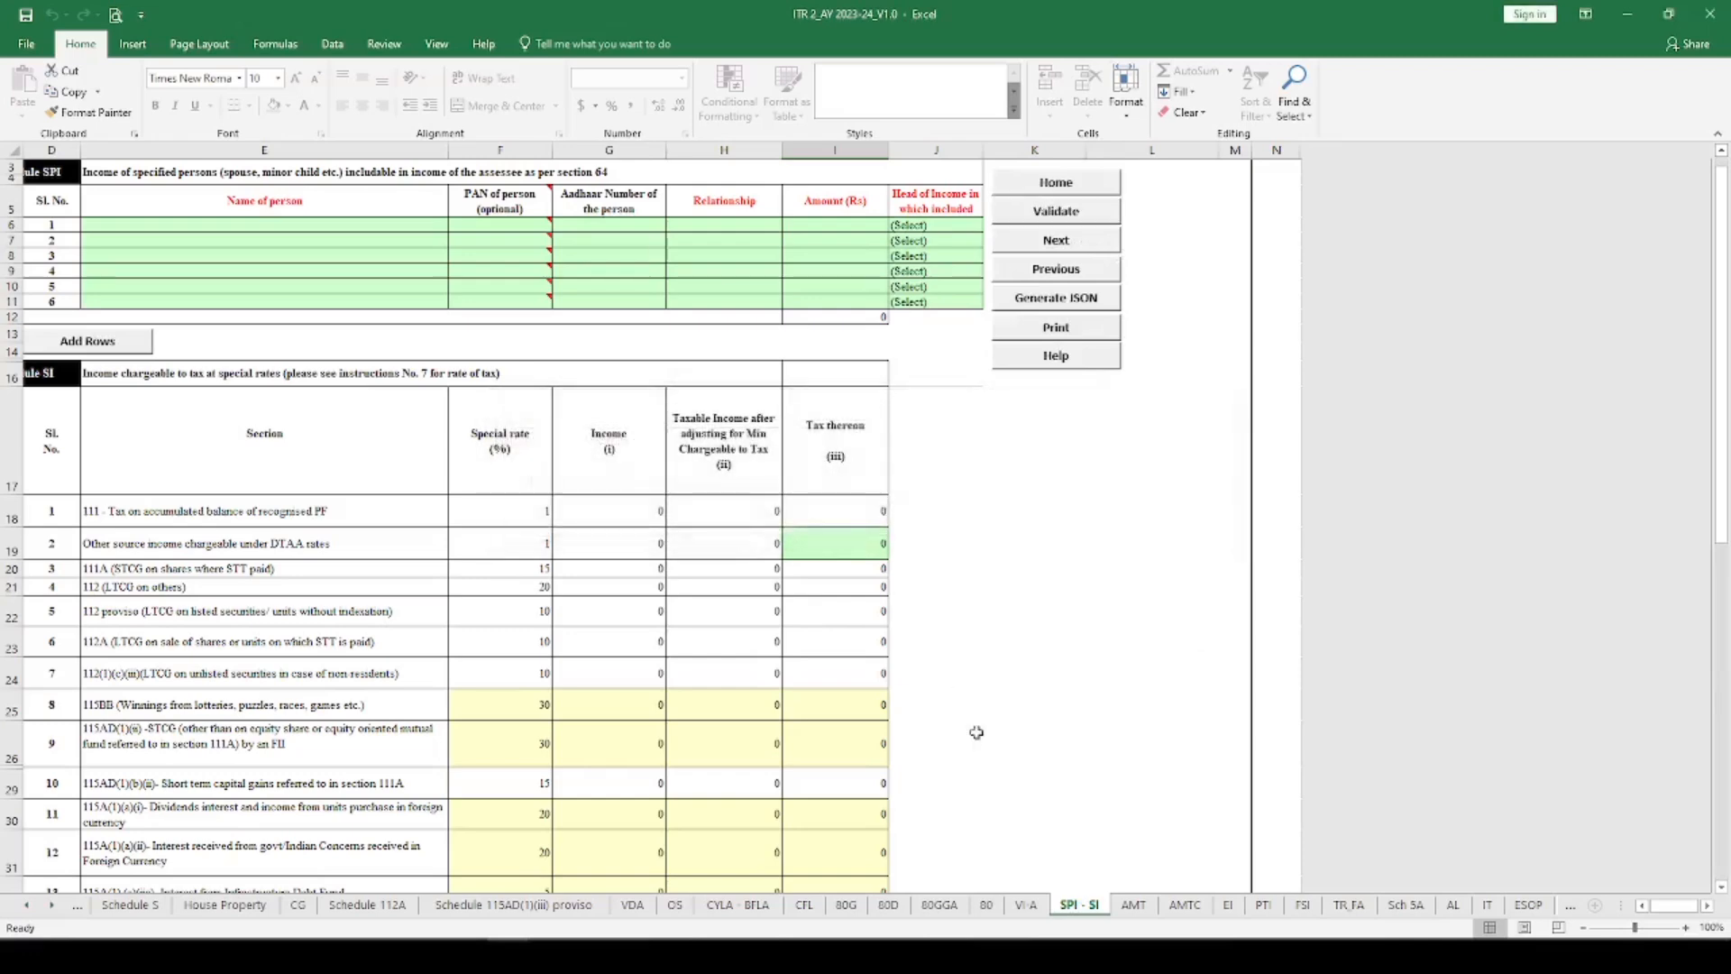
# Step: Validate the AMT sheet and the AMTC sheet, dismissing the alert on each
pyautogui.click(1133, 905)
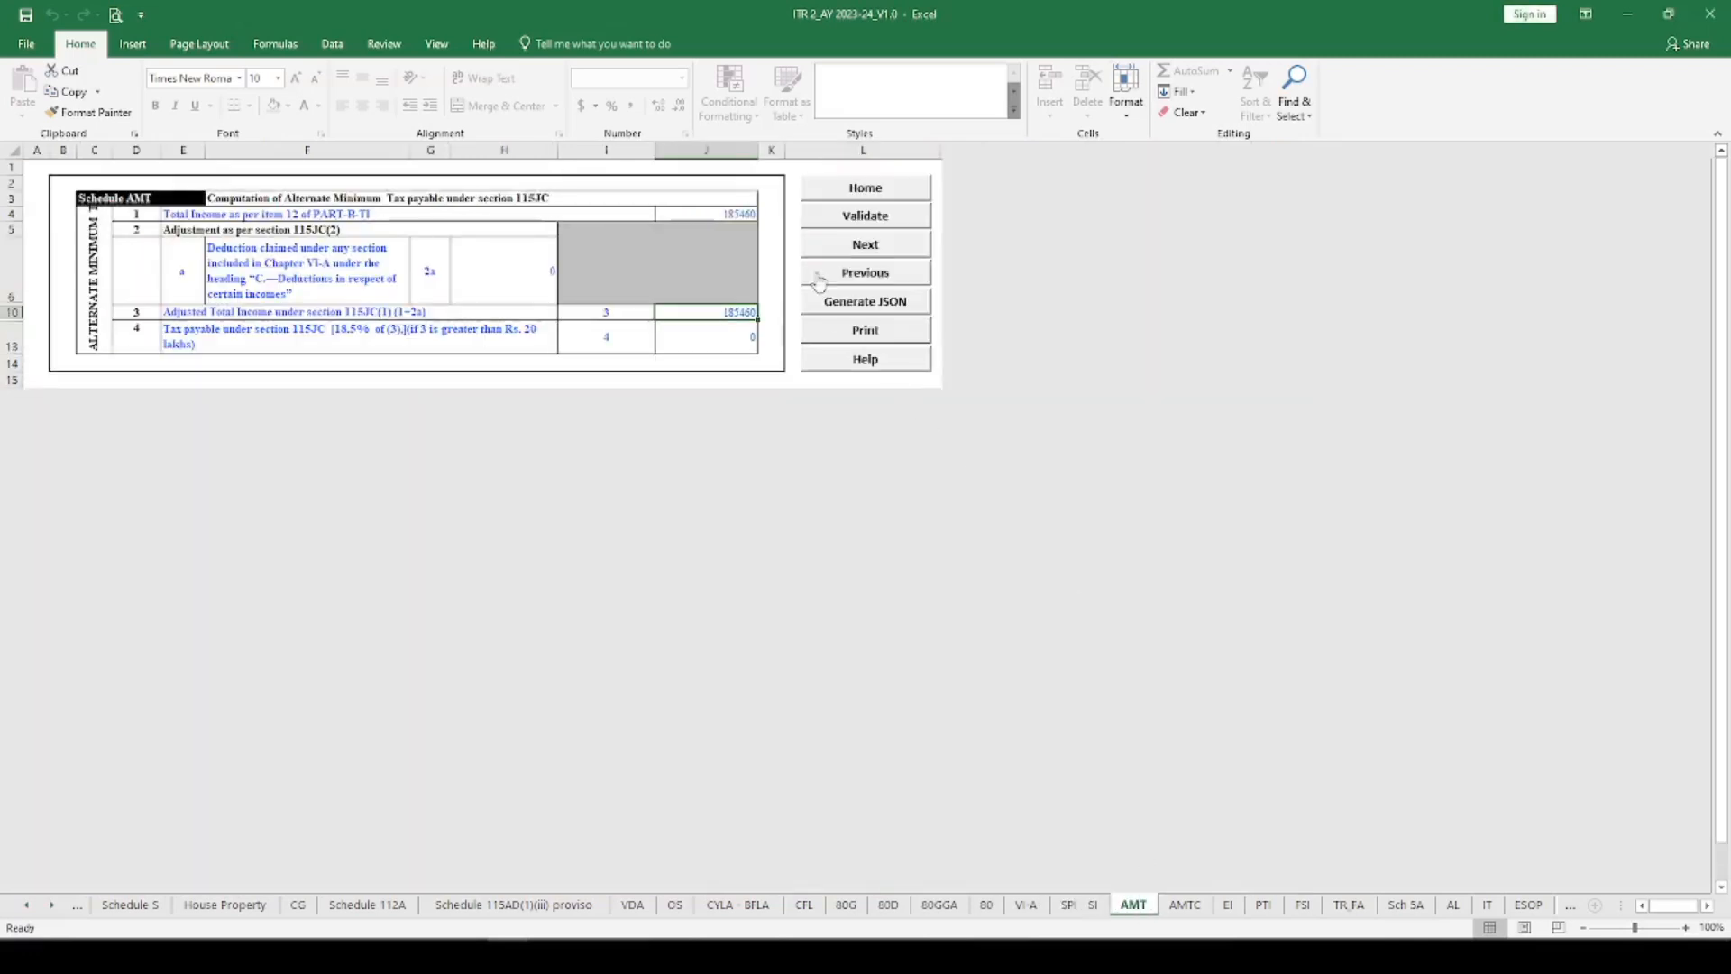
pyautogui.click(848, 223)
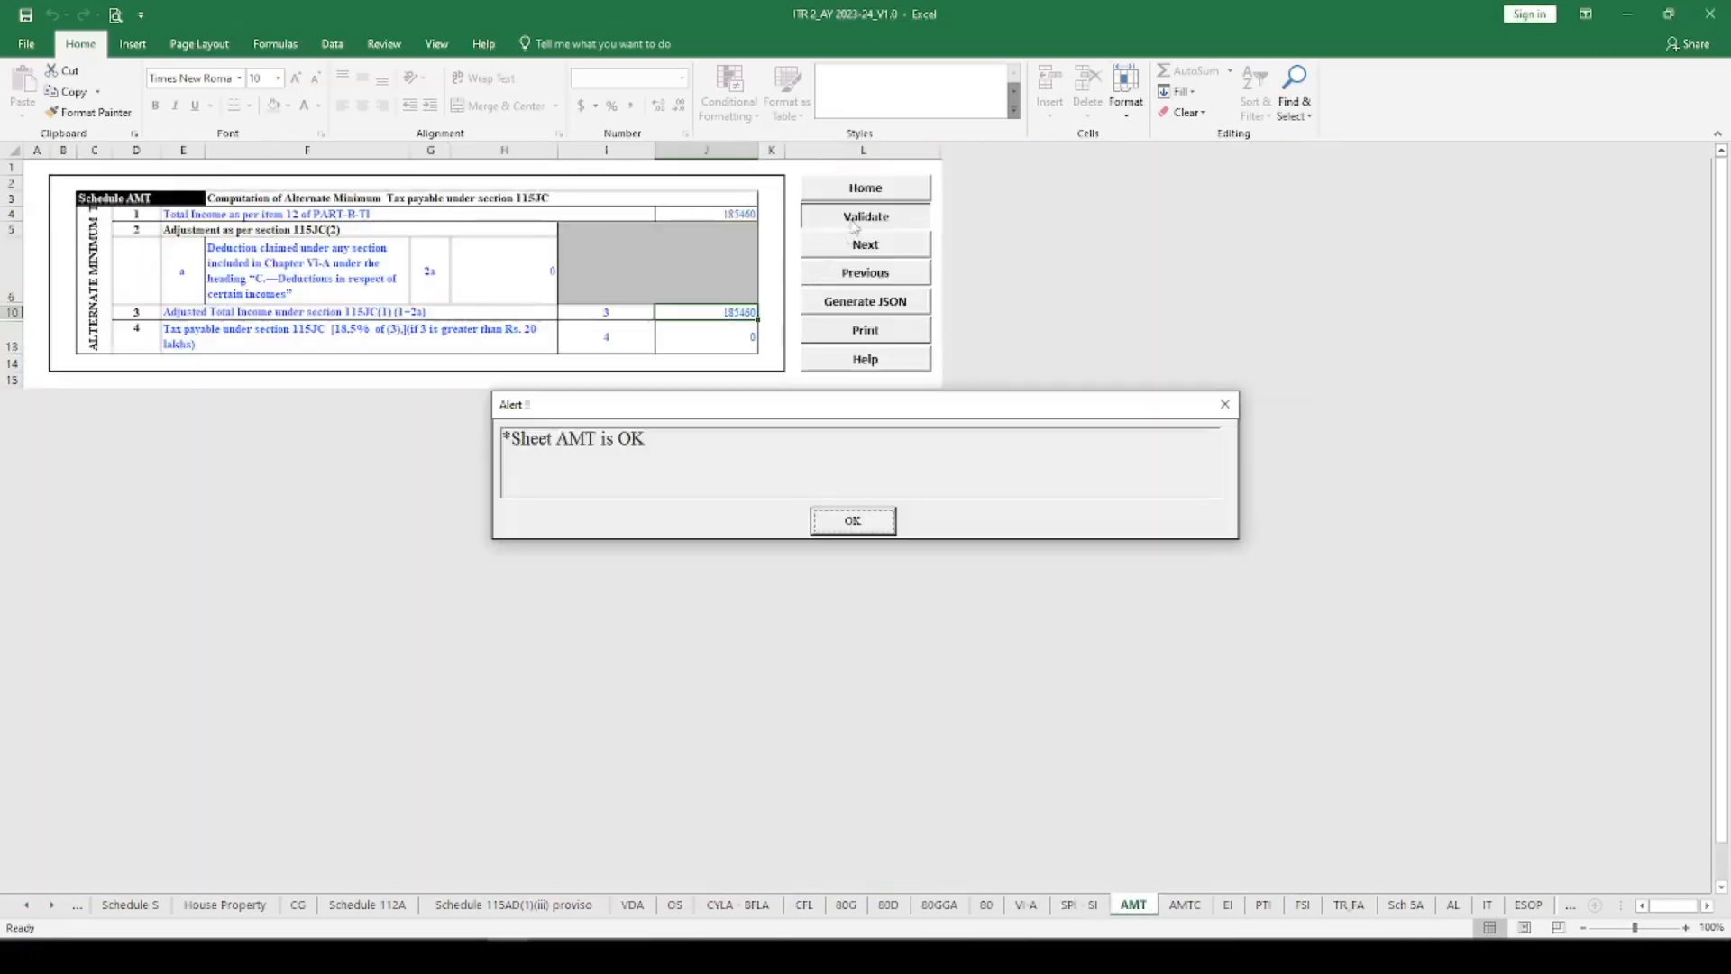
pyautogui.click(853, 522)
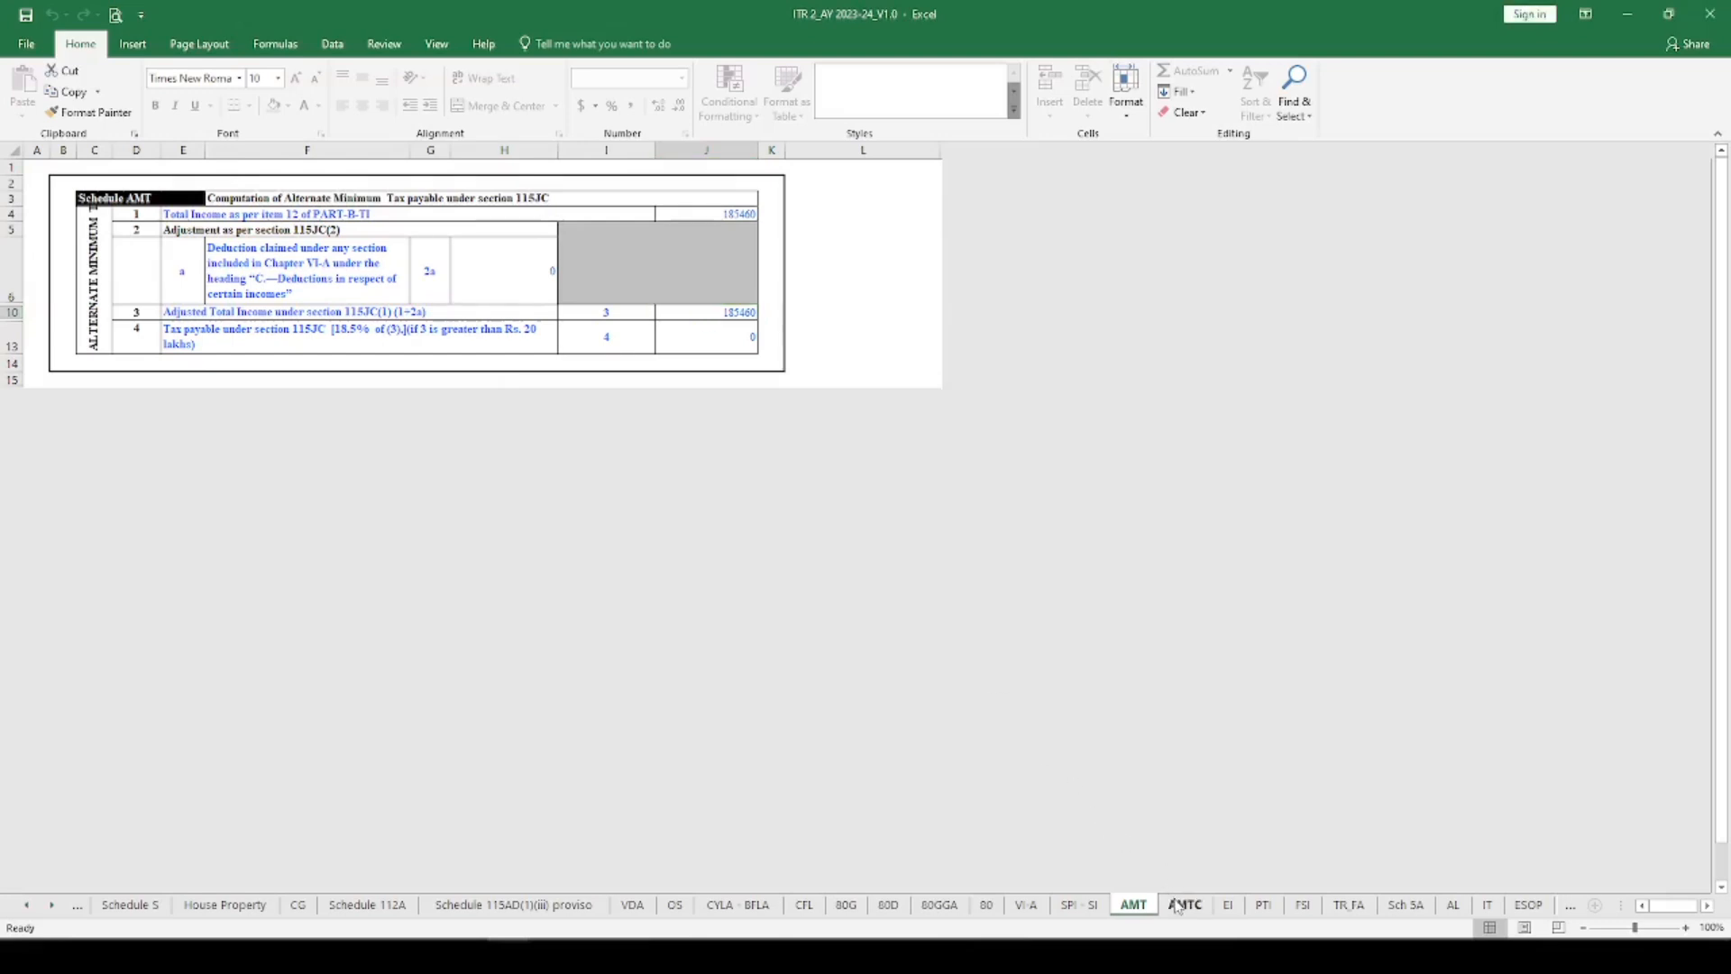
pyautogui.click(1184, 905)
pyautogui.click(1008, 226)
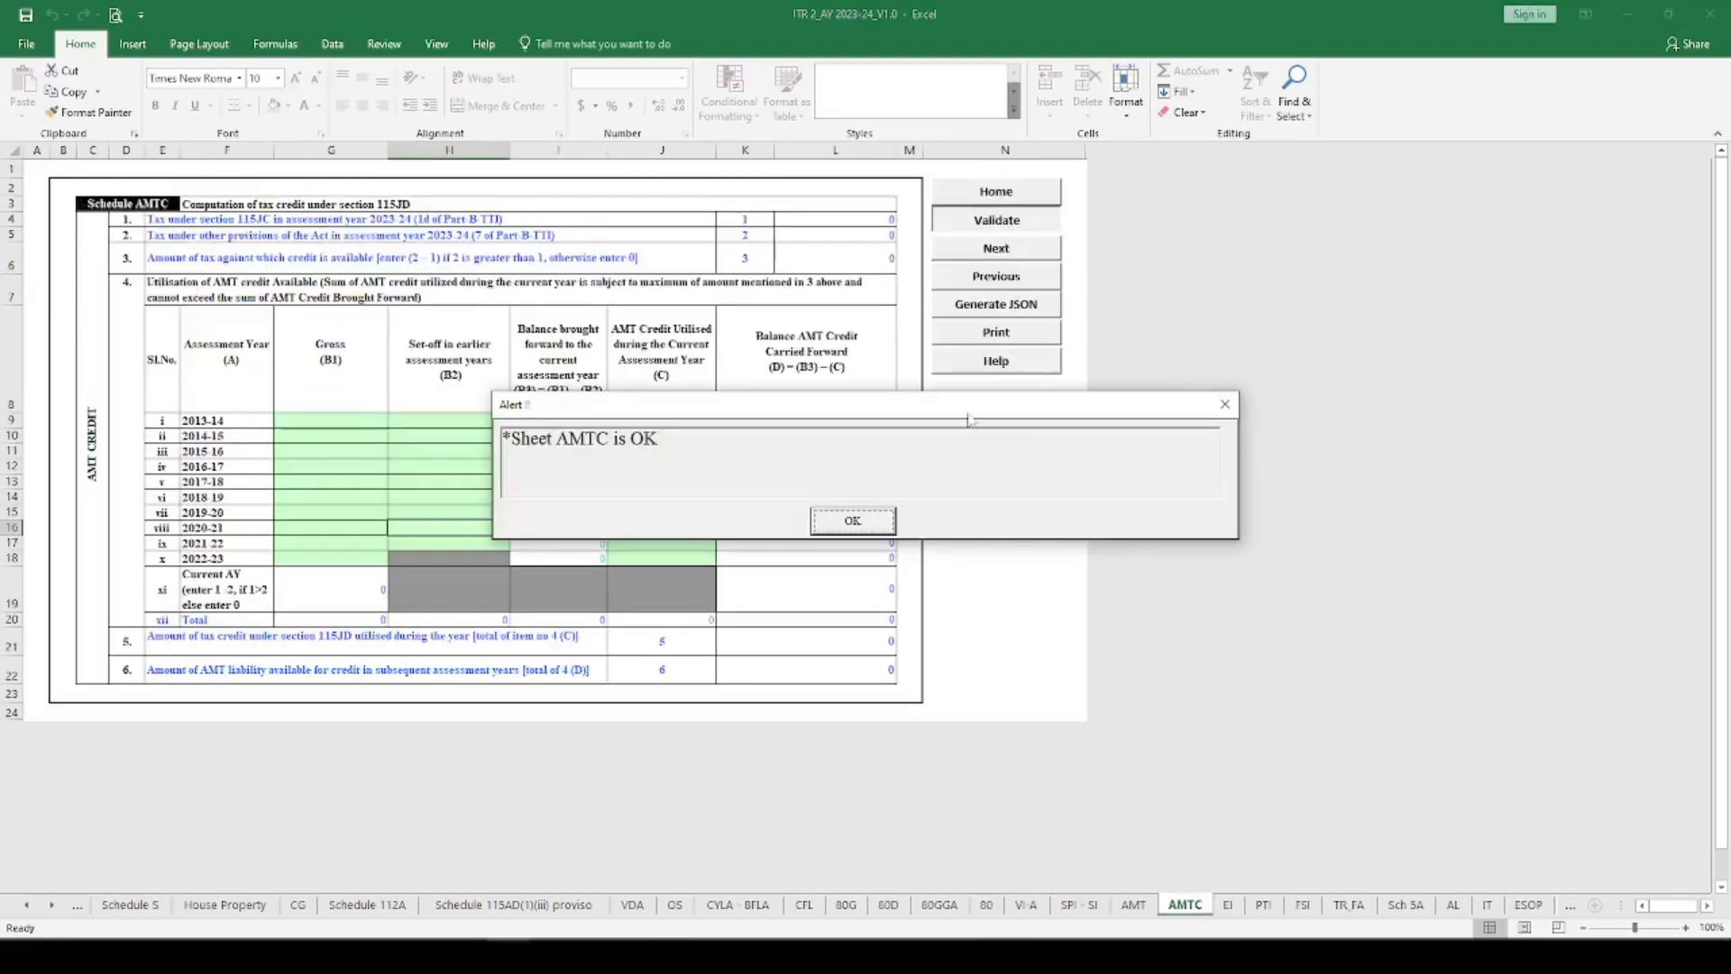
pyautogui.click(853, 522)
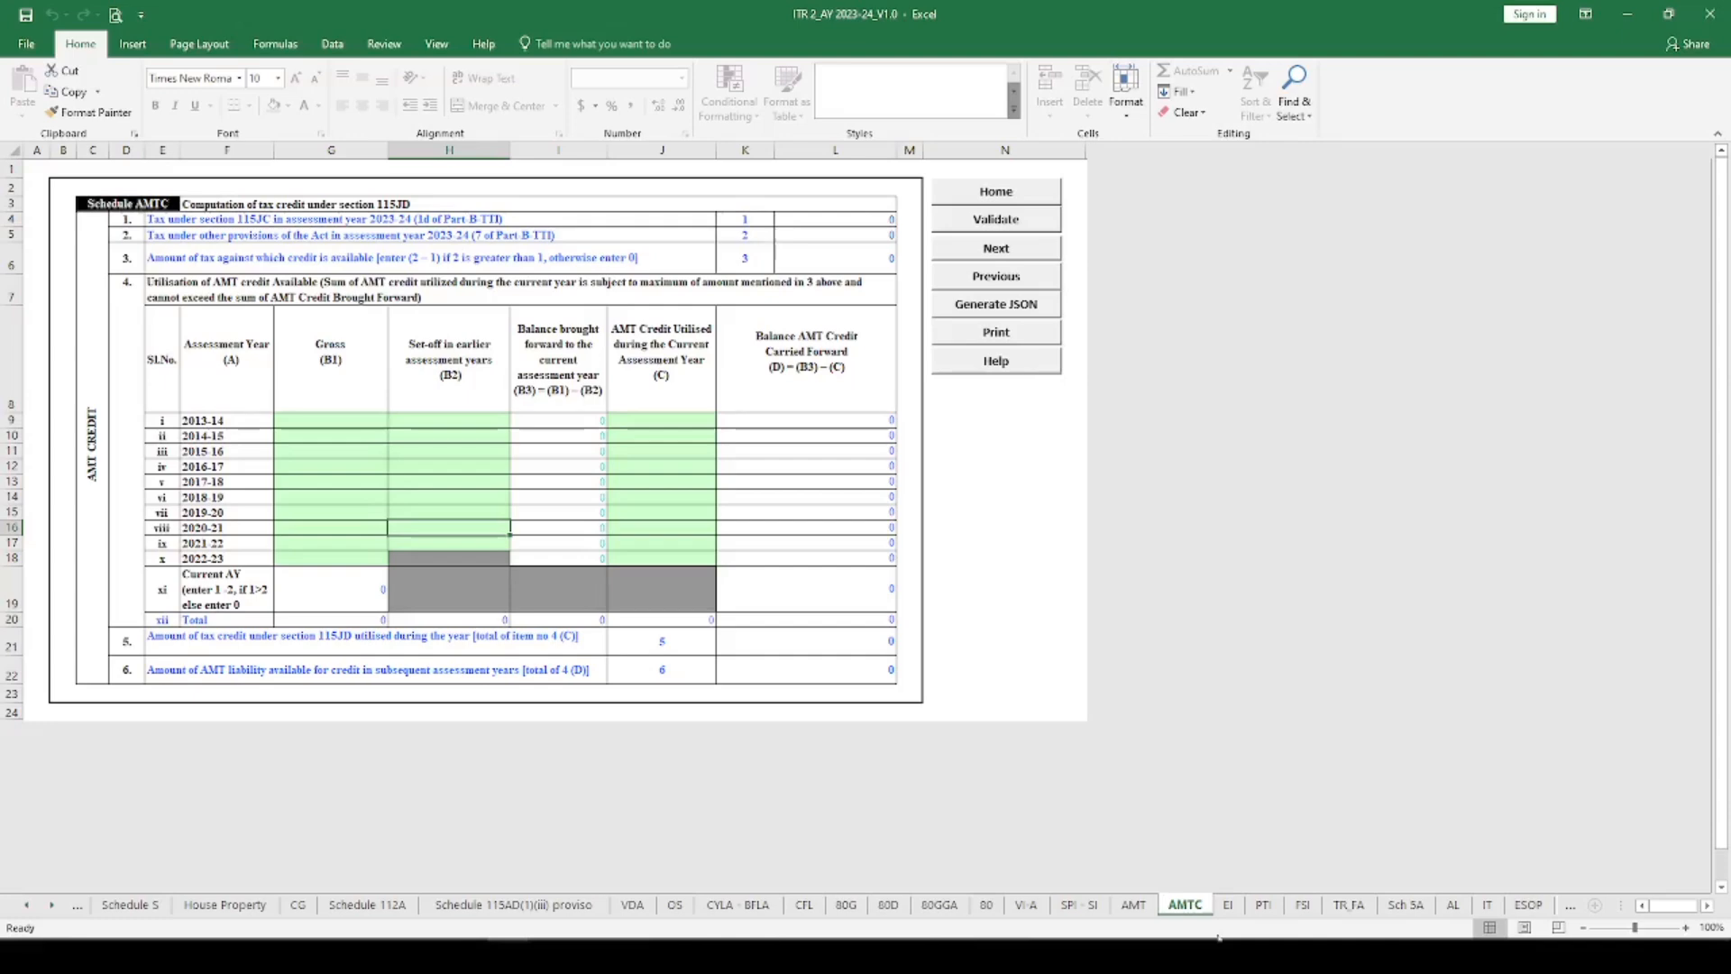
# Step: On the EI sheet, enter gross agricultural receipts of 200000 and expenditure incurred on agriculture of 100000
pyautogui.click(1226, 905)
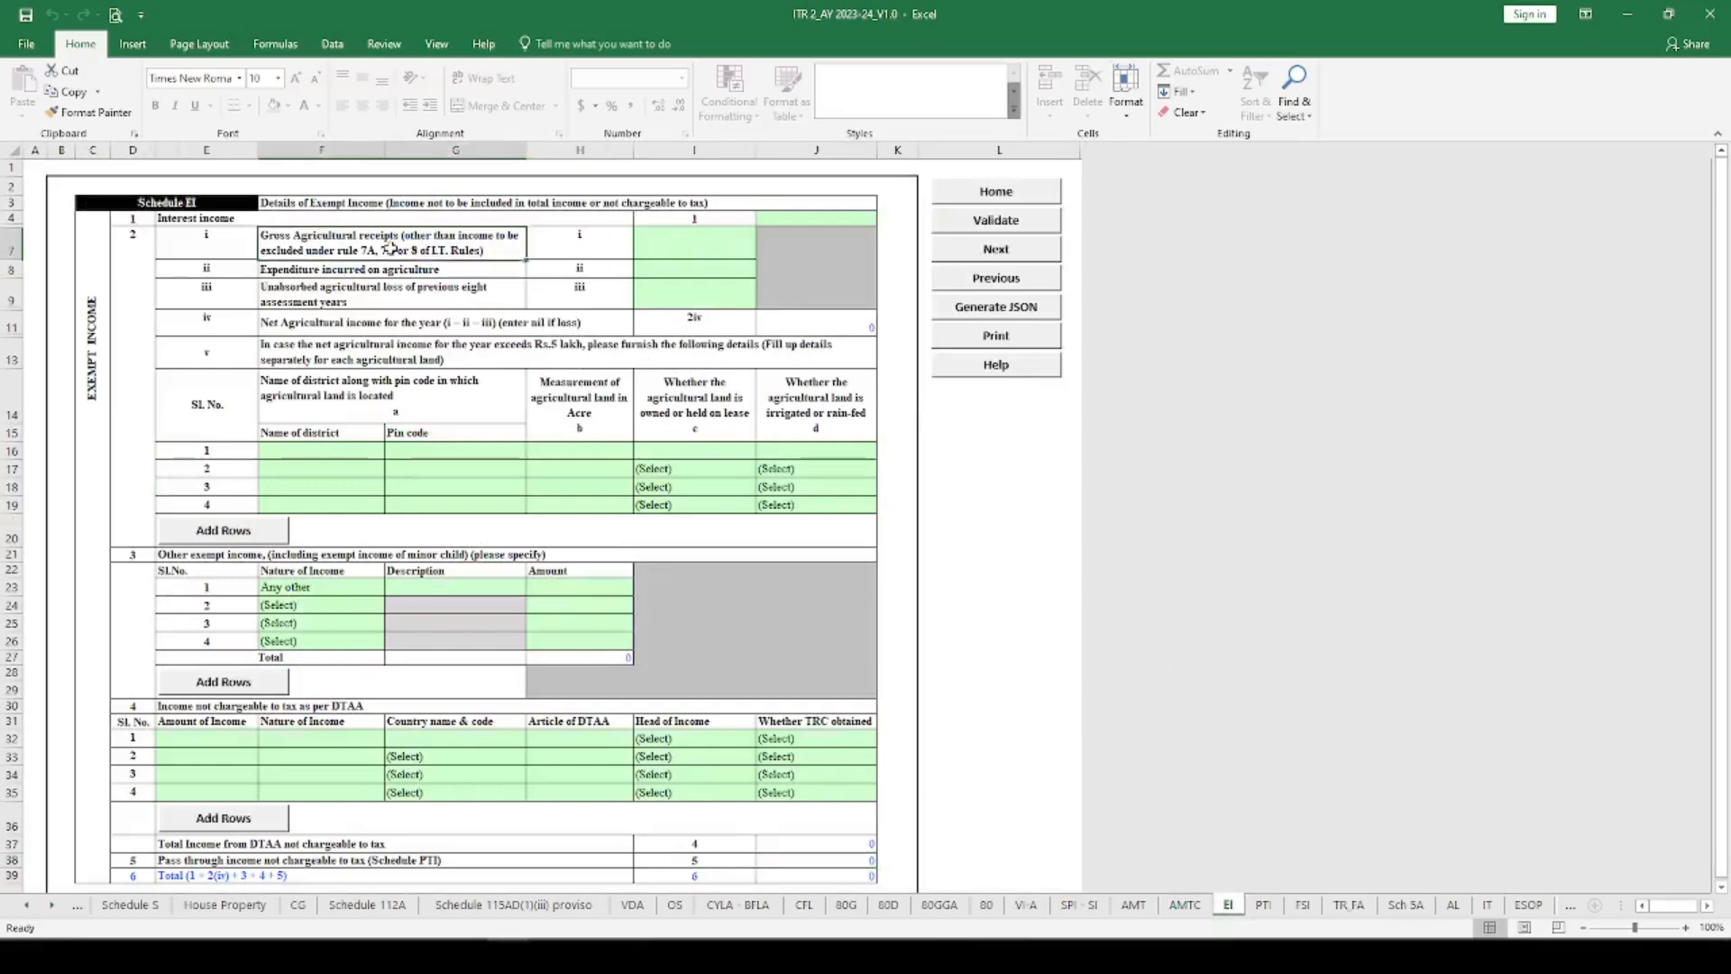
pyautogui.click(649, 243)
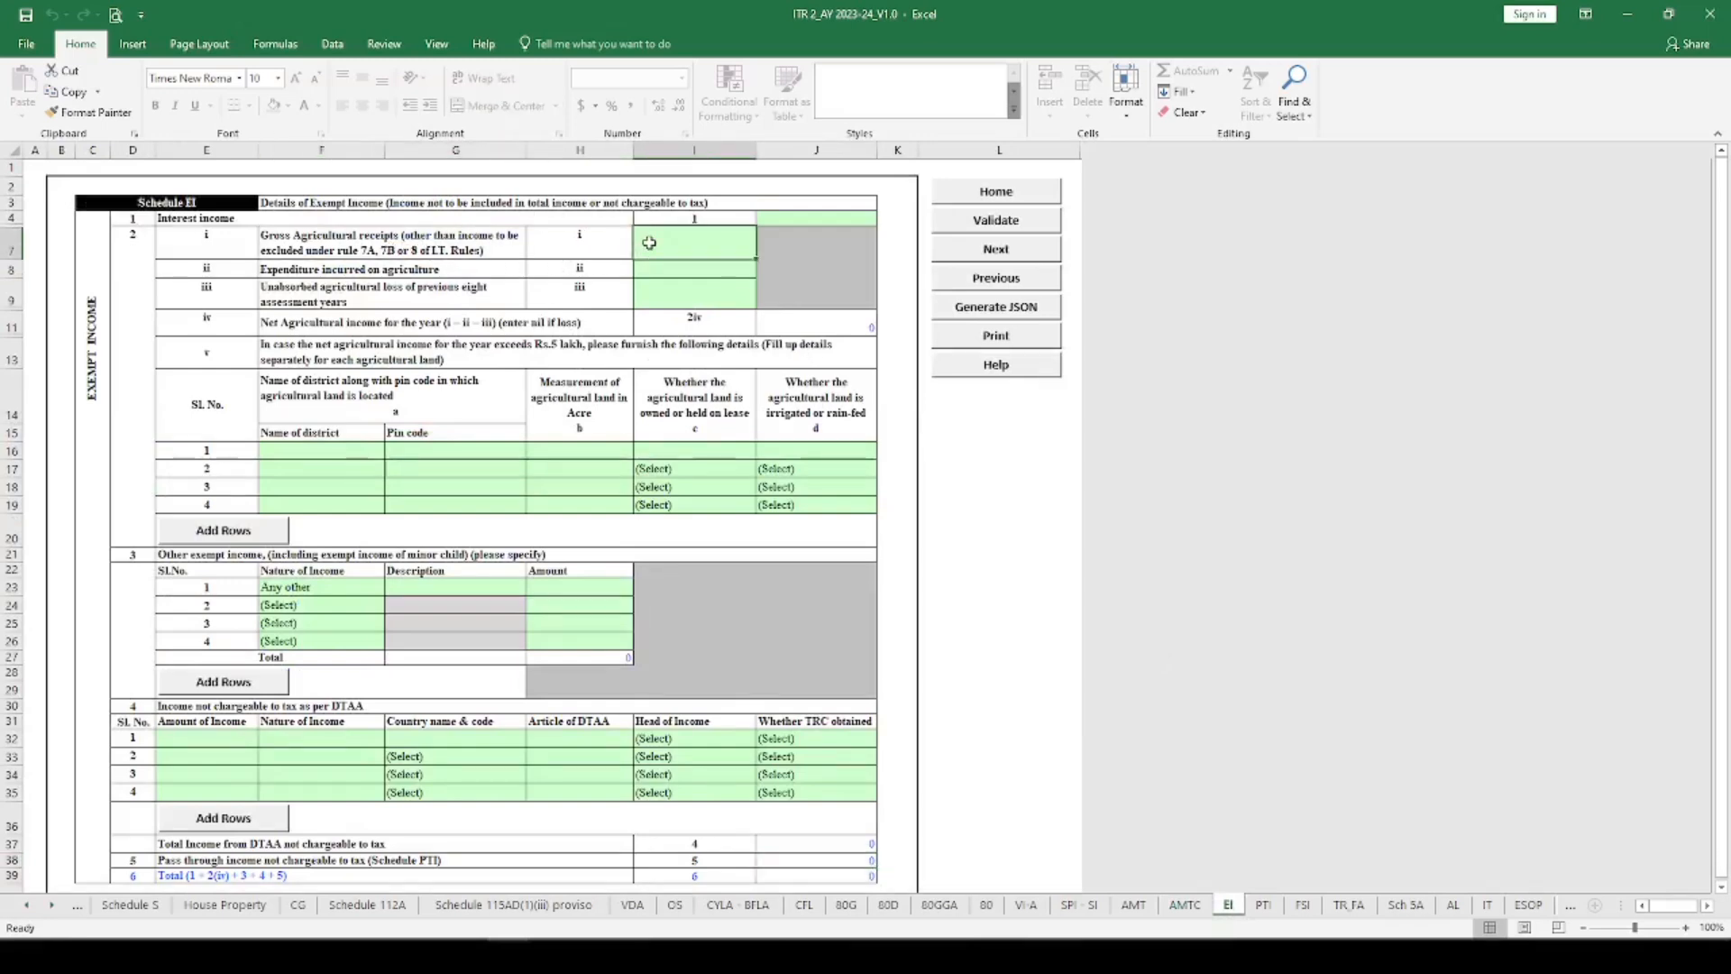
pyautogui.write('3')
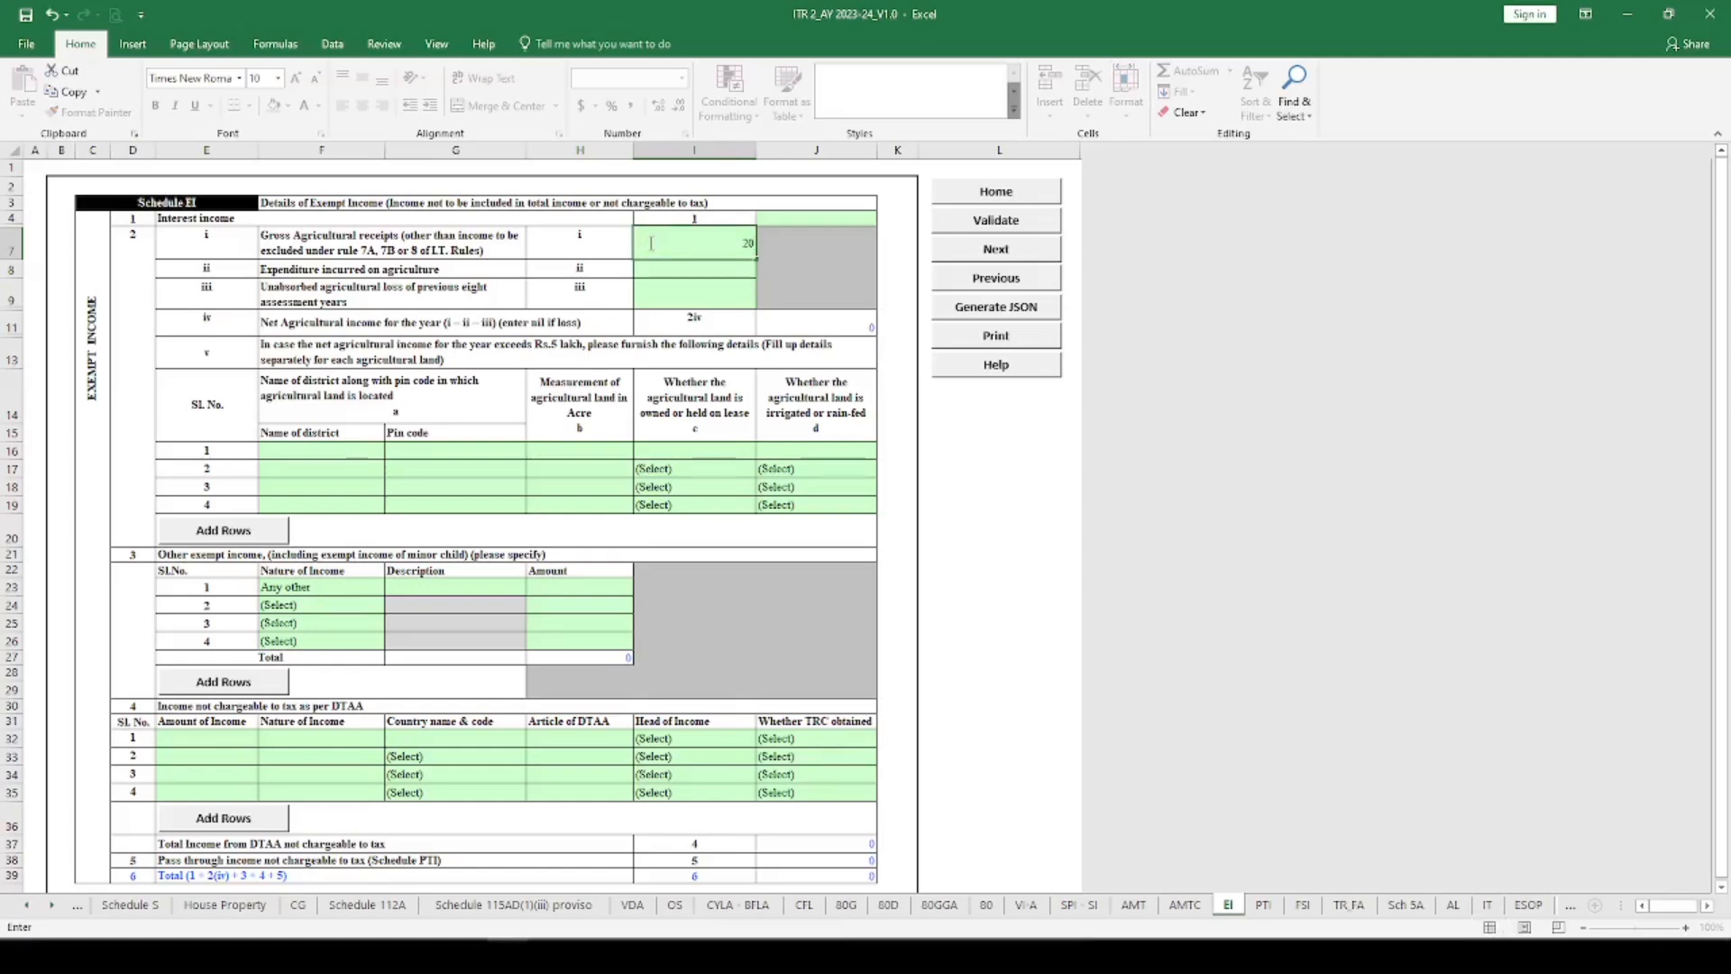
pyautogui.write('00000')
pyautogui.press('Return')
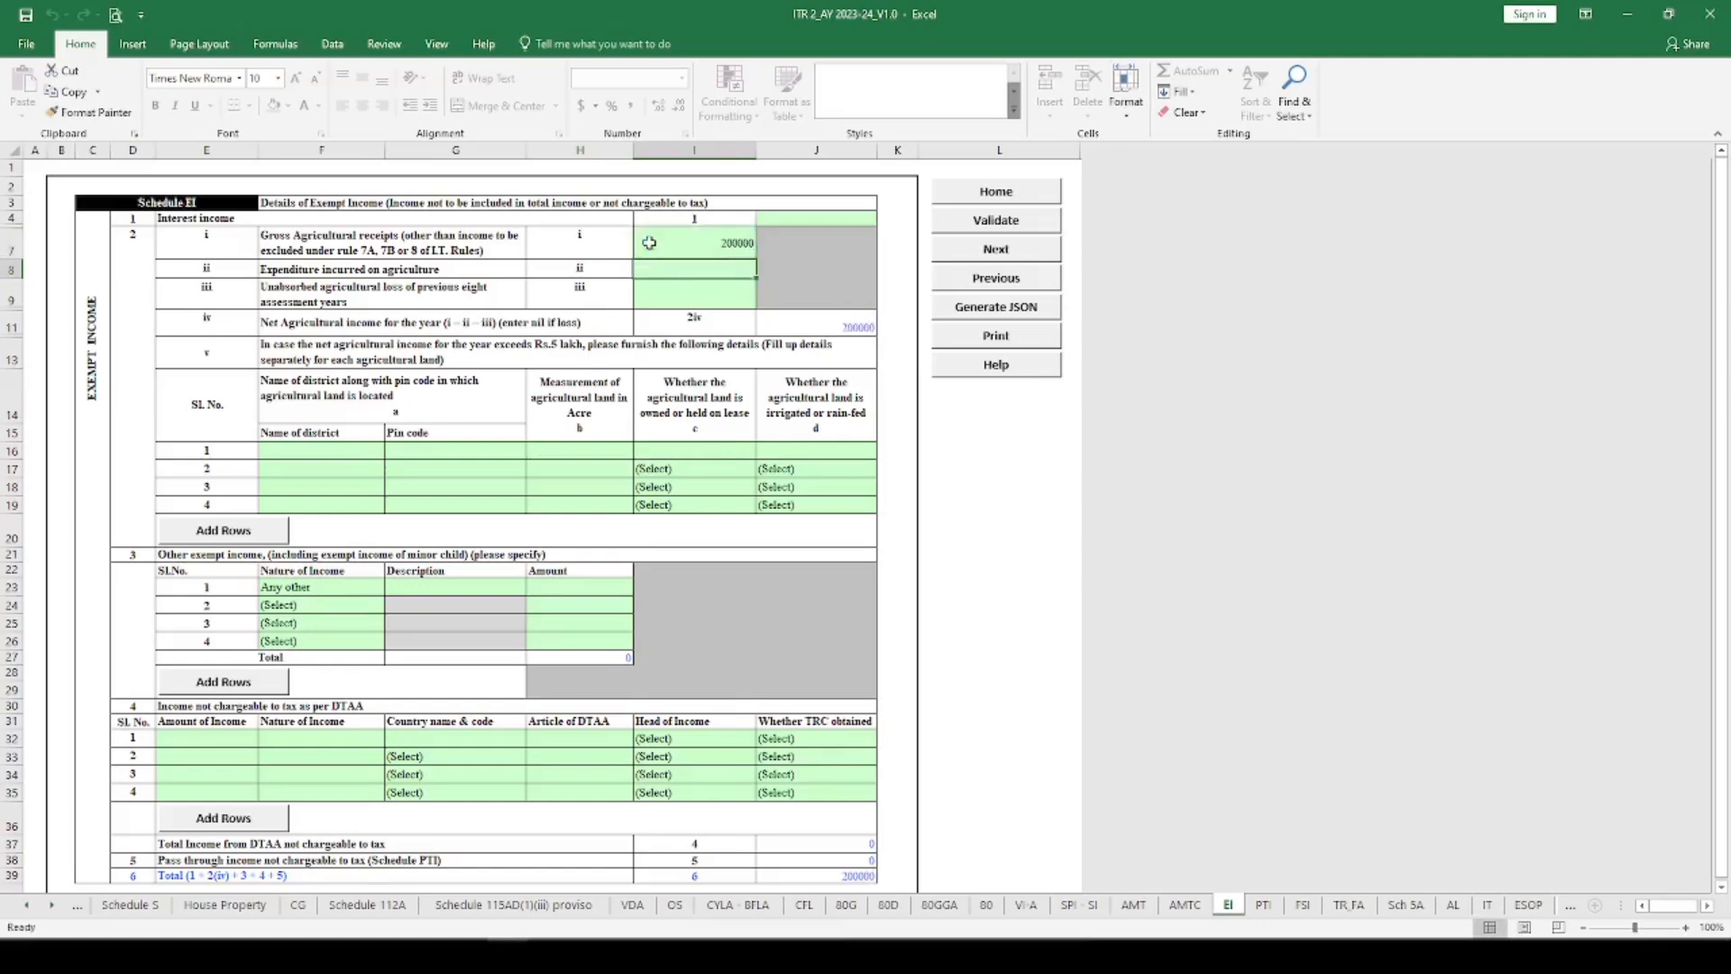
pyautogui.write('100000')
pyautogui.press('Return')
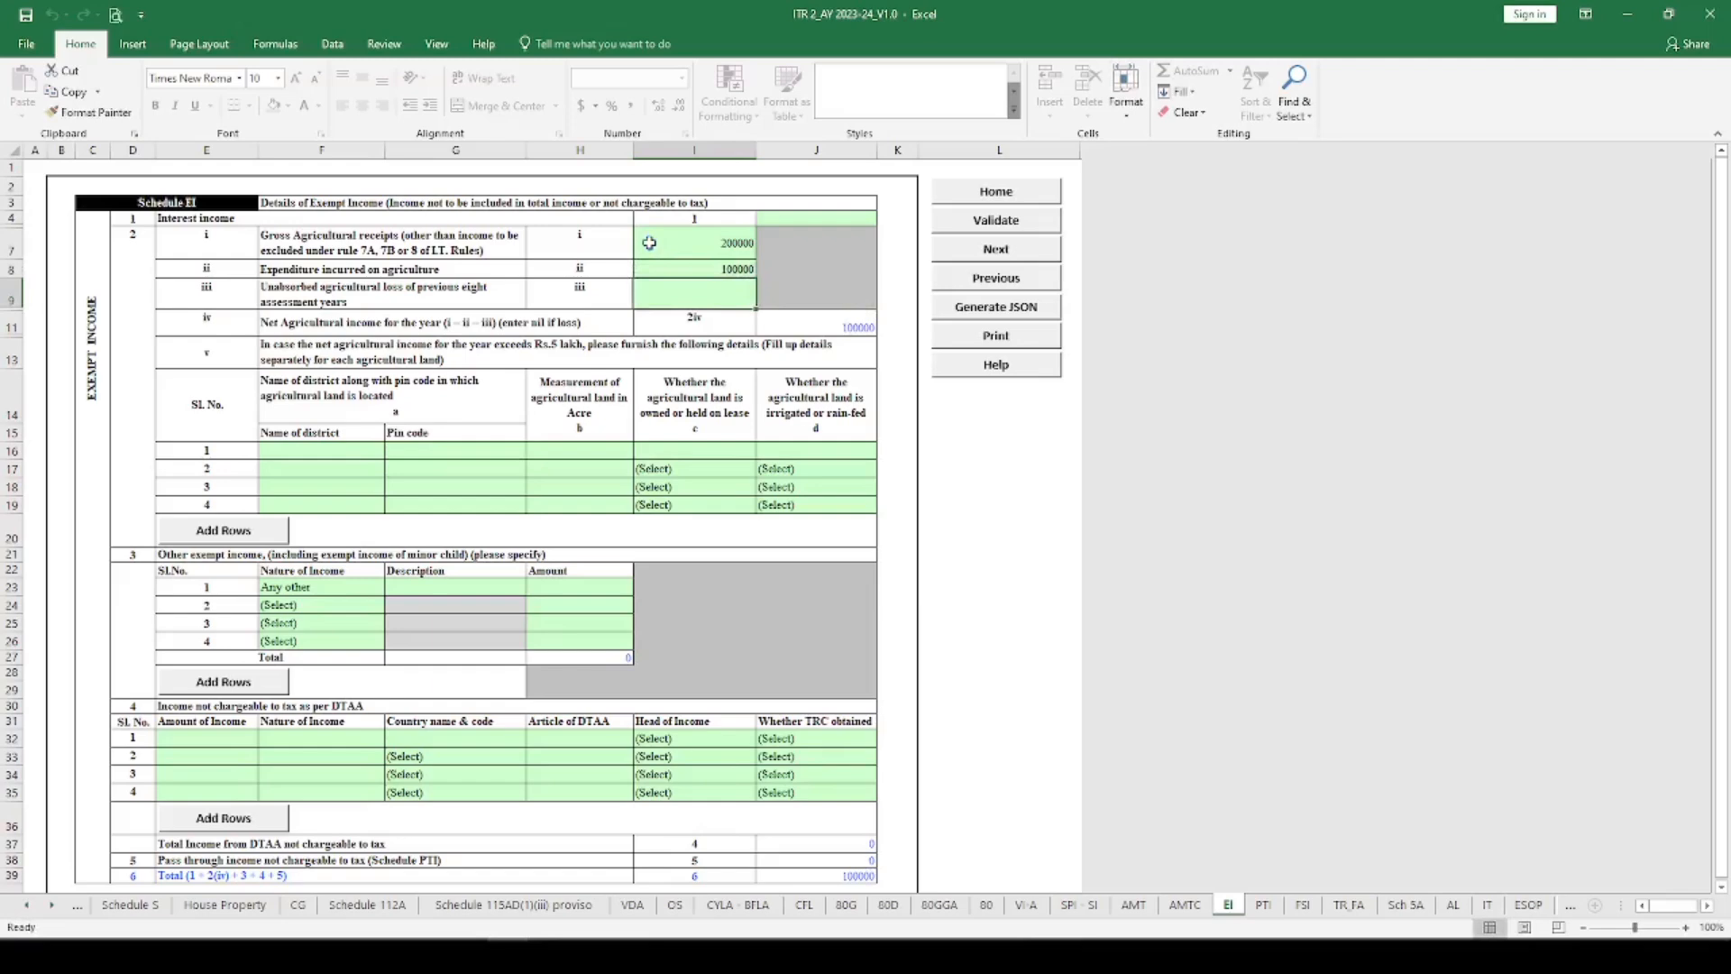
# Step: Examine the net agricultural income on the EI sheet and the first agricultural land row's district, pin code, acreage and ownership fields
pyautogui.click(849, 330)
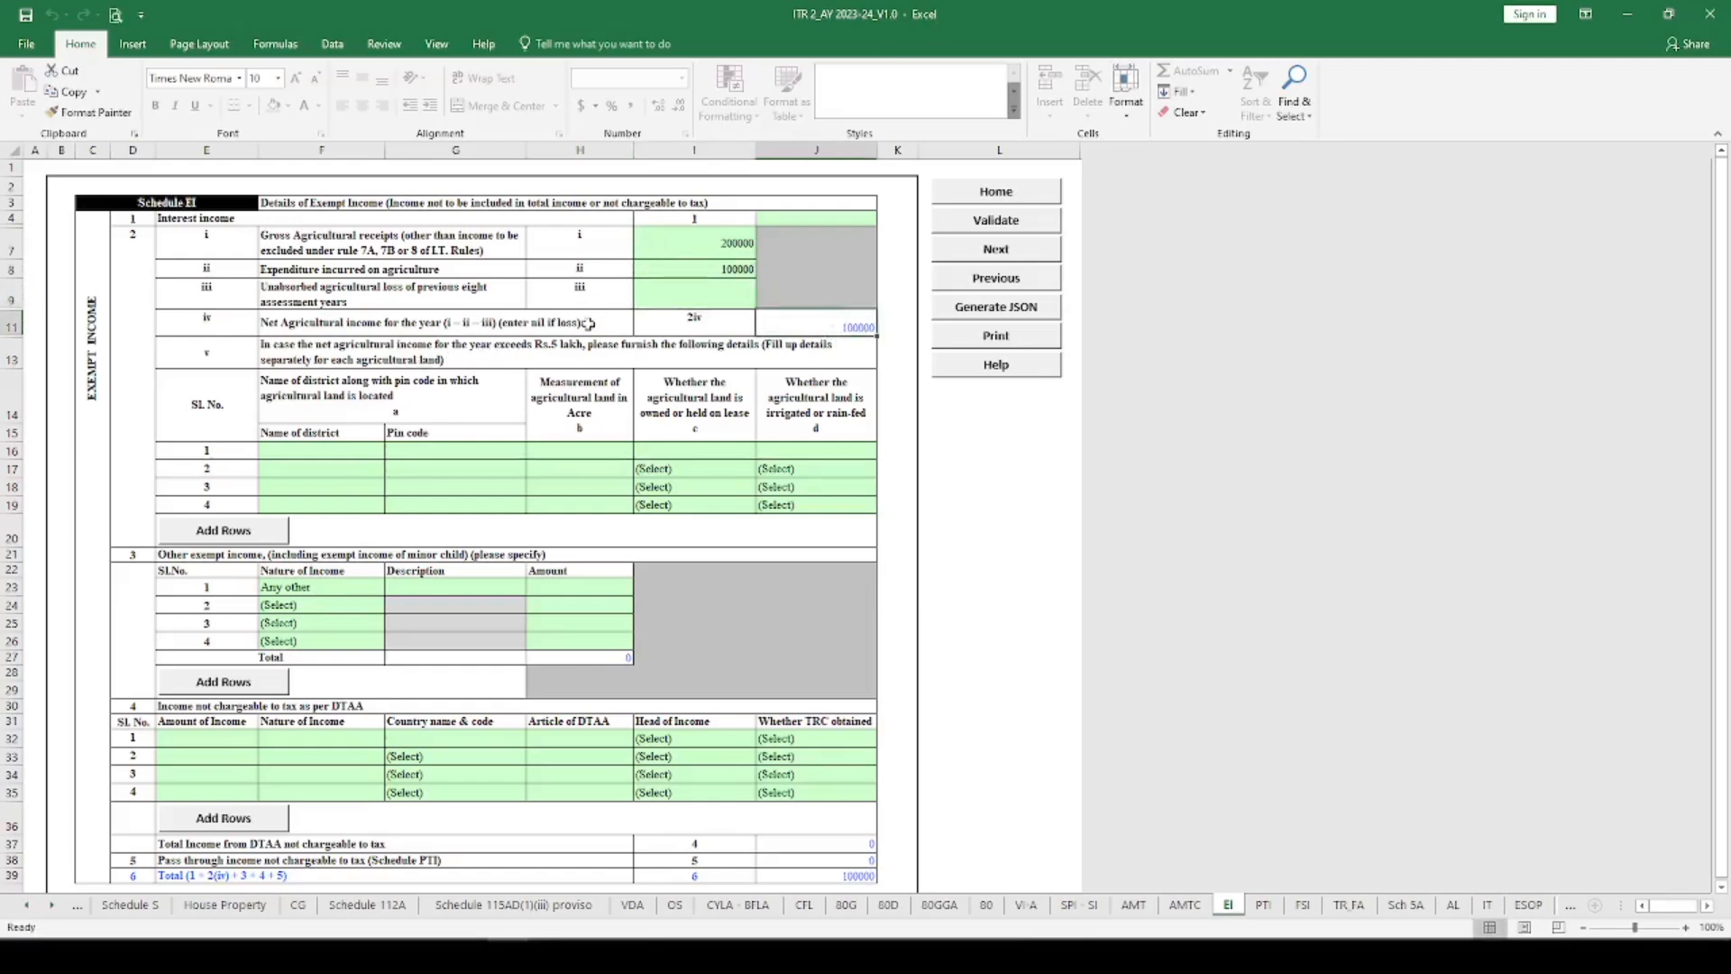
pyautogui.click(557, 349)
pyautogui.click(335, 452)
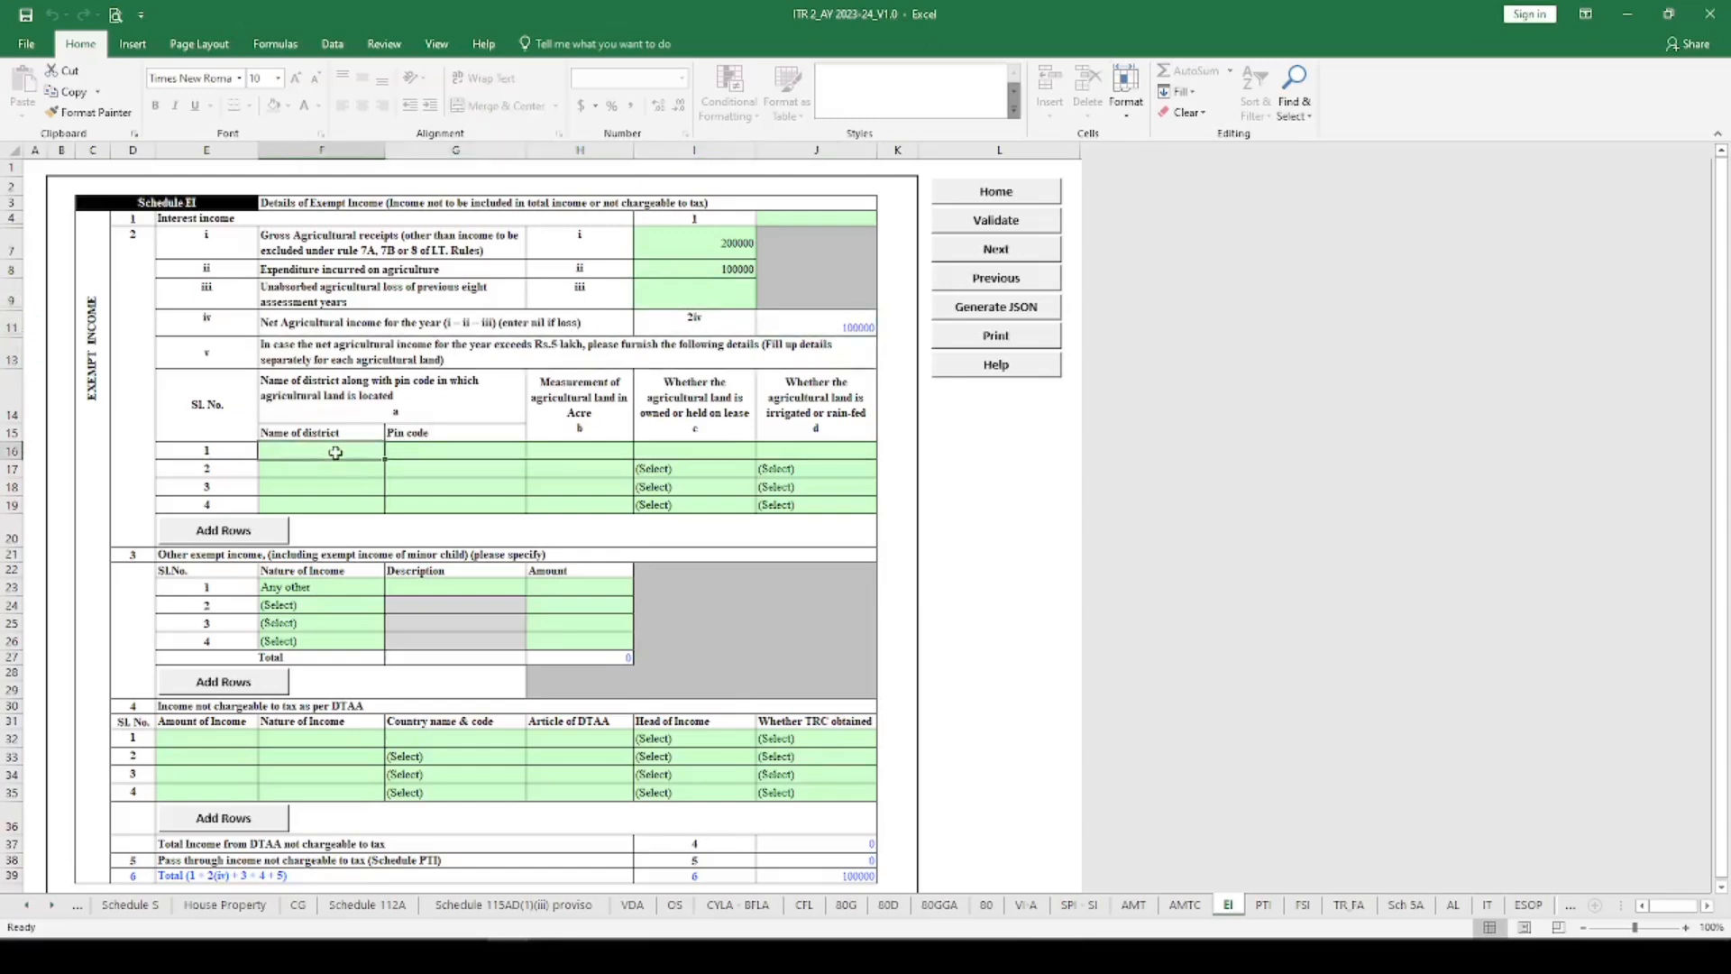
pyautogui.click(393, 454)
pyautogui.click(565, 453)
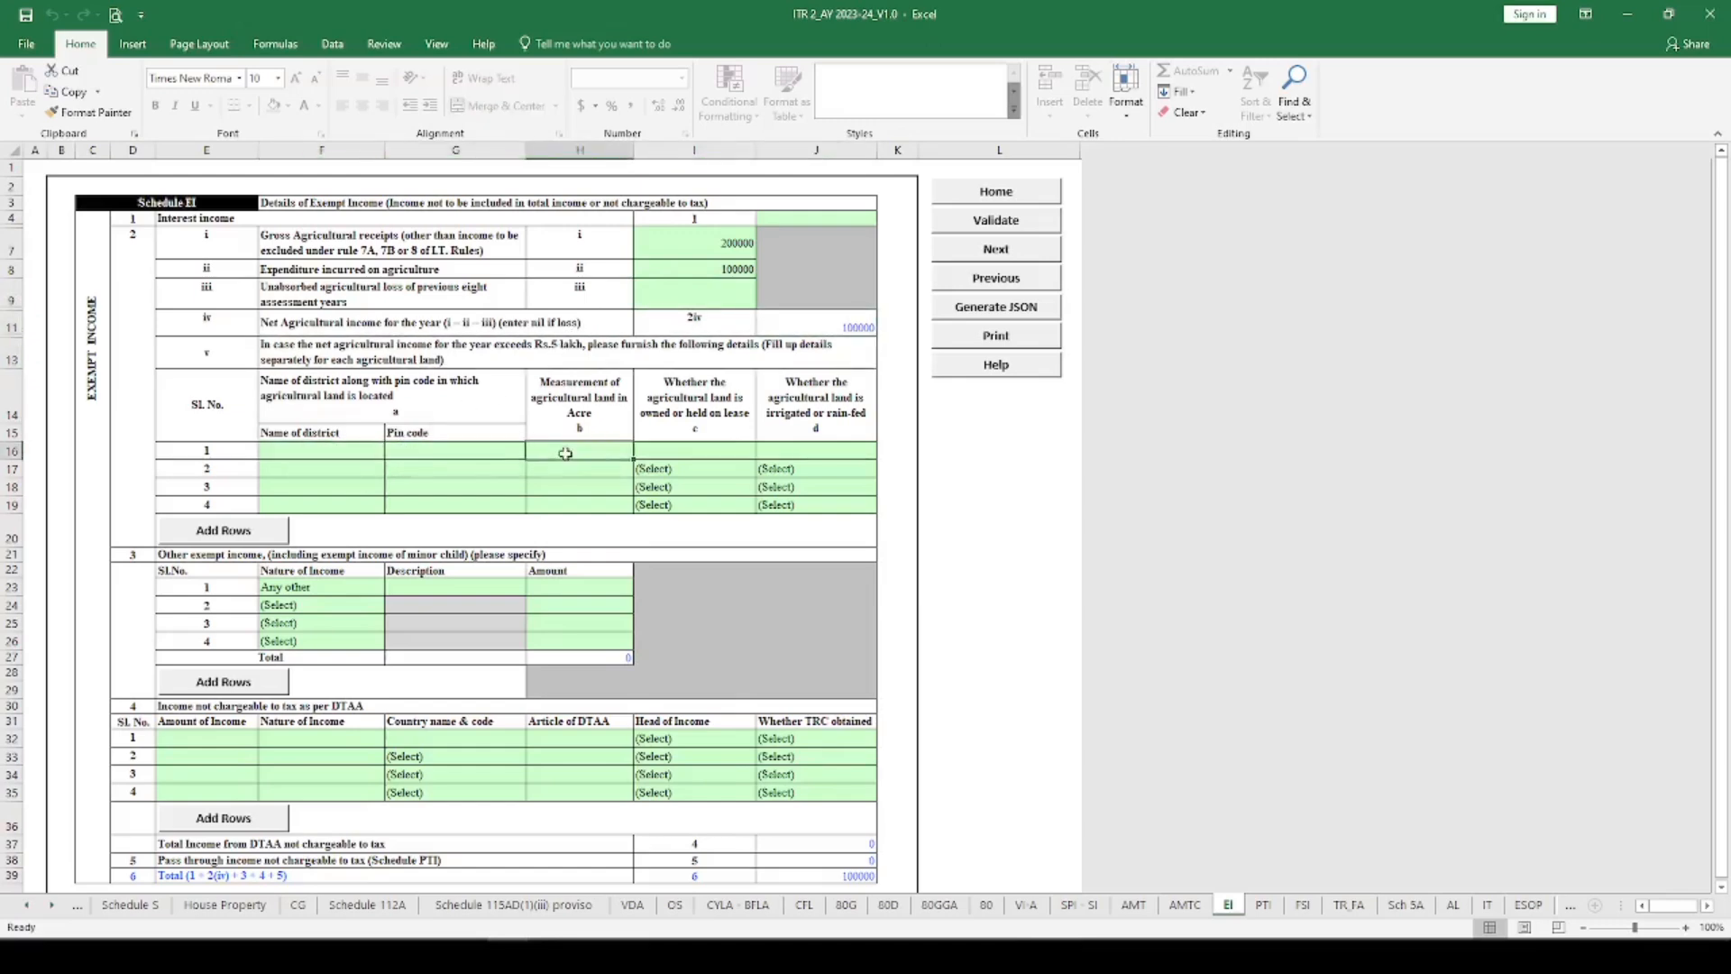
pyautogui.click(651, 453)
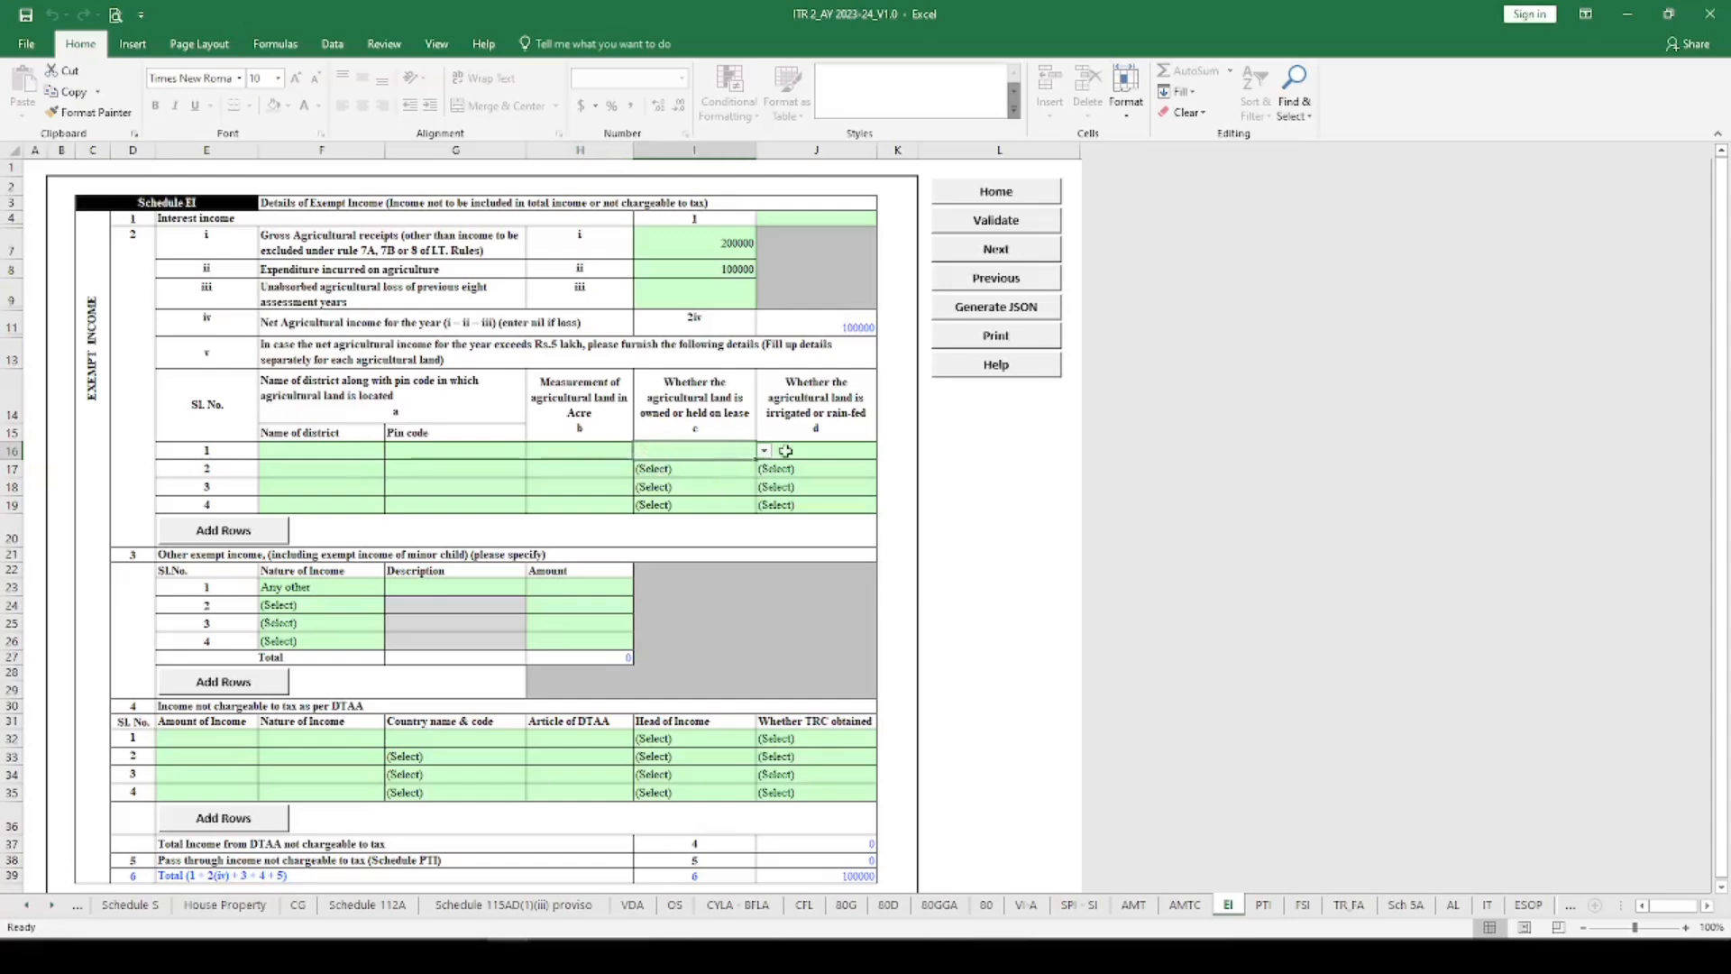
# Step: Validate the exempt income schedule EI and dismiss the validation alert
pyautogui.scroll(-1, 791, 448)
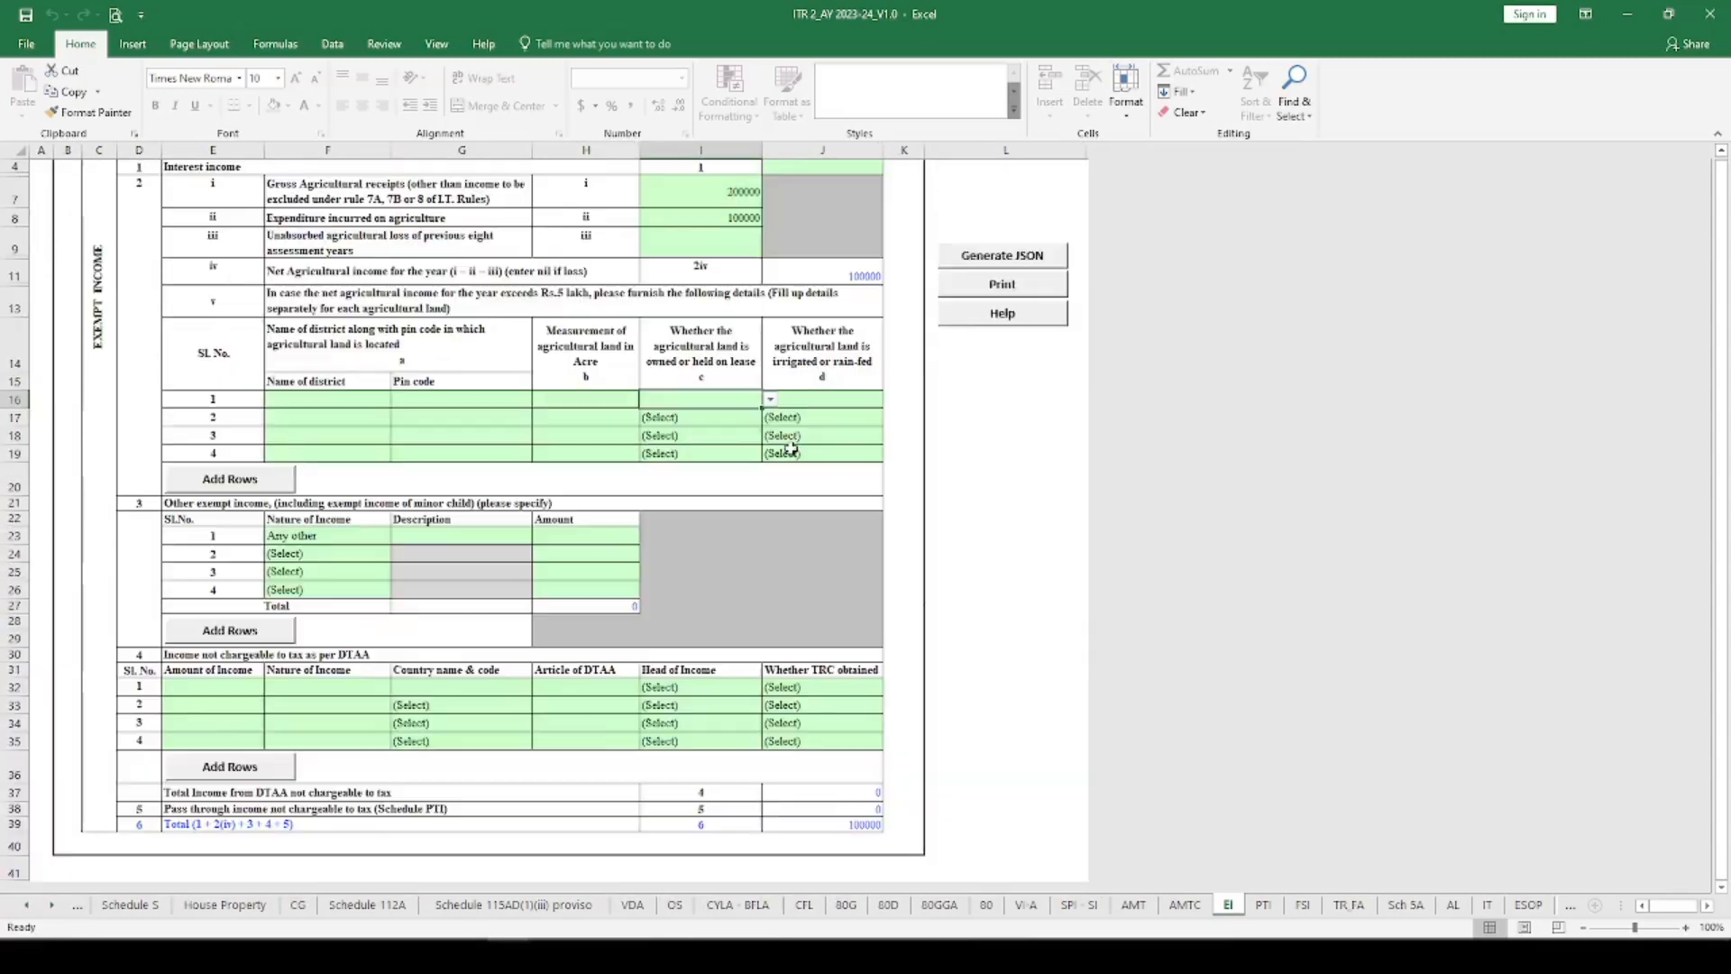
pyautogui.scroll(1, 790, 448)
pyautogui.click(1008, 226)
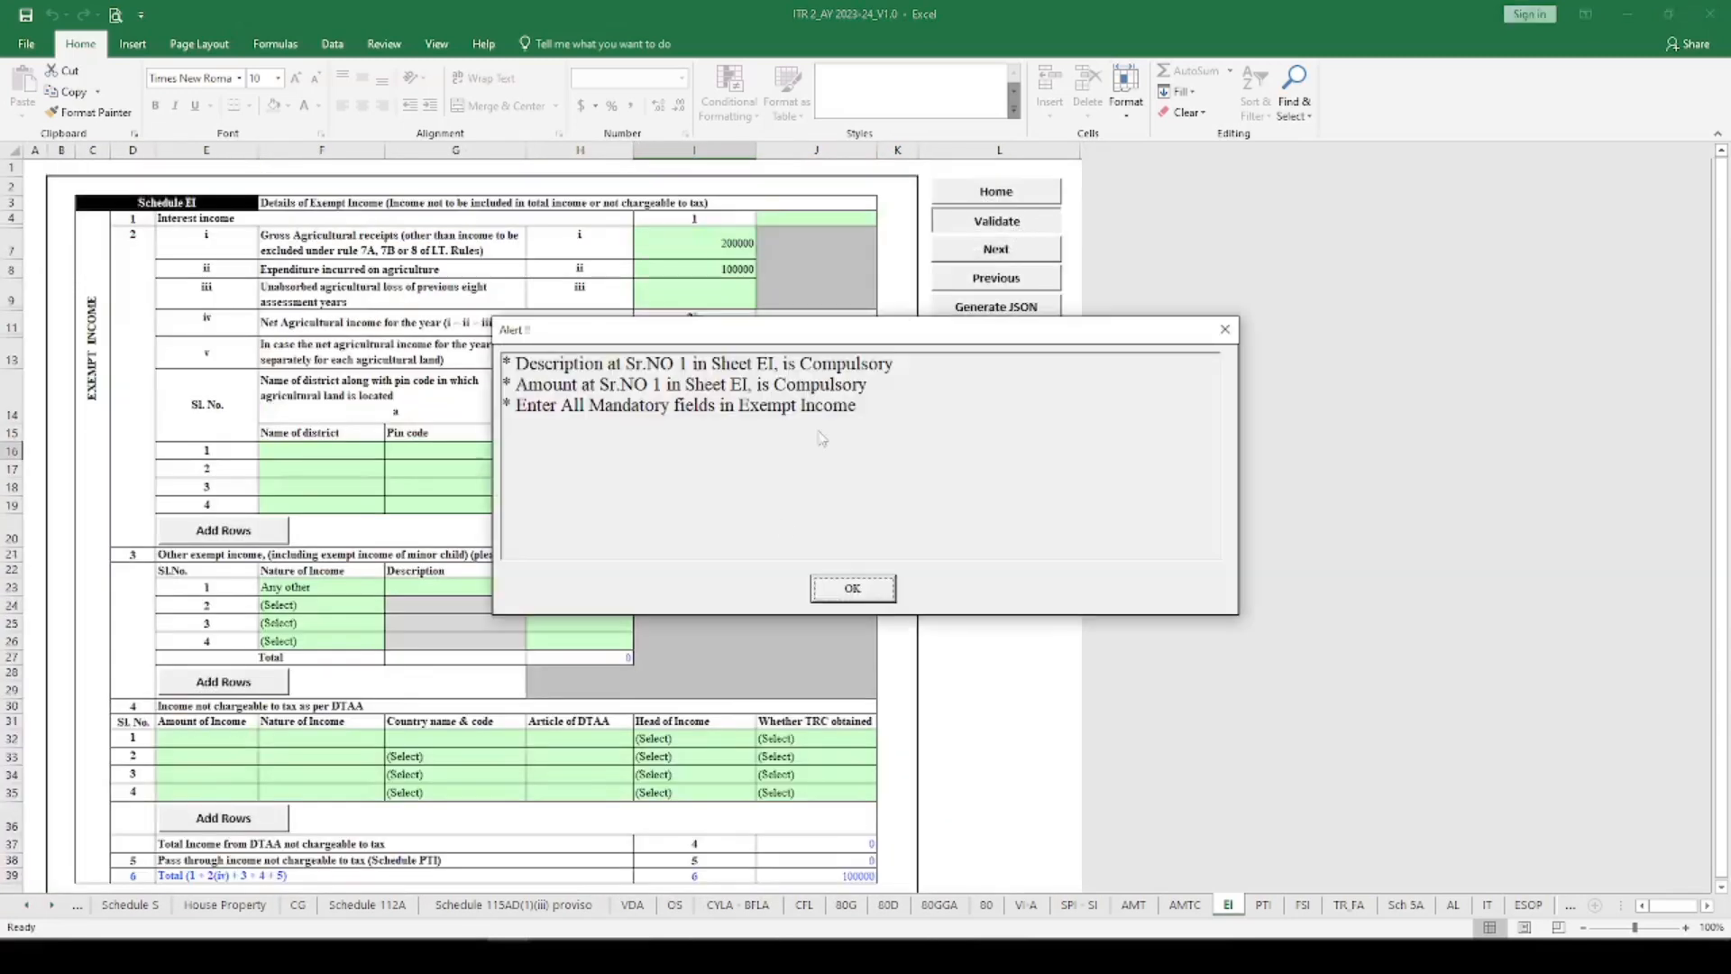
pyautogui.click(850, 584)
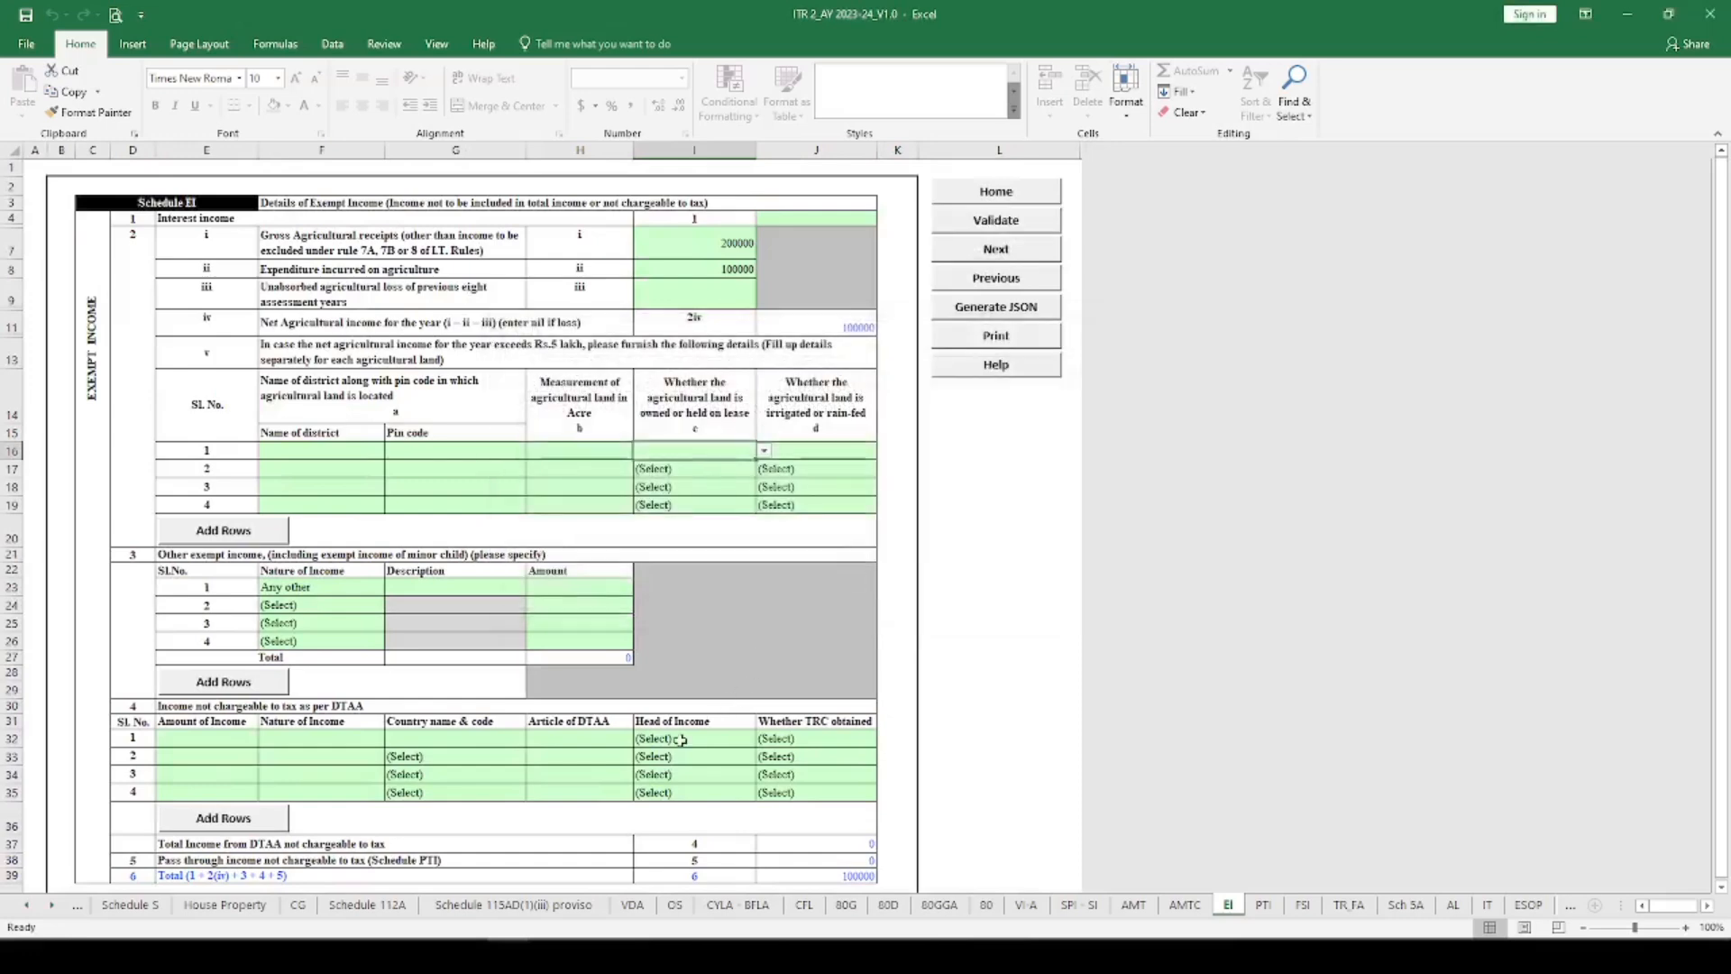
# Step: Clear the nature of income in row 1 of the other exempt income table and validate schedule EI again
pyautogui.click(283, 587)
pyautogui.press('Delete')
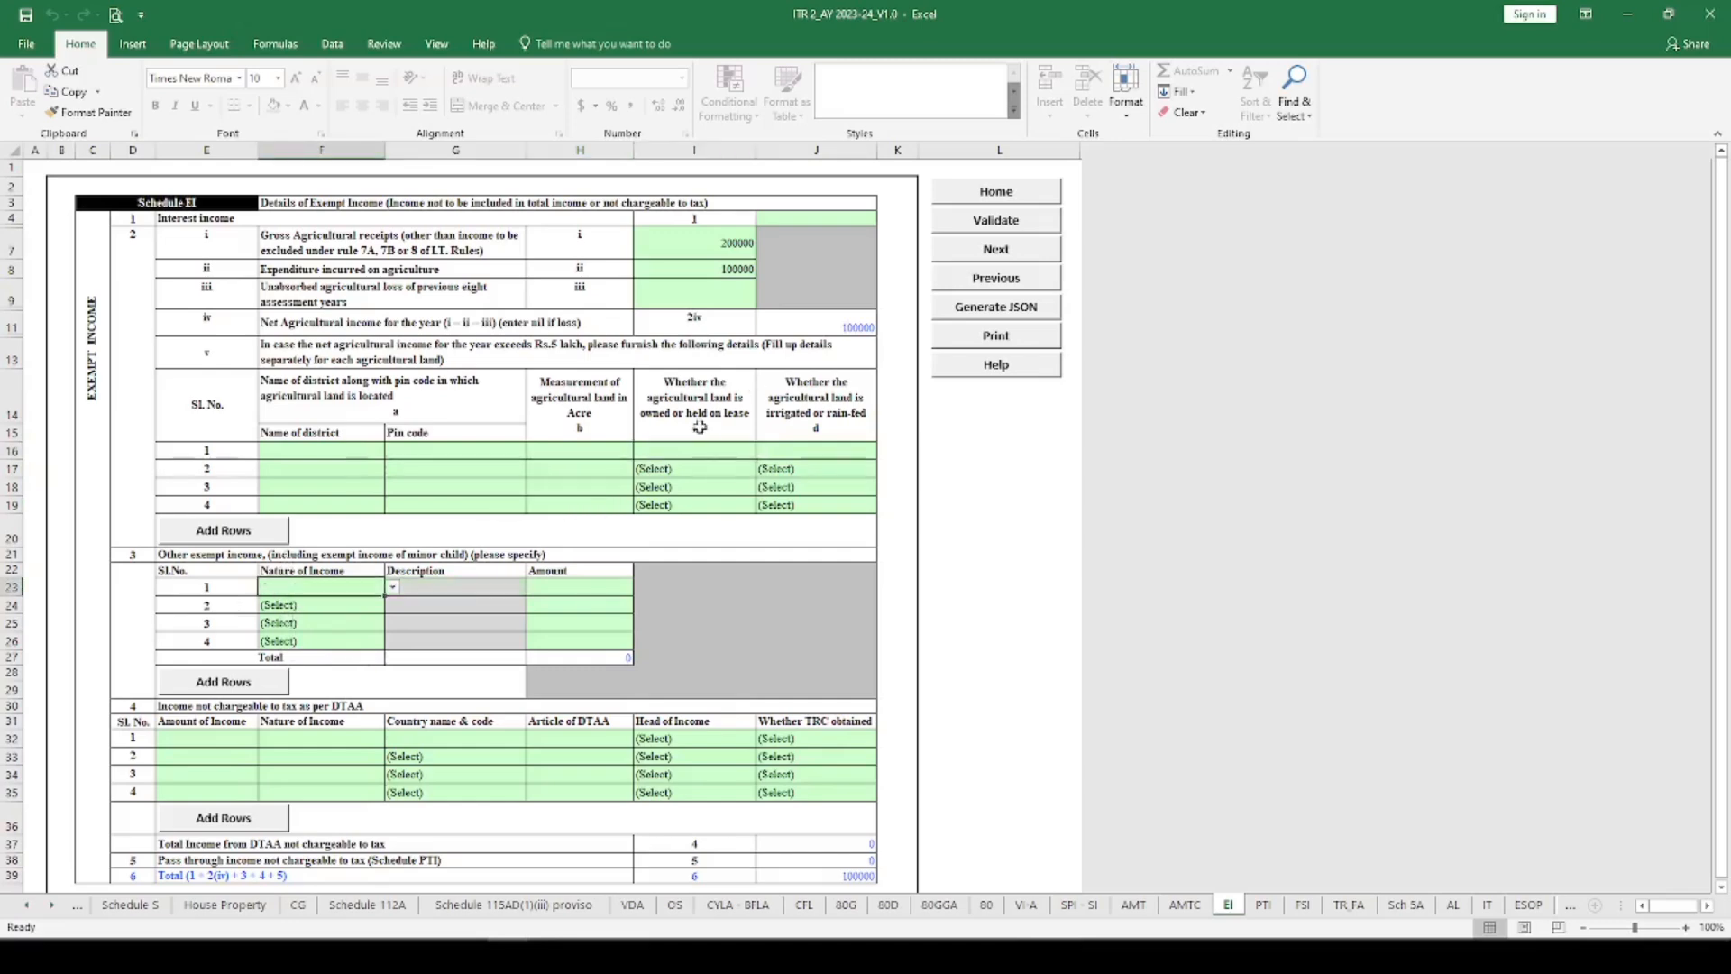
pyautogui.click(1008, 227)
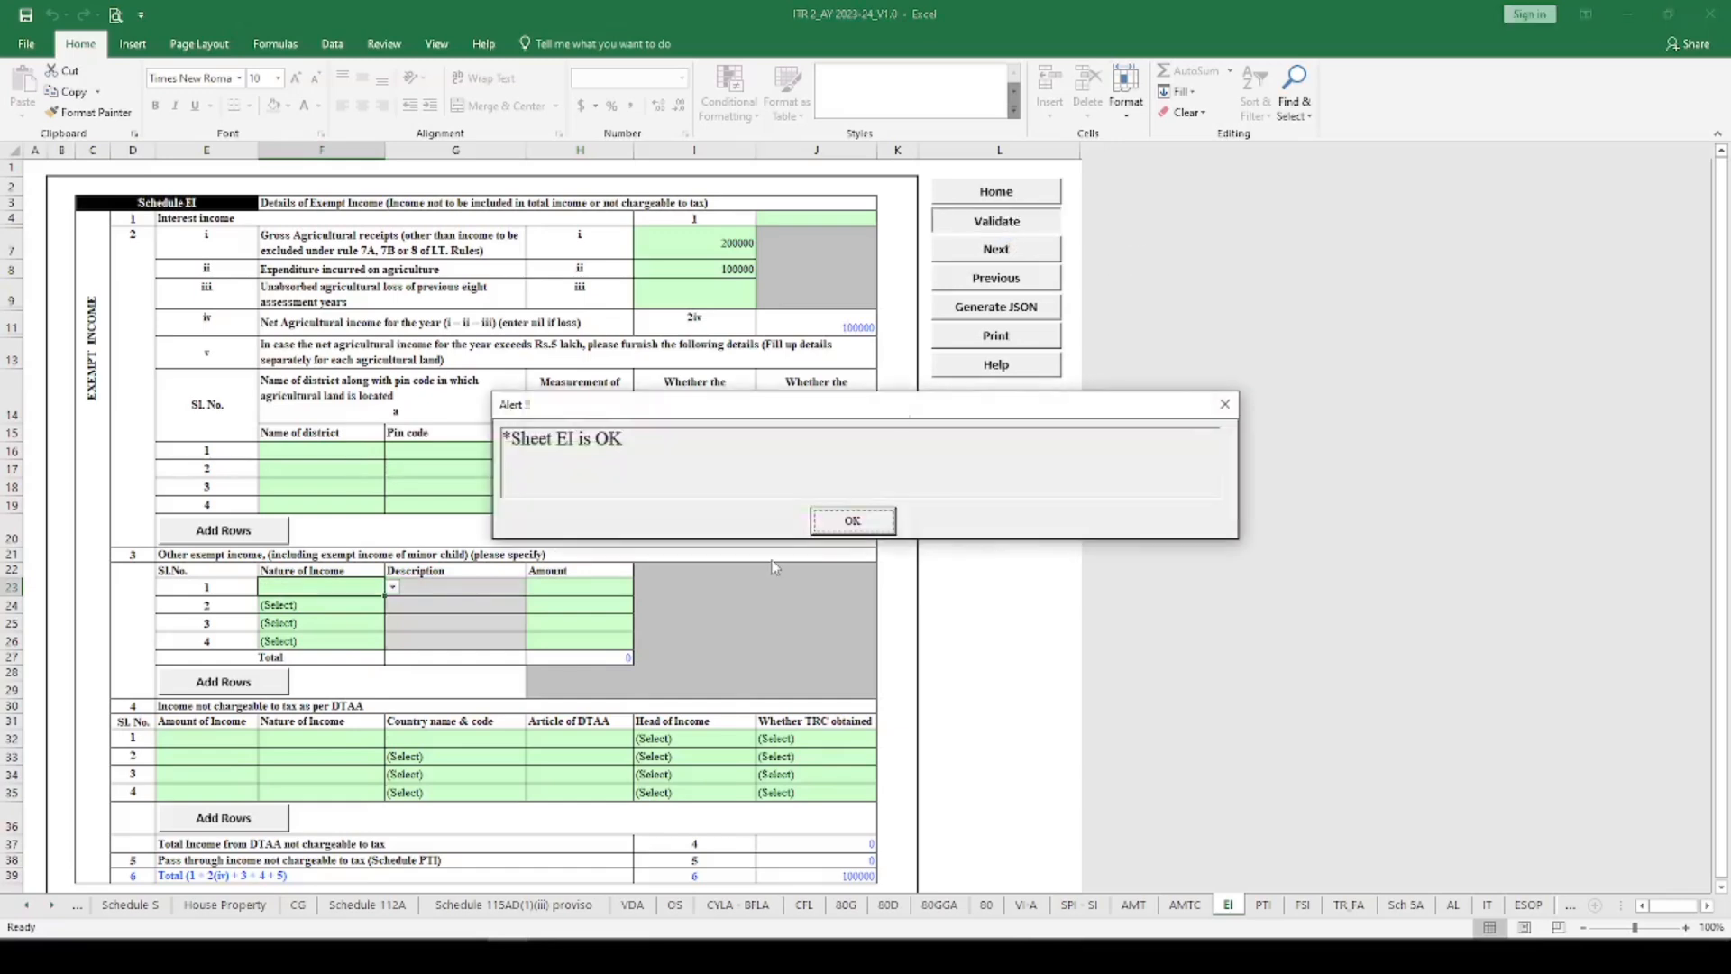
pyautogui.click(844, 525)
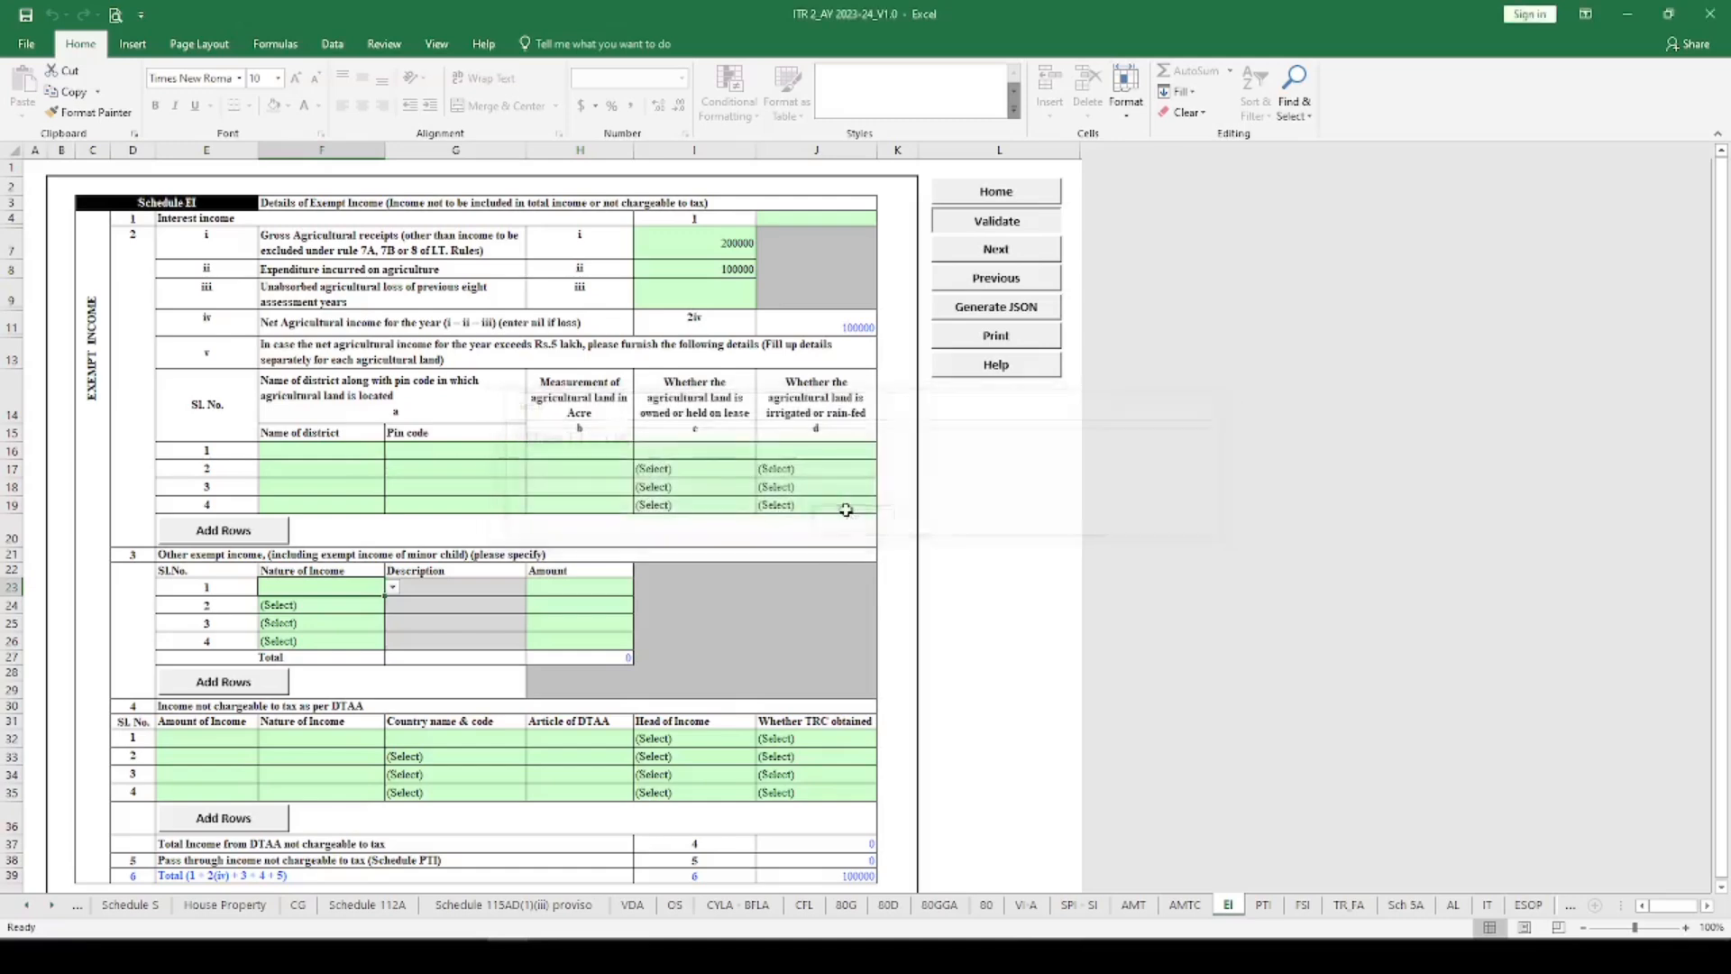
# Step: Review the available nature of income options for row 1 of other exempt income without choosing one
pyautogui.click(393, 588)
pyautogui.click(391, 681)
pyautogui.click(391, 682)
pyautogui.click(392, 682)
pyautogui.click(392, 682)
pyautogui.click(392, 682)
pyautogui.click(391, 681)
pyautogui.click(392, 681)
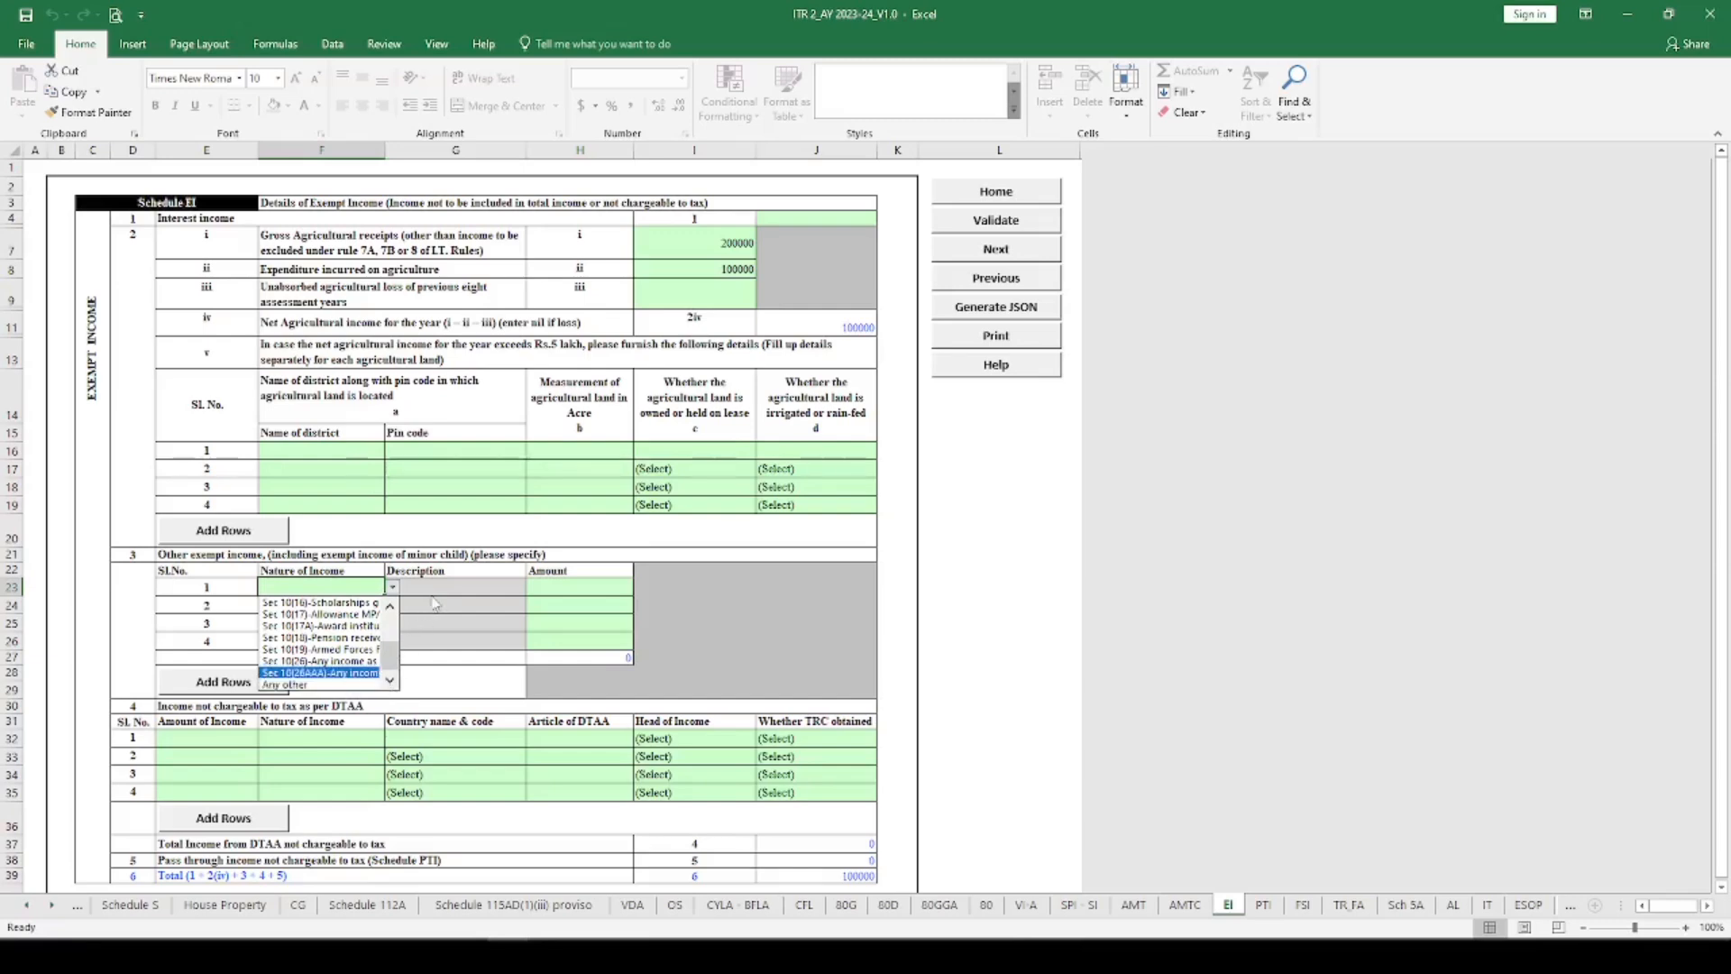
pyautogui.press('Escape')
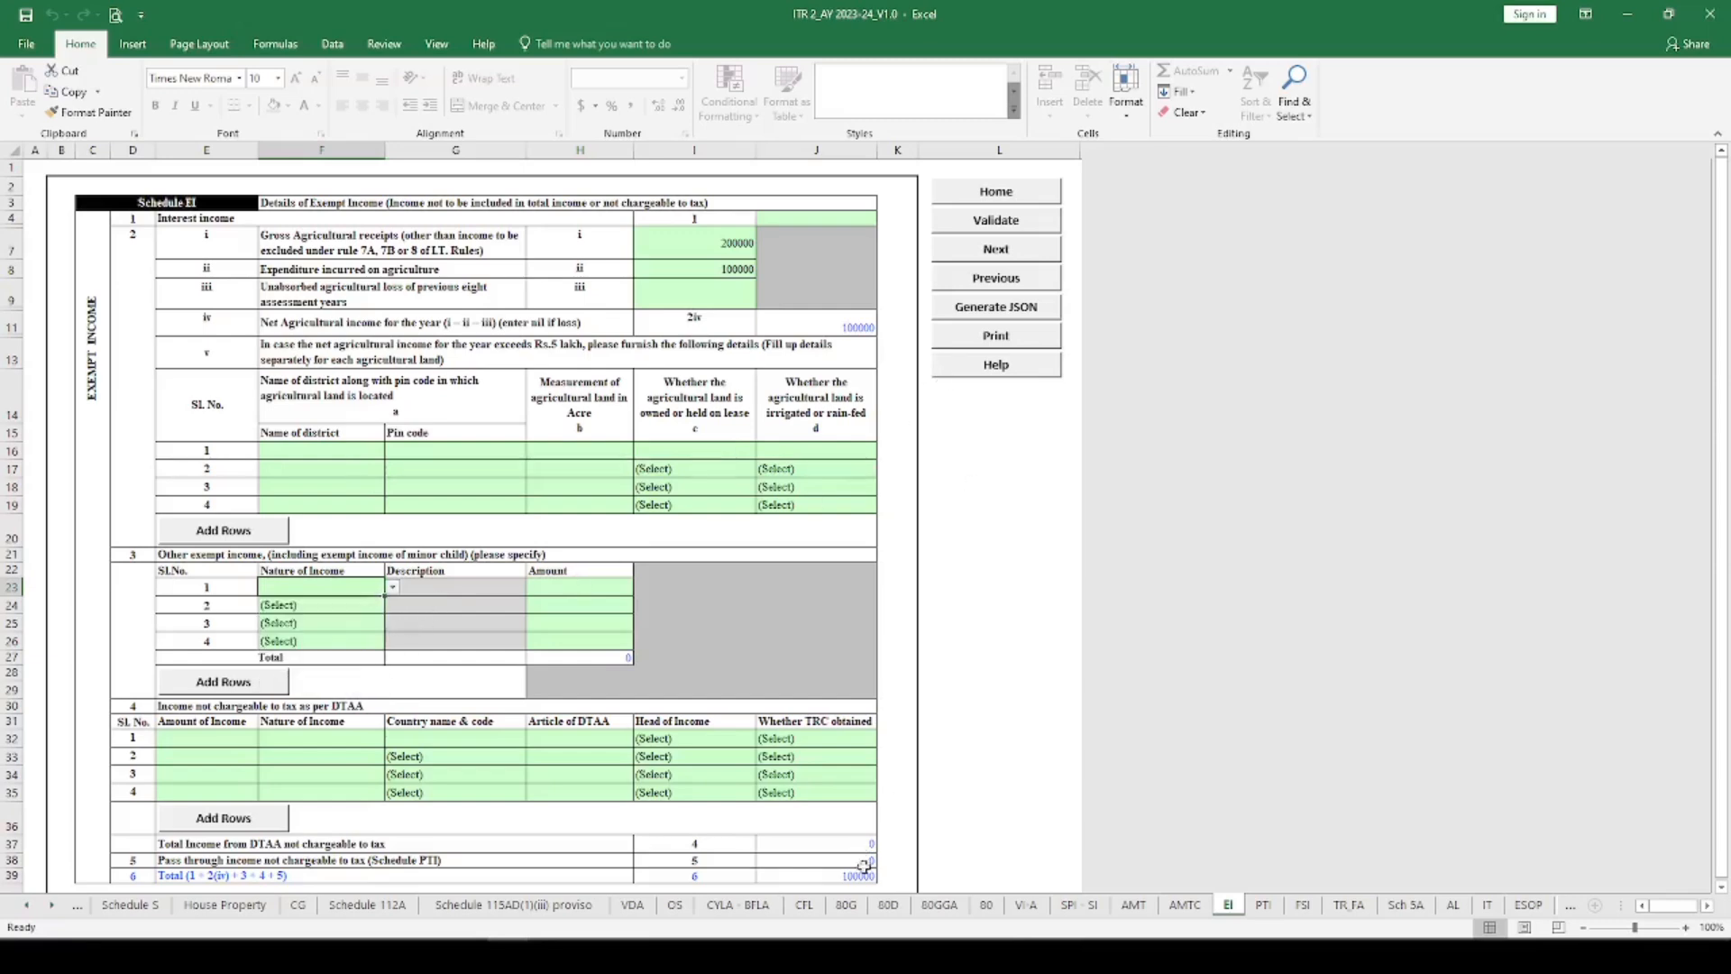
# Step: Validate the pass-through income schedule PTI and dismiss the alert
pyautogui.click(1263, 904)
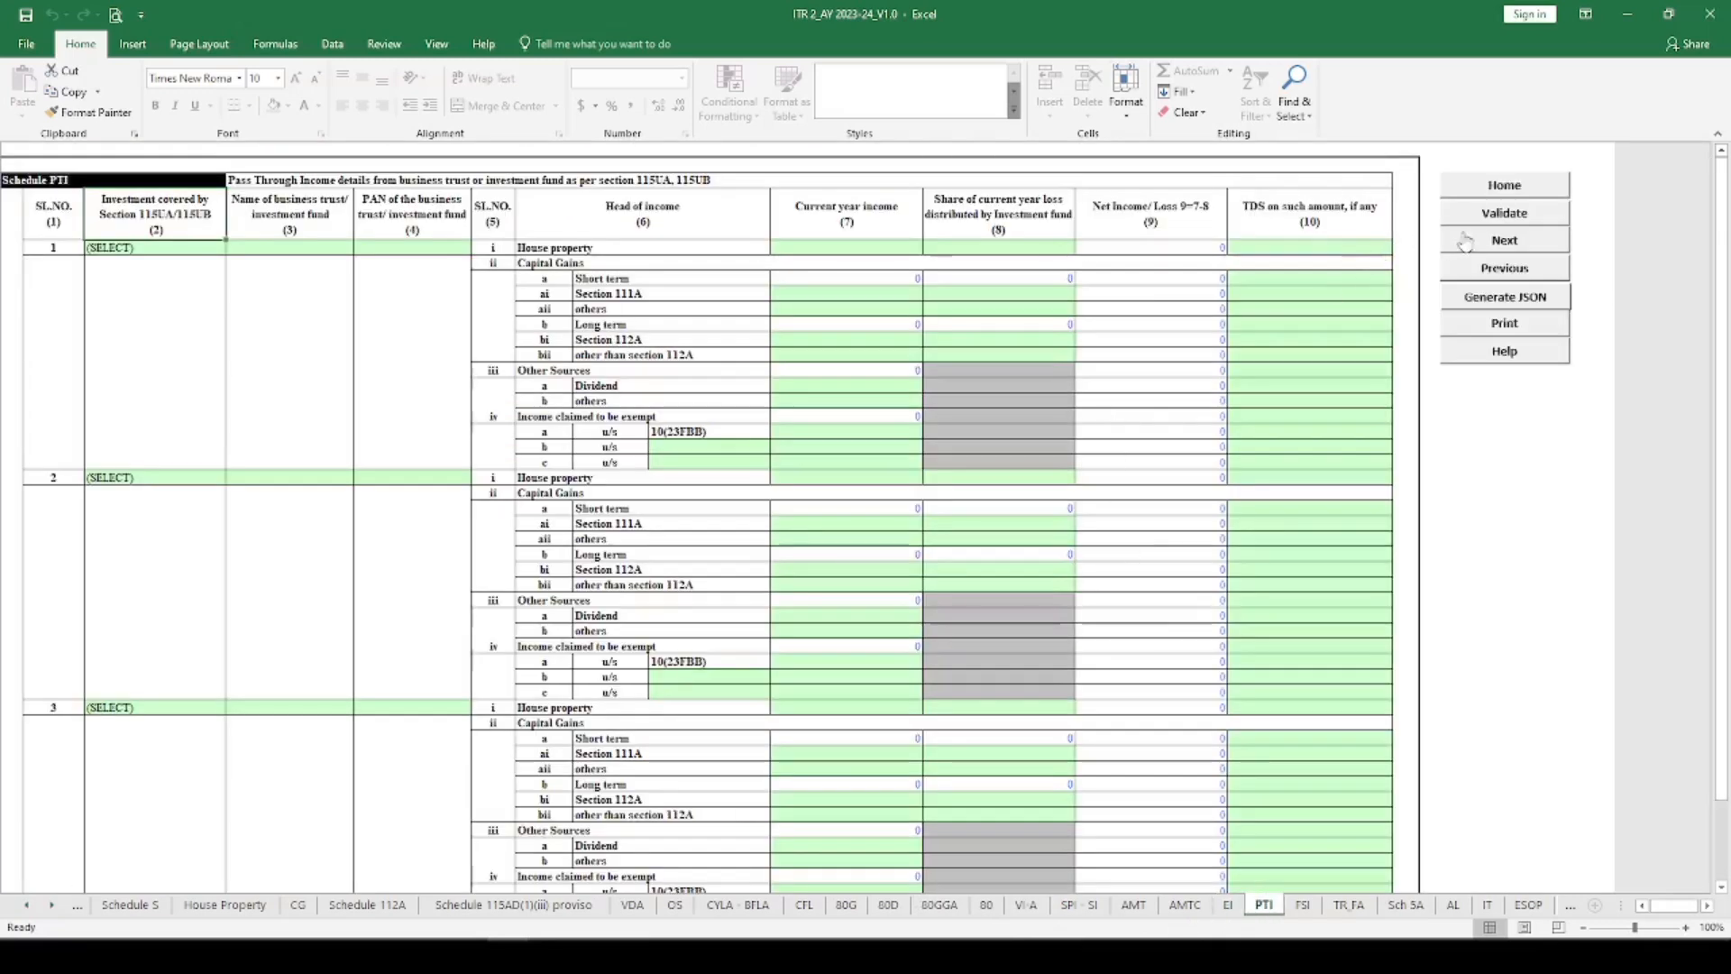
pyautogui.click(1504, 214)
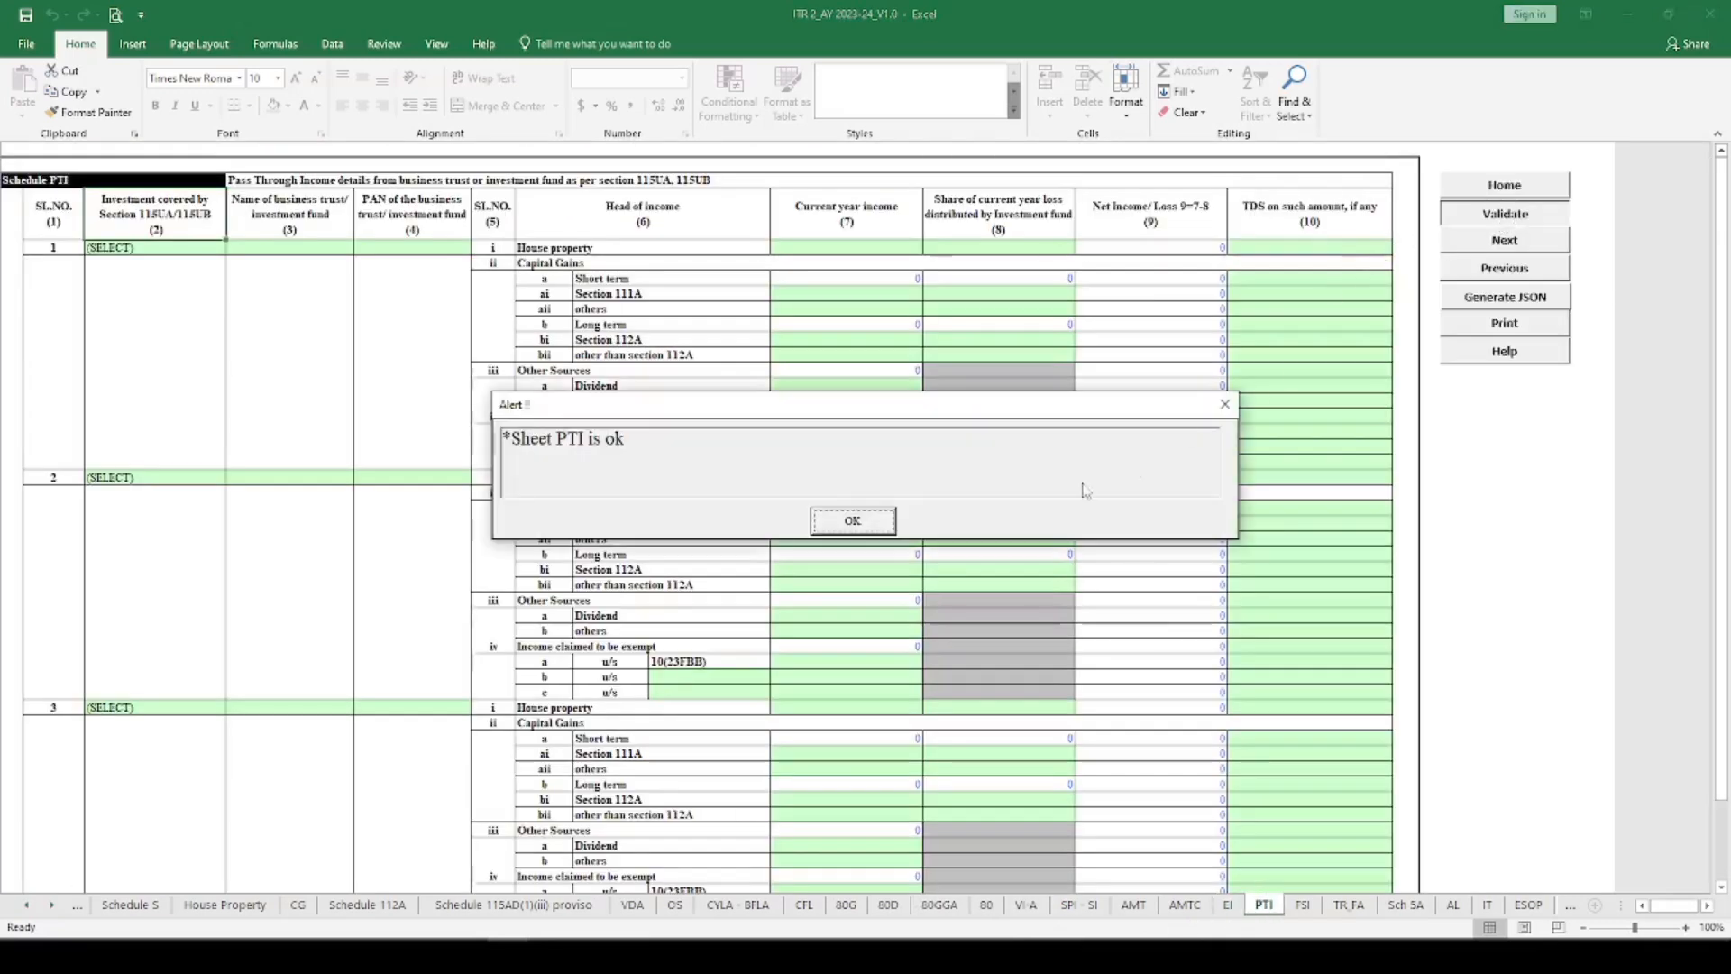
pyautogui.click(852, 520)
# Step: Validate schedule FSI for income from outside India and dismiss the alert
pyautogui.click(1301, 904)
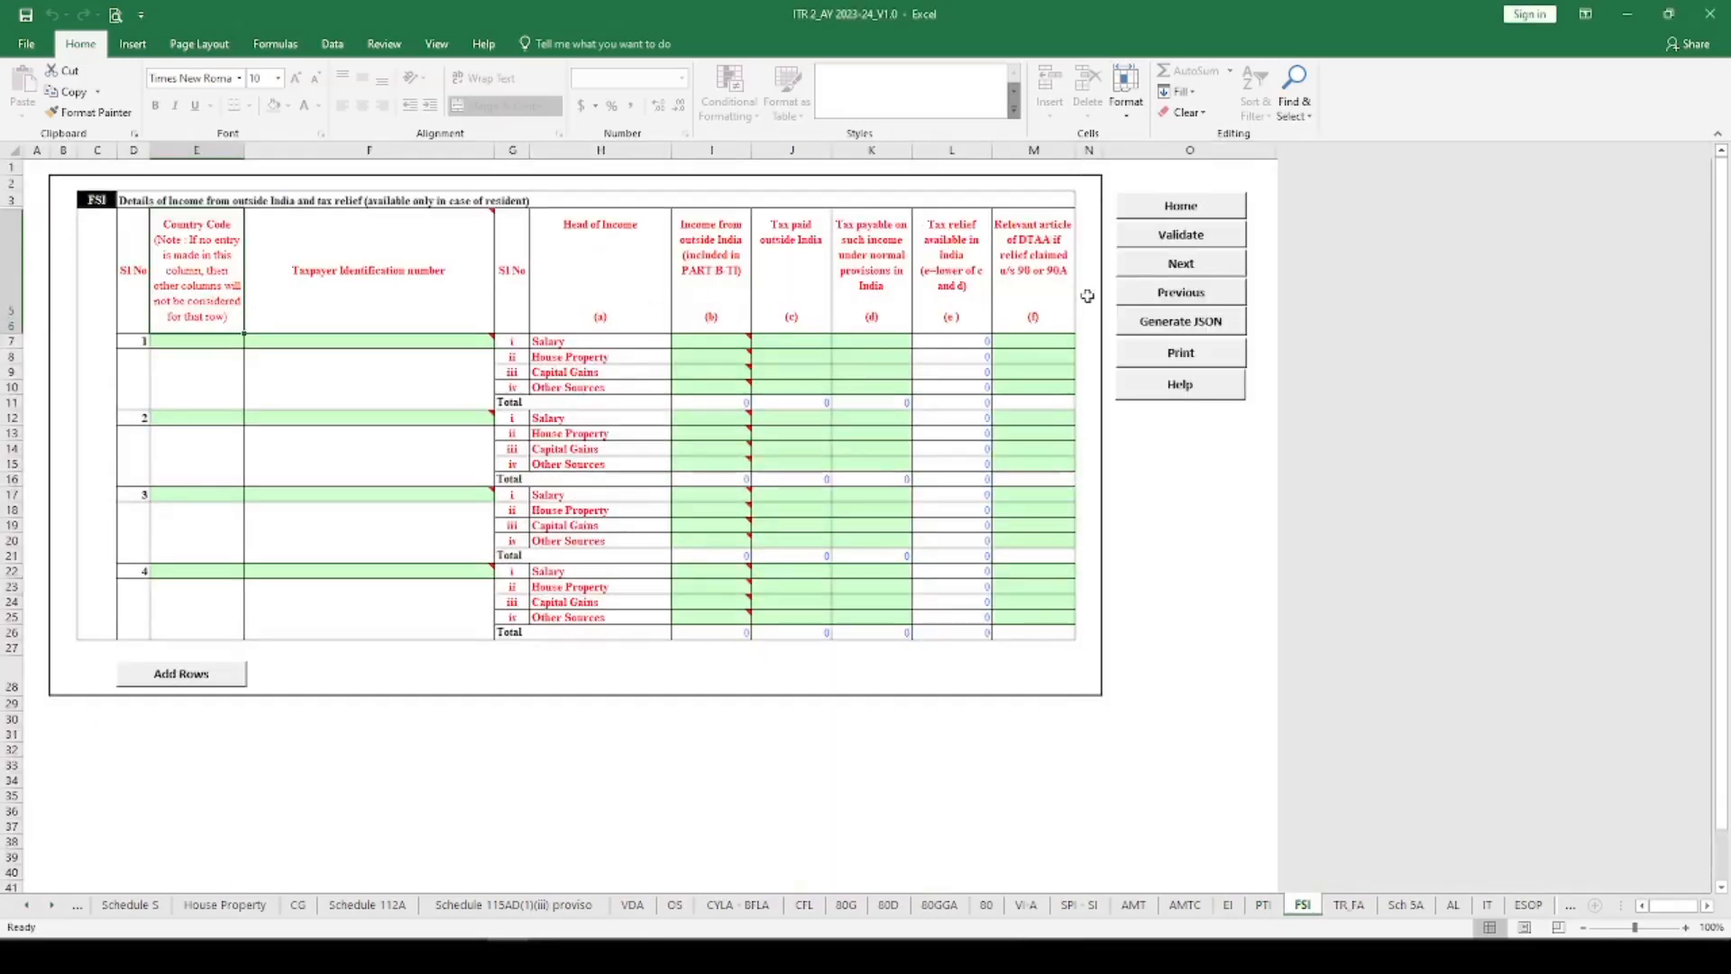
pyautogui.click(1170, 240)
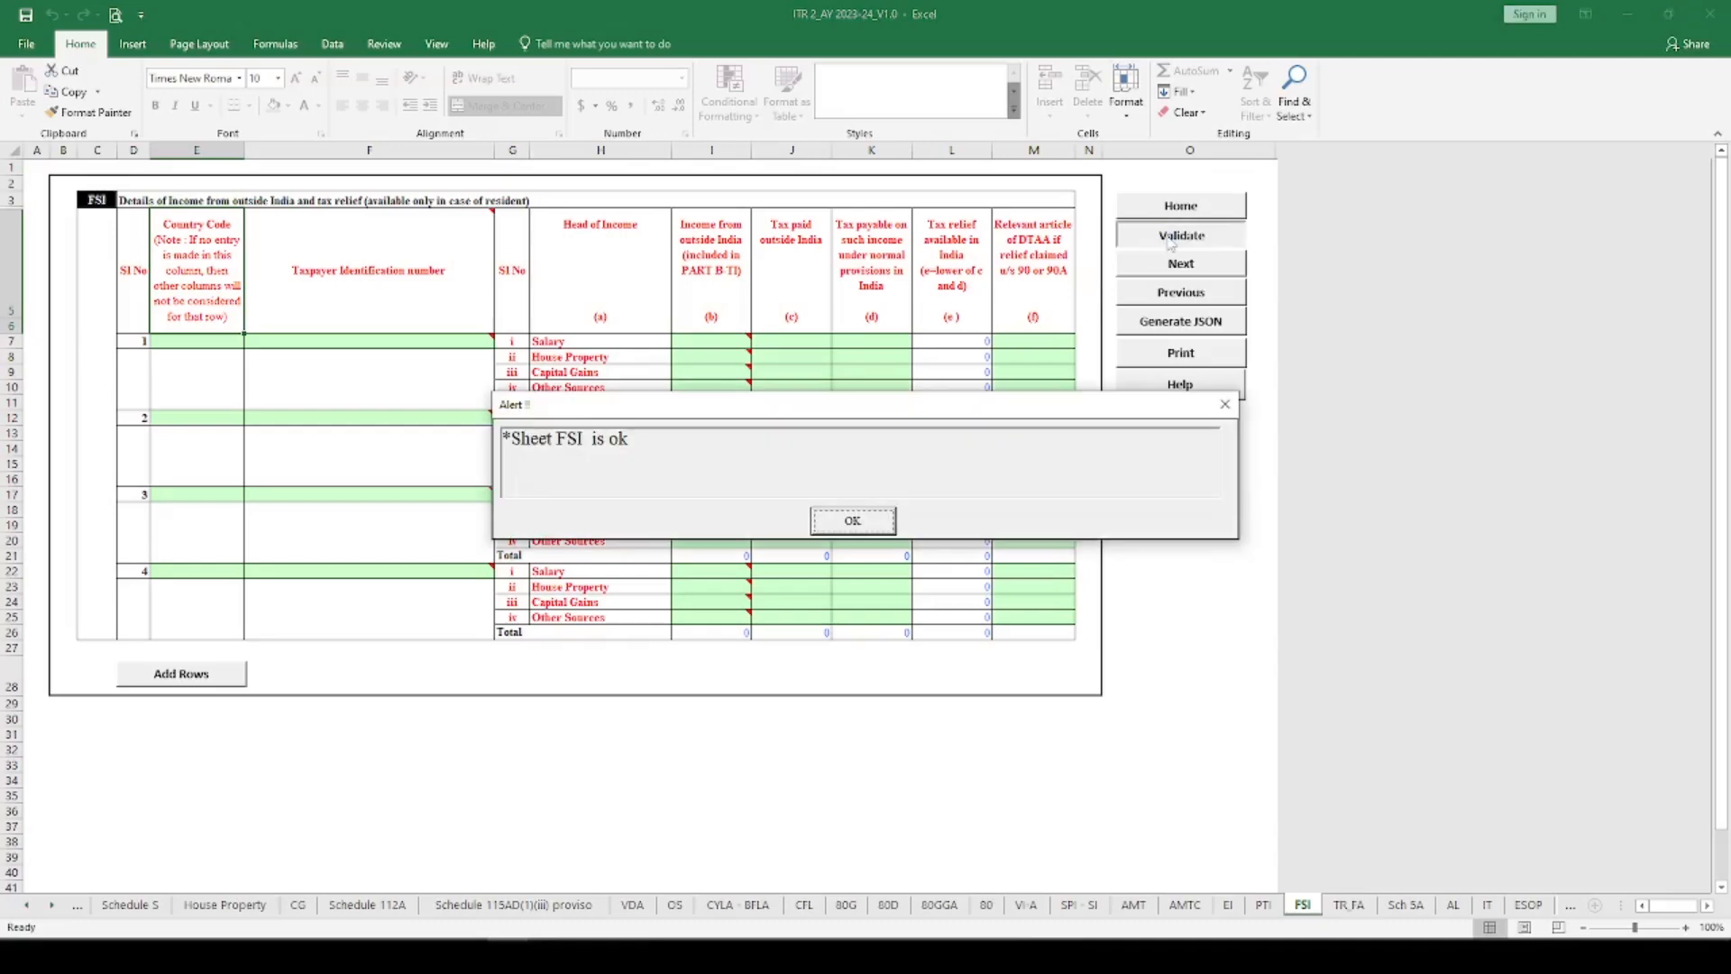
pyautogui.click(852, 521)
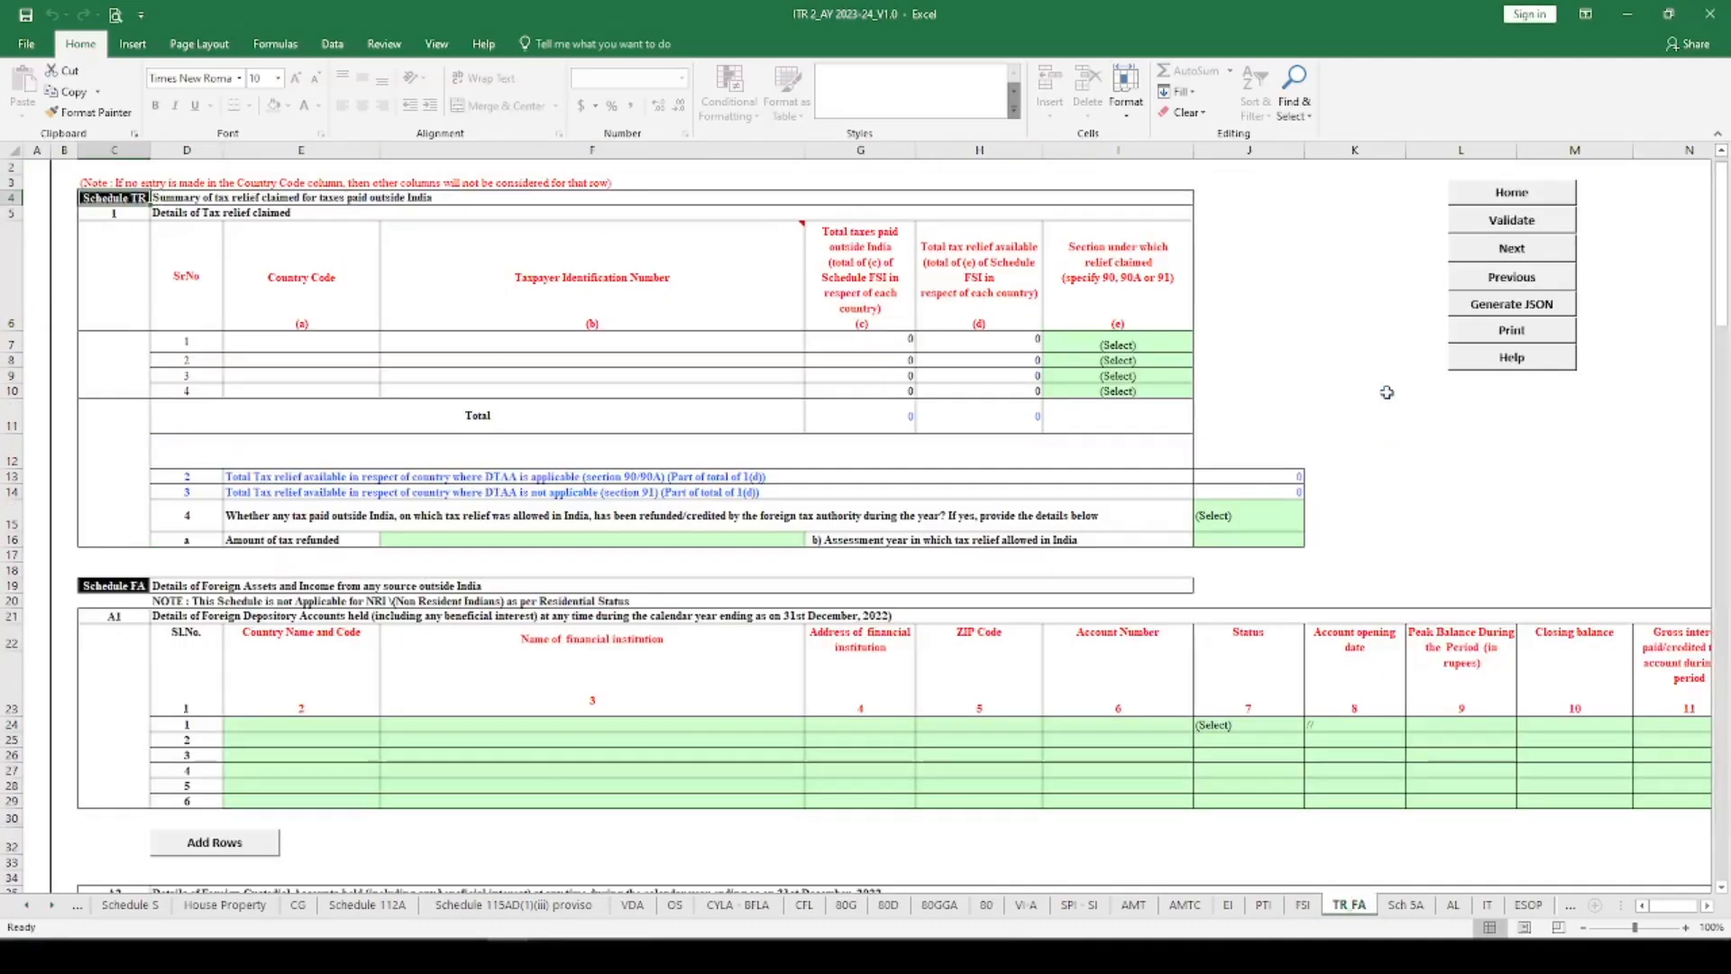
# Step: Validate the TR_FA sheet and clear the account opening date and status in row 1 of table A1
pyautogui.click(1537, 226)
pyautogui.click(855, 589)
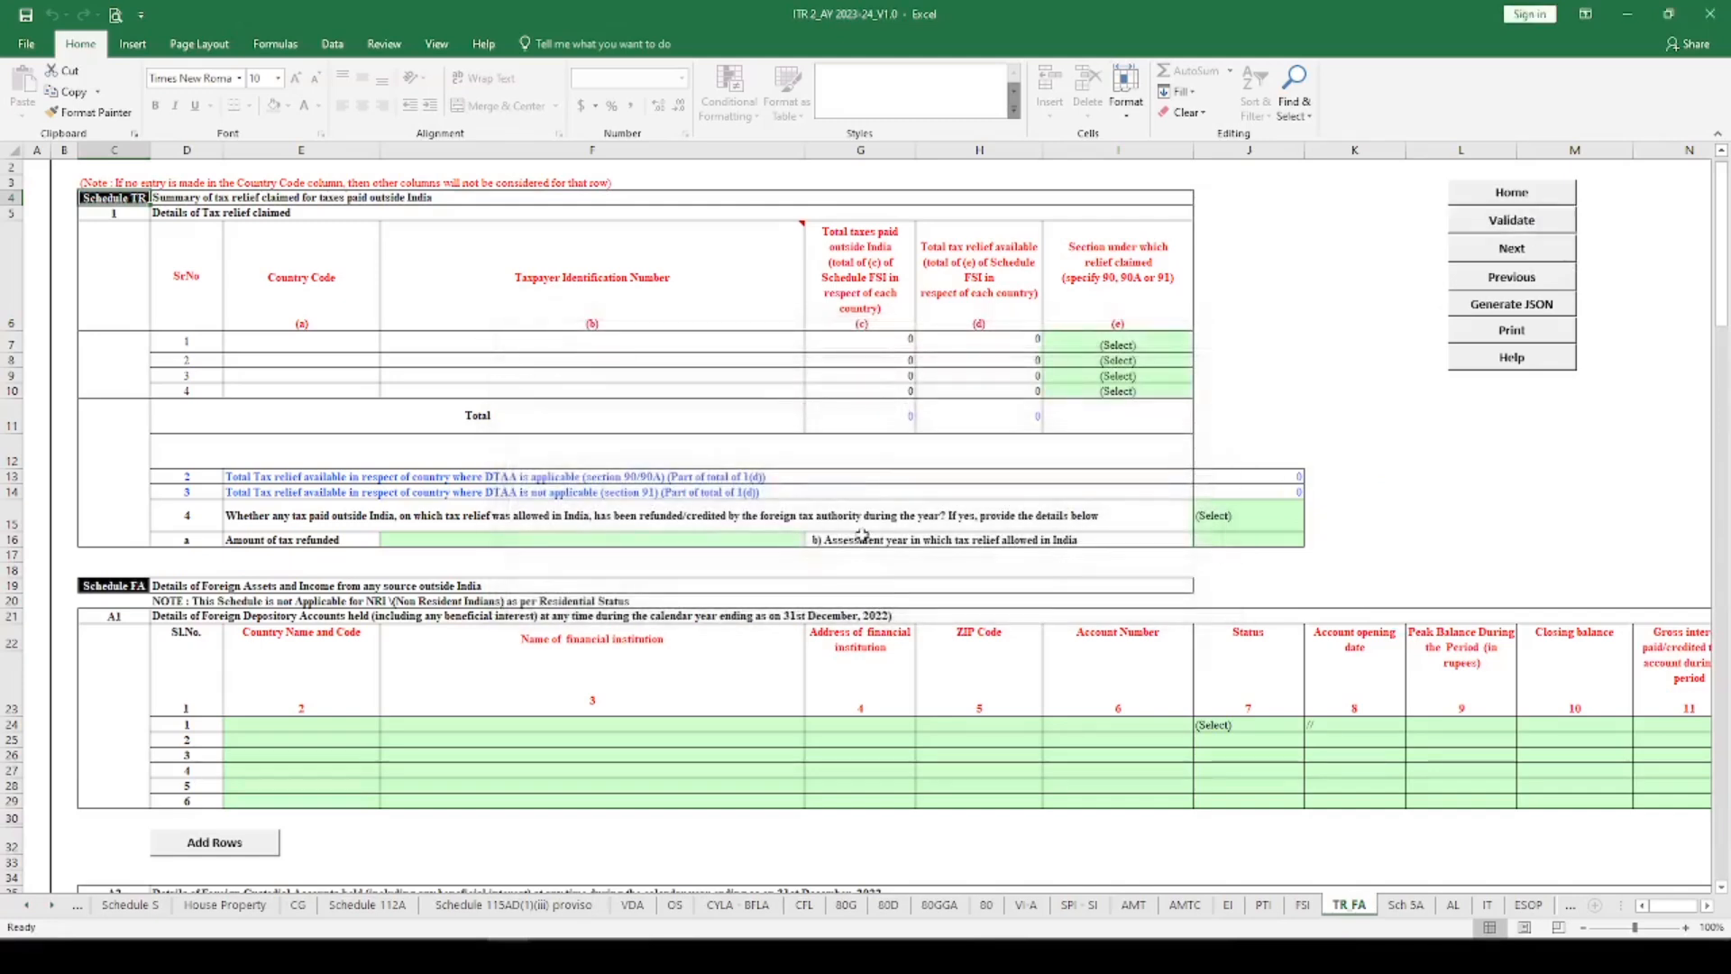
pyautogui.scroll(-1, 1230, 508)
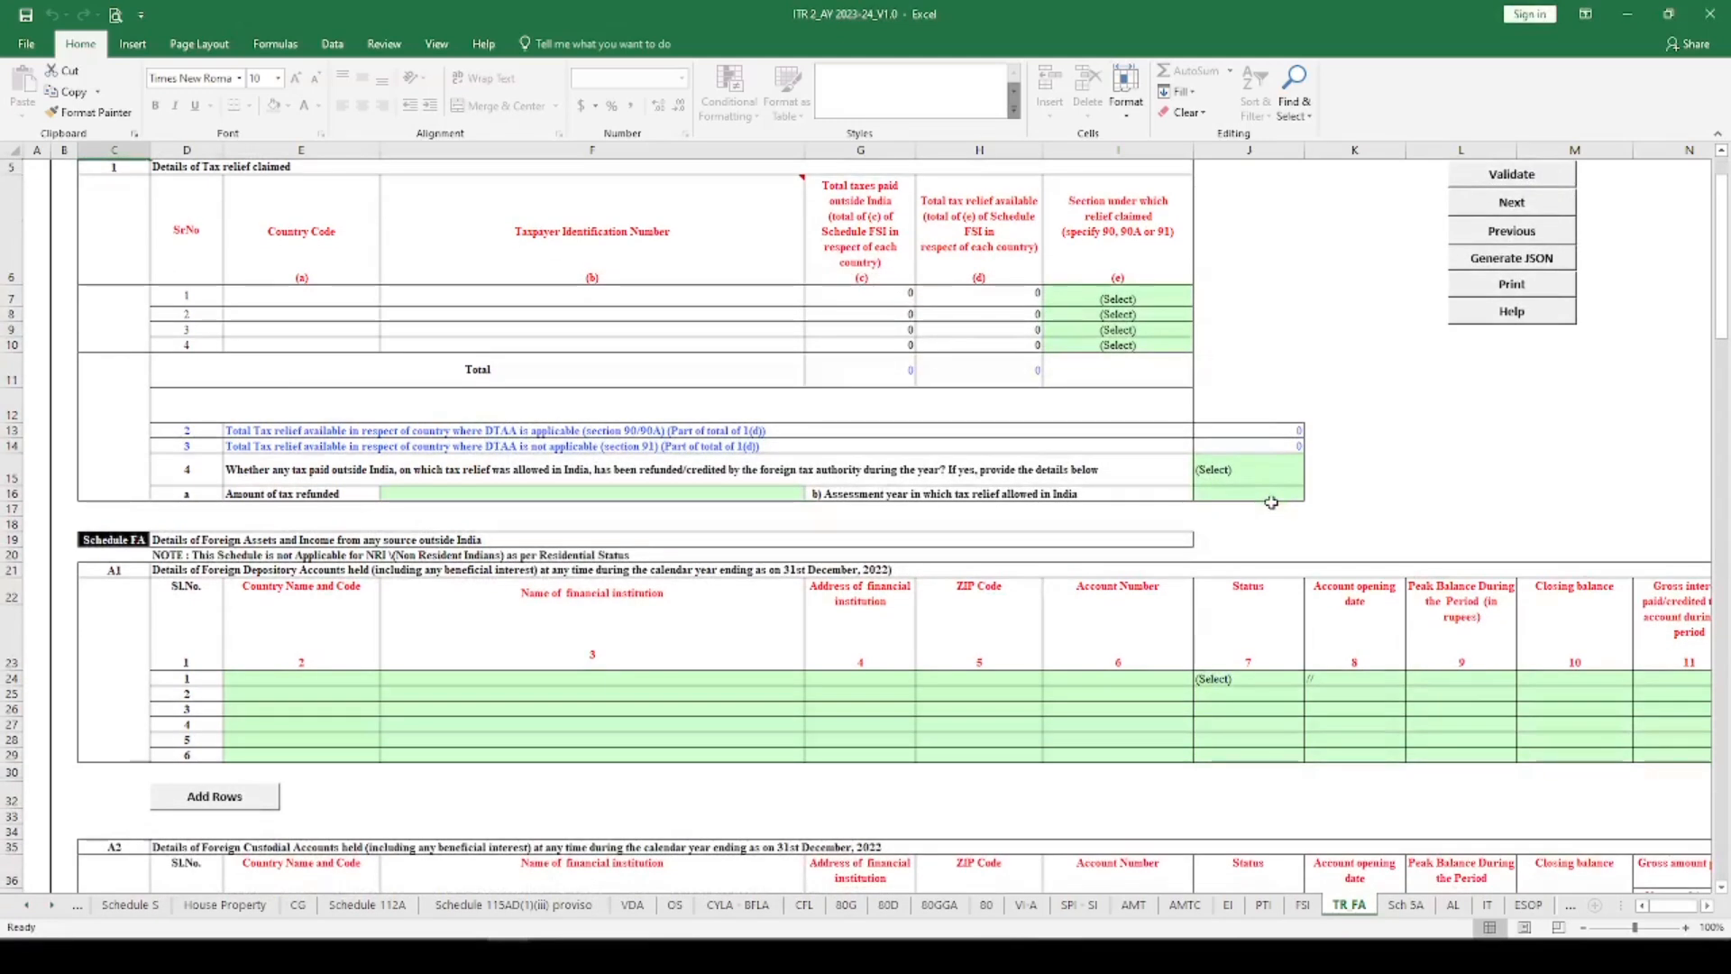
pyautogui.click(1341, 676)
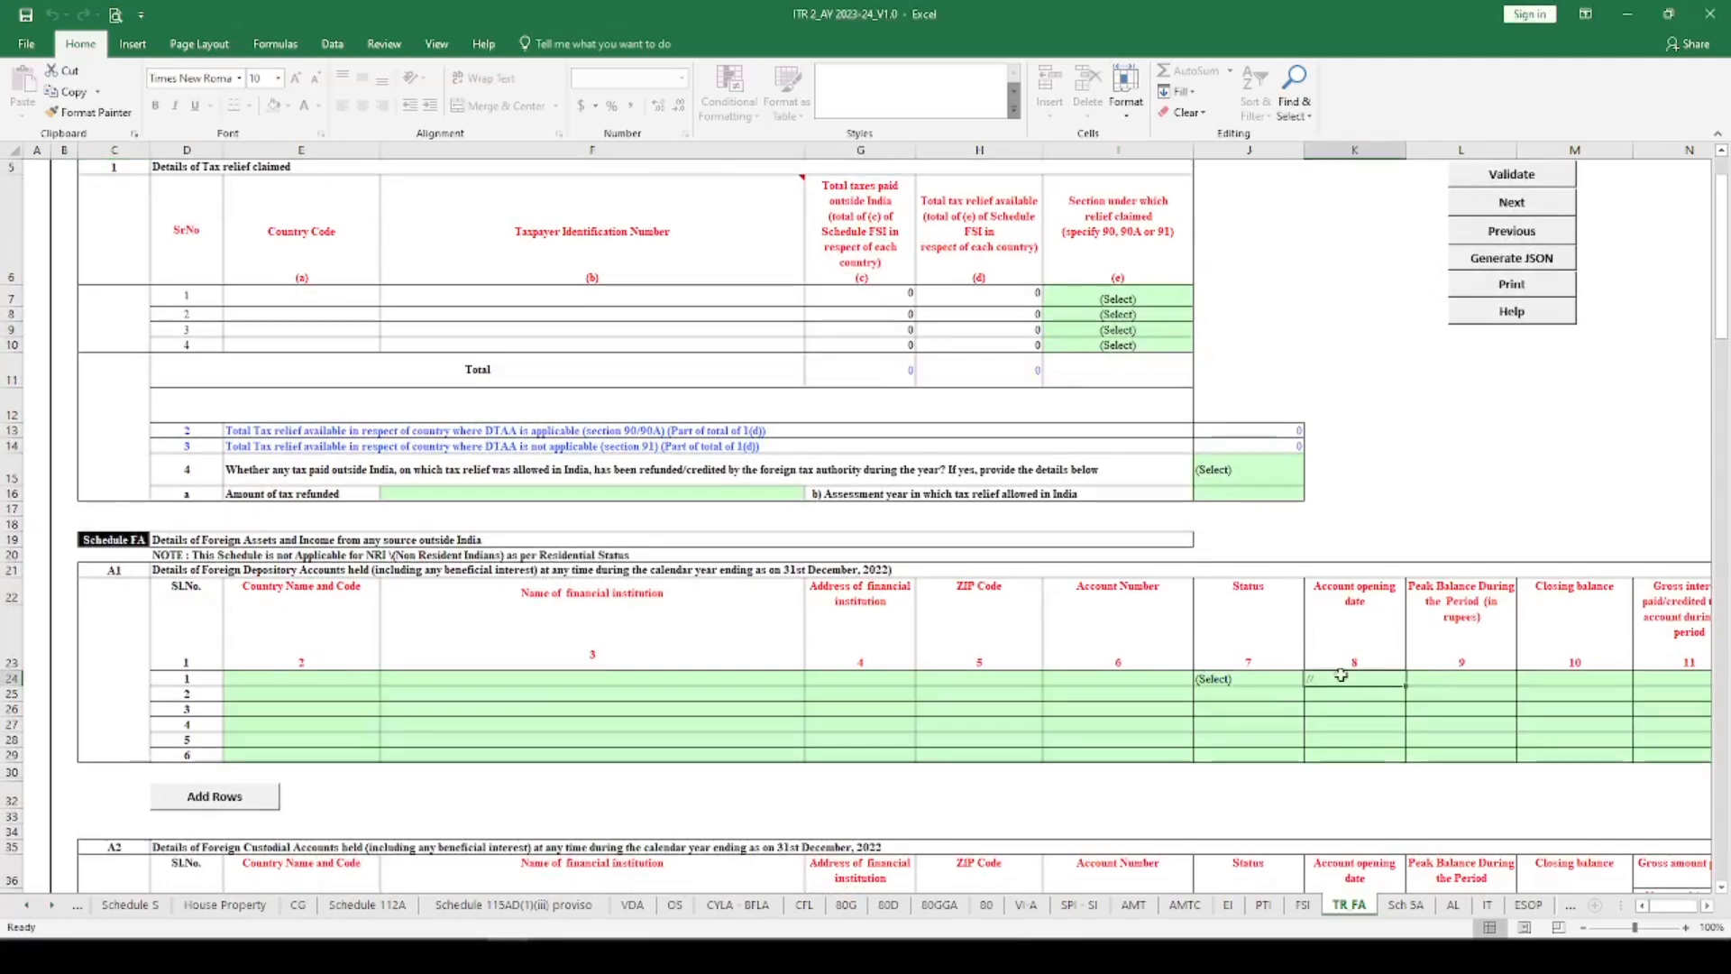
pyautogui.click(1293, 684)
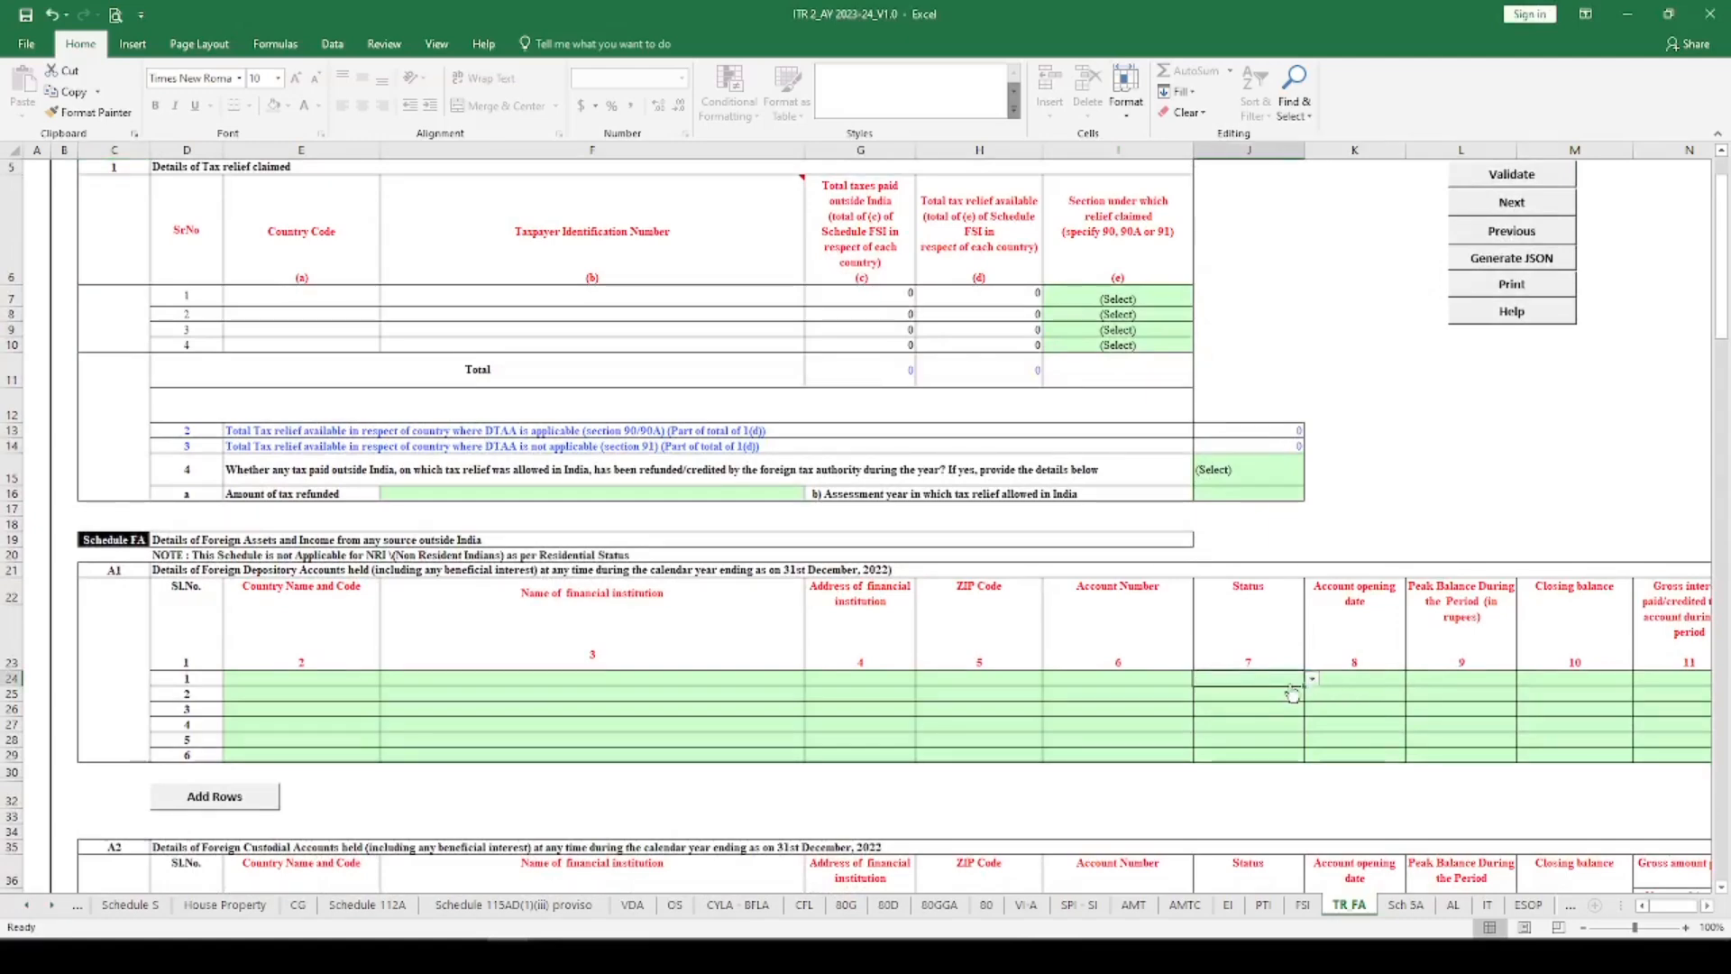
# Step: Clear the row 1 date entries in foreign asset tables A2, A3 and A4, and revalidate the TR_FA sheet
pyautogui.scroll(-5, 1430, 590)
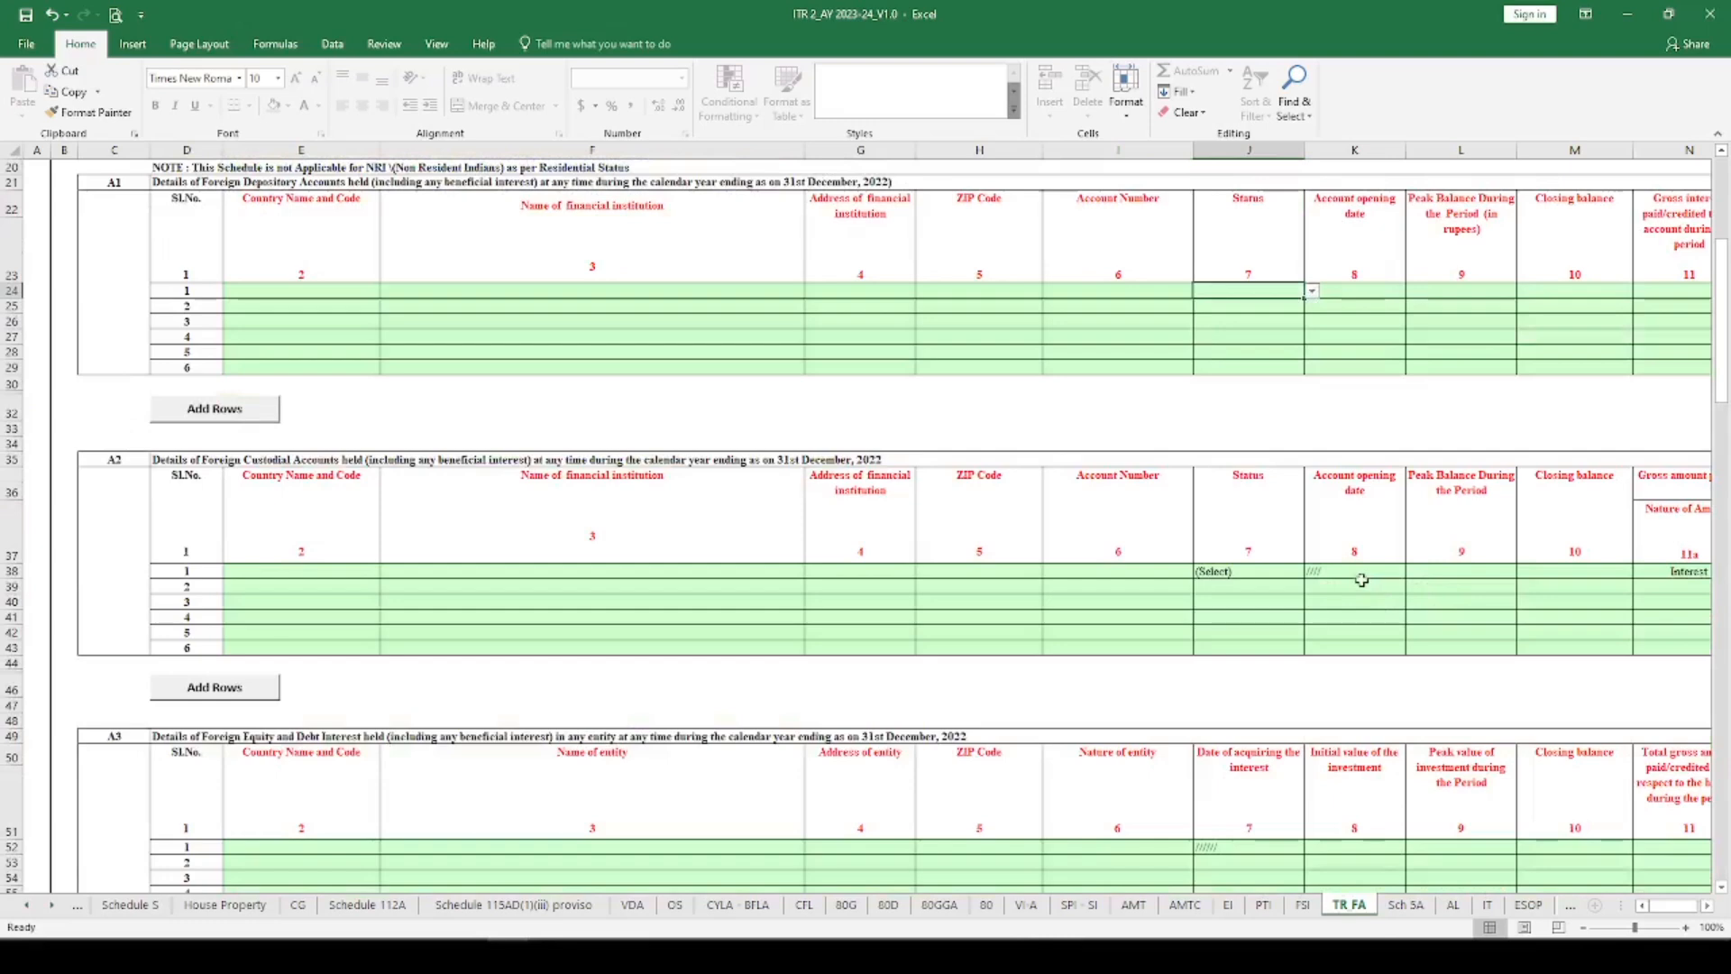
pyautogui.click(1362, 582)
pyautogui.click(1361, 570)
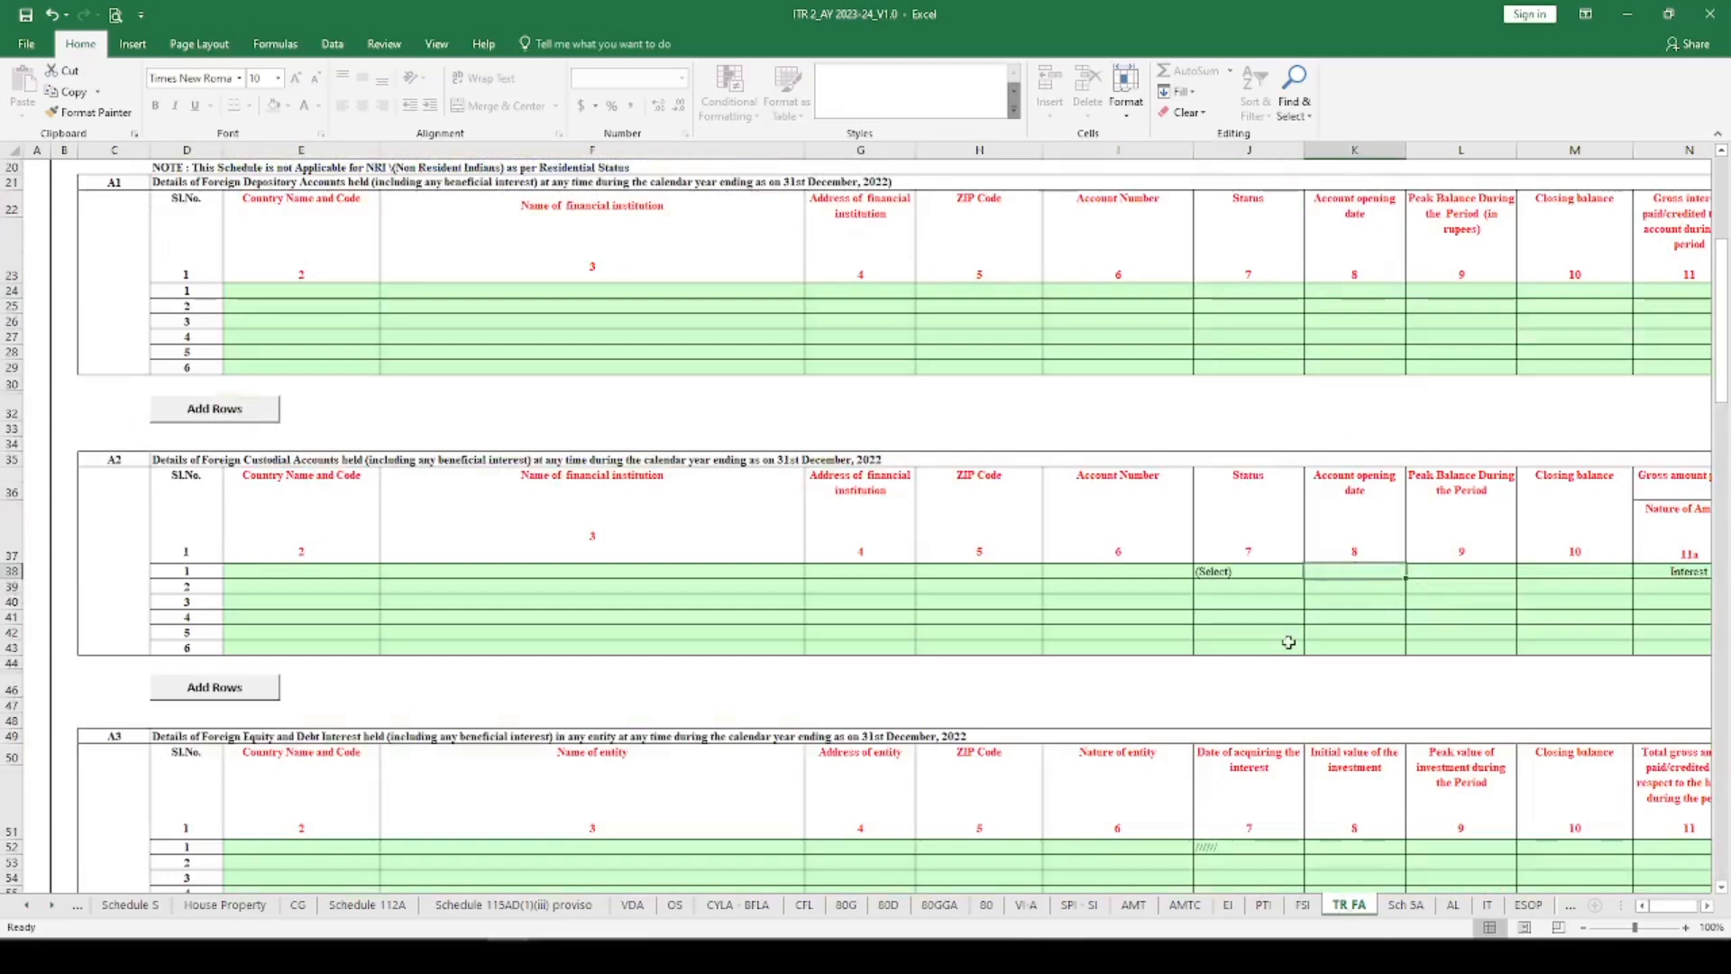
pyautogui.click(1257, 846)
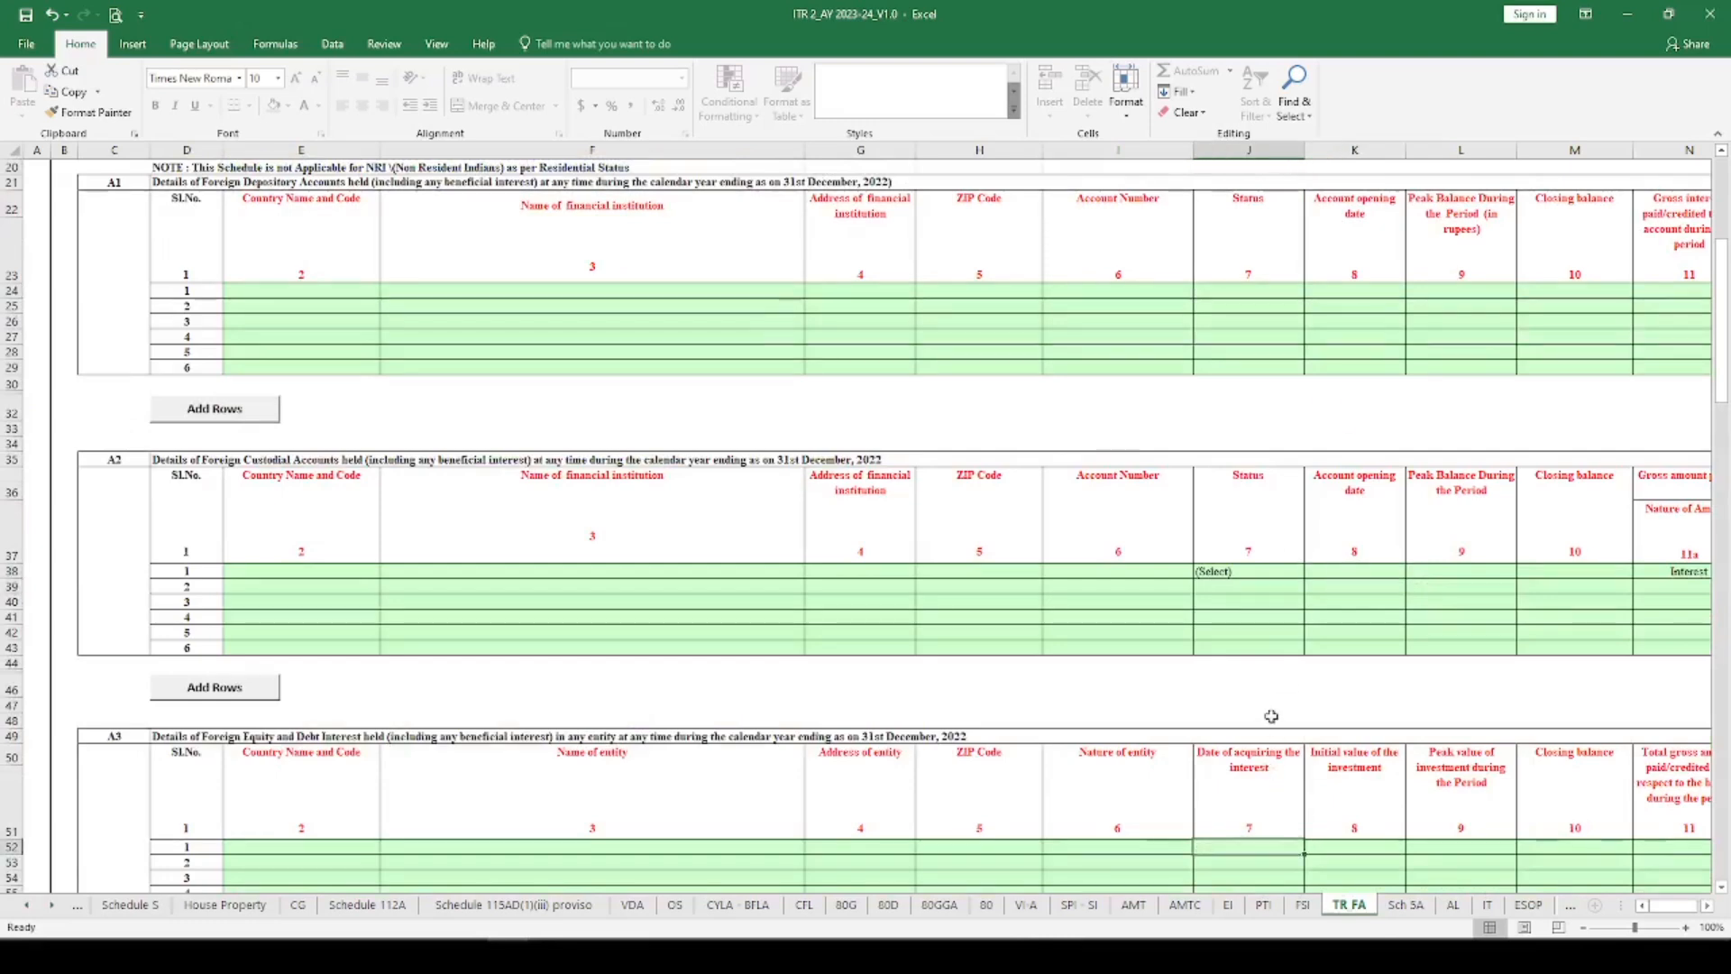
pyautogui.scroll(-3, 1271, 716)
pyautogui.scroll(-4, 1271, 717)
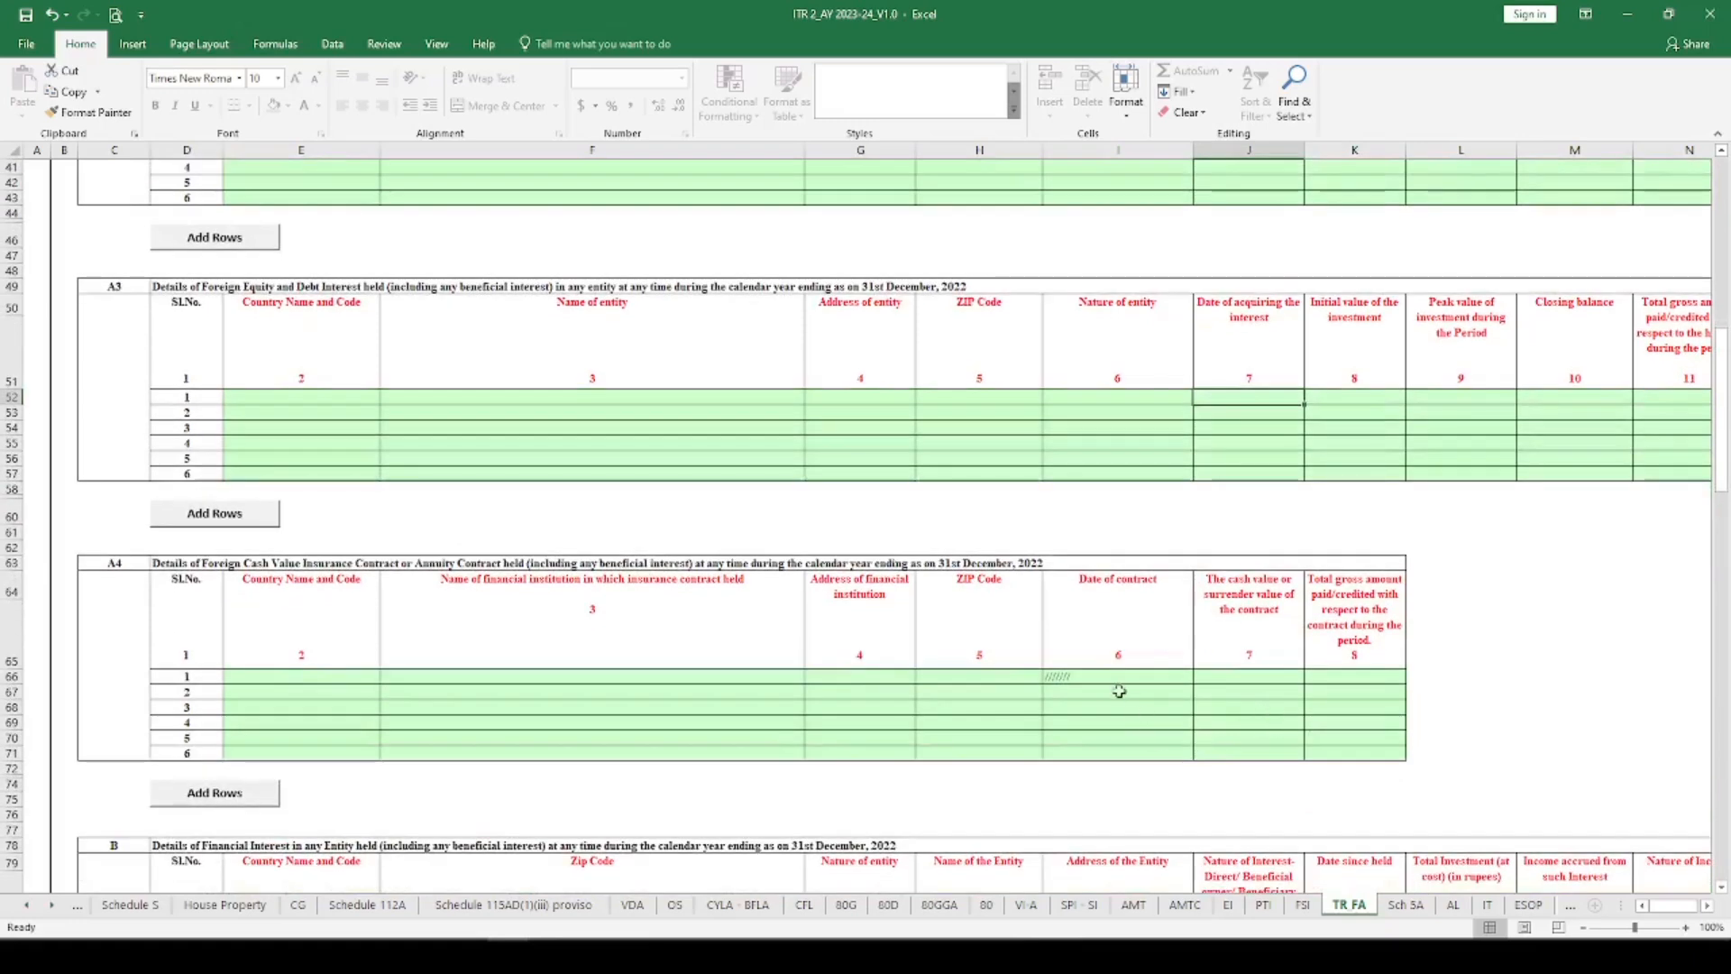
pyautogui.click(1117, 677)
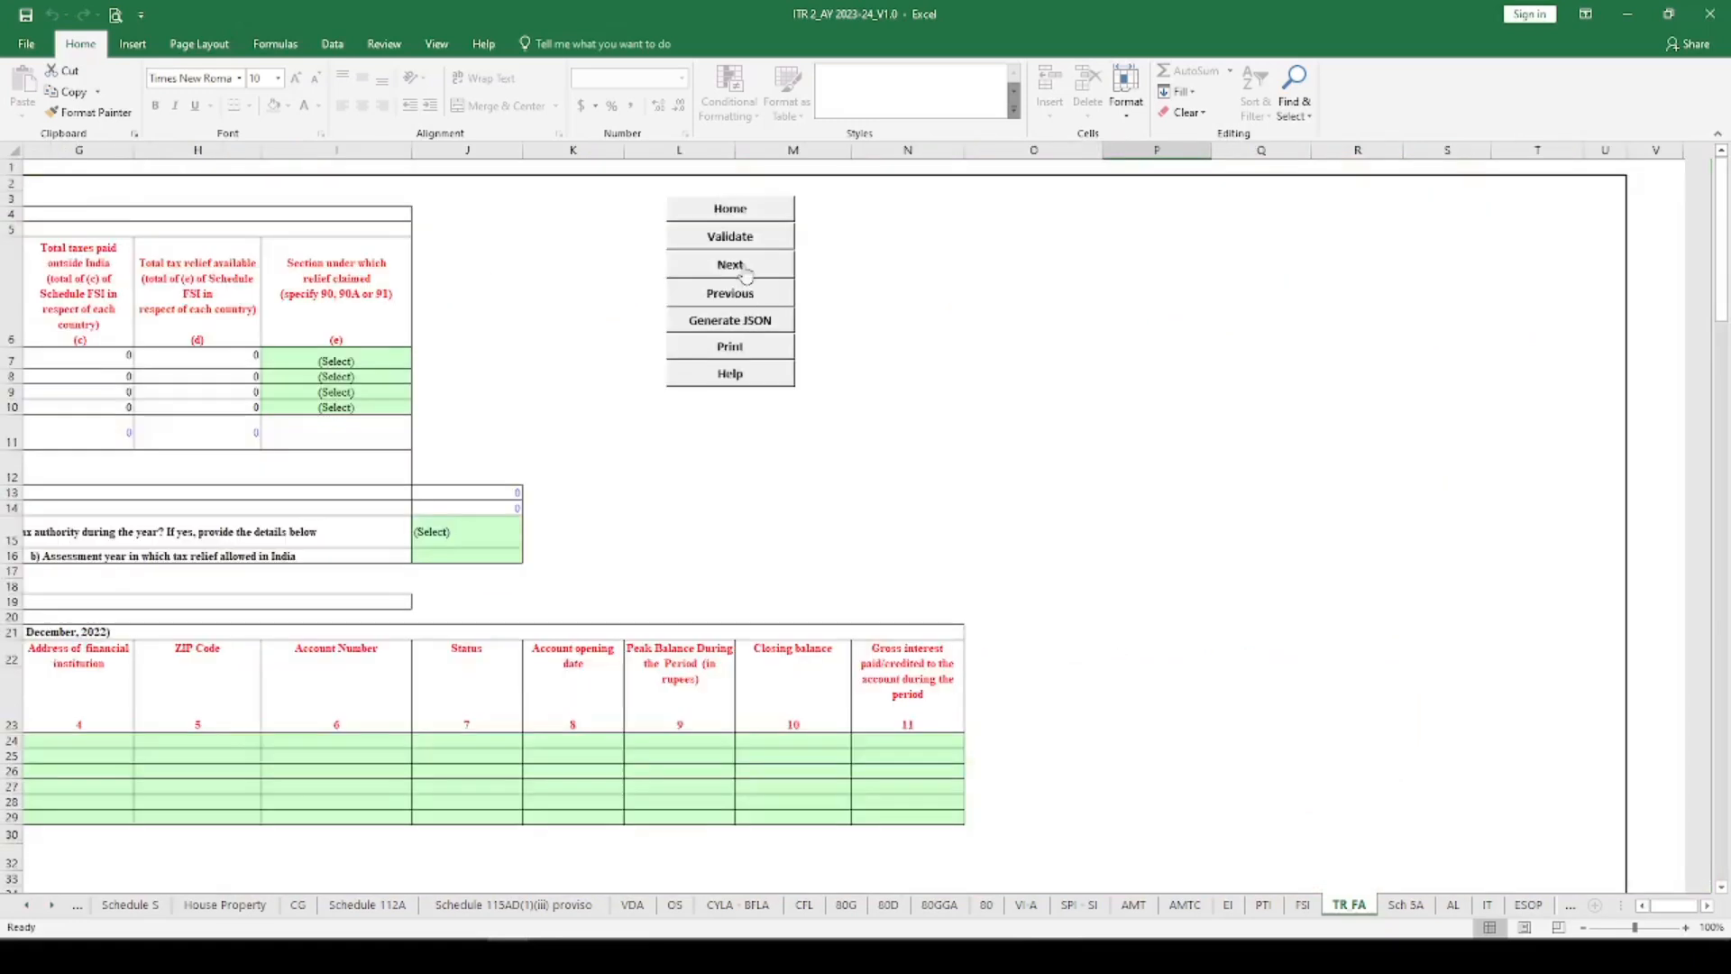
pyautogui.click(739, 240)
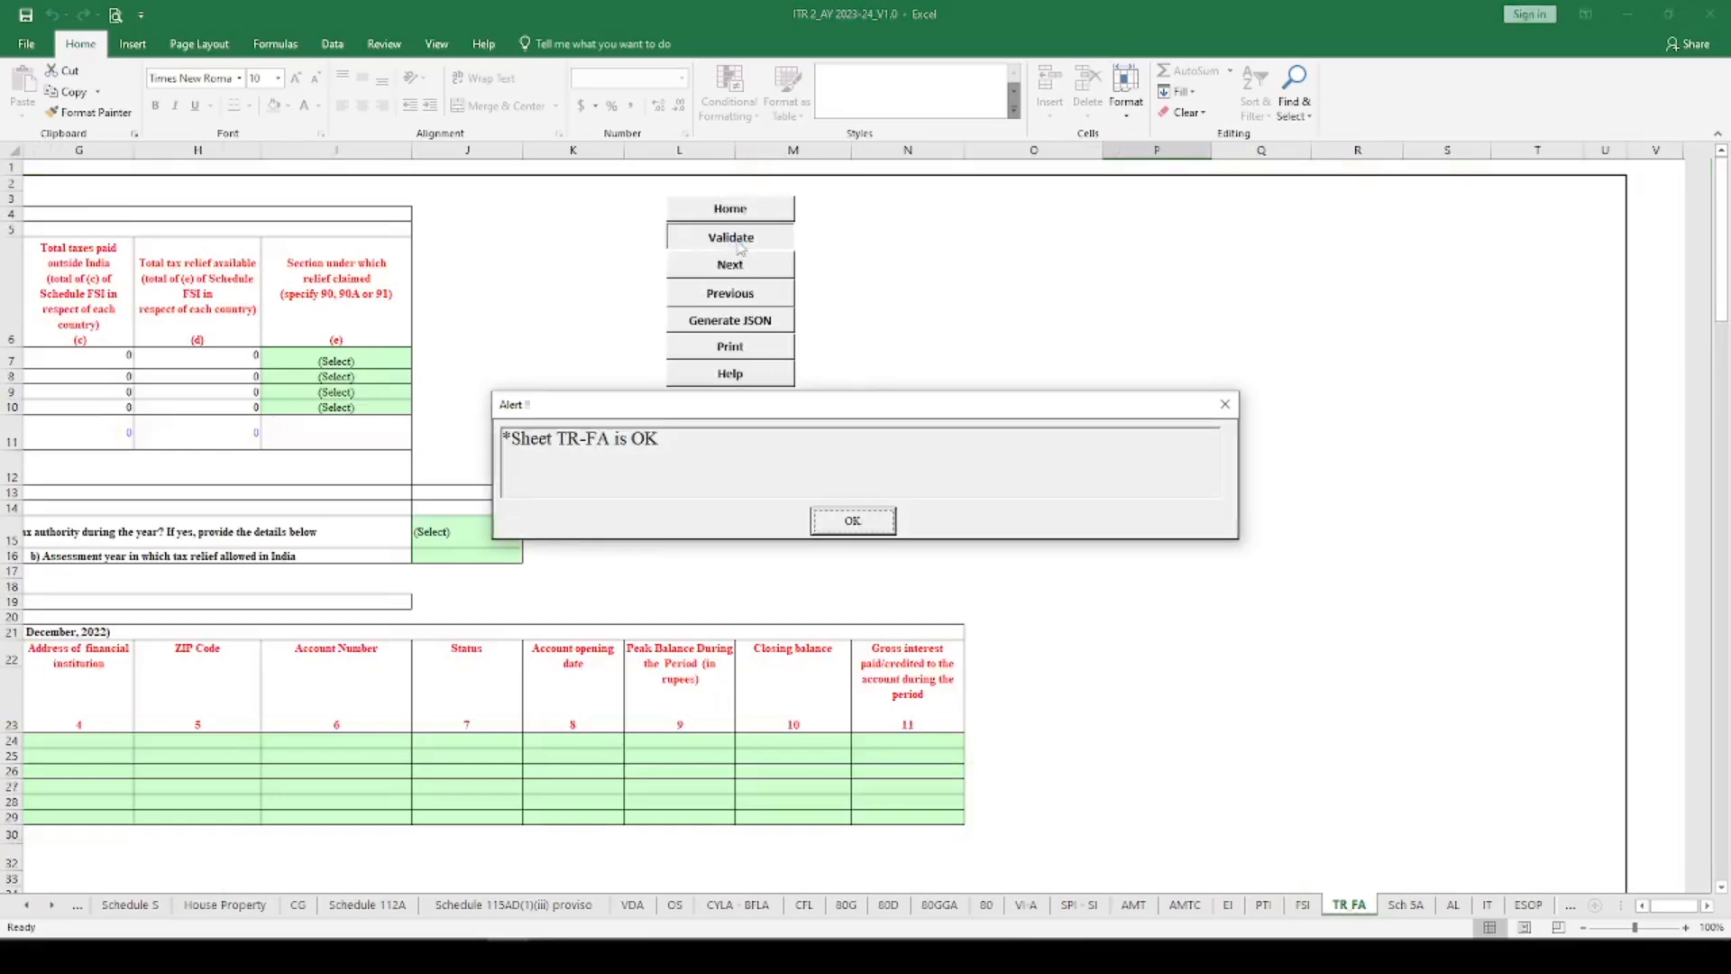
pyautogui.click(853, 521)
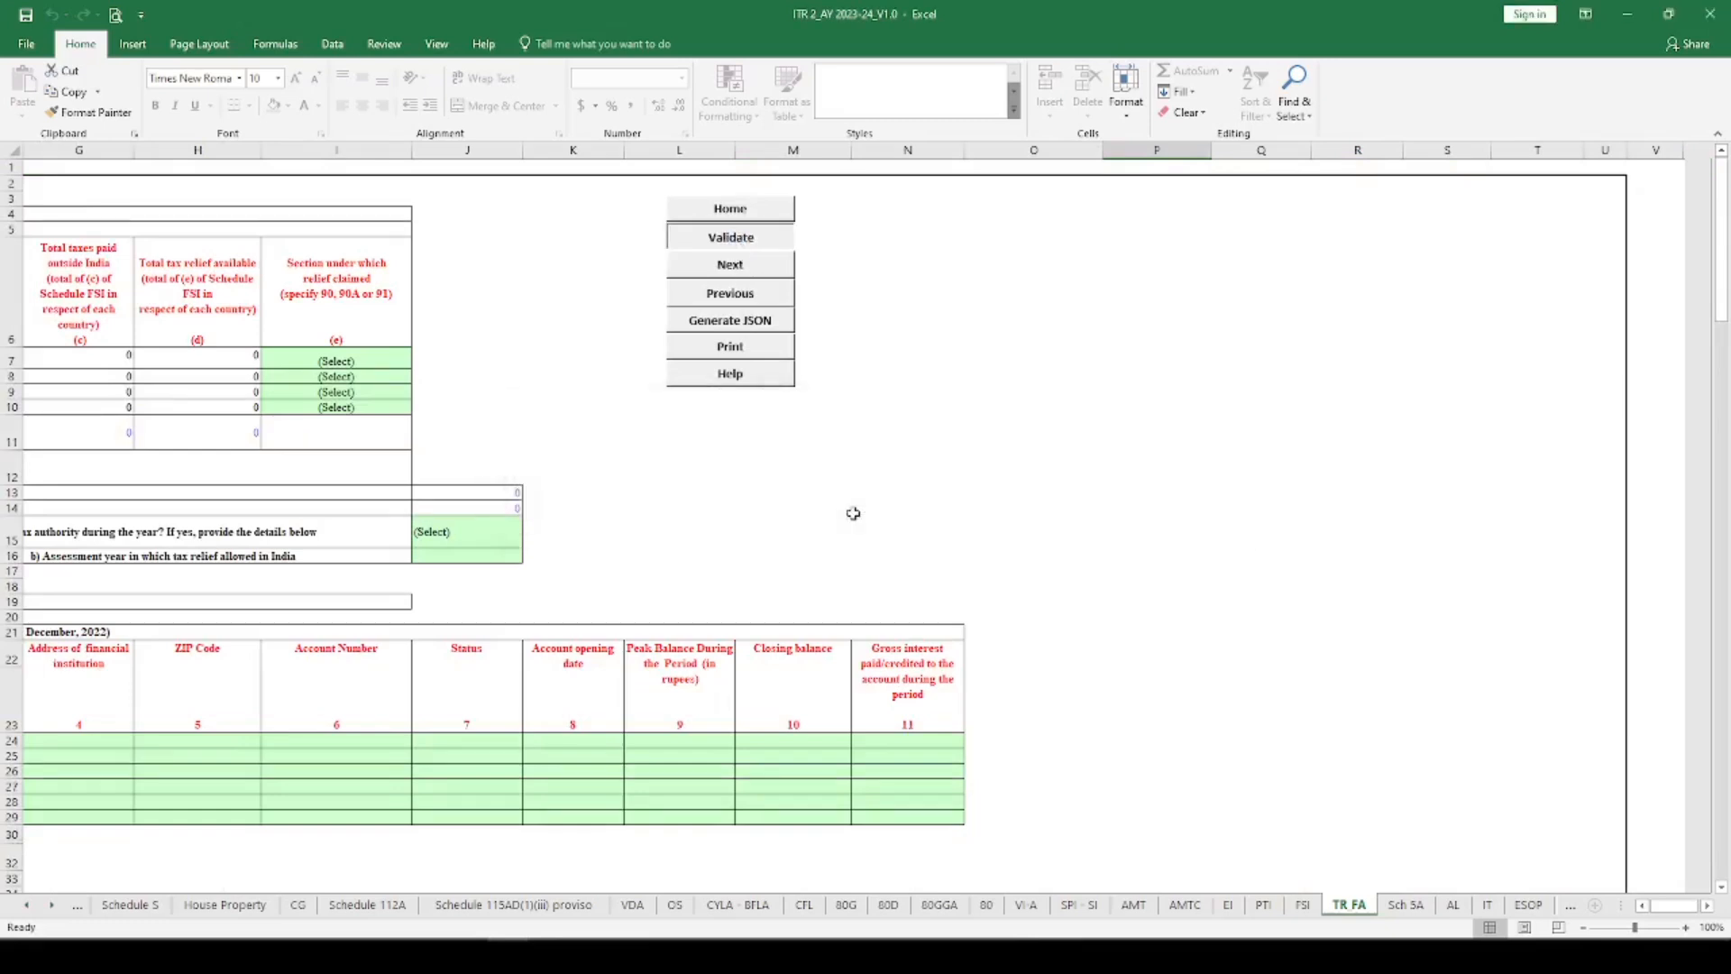
# Step: Validate Schedule 5A on apportionment of receipts between spouses and dismiss the alert
pyautogui.click(1404, 904)
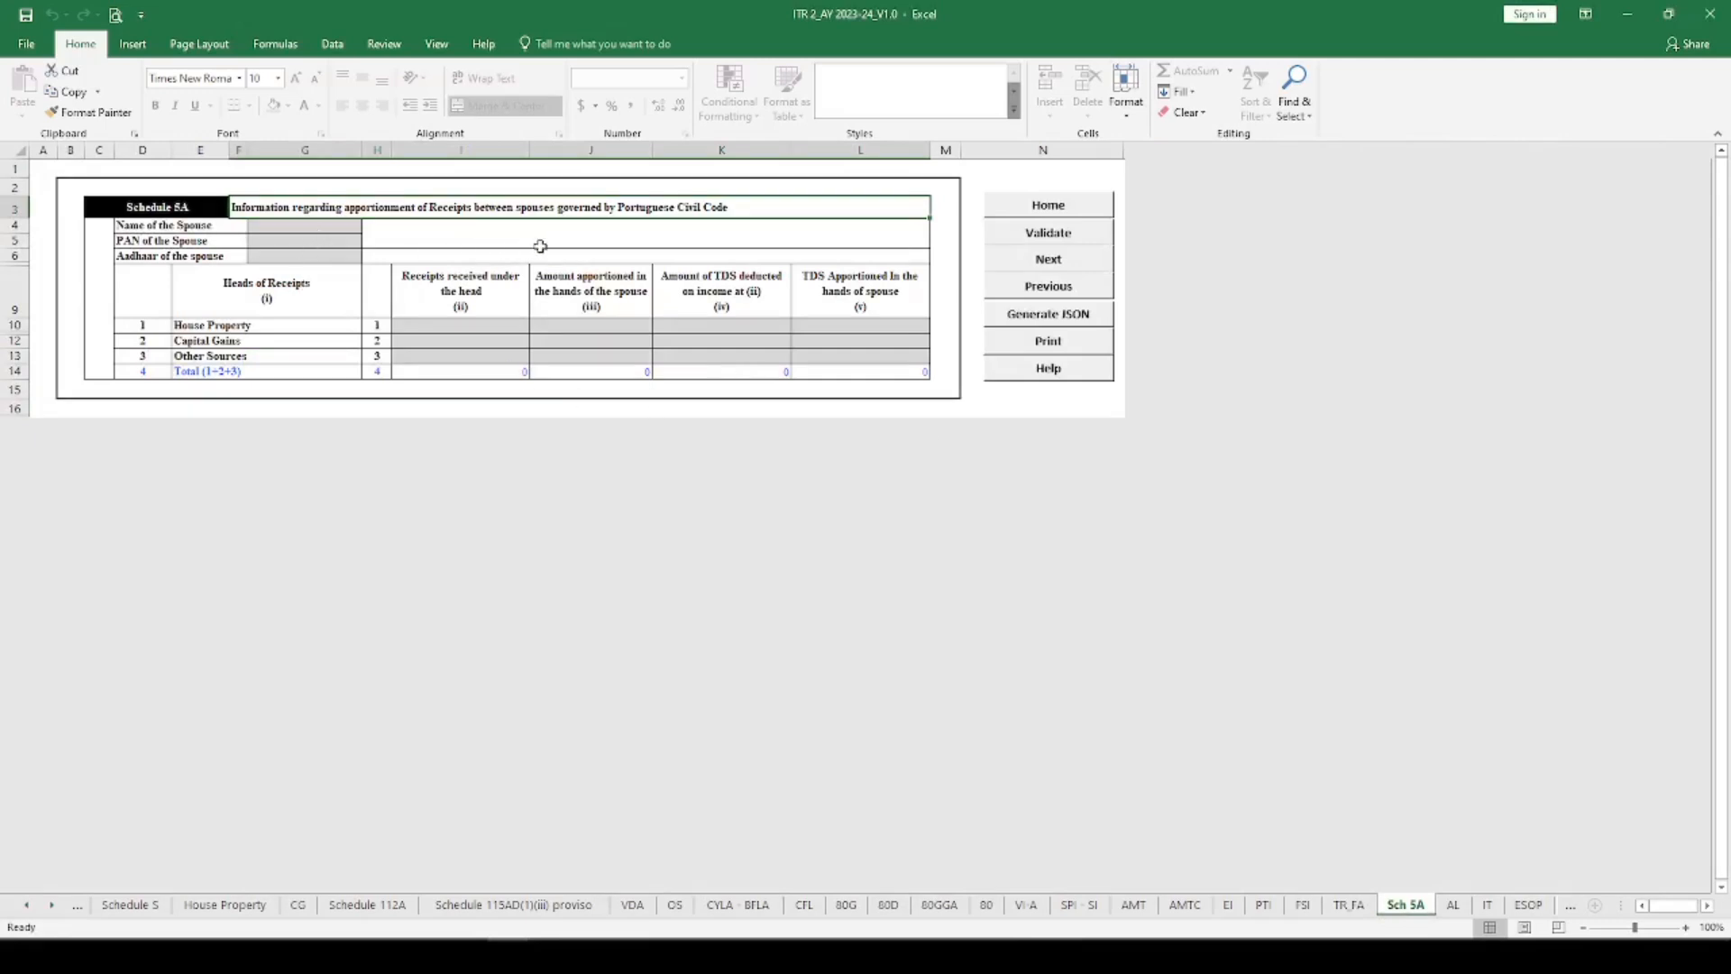
pyautogui.click(1047, 232)
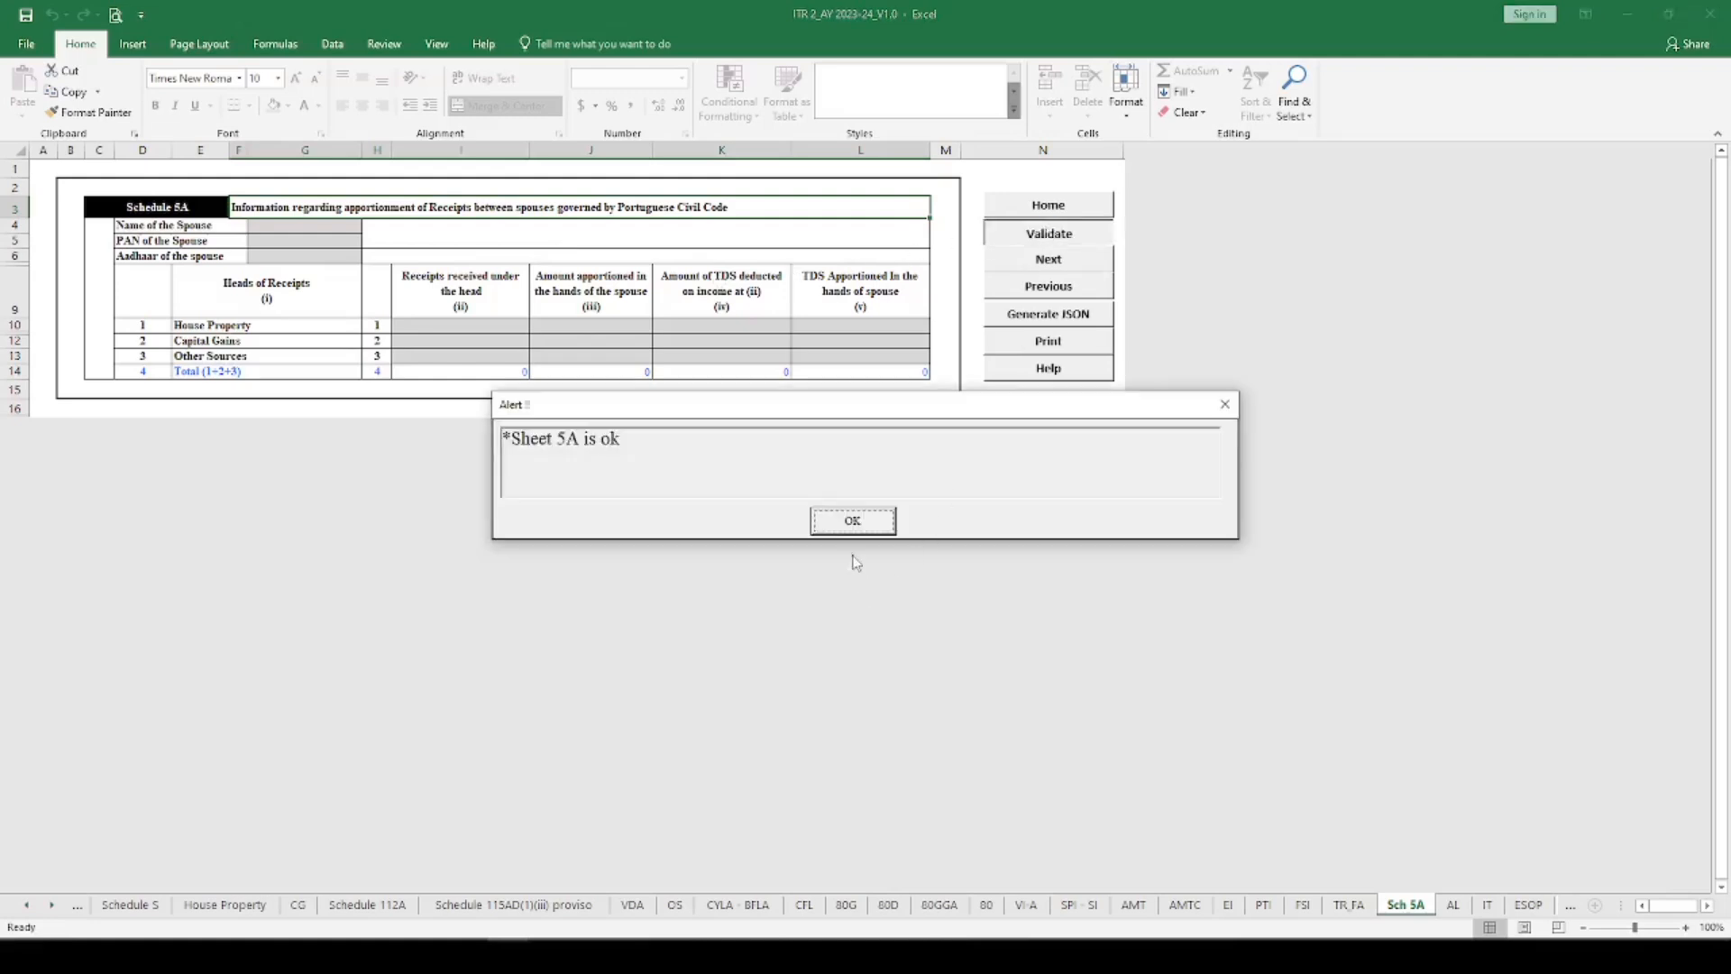
pyautogui.click(855, 523)
# Step: Answer No to owning any immovable asset in Schedule AL and validate the sheet
pyautogui.click(1452, 904)
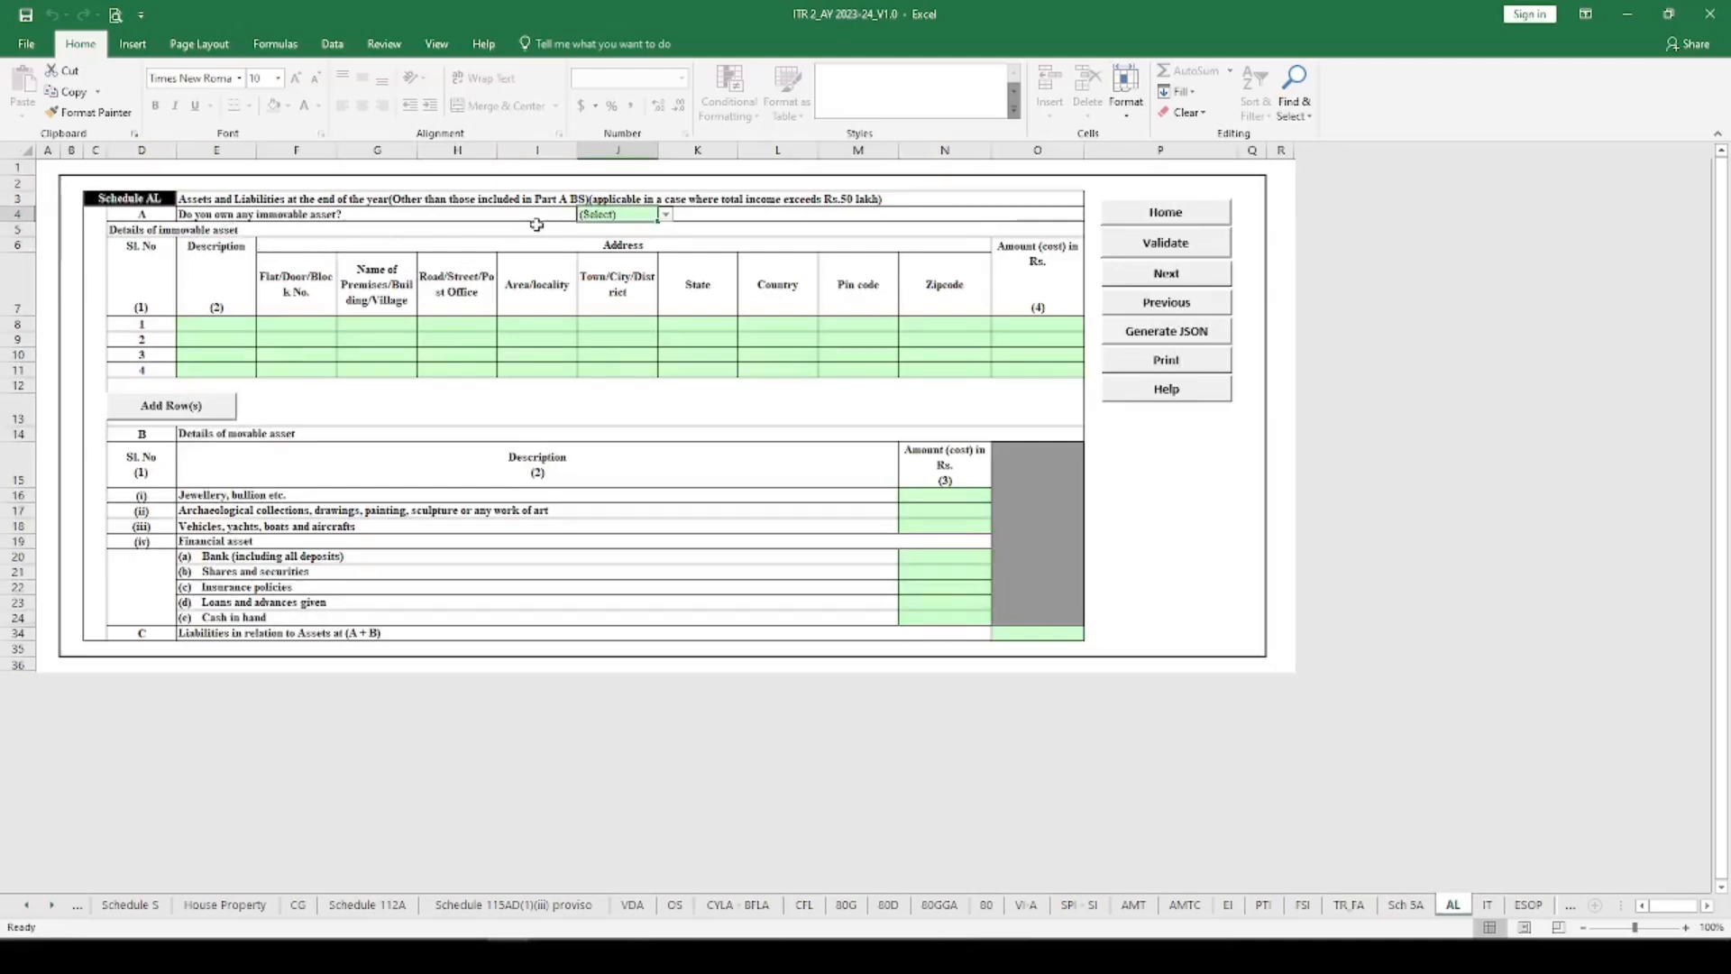
pyautogui.click(665, 215)
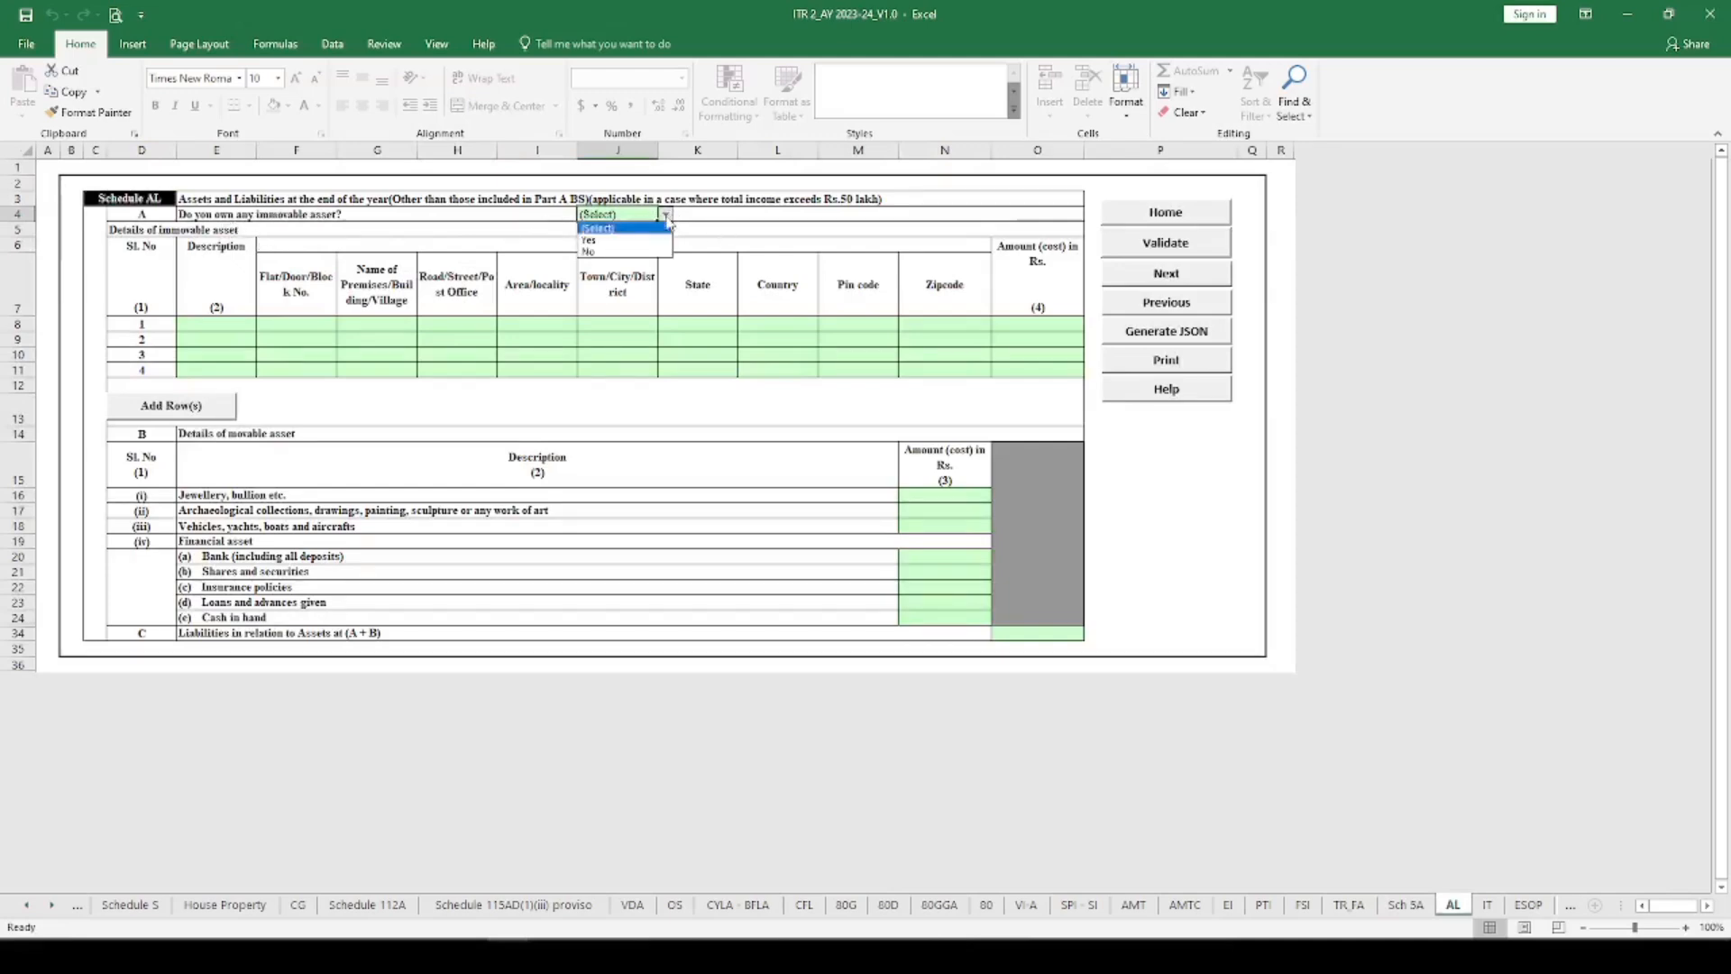
pyautogui.click(629, 252)
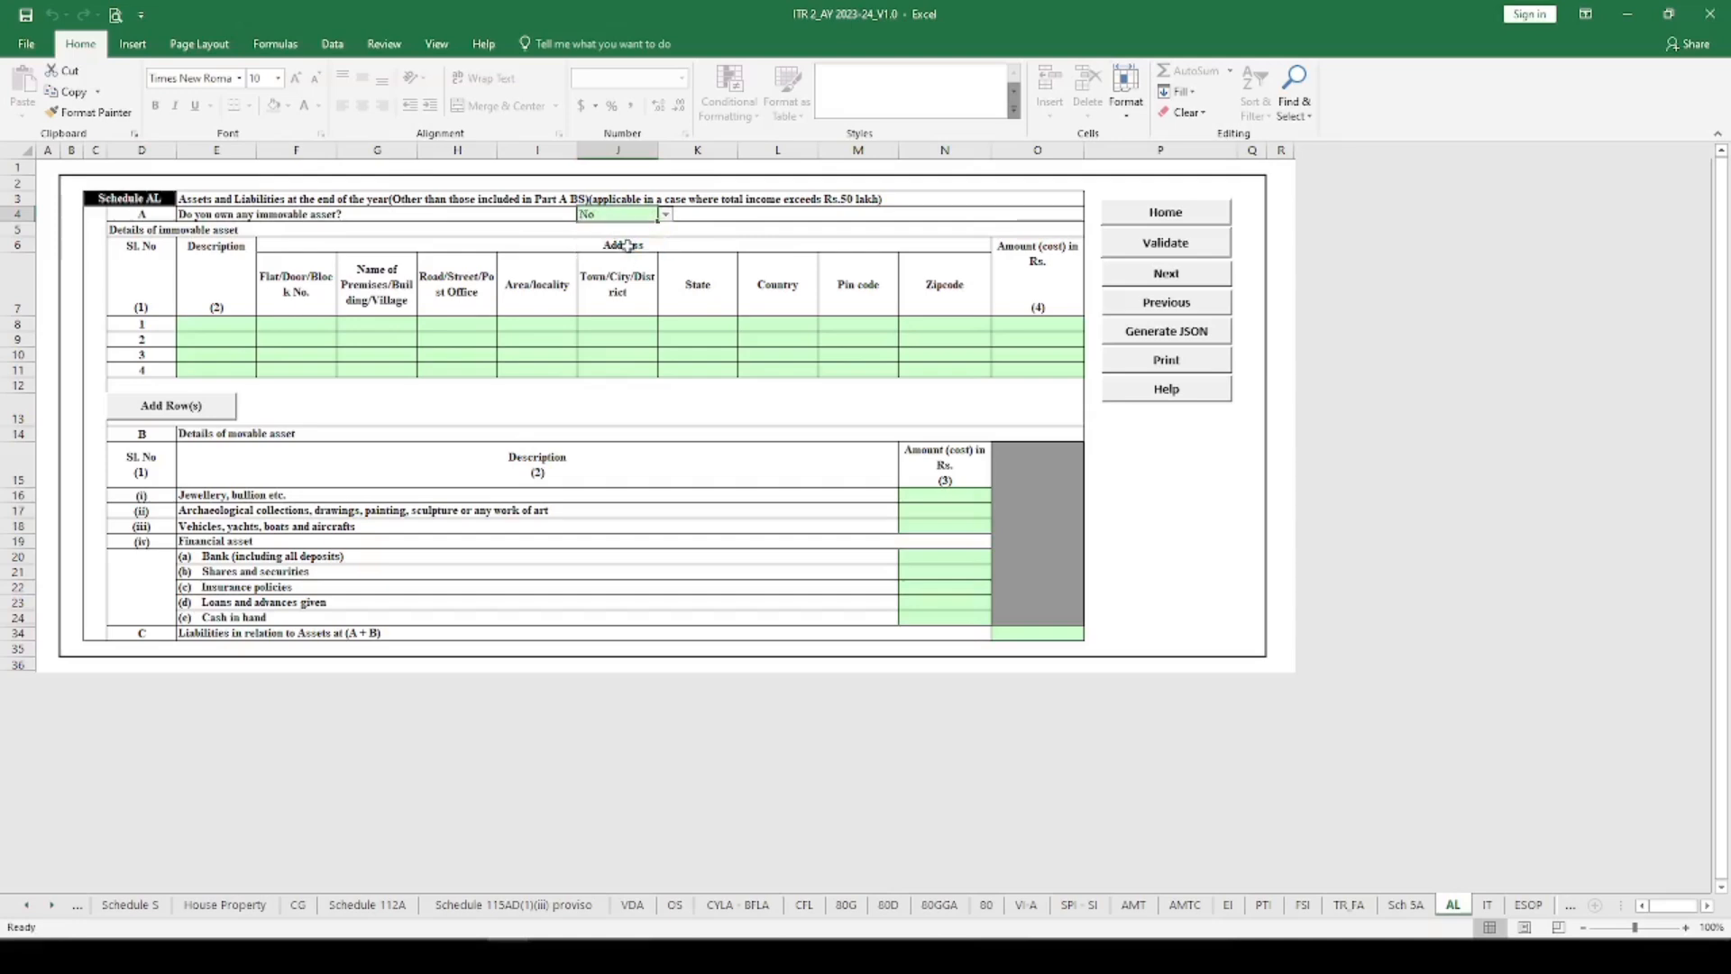
pyautogui.click(1118, 239)
pyautogui.click(853, 521)
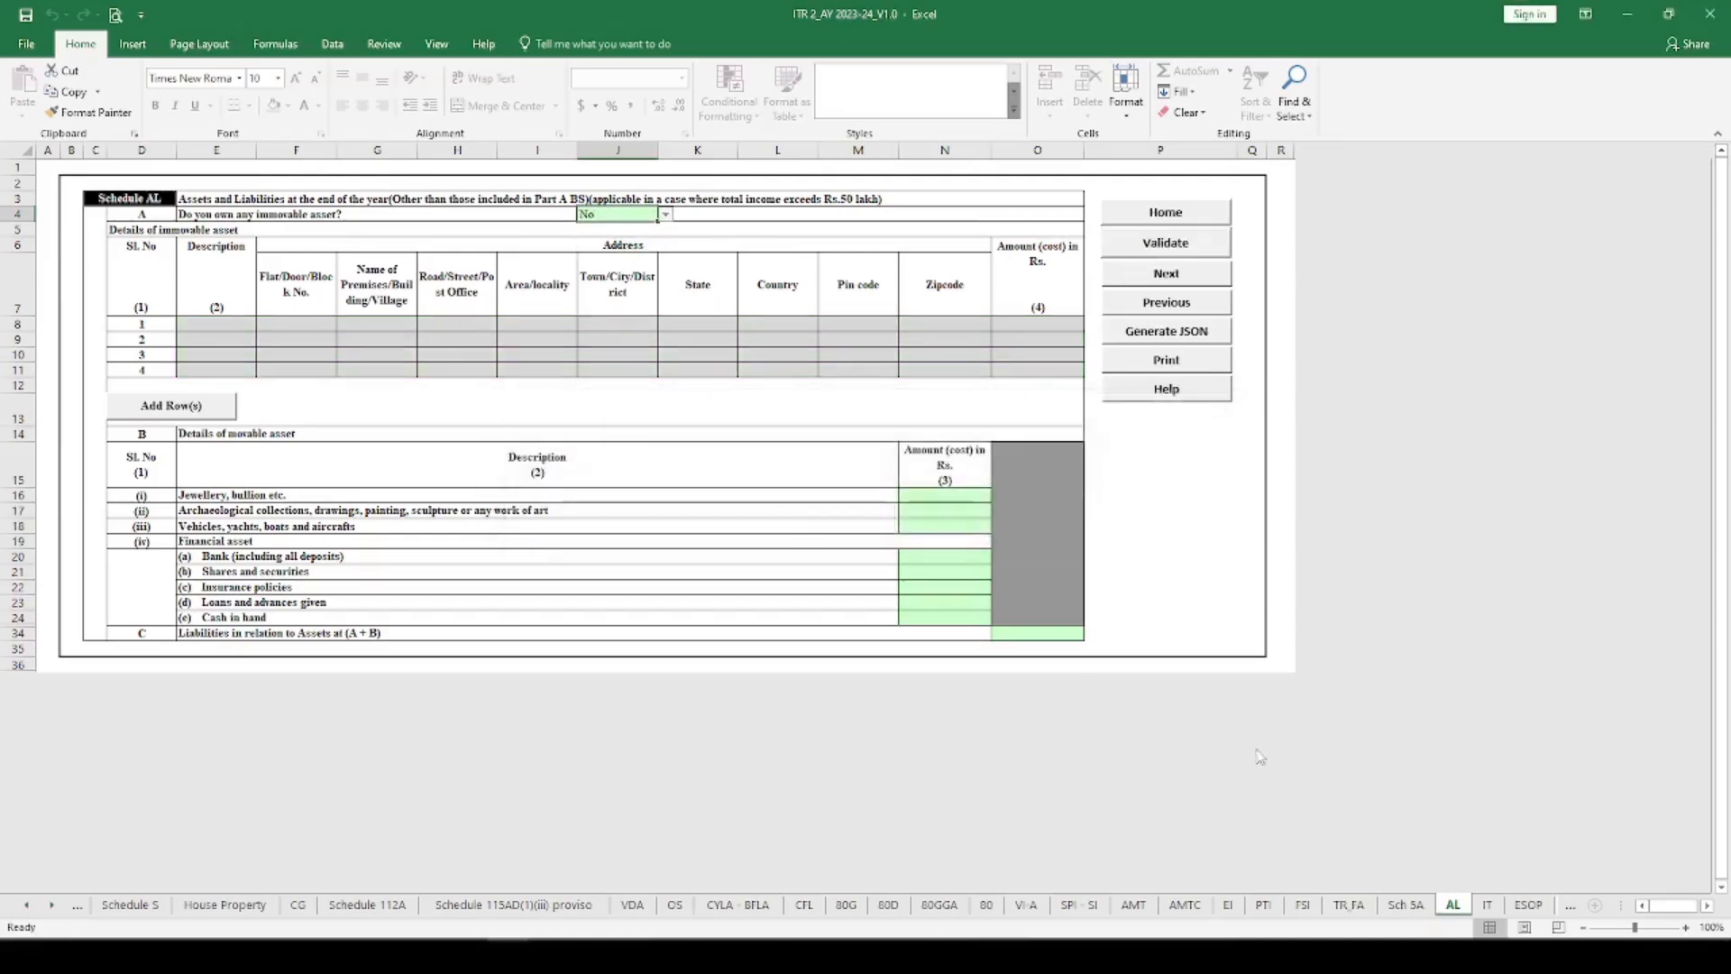
# Step: Check the BSR code, deposit date, challan number and amount fields of row 1 in schedule IT and validate the sheet
pyautogui.click(1487, 904)
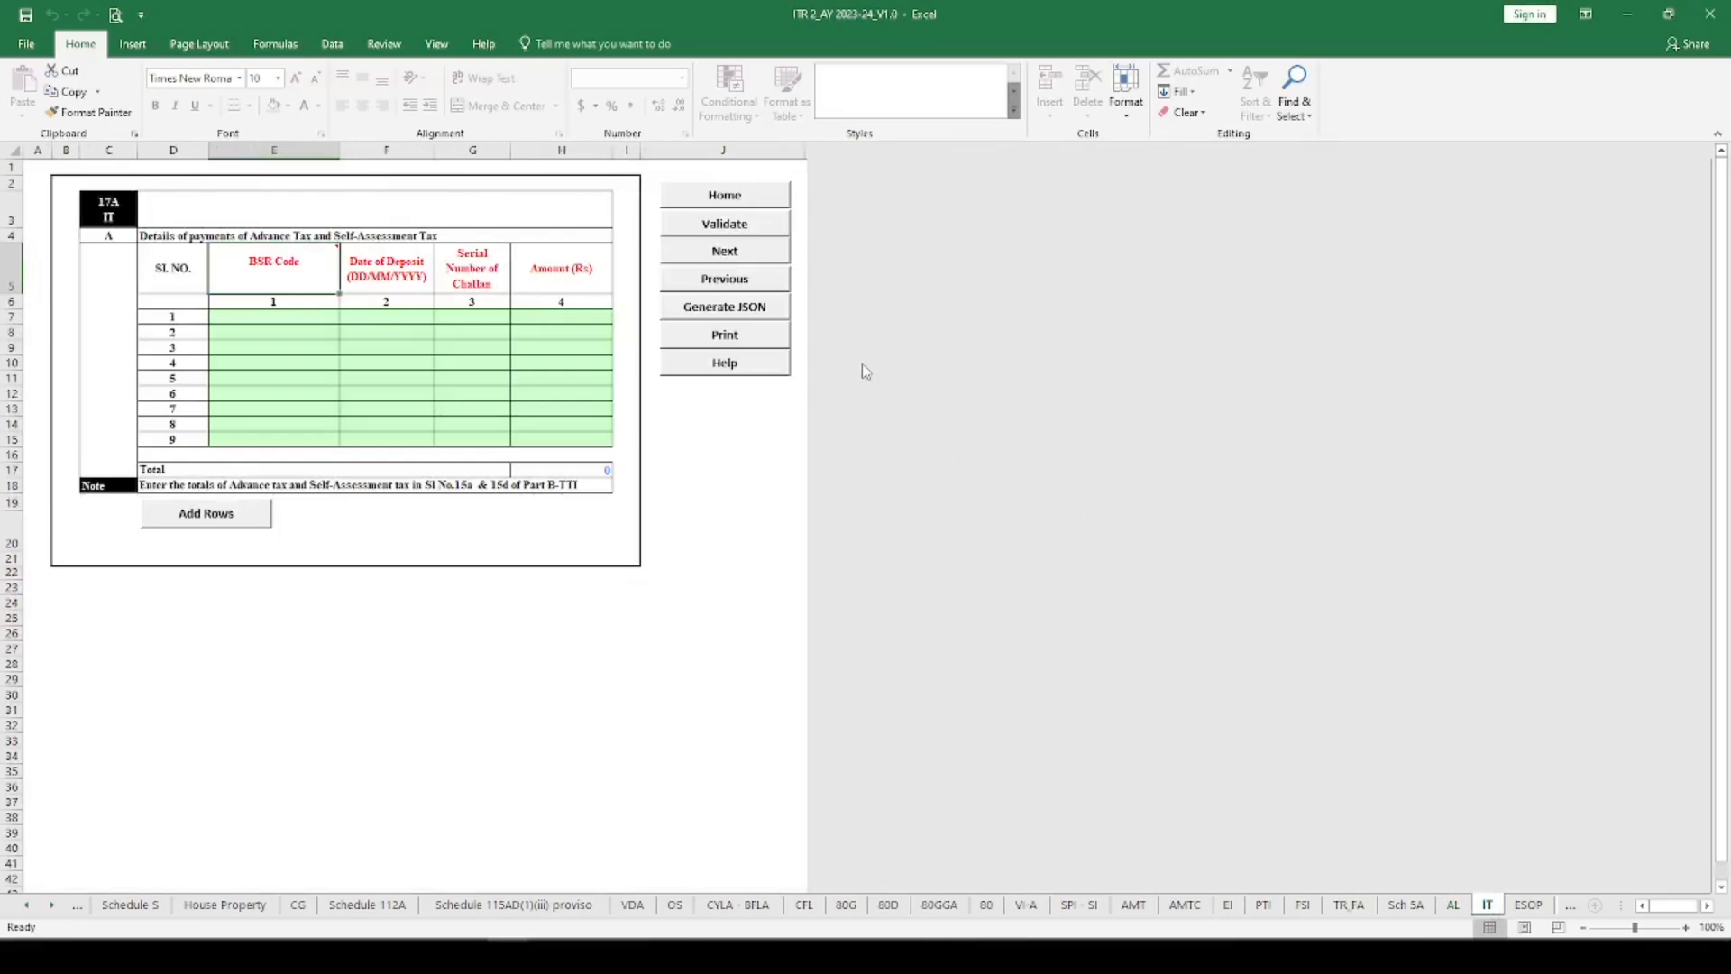
pyautogui.click(275, 318)
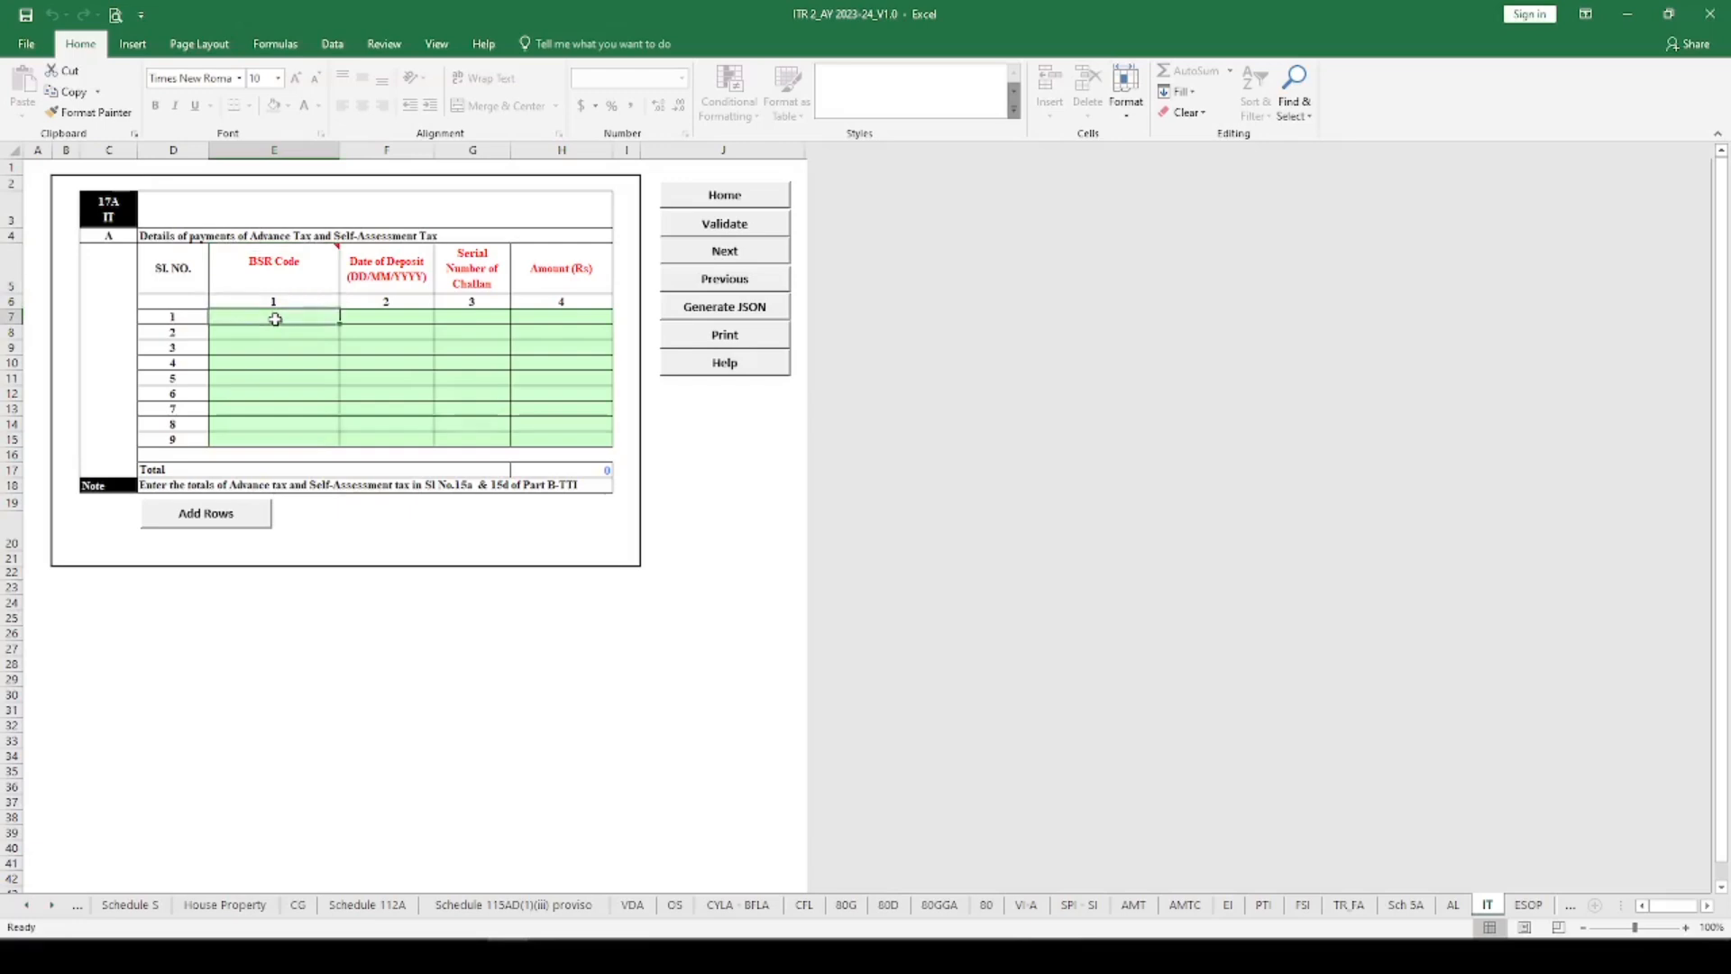
pyautogui.click(359, 317)
pyautogui.click(458, 320)
pyautogui.click(532, 321)
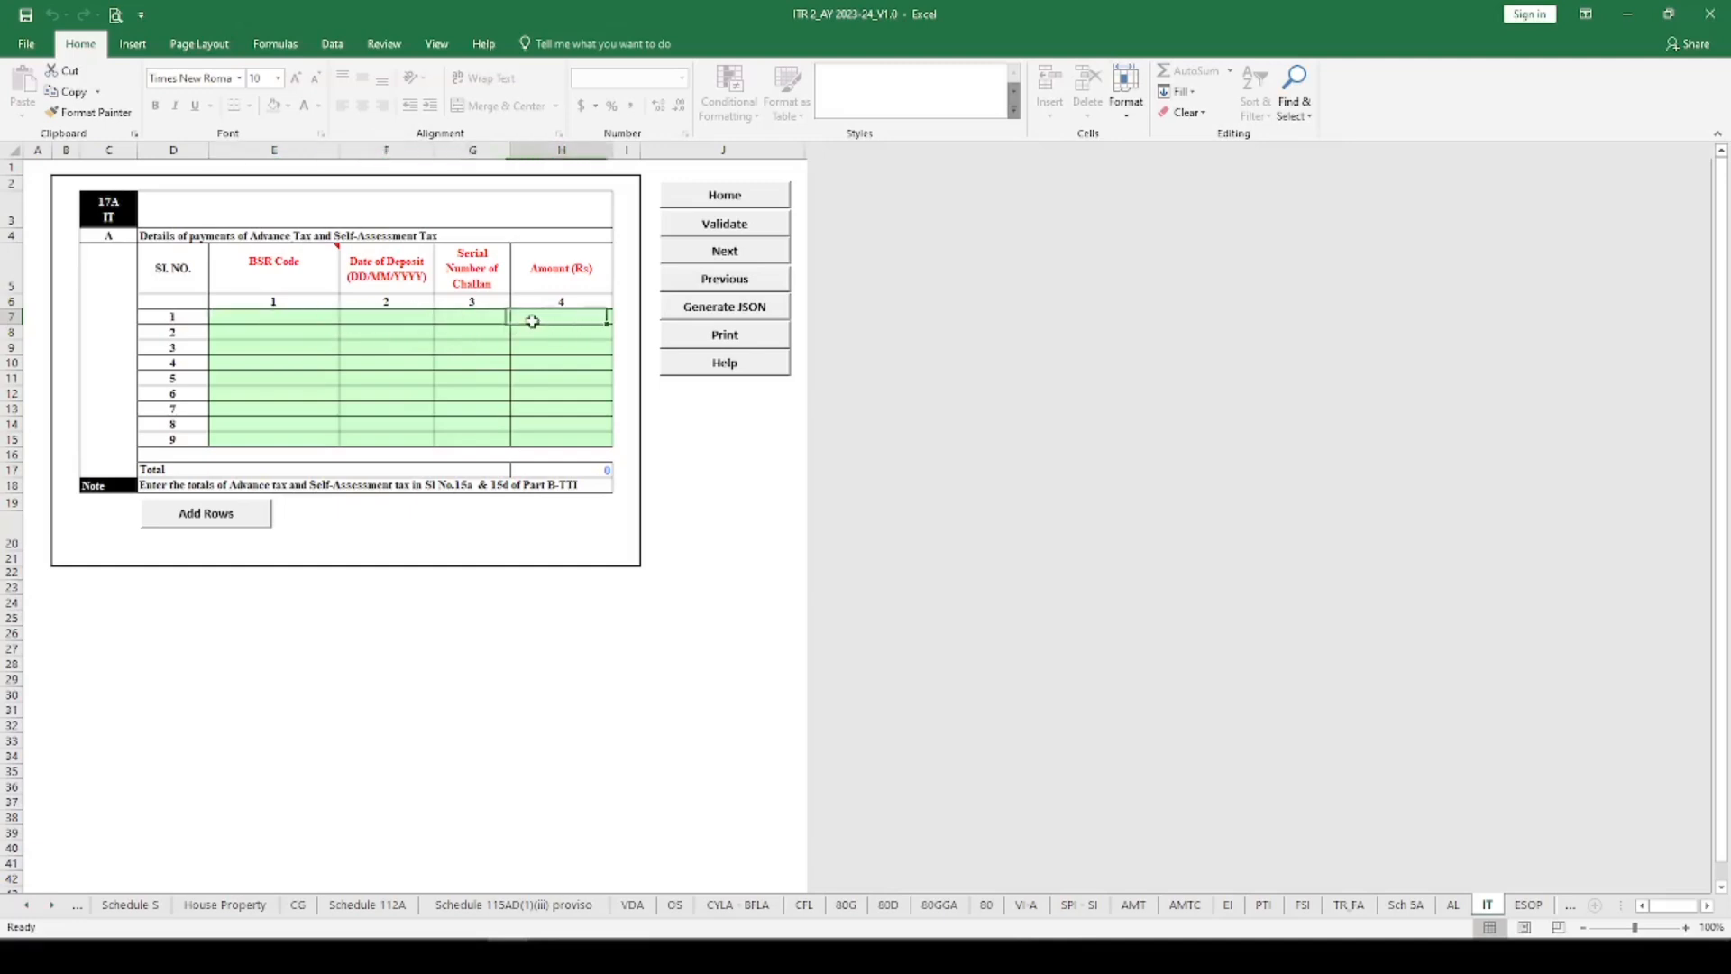
pyautogui.click(728, 227)
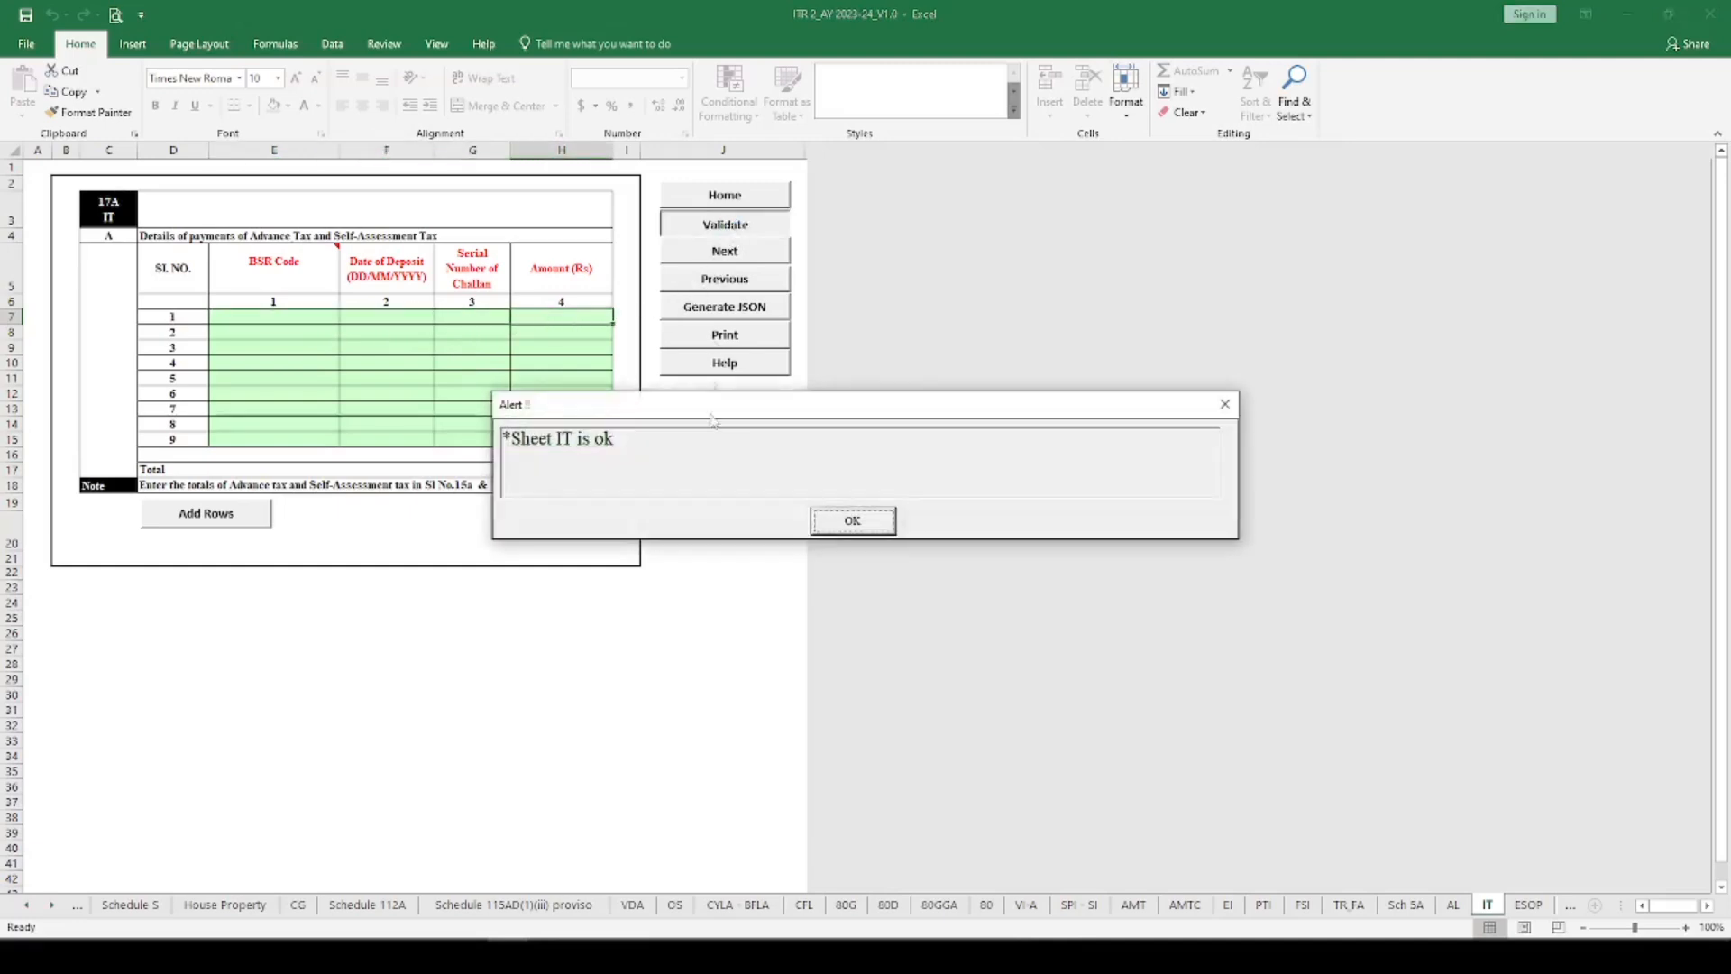
pyautogui.click(835, 521)
# Step: Open the ESOP schedule on deferred tax, validate the sheet and dismiss the alert
pyautogui.click(1529, 904)
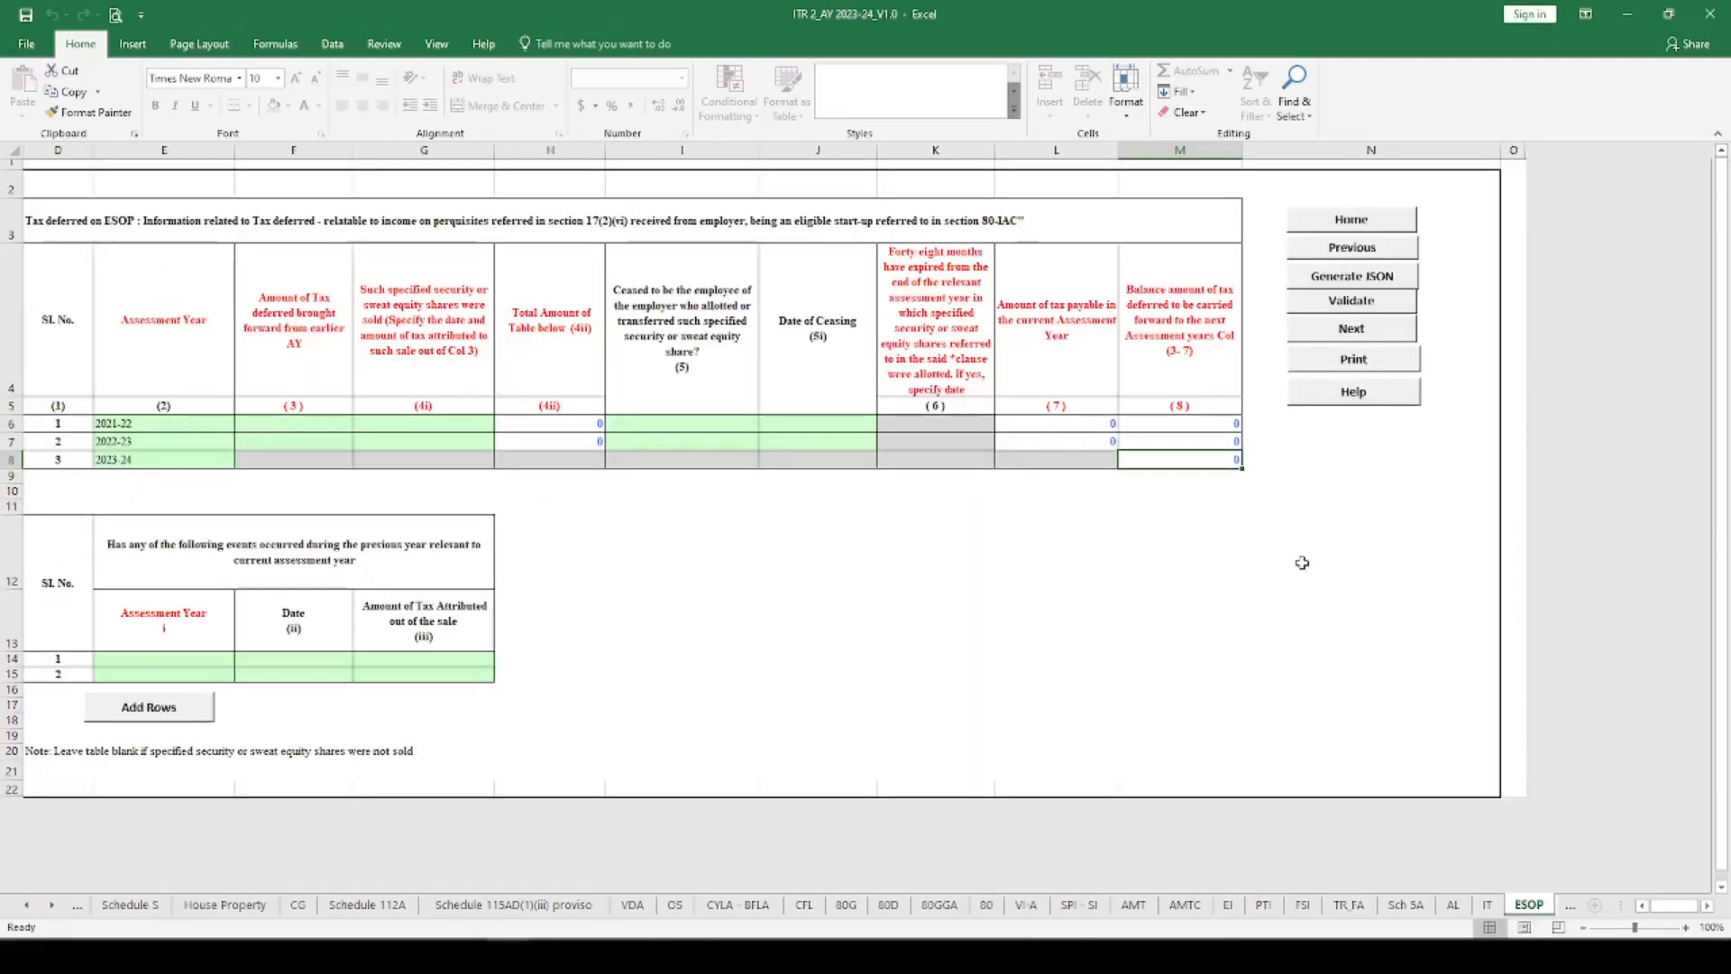
pyautogui.click(1348, 252)
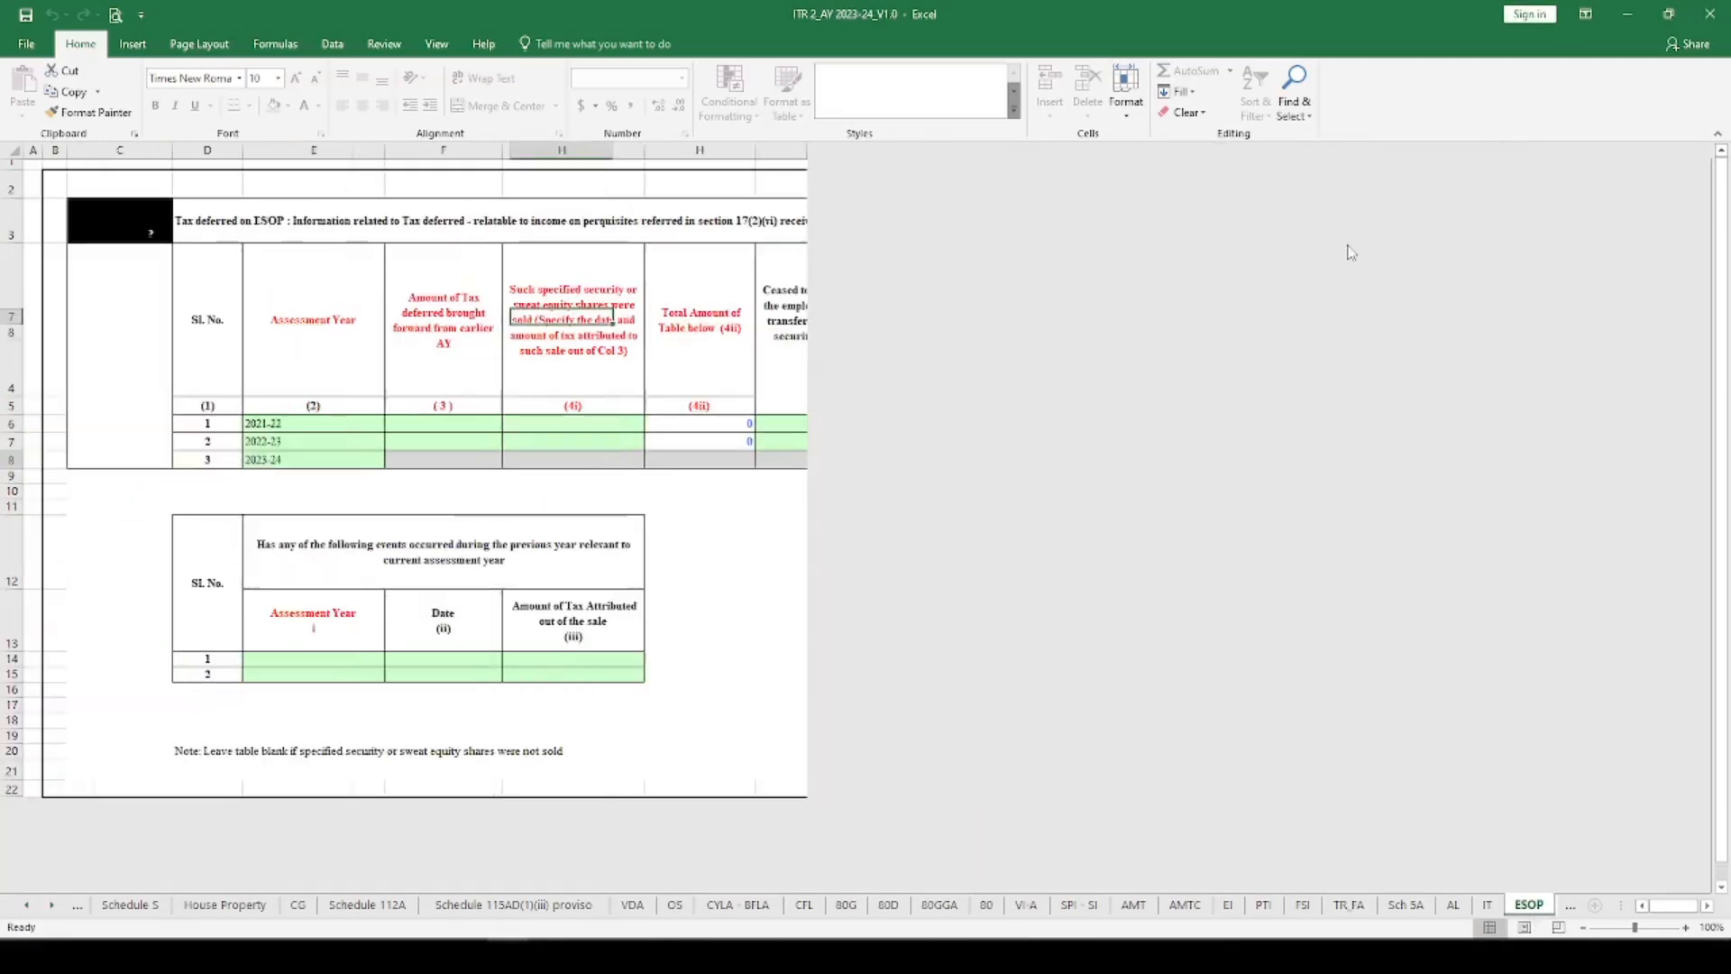
pyautogui.click(1532, 905)
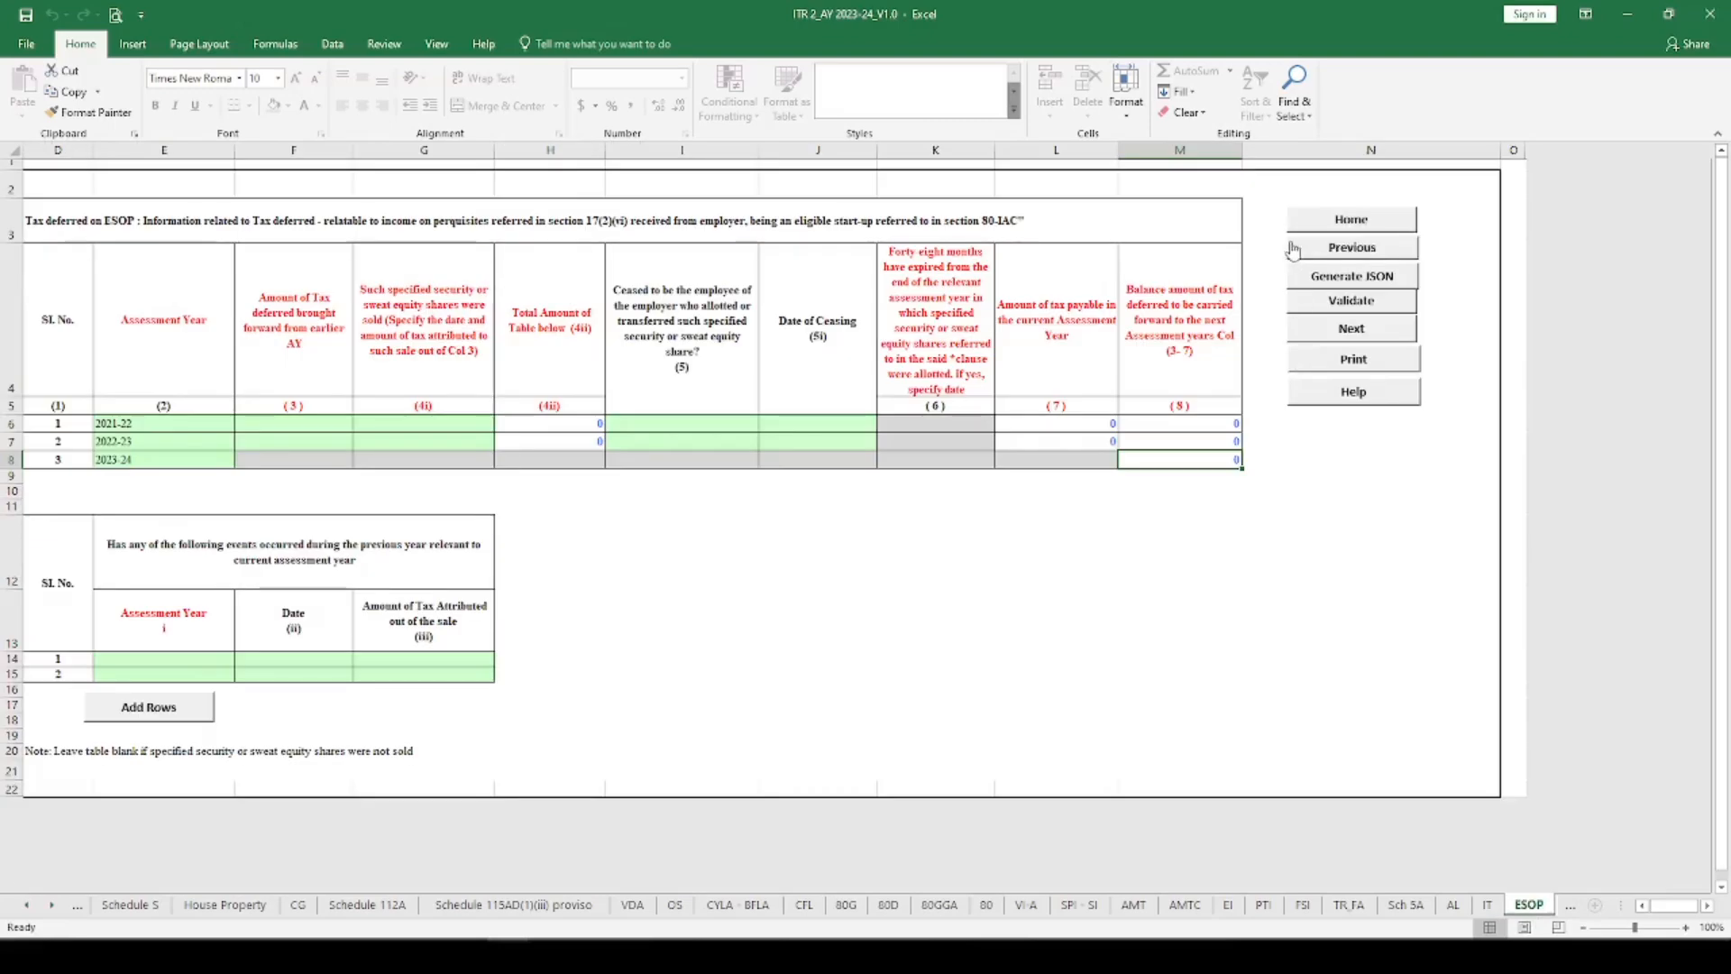
pyautogui.click(1352, 303)
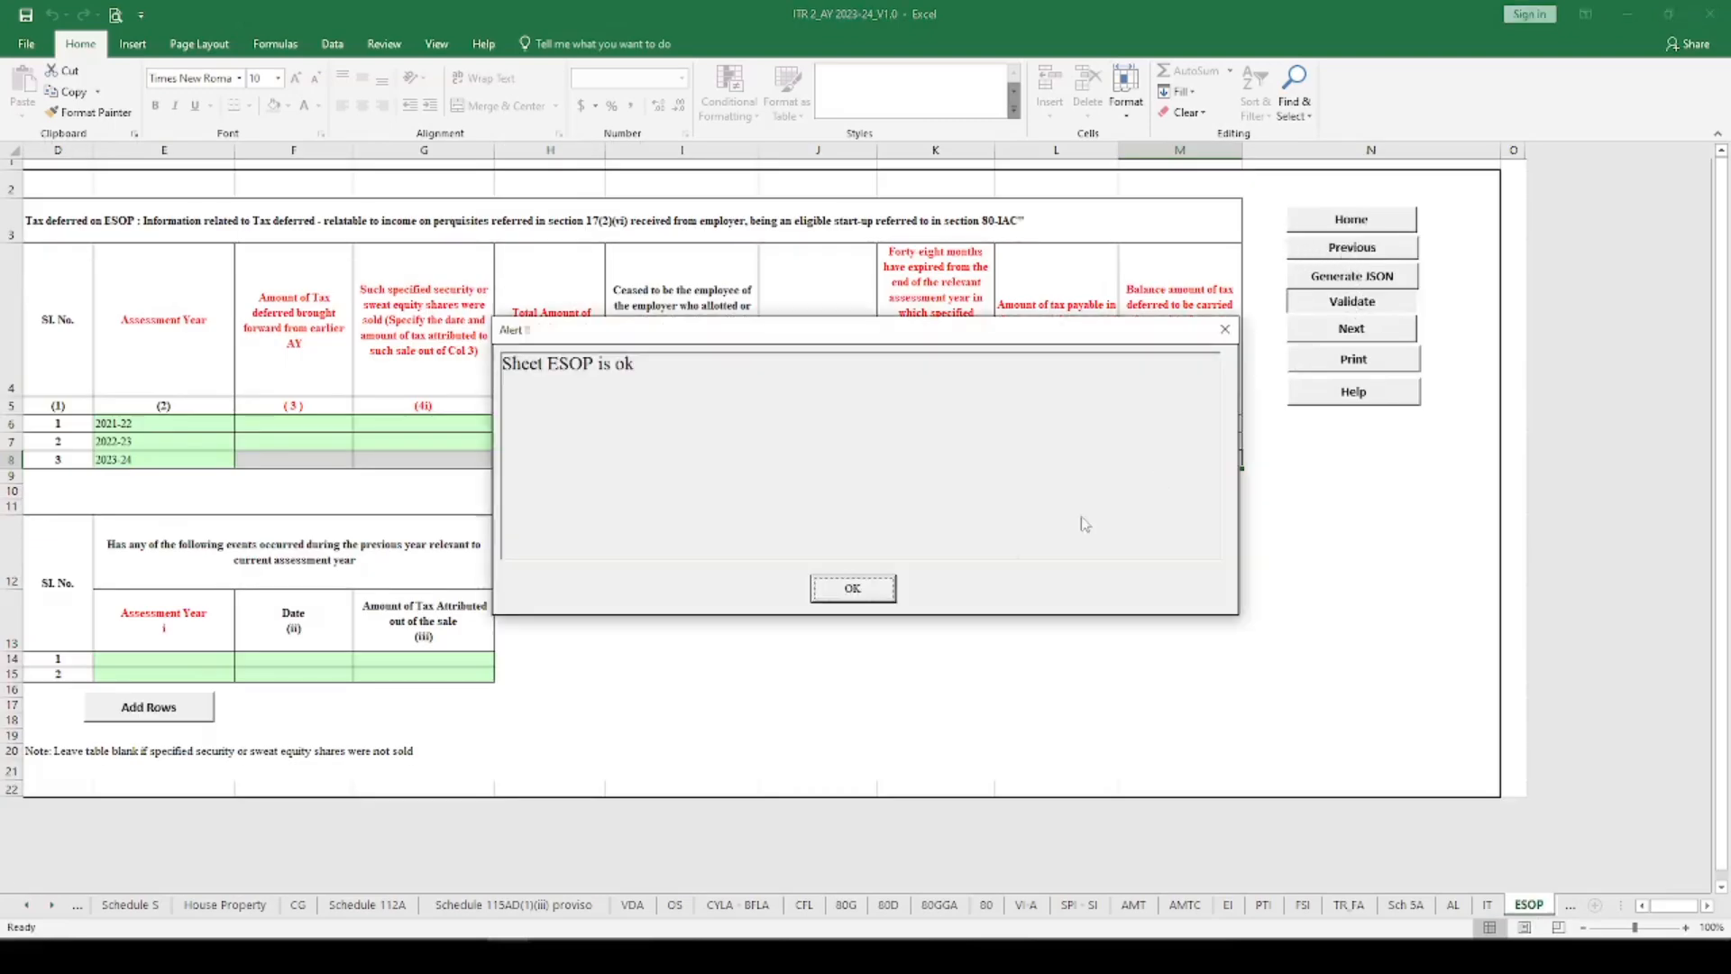
pyautogui.click(873, 592)
# Step: Open the TDS schedule, dismiss the TAN reminder and check the row 1 salary fields of table TDS 1
pyautogui.click(1572, 905)
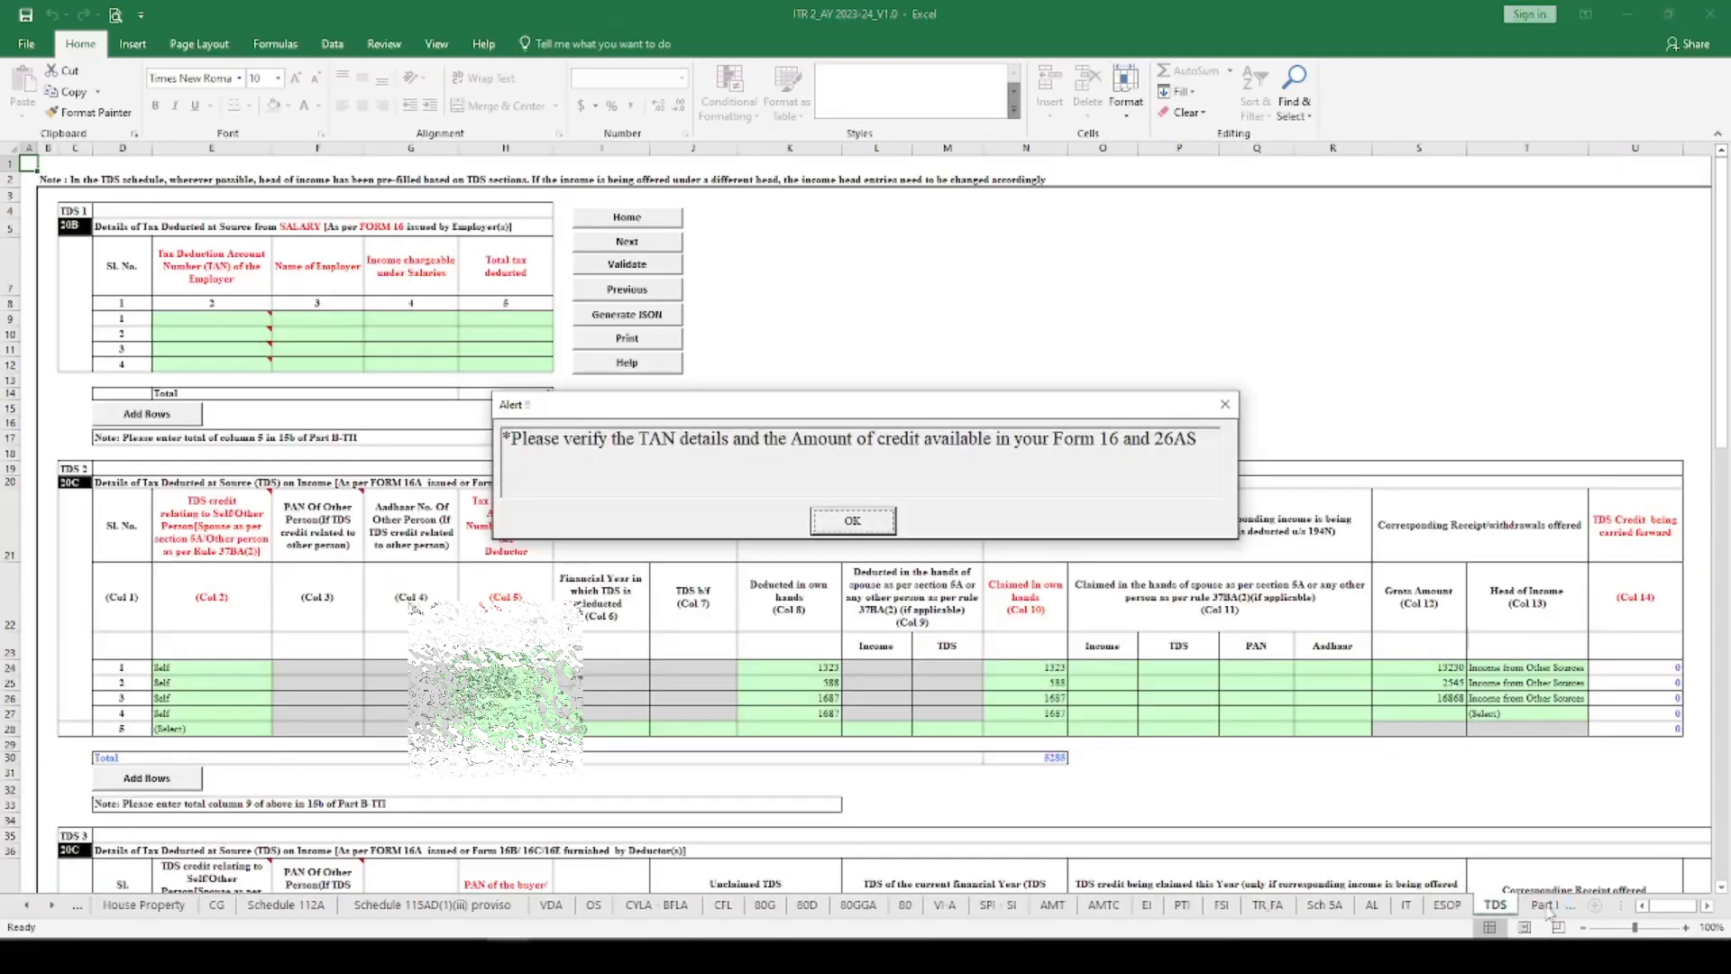
pyautogui.click(852, 519)
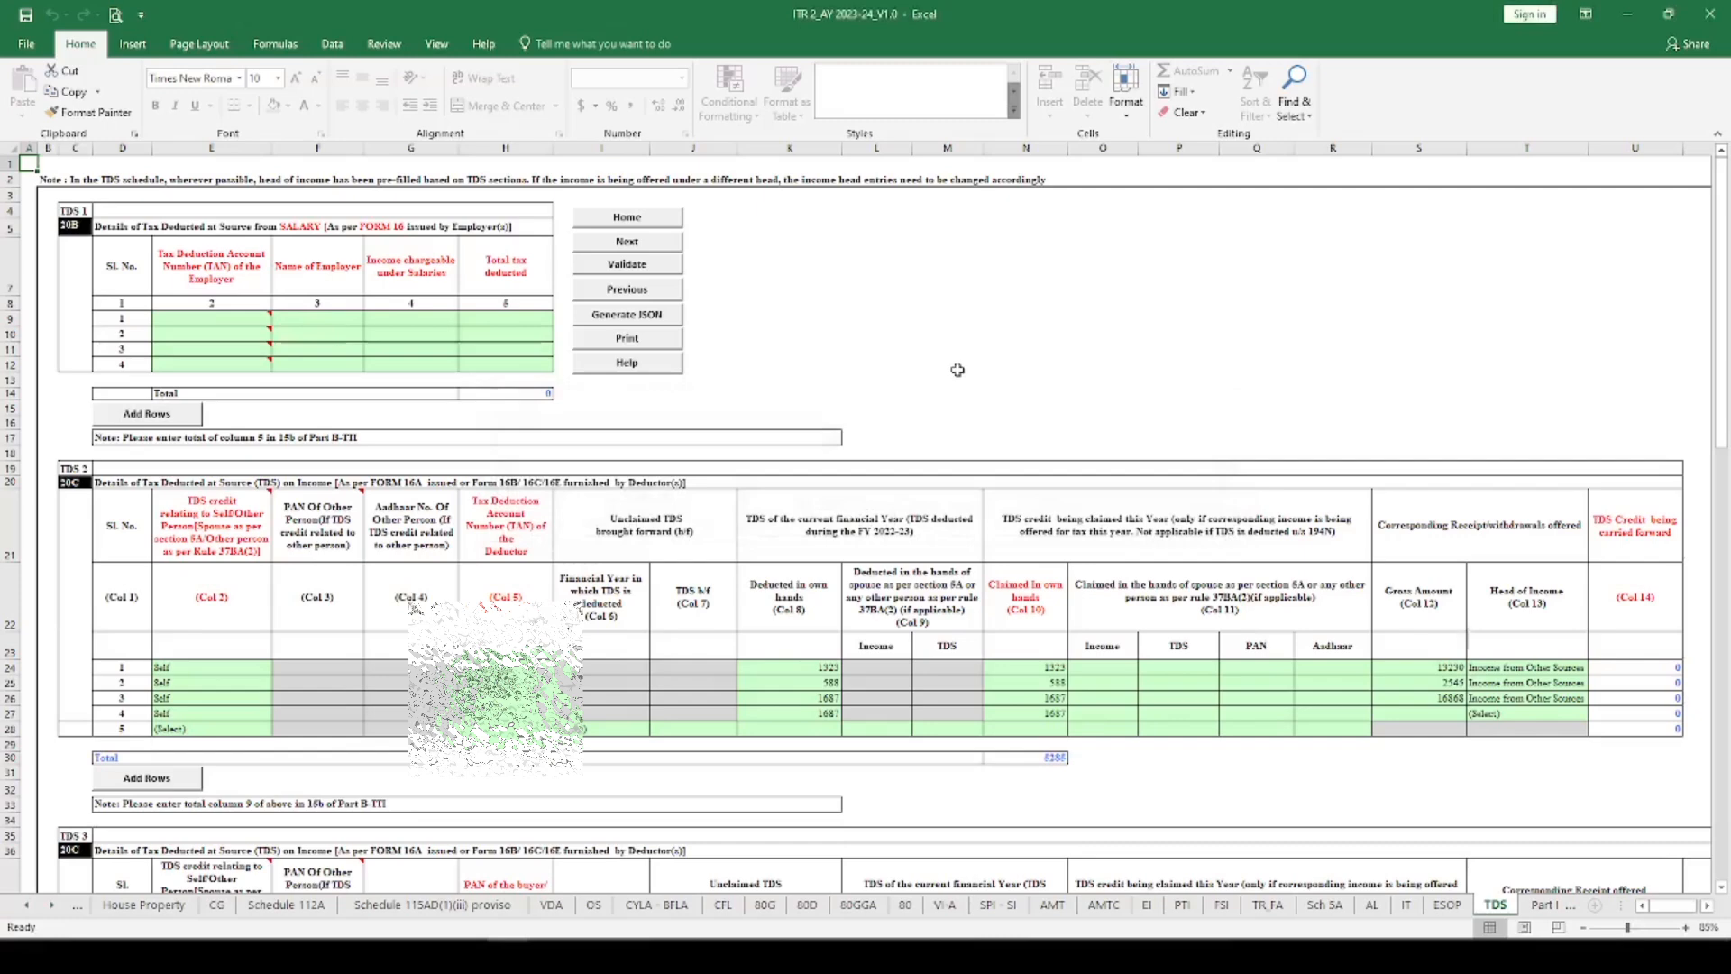
pyautogui.click(220, 229)
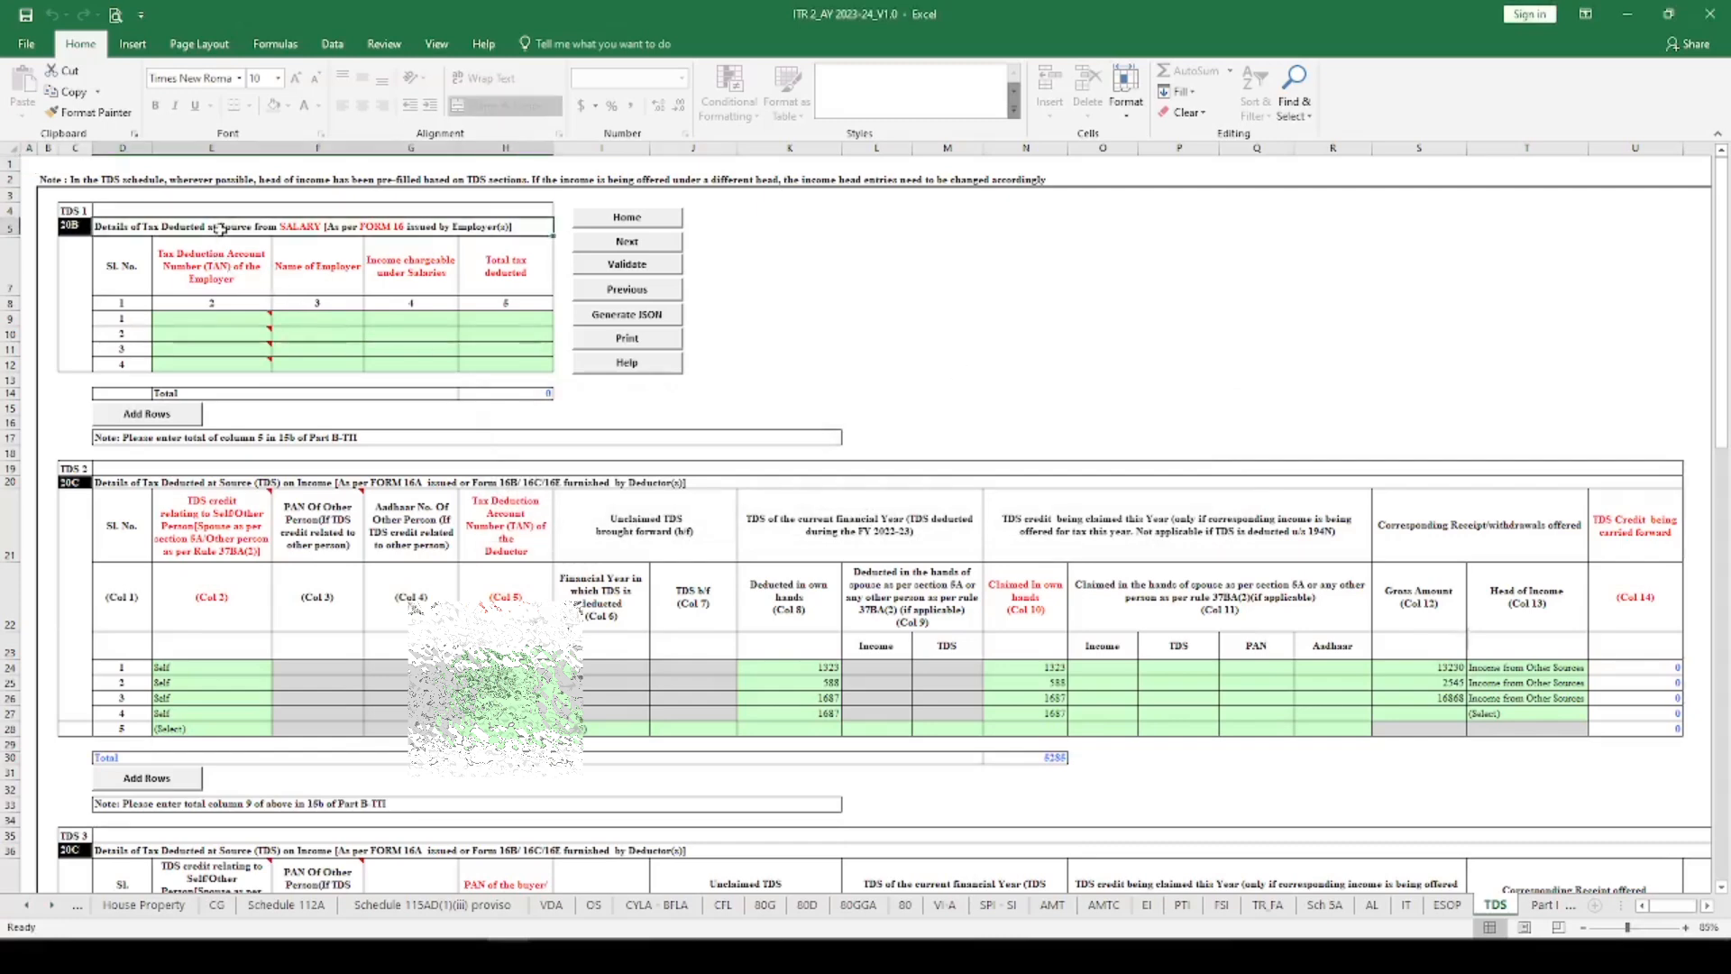
pyautogui.click(203, 318)
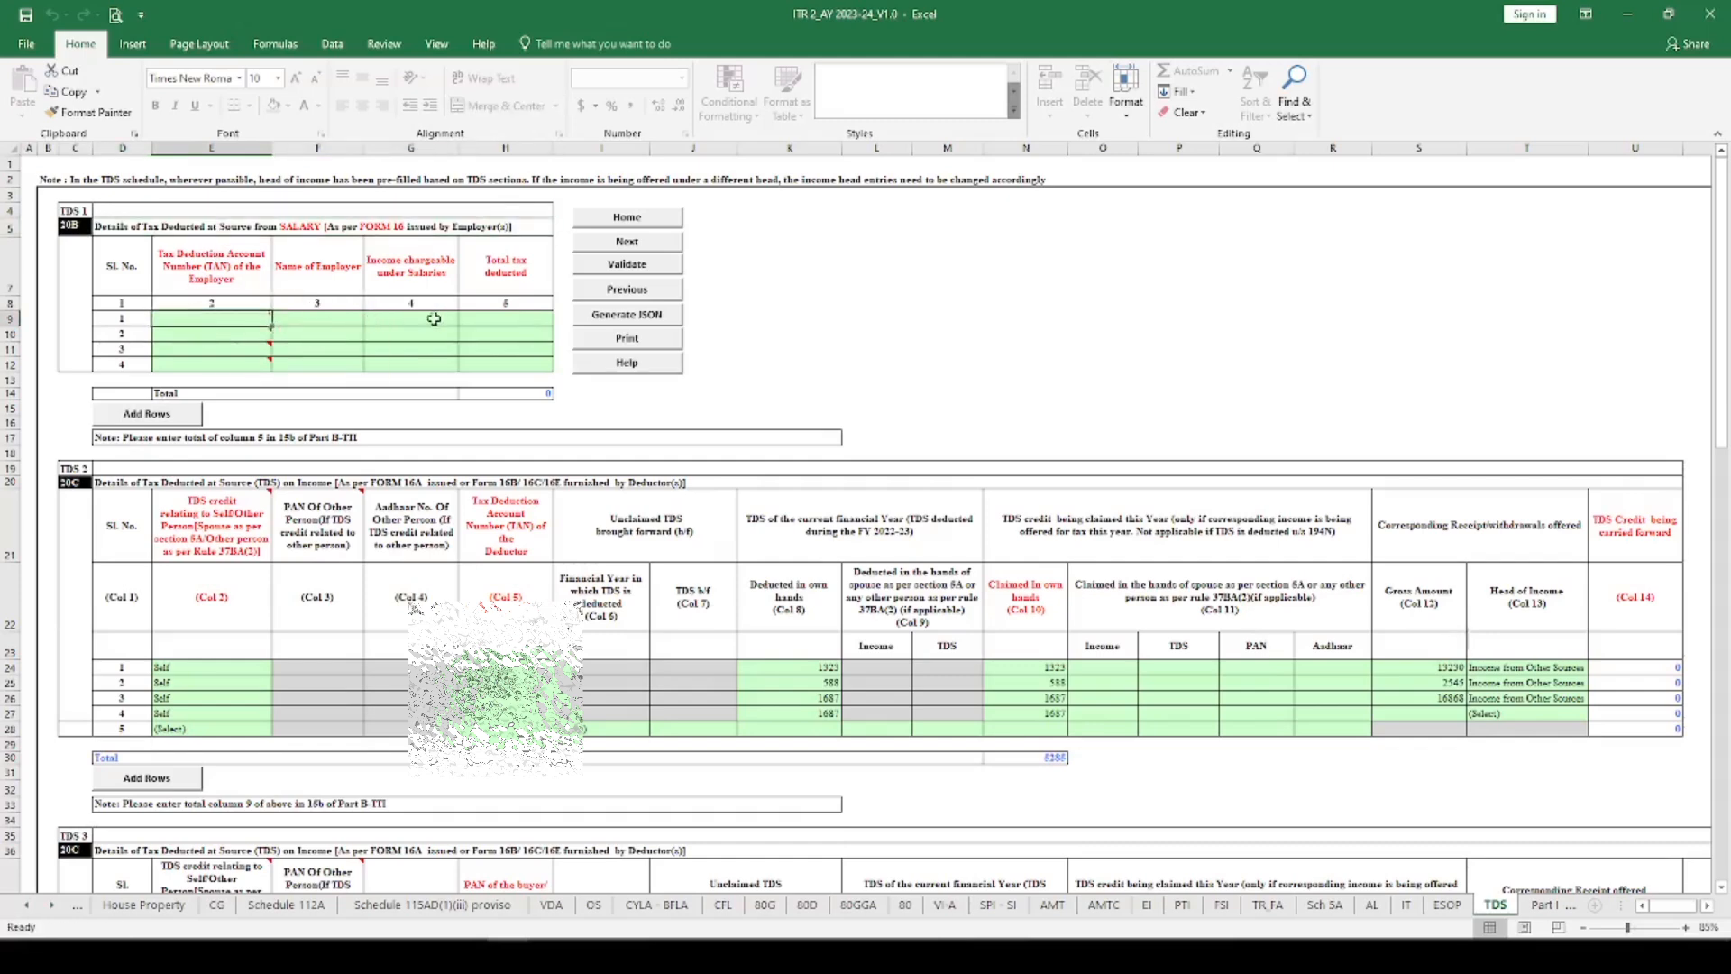
pyautogui.click(505, 321)
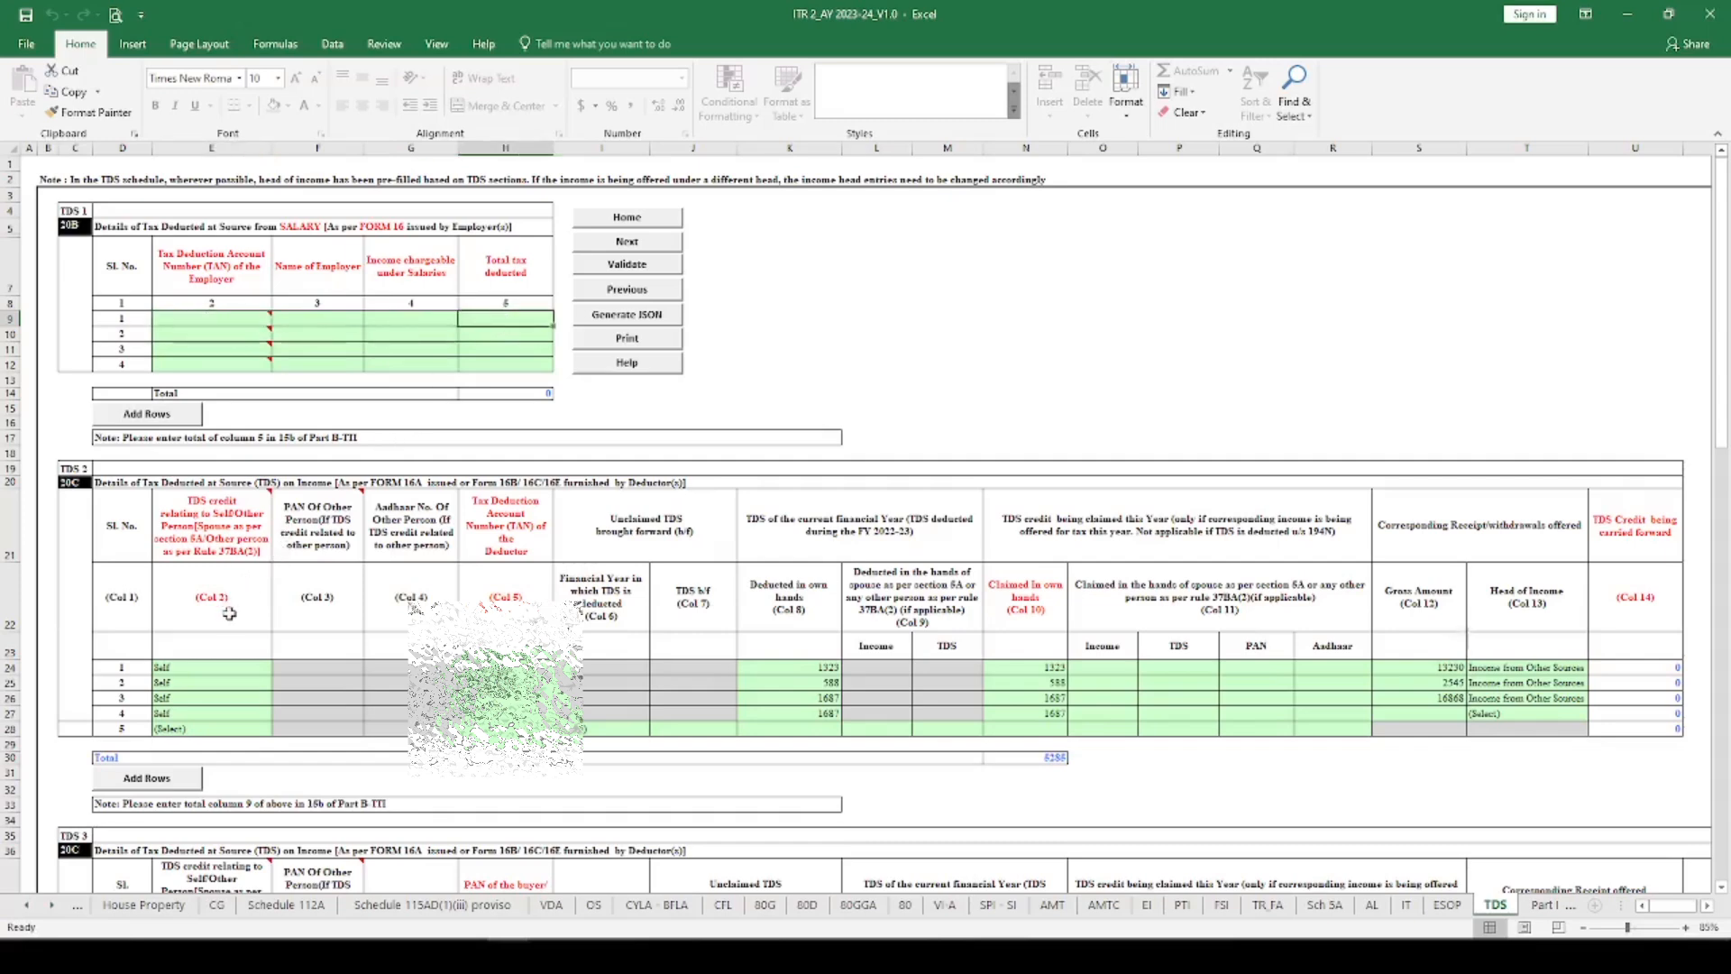
# Step: Clear the TDS credit selection in row 5 of table TDS 2 and validate the TDS sheet
pyautogui.click(213, 731)
pyautogui.press('Delete')
pyautogui.click(578, 729)
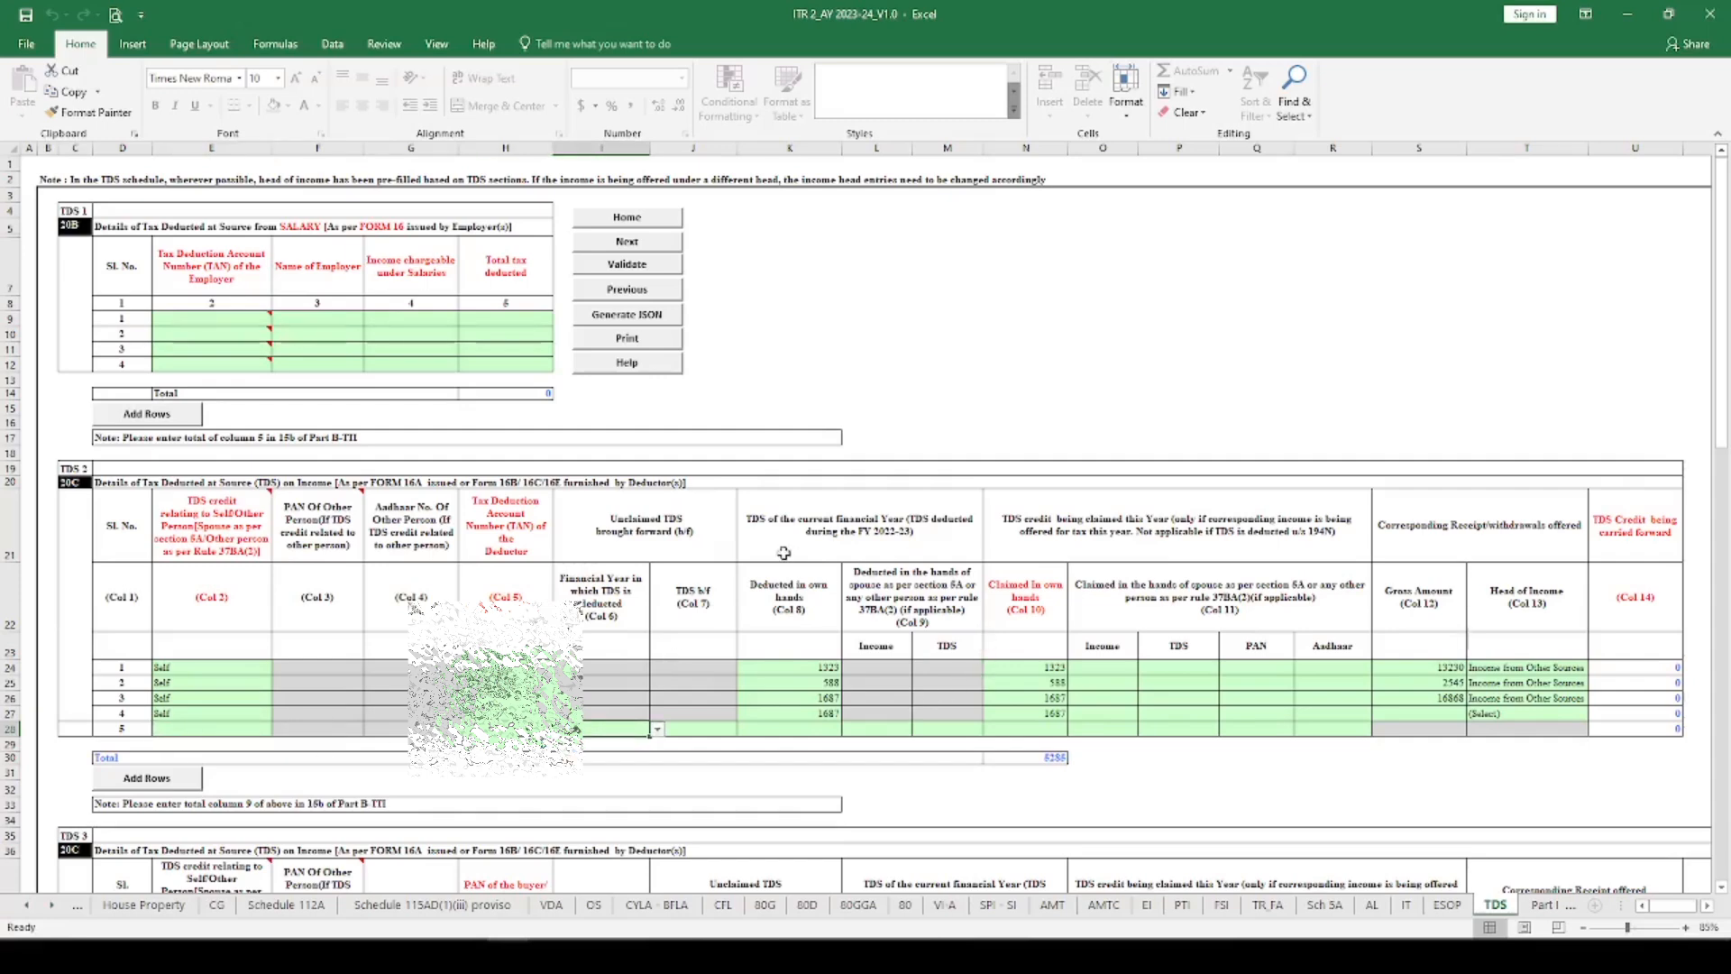
pyautogui.scroll(-7, 721, 724)
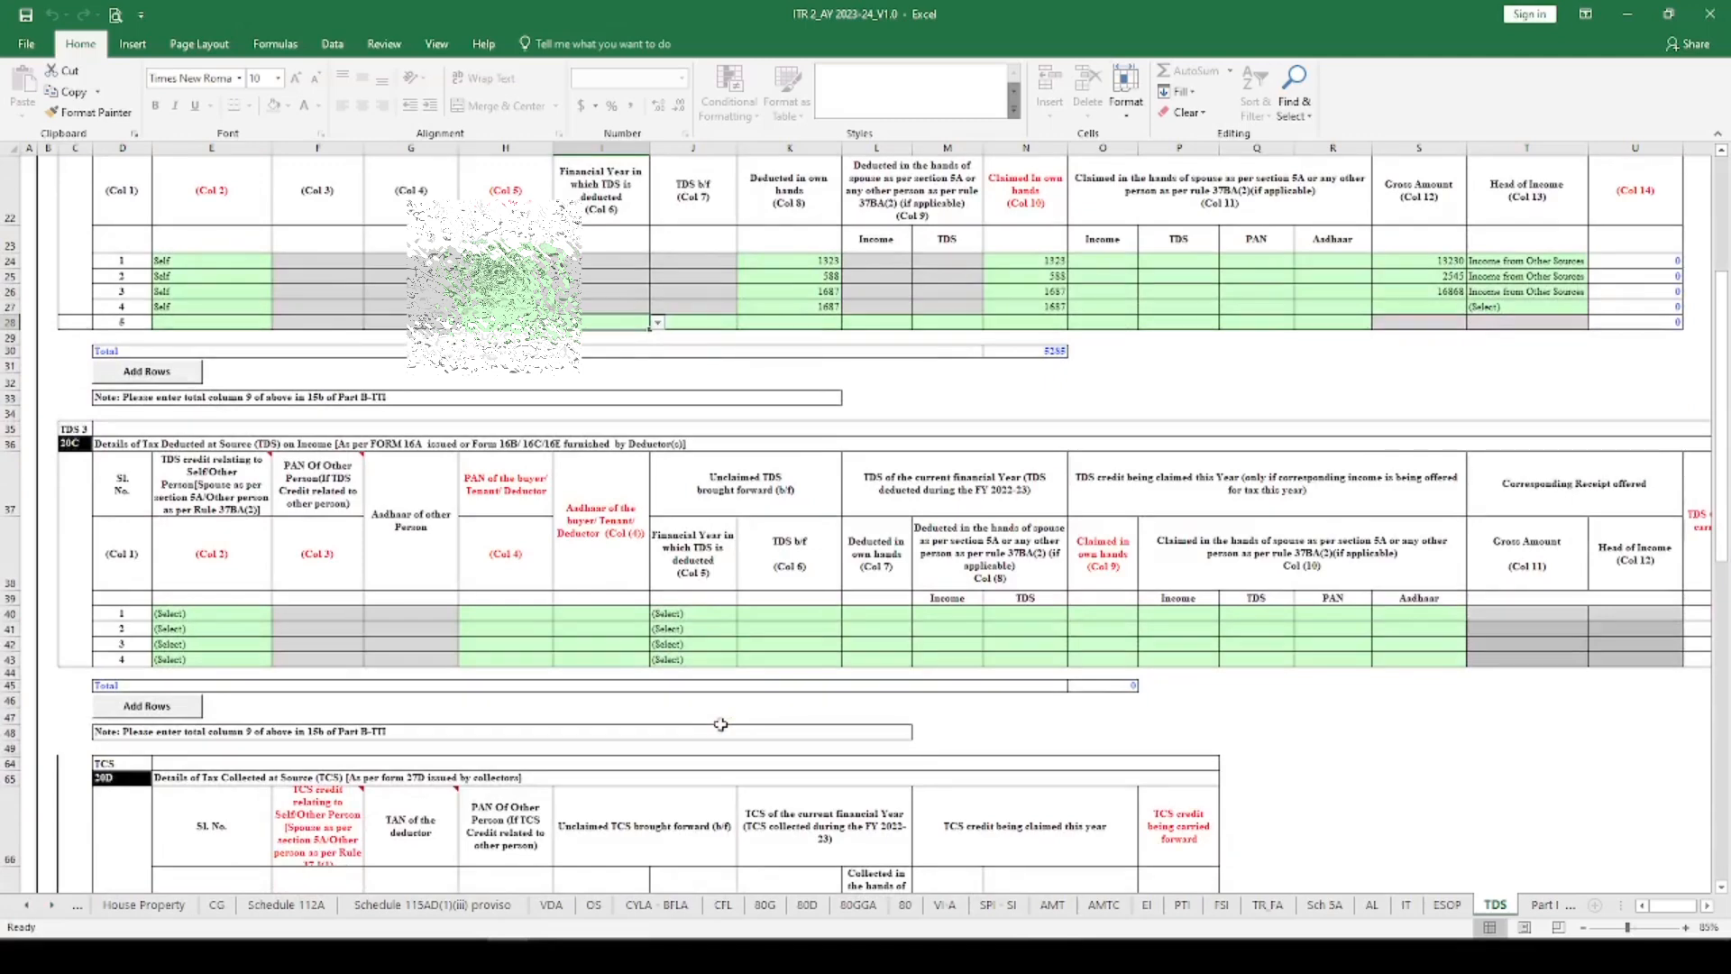
pyautogui.scroll(-3, 721, 724)
pyautogui.scroll(10, 1018, 509)
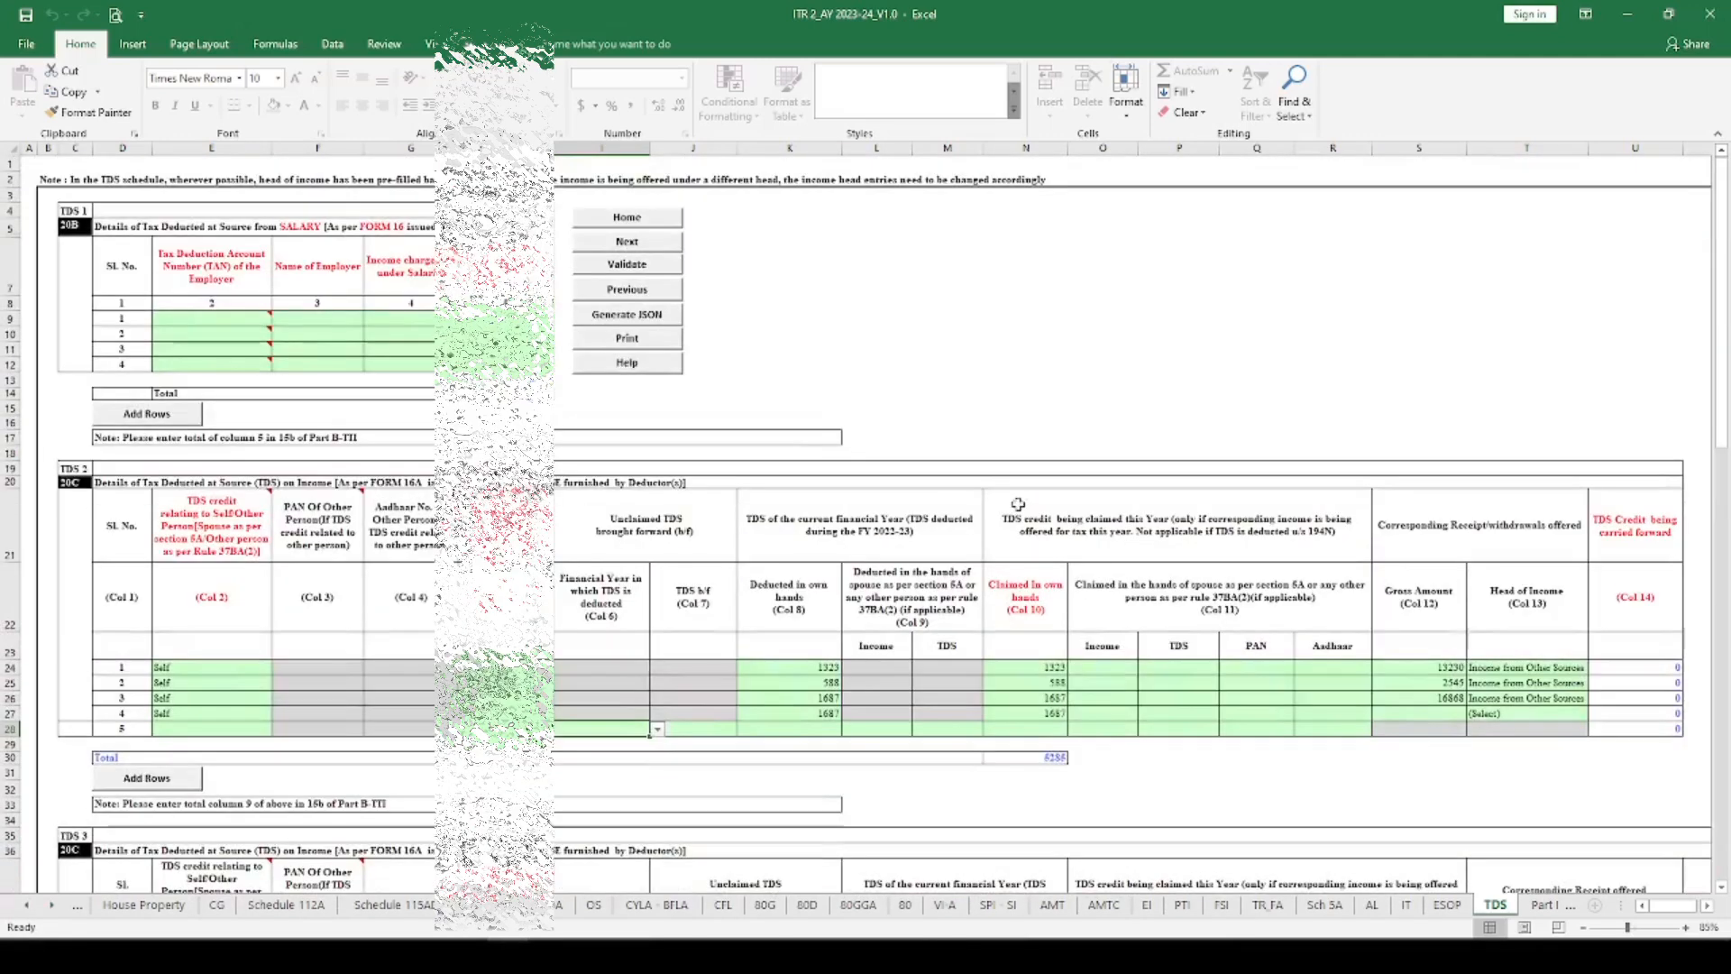
pyautogui.click(655, 267)
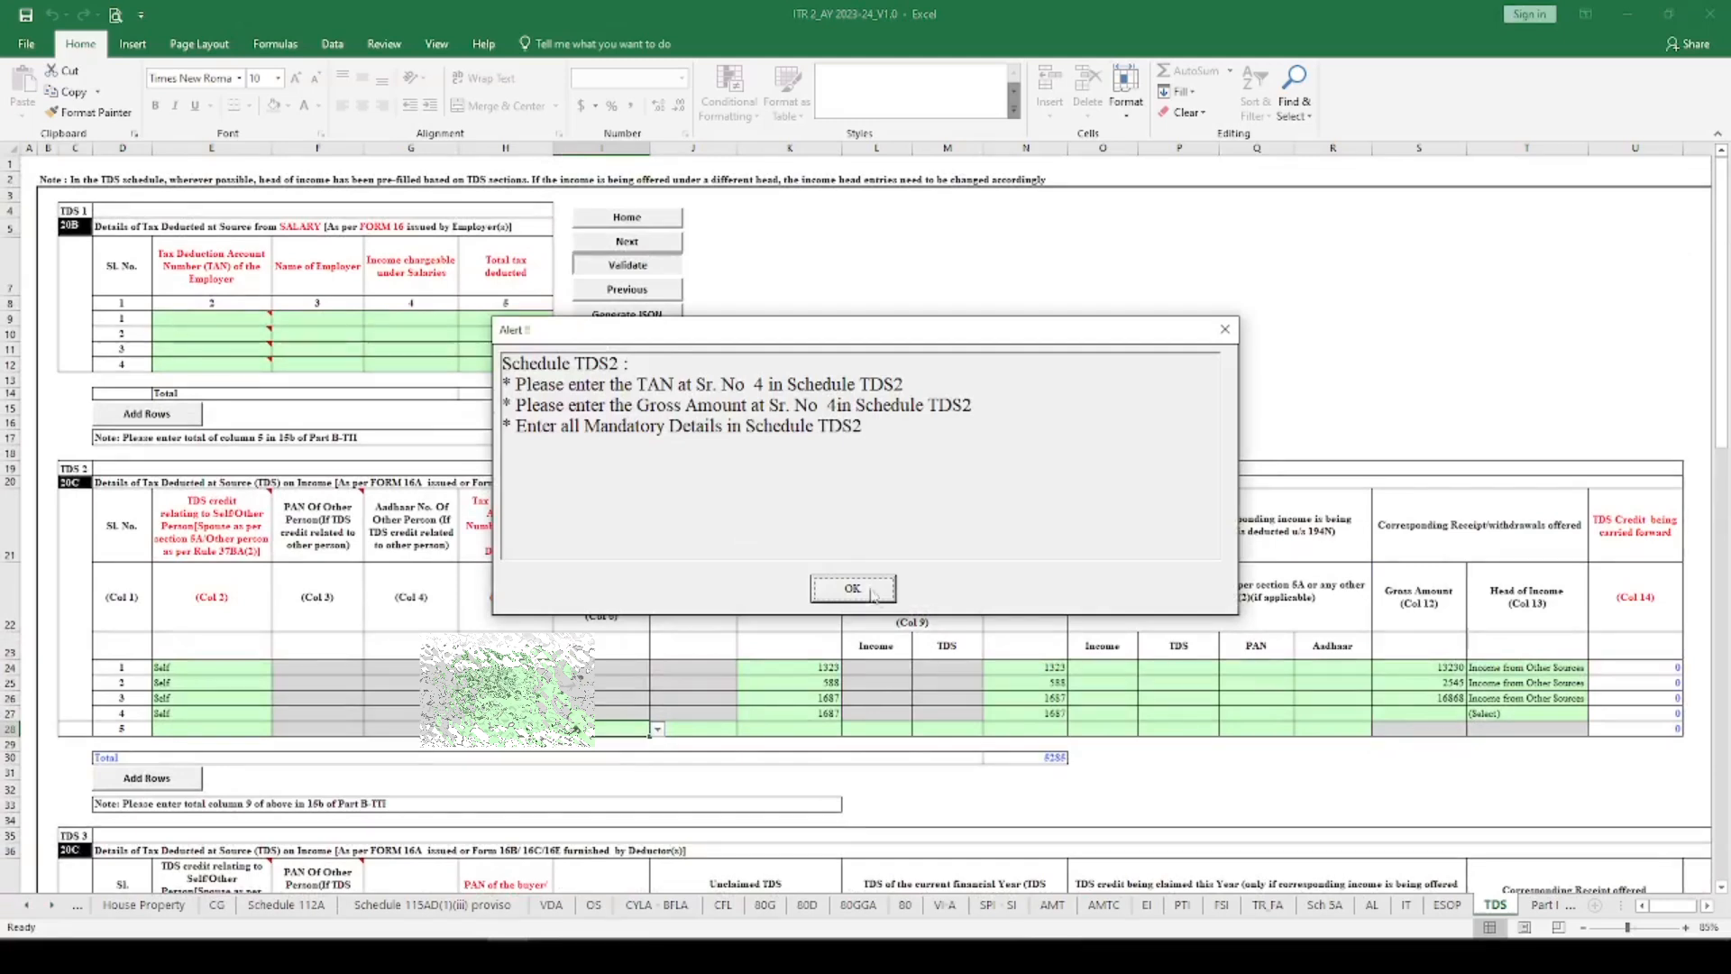
pyautogui.click(839, 595)
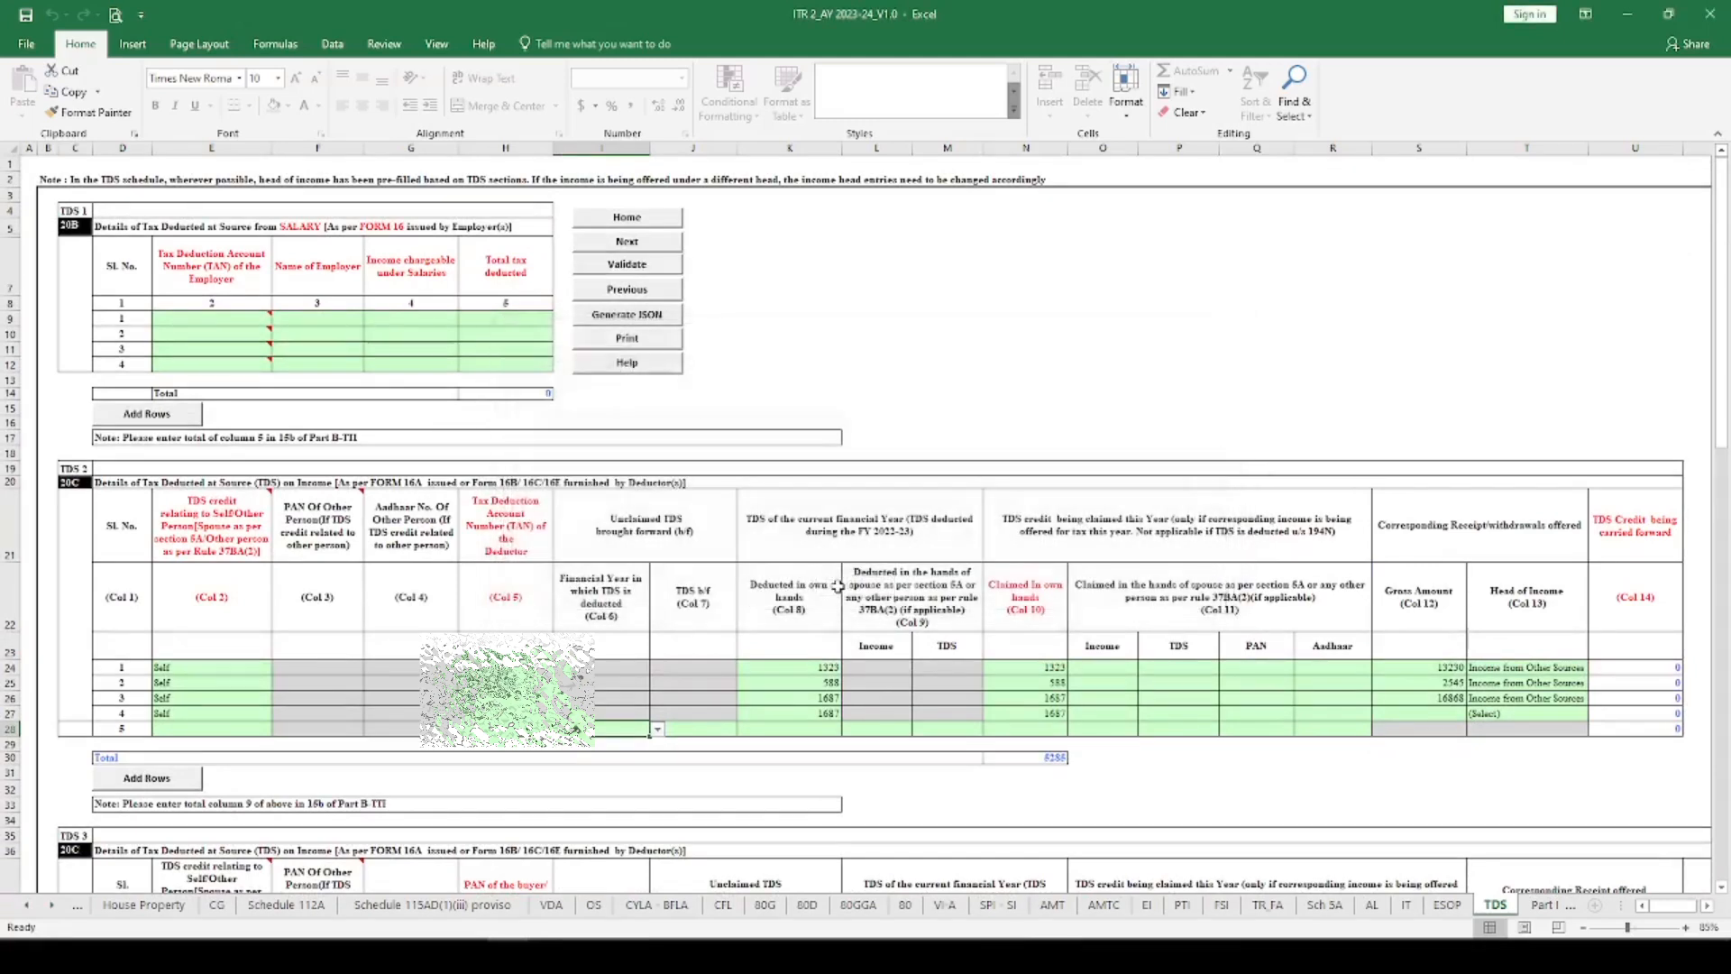
# Step: Complete row 4 of TDS 2 with the deductor's TAN, gross amount 16868 and head Income from Other Sources, and revalidate the sheet
pyautogui.click(495, 716)
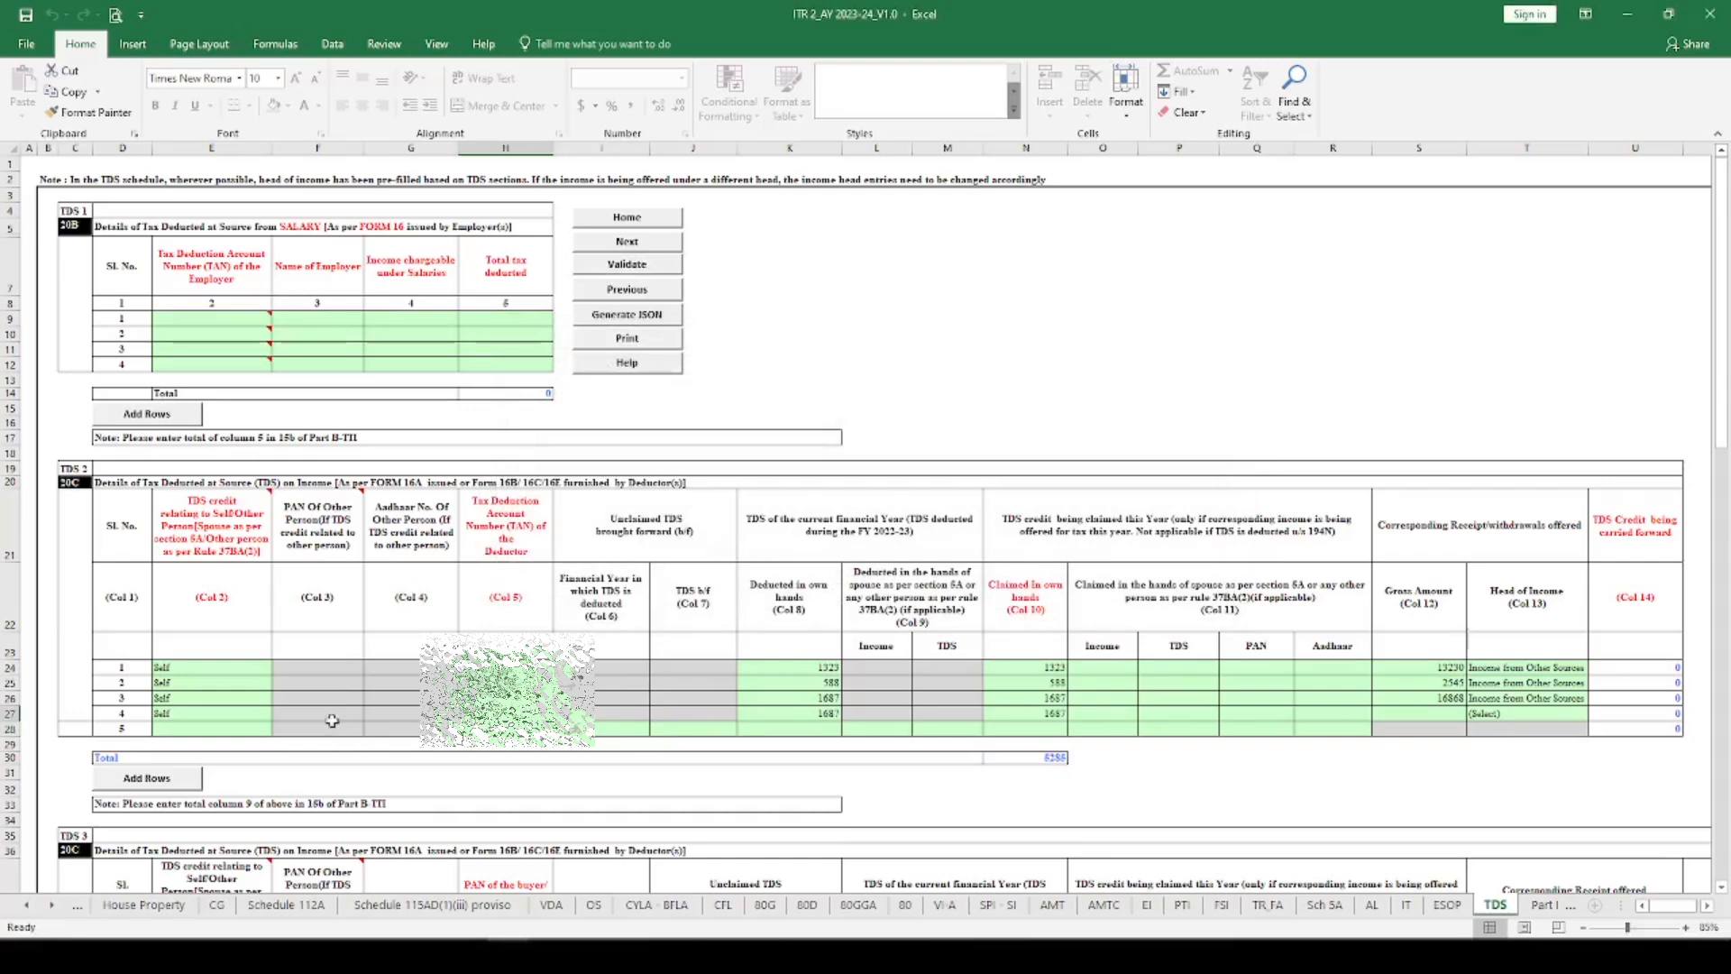
pyautogui.click(216, 713)
pyautogui.click(505, 714)
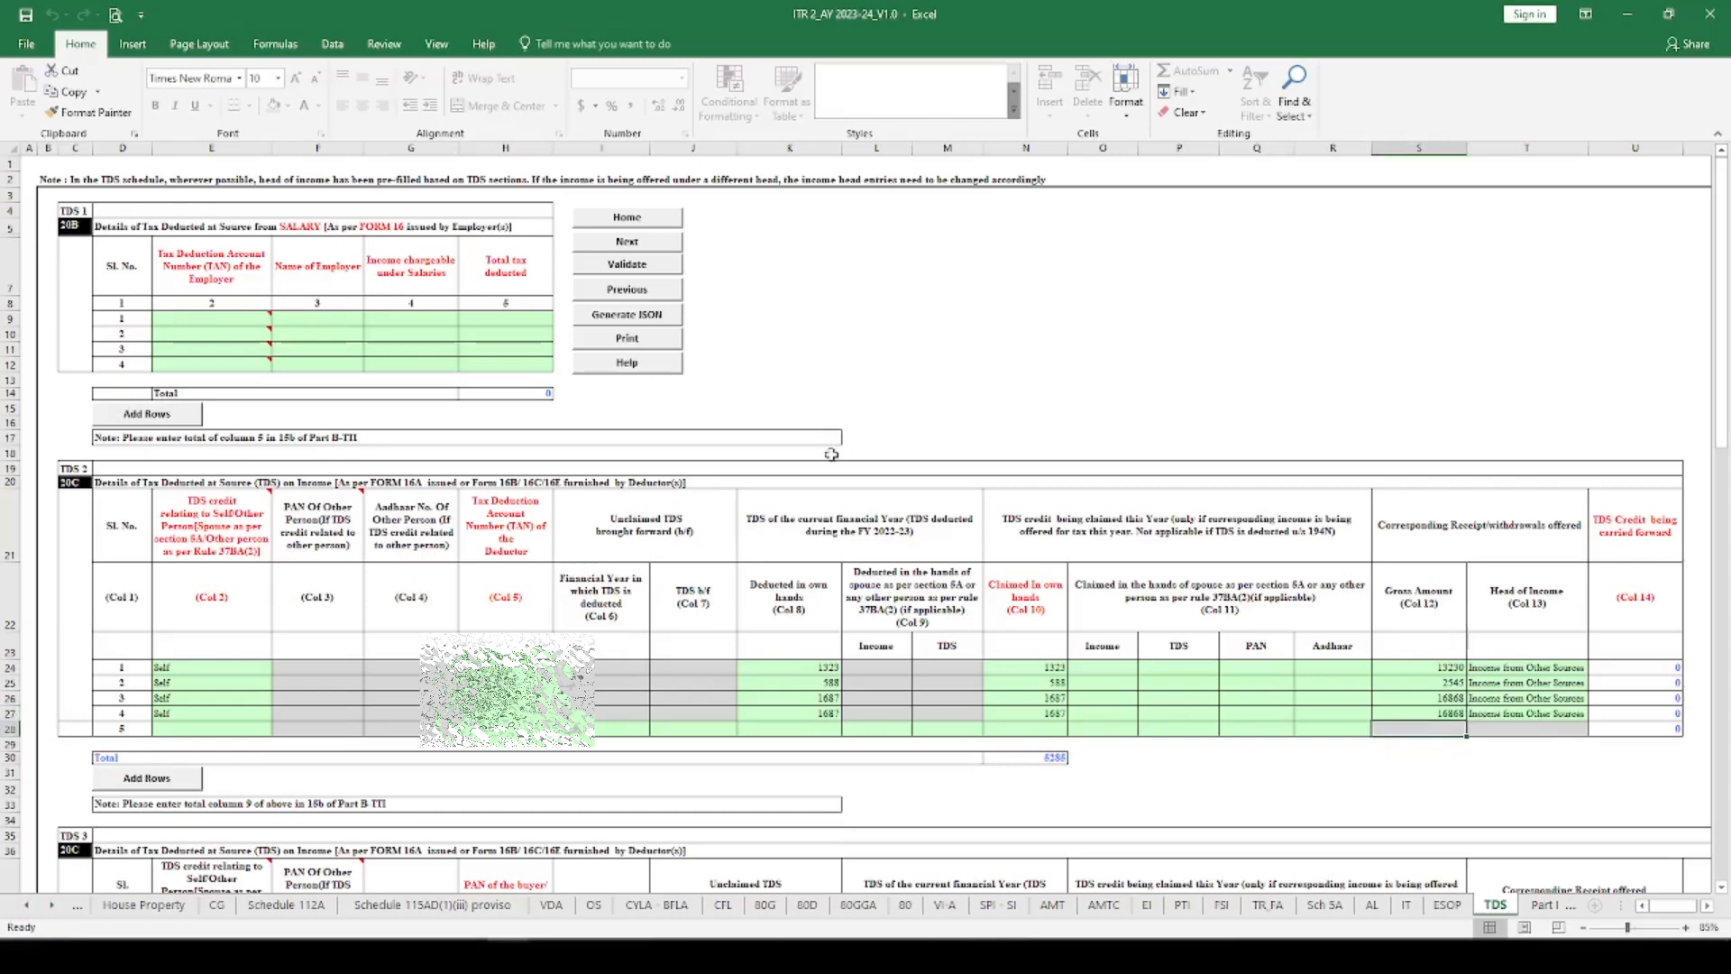
pyautogui.click(640, 263)
pyautogui.press('Return')
# Step: Open the Part B - TI TTI sheet, validate it and dismiss the alert
pyautogui.click(1542, 905)
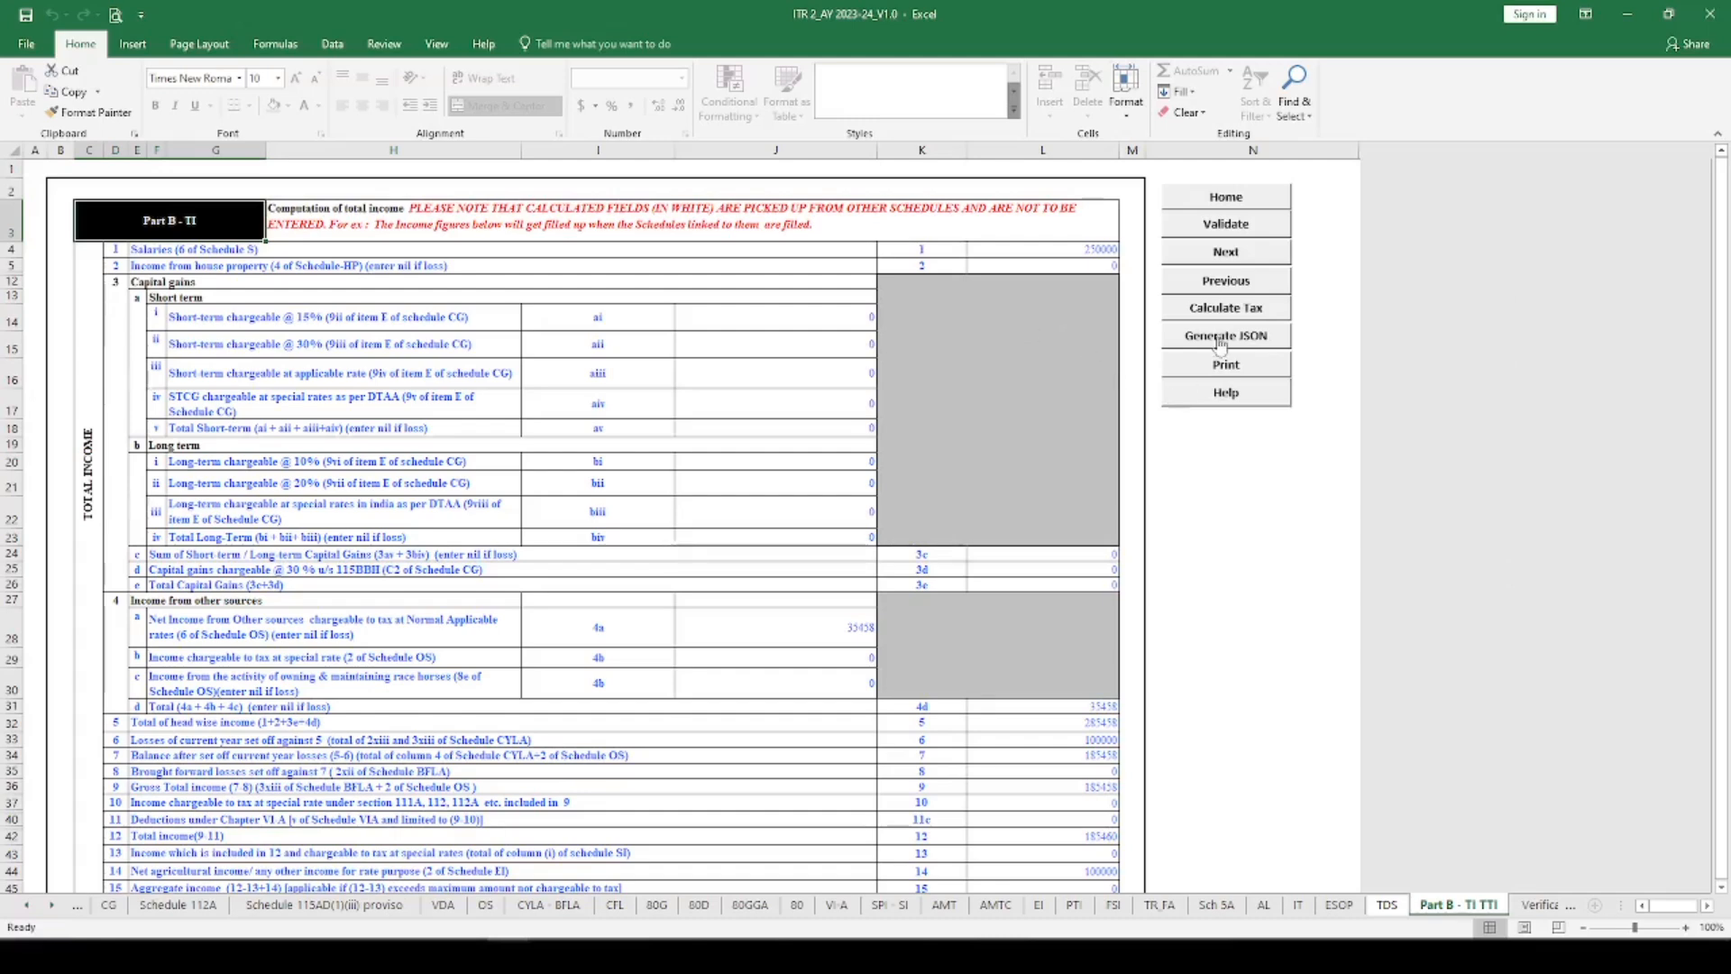
pyautogui.click(1228, 225)
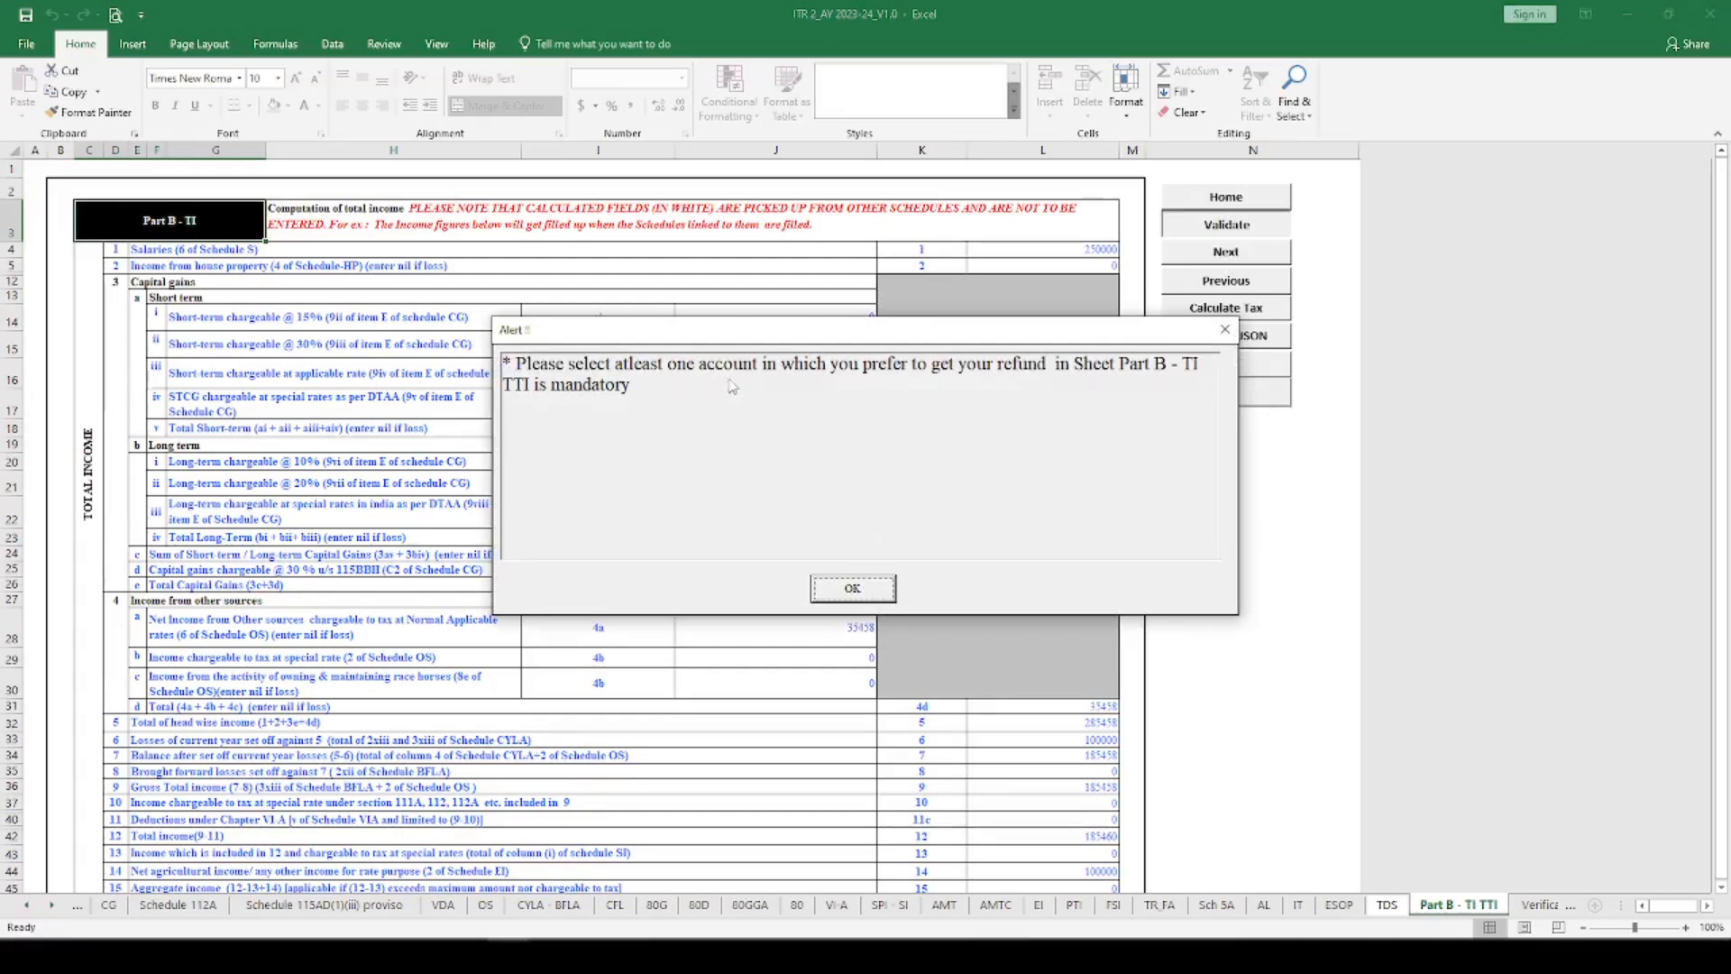
pyautogui.click(853, 589)
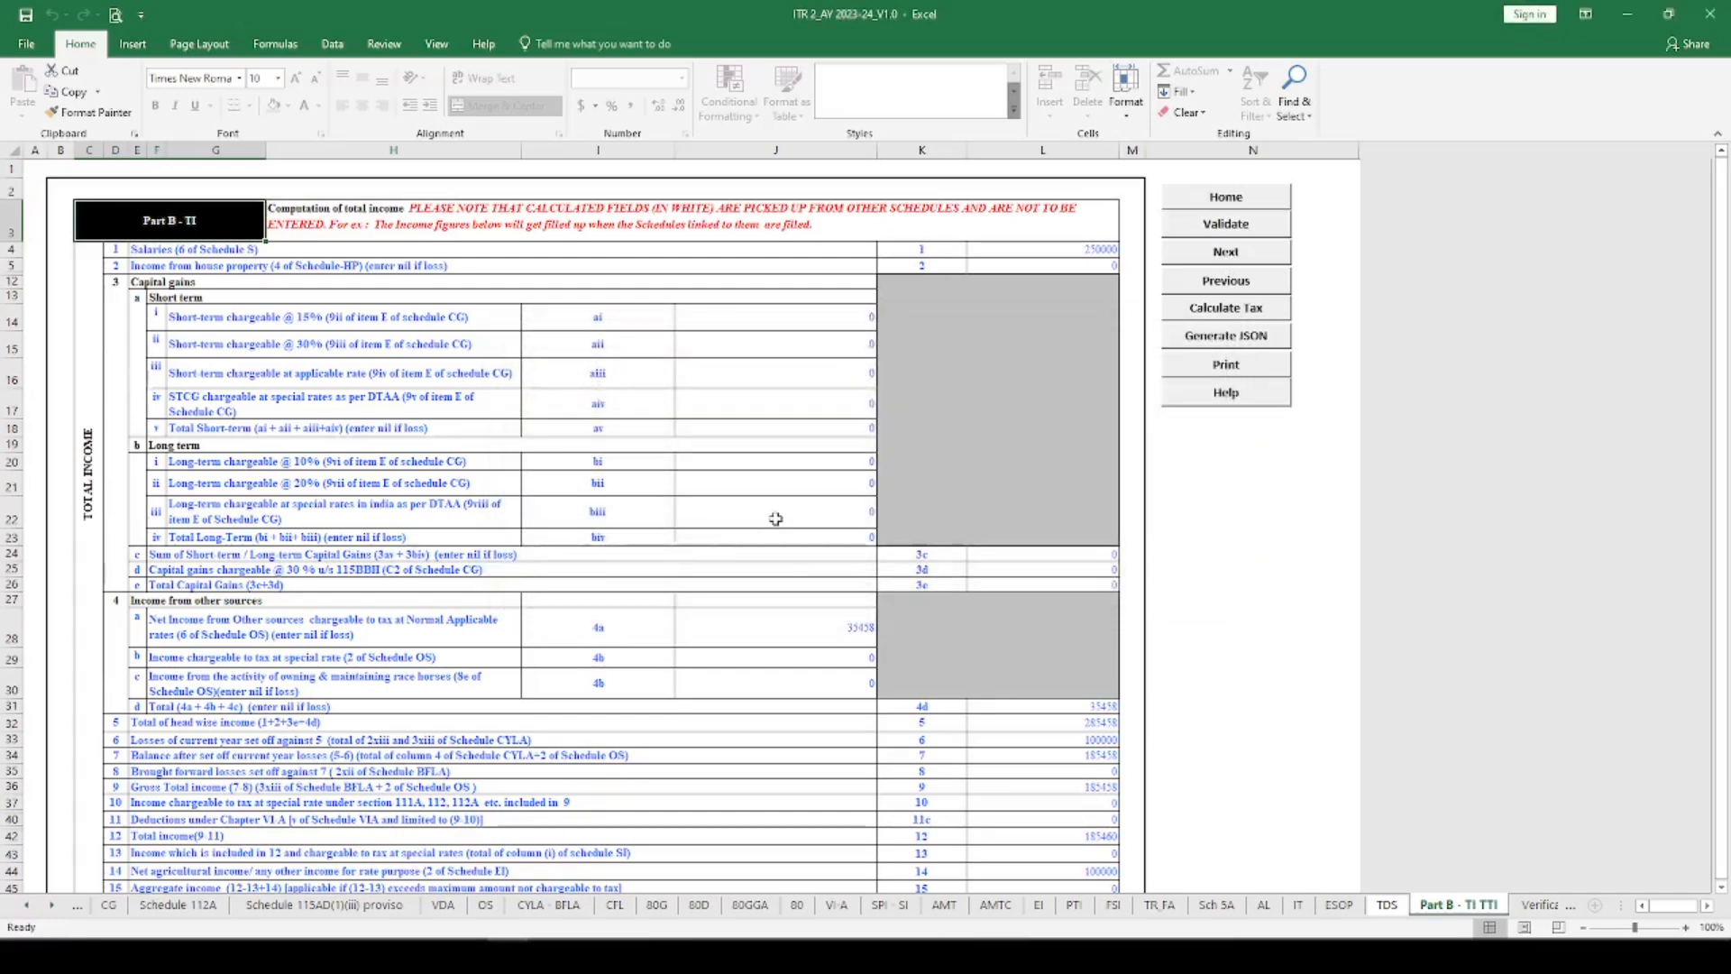
# Step: Mark the first bank account as the preferred account for the refund credit and revalidate Part B - TI TTI
pyautogui.scroll(-10, 773, 515)
pyautogui.scroll(-15, 776, 516)
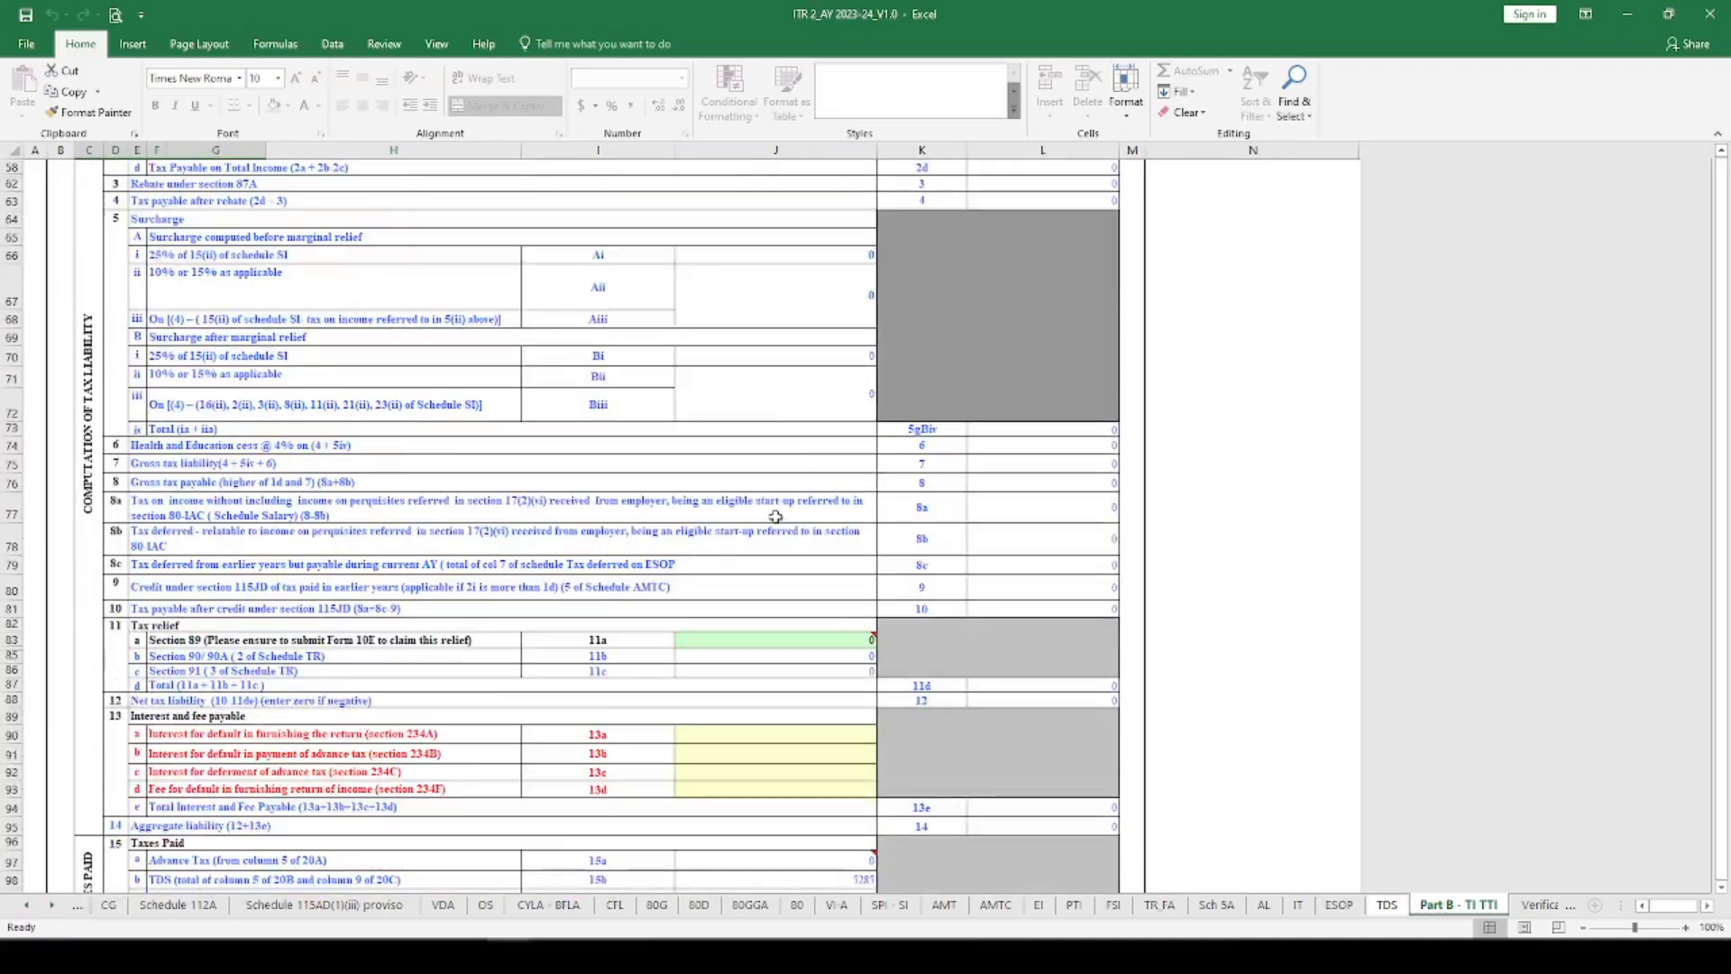
pyautogui.scroll(-2, 775, 516)
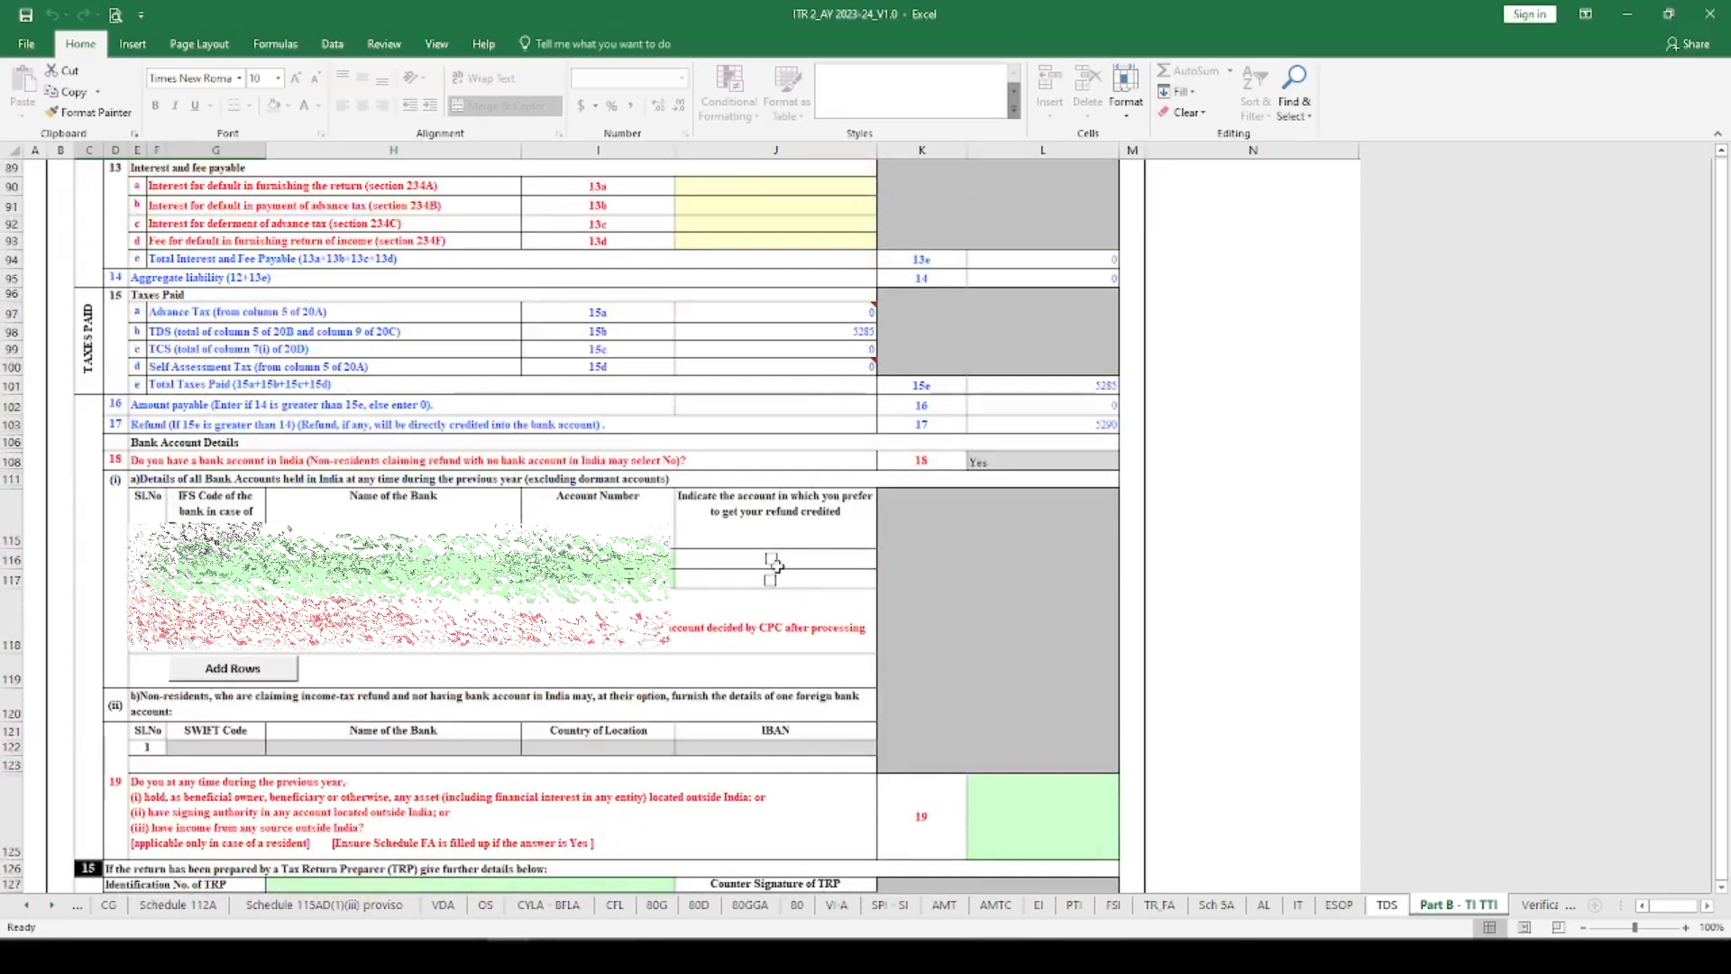
pyautogui.click(771, 560)
pyautogui.scroll(20, 1082, 360)
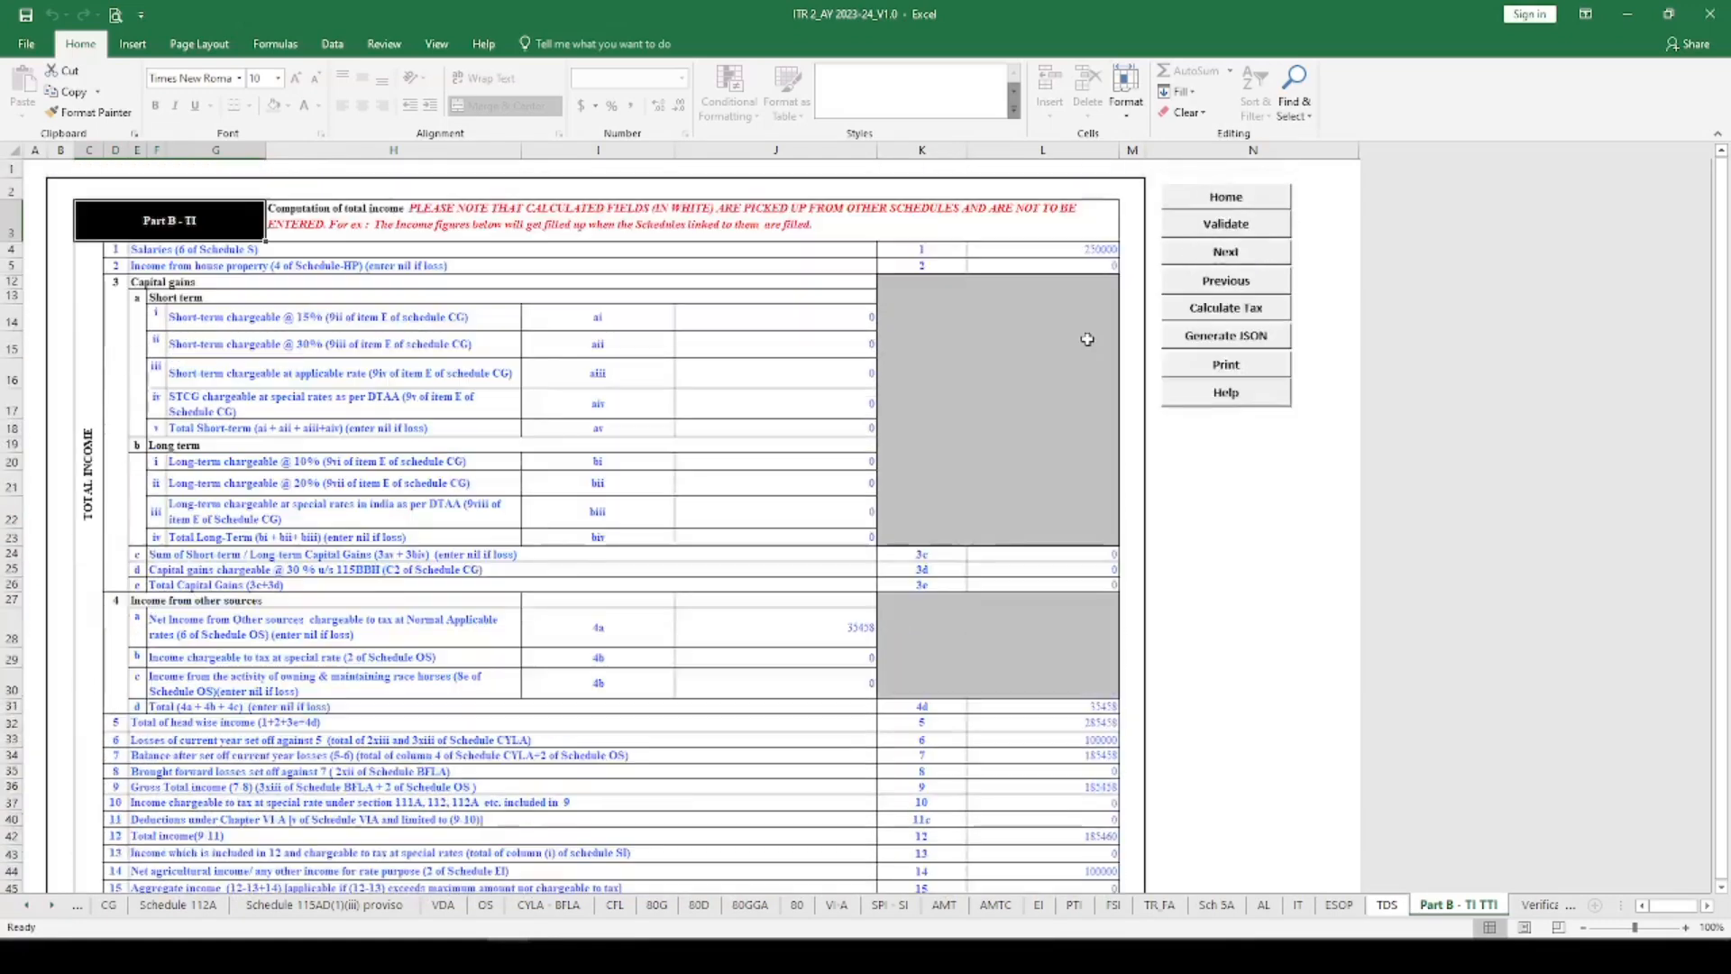
pyautogui.click(1226, 224)
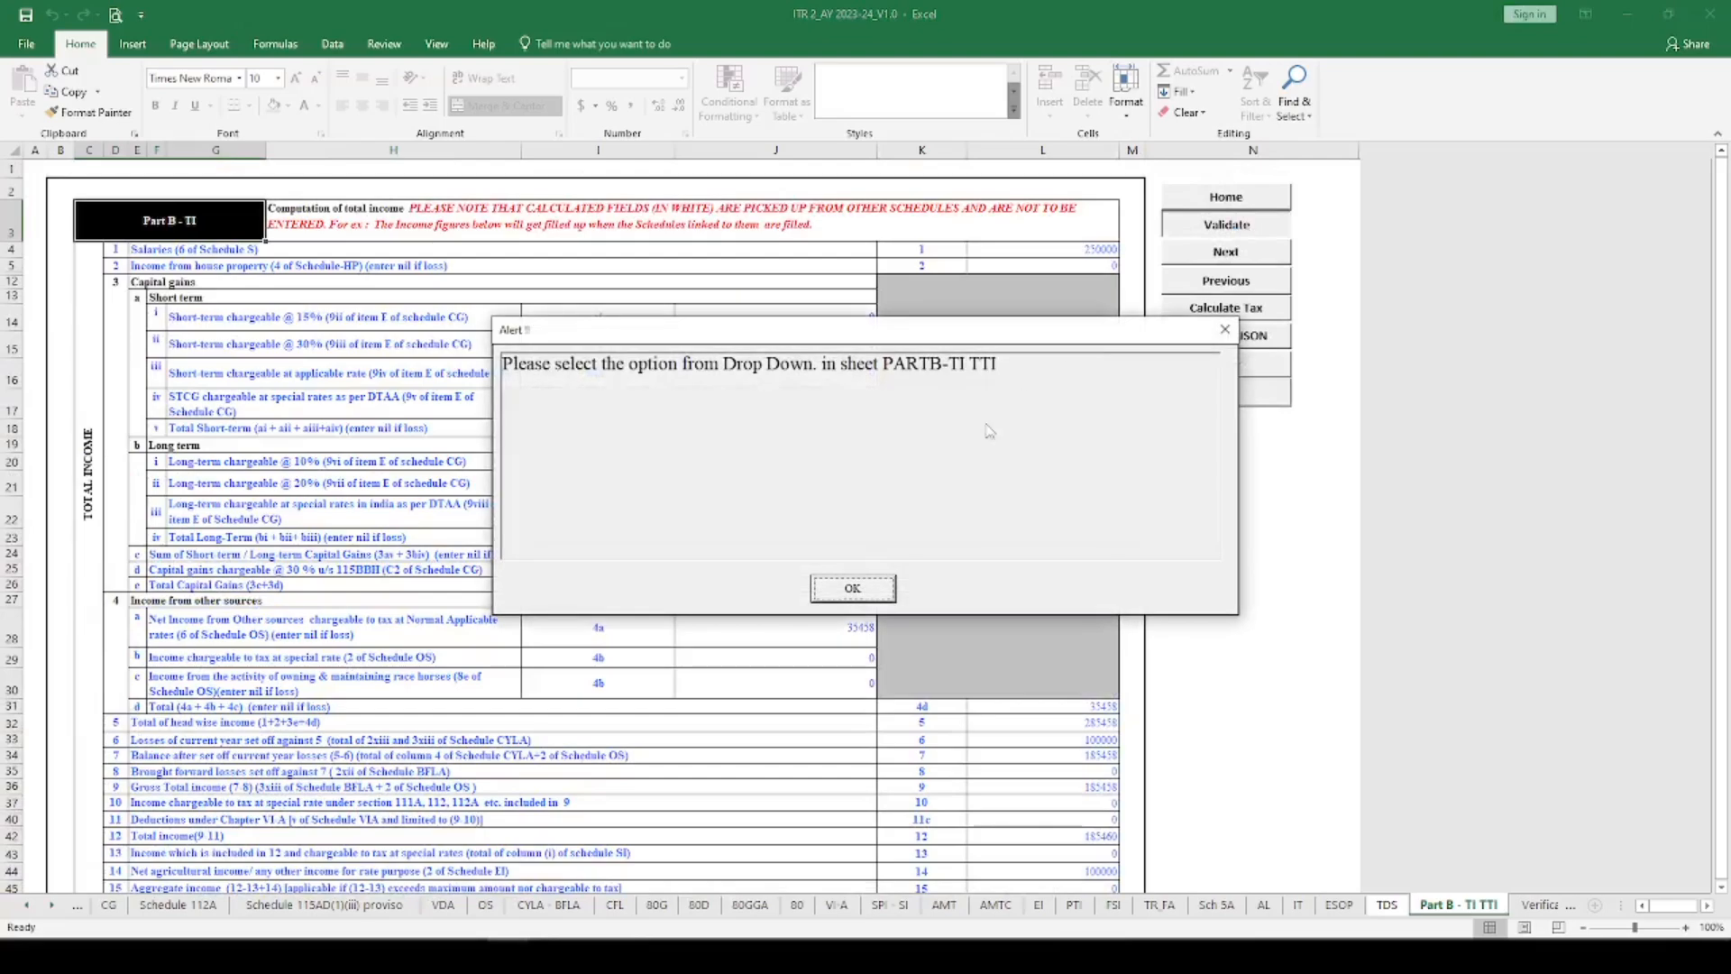
pyautogui.click(852, 587)
# Step: Answer question 19 on foreign assets, signing authority and foreign income, and revalidate Part B - TI TTI
pyautogui.scroll(-15, 852, 622)
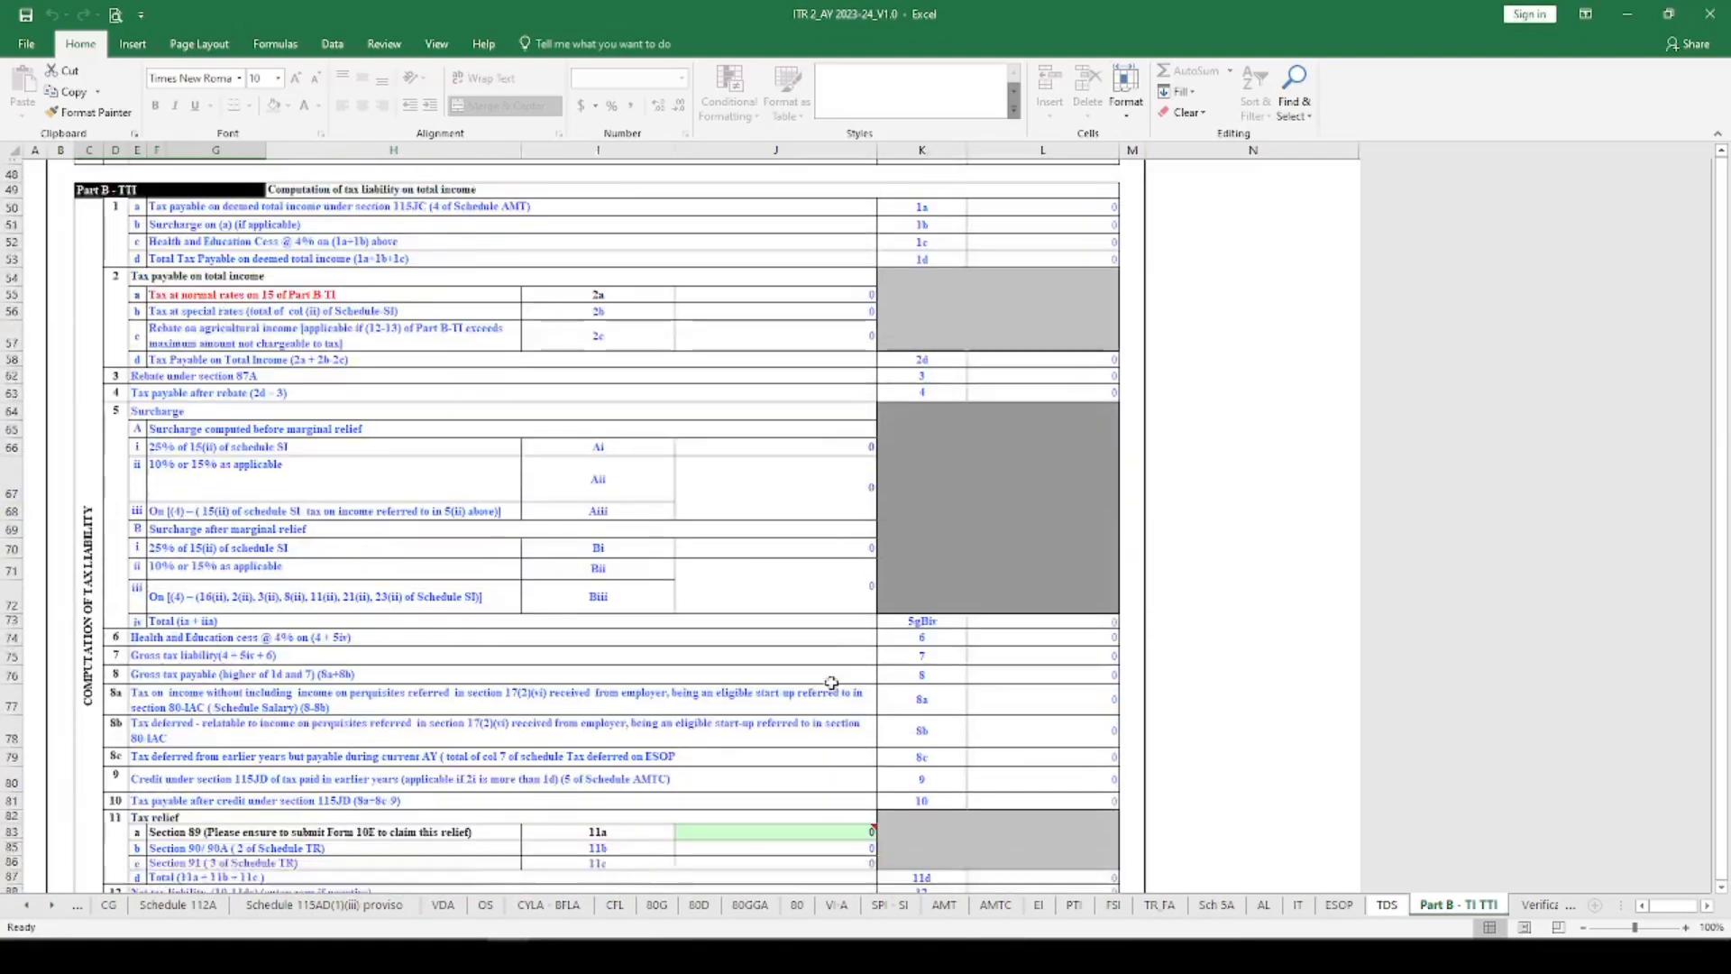
pyautogui.scroll(-9, 851, 672)
pyautogui.scroll(2, 834, 674)
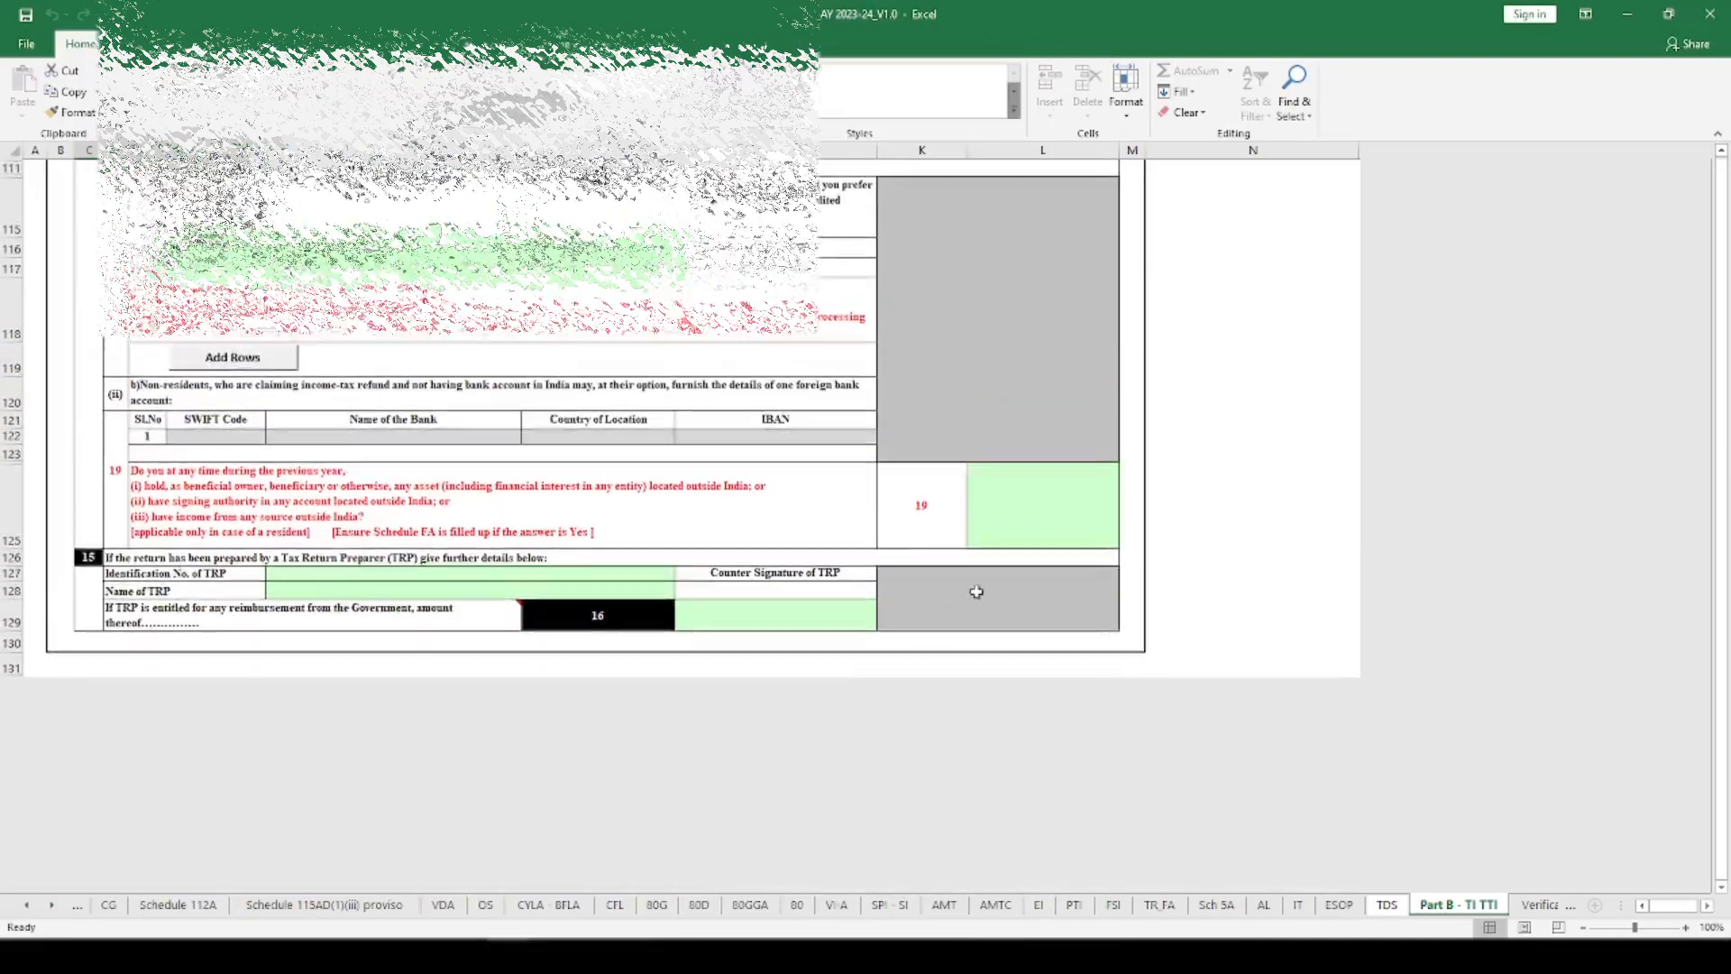
pyautogui.click(1065, 509)
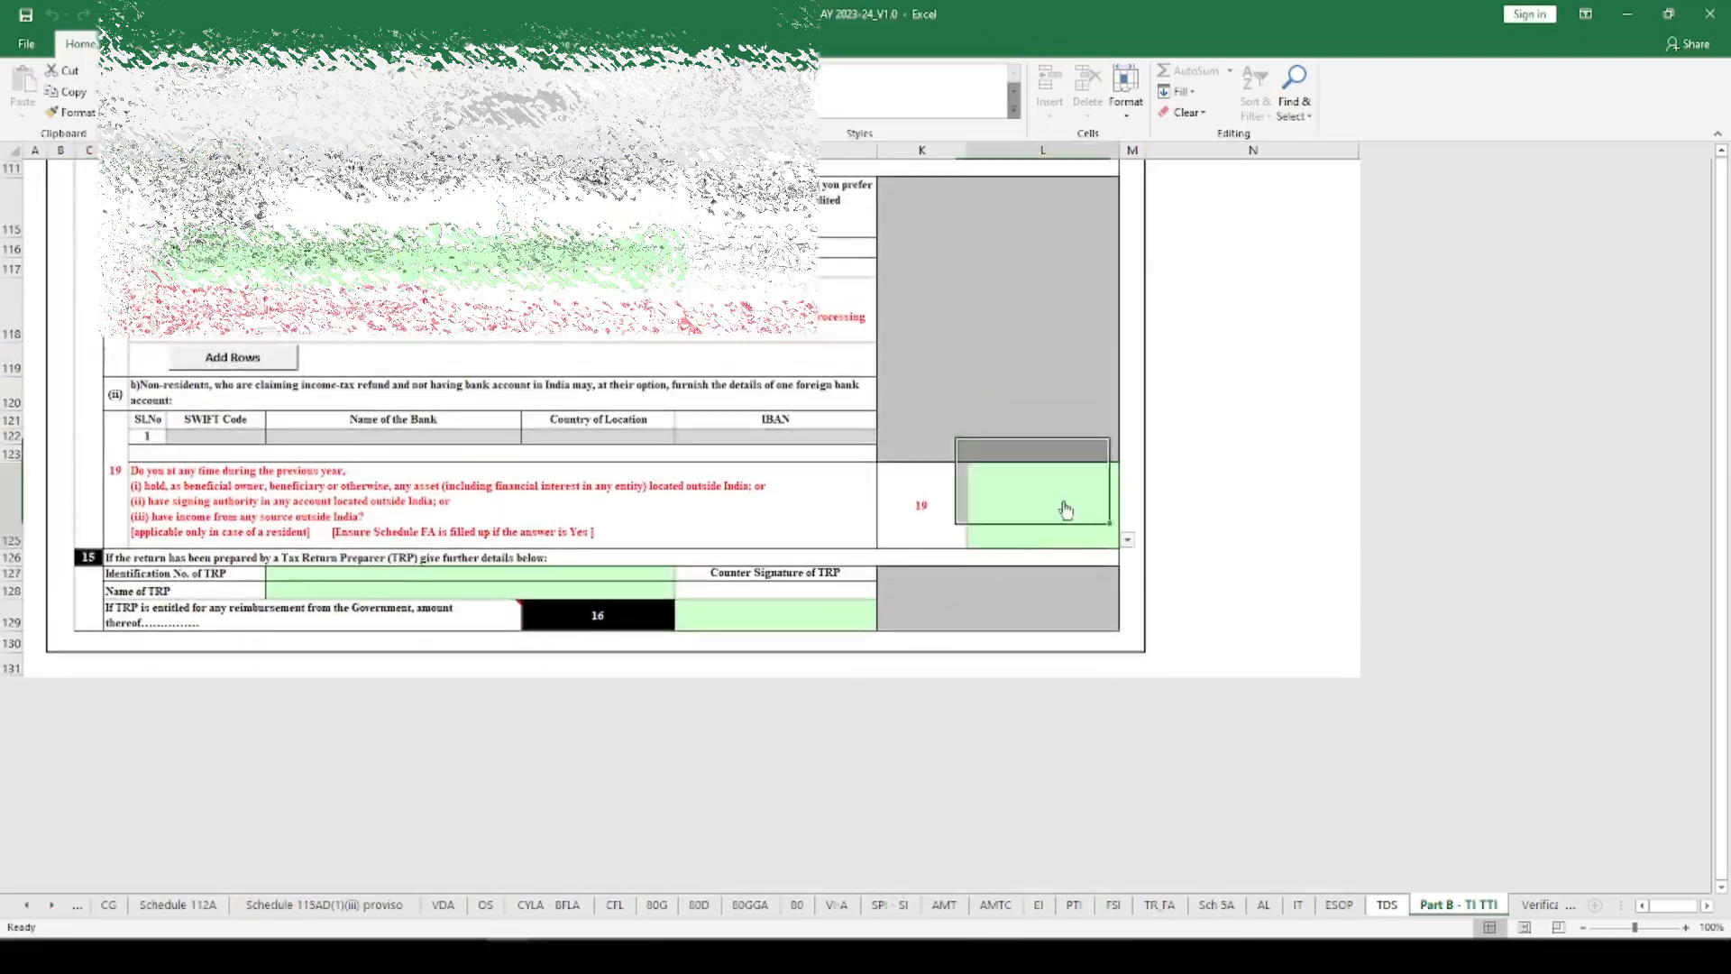
pyautogui.click(1127, 540)
pyautogui.click(1058, 579)
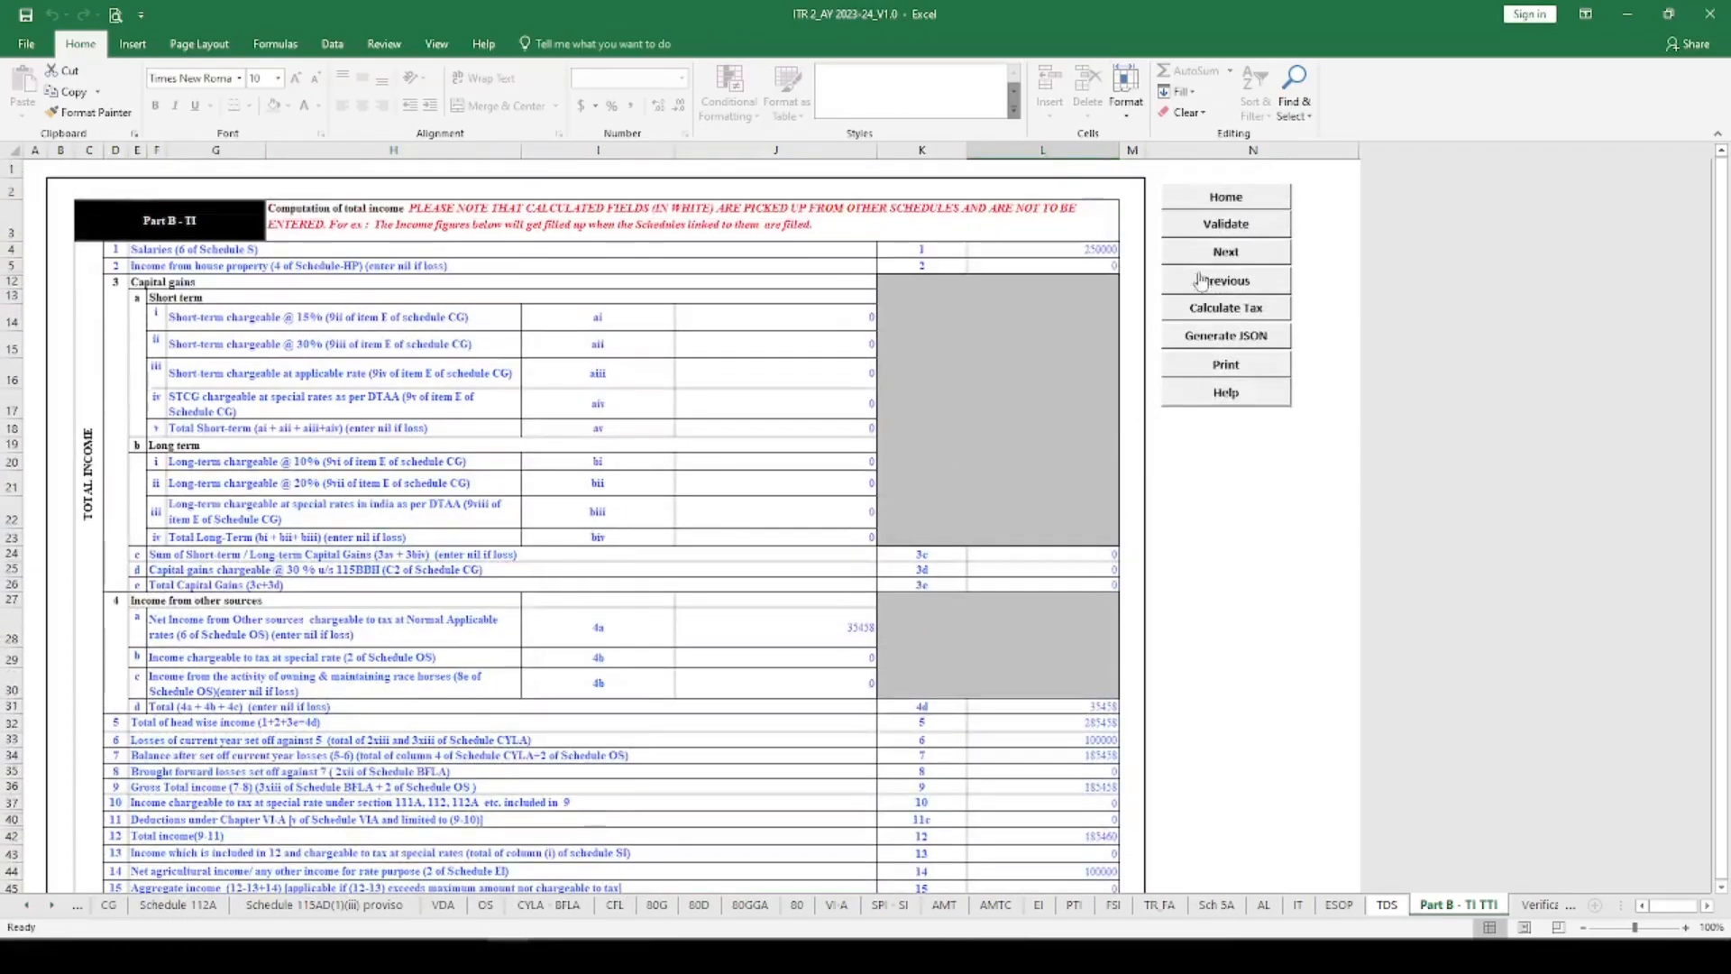
pyautogui.click(1224, 226)
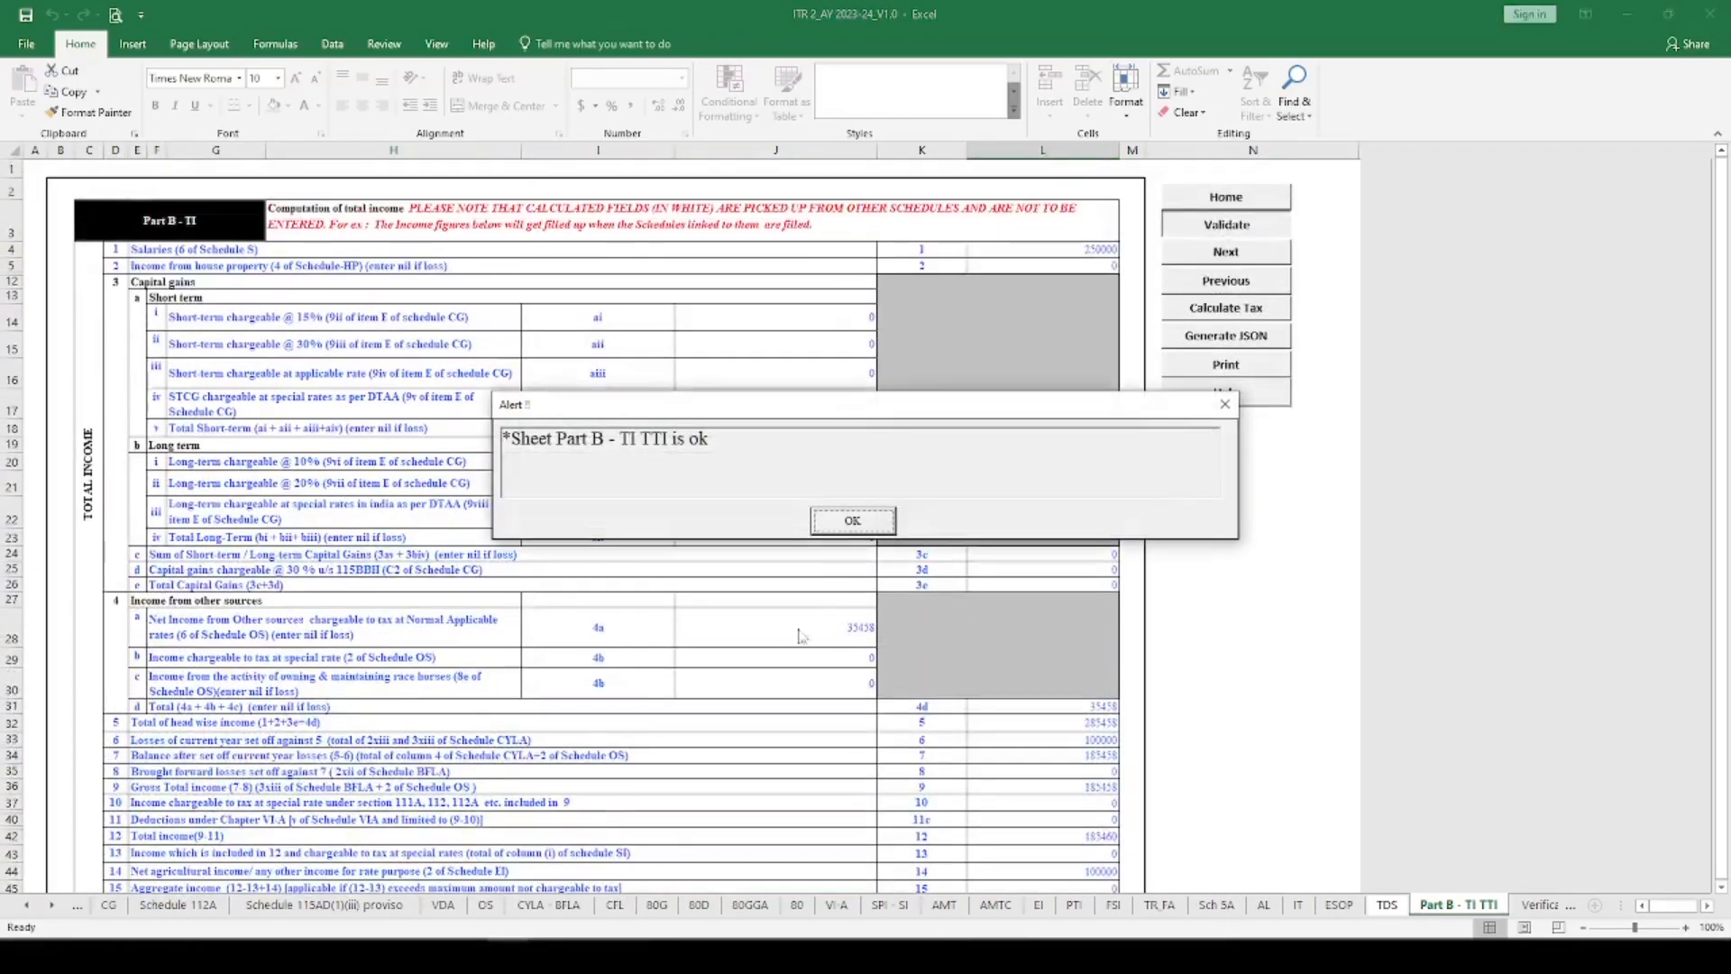
pyautogui.click(847, 521)
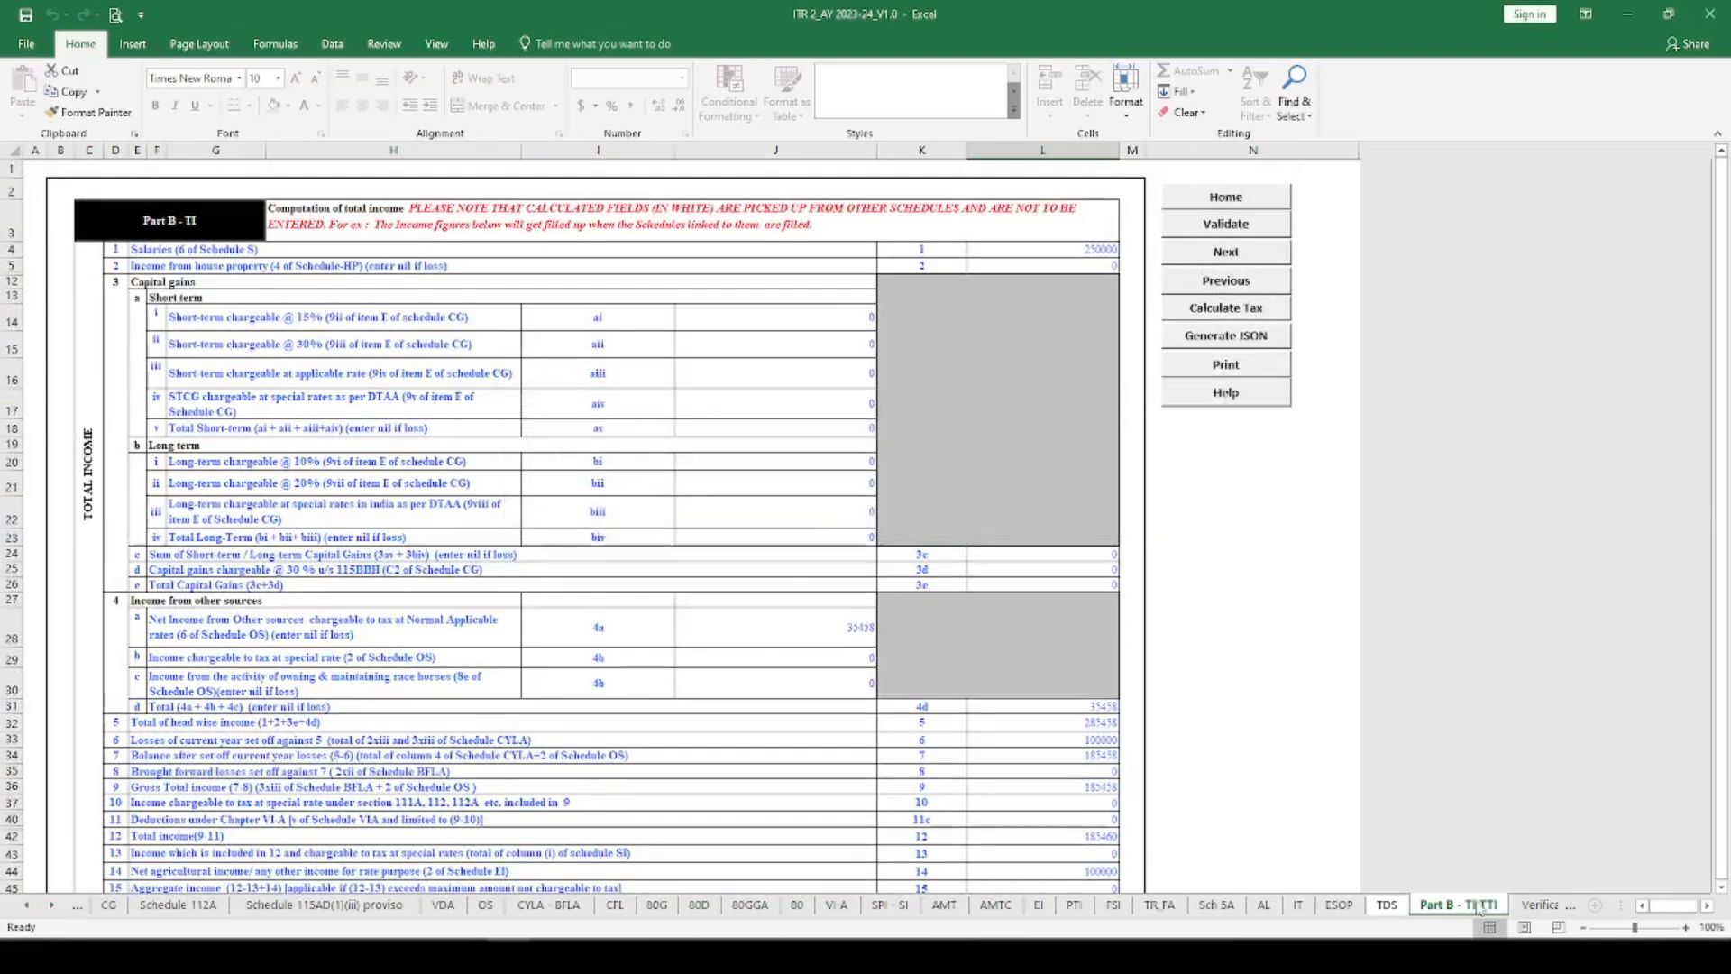
# Step: Open the Verification sheet, validate it and dismiss the alert
pyautogui.click(1522, 906)
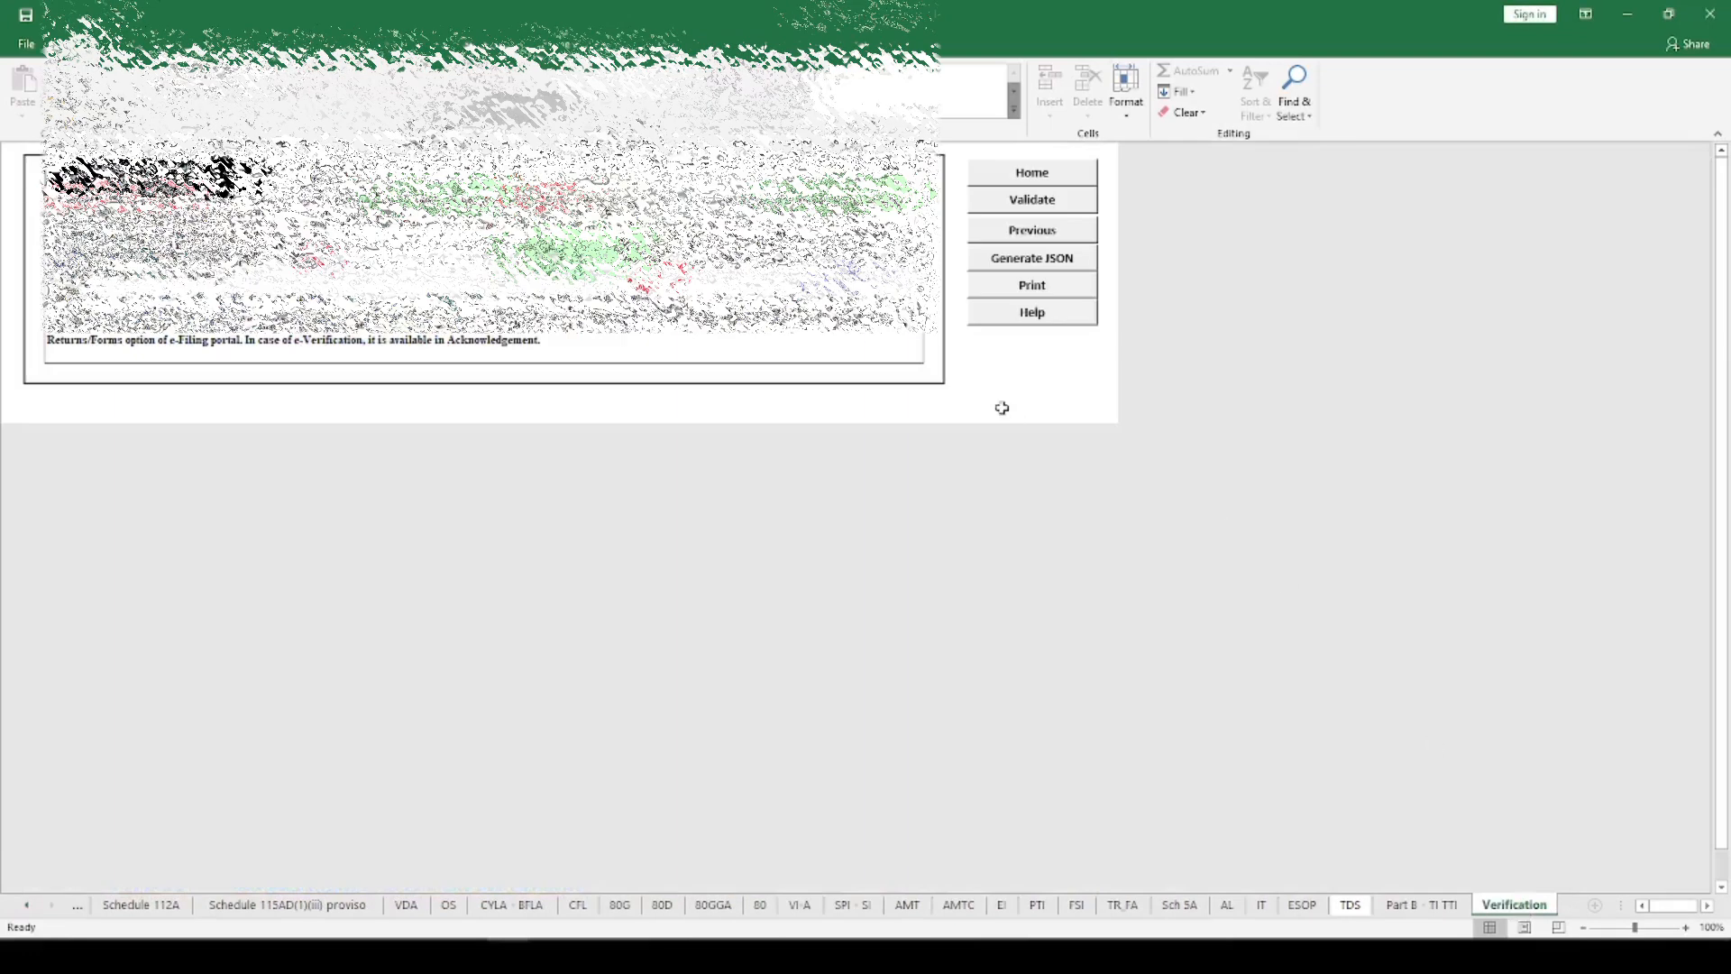
pyautogui.click(1017, 209)
pyautogui.click(855, 523)
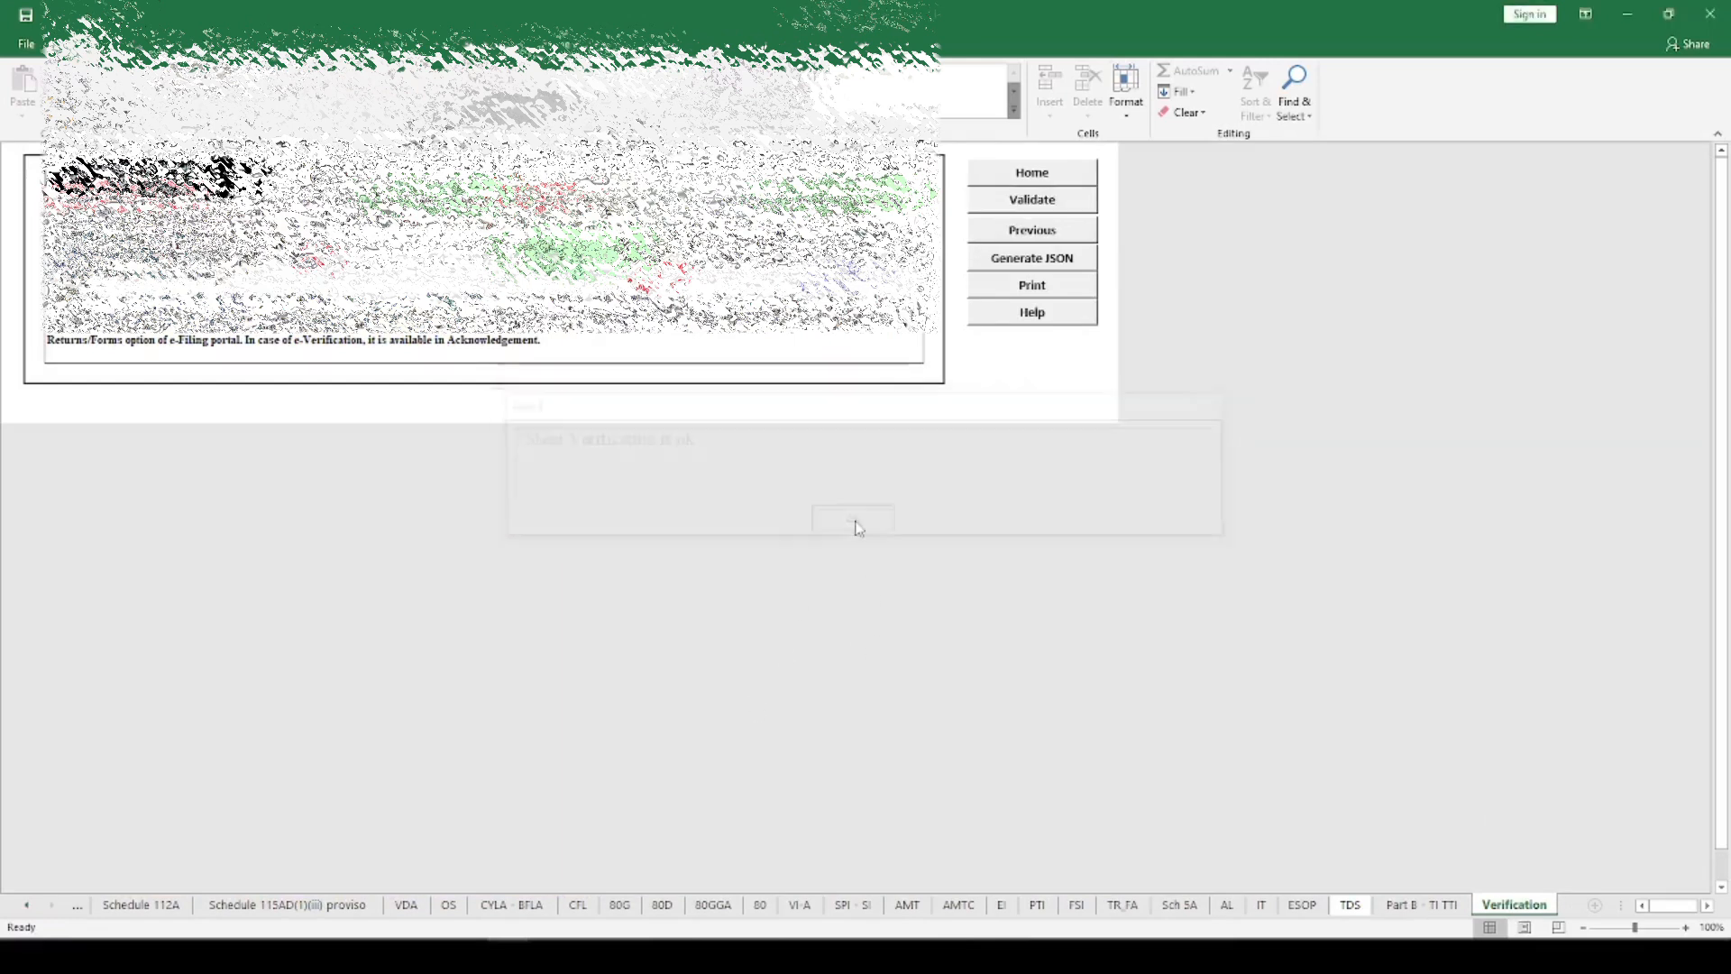
# Step: Return to the earlier schedules and view the CG and Schedule 112A sheets for capital gains on share sales
pyautogui.click(29, 906)
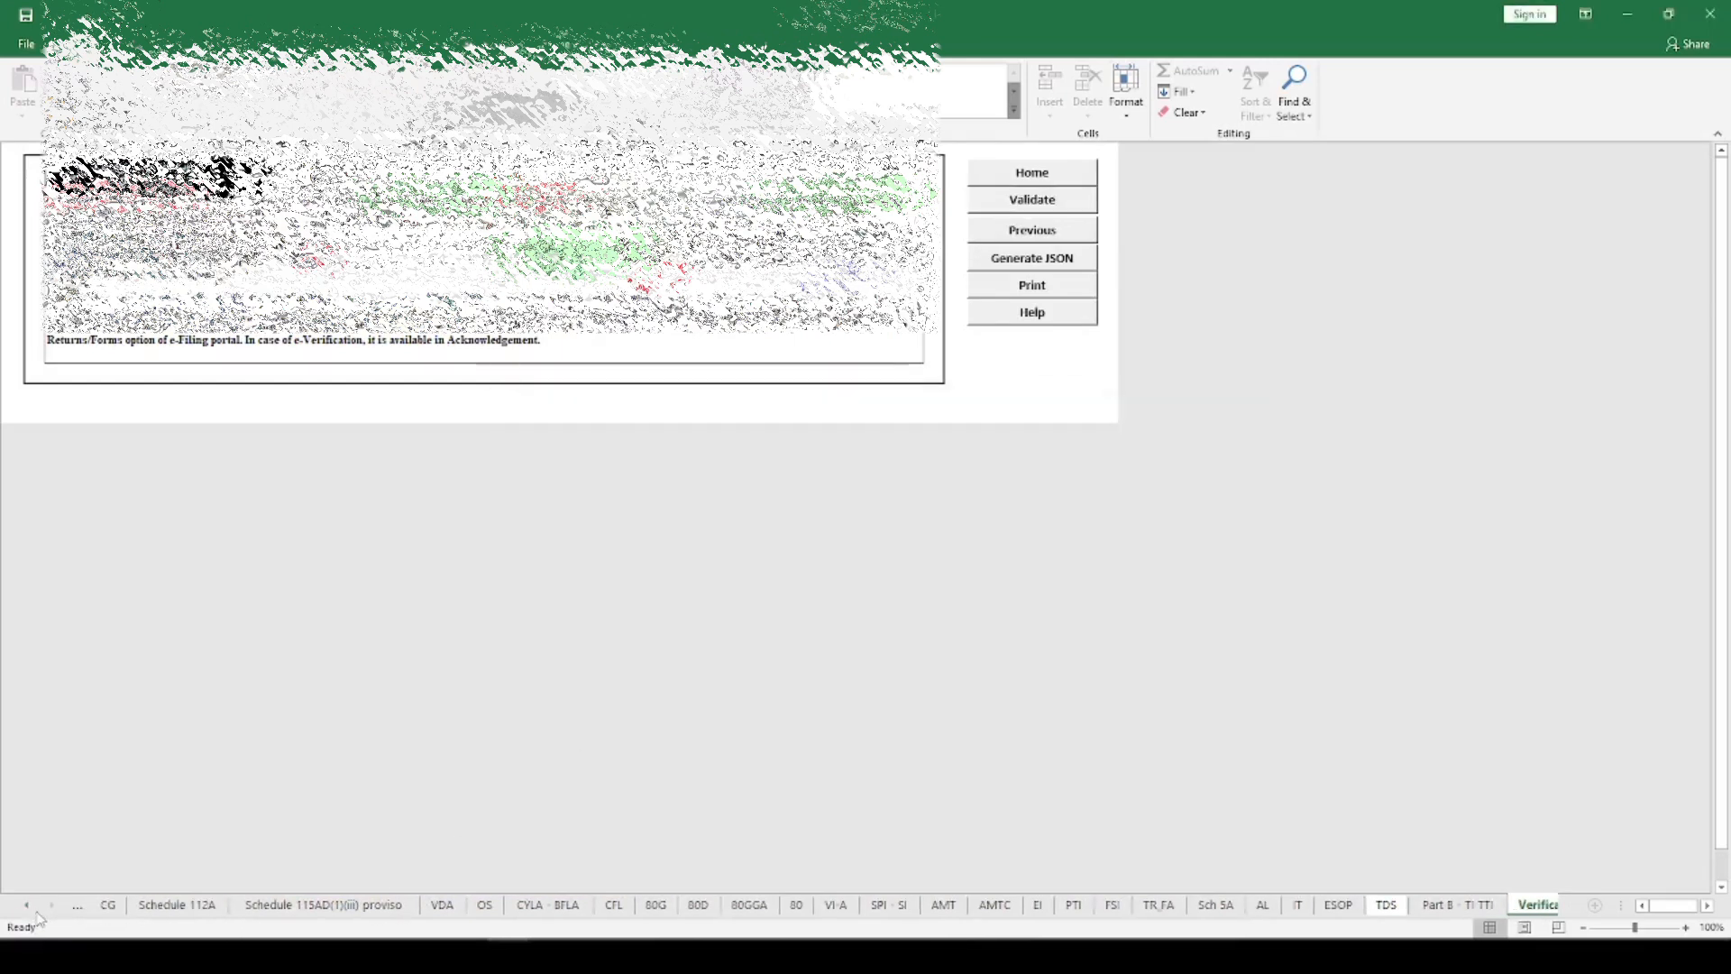
pyautogui.click(470, 904)
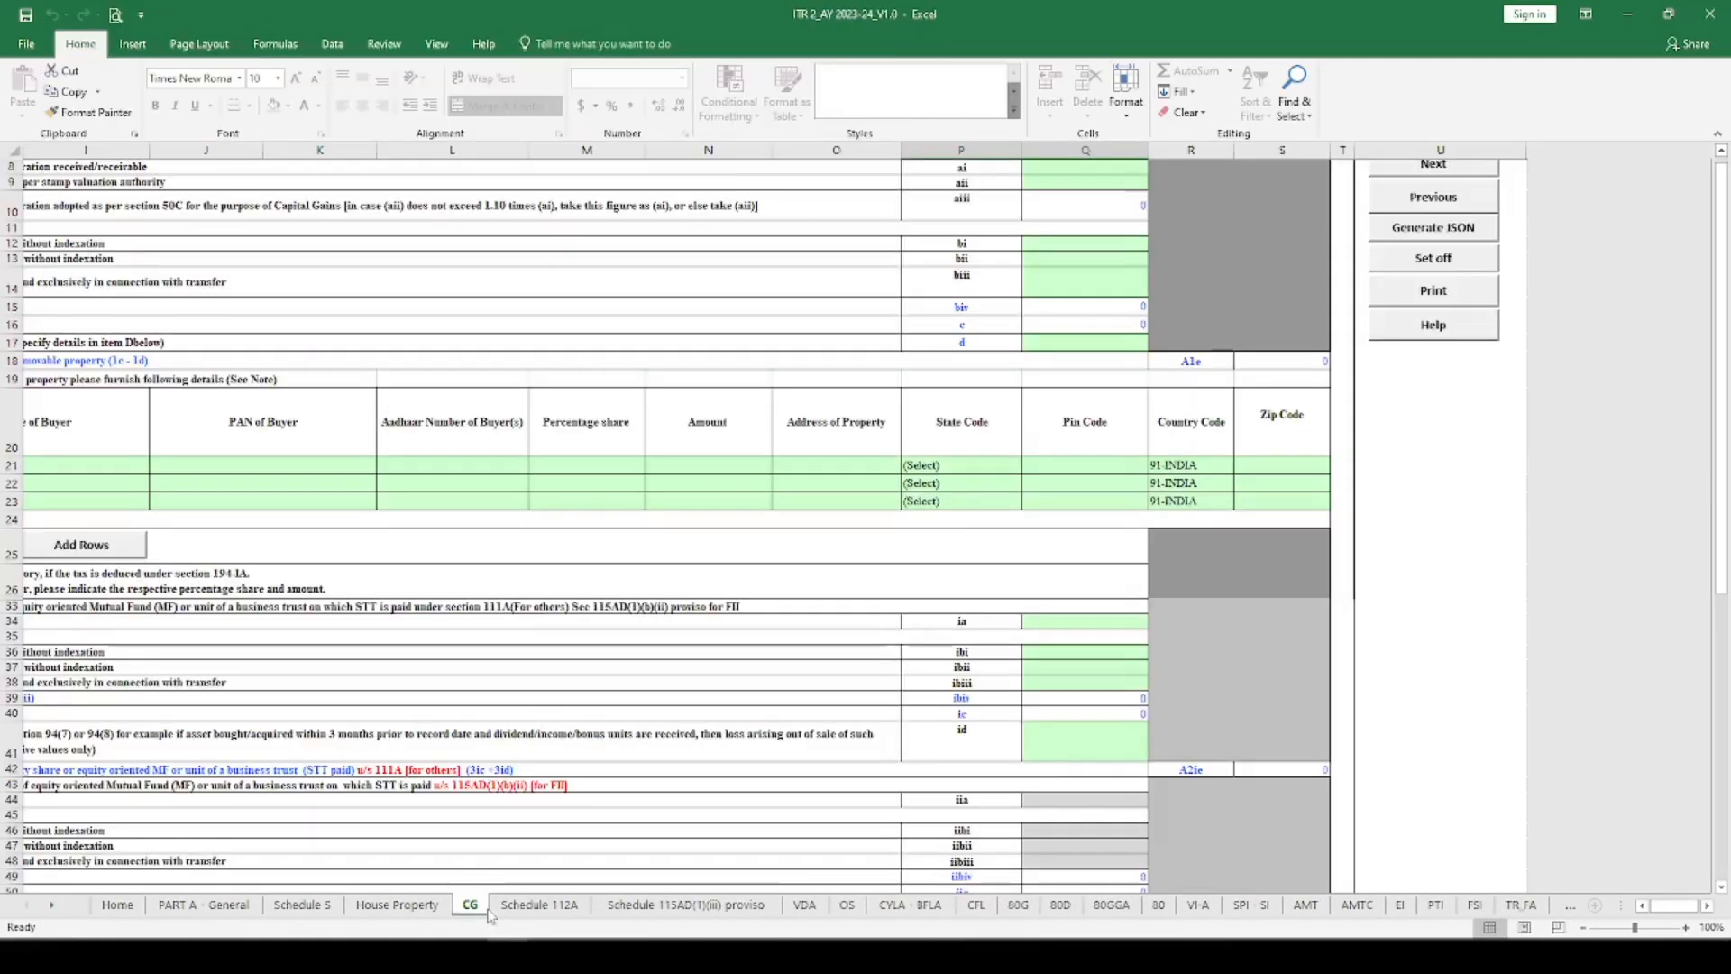
pyautogui.click(539, 904)
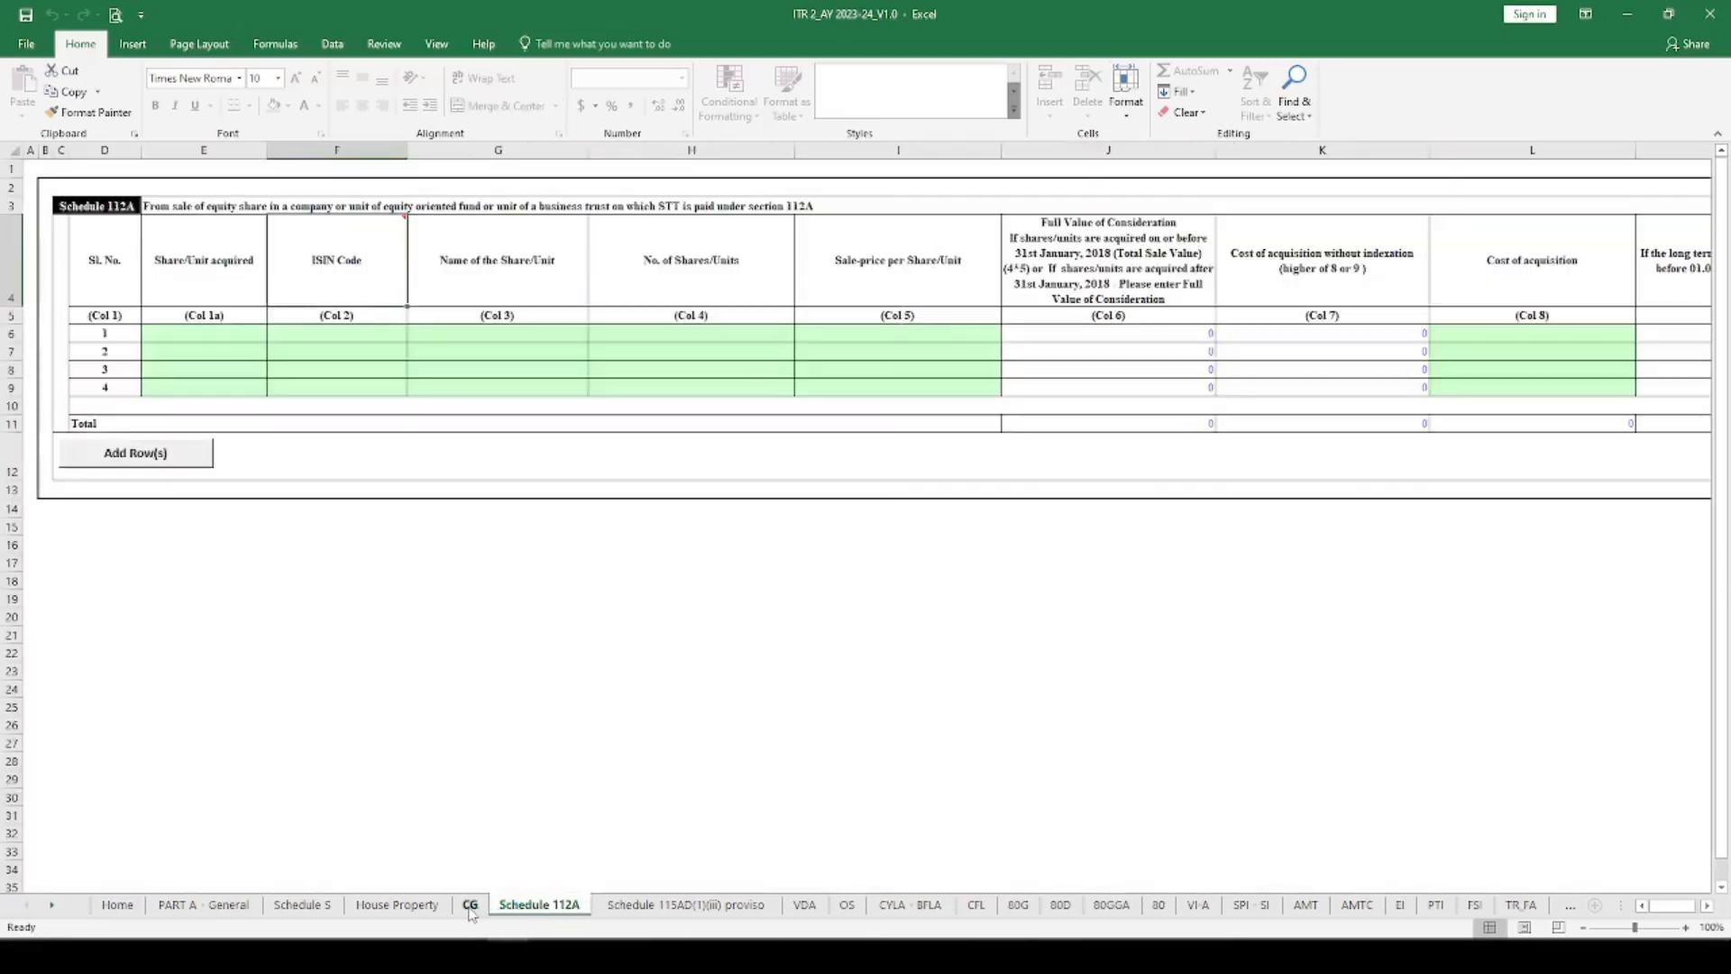
pyautogui.click(470, 906)
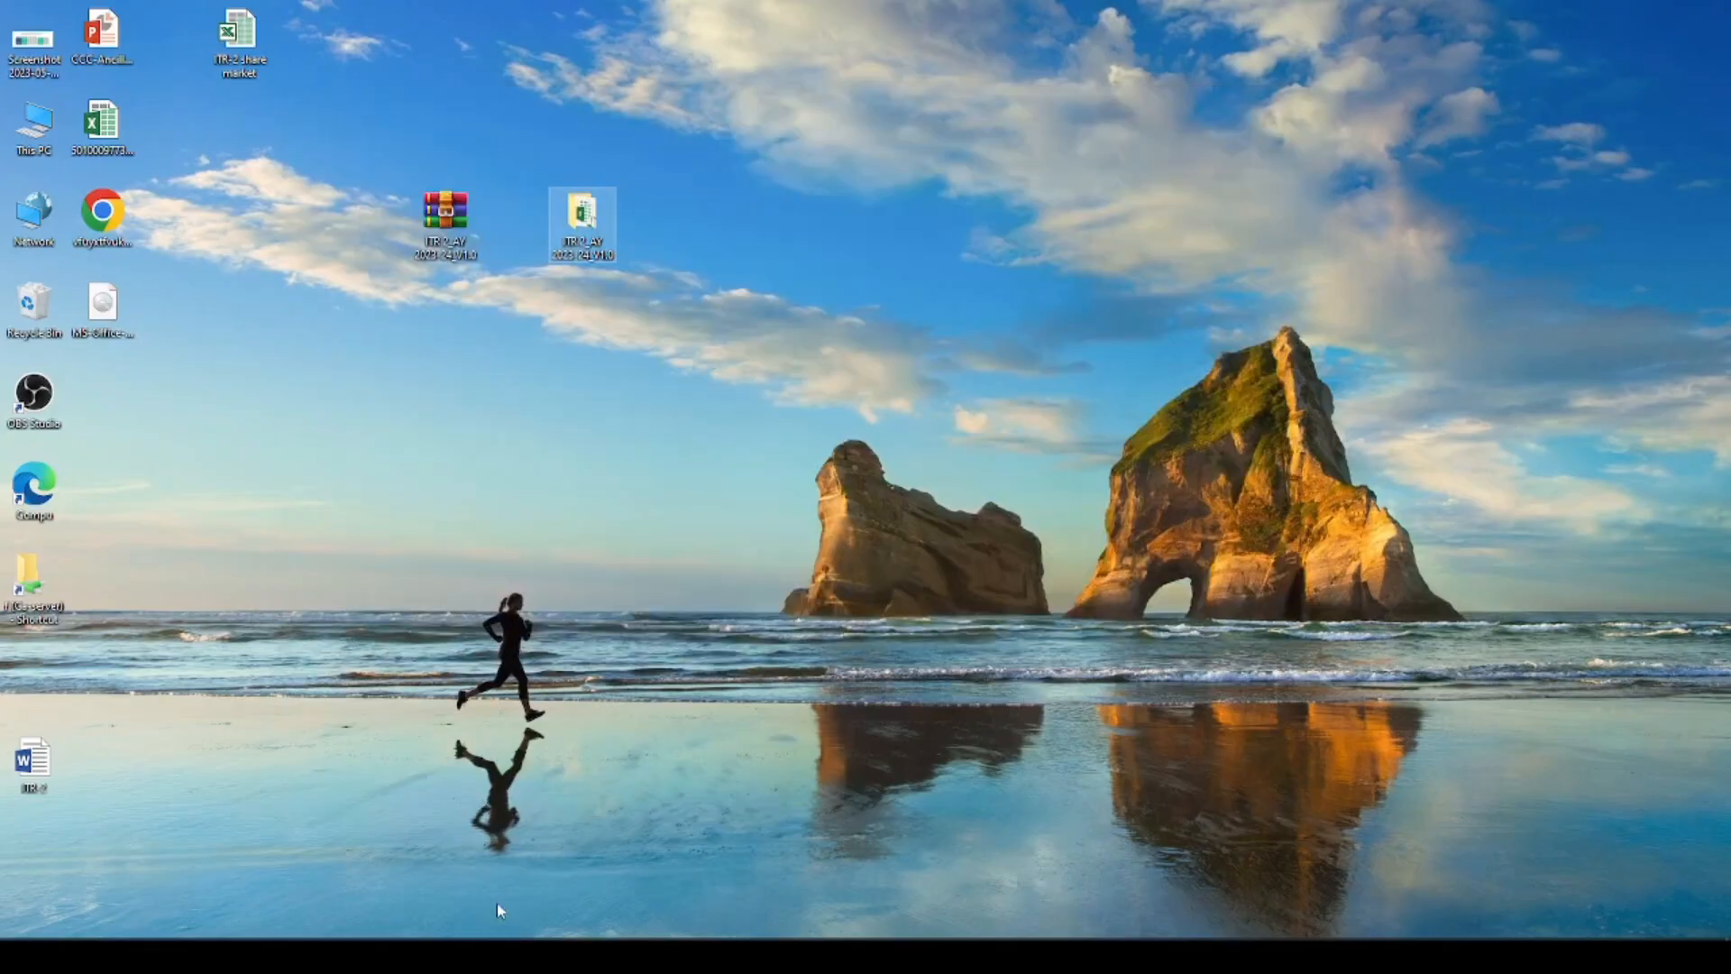
# Step: Switch to the ITR-2 share market workbook, close the Format Cells dialog and examine the realized profit and loss statement's heading and first scrip
pyautogui.moveTo(512, 957)
pyautogui.click(411, 860)
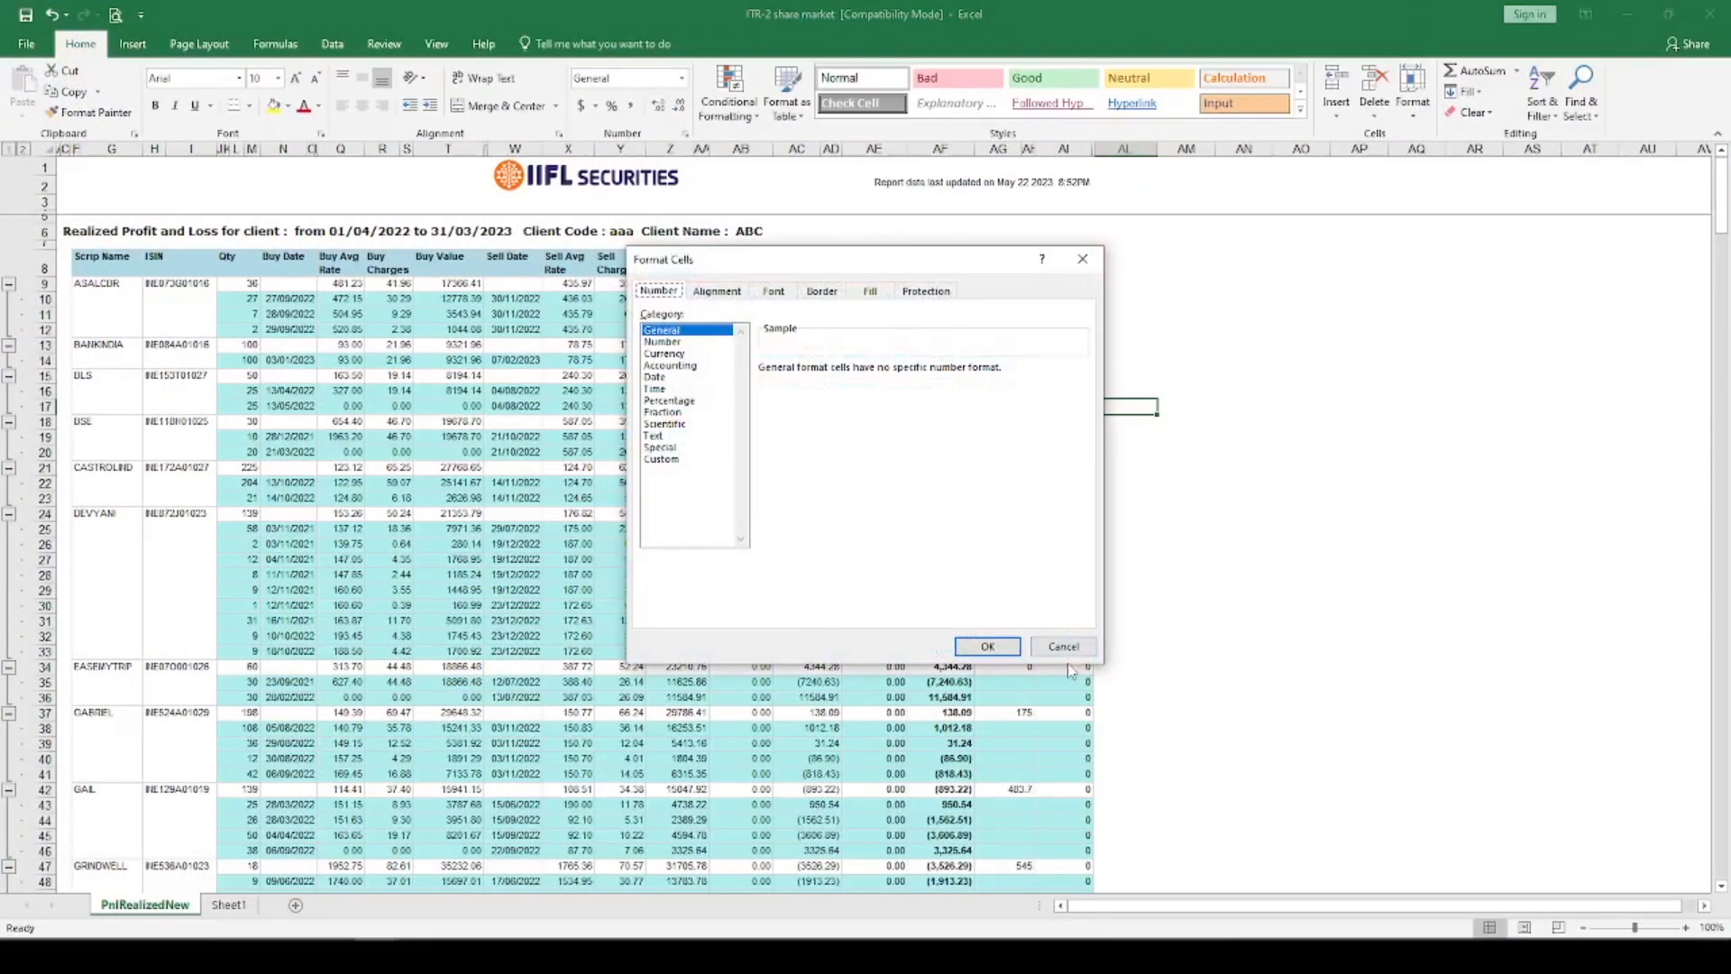
pyautogui.click(1064, 646)
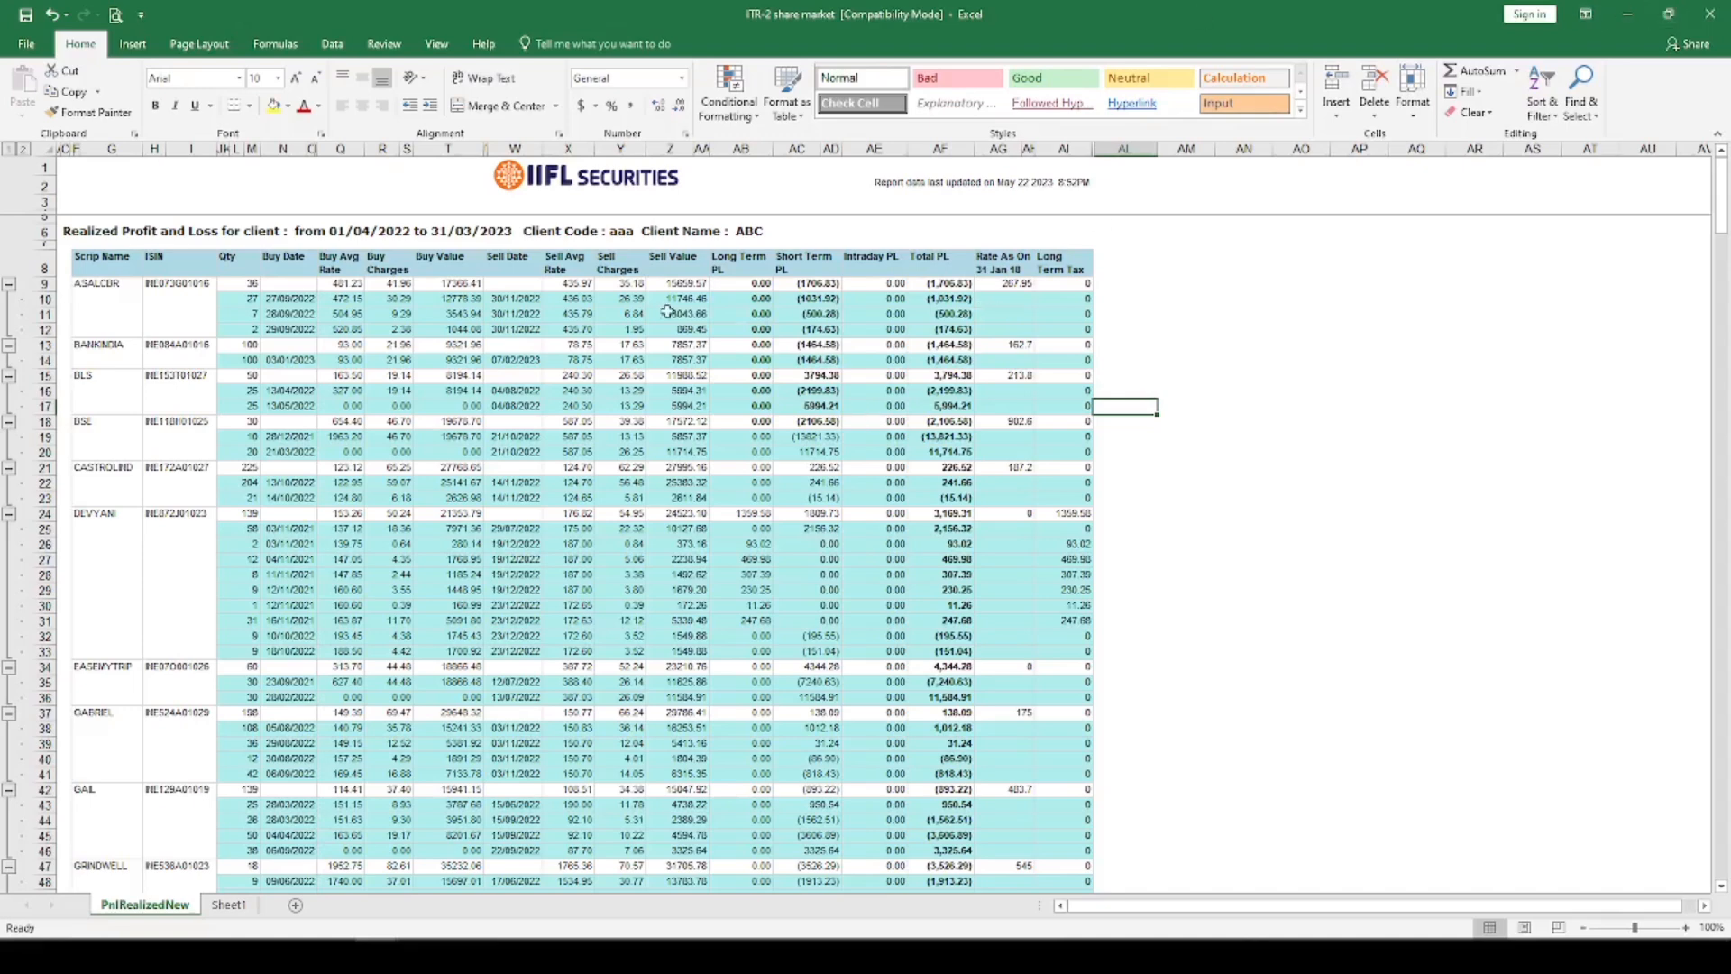
pyautogui.click(91, 233)
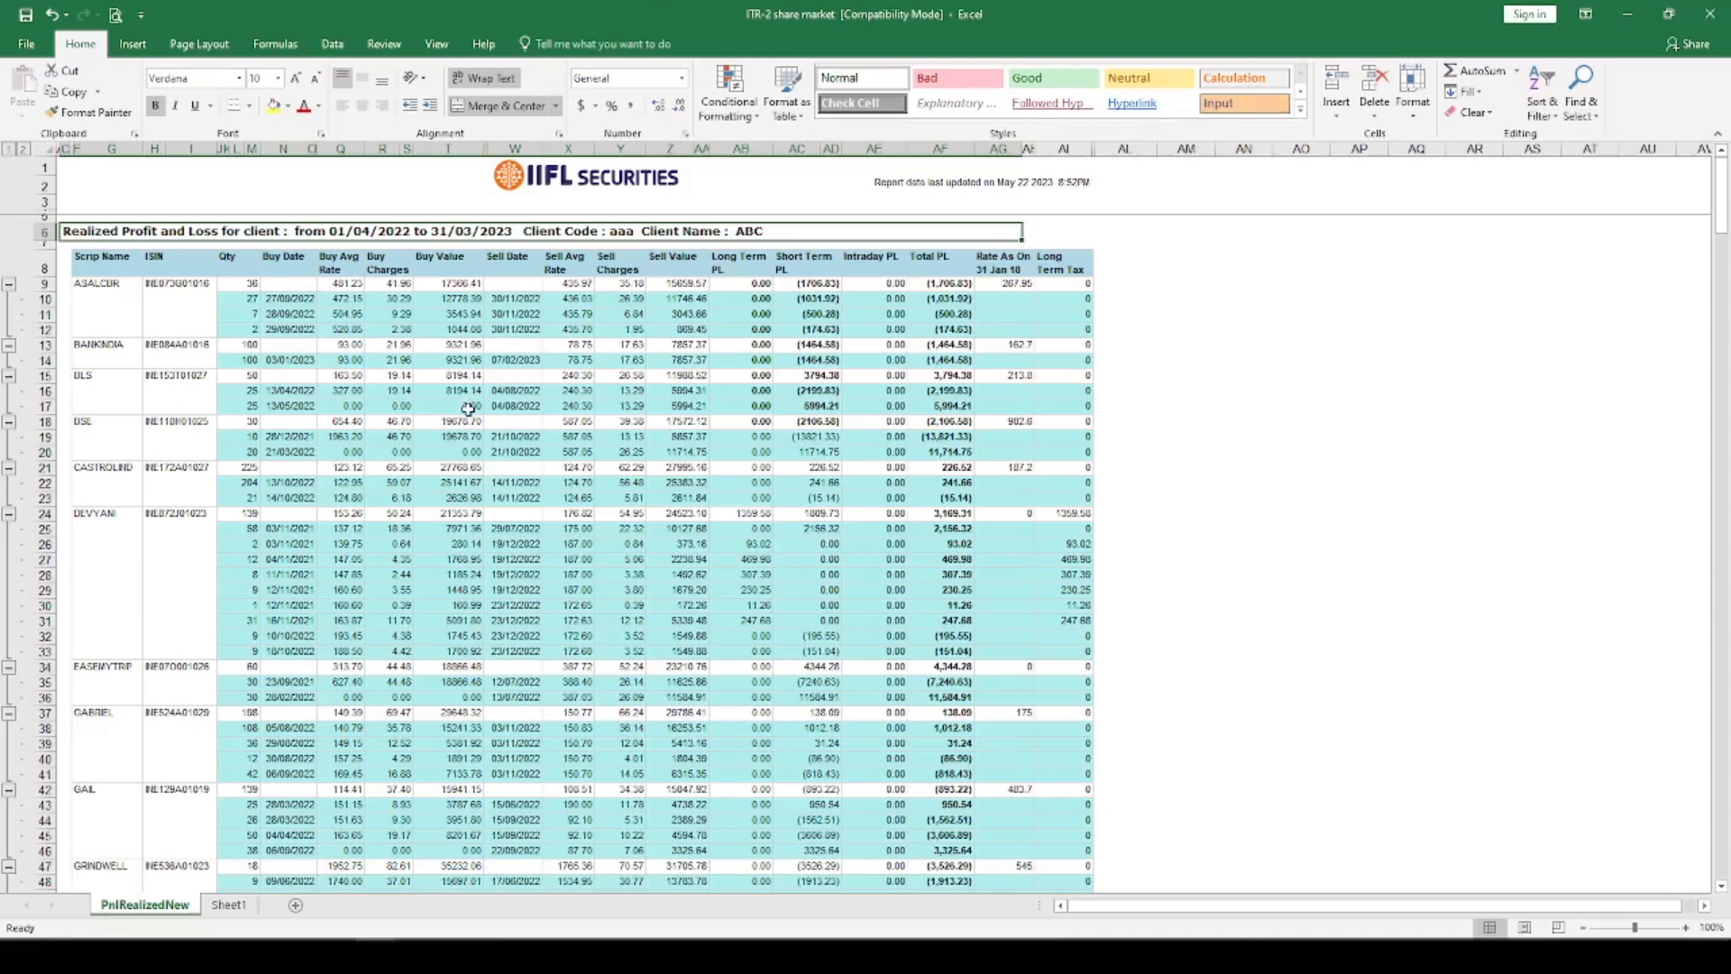
pyautogui.moveTo(122, 311); pyautogui.dragTo(1023, 309)
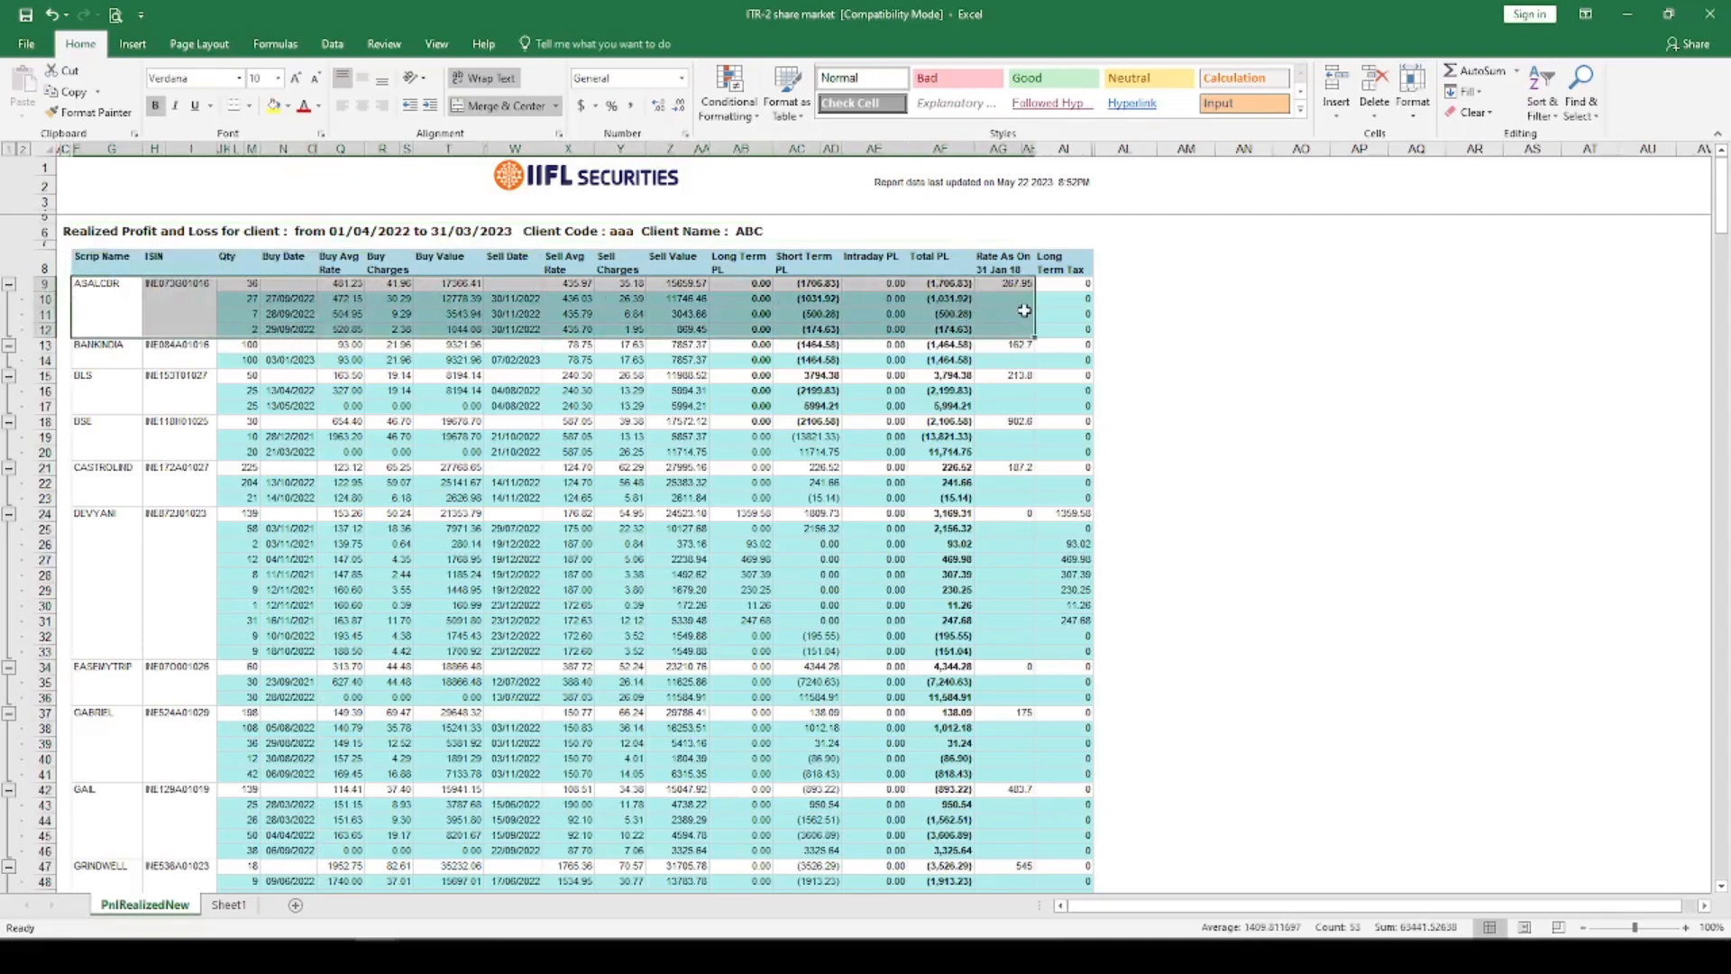
pyautogui.click(1124, 300)
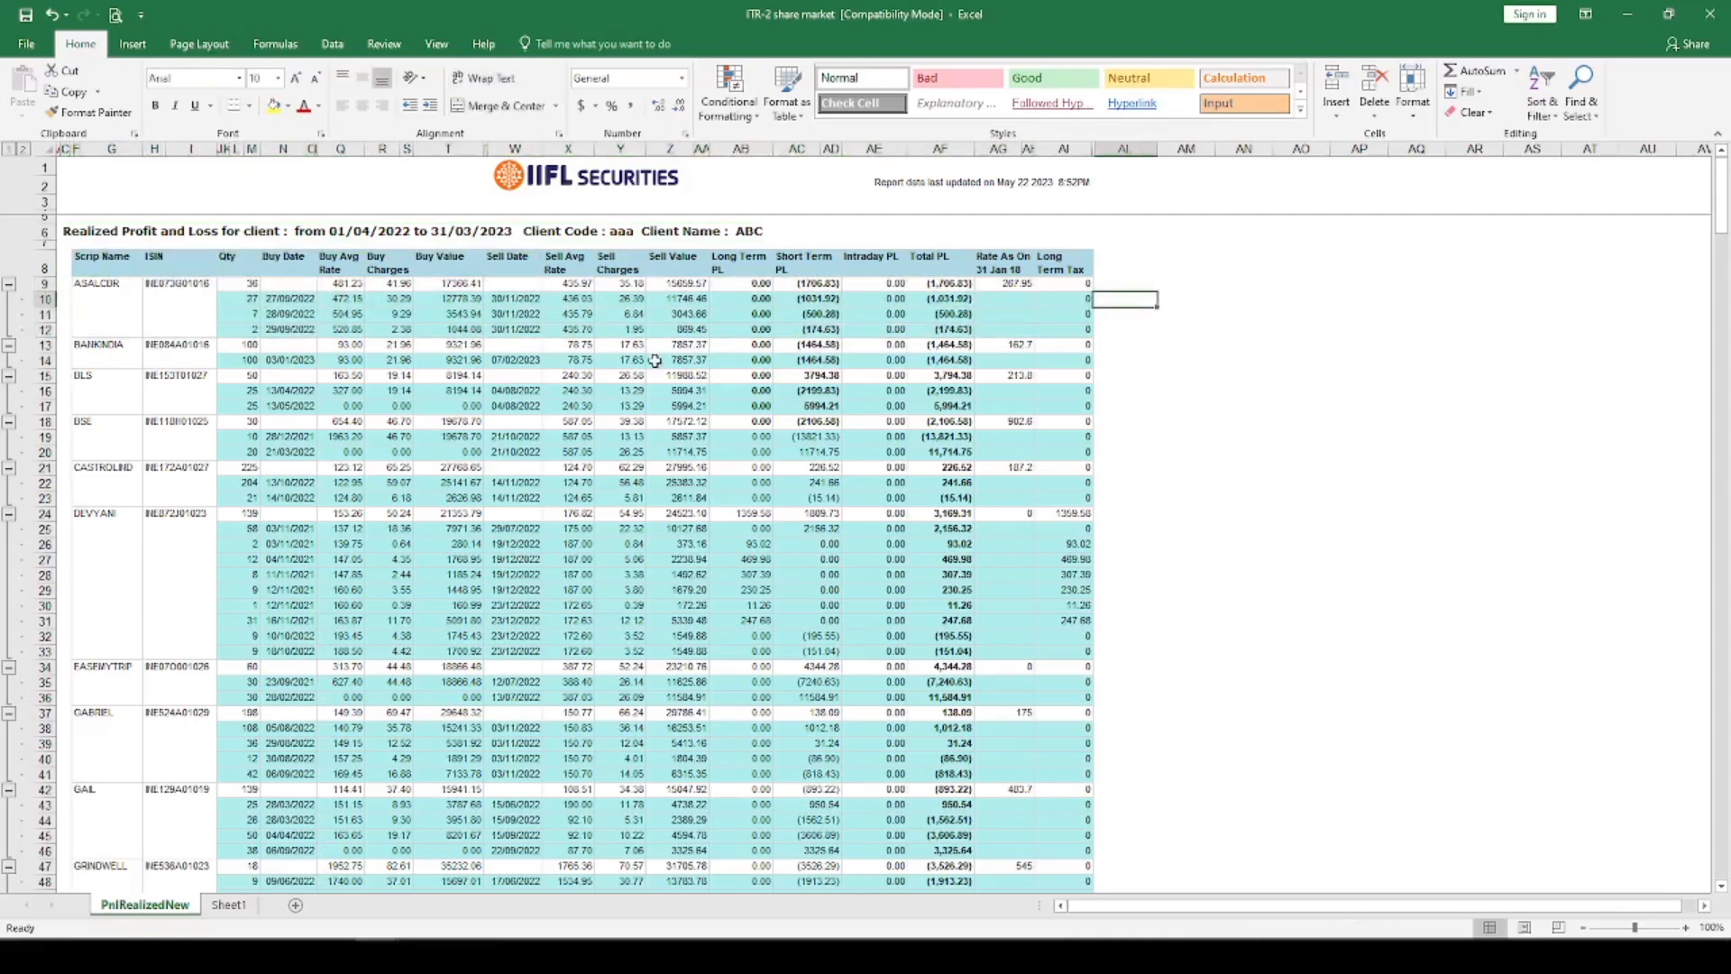
# Step: Review the first scrip's name, ISIN, quantity, buy date, buy rate, buy charges and buy value in the realized profit statement
pyautogui.click(94, 308)
pyautogui.click(160, 301)
pyautogui.click(248, 306)
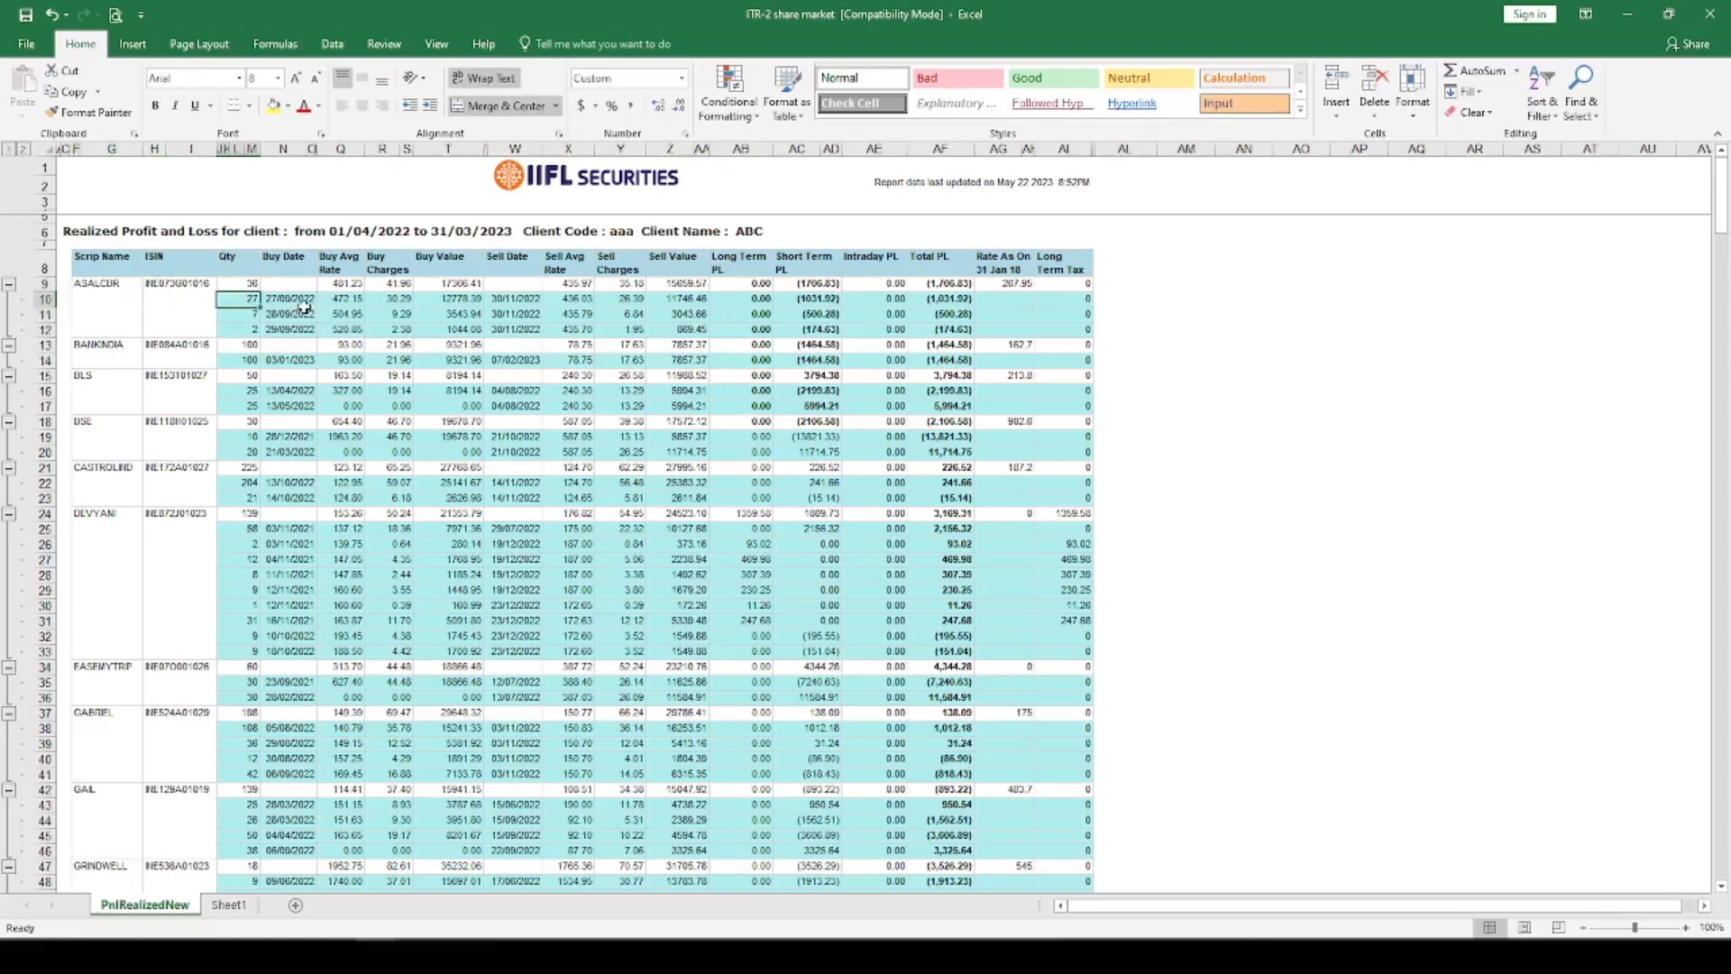
pyautogui.click(289, 299)
pyautogui.click(348, 306)
pyautogui.click(391, 300)
pyautogui.click(454, 312)
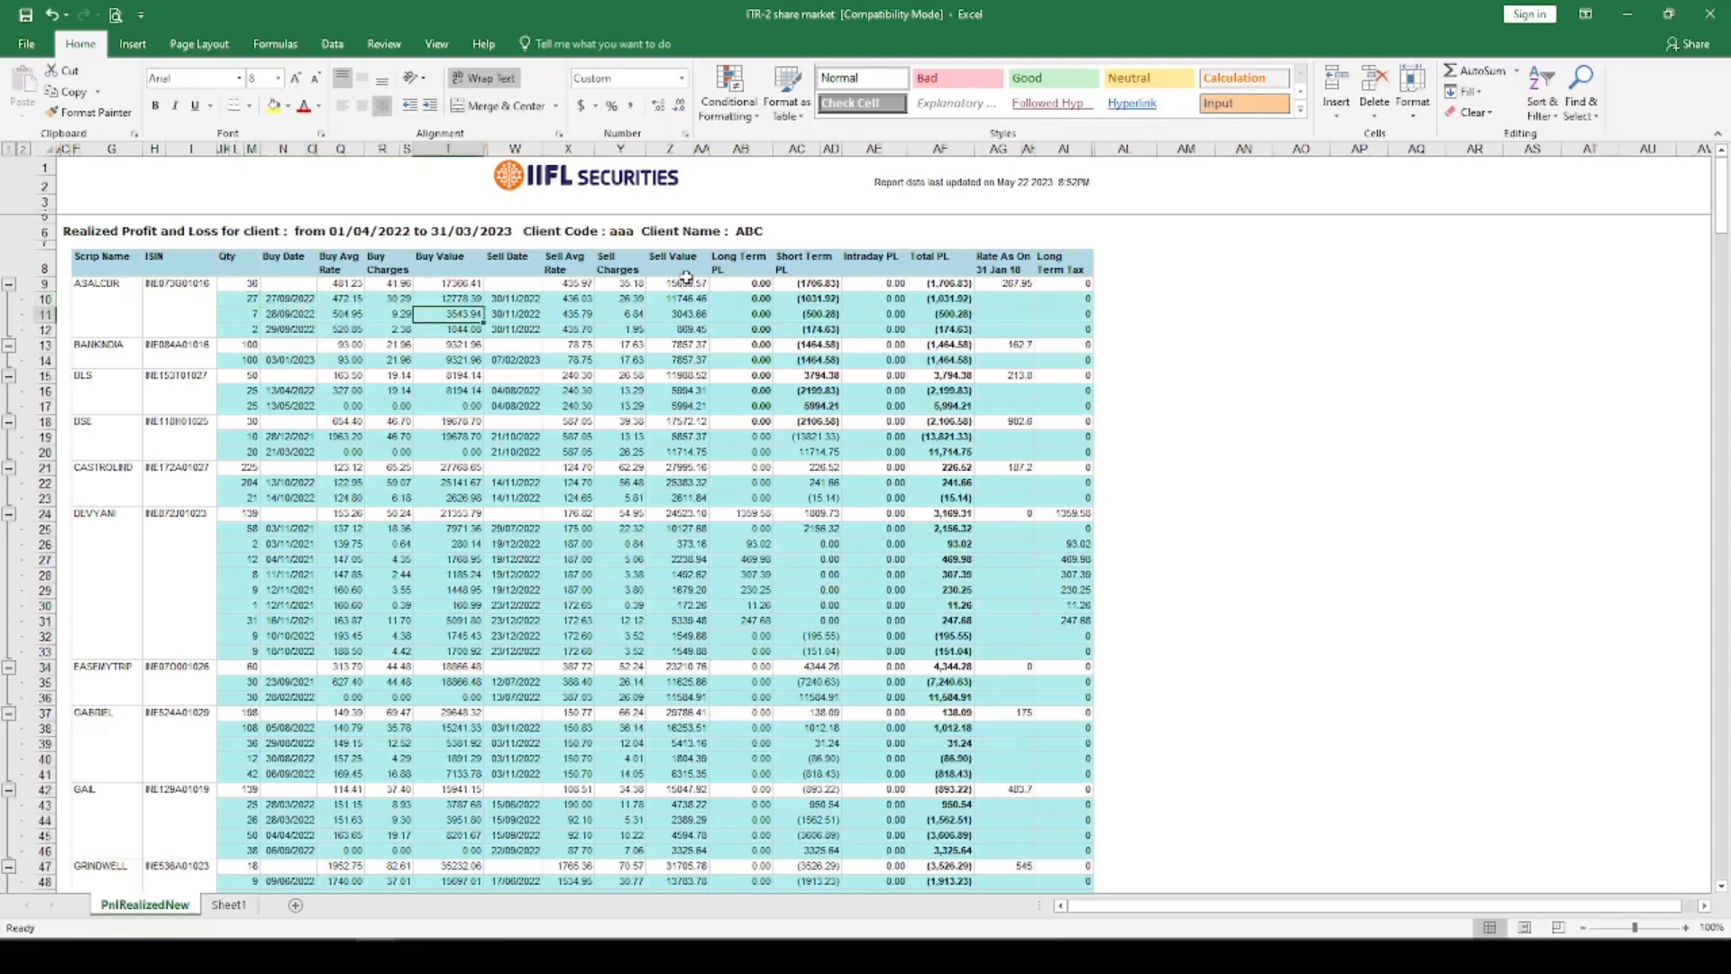
# Step: Examine the Long Term PL and Short Term PL columns down to their Grand Total figures
pyautogui.click(750, 148)
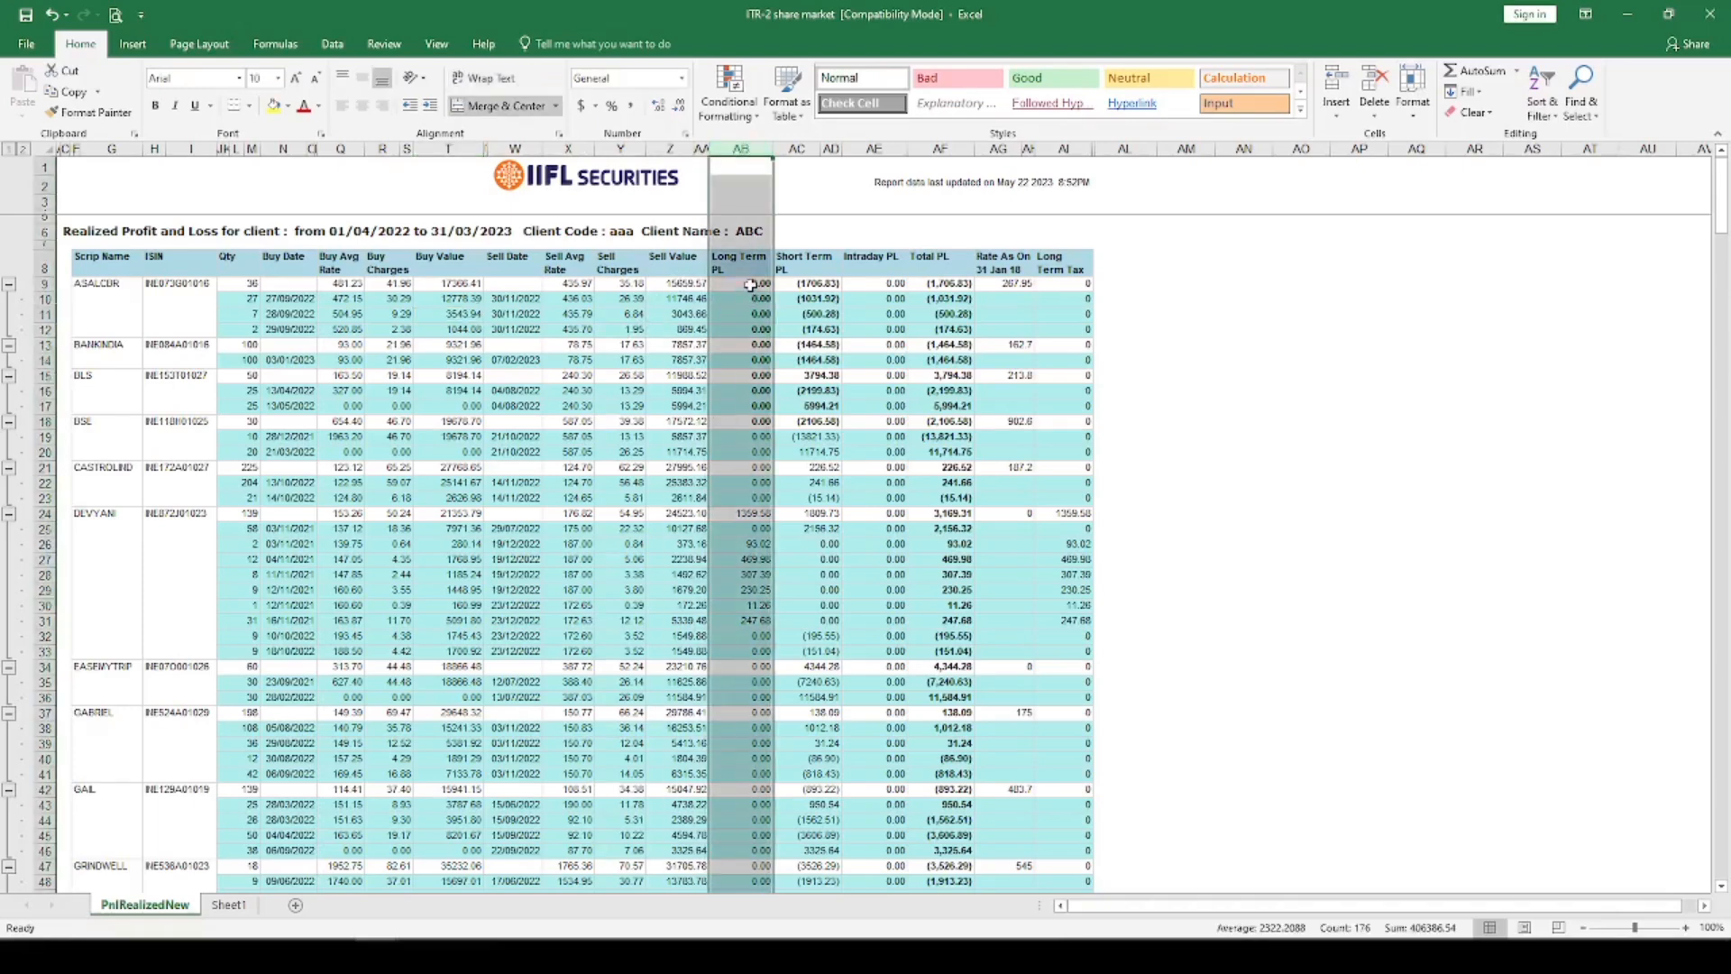
pyautogui.click(797, 149)
pyautogui.moveTo(740, 285); pyautogui.dragTo(822, 774)
pyautogui.scroll(-20, 823, 547)
pyautogui.scroll(-20, 823, 547)
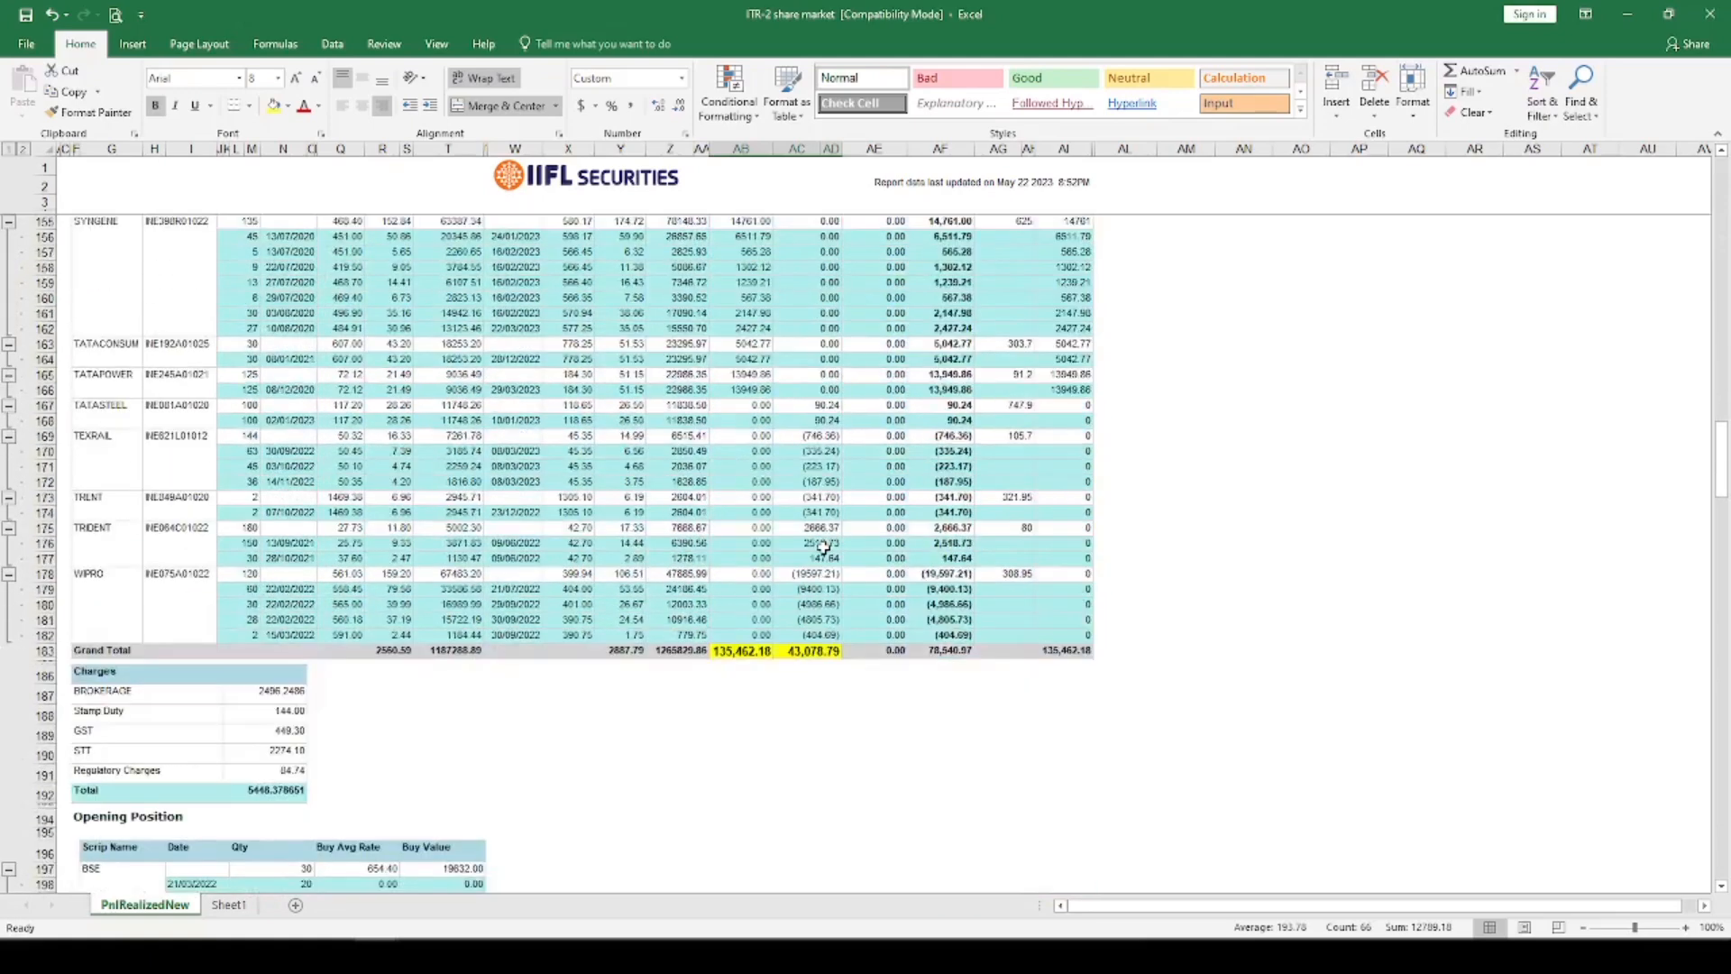
pyautogui.click(745, 649)
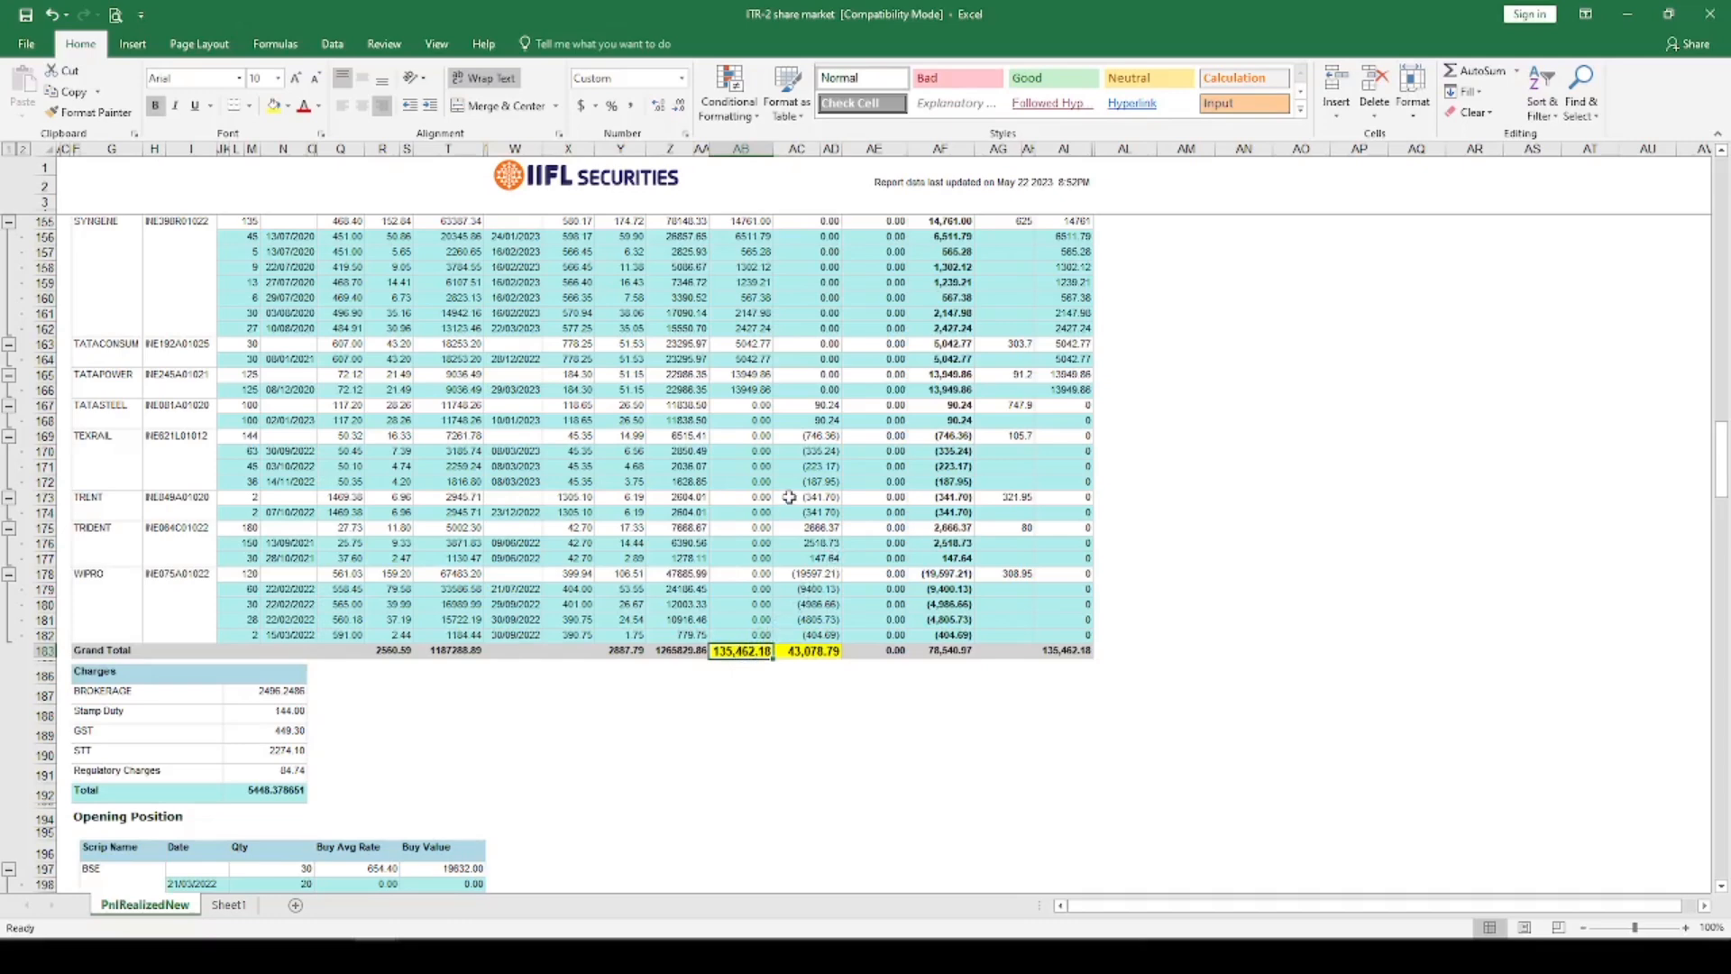
pyautogui.click(806, 650)
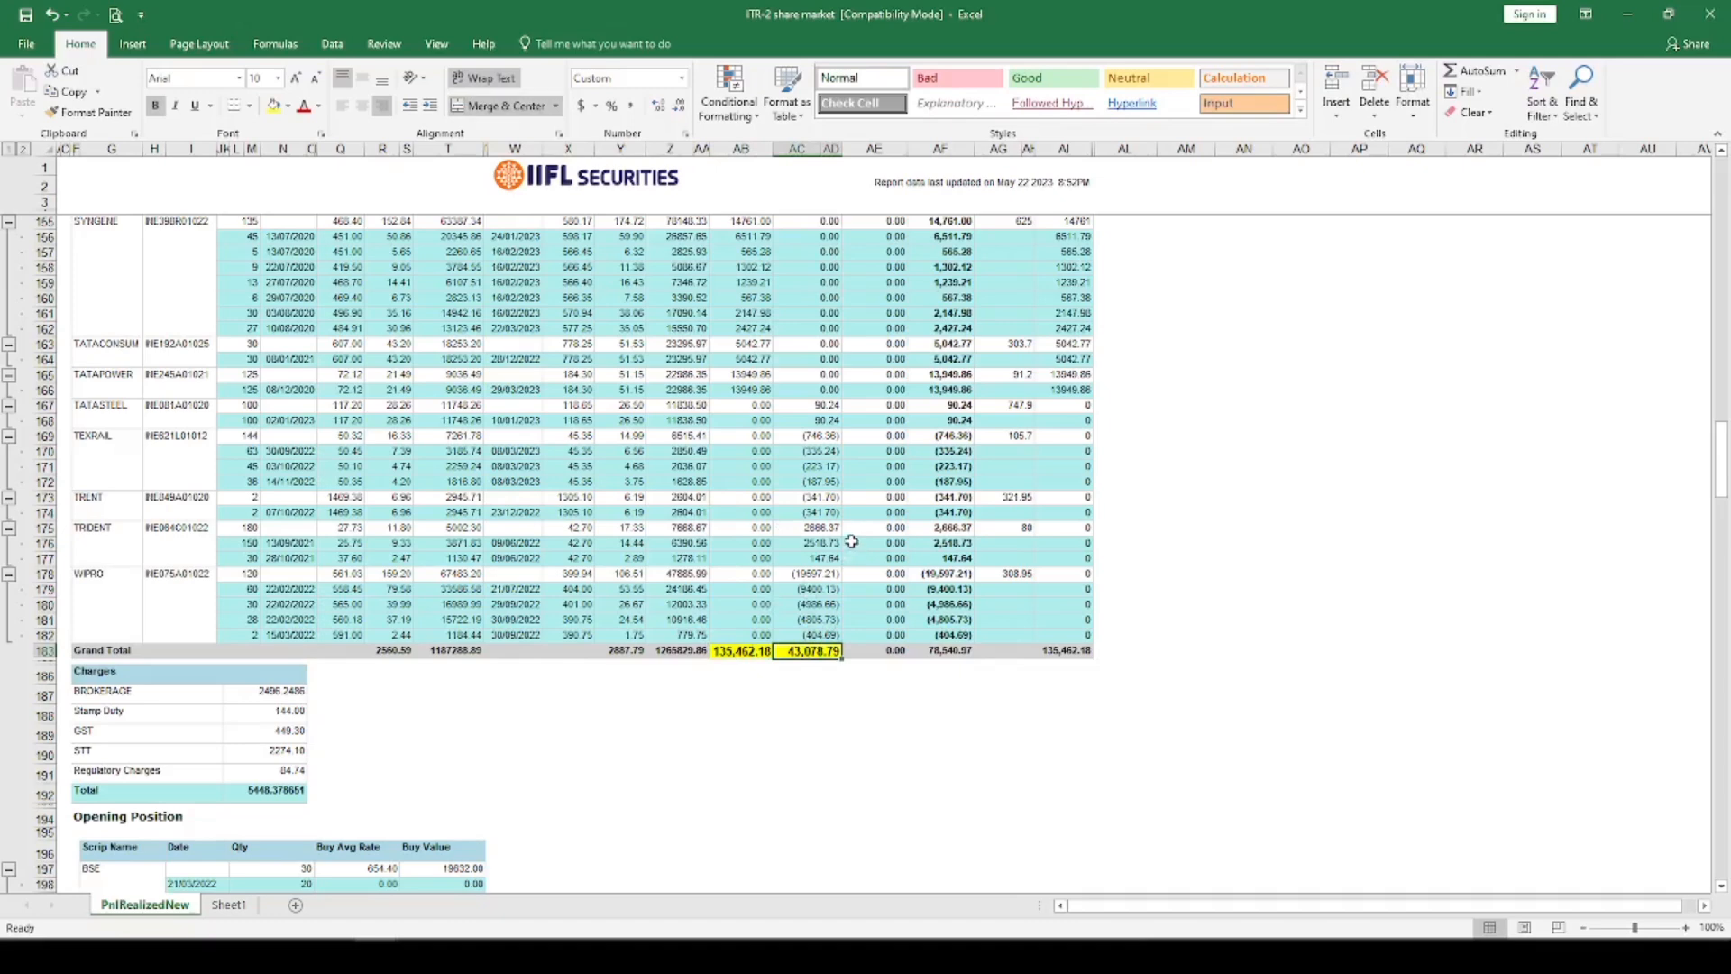
# Step: View the long-term and short-term buy, sale and profit summaries below the data on Sheet1
pyautogui.click(228, 904)
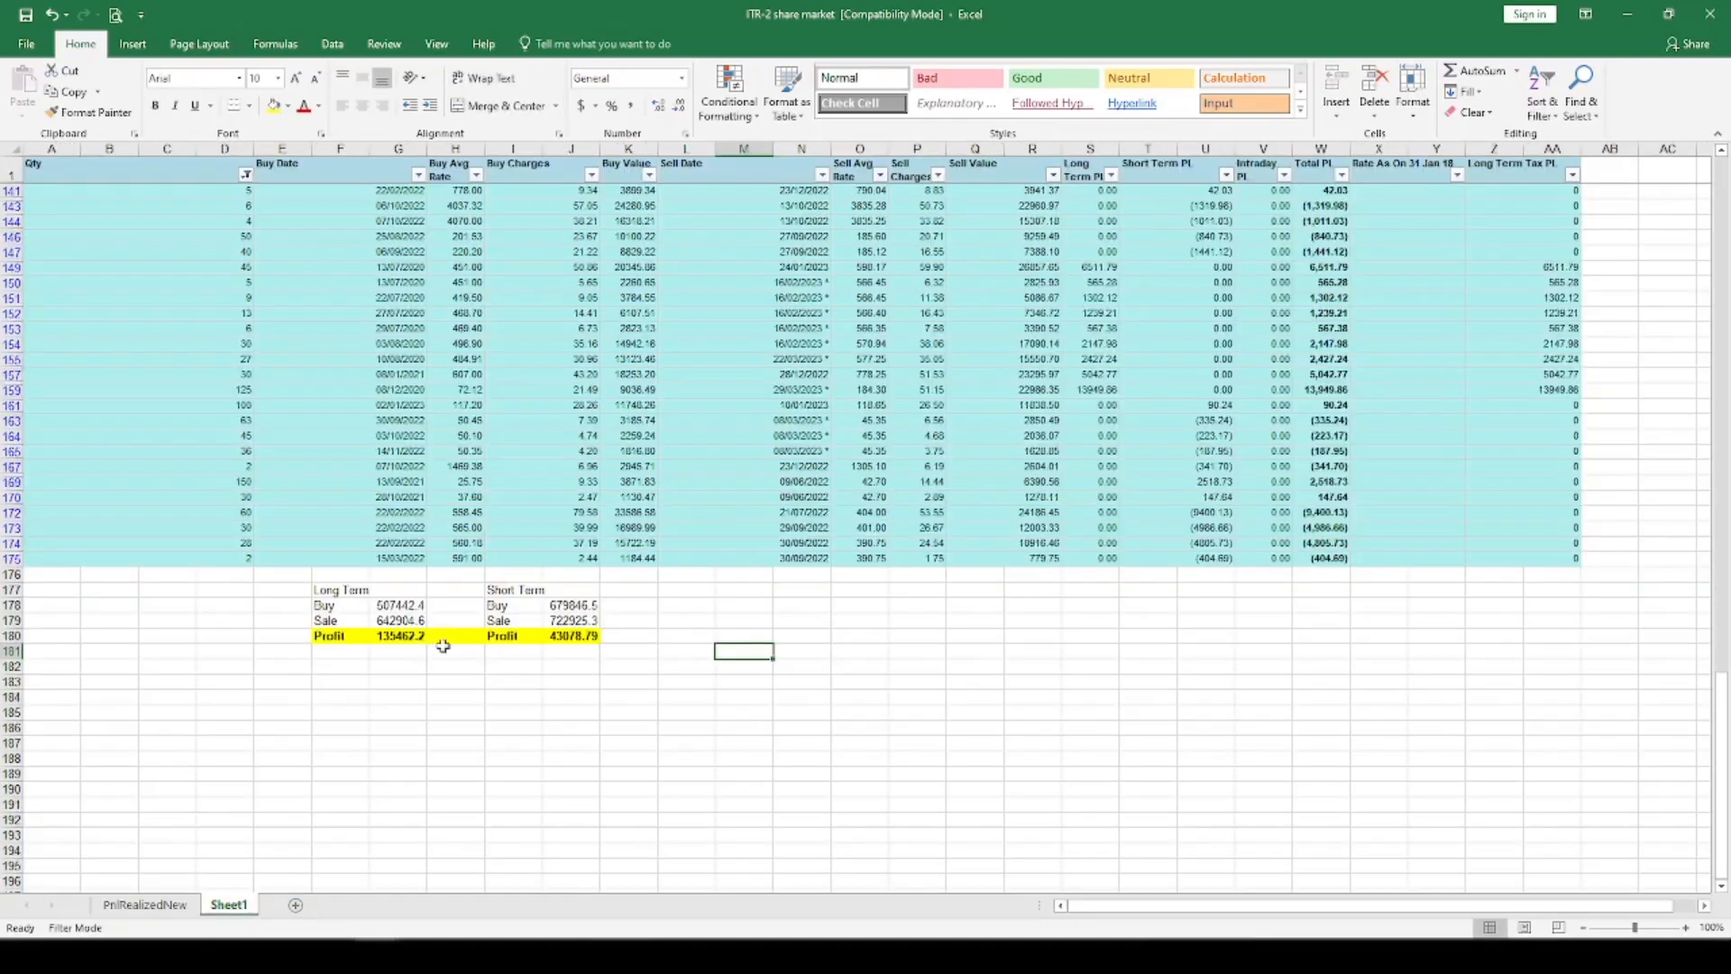
pyautogui.click(311, 592)
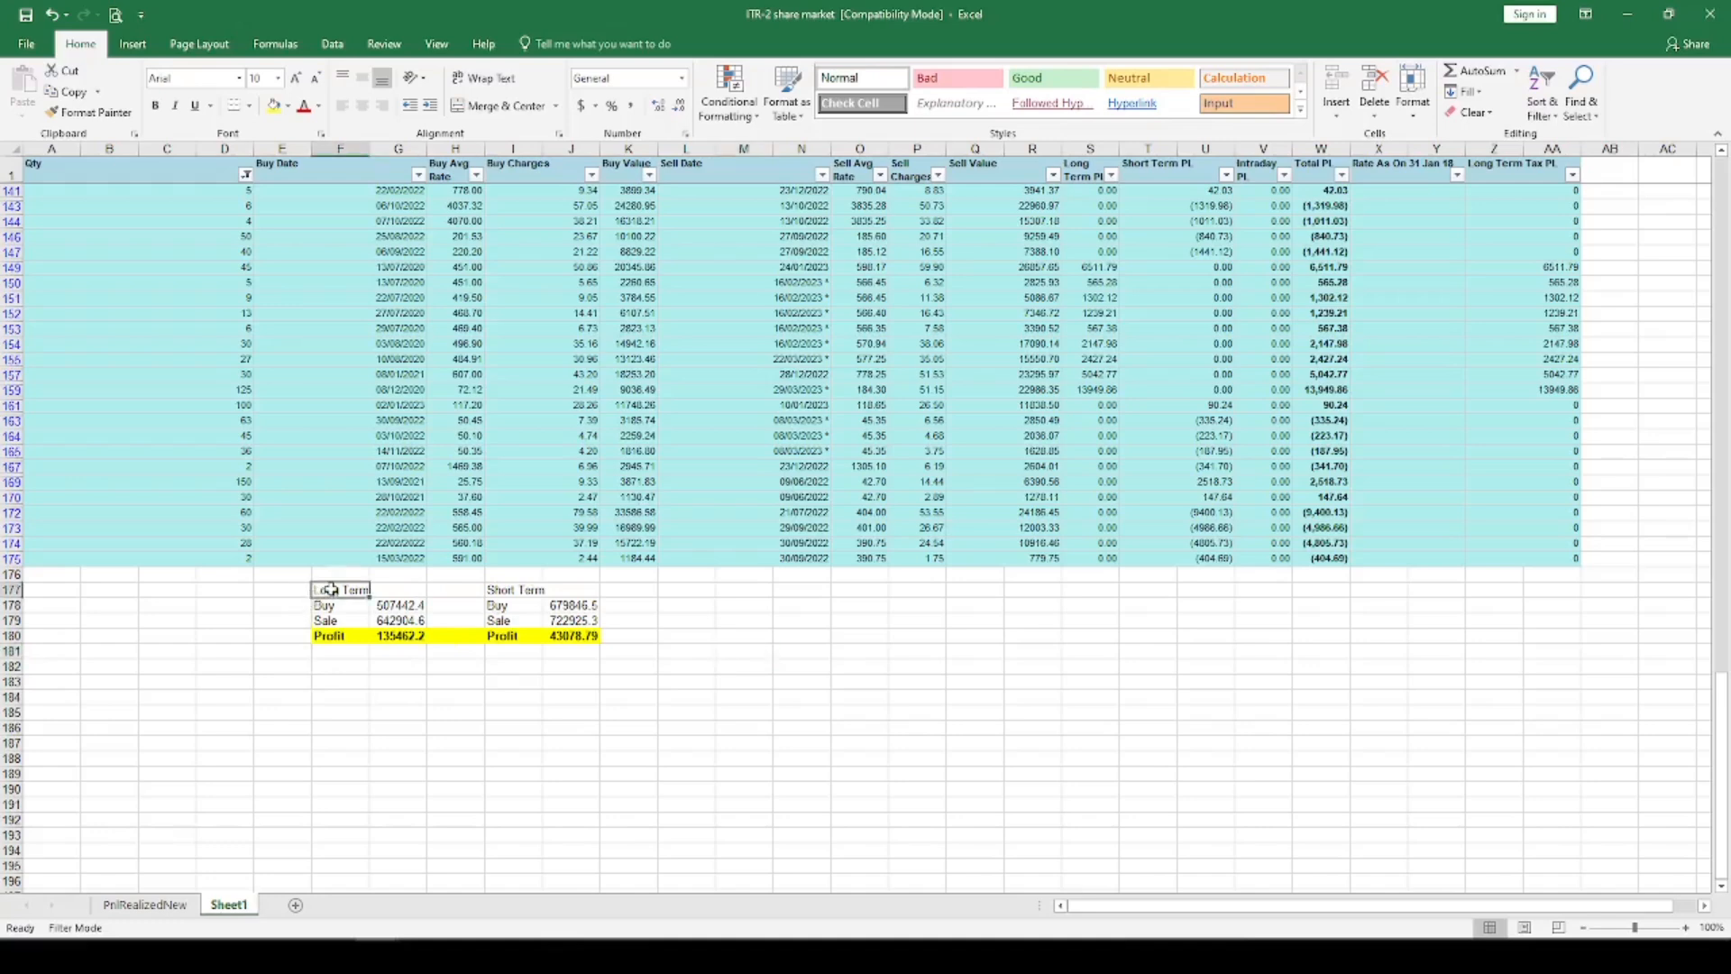
pyautogui.click(516, 591)
pyautogui.moveTo(324, 607); pyautogui.dragTo(405, 609)
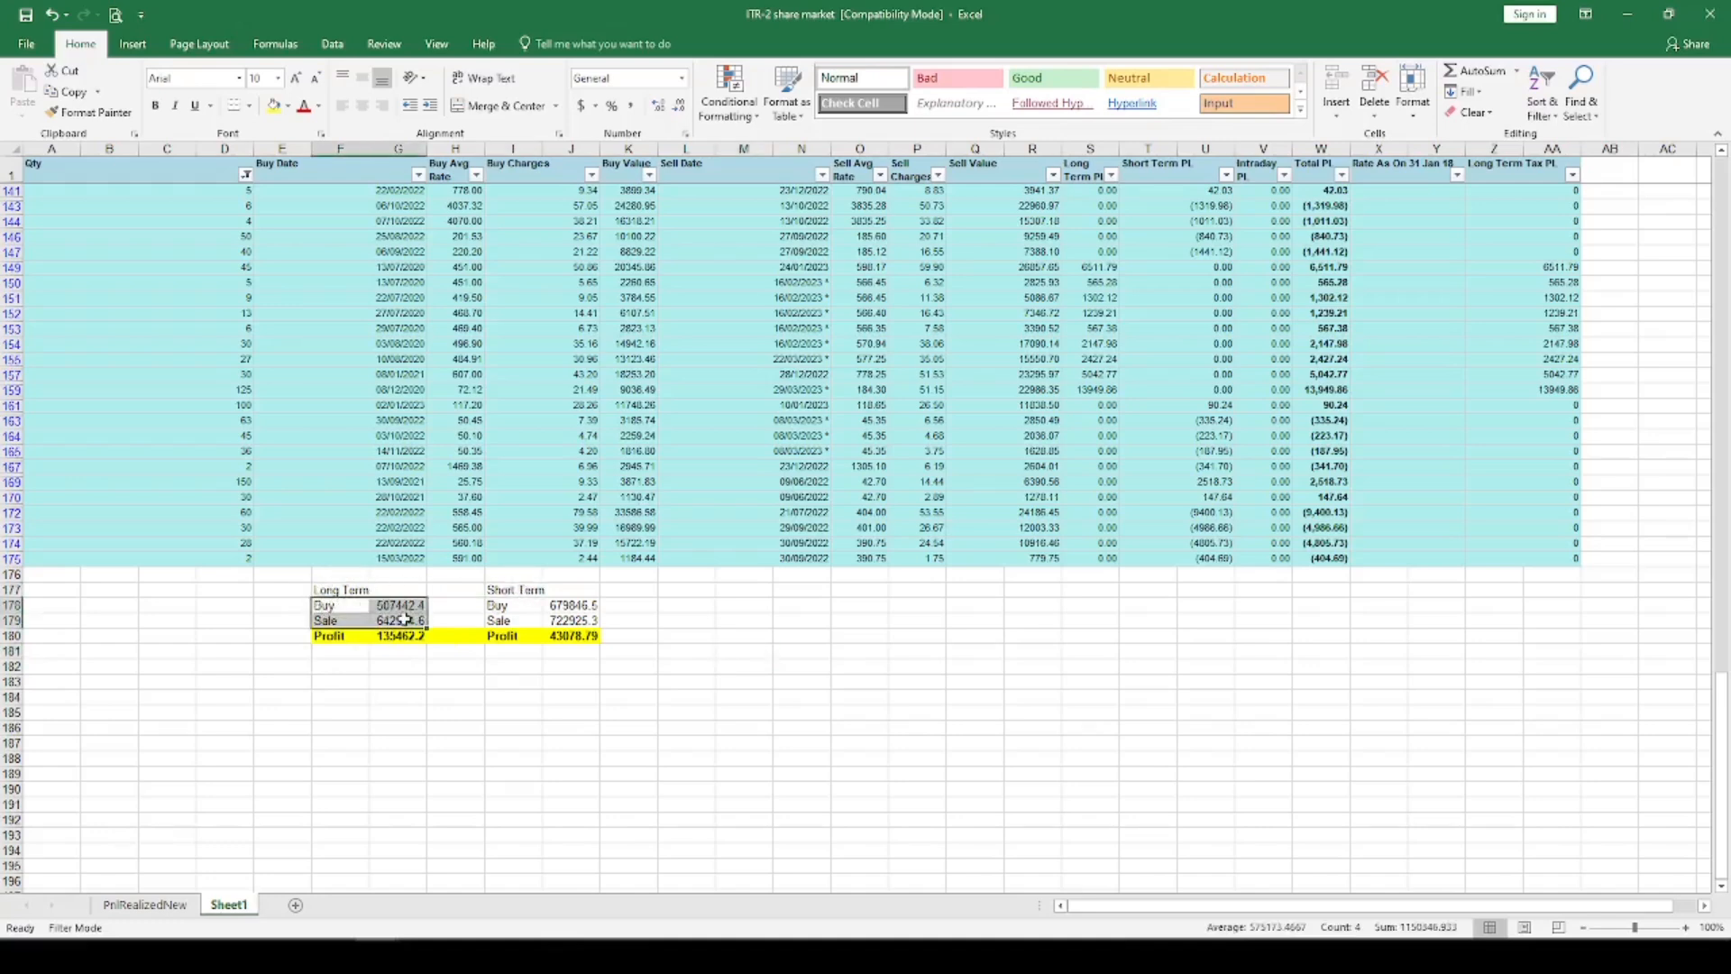
pyautogui.click(375, 672)
pyautogui.moveTo(491, 606); pyautogui.dragTo(586, 638)
pyautogui.click(645, 634)
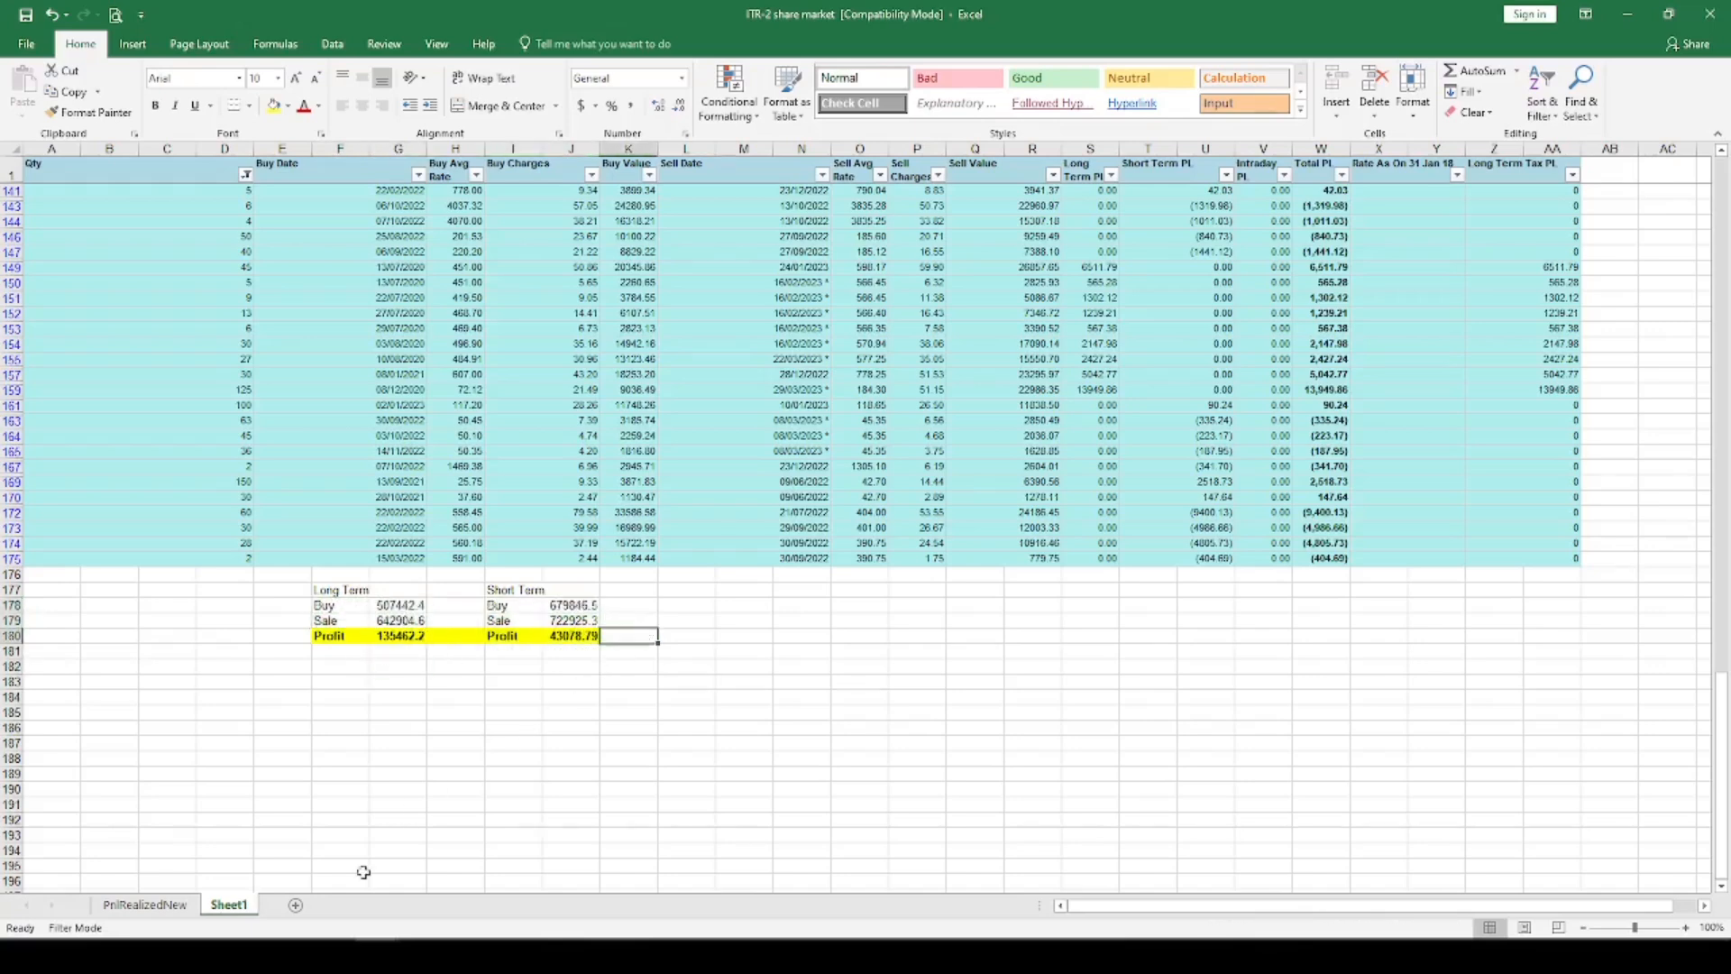
# Step: Switch to the ITR 2_AY 2023-24_V1.0 workbook and read Schedule CG's short-term capital gains section on land or building
pyautogui.moveTo(421, 958)
pyautogui.click(307, 870)
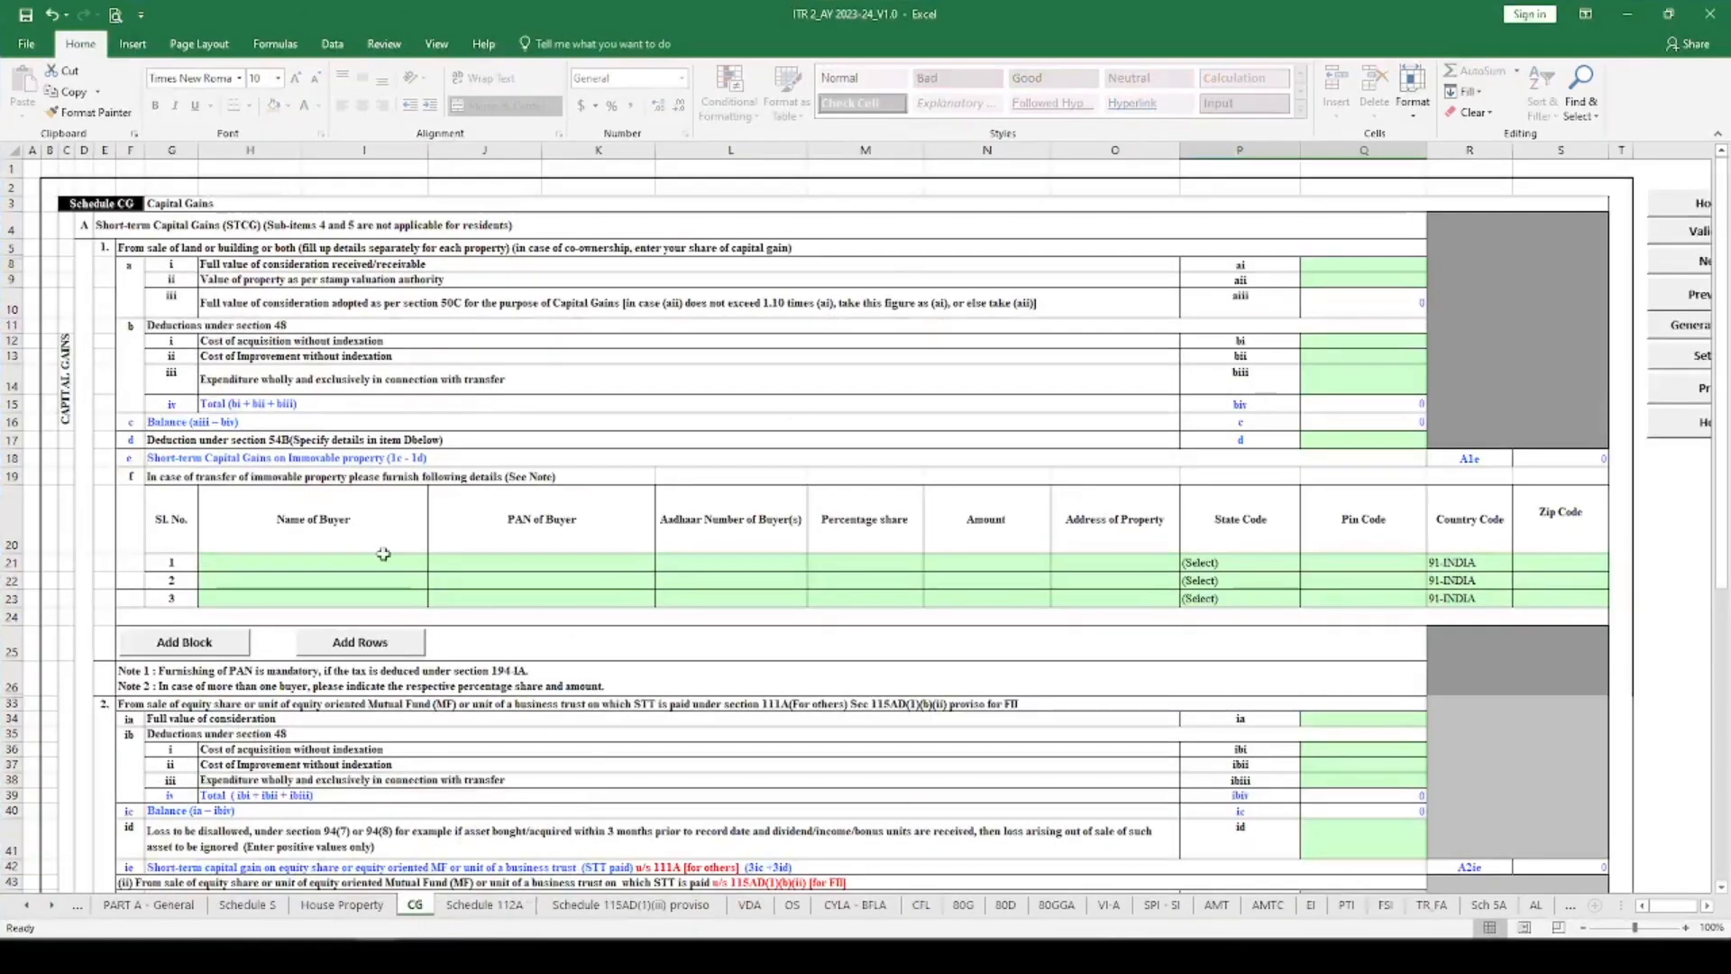
pyautogui.click(173, 197)
pyautogui.click(135, 225)
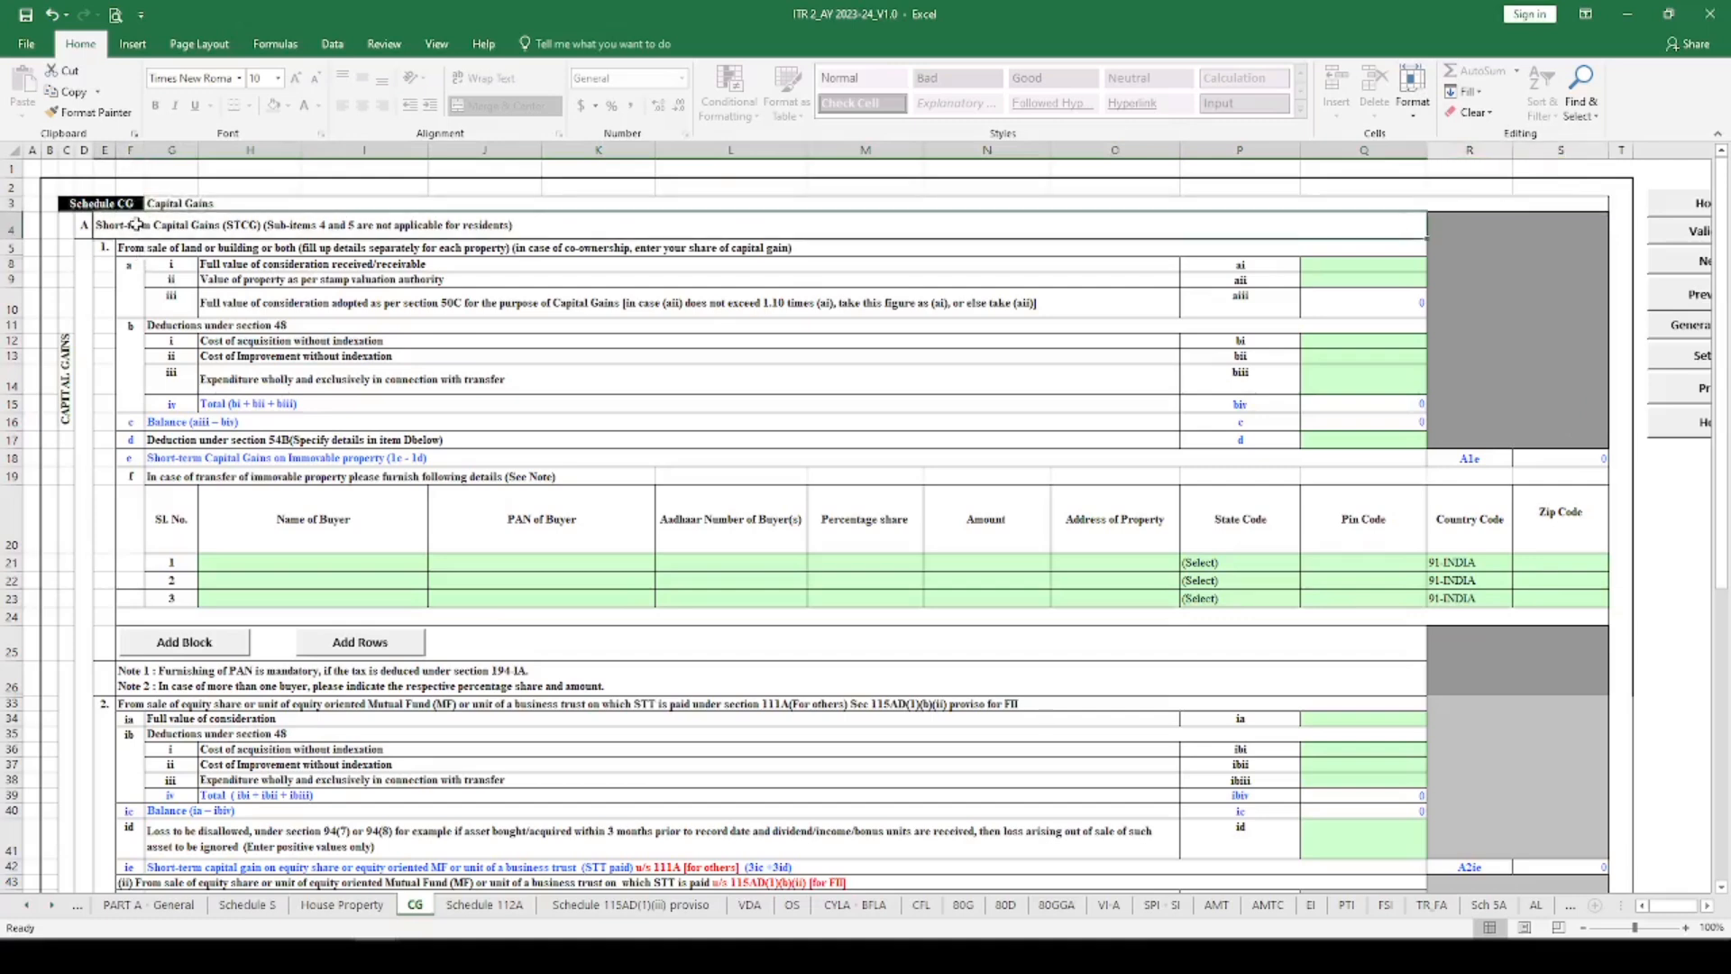
pyautogui.click(221, 248)
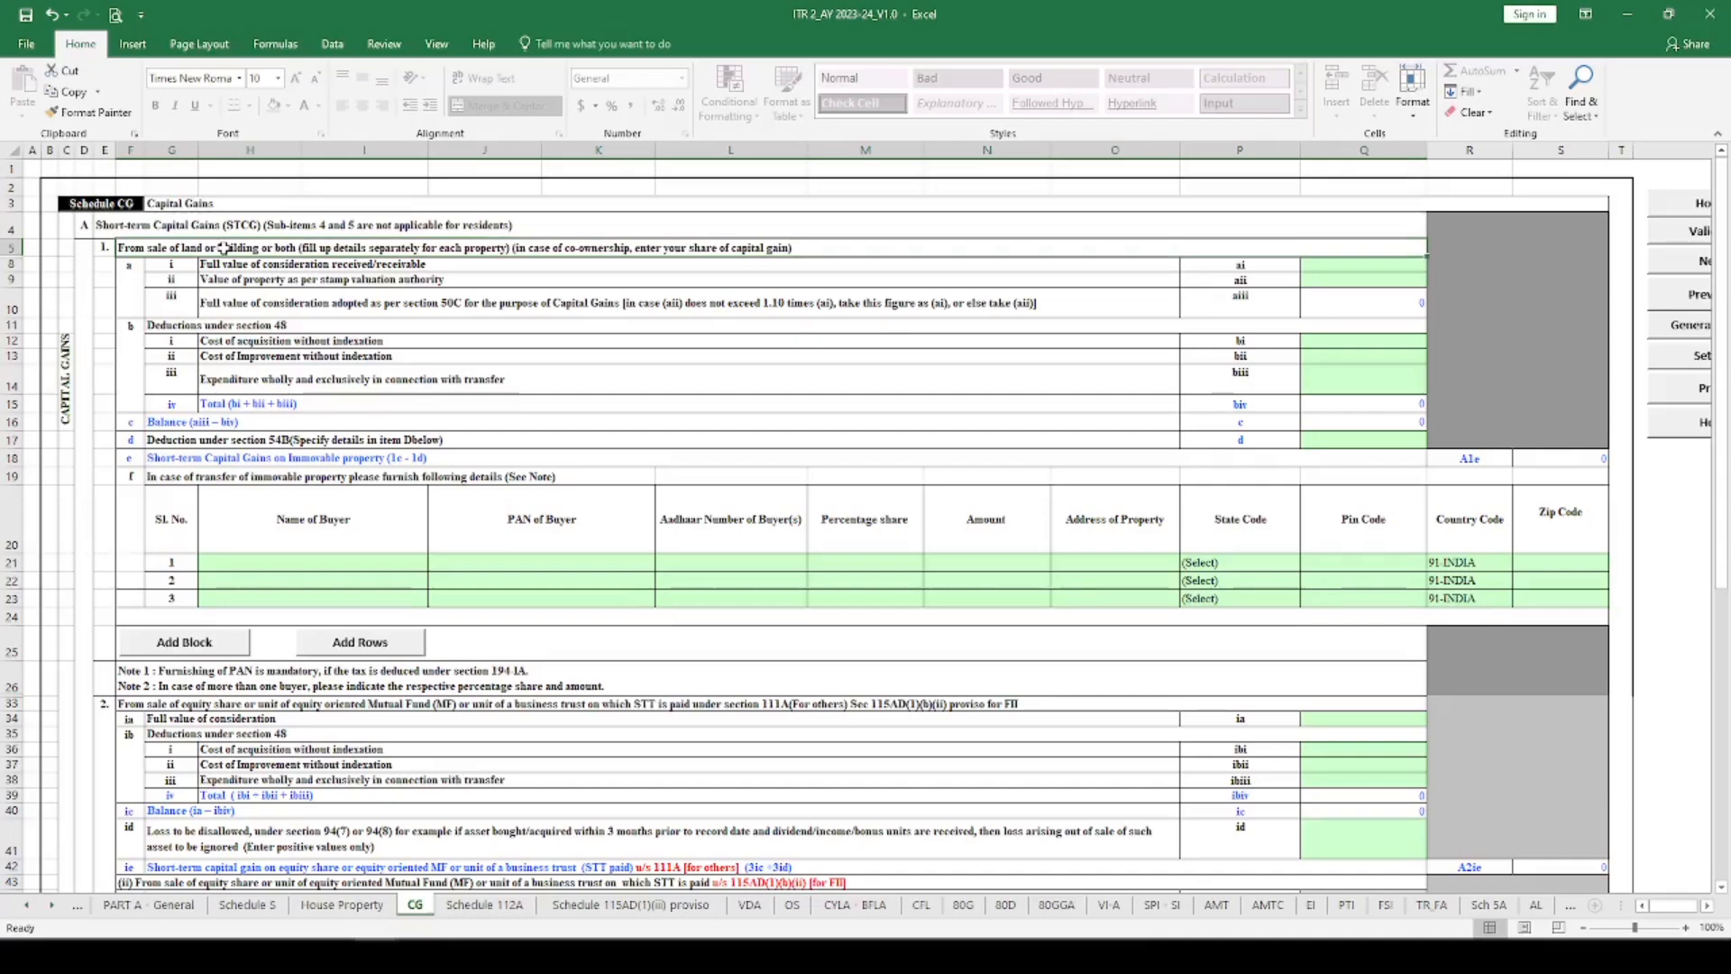
pyautogui.scroll(-1, 372, 288)
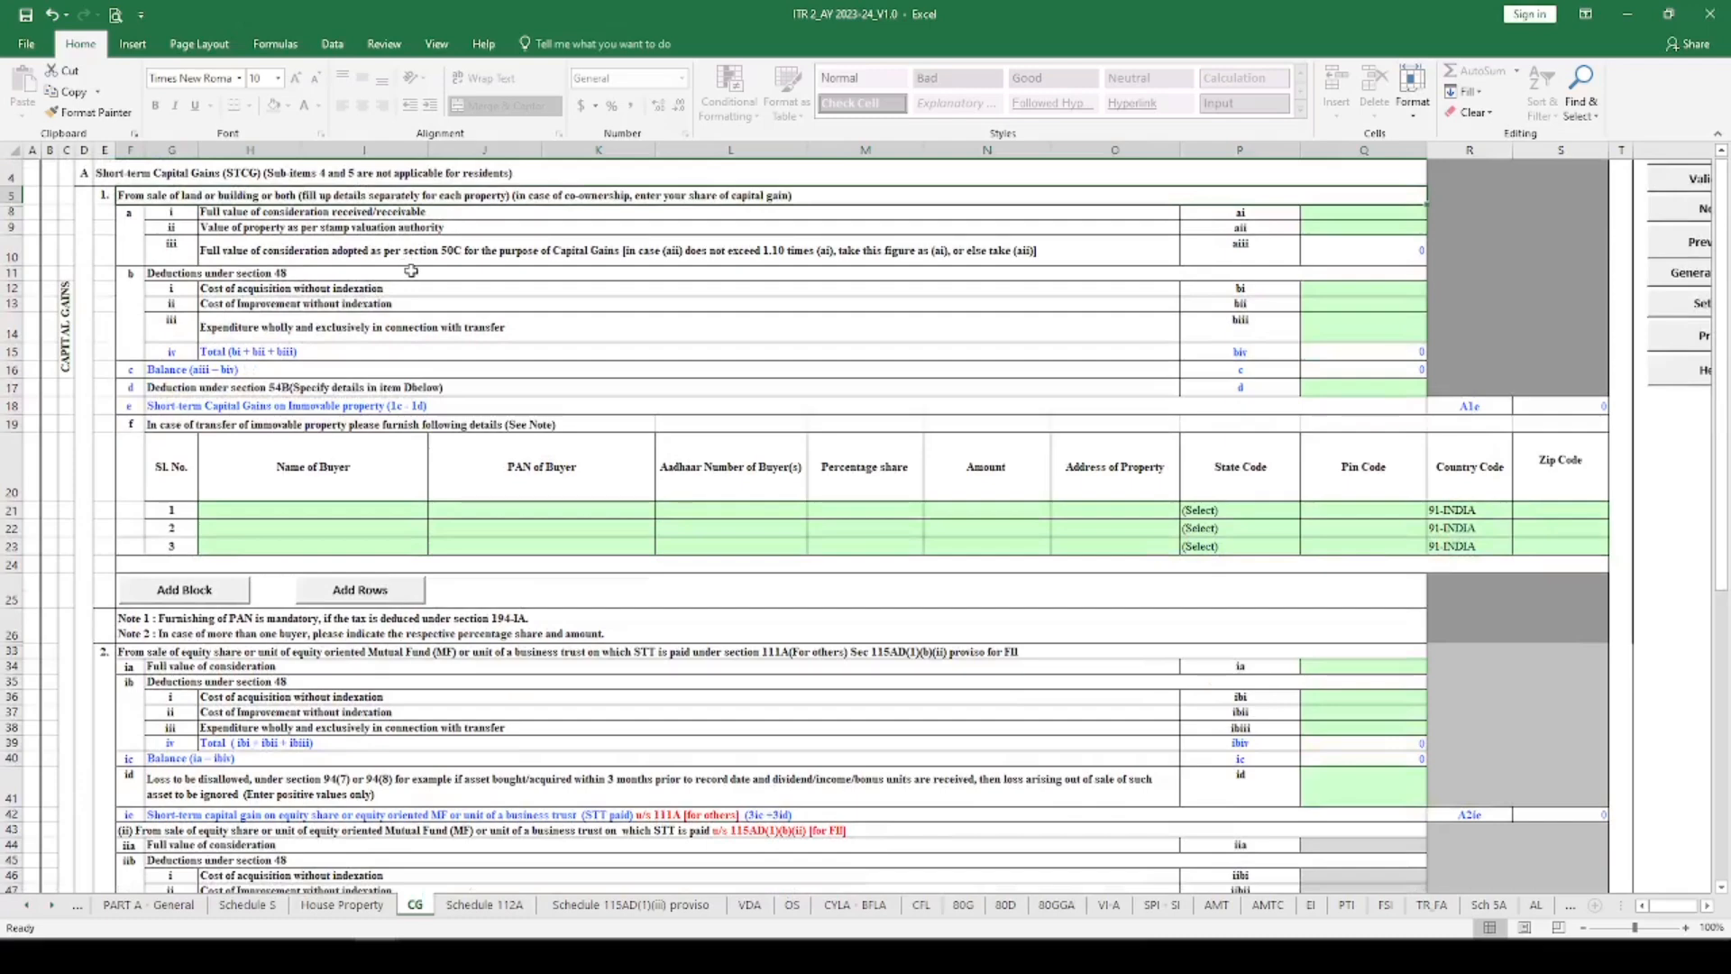
pyautogui.scroll(1, 427, 267)
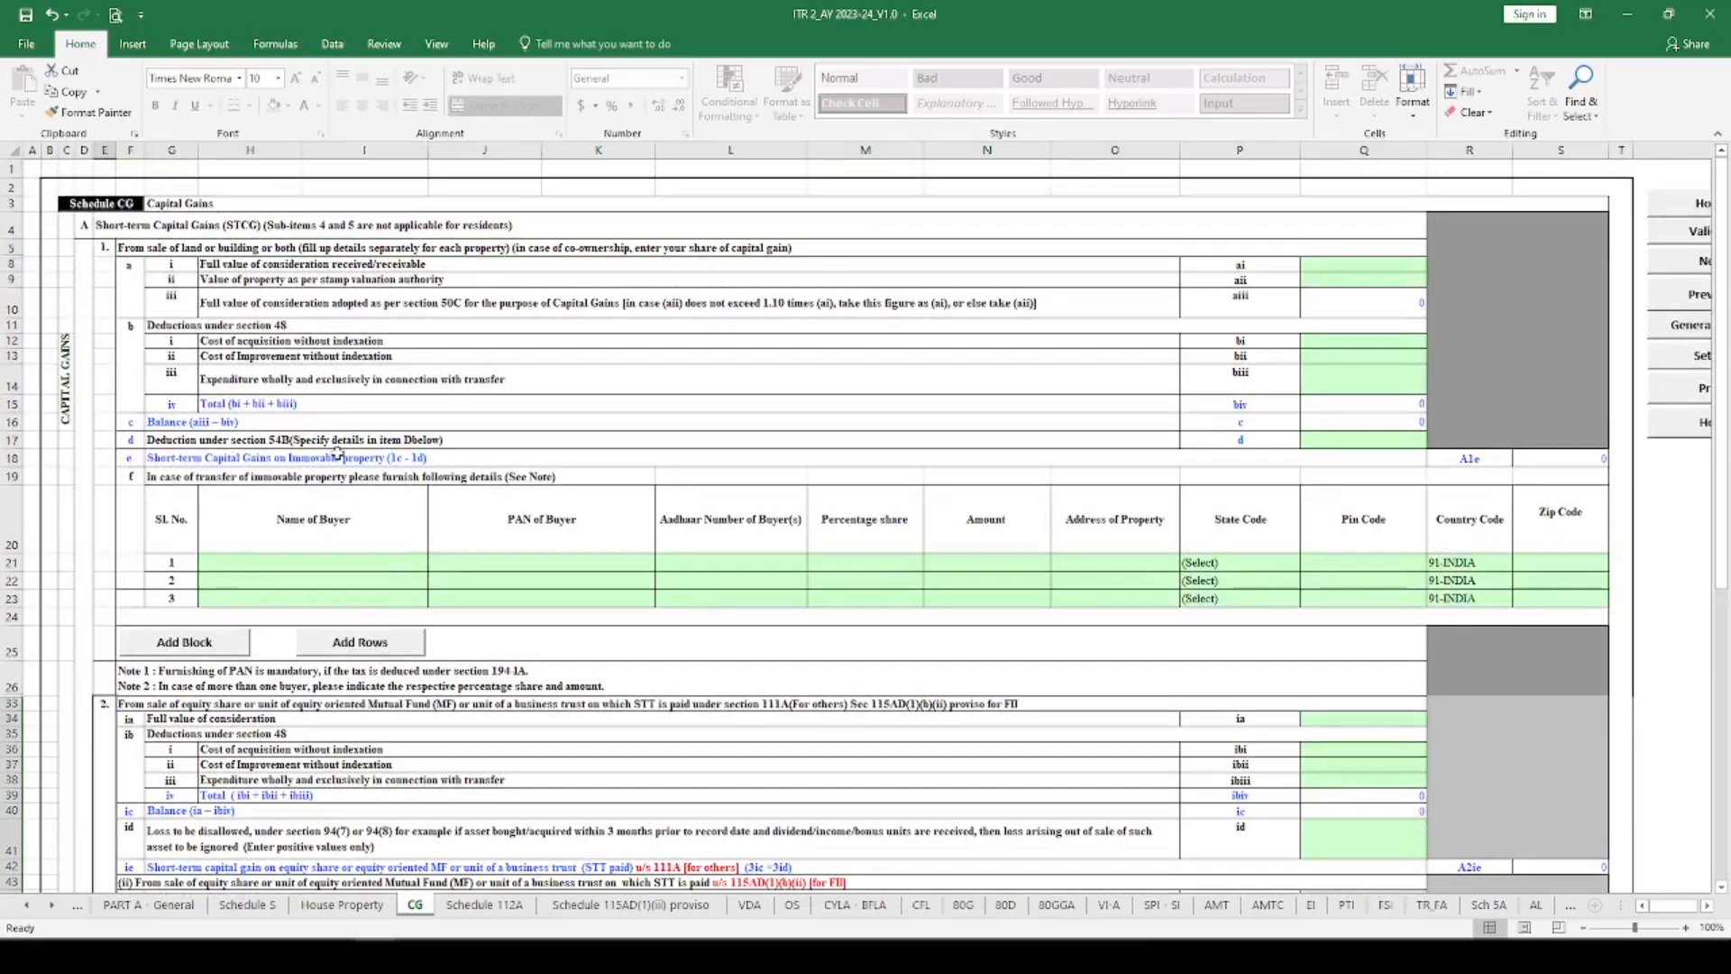
# Step: Examine item 2 of Schedule CG for STT-paid equity share sales under section 111A, including its consideration and deduction rows
pyautogui.scroll(-8, 407, 367)
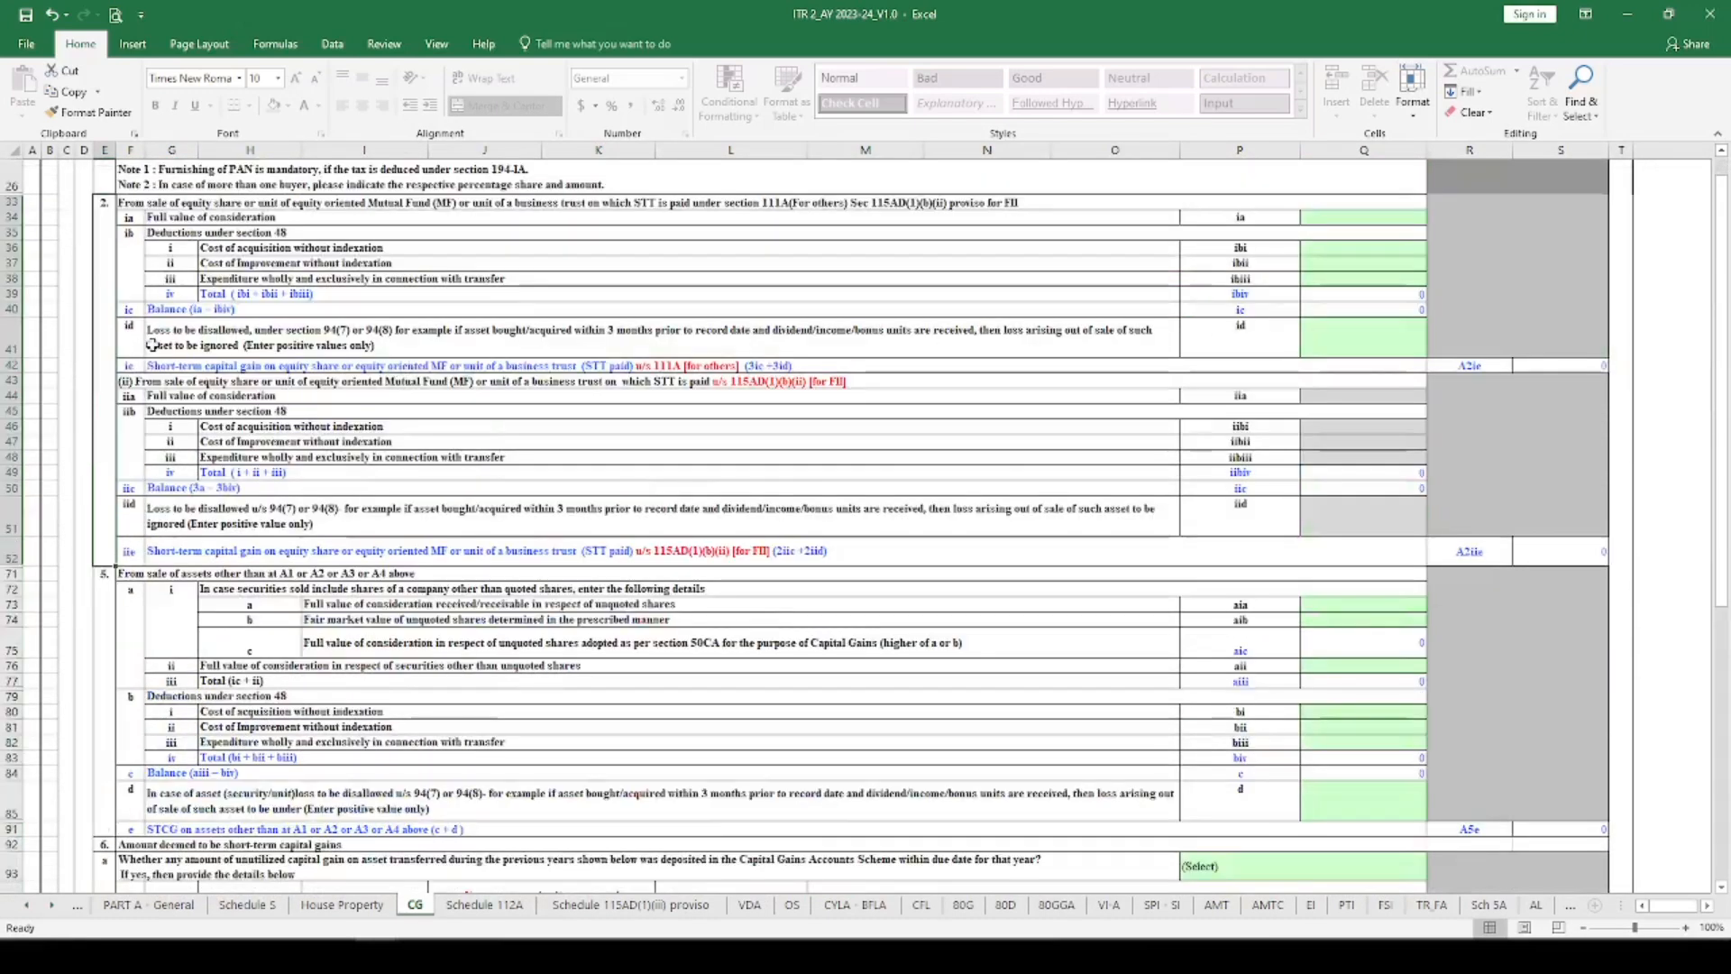
pyautogui.scroll(1, 153, 347)
pyautogui.click(142, 277)
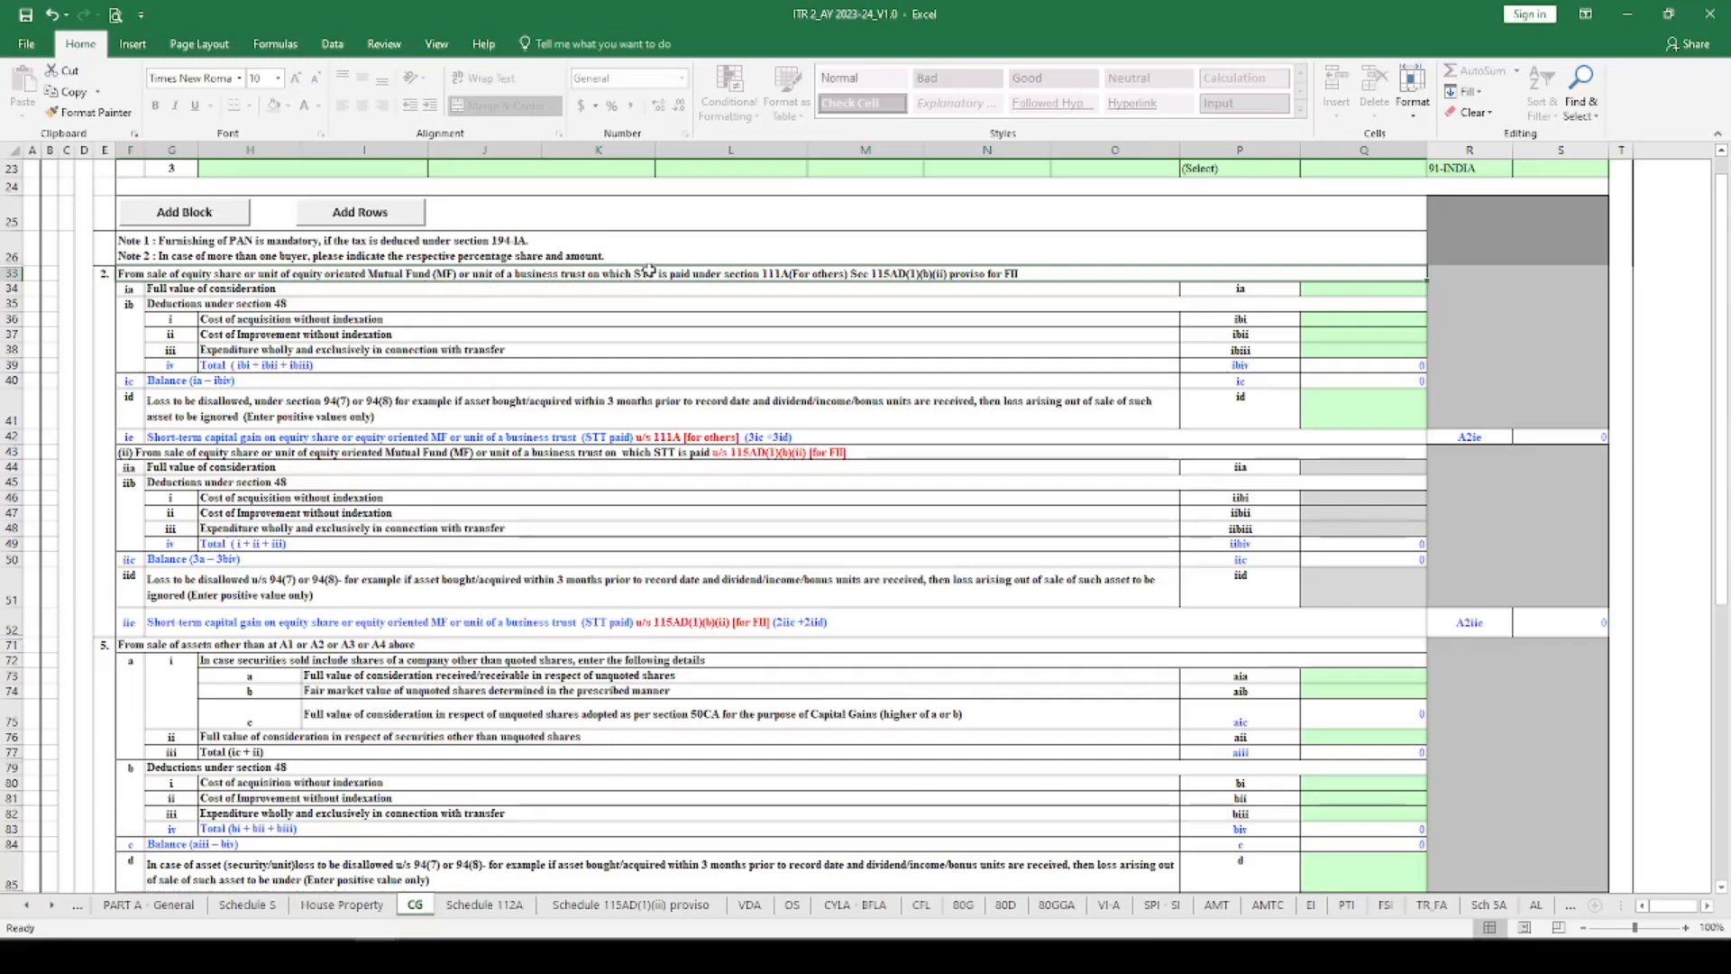
pyautogui.click(194, 293)
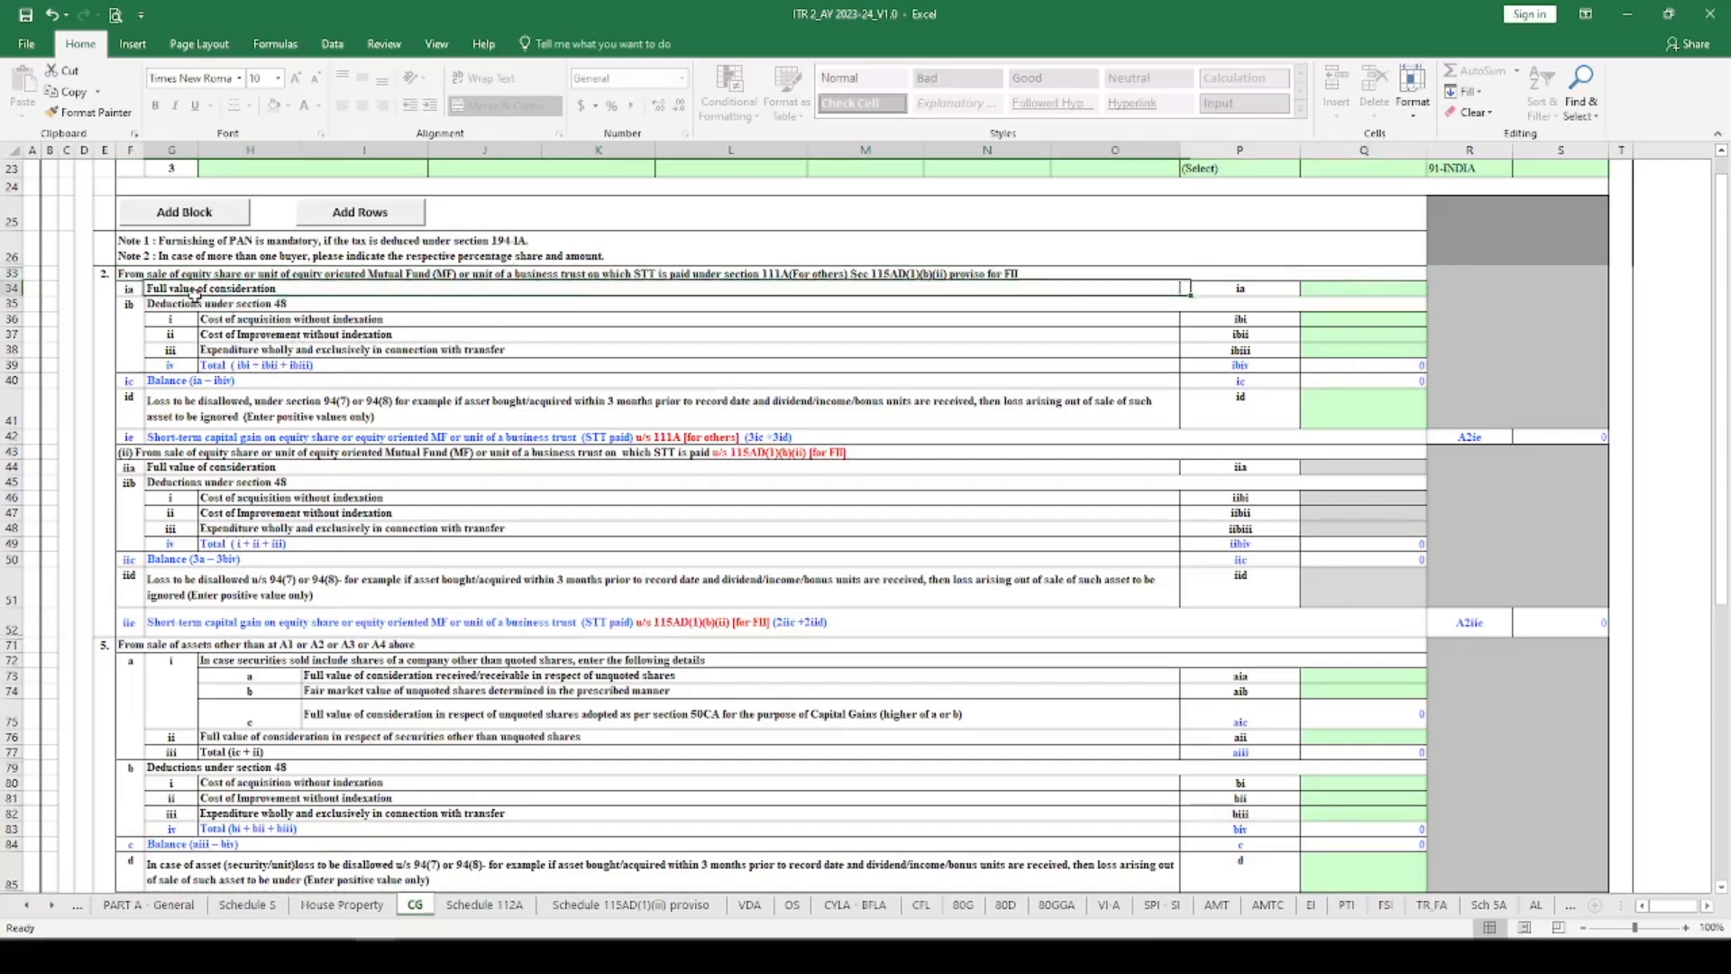
pyautogui.click(171, 338)
pyautogui.moveTo(131, 291)
pyautogui.mouseDown()
pyautogui.moveTo(1286, 320)
pyautogui.moveTo(1370, 375)
pyautogui.mouseUp()
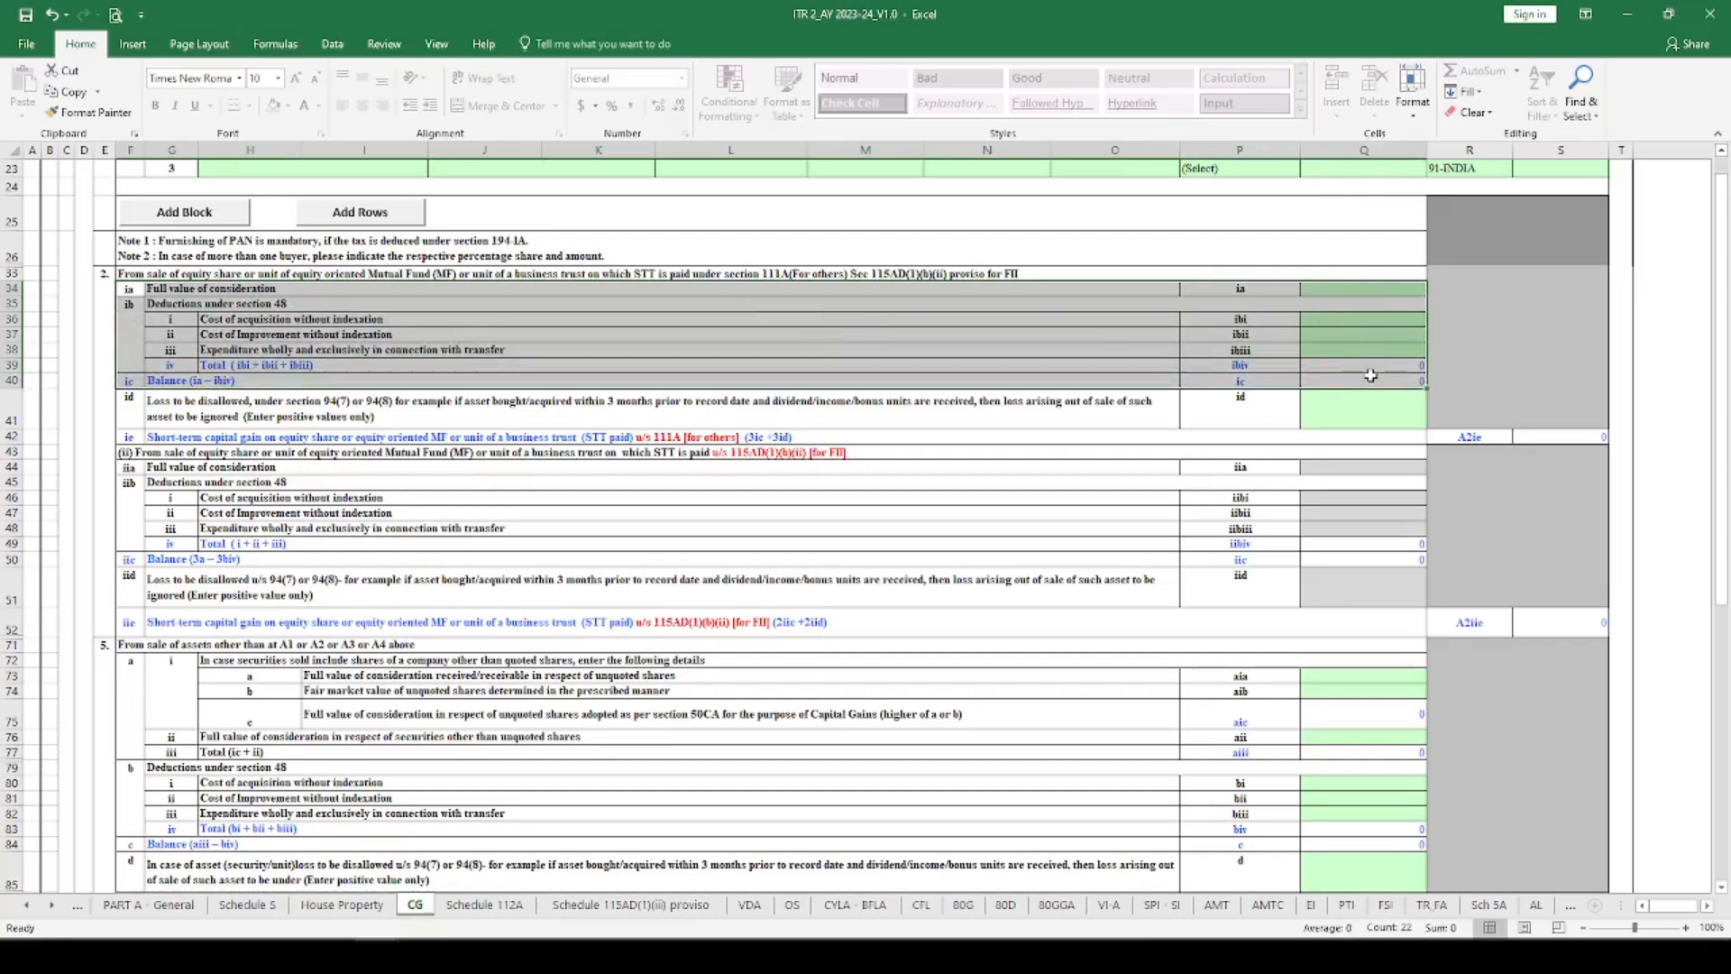
pyautogui.click(822, 403)
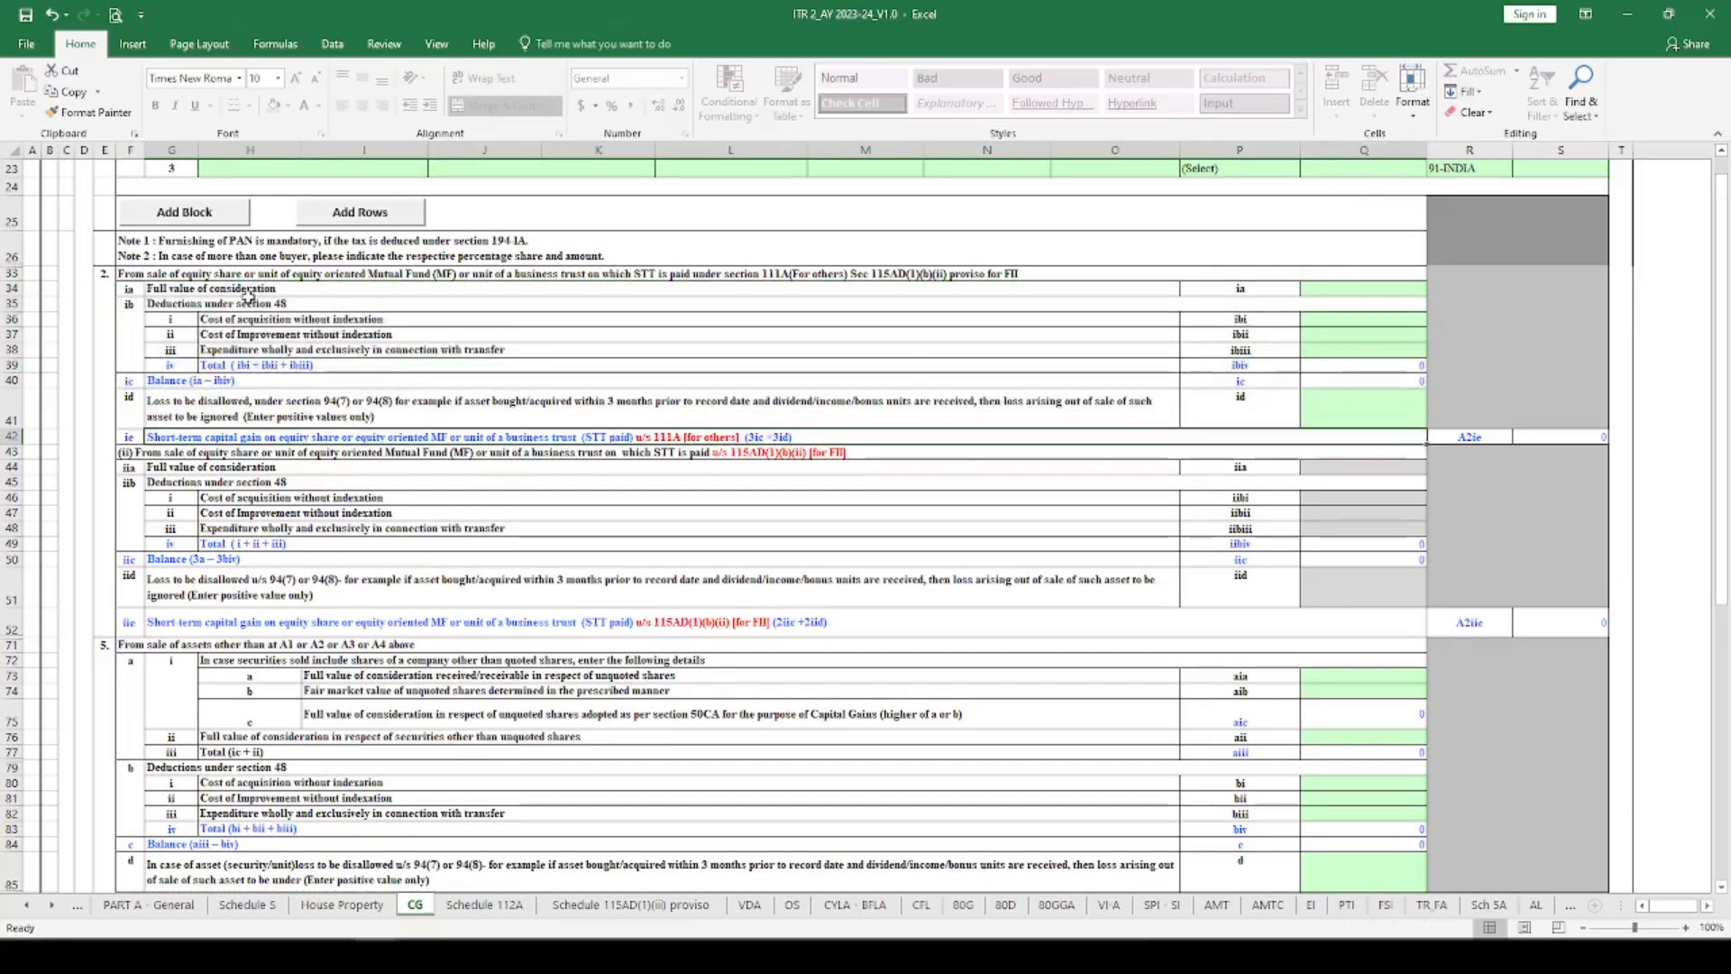
# Step: Select the section 111A full value of consideration cell, and look up the short-term sale value in the ITR-2 share market workbook
pyautogui.click(163, 289)
pyautogui.press('Right')
pyautogui.press('Right')
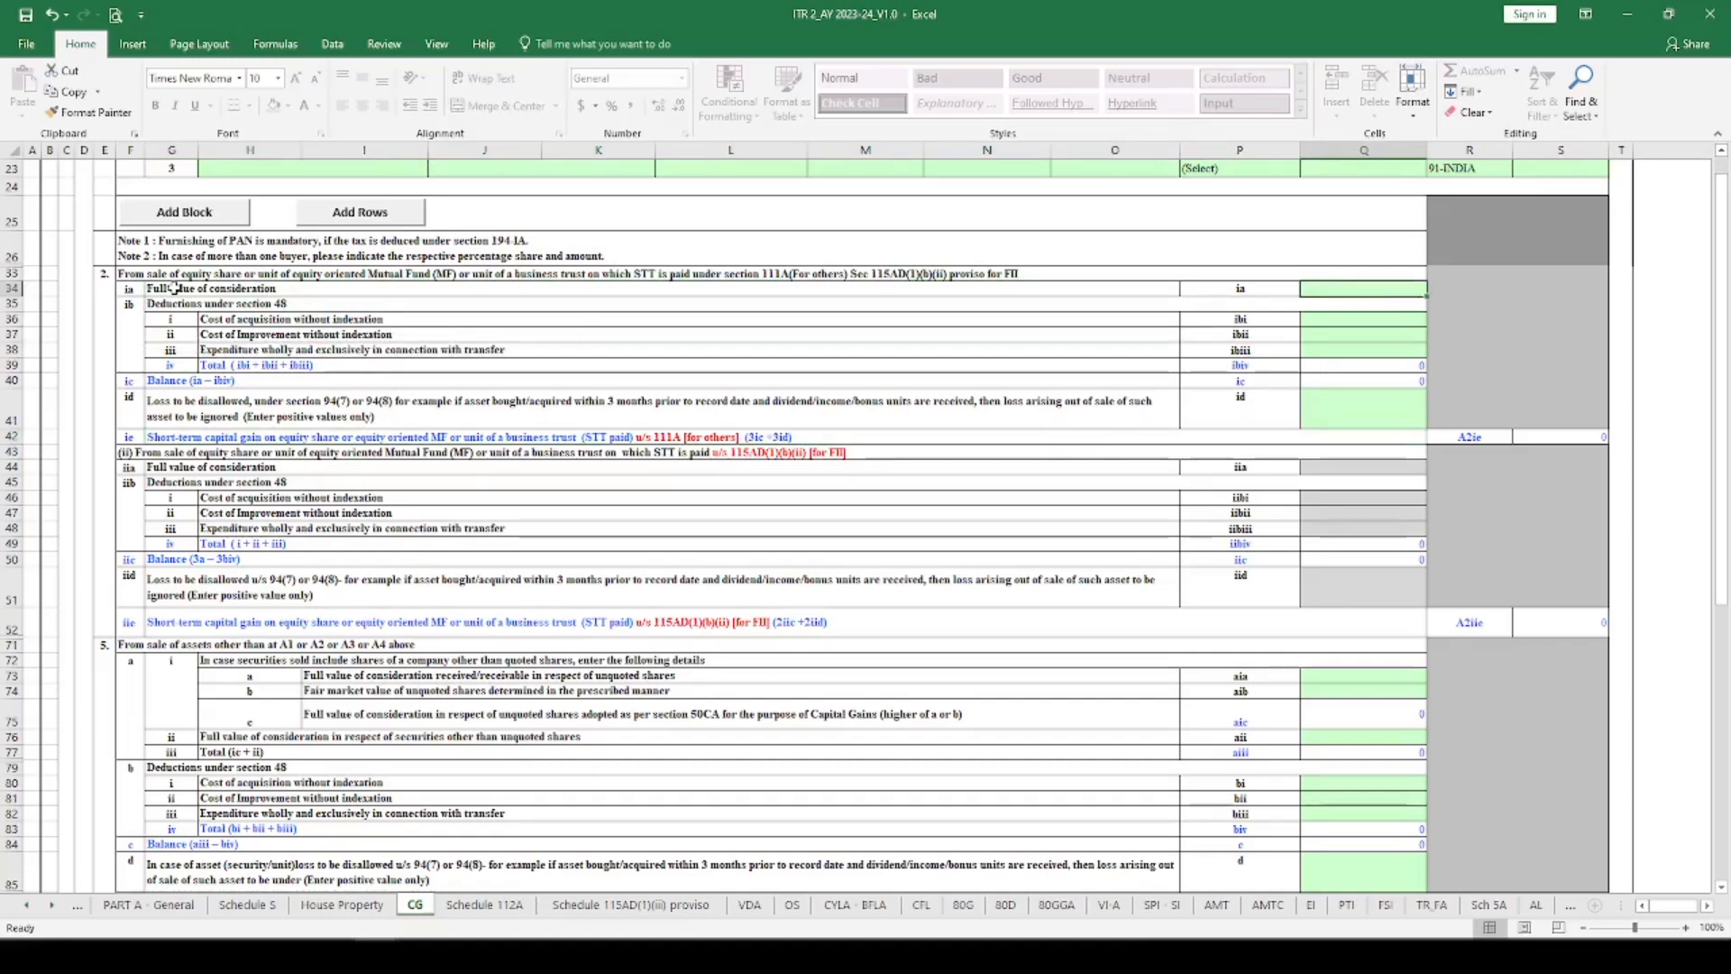
pyautogui.click(370, 951)
pyautogui.click(477, 872)
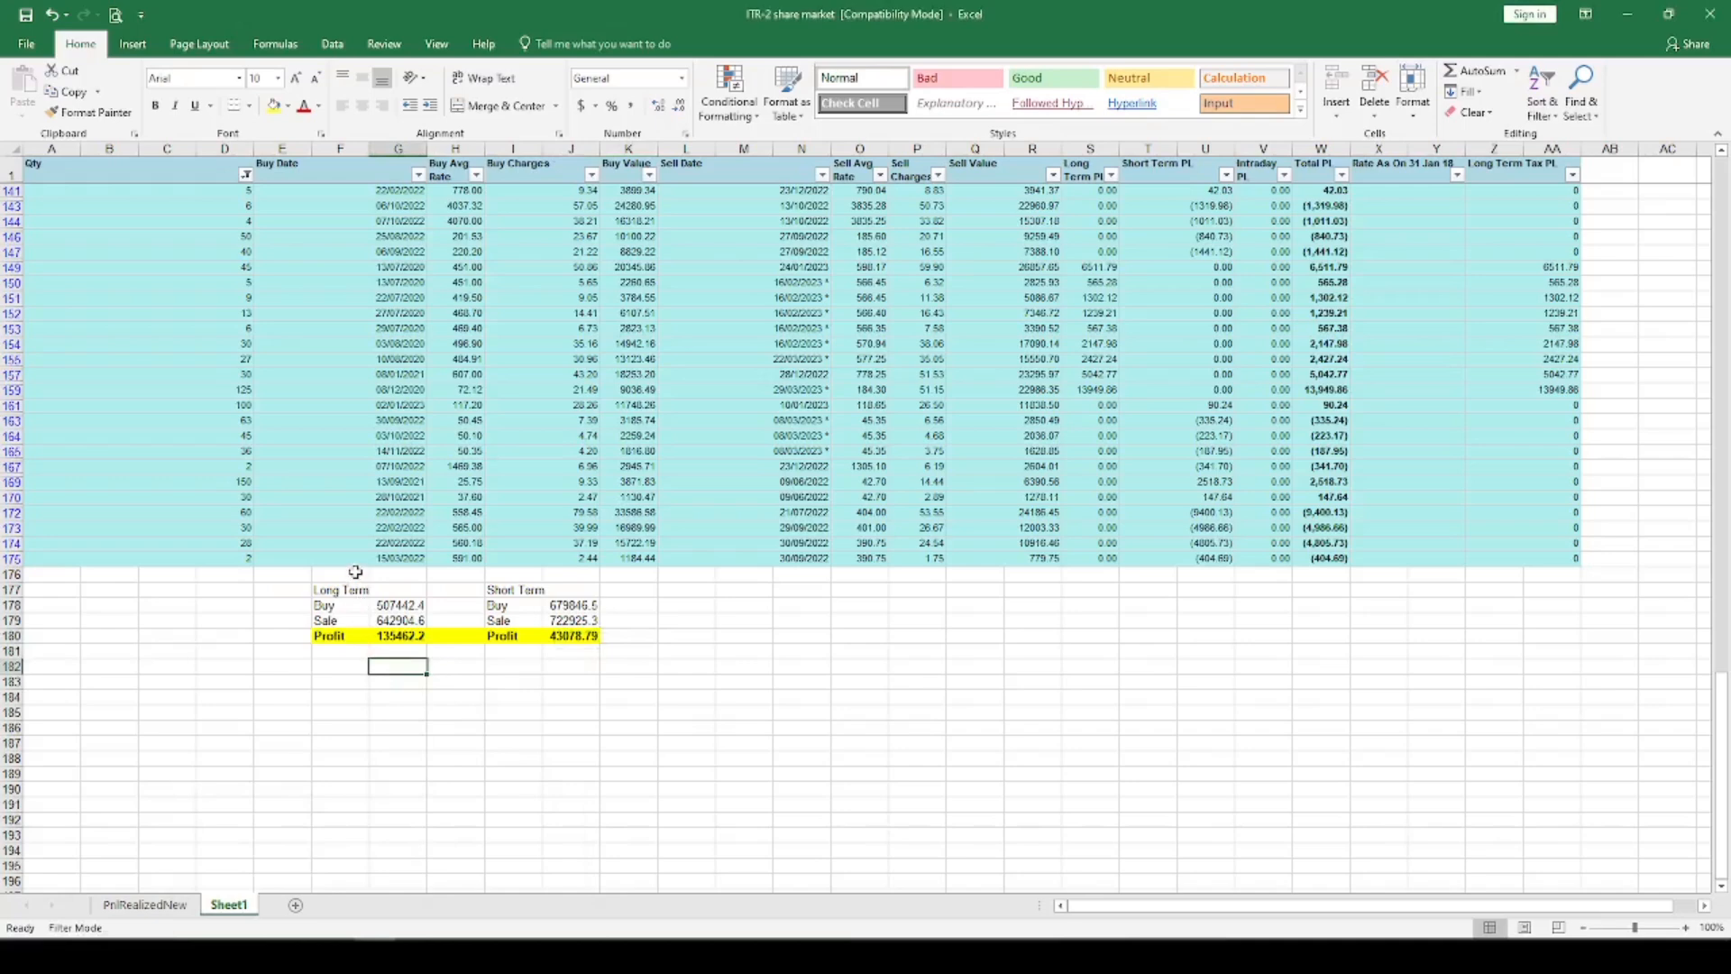
pyautogui.click(321, 592)
pyautogui.click(514, 593)
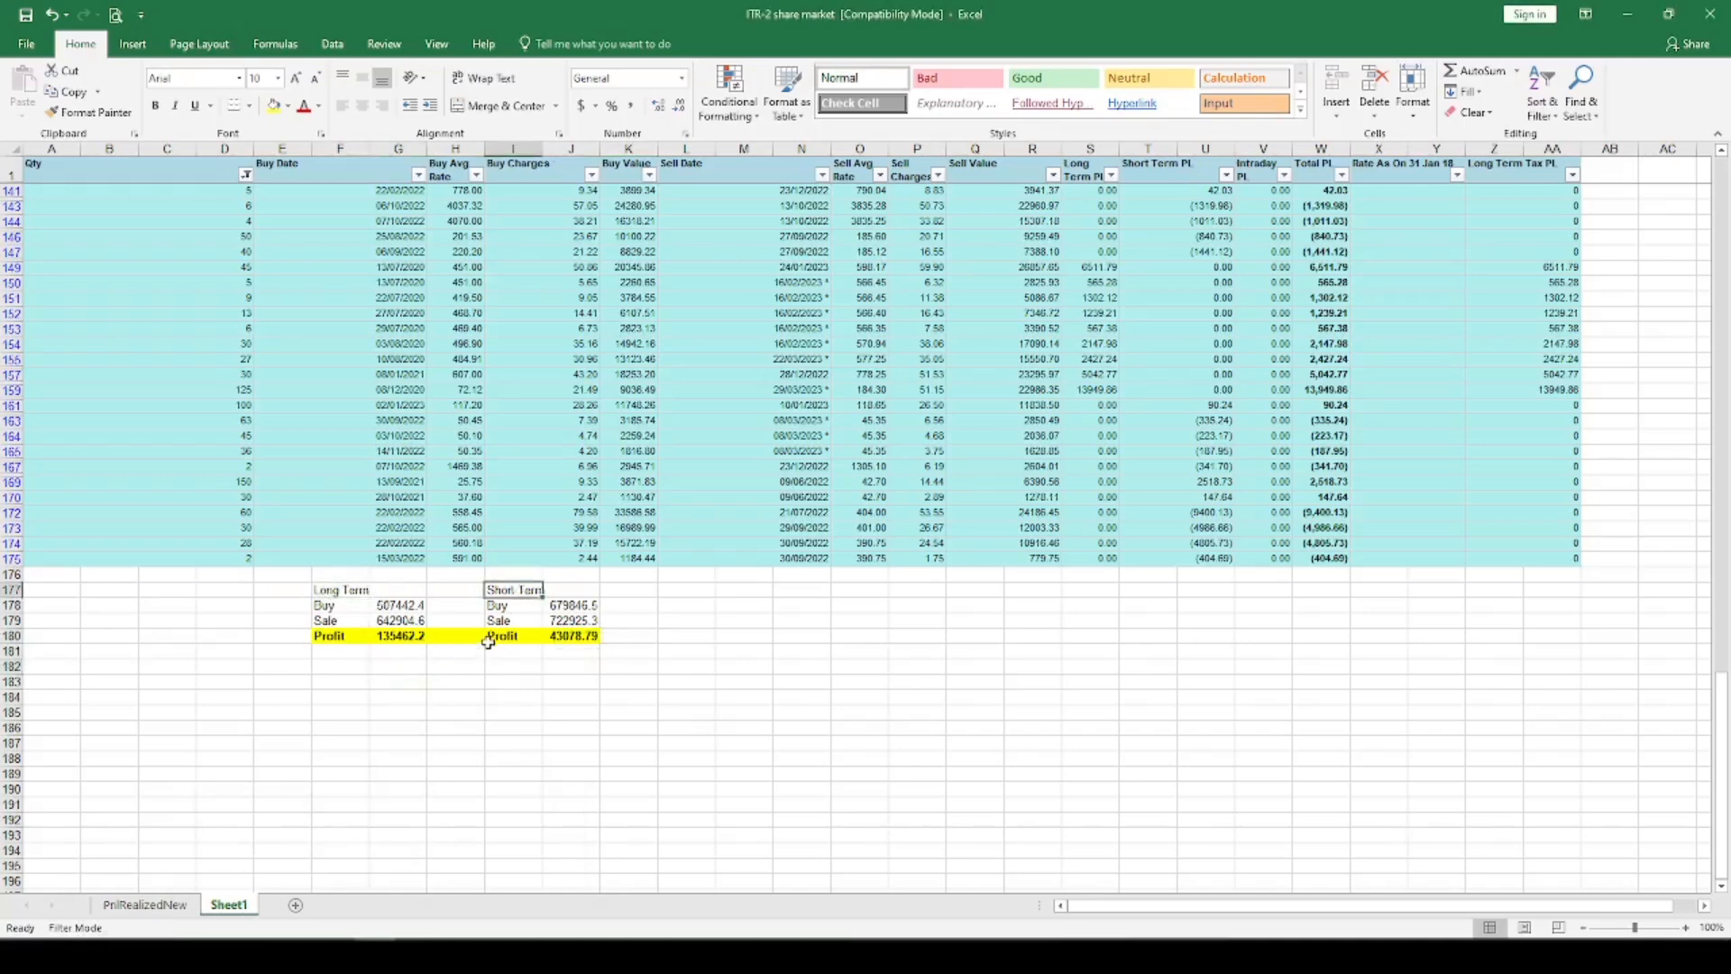
pyautogui.click(590, 617)
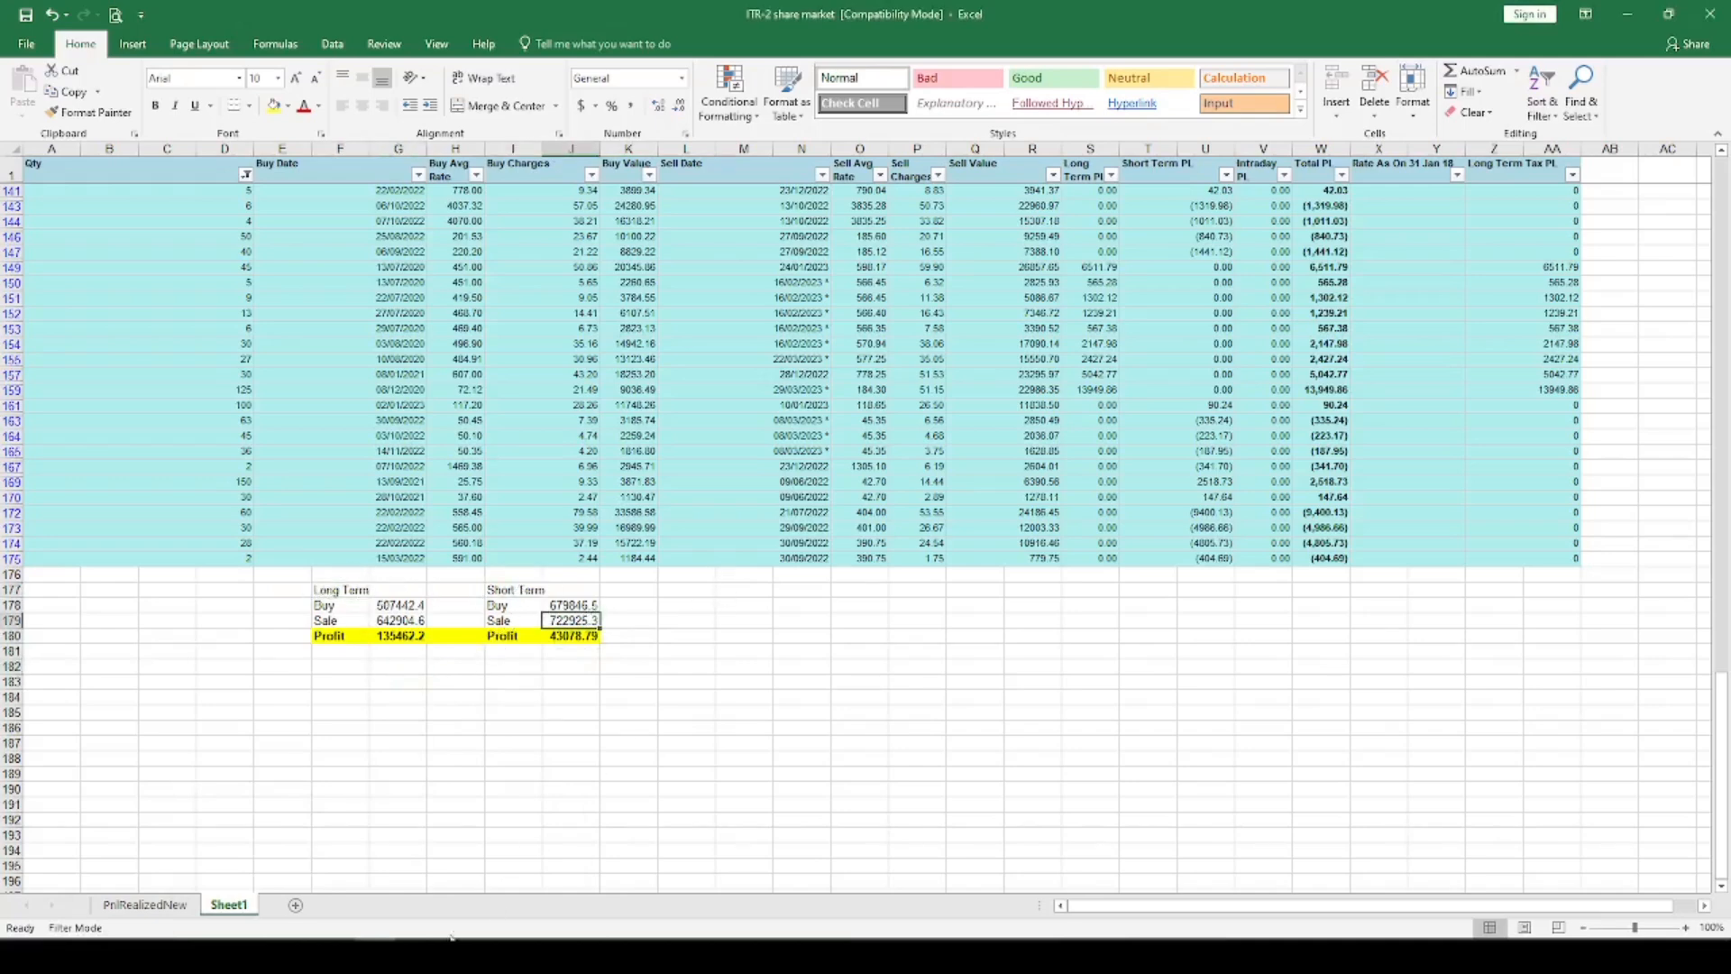
# Step: Return to Schedule CG in the ITR workbook and enter 722925 as the full value of consideration under section 111A
pyautogui.click(333, 954)
pyautogui.click(375, 955)
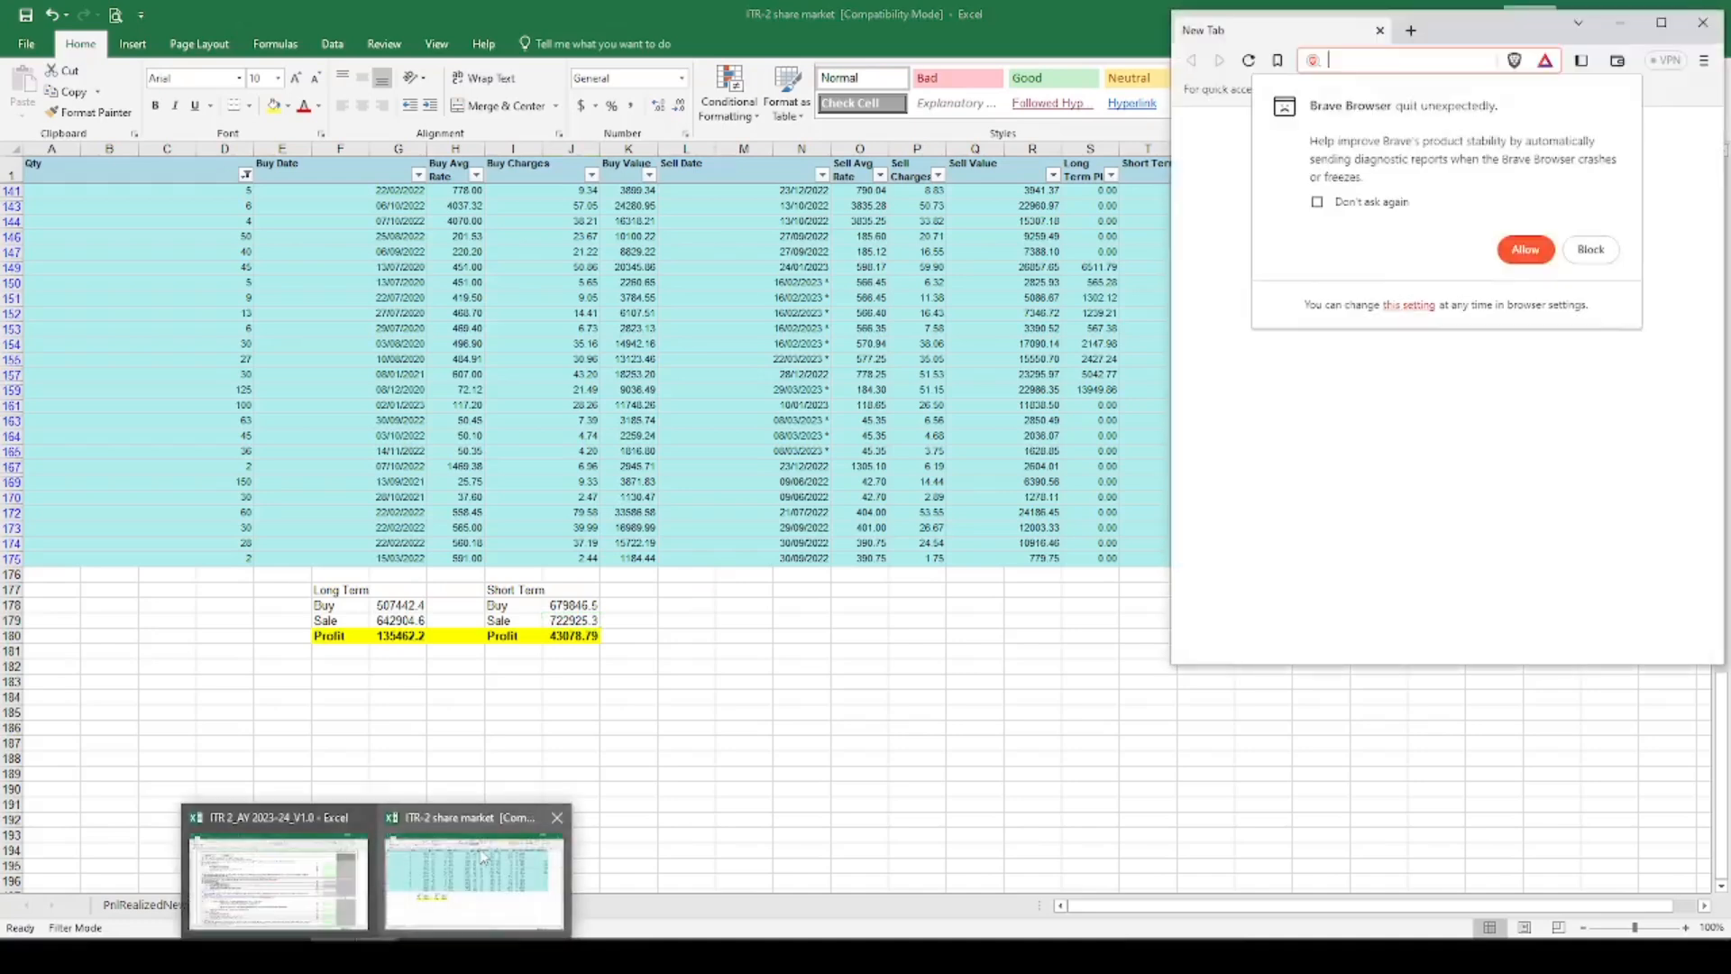
pyautogui.click(473, 858)
pyautogui.click(375, 955)
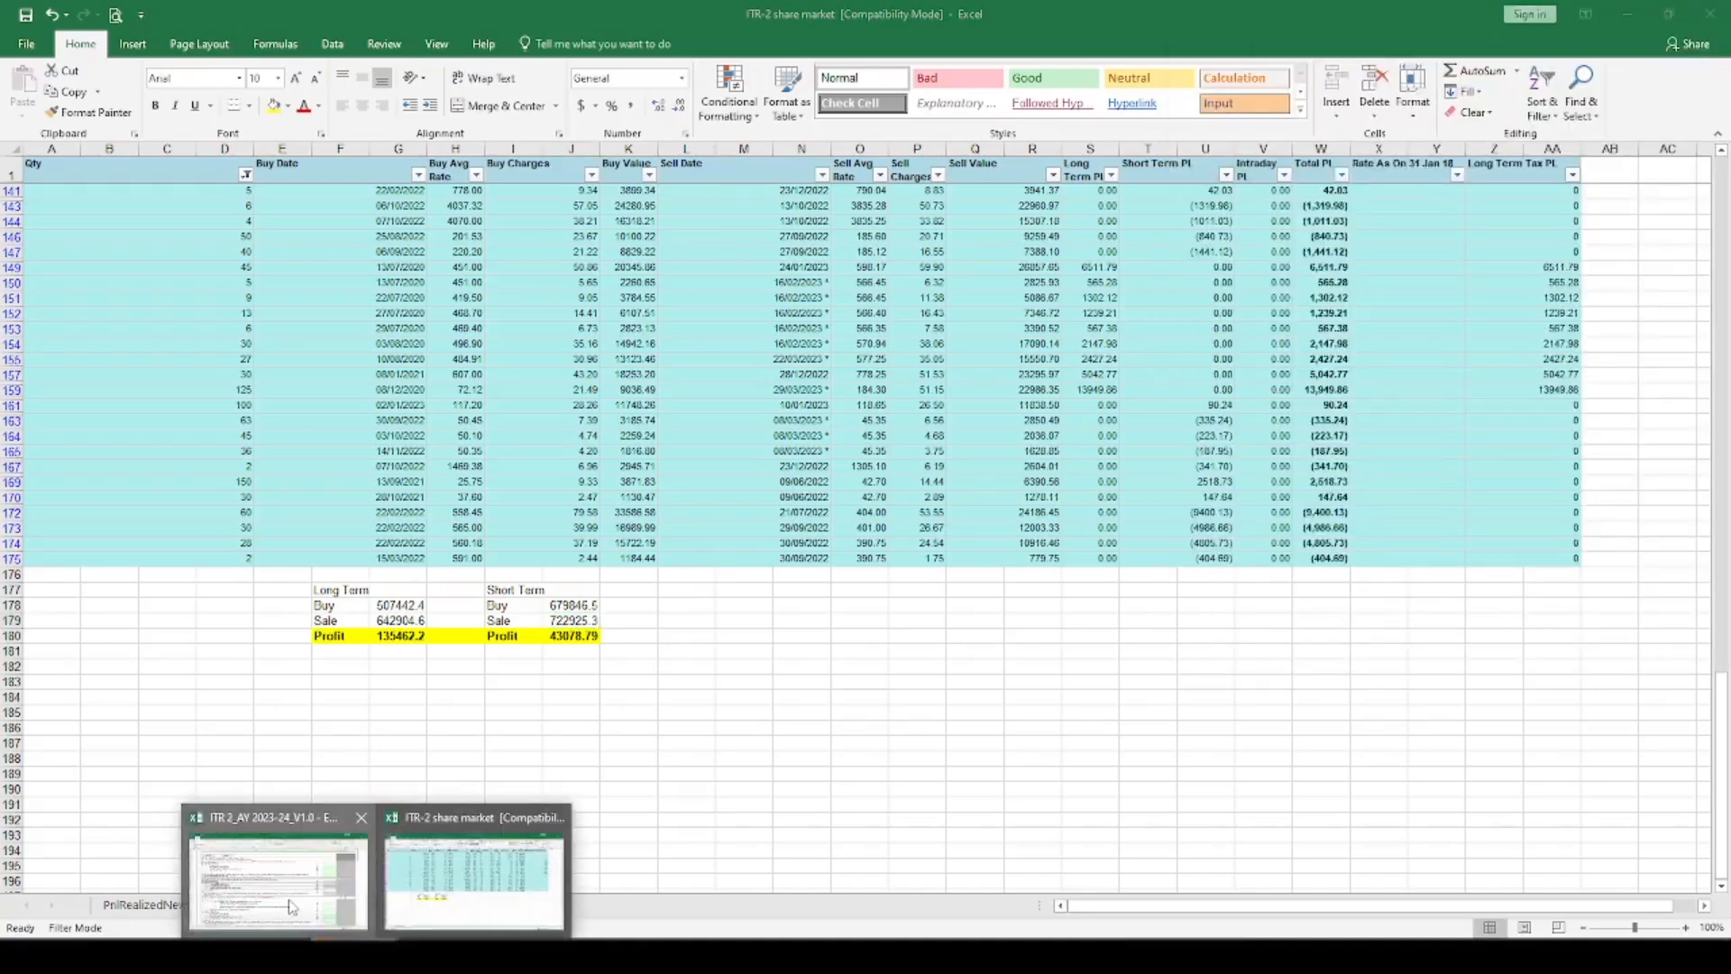
pyautogui.click(284, 873)
pyautogui.write('722925')
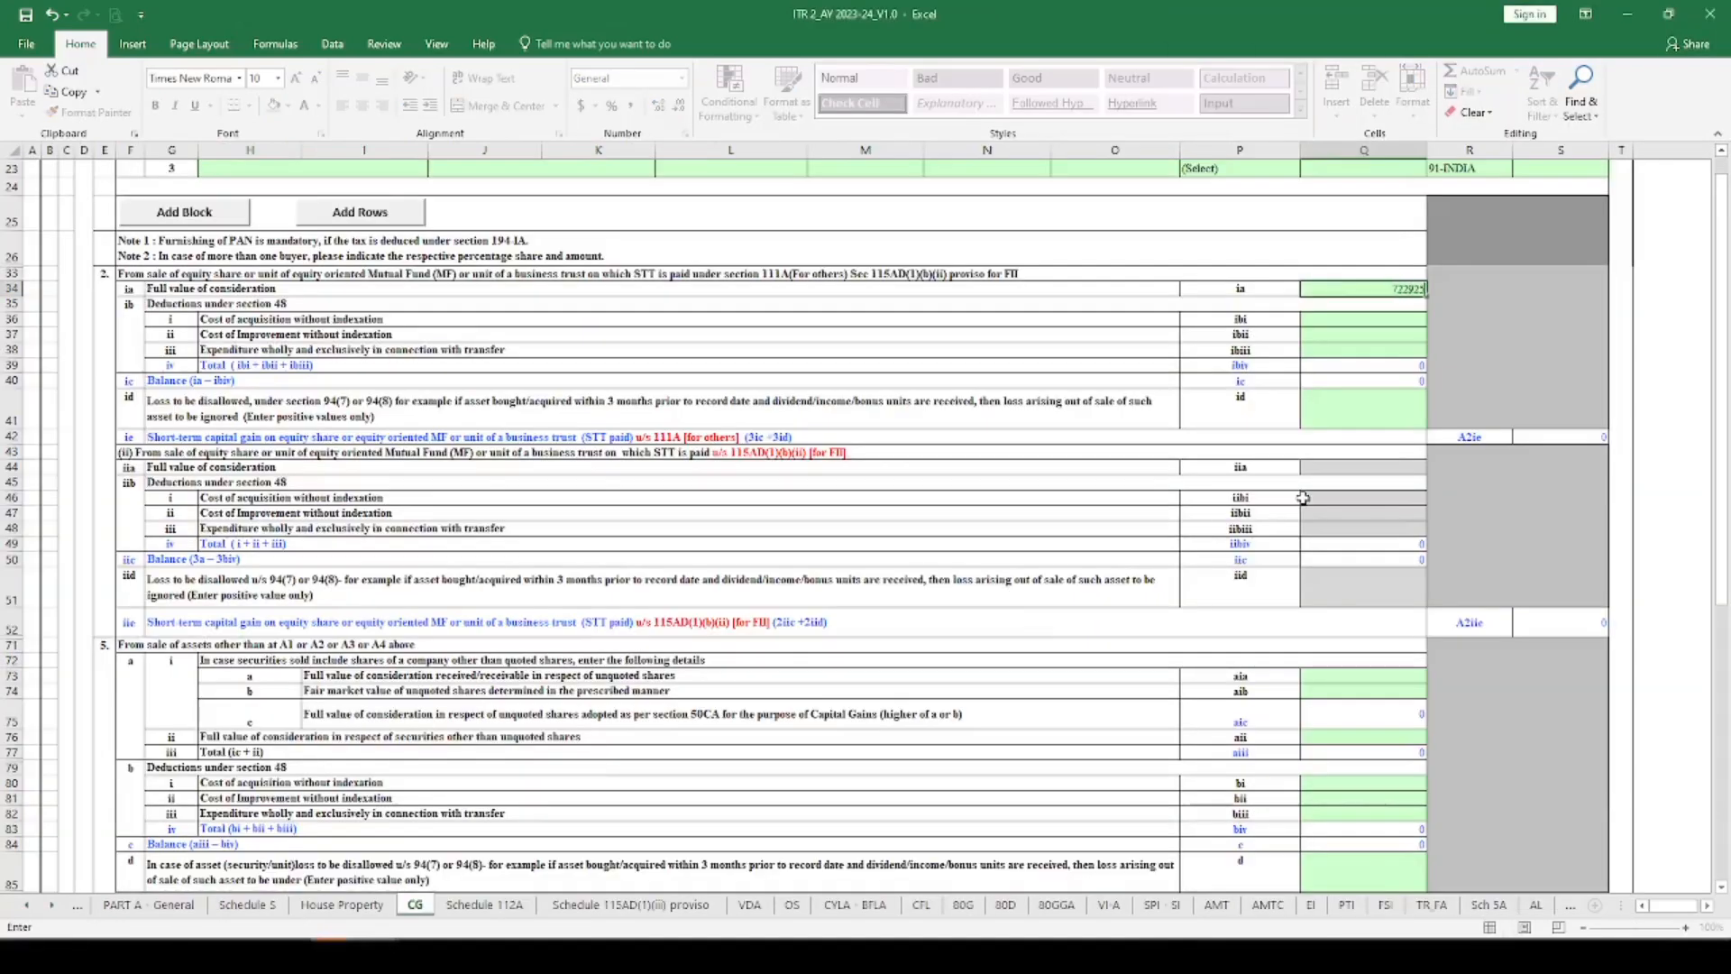
pyautogui.press('Return')
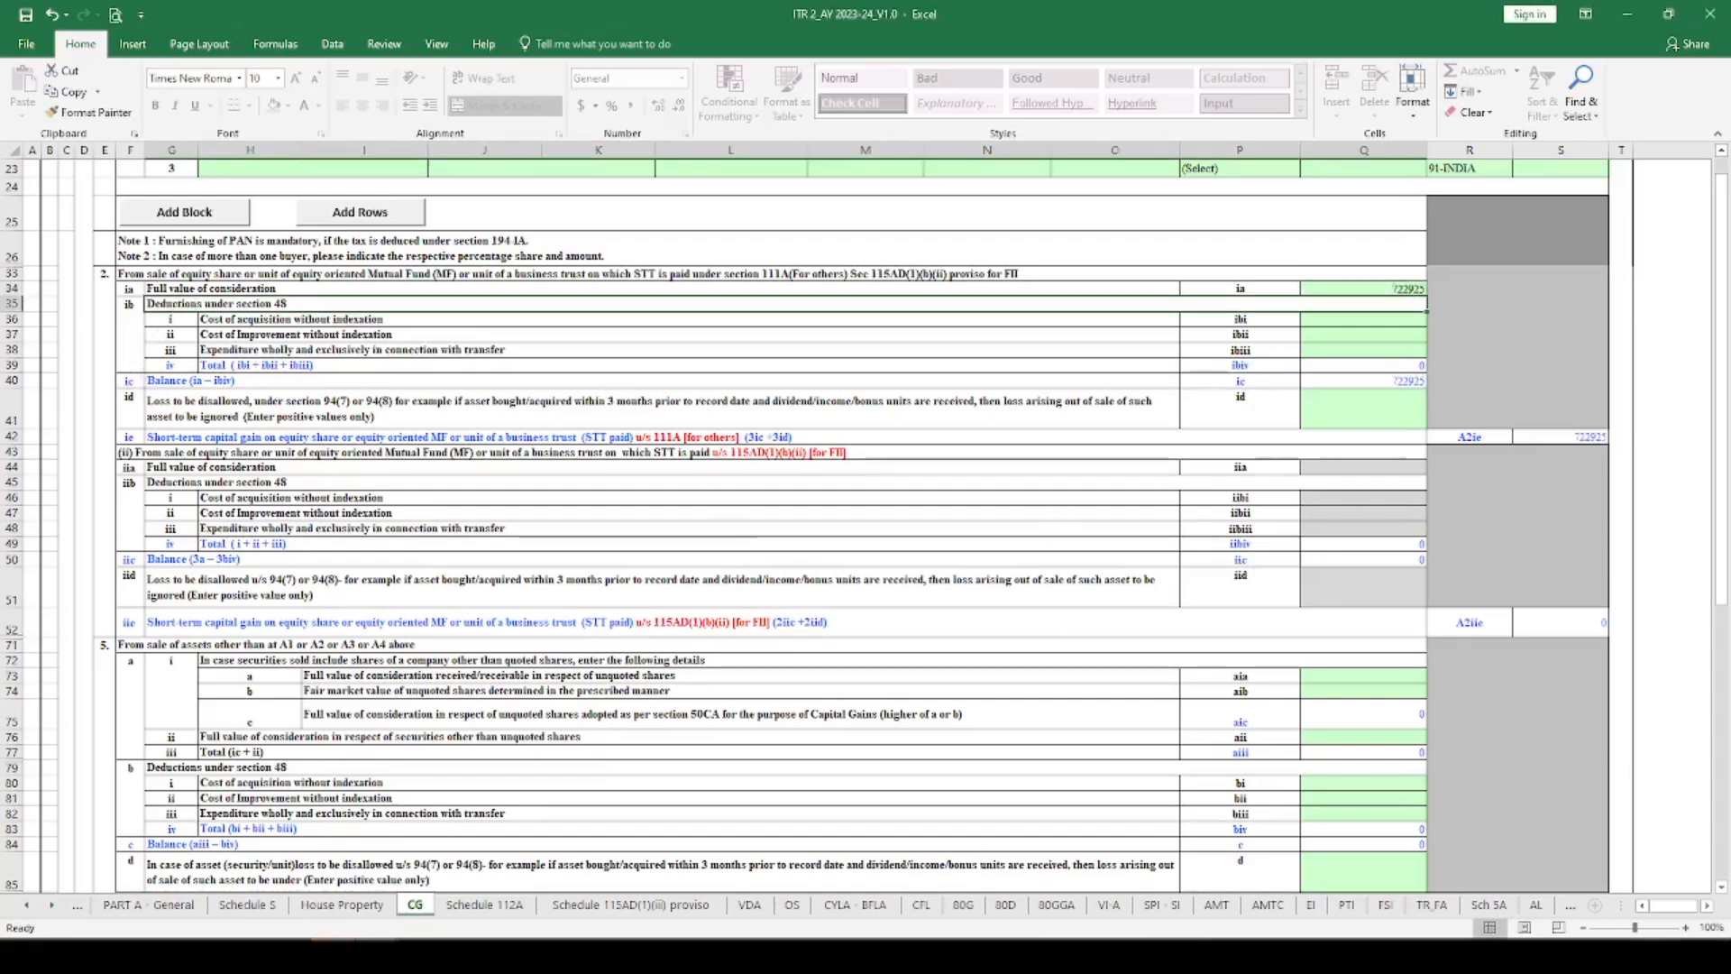
# Step: Enlarge the CG sheet to 120% zoom around the section 111A item
pyautogui.click(1685, 927)
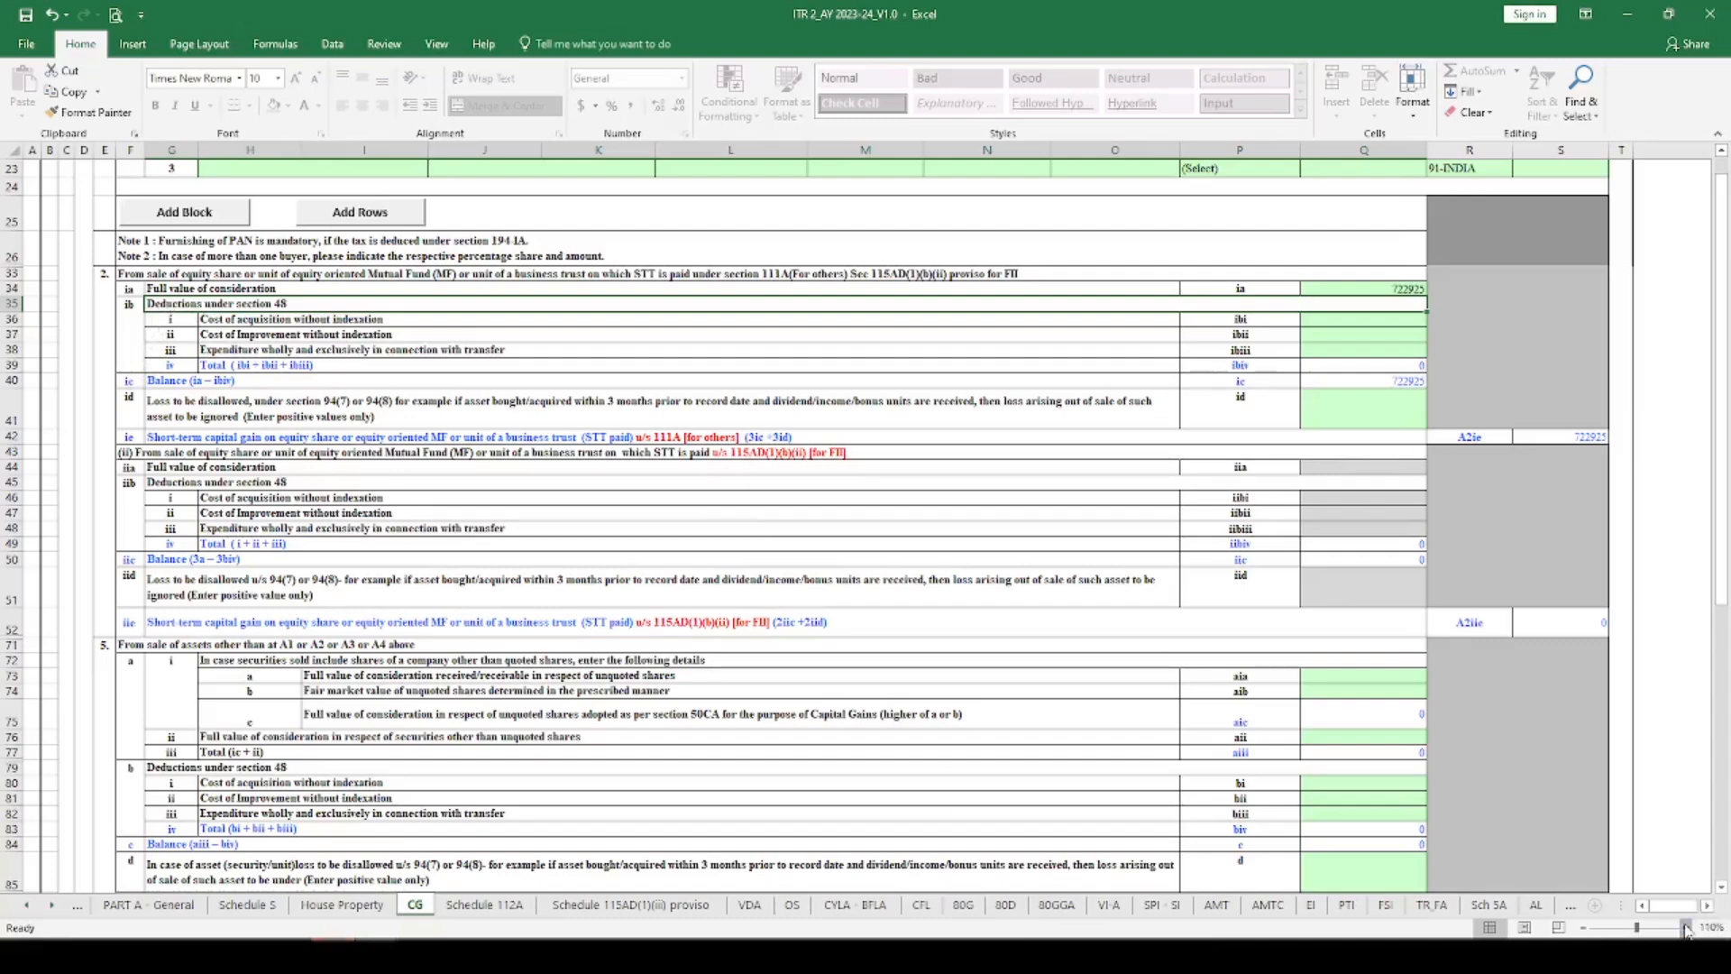
pyautogui.click(1685, 927)
pyautogui.scroll(8, 273, 595)
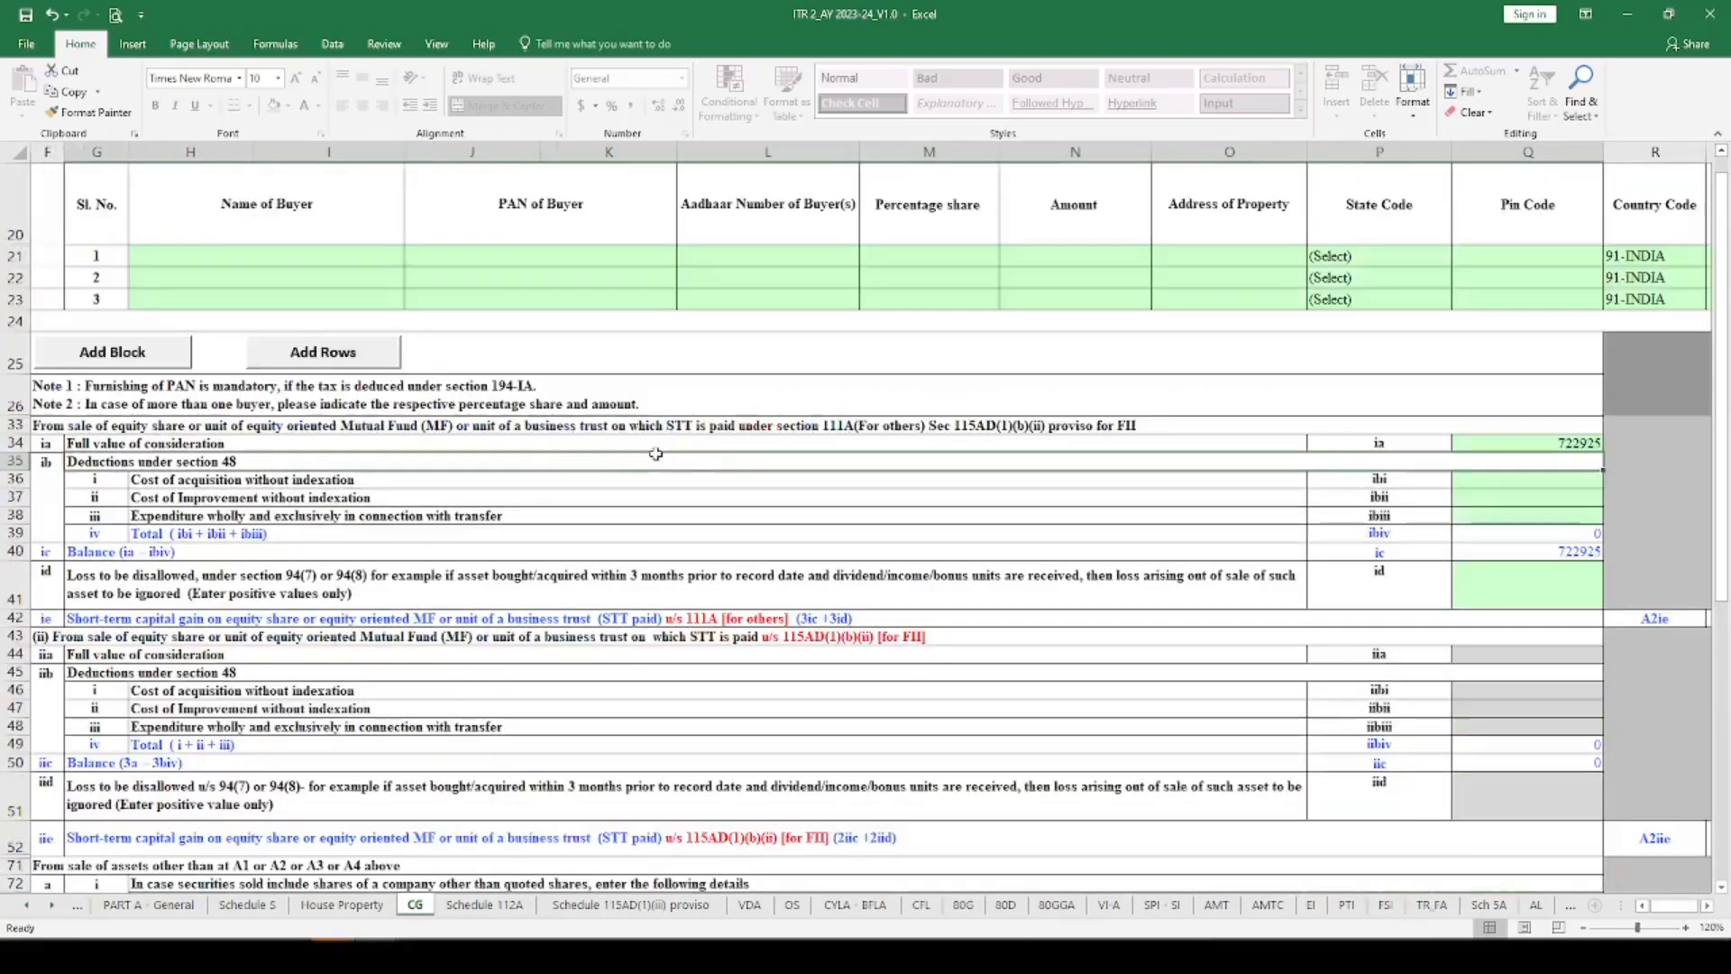
# Step: Look up the short-term buy value in the ITR-2 share market workbook and enter 679846 as section 111A cost of acquisition without indexation in Schedule CG
pyautogui.scroll(-7, 273, 595)
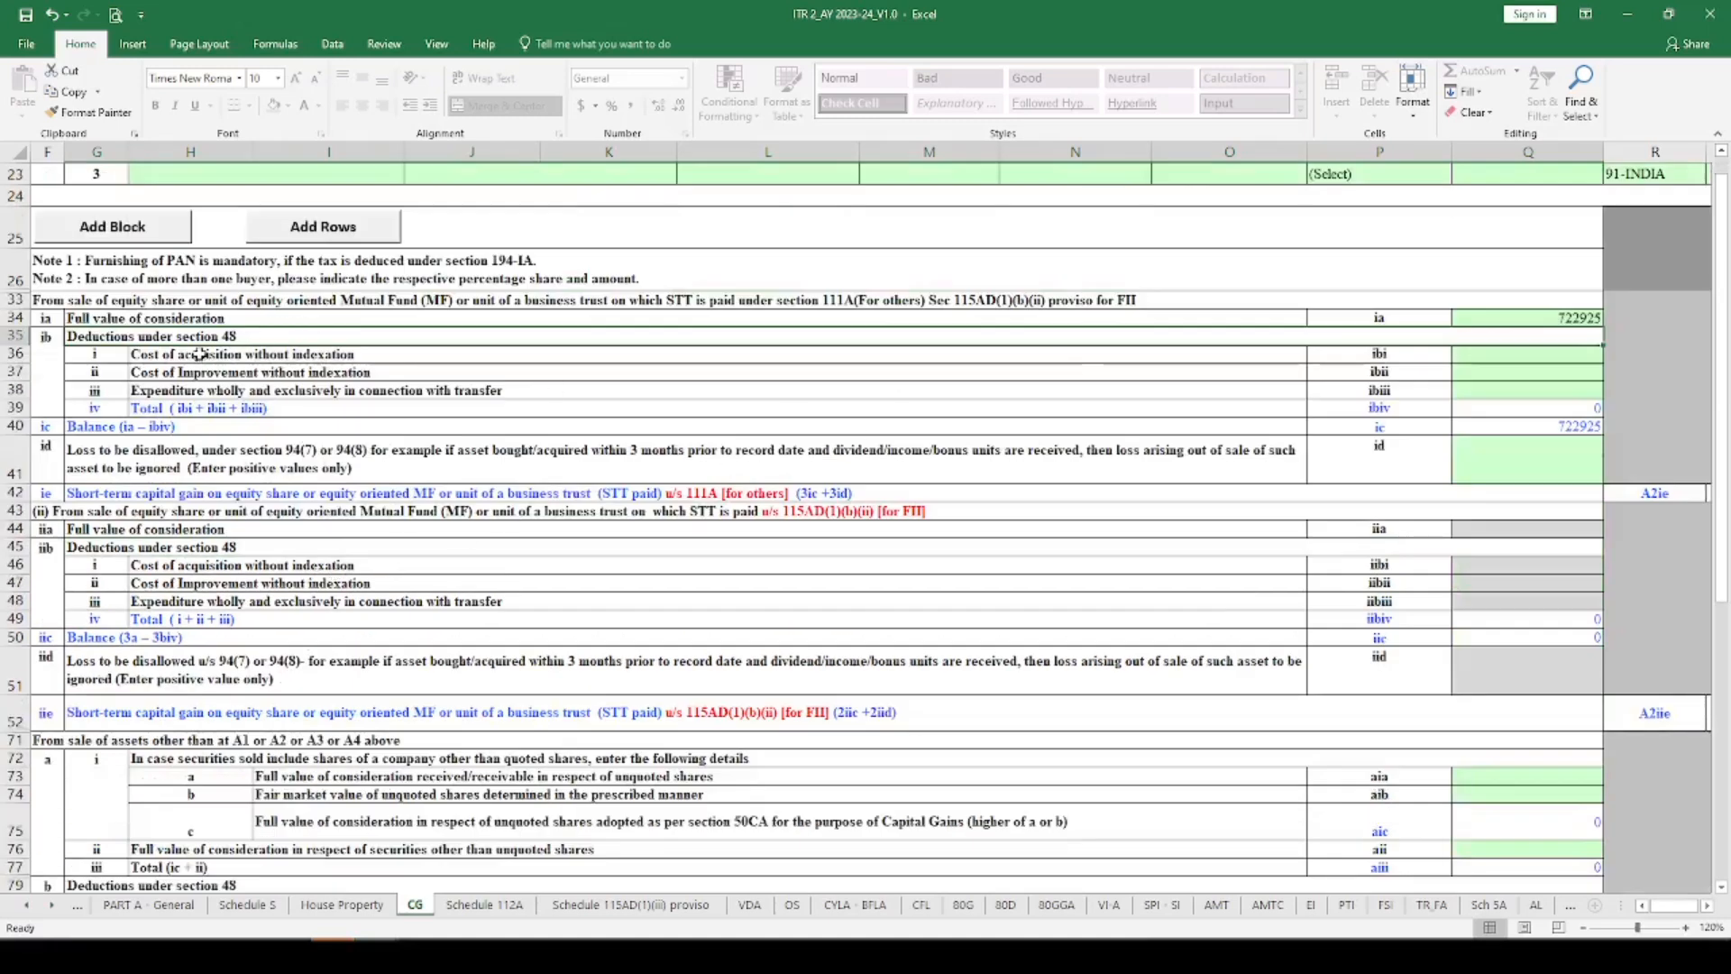
pyautogui.click(179, 361)
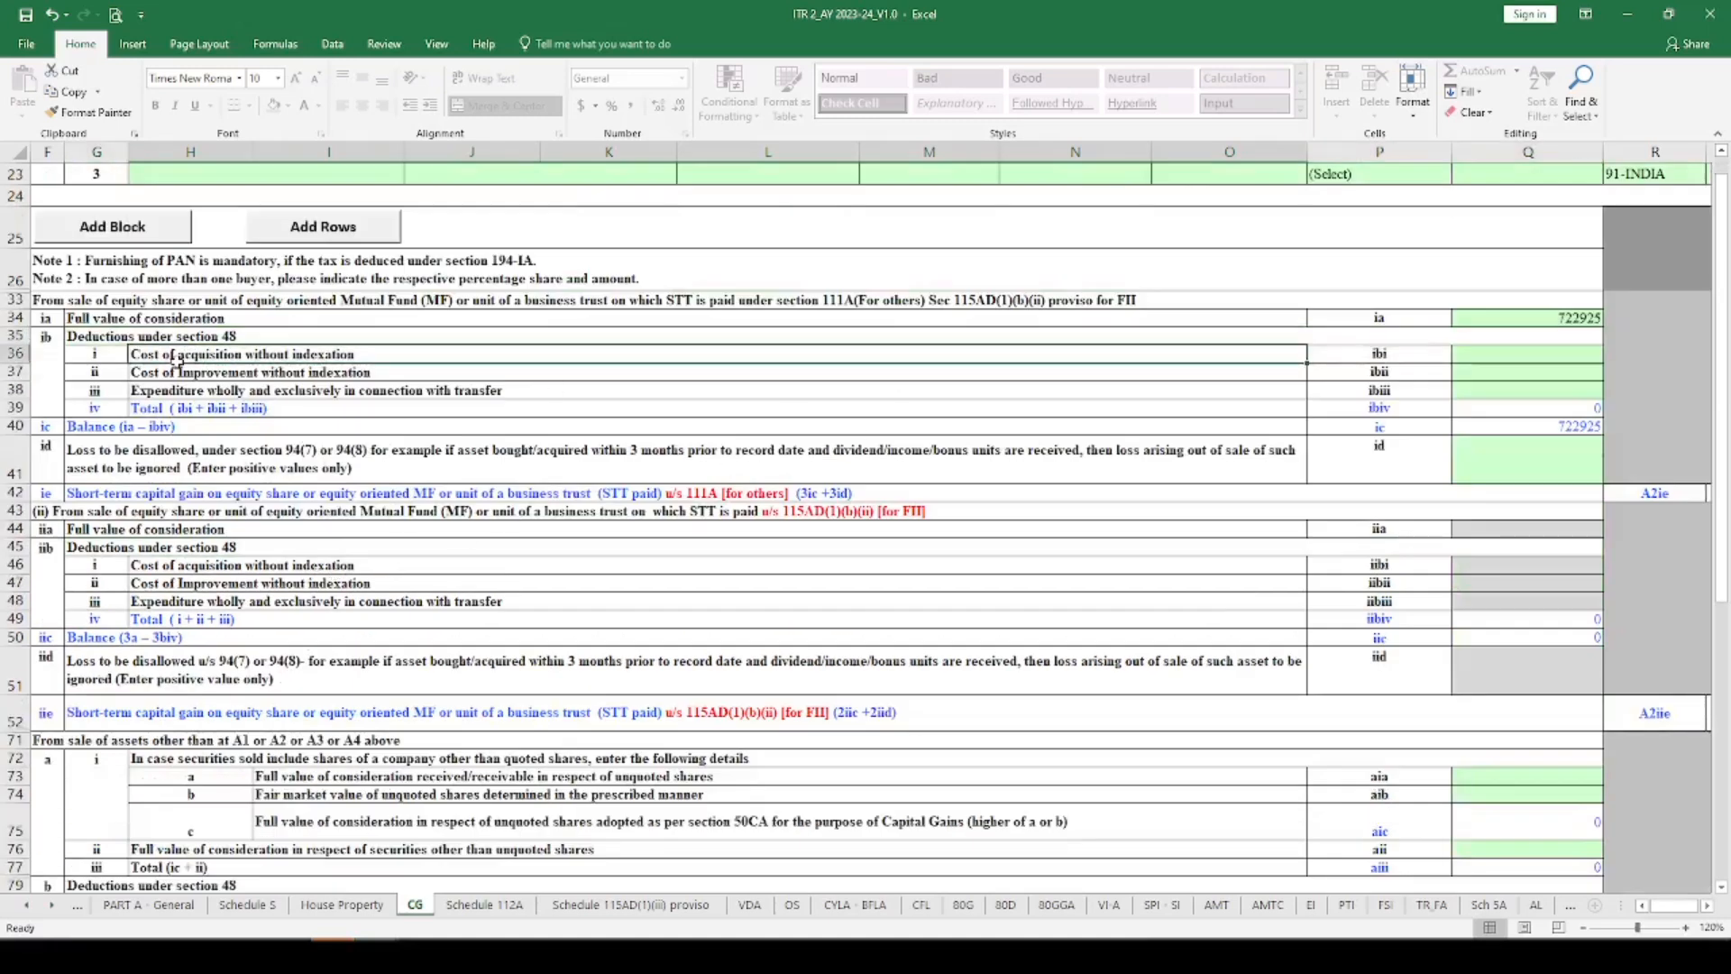
pyautogui.press('Right')
pyautogui.press('Right')
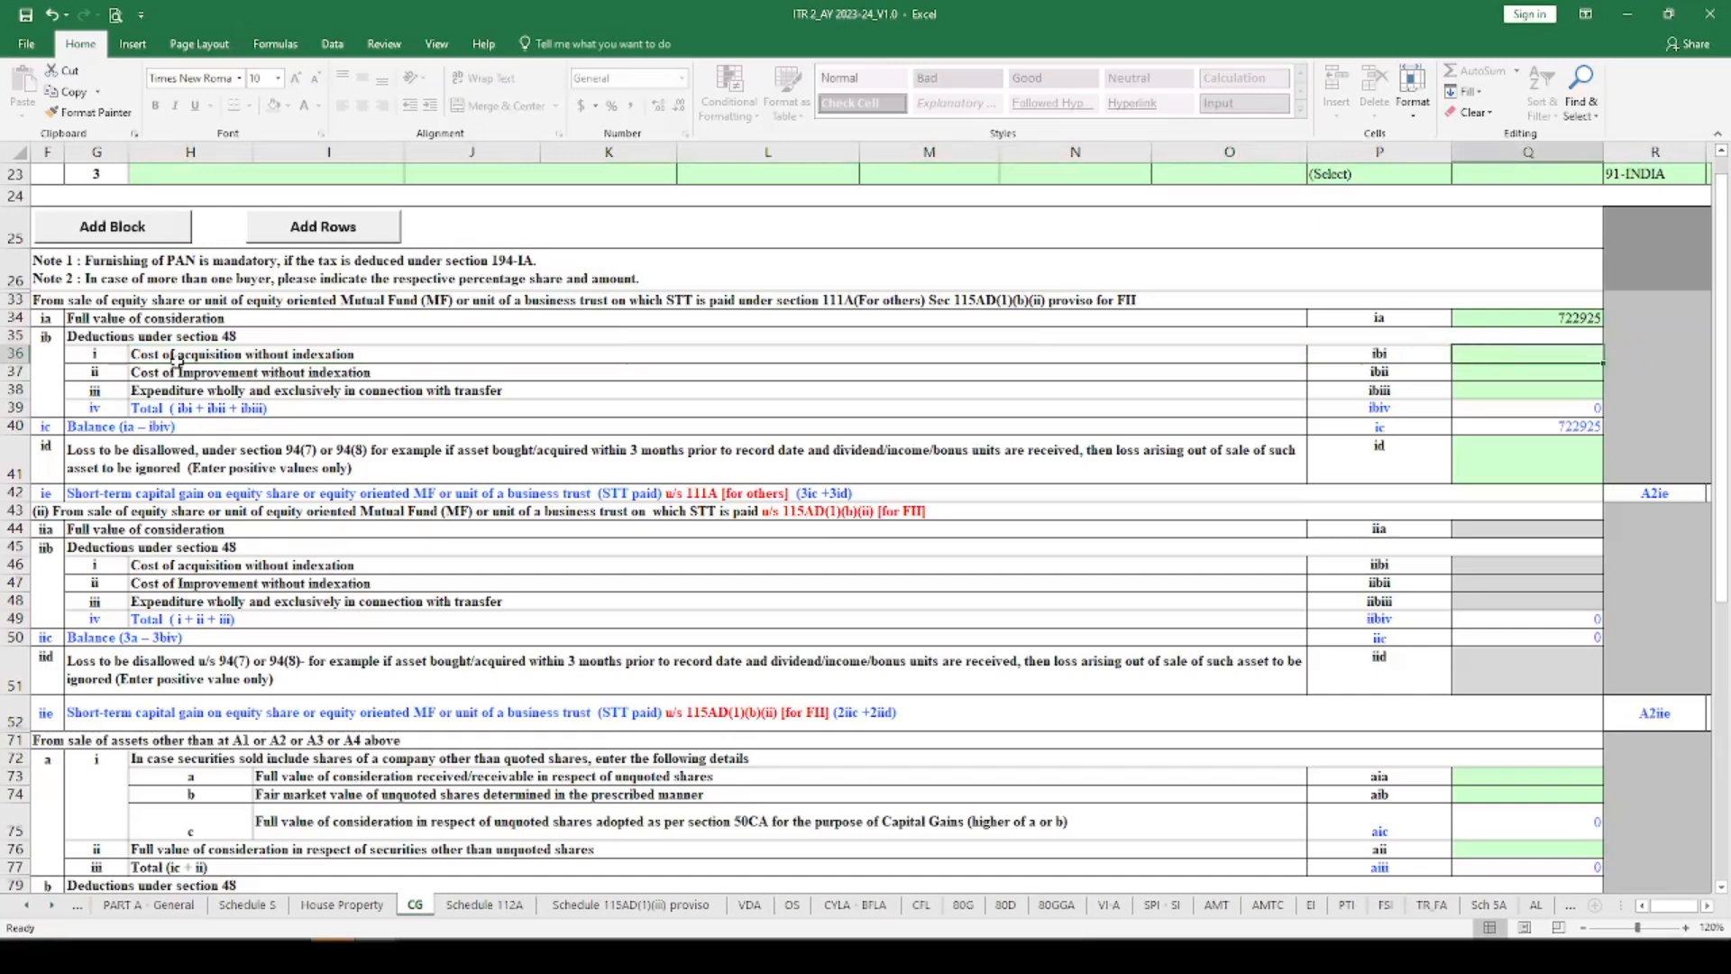
pyautogui.click(377, 956)
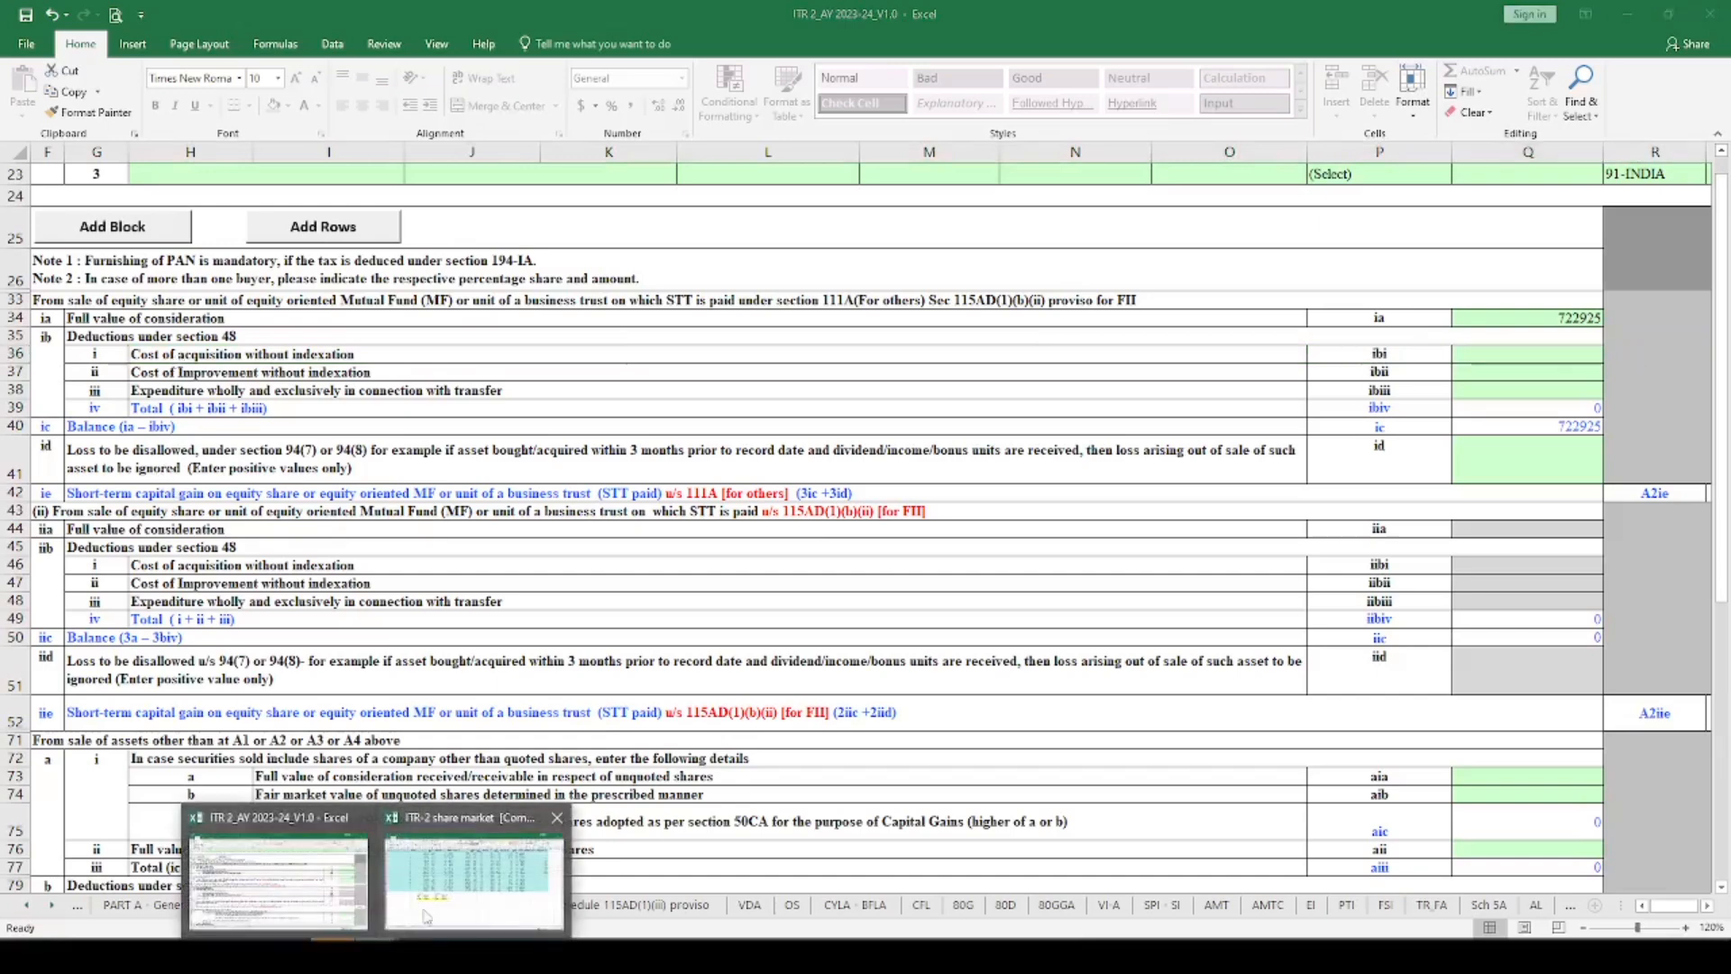
pyautogui.click(414, 924)
pyautogui.click(570, 620)
pyautogui.click(573, 606)
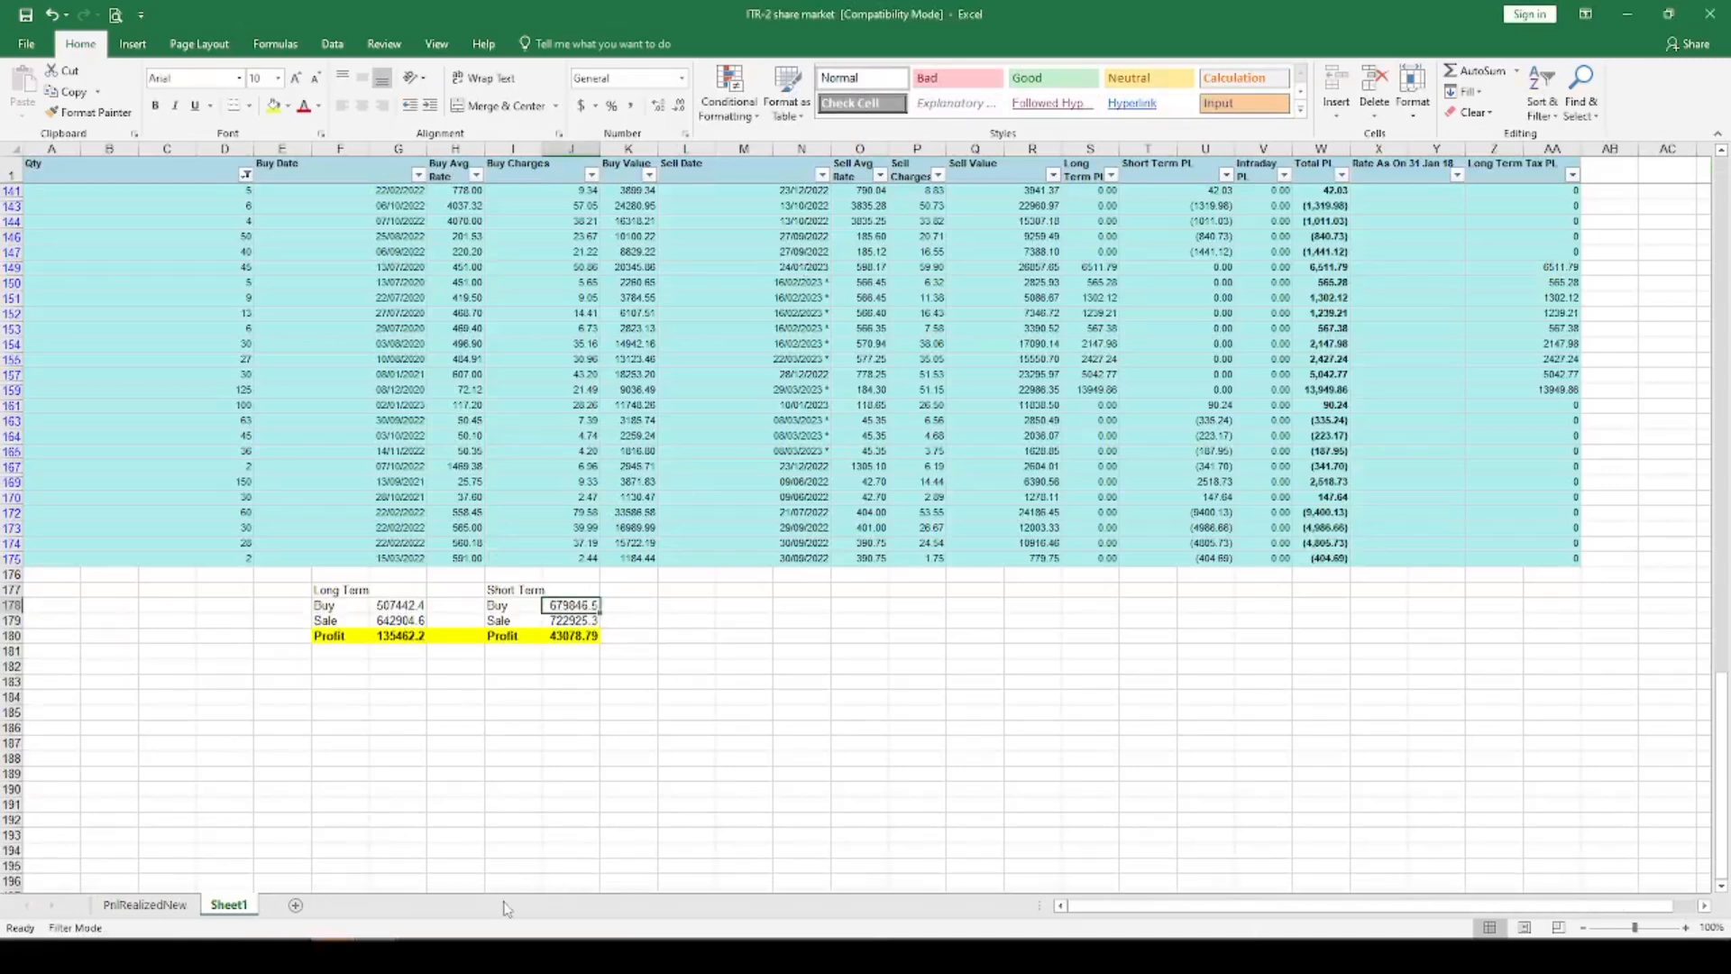
pyautogui.click(377, 955)
pyautogui.click(289, 865)
pyautogui.write('679846')
pyautogui.press('Return')
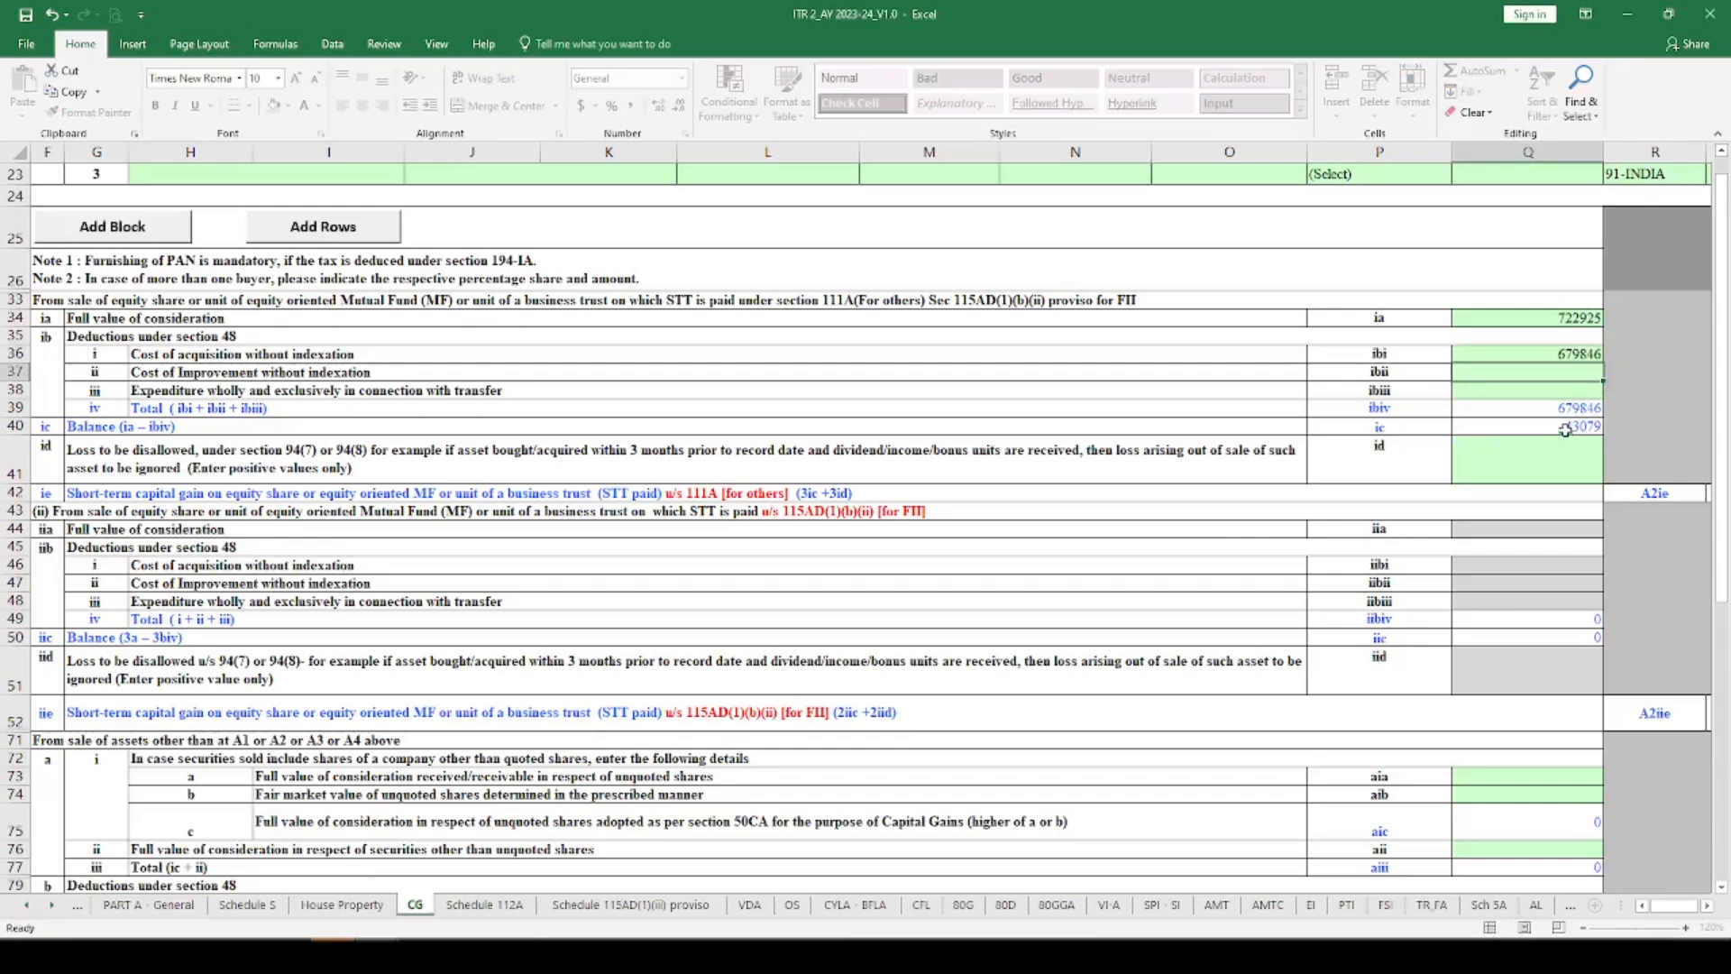
# Step: Compare the short-term profit in the ITR-2 share market workbook with the section 111A balance, and return to Schedule CG
pyautogui.click(377, 956)
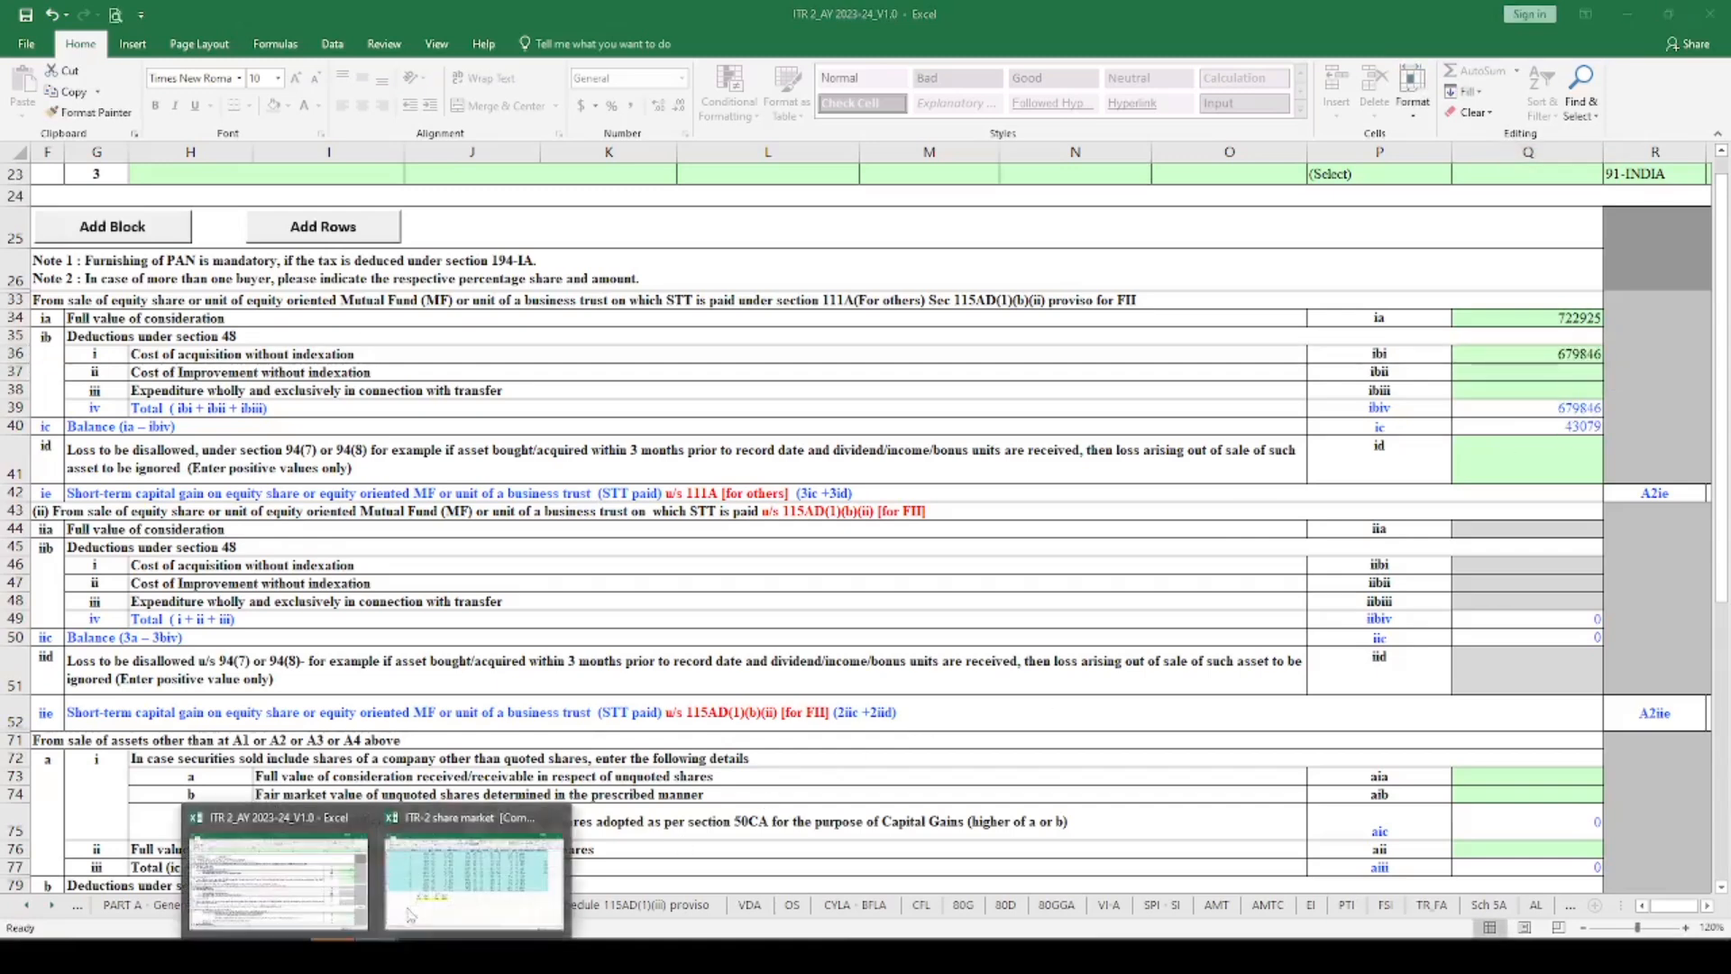
pyautogui.click(469, 879)
pyautogui.click(566, 622)
pyautogui.click(563, 634)
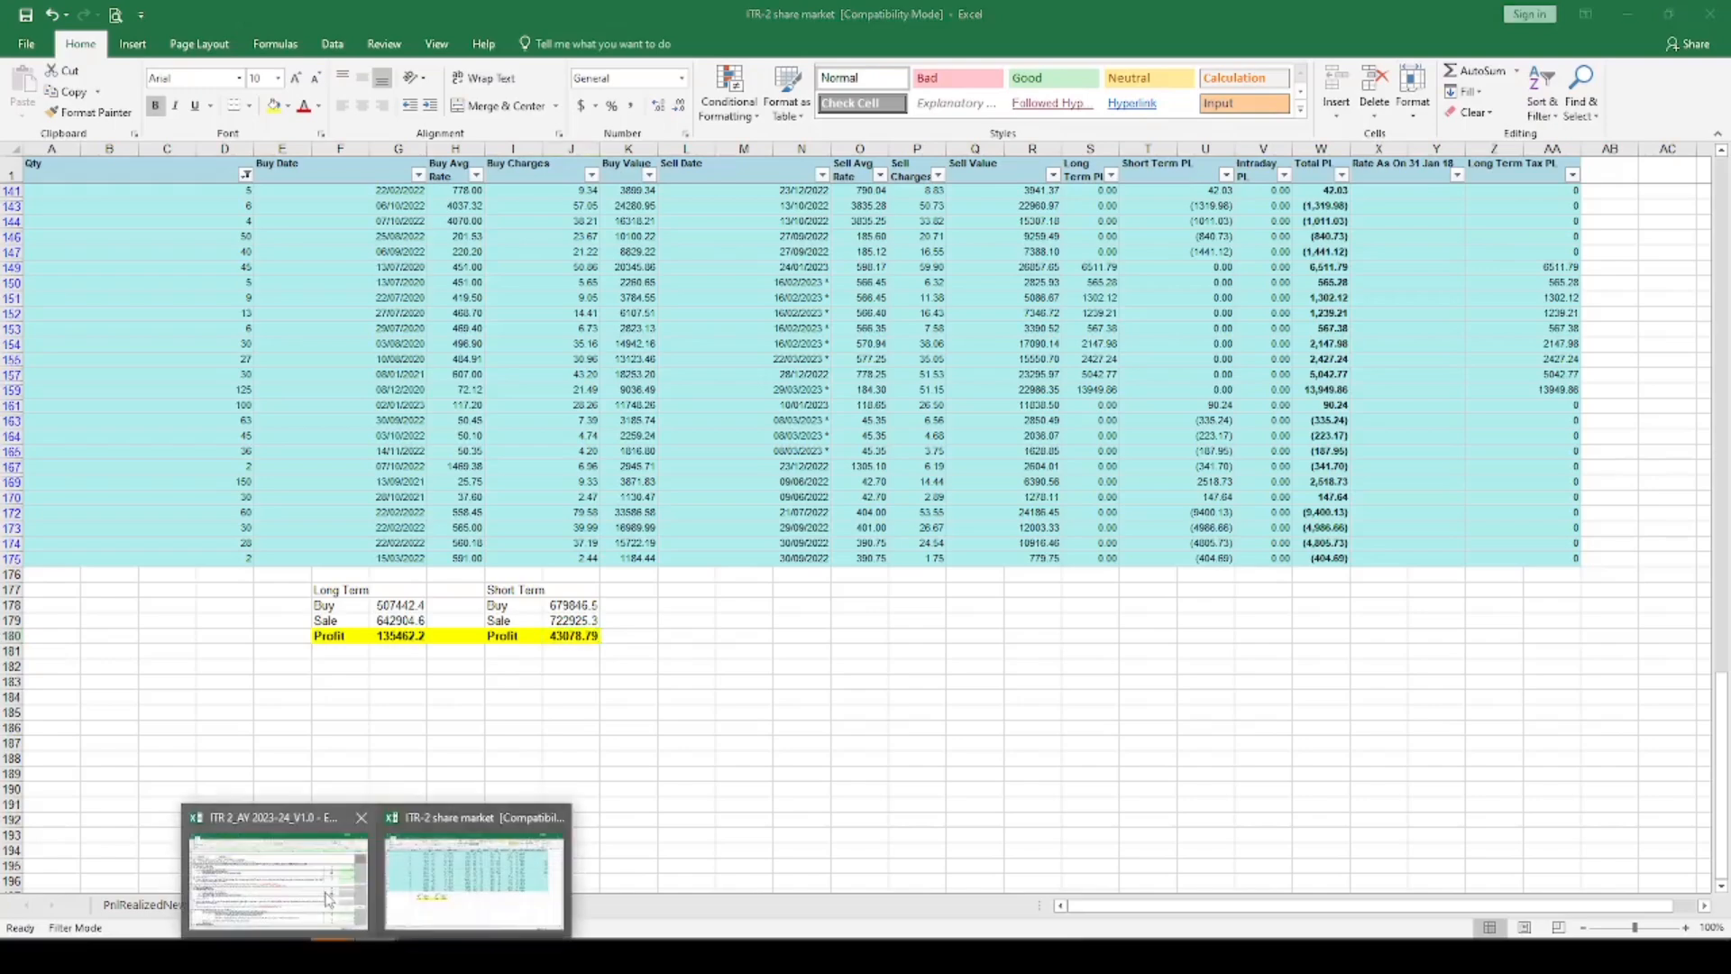
pyautogui.click(330, 888)
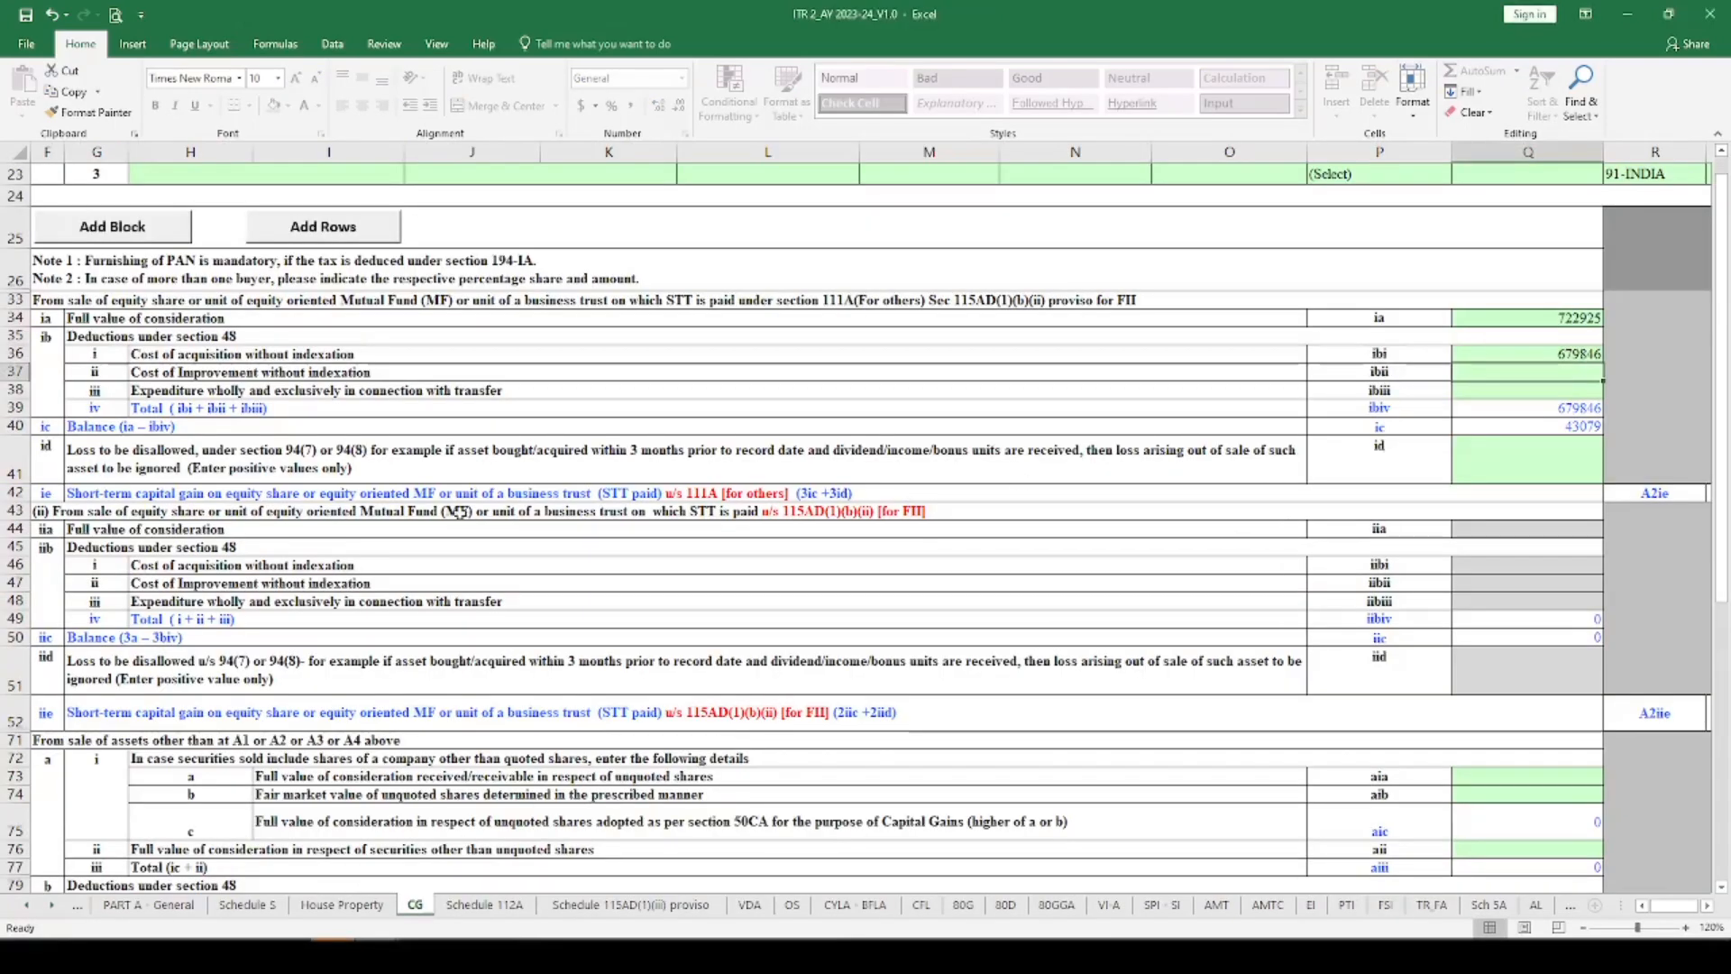
# Step: Locate the section 112A item for STT-paid equity shares under long-term capital gains in Schedule CG, select its LTCG row and open Schedule 112A
pyautogui.scroll(-3, 51, 655)
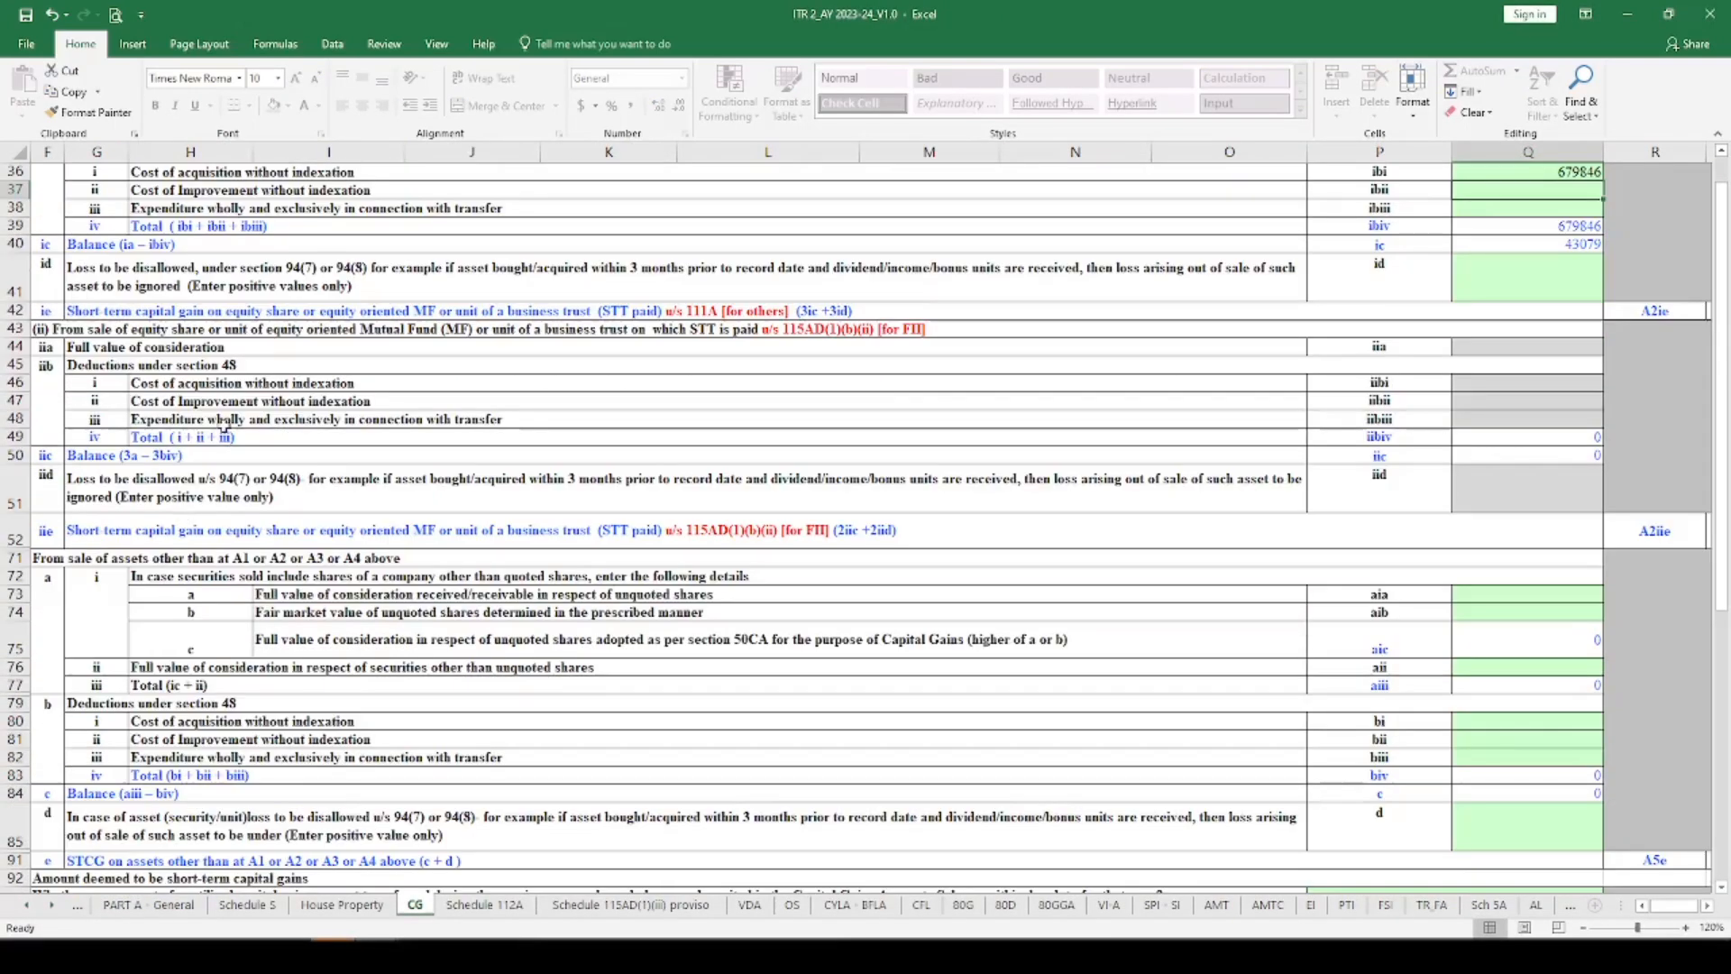
pyautogui.scroll(-4, 281, 514)
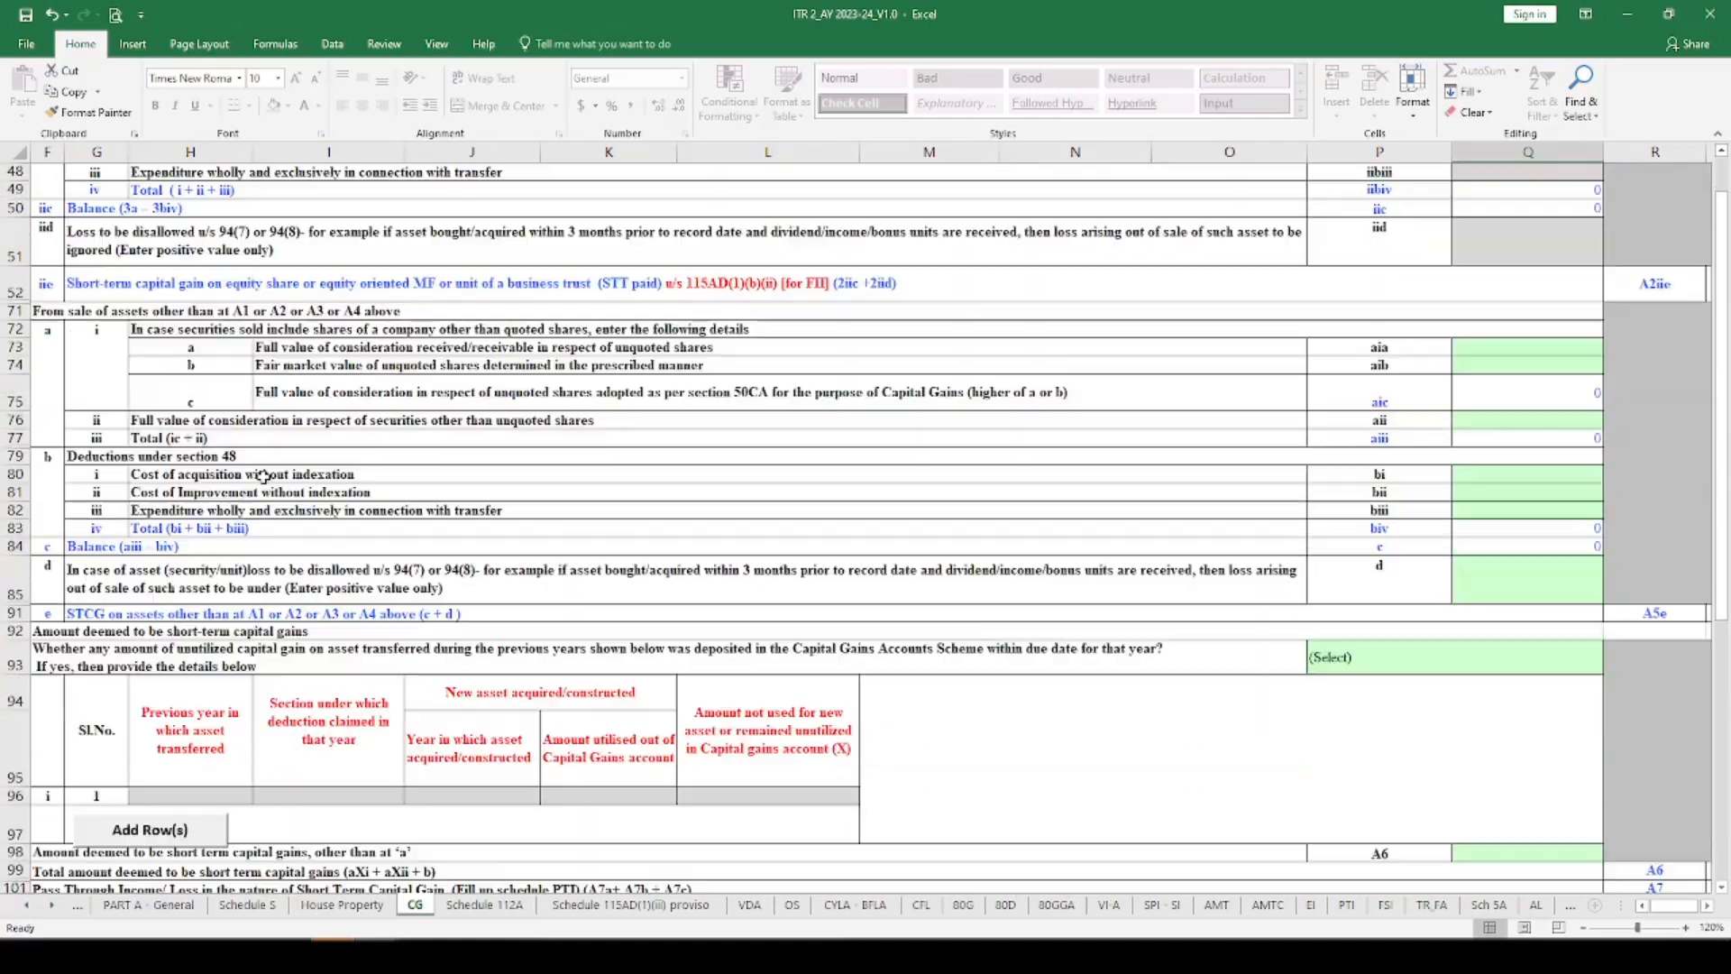
pyautogui.scroll(-3, 263, 477)
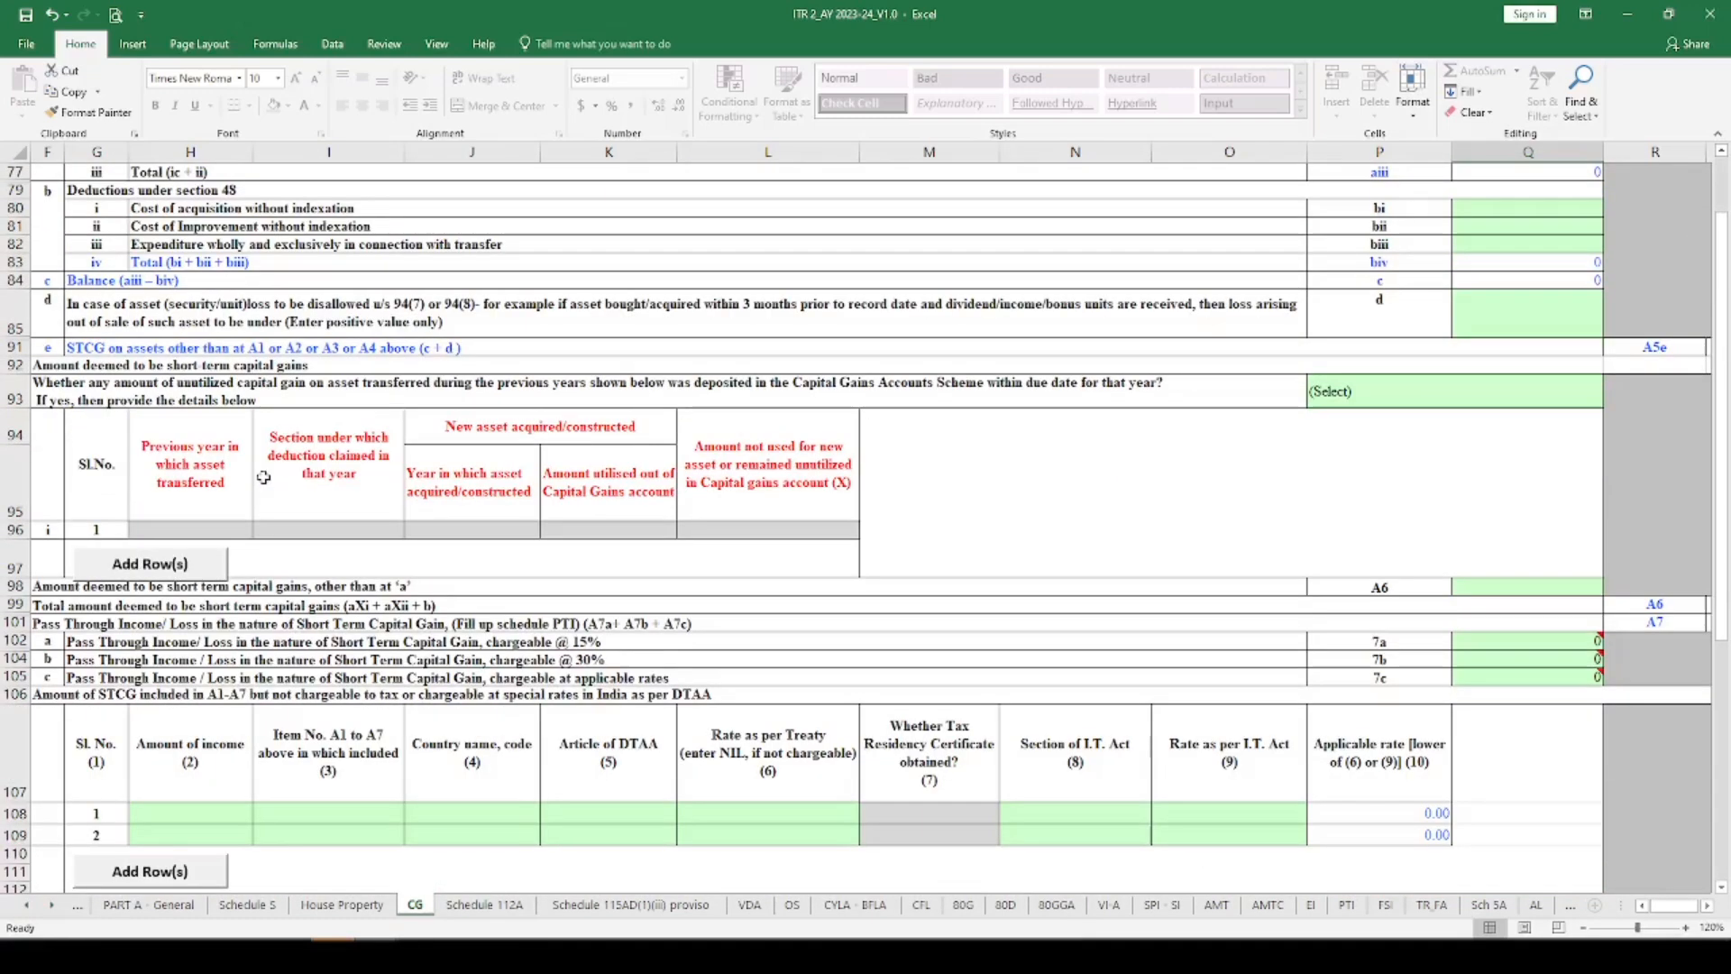
pyautogui.scroll(-3, 263, 477)
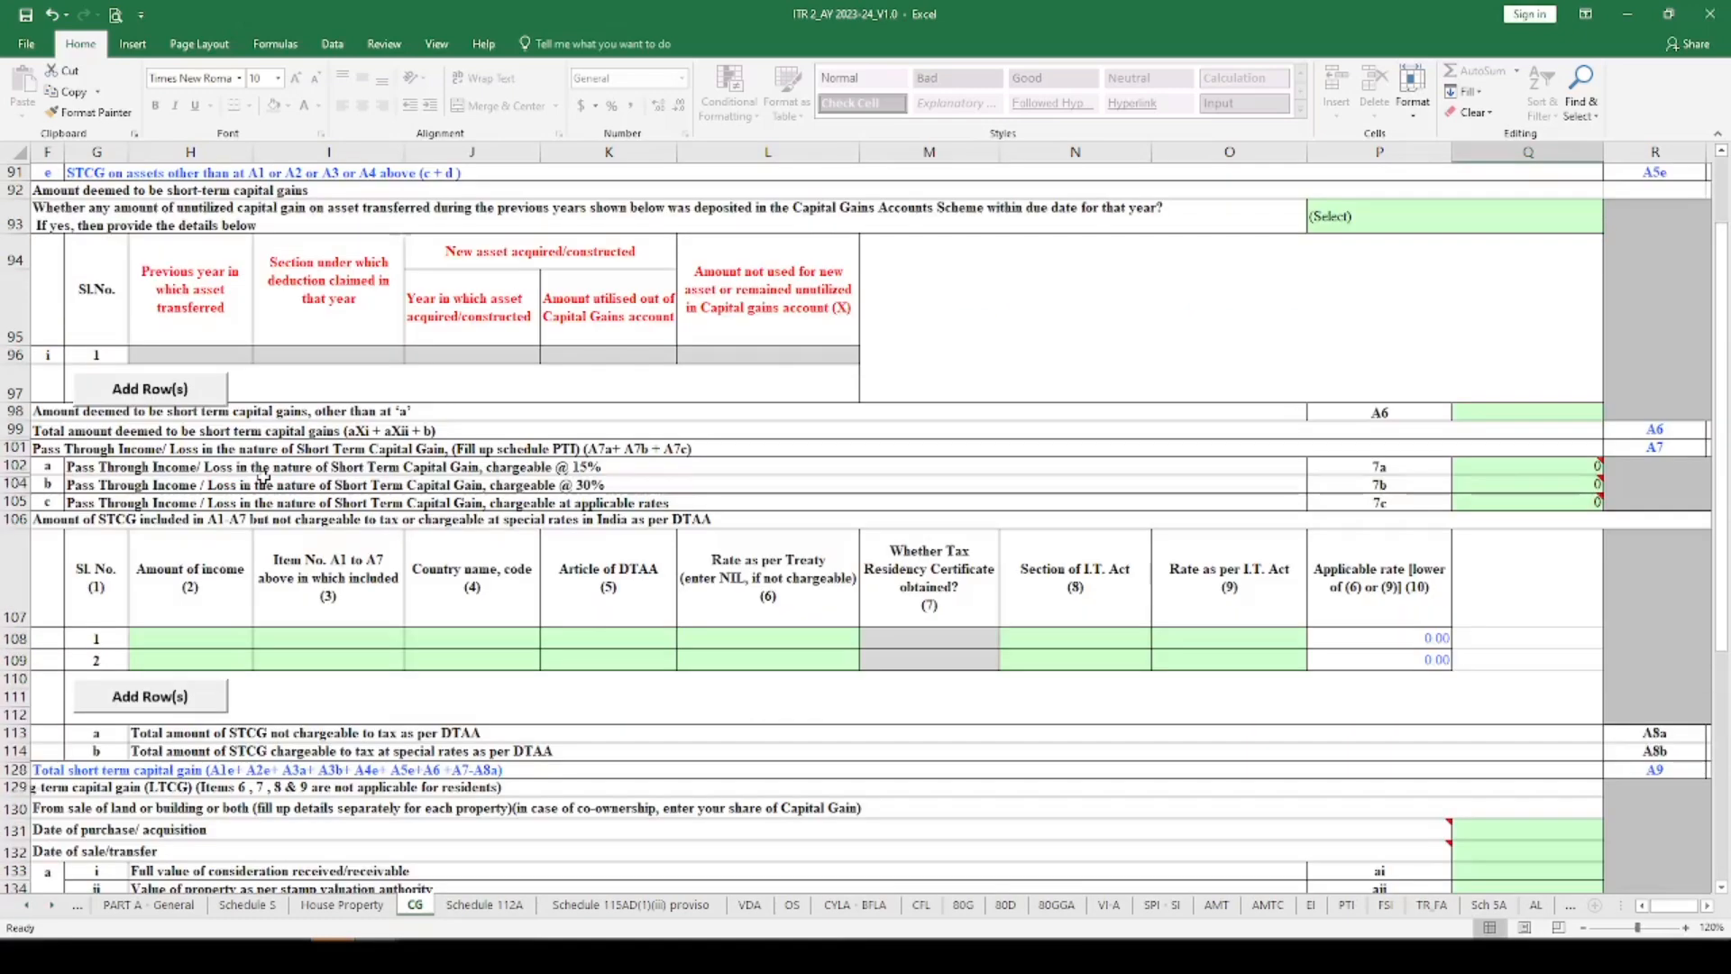
pyautogui.scroll(-2, 263, 477)
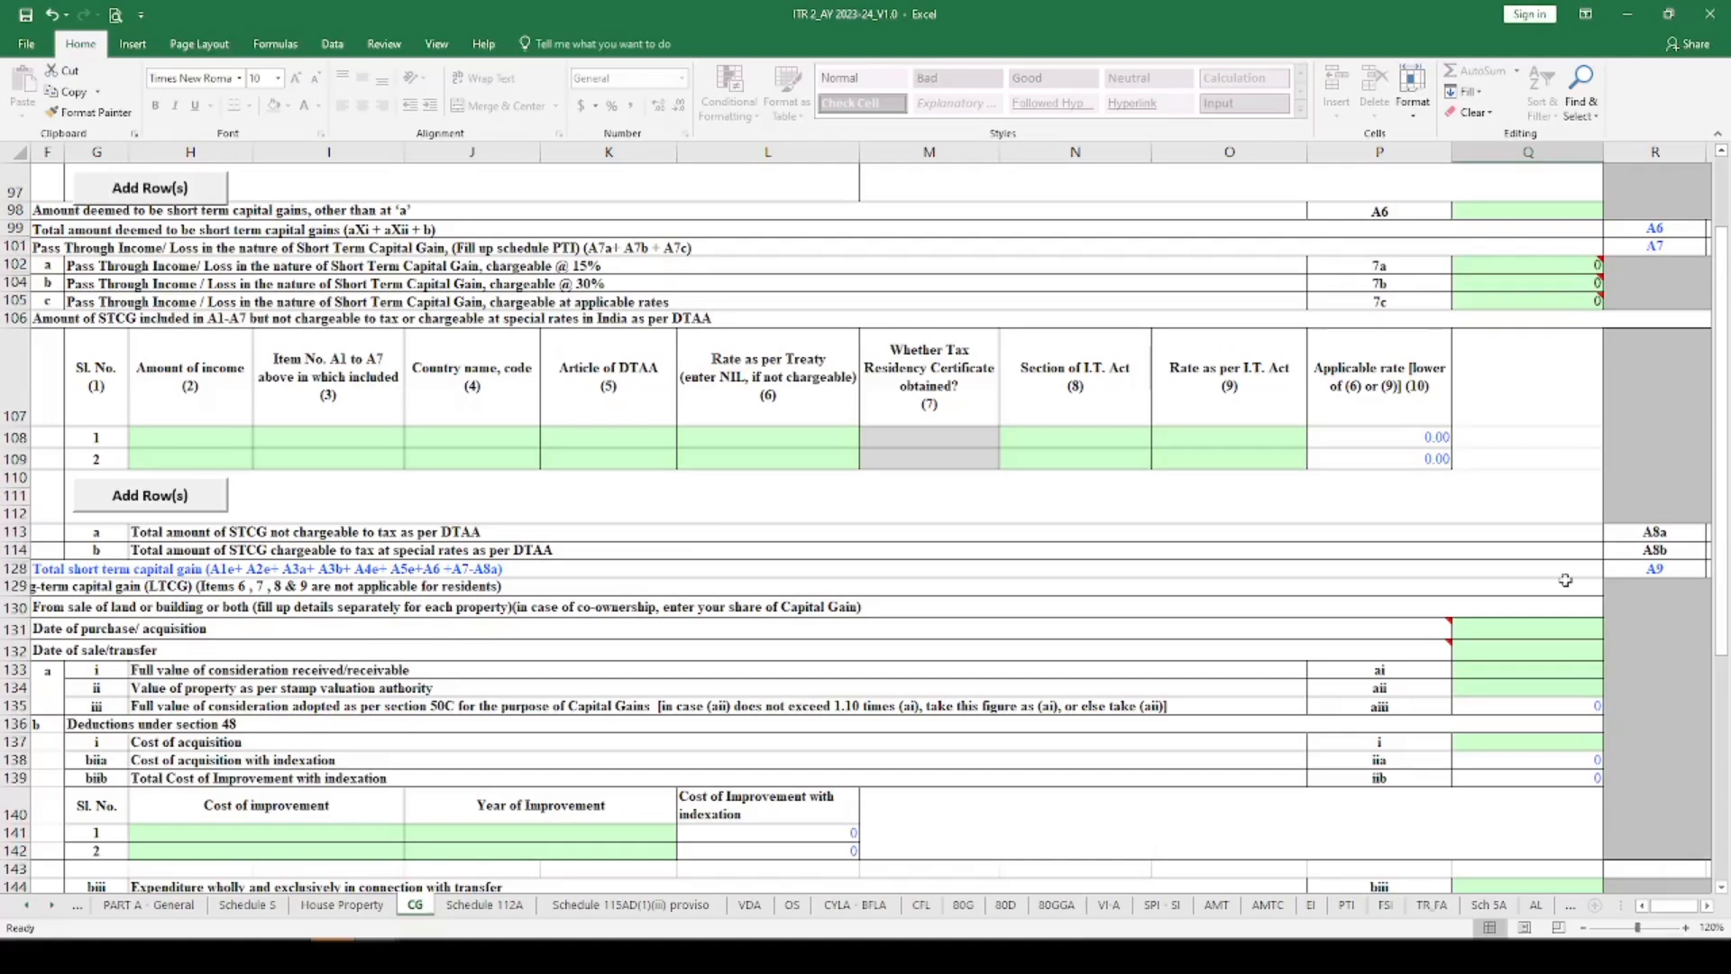
pyautogui.moveTo(1674, 905); pyautogui.dragTo(1641, 905)
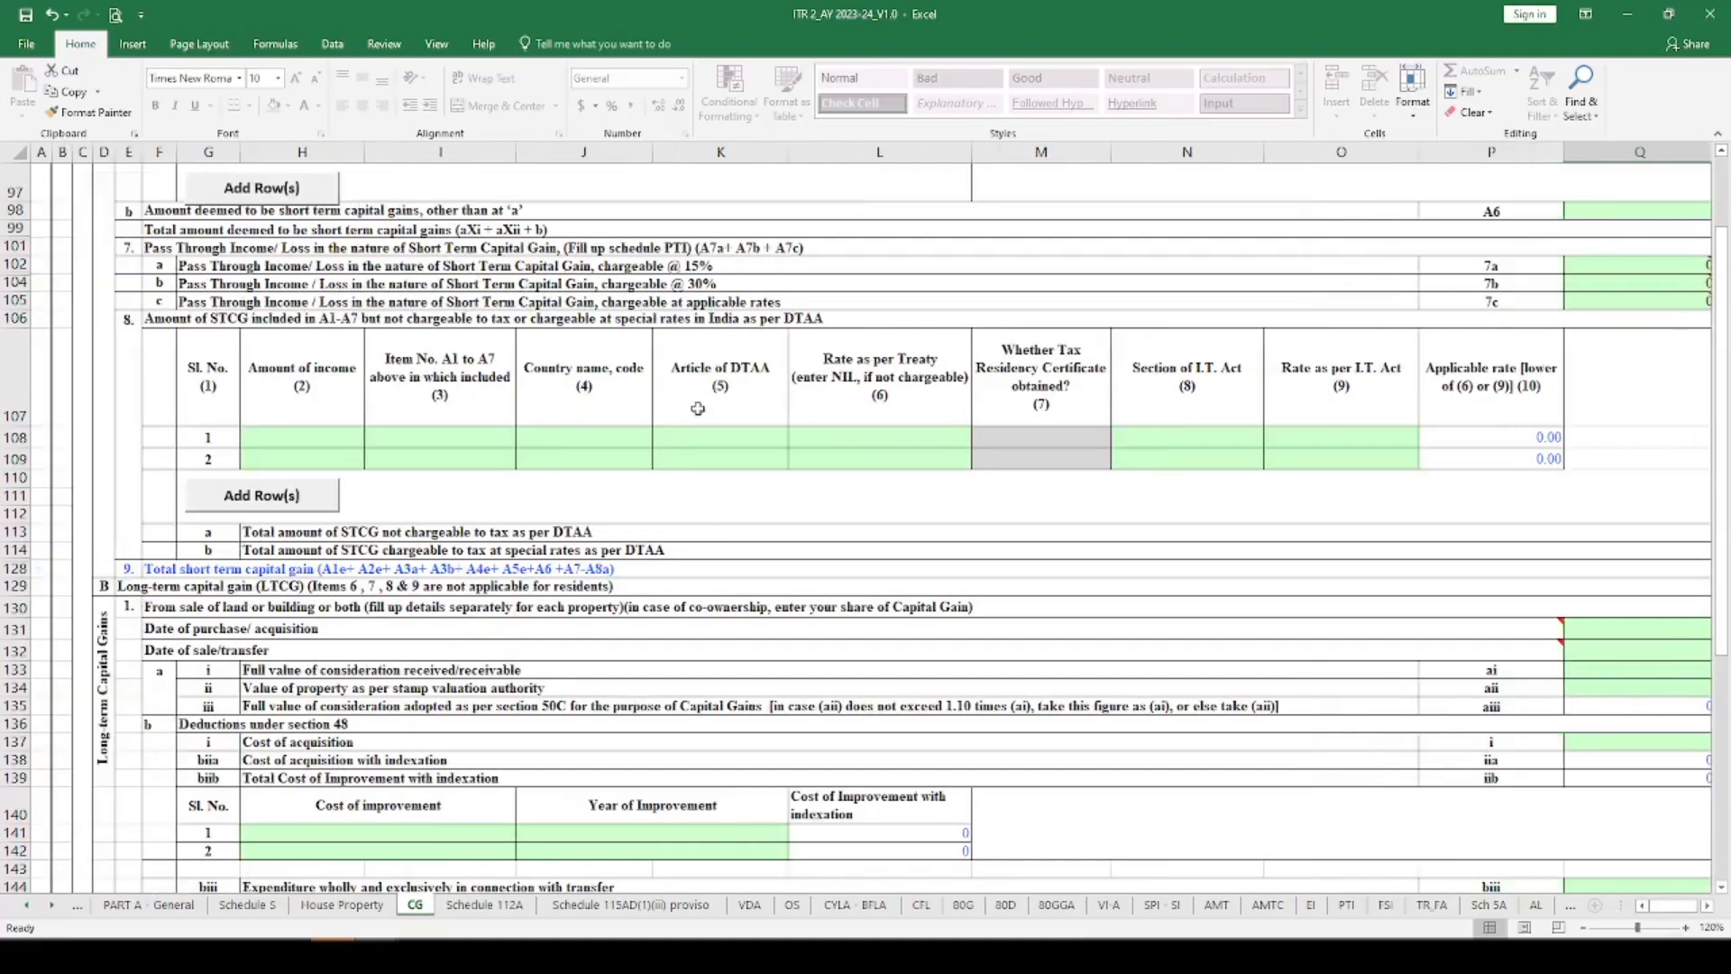
pyautogui.scroll(-2, 549, 427)
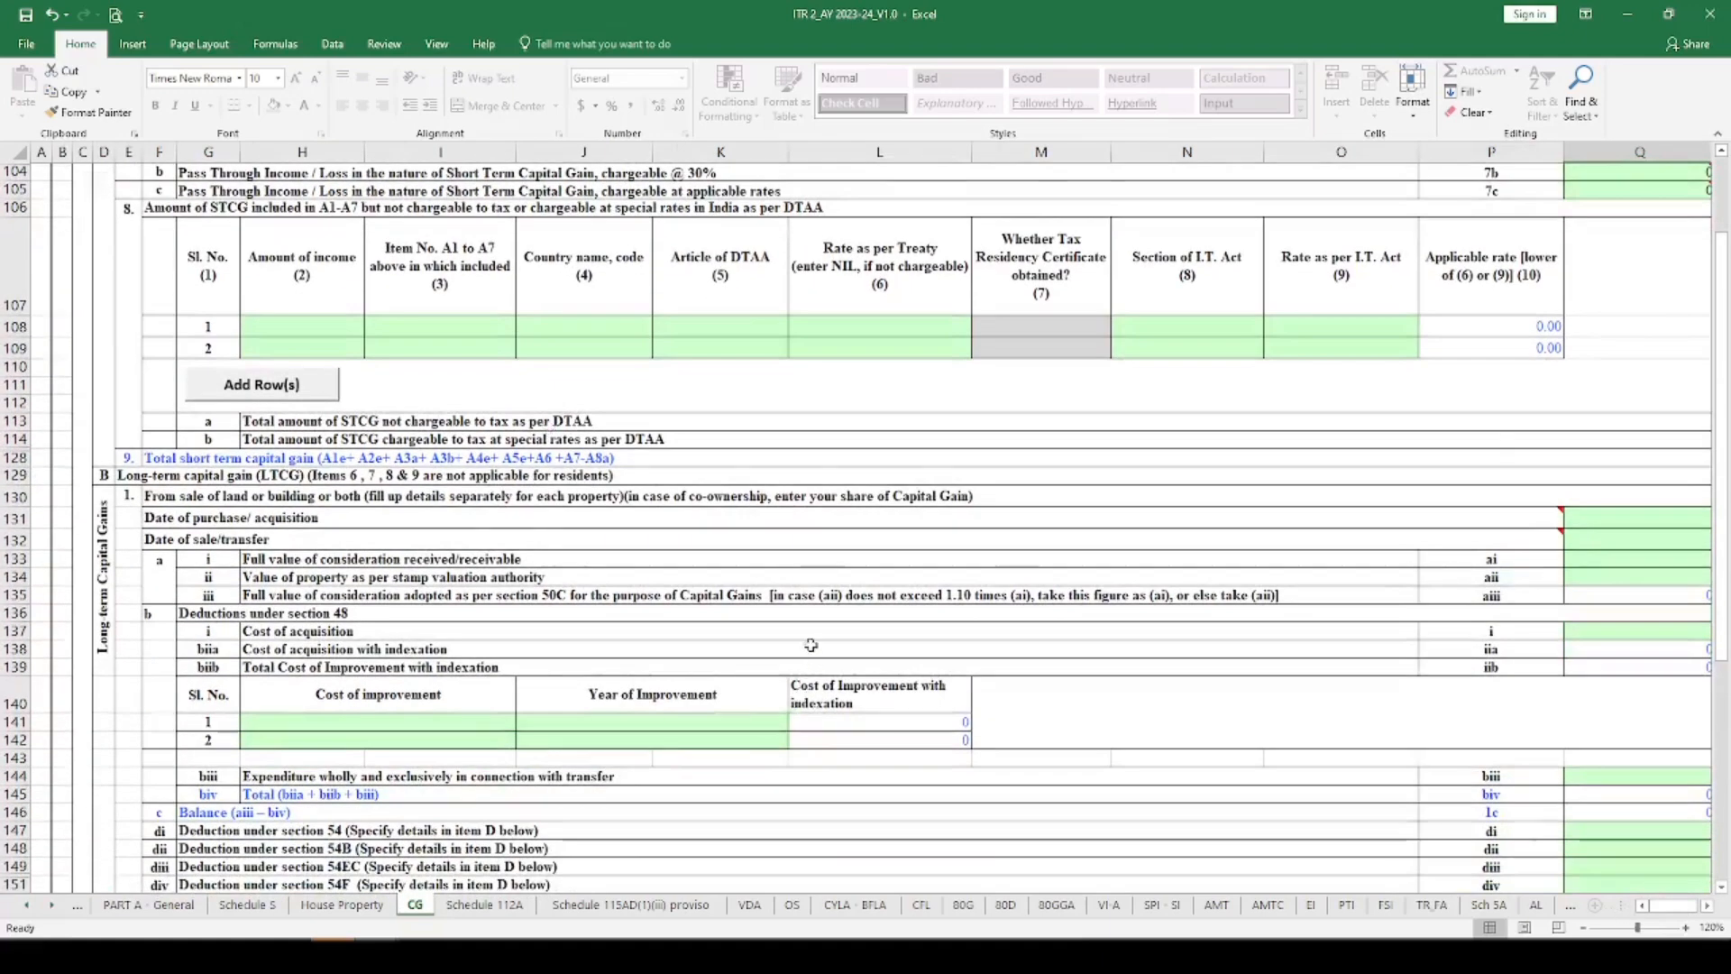
pyautogui.scroll(-5, 814, 612)
pyautogui.scroll(-5, 763, 415)
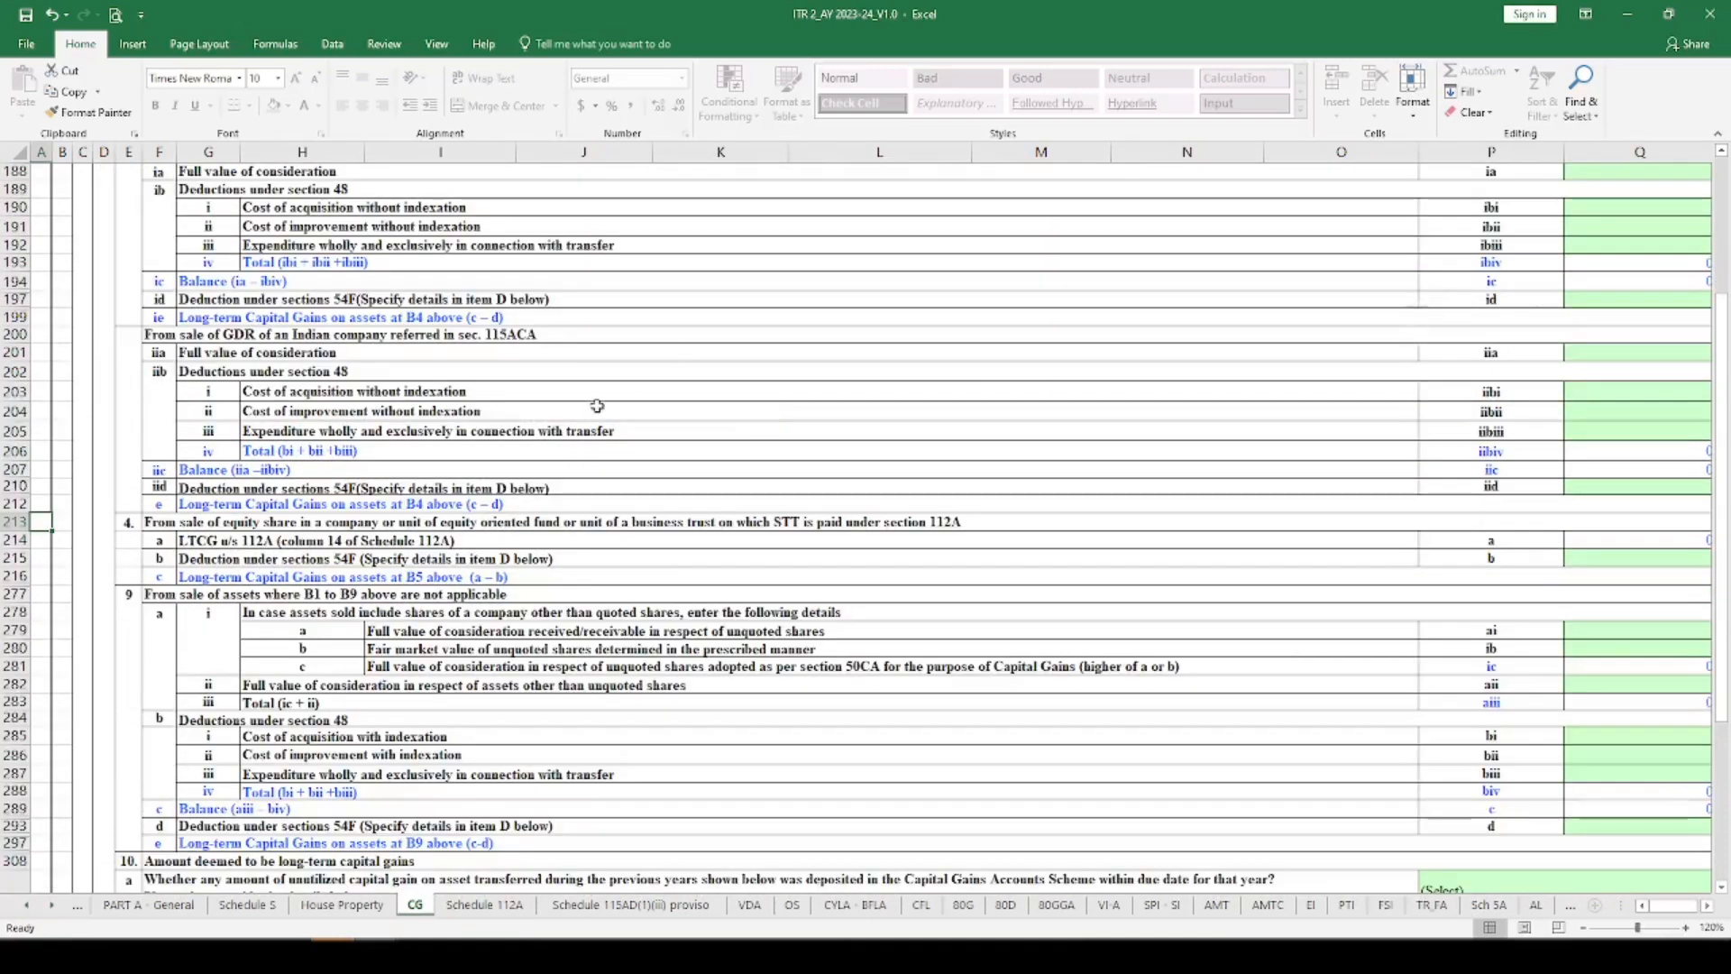
pyautogui.click(232, 526)
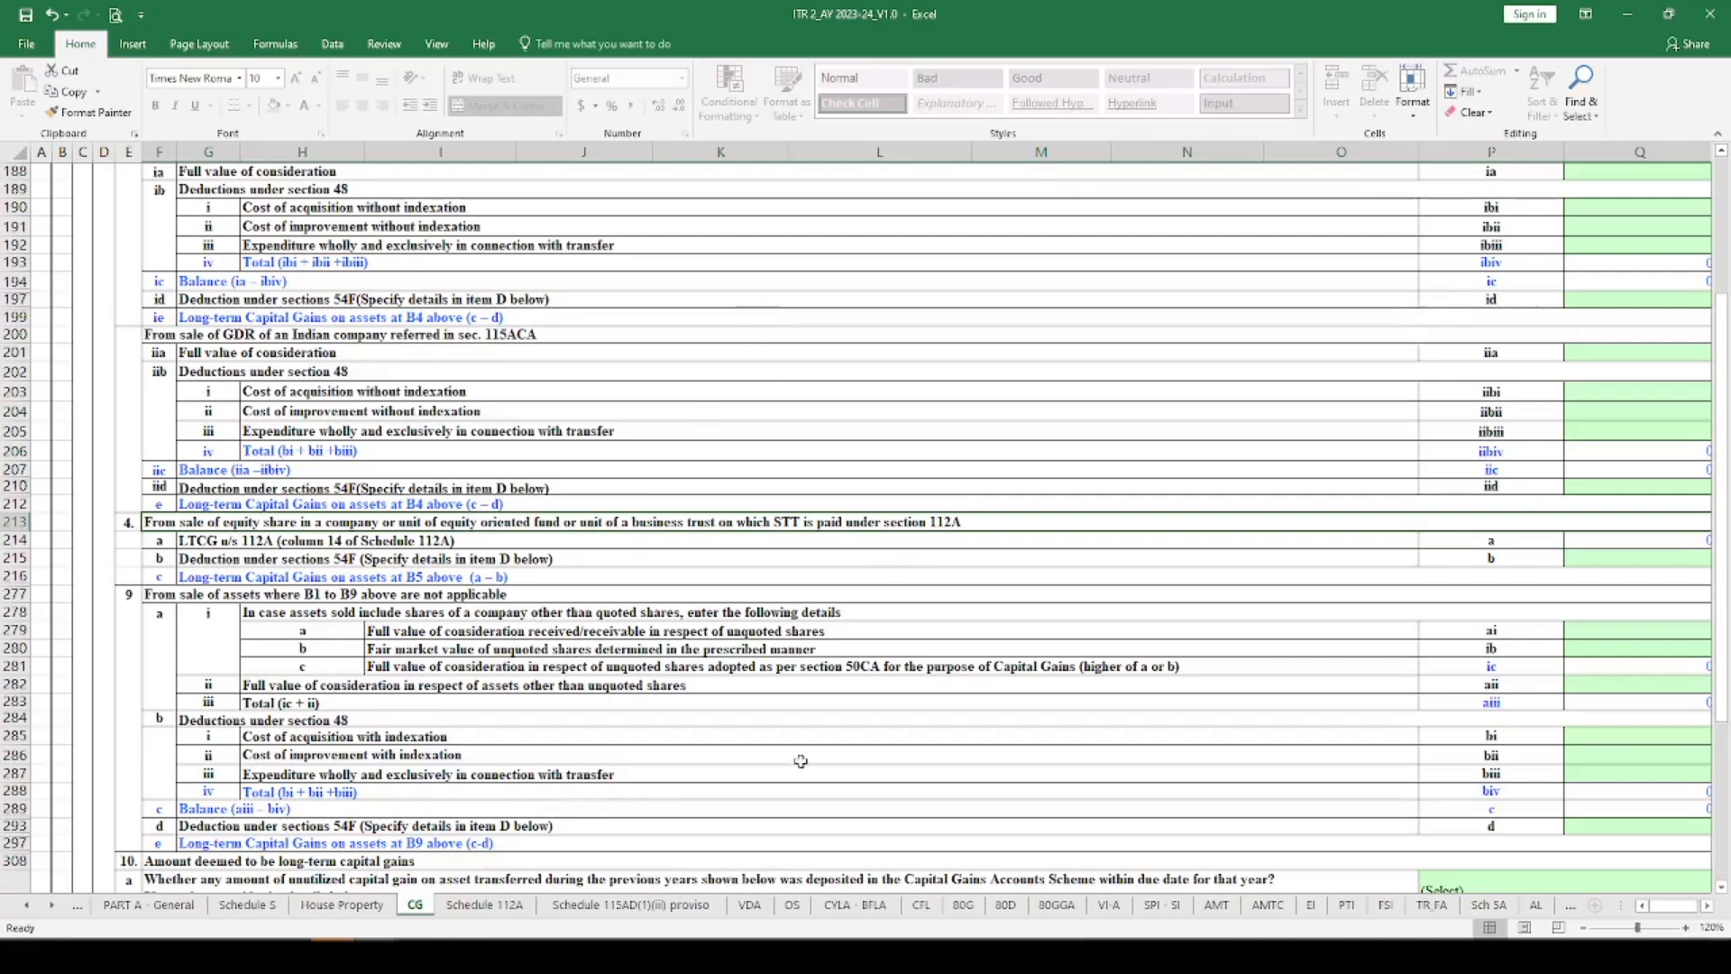
pyautogui.click(241, 542)
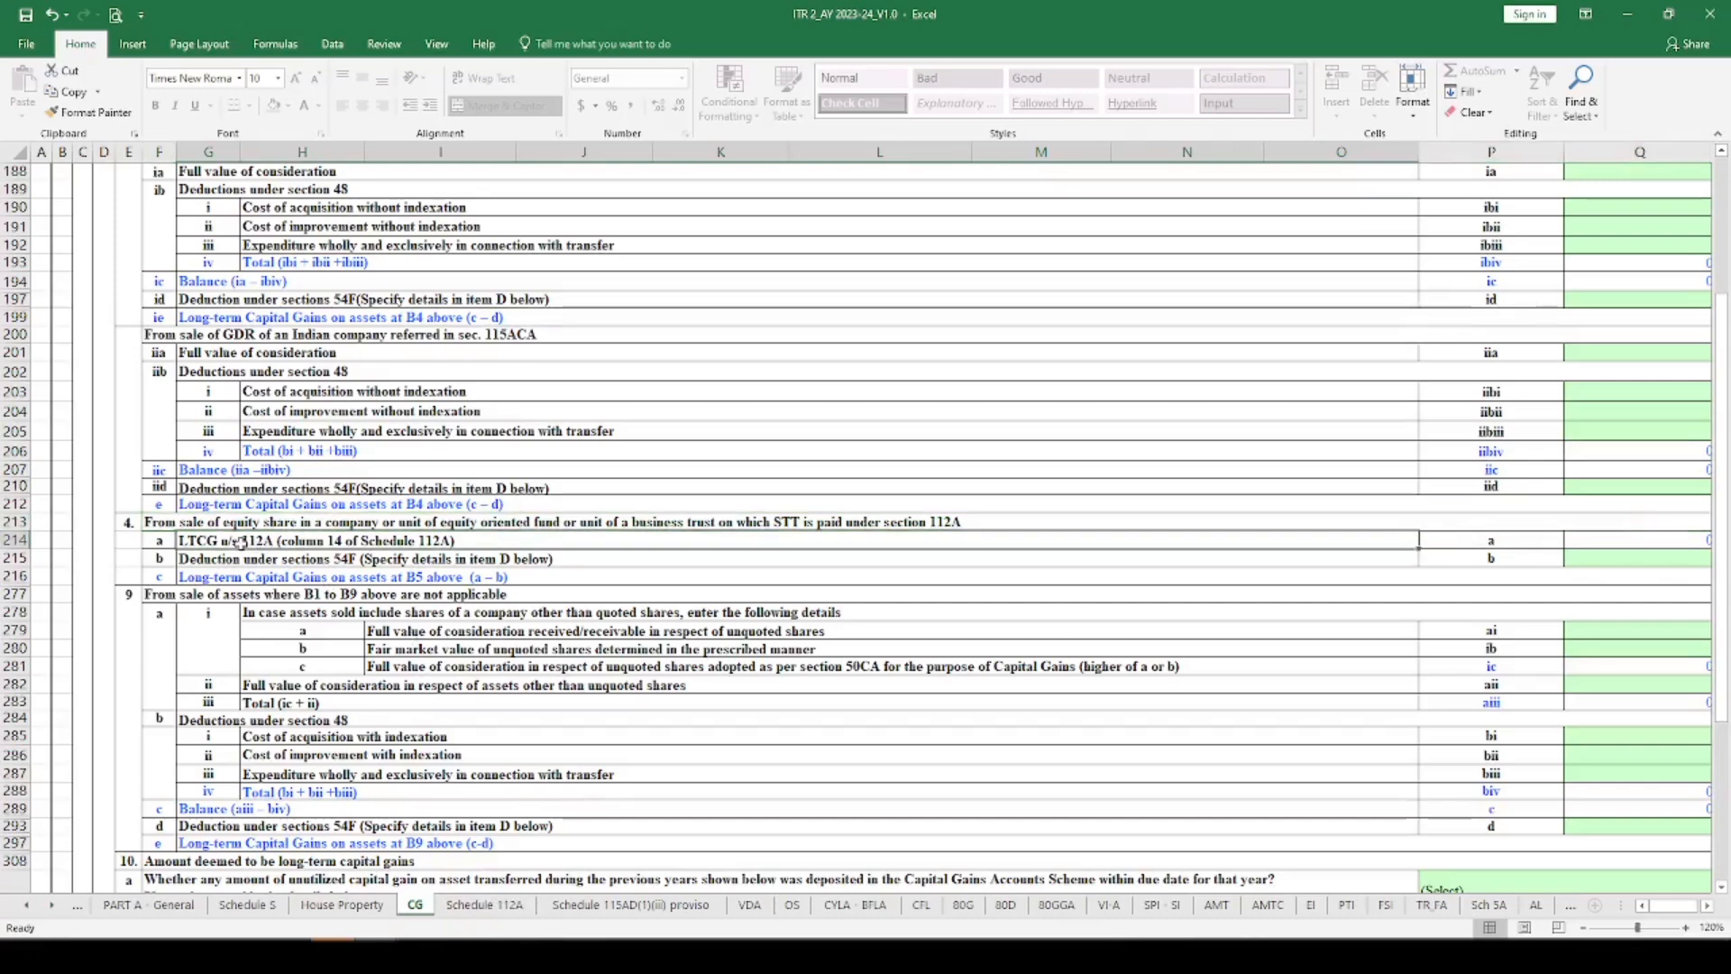
pyautogui.click(479, 906)
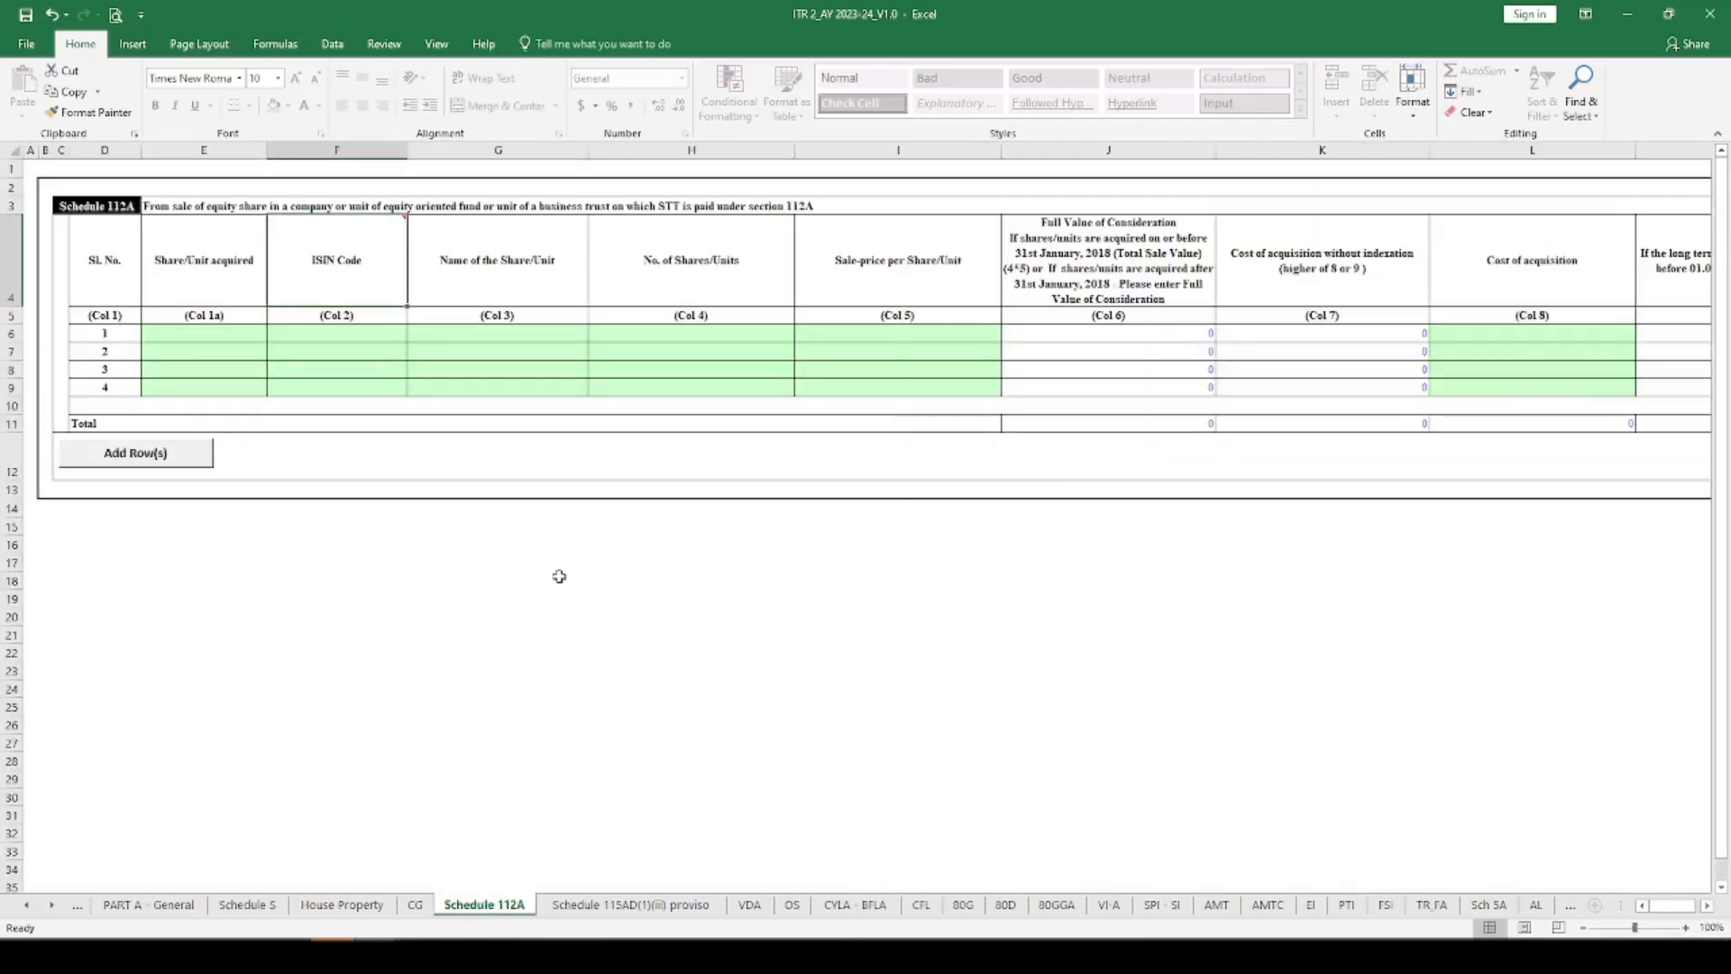
# Step: Try "On or before 31st January 2018" as row 1's share acquisition period, and check its ISIN, share name and quantity cells
pyautogui.click(214, 270)
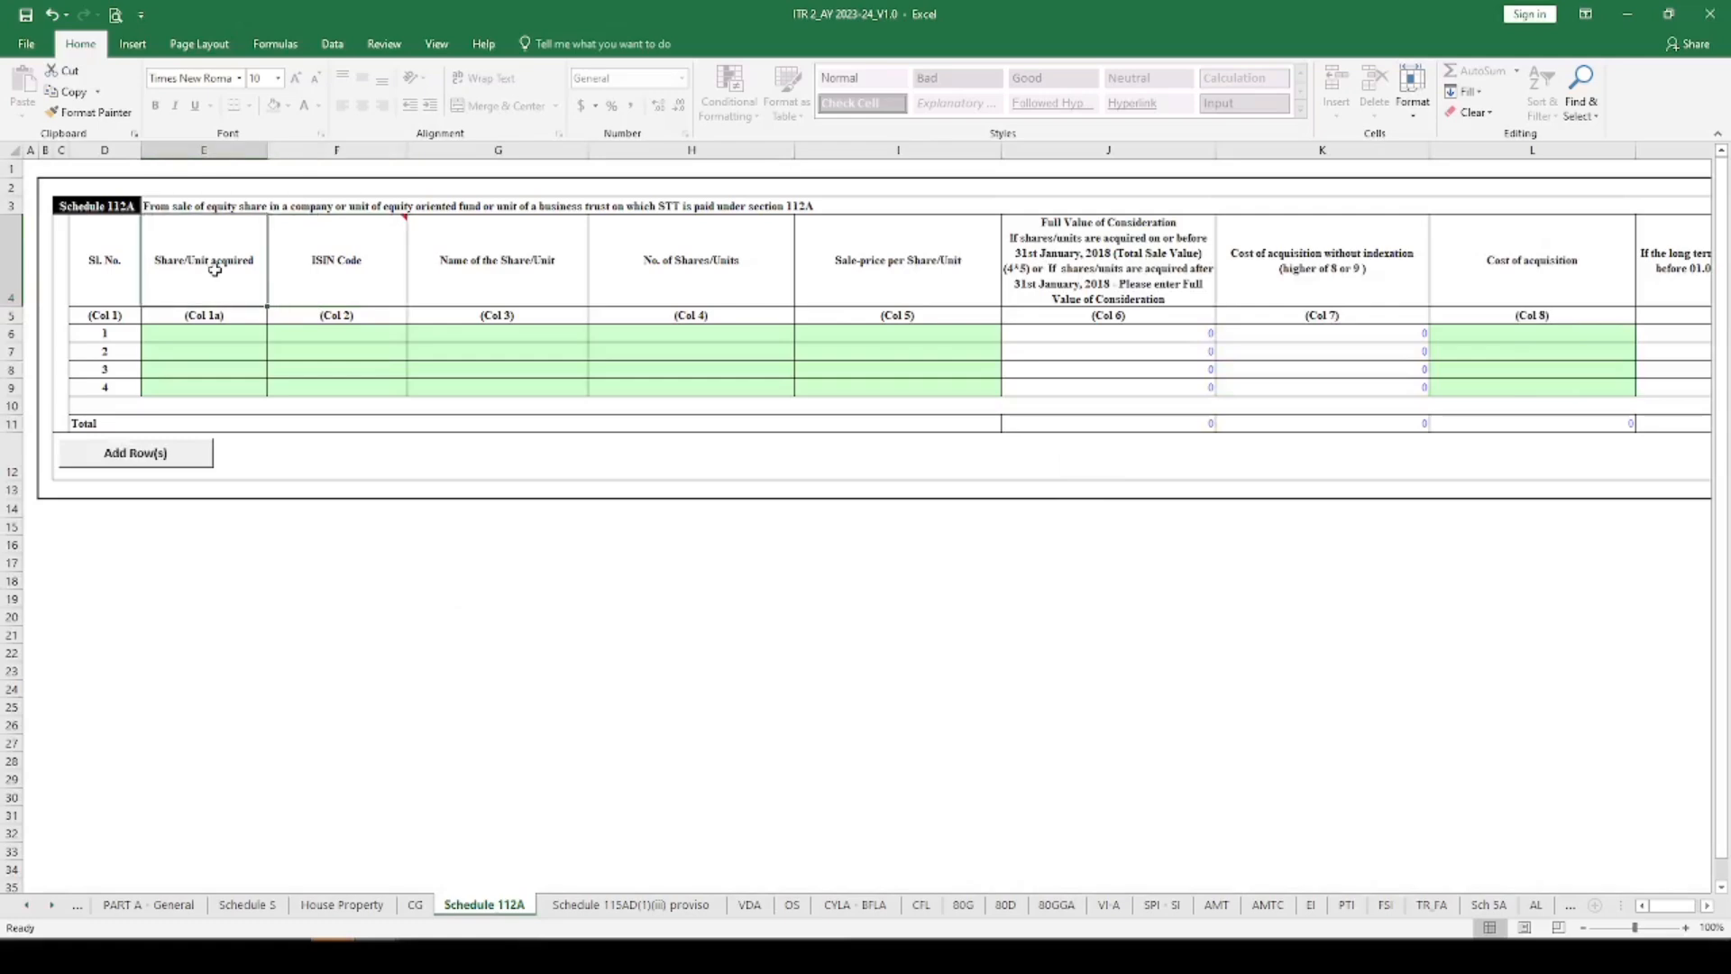
pyautogui.click(228, 333)
pyautogui.click(275, 335)
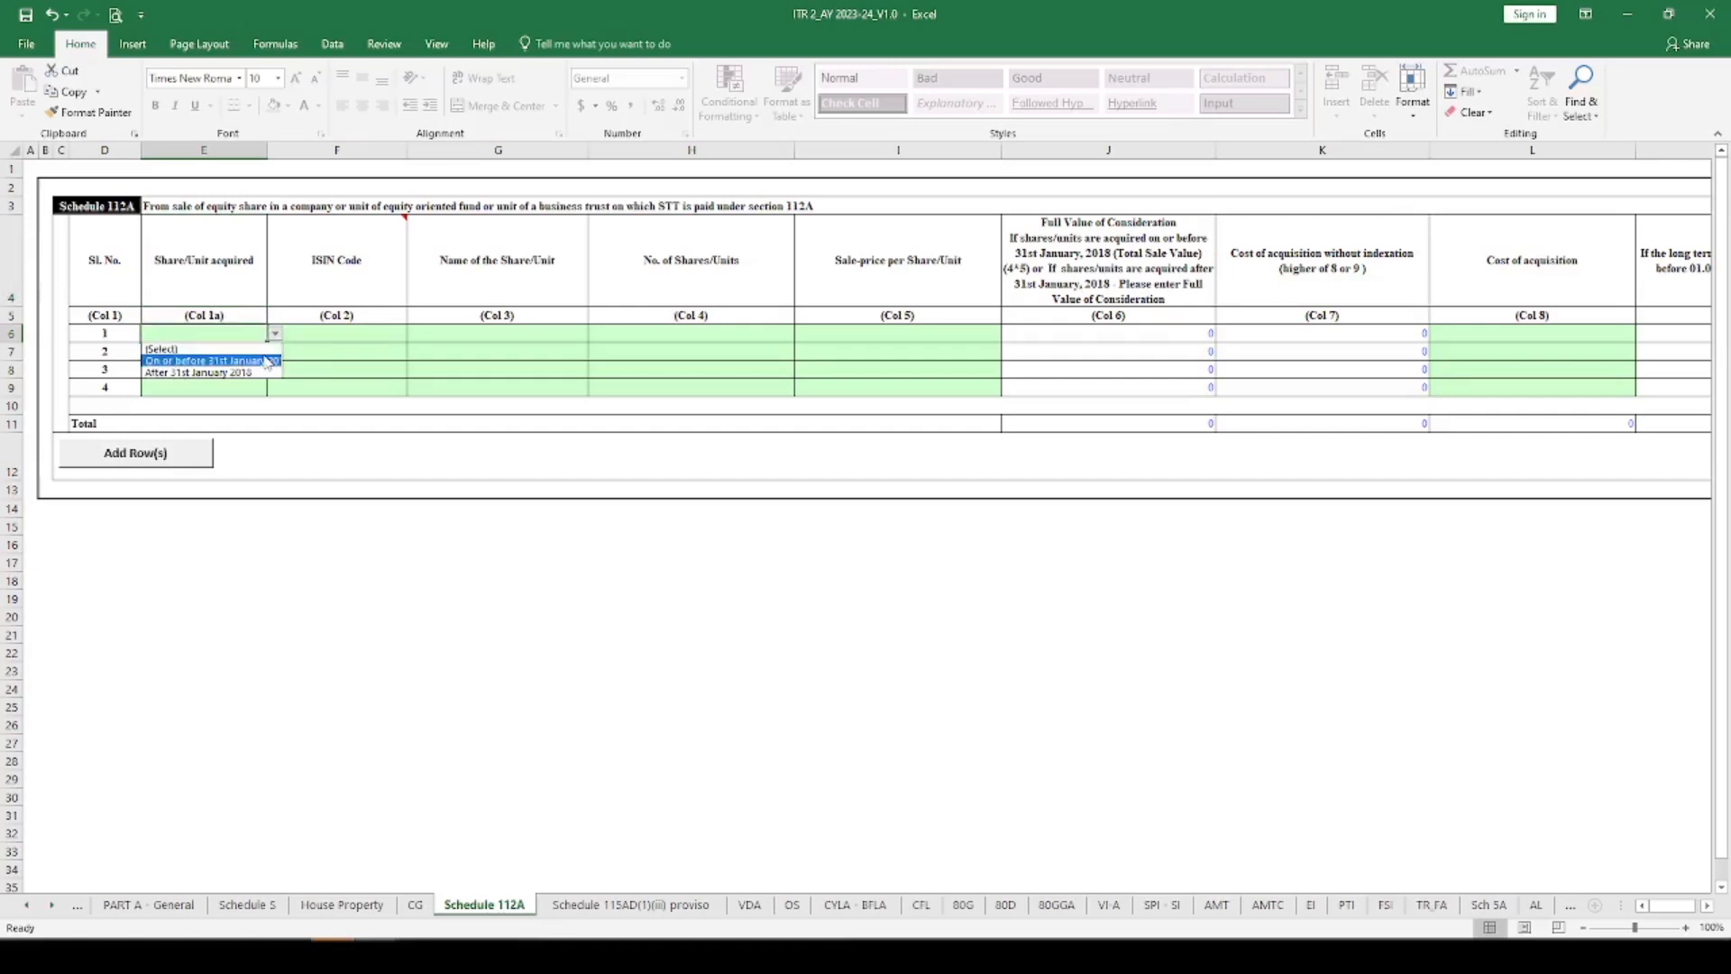
pyautogui.click(268, 361)
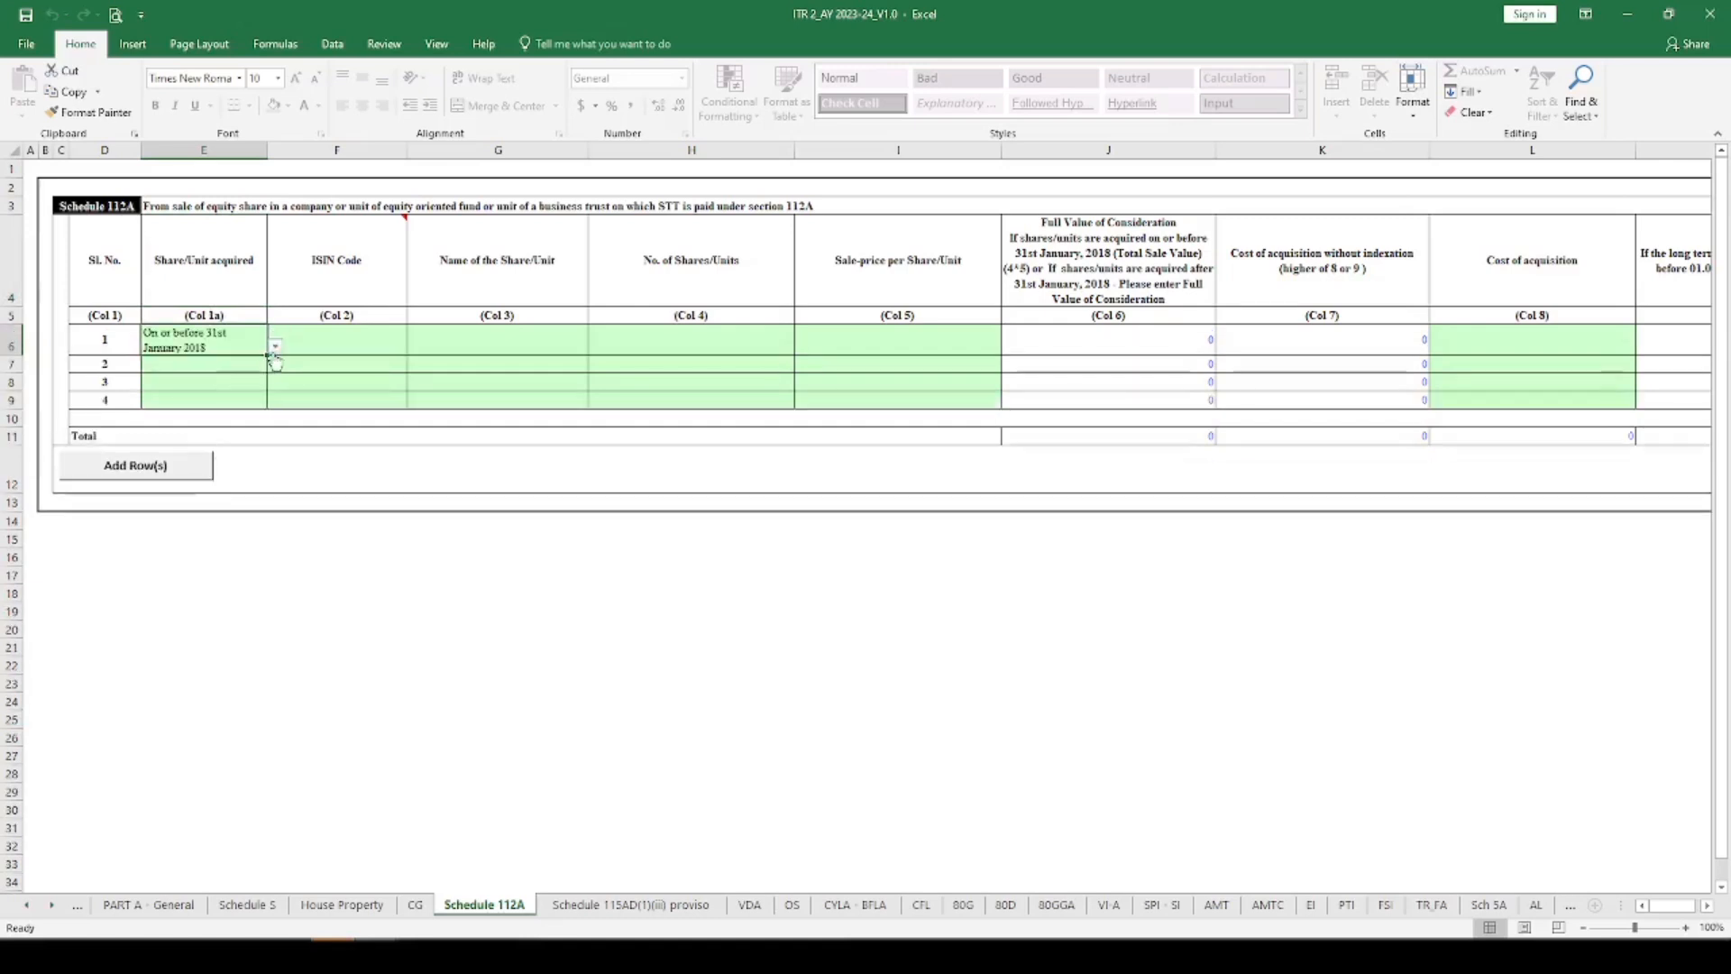
pyautogui.click(315, 340)
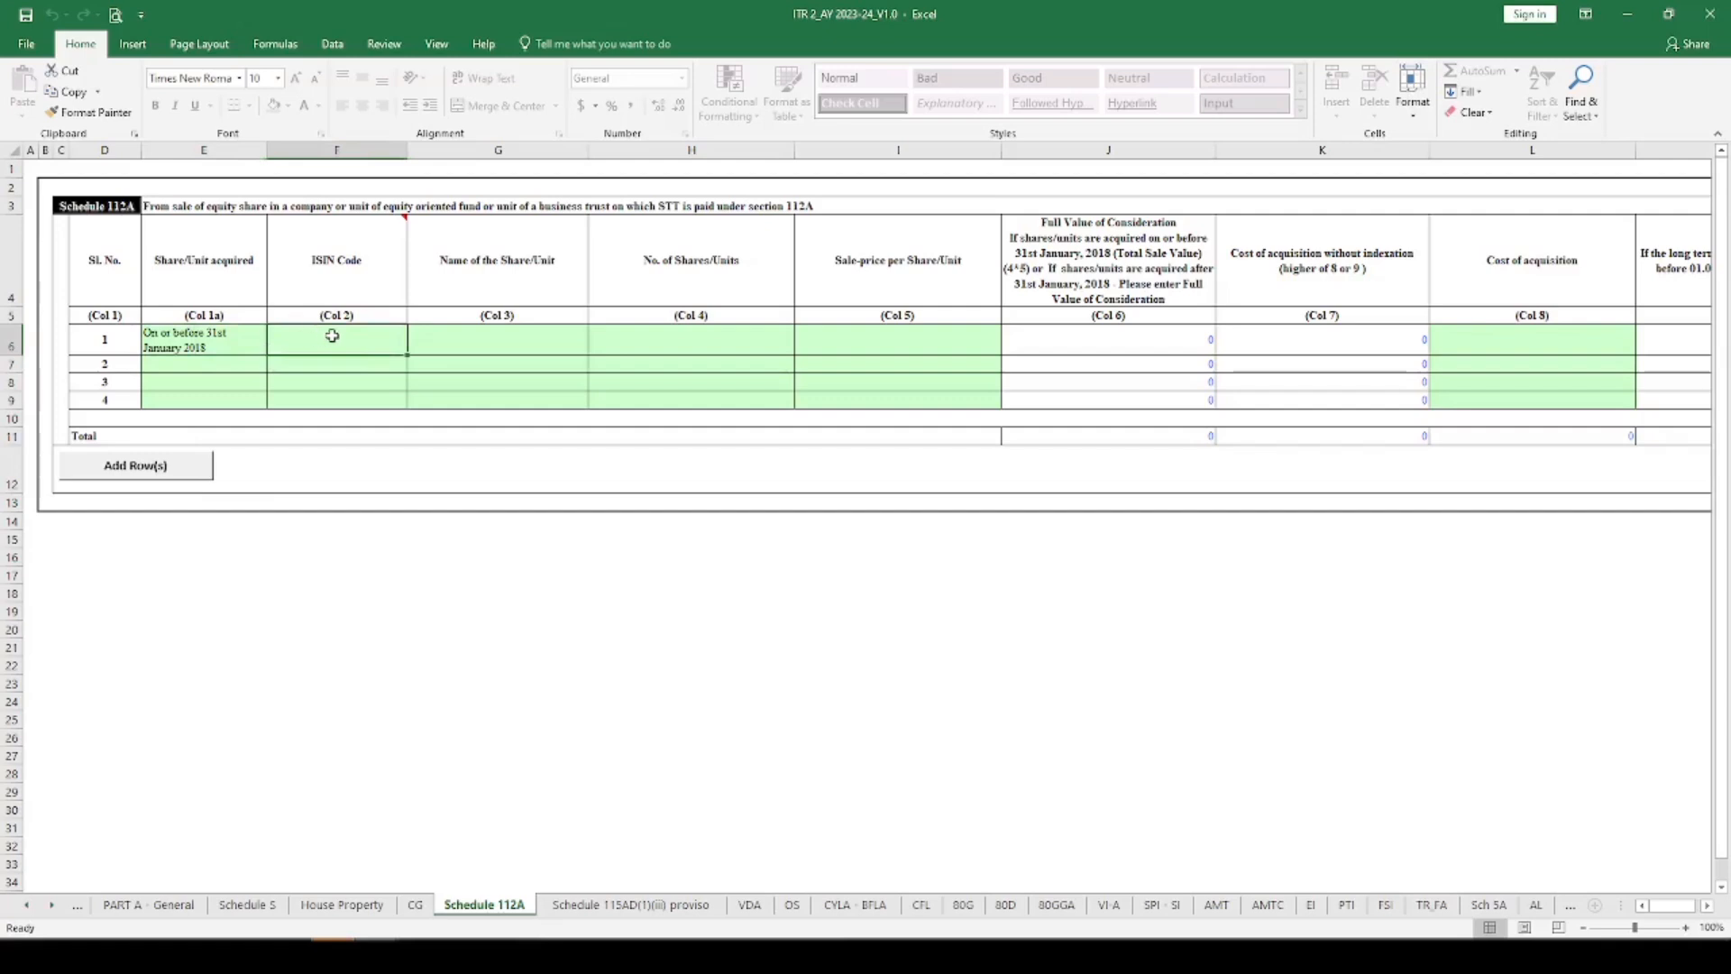
pyautogui.click(457, 343)
pyautogui.click(616, 341)
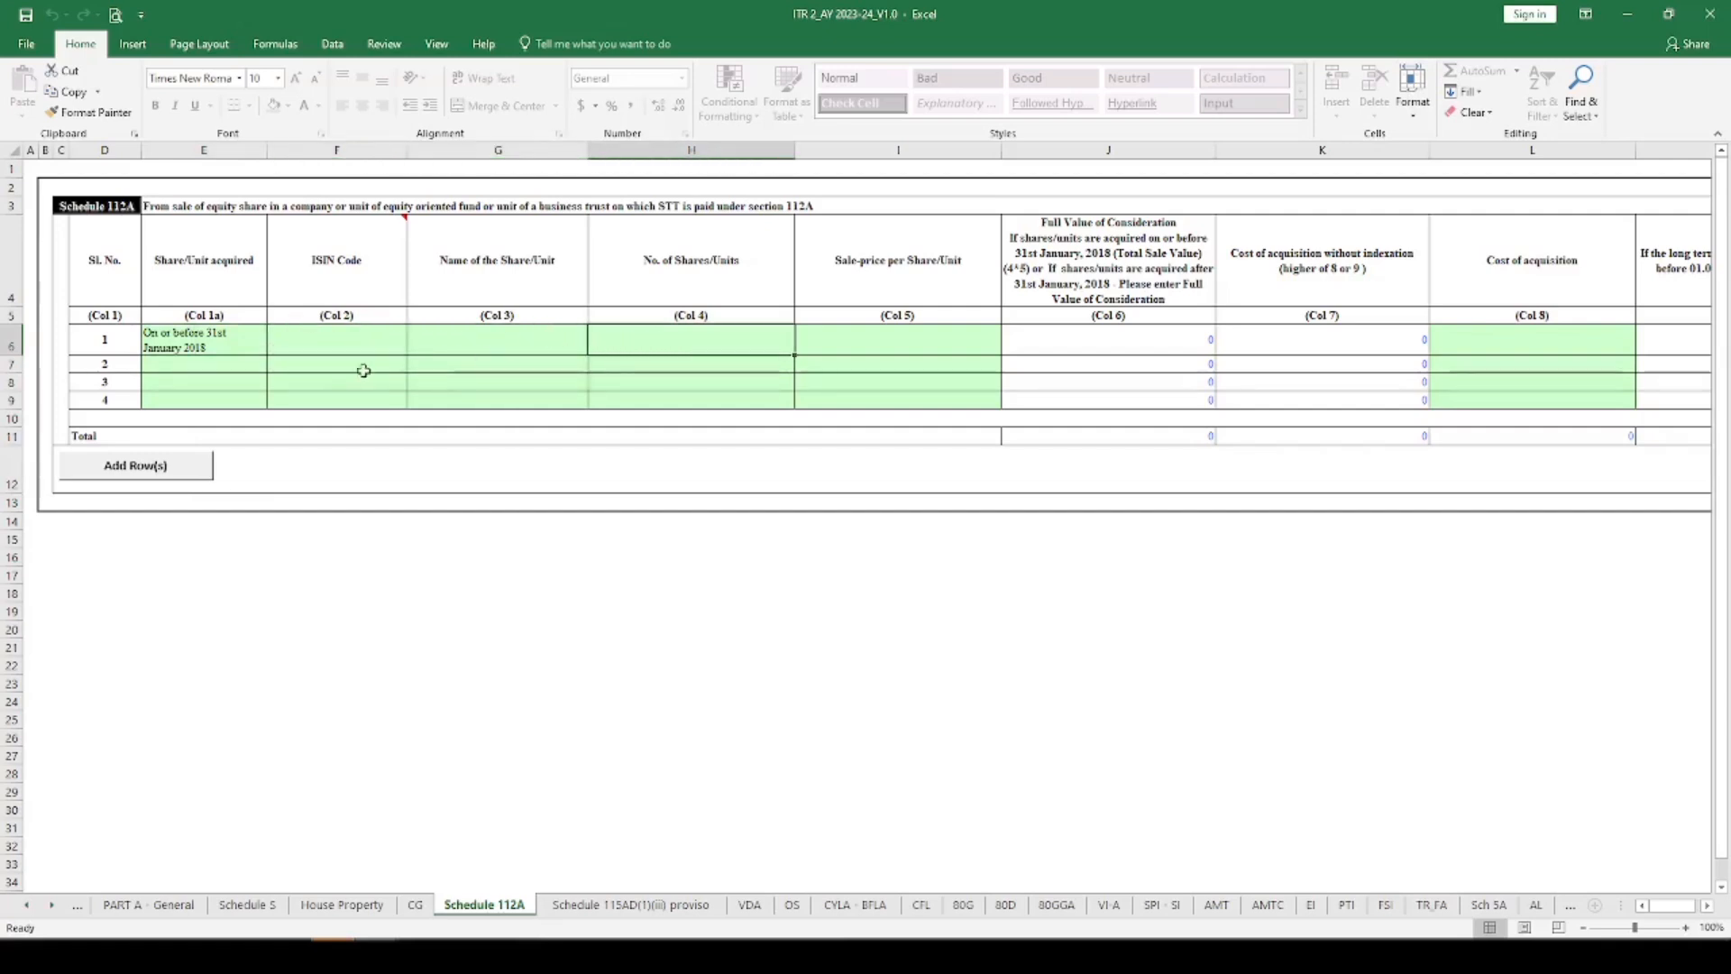
# Step: Set row 1's share acquisition period to "After 31st January 2018" and go through its ISIN, name, quantity and sale-price cells
pyautogui.click(241, 347)
pyautogui.click(275, 347)
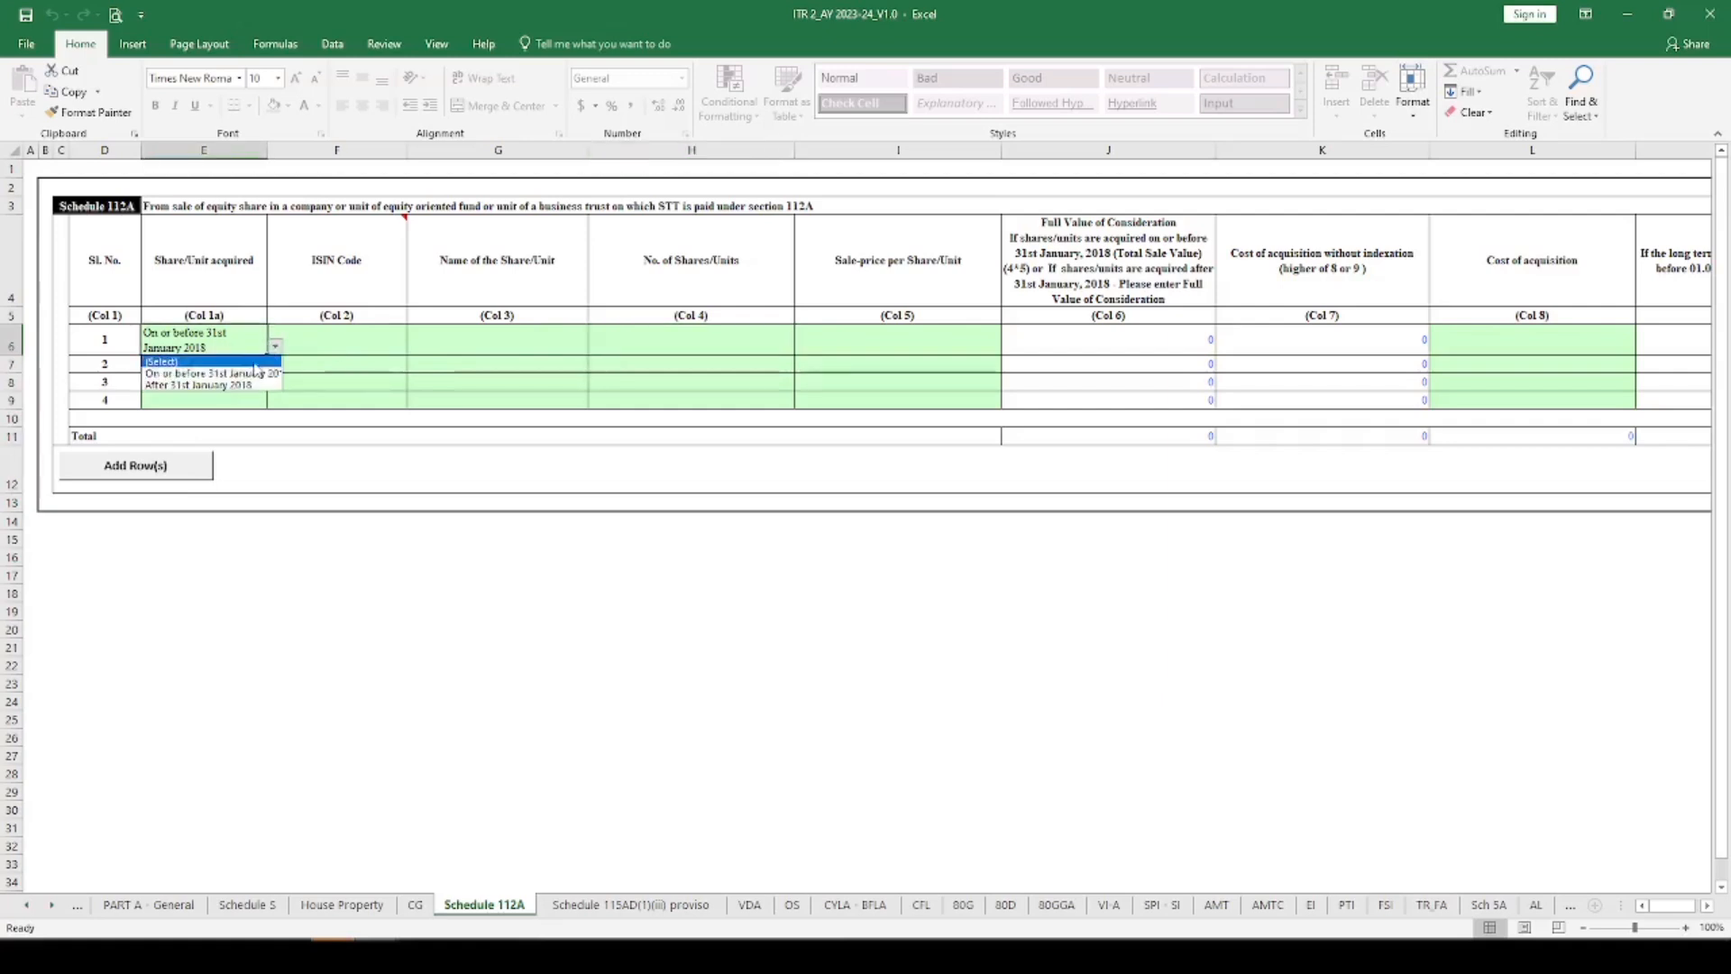
pyautogui.click(231, 378)
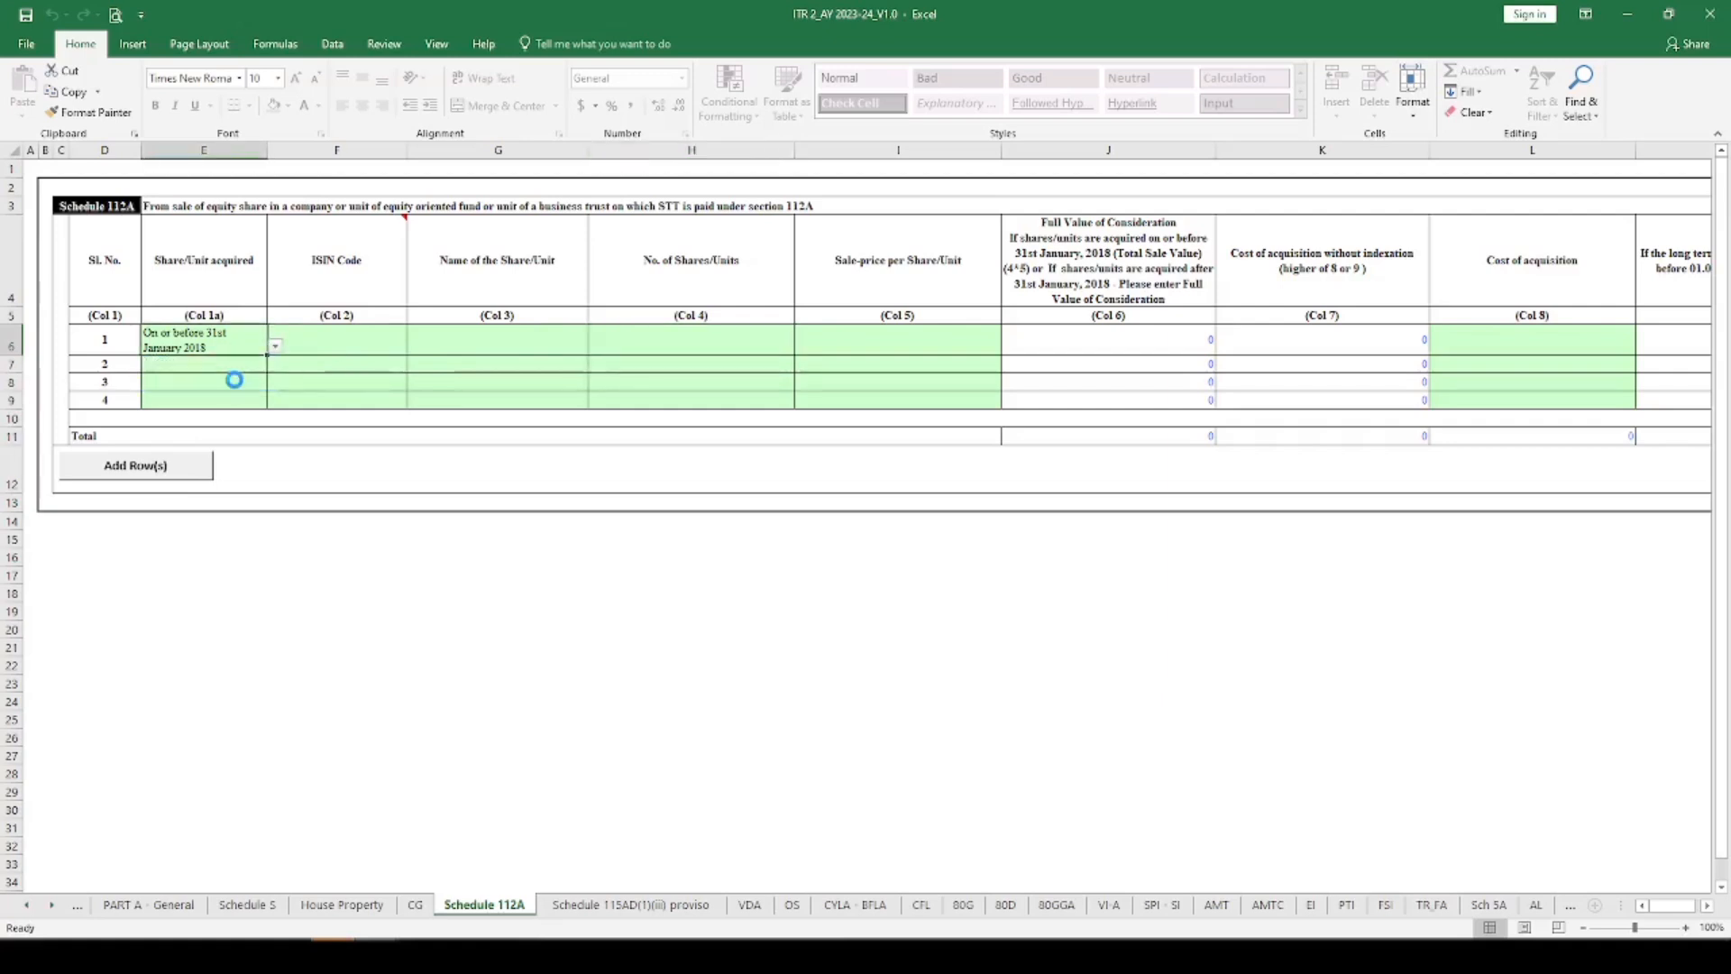
pyautogui.click(351, 335)
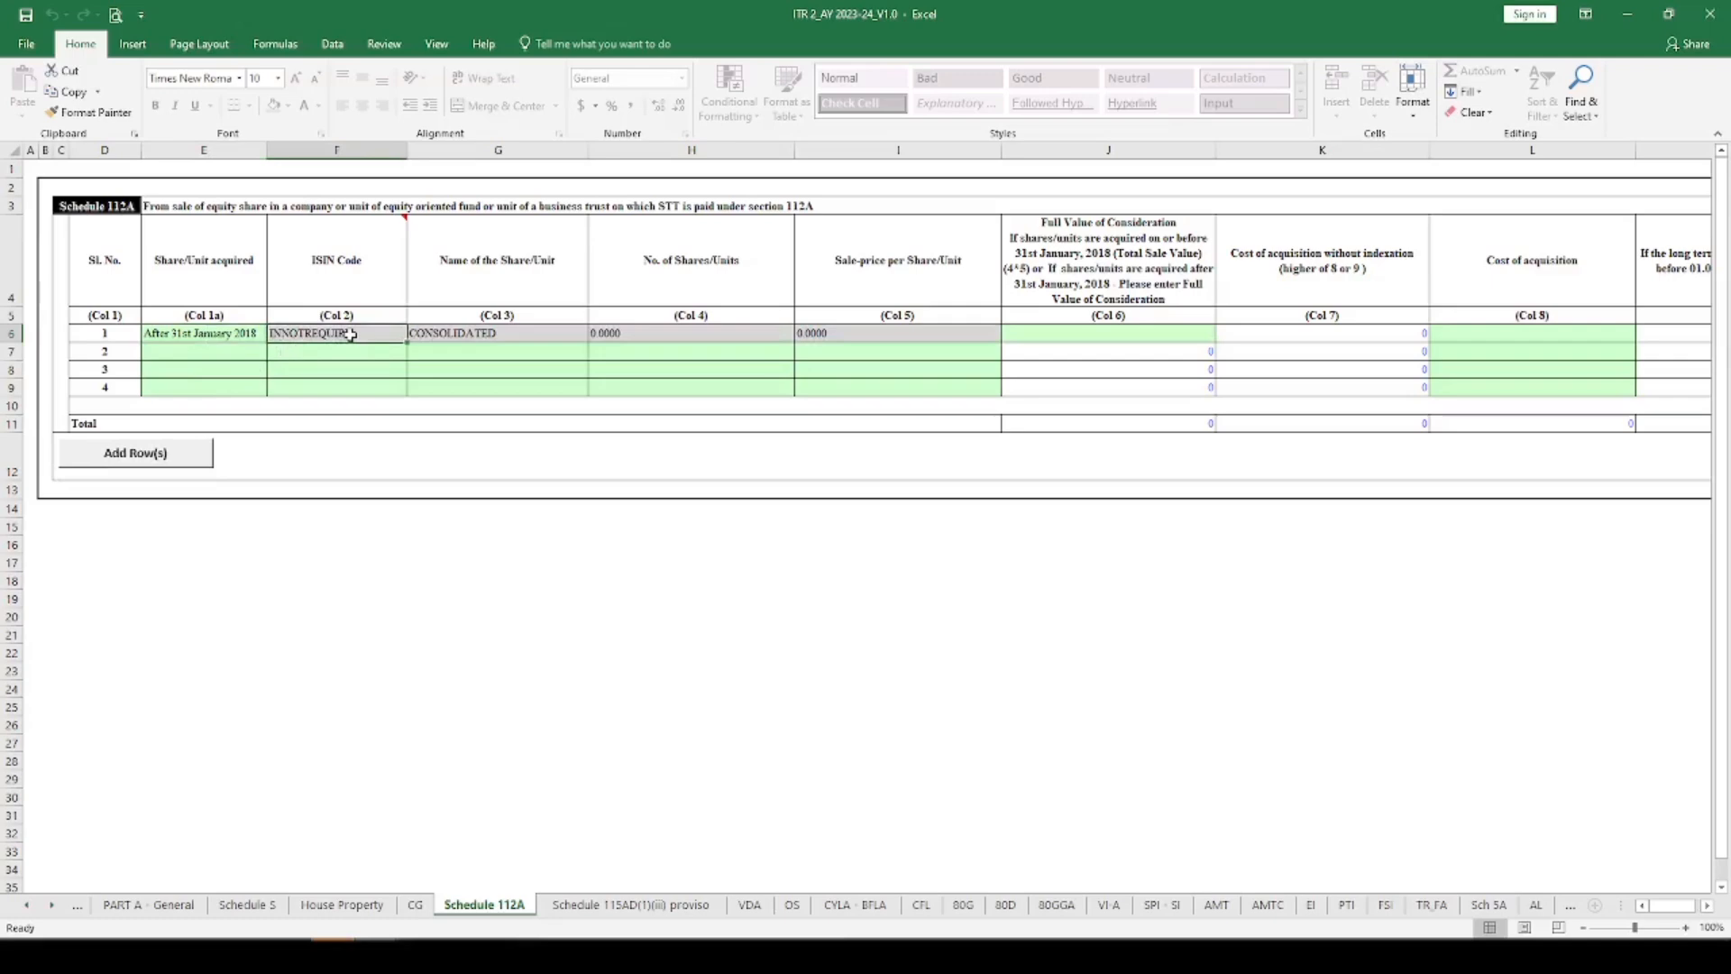
pyautogui.press('Tab')
pyautogui.press('Tab')
pyautogui.press('Tab')
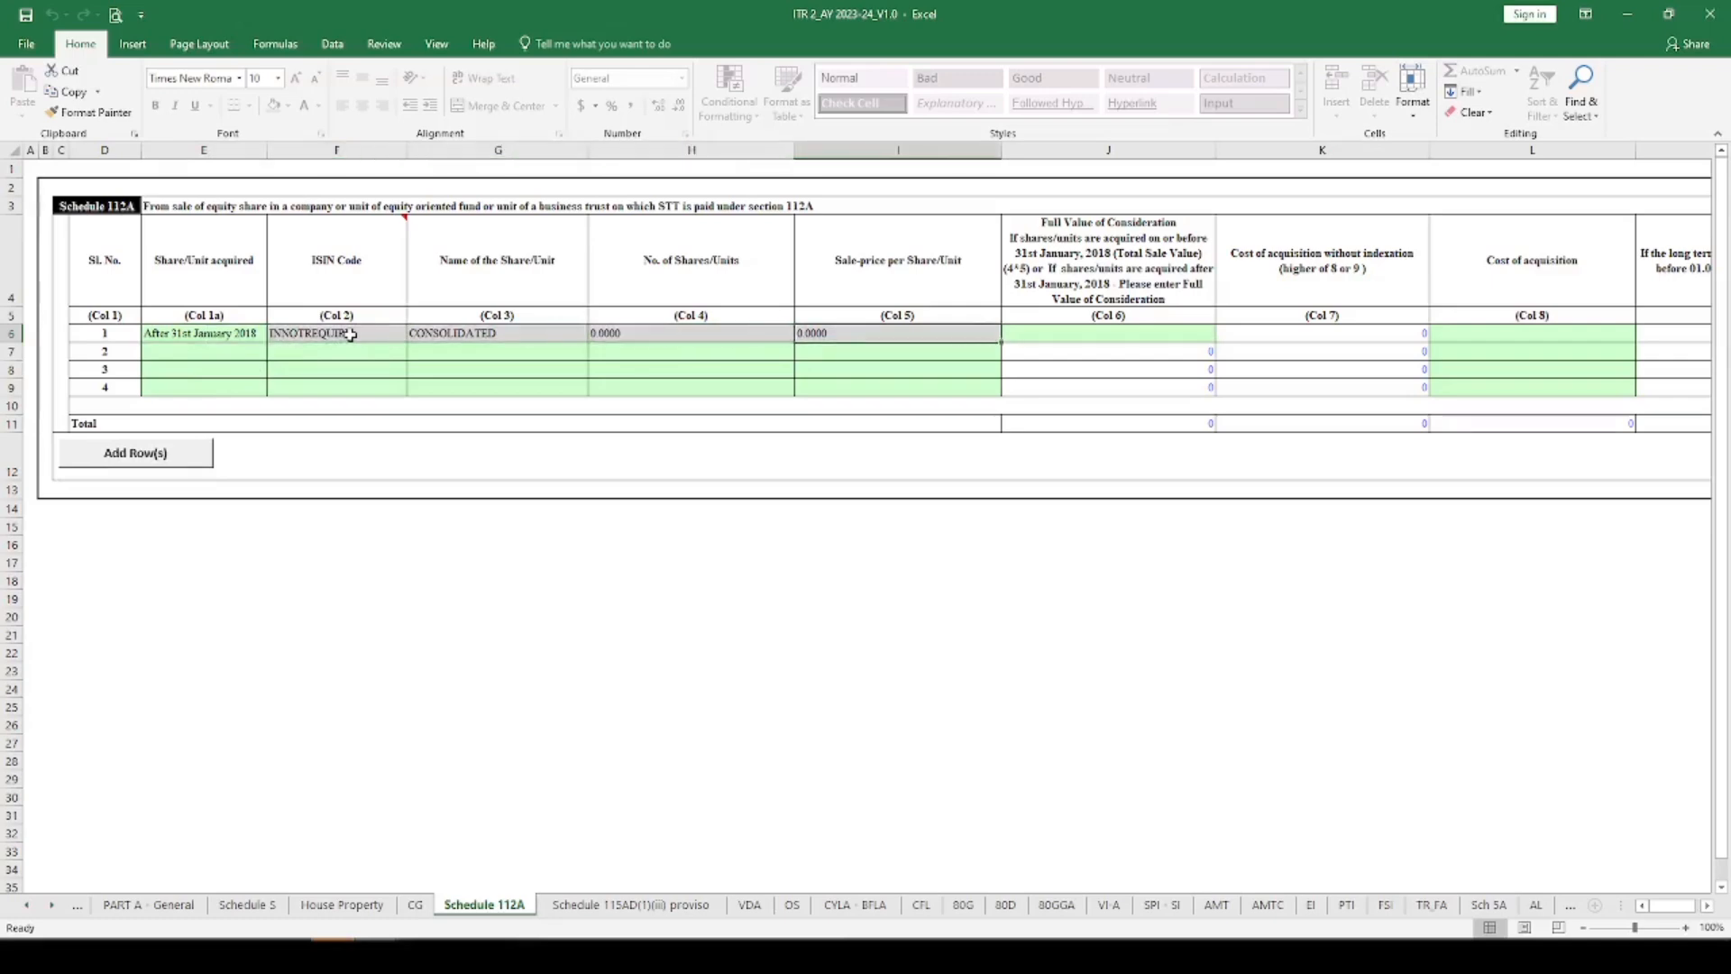
# Step: Look up the long-term sale value in the ITR-2 share market workbook and enter 642905 as row 1's full value of consideration in Schedule 112A
pyautogui.press('Tab')
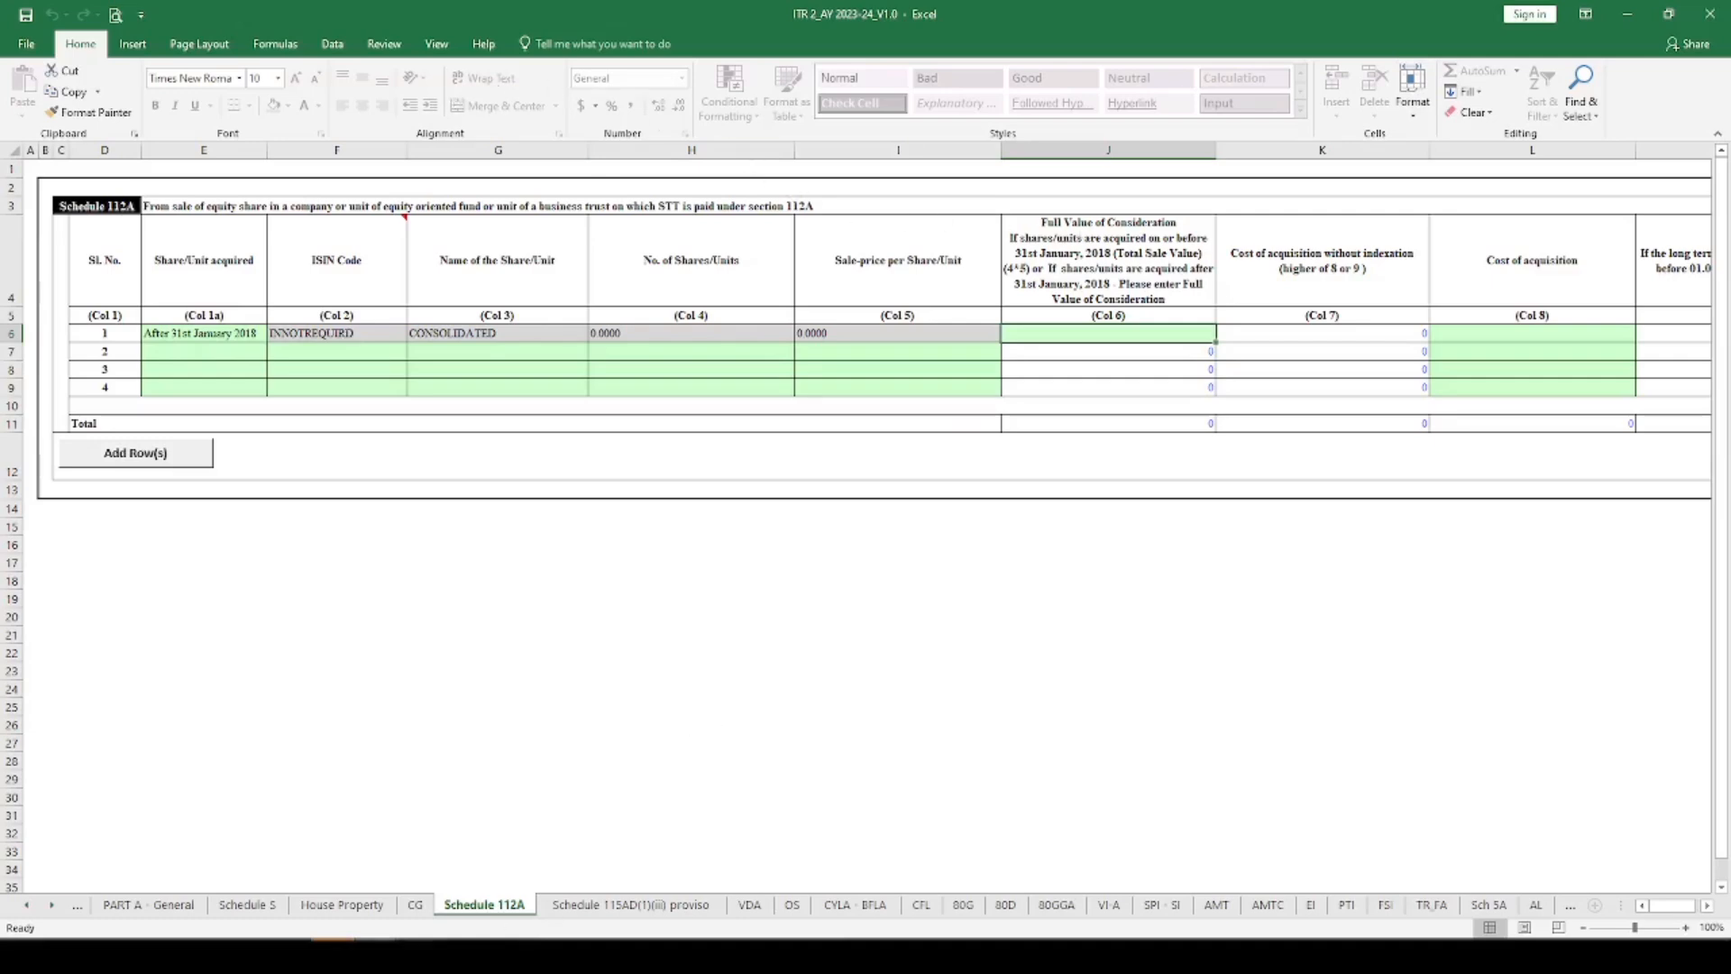
pyautogui.moveTo(379, 957)
pyautogui.click(478, 866)
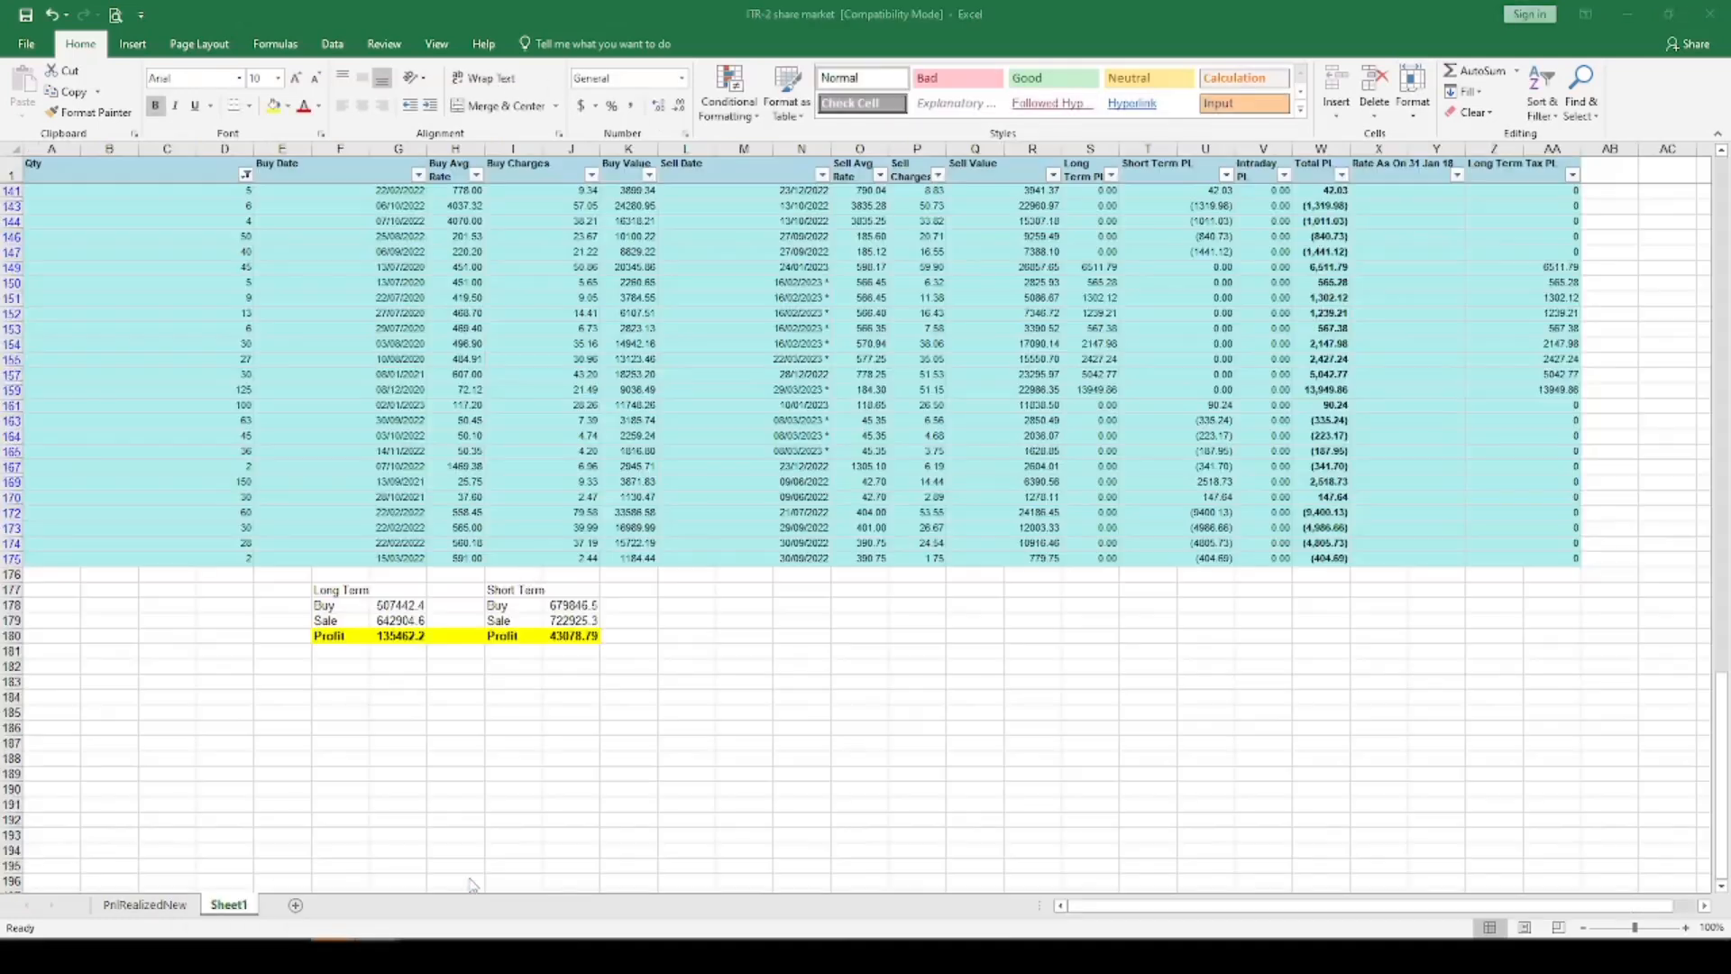
pyautogui.click(347, 591)
pyautogui.click(394, 620)
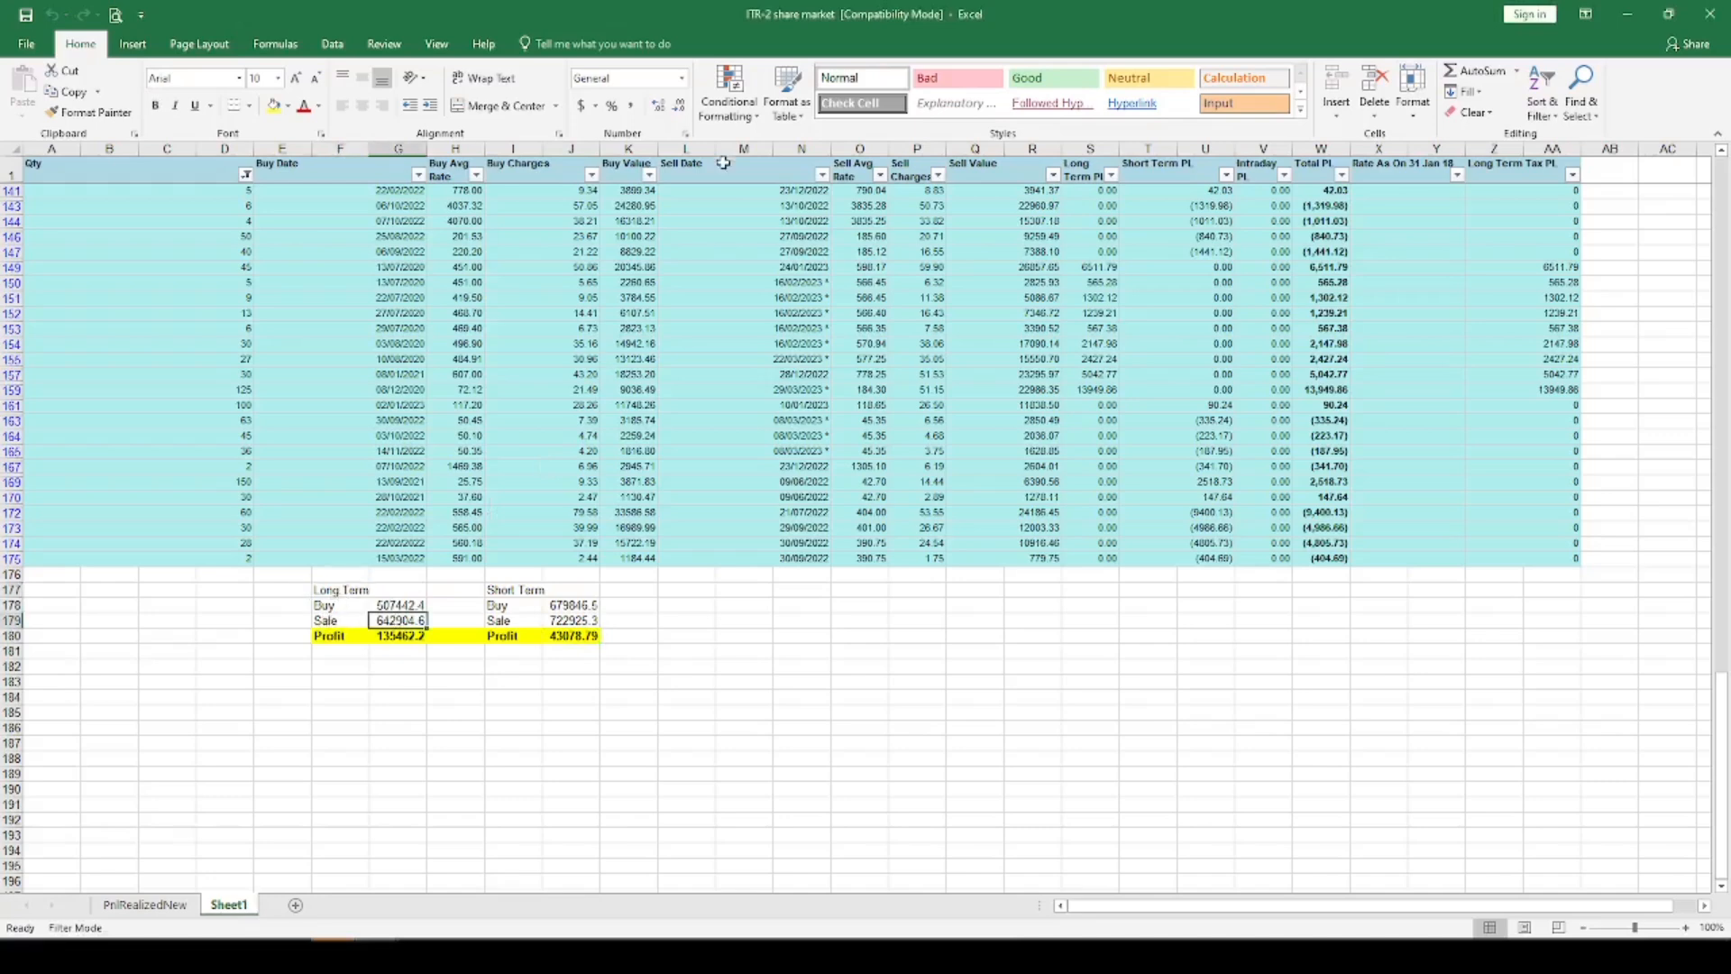
pyautogui.moveTo(335, 955)
pyautogui.click(429, 834)
pyautogui.write('642905')
pyautogui.press('Return')
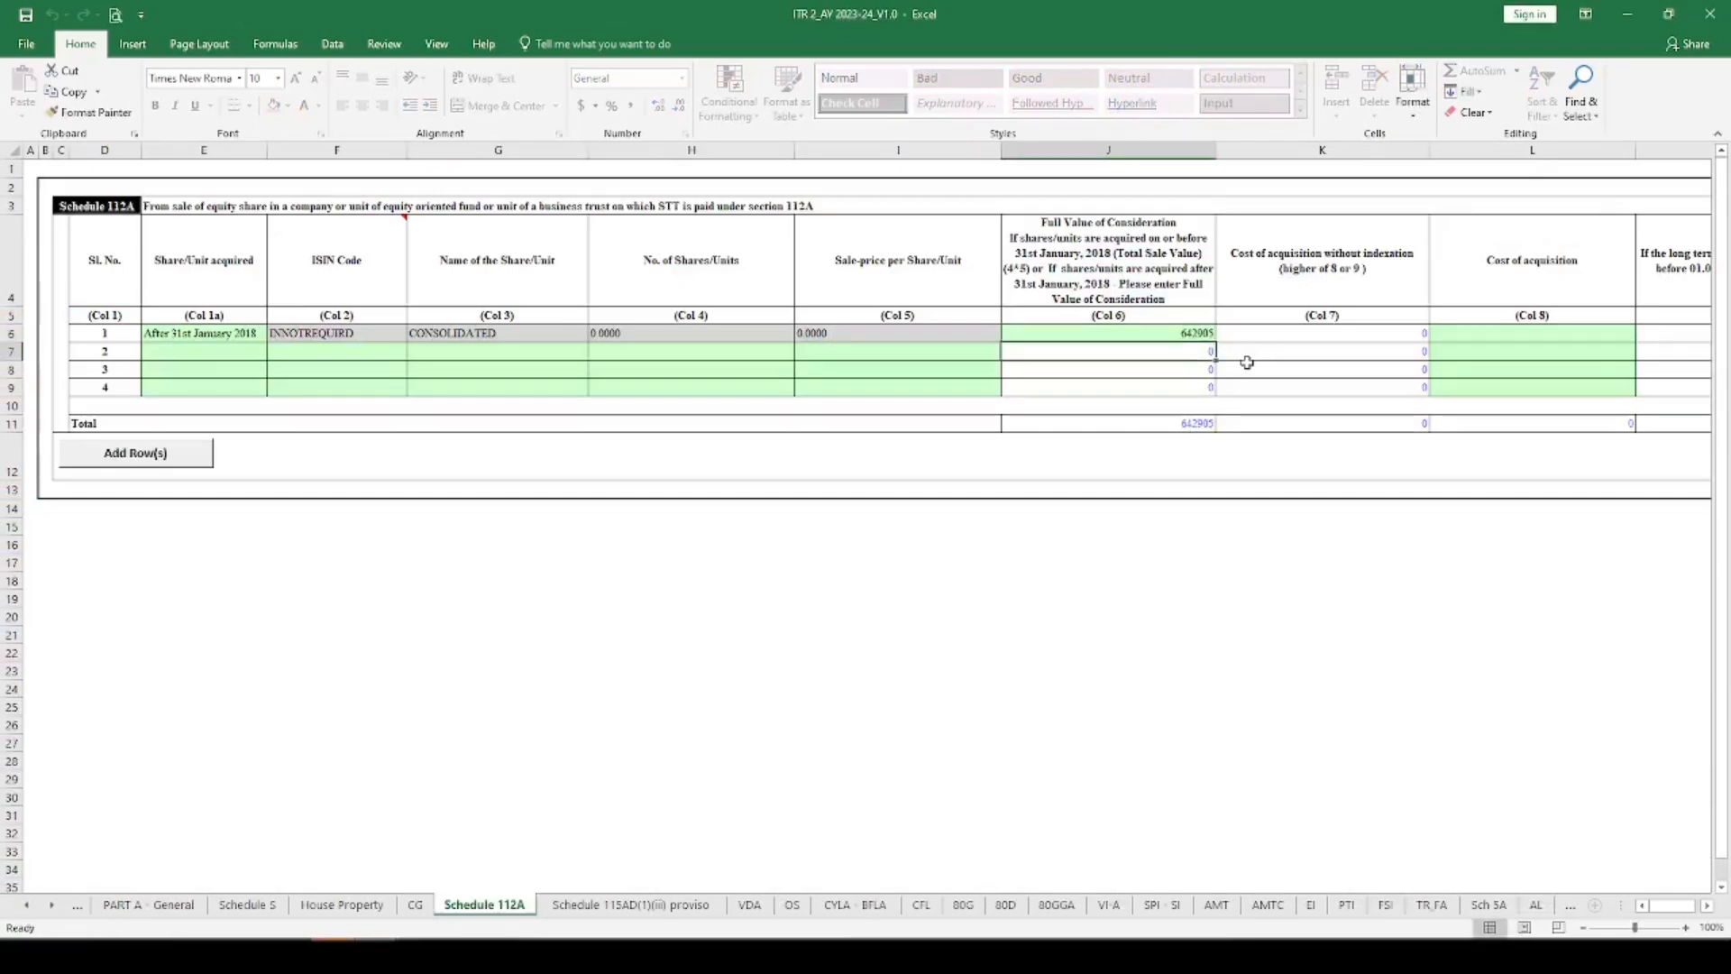
# Step: Look up the long-term buy value in the ITR-2 share market workbook and enter 507442 as row 1's cost of acquisition in Schedule 112A
pyautogui.press('Up')
pyautogui.press('Right')
pyautogui.press('Right')
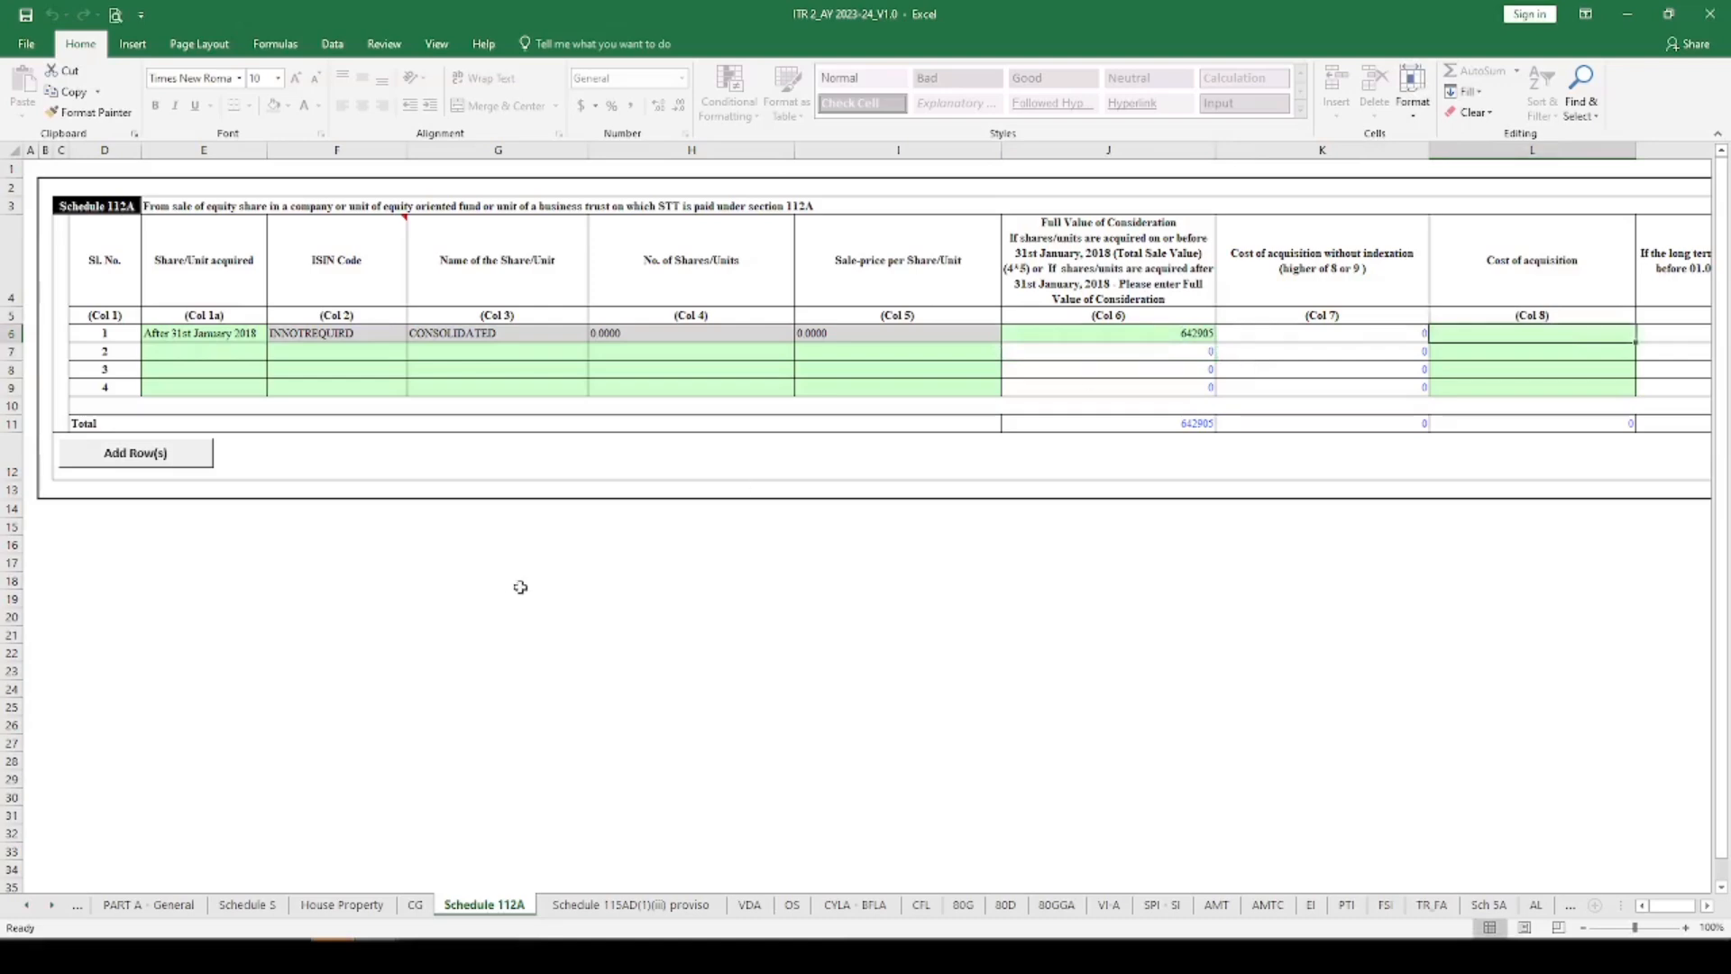
pyautogui.click(376, 956)
pyautogui.click(424, 906)
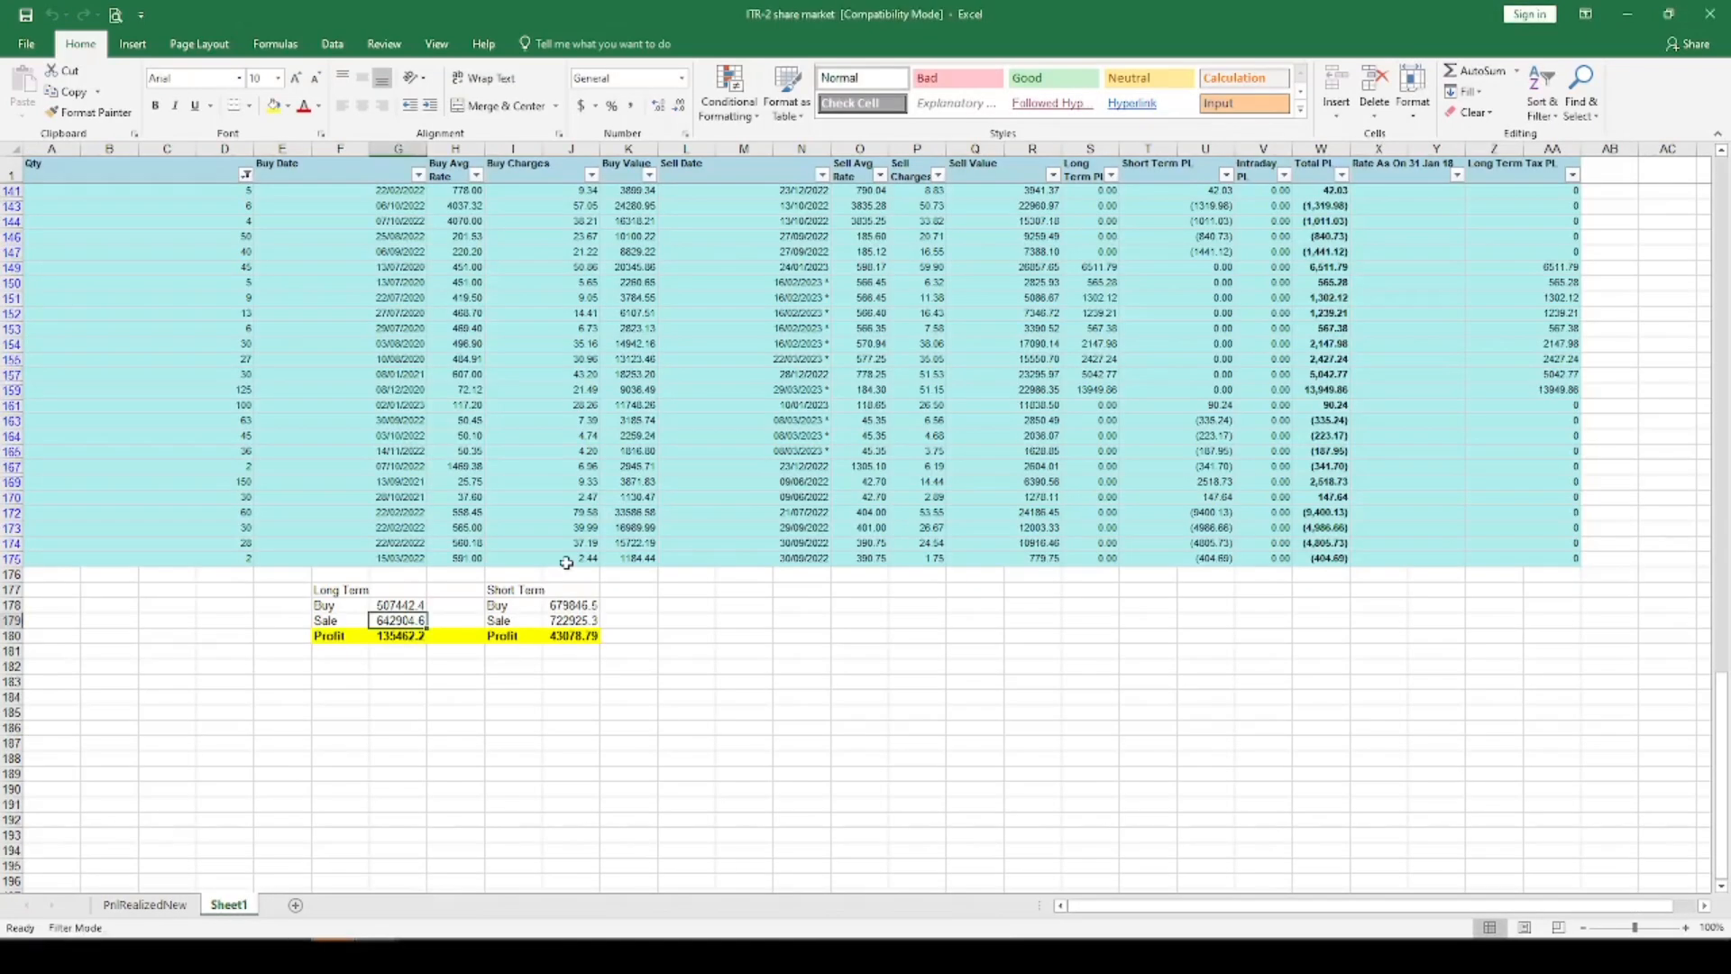
pyautogui.click(403, 609)
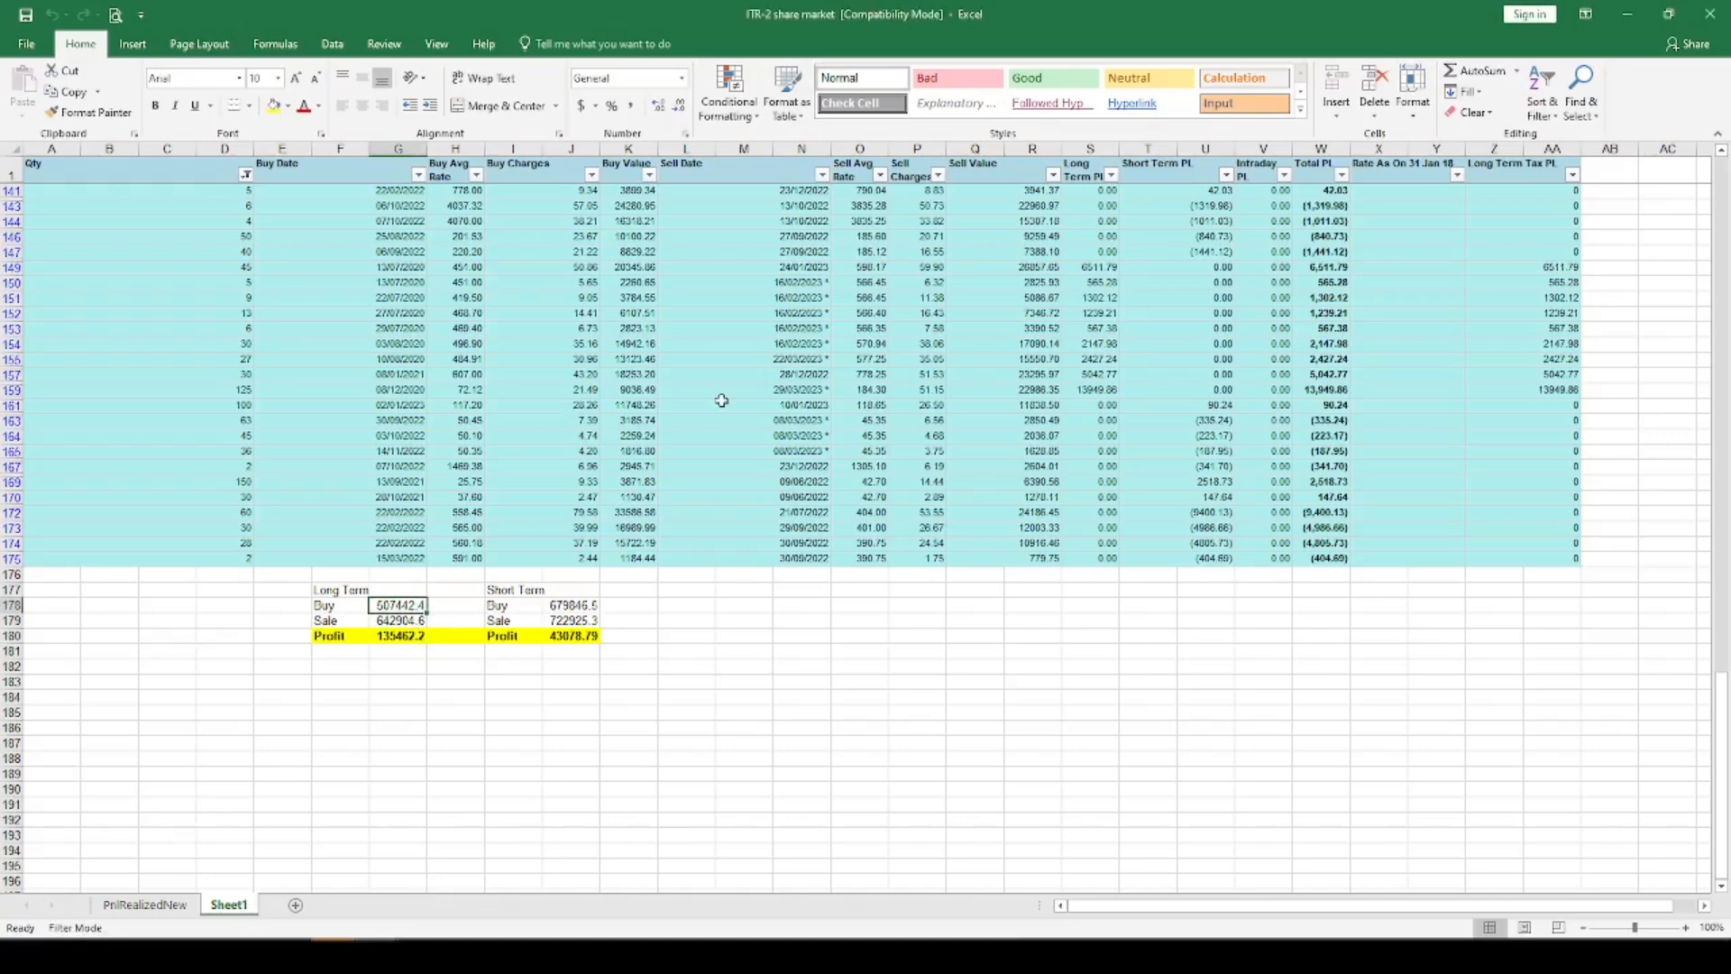
pyautogui.click(376, 956)
pyautogui.click(272, 861)
pyautogui.write('507442')
pyautogui.press('Return')
# Step: Enter 0 as row 1's expenditure wholly and exclusively in connection with transfer in Schedule 112A
pyautogui.press('Up')
pyautogui.press('Right')
pyautogui.press('Right')
pyautogui.press('Right')
pyautogui.press('Right')
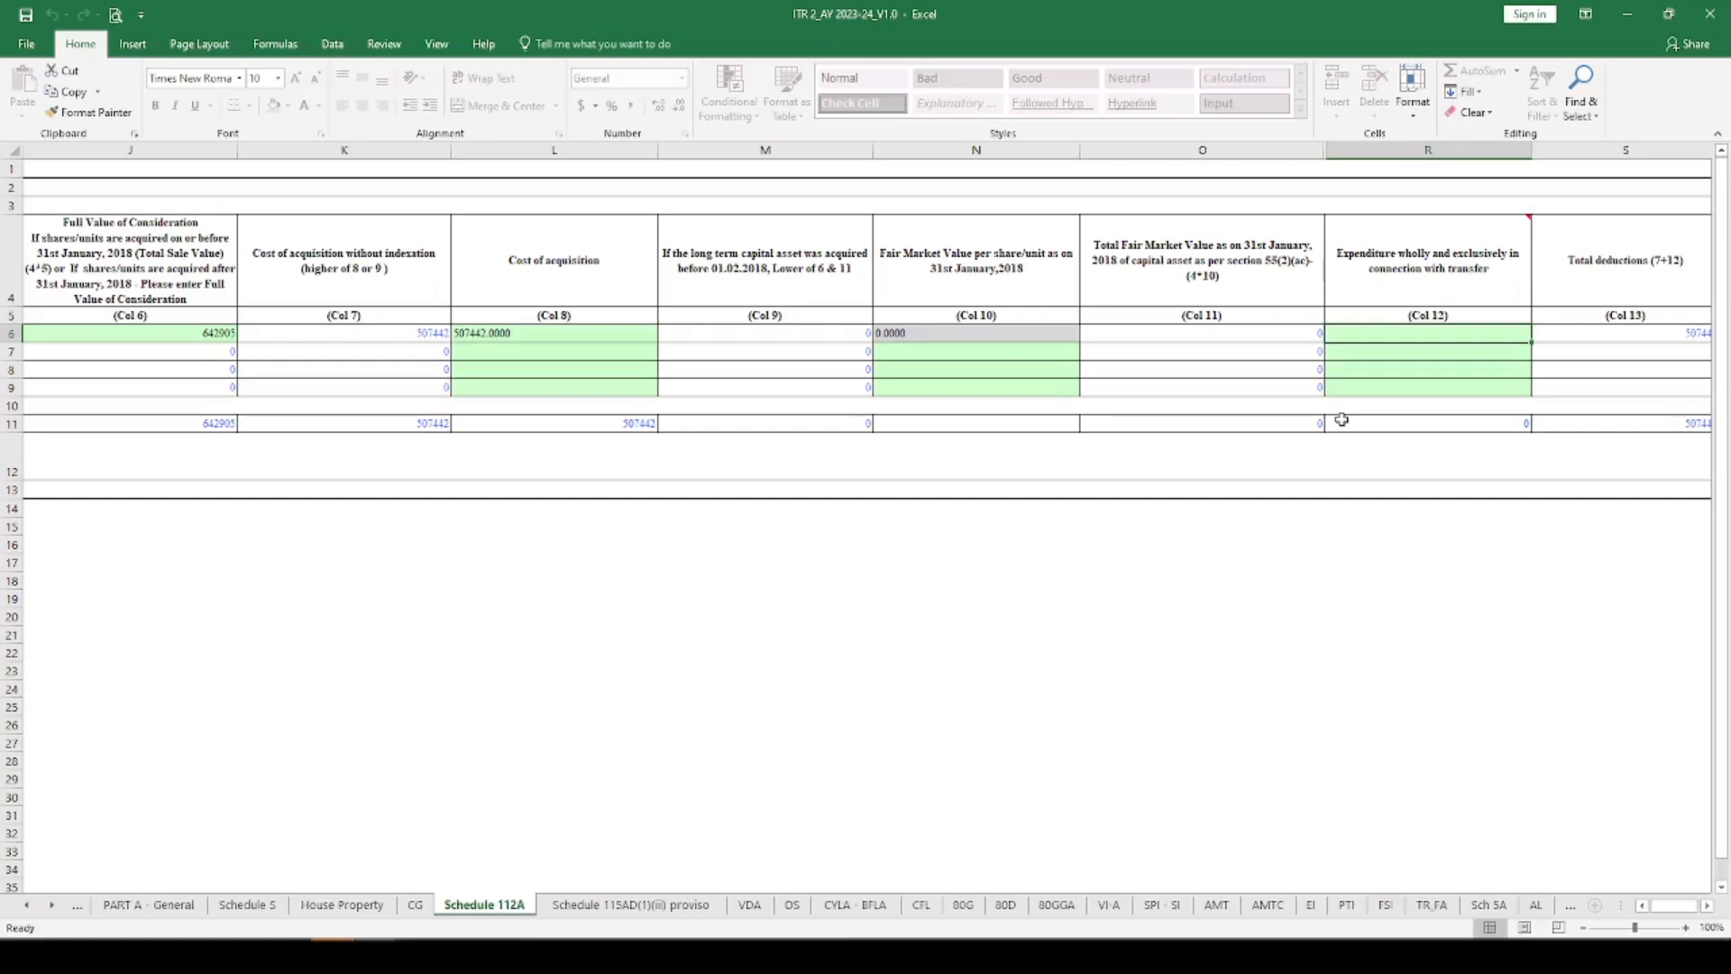
pyautogui.write('0')
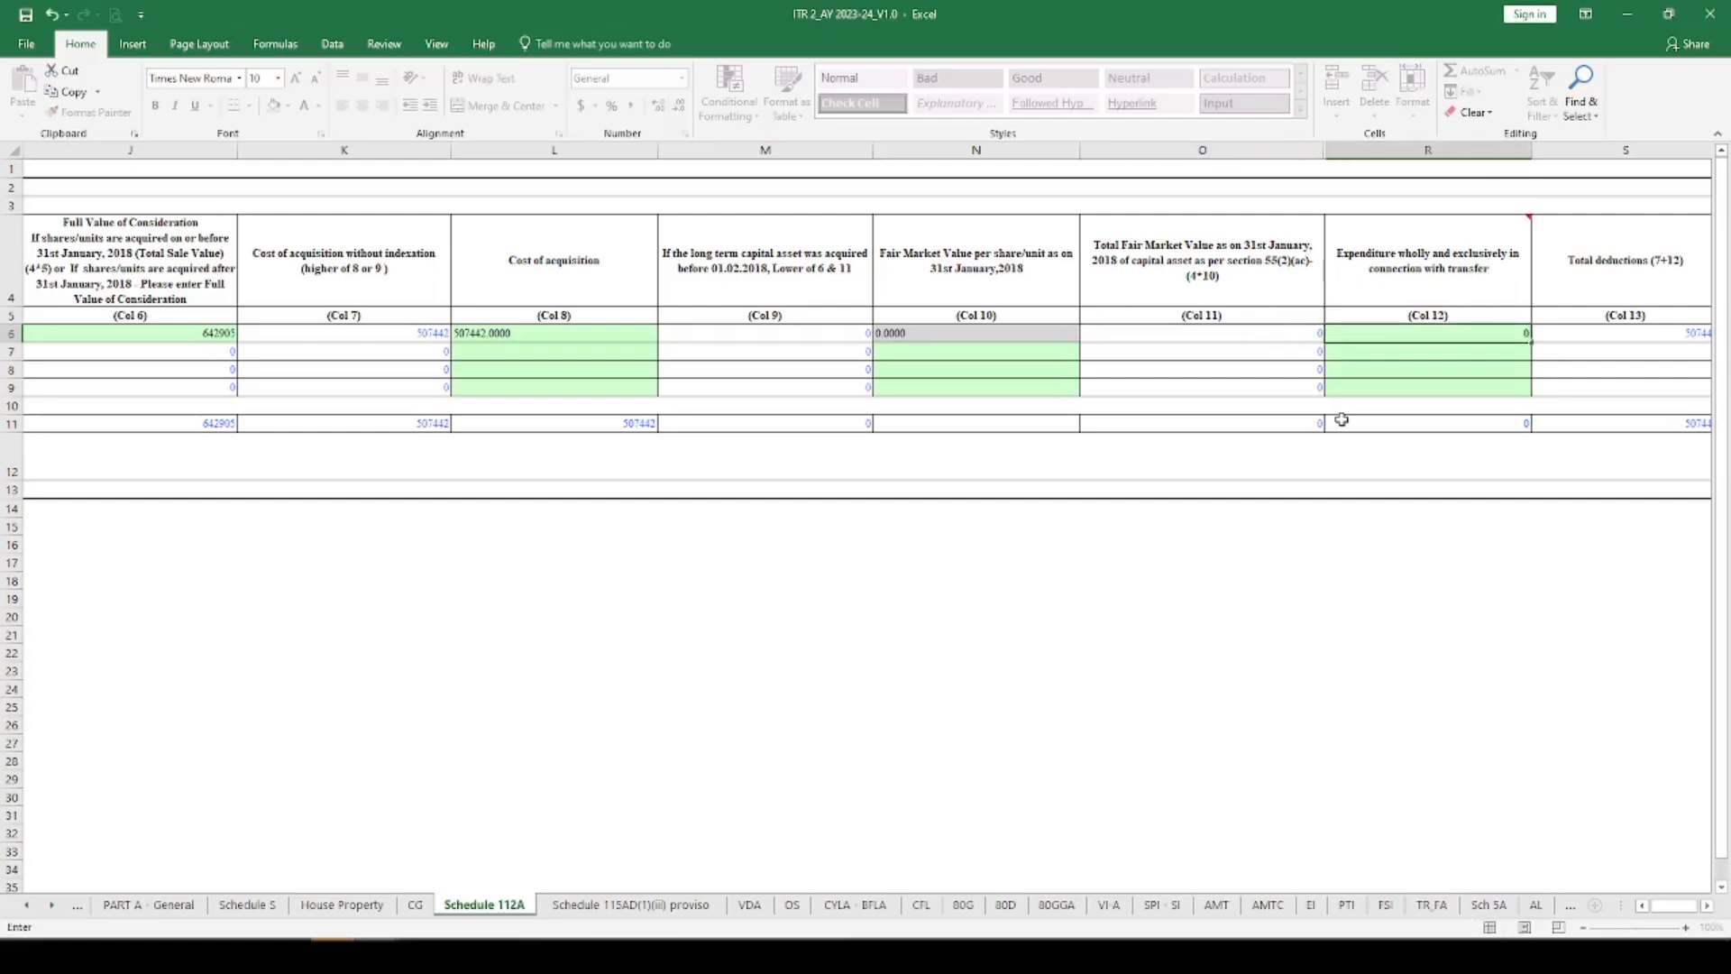
pyautogui.press('Return')
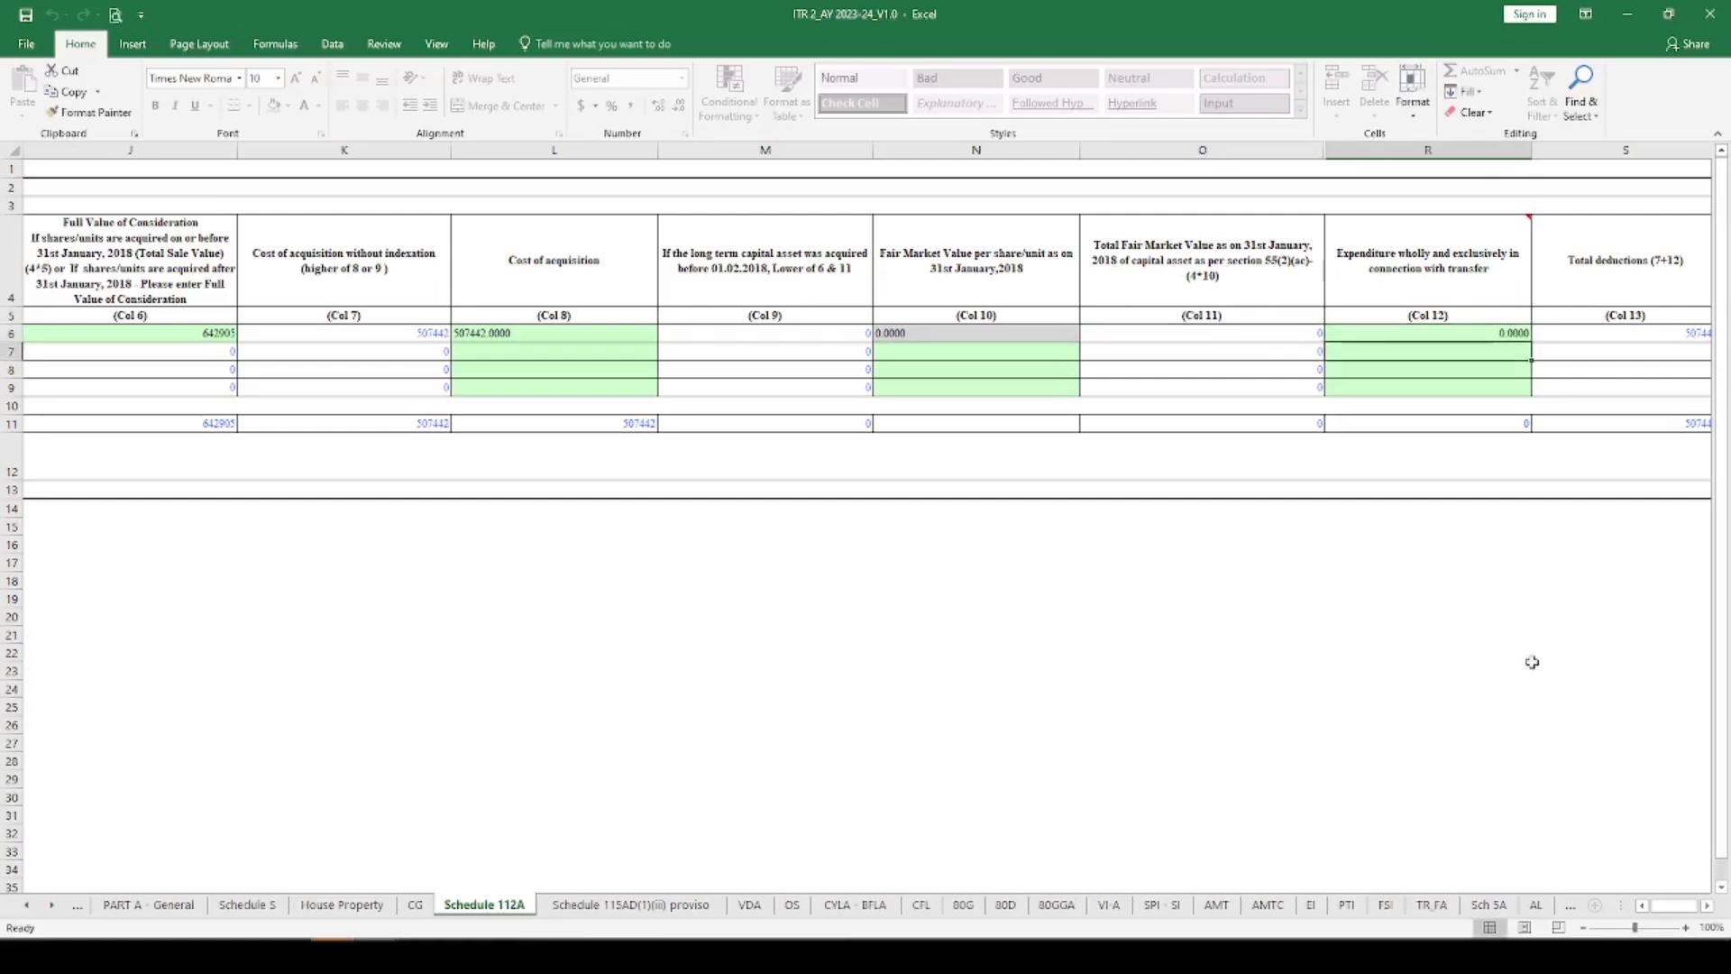
# Step: Validate Schedule 112A and dismiss the resulting alert
pyautogui.click(1706, 905)
pyautogui.click(1707, 905)
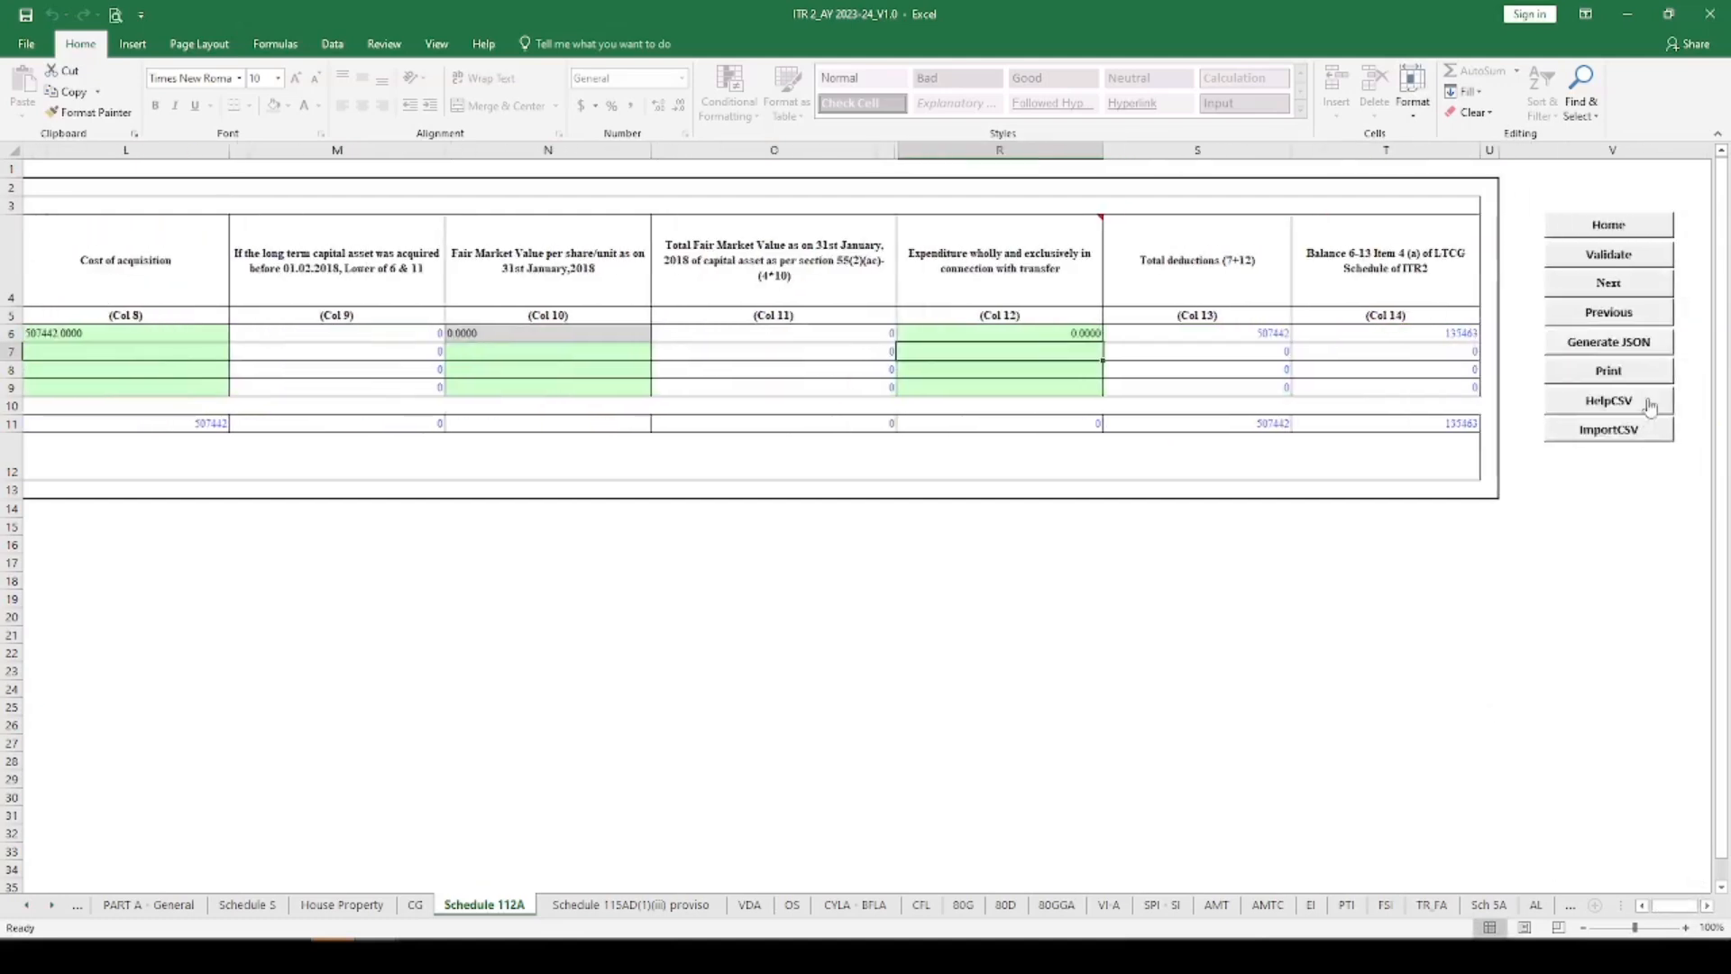
pyautogui.click(1605, 261)
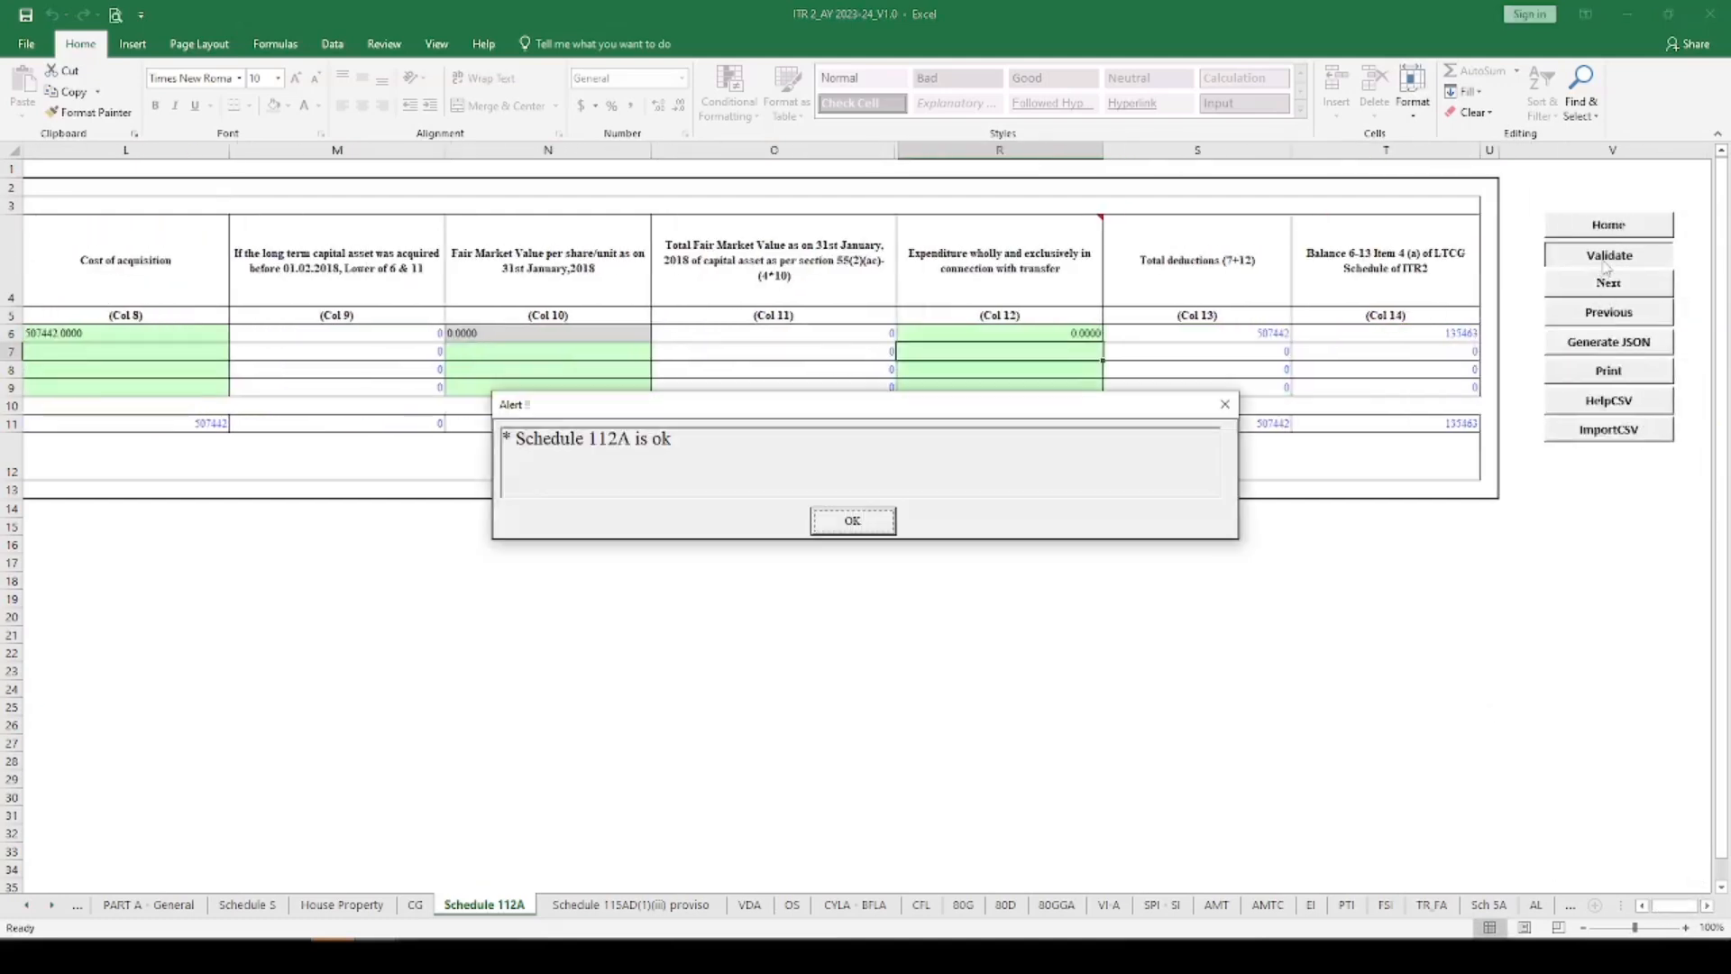
pyautogui.click(865, 521)
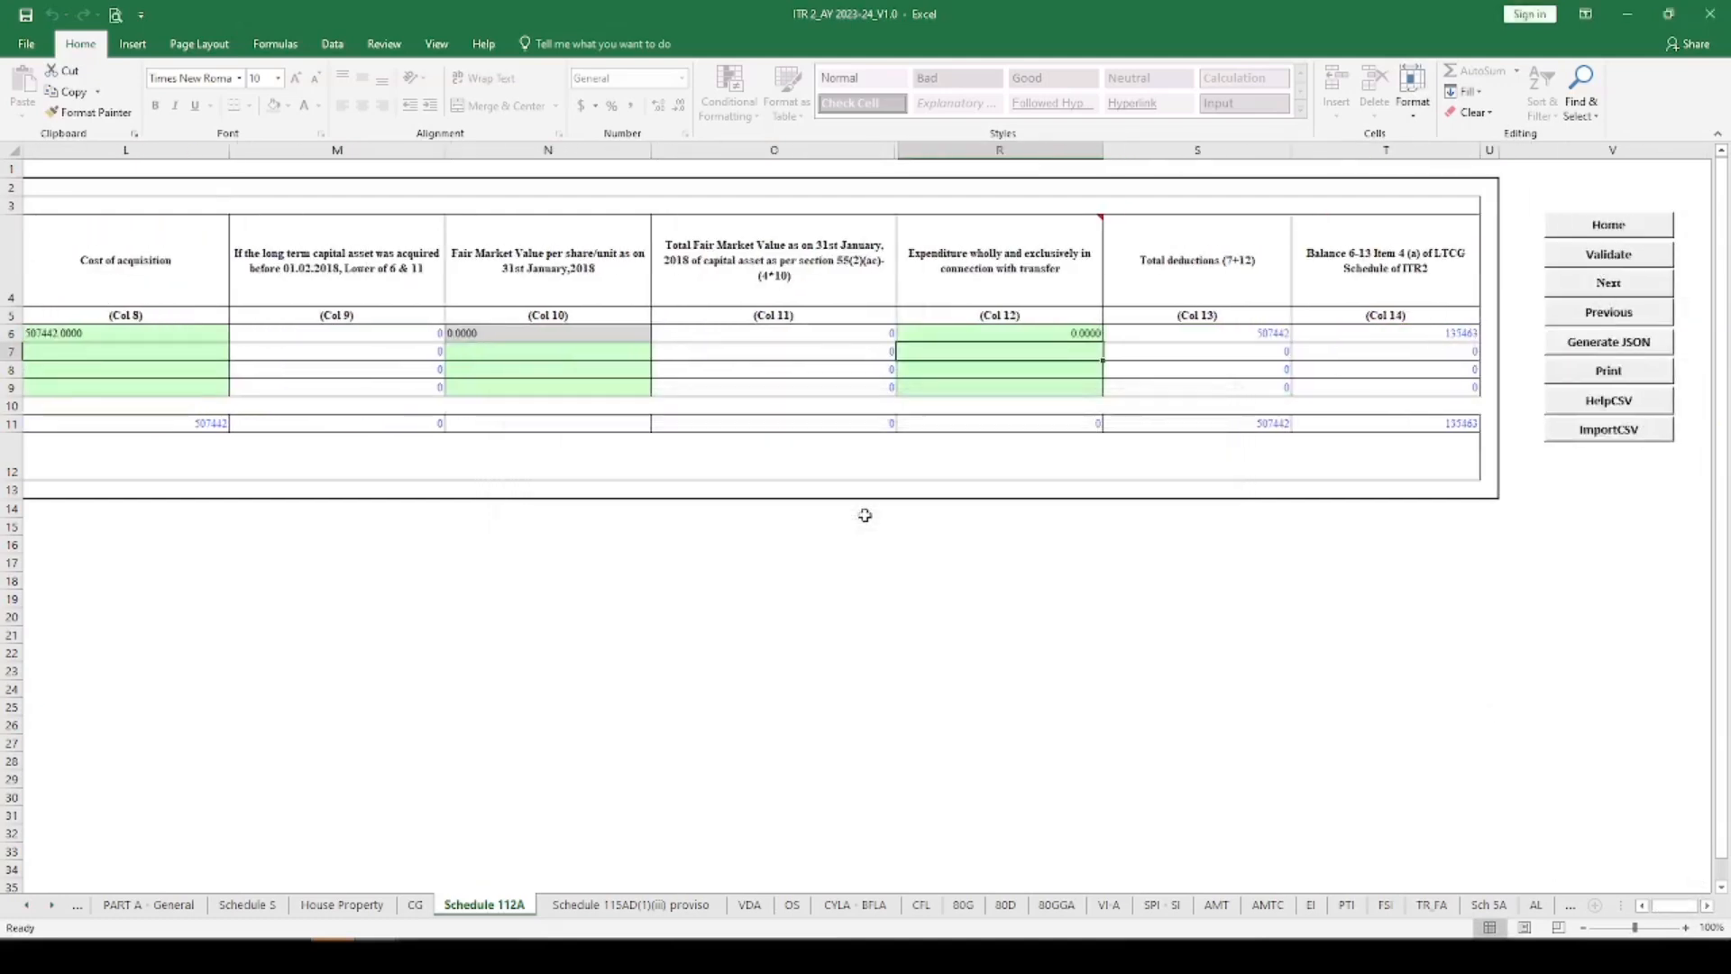
# Step: Return to Schedule CG, dismiss the Schedule 112A reminder and check the LTCG u/s 112A amount in item 4a
pyautogui.click(415, 904)
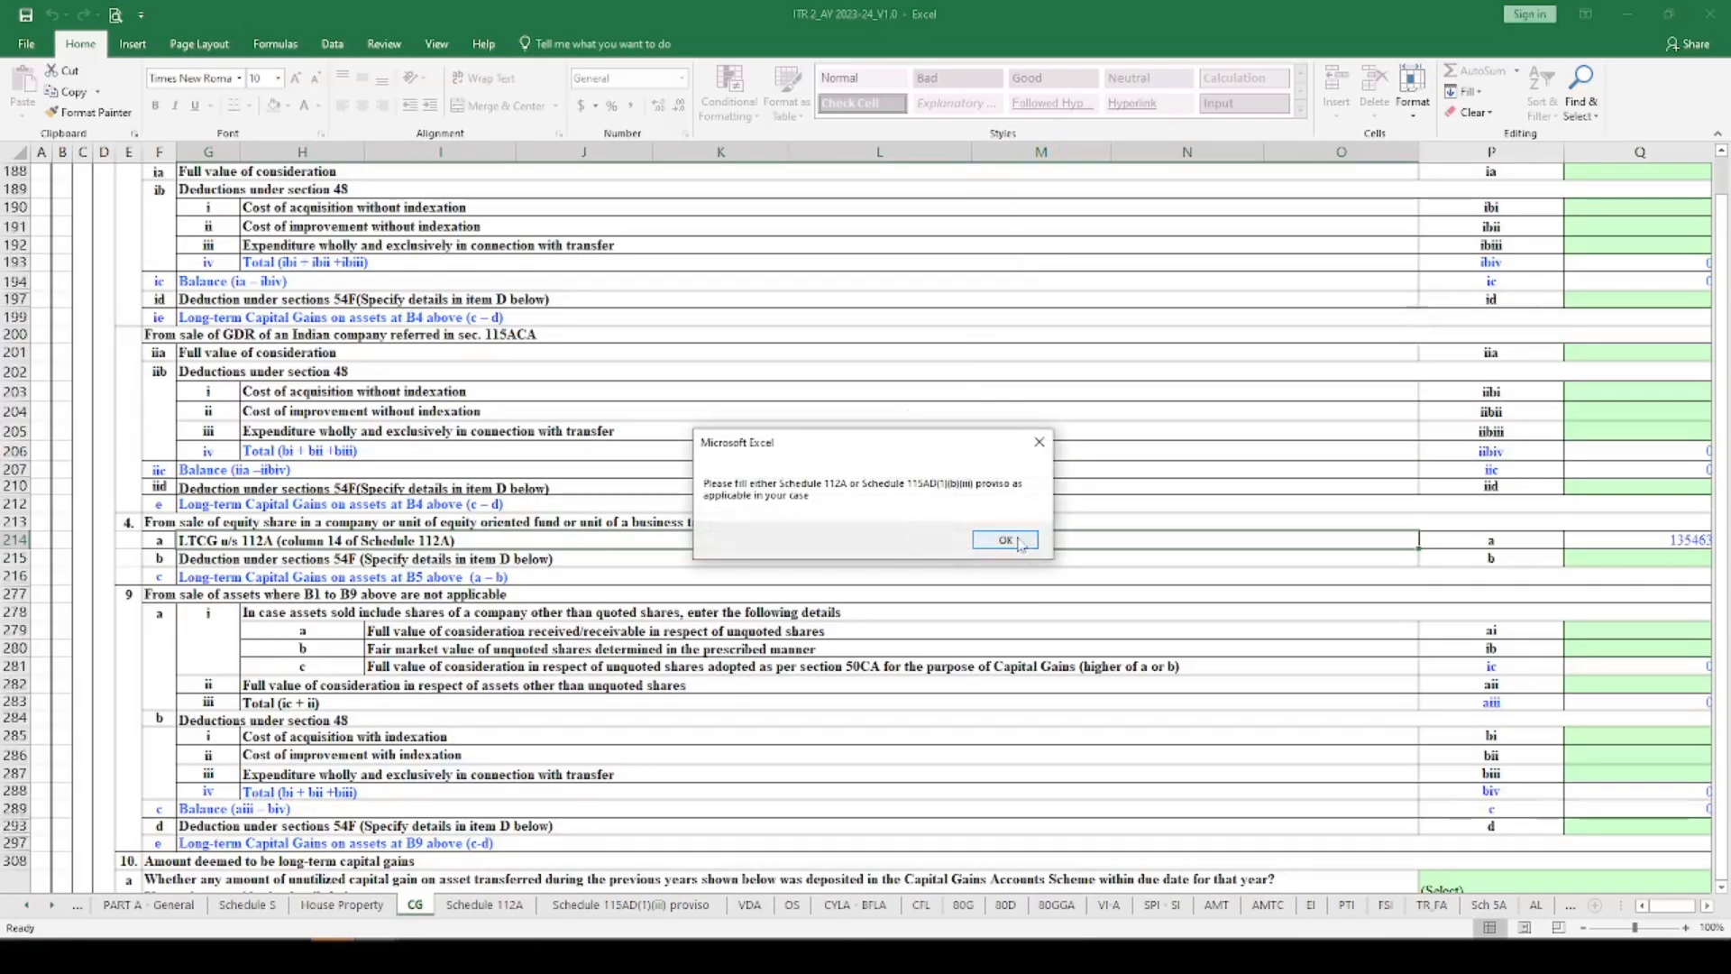
pyautogui.click(1017, 539)
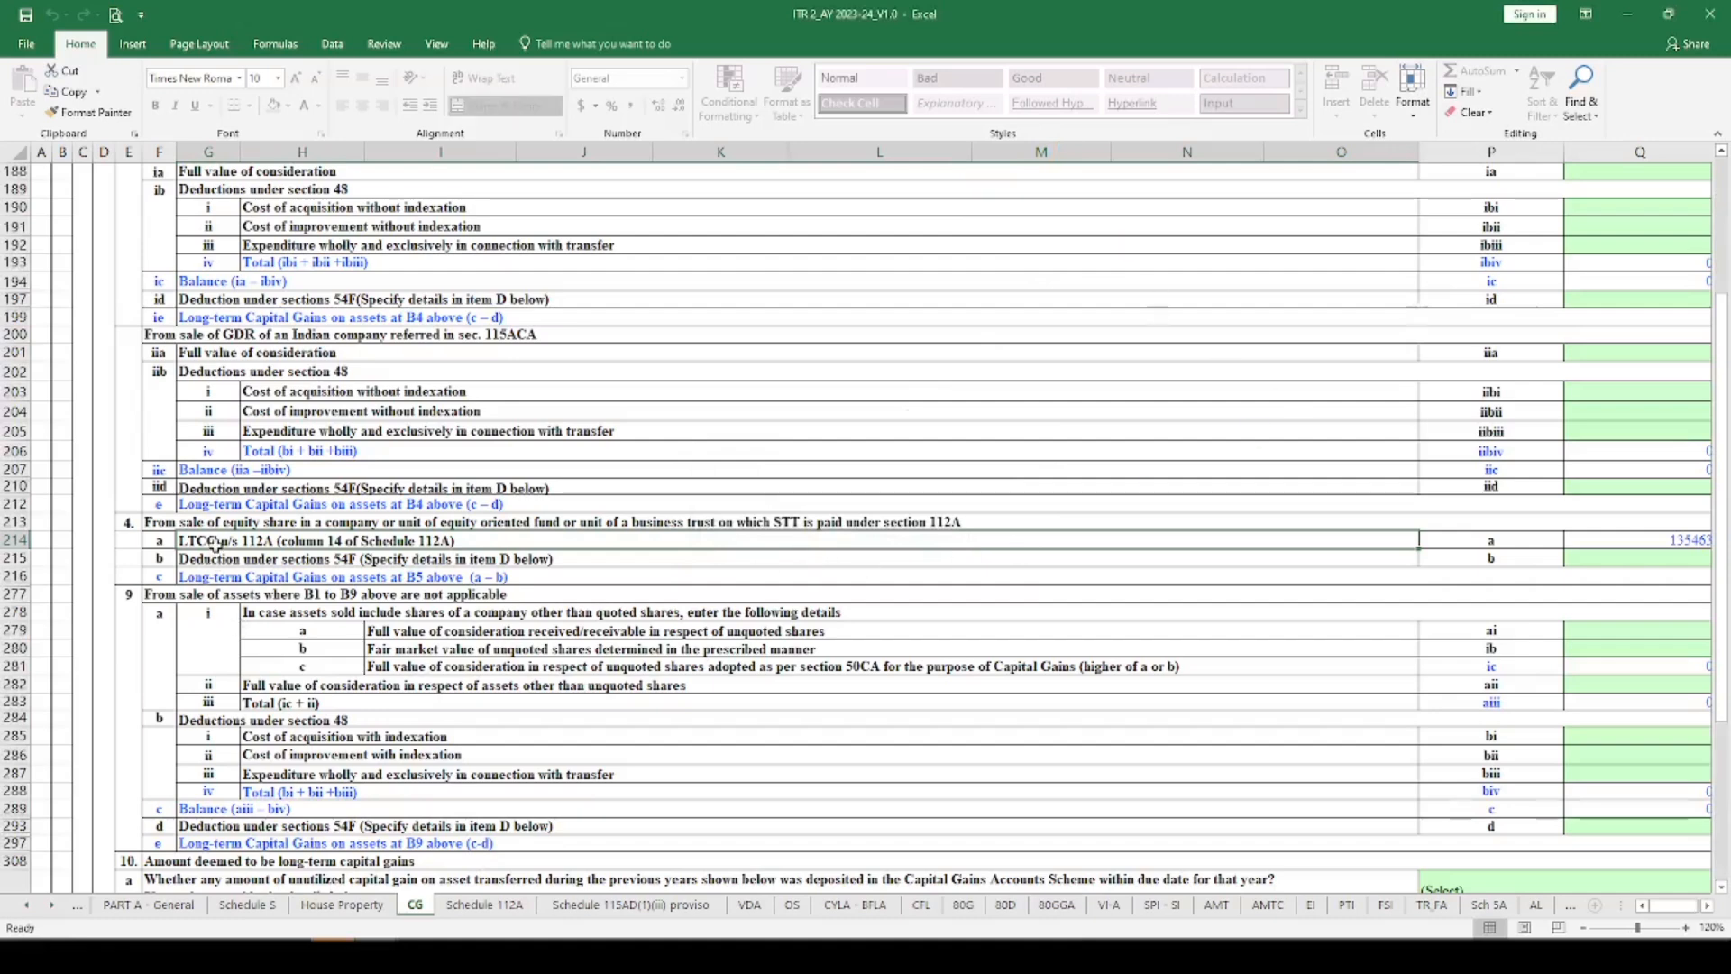
pyautogui.hotkey('shift', 'Down')
pyautogui.click(1651, 539)
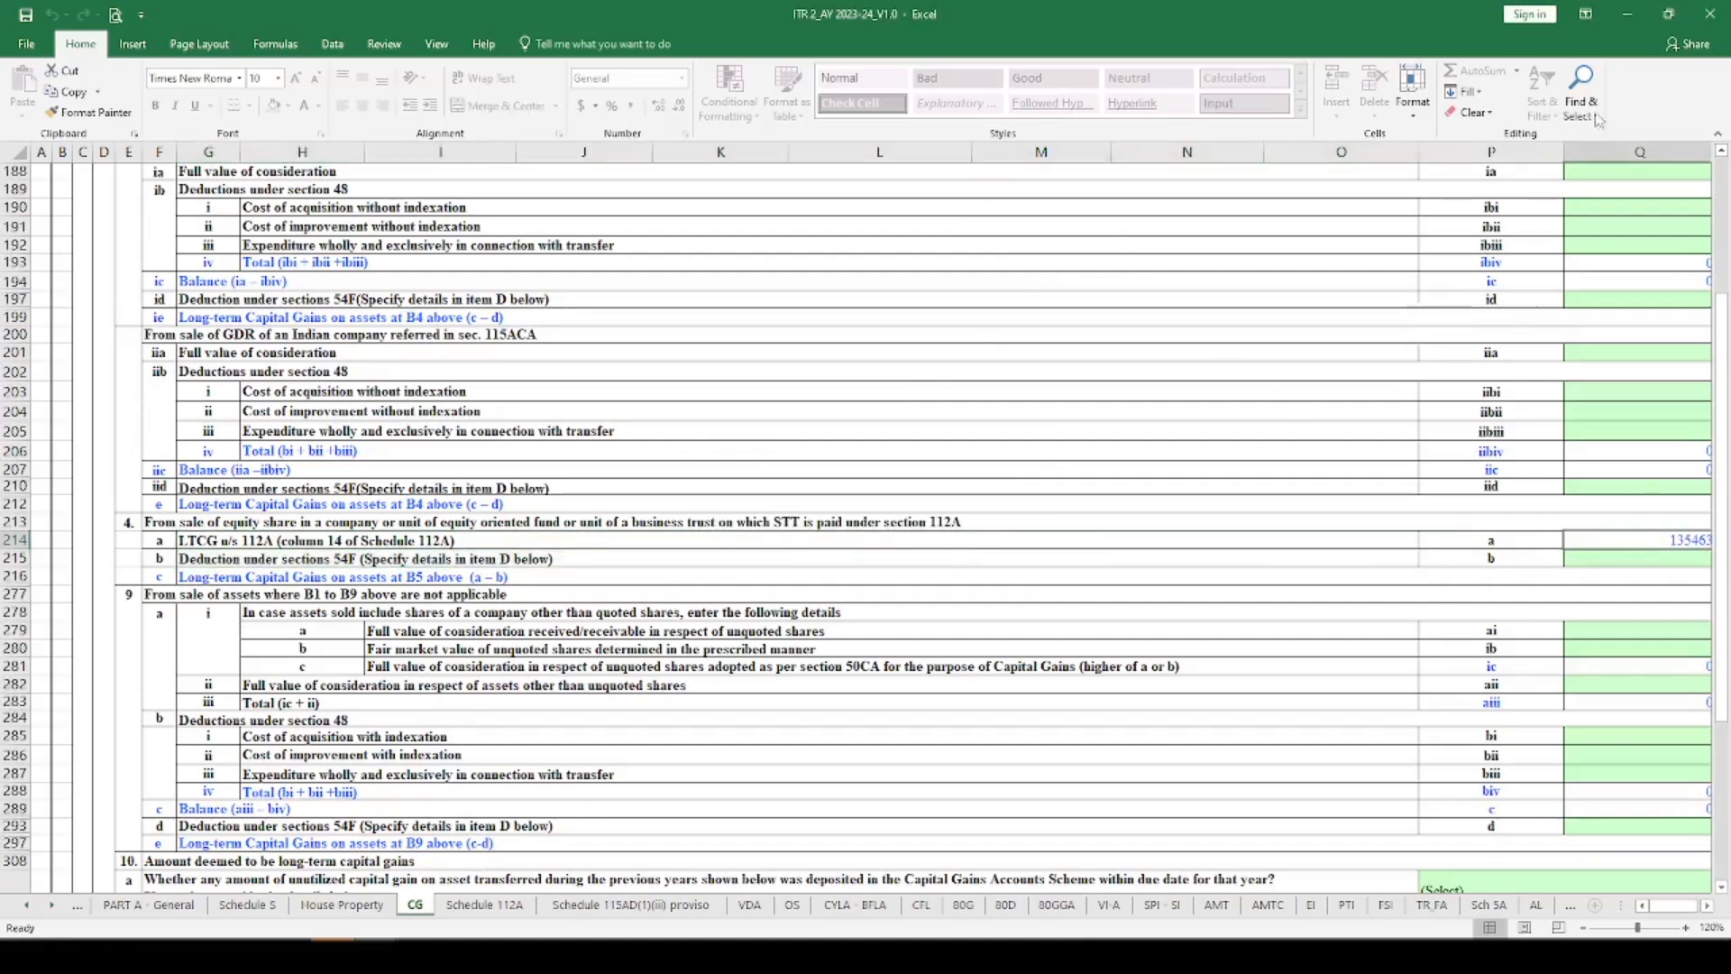
# Step: Enter 1100 as expenditure wholly and exclusively in connection with transfer under the short-term section 111A item in Schedule CG
pyautogui.scroll(15, 1162, 658)
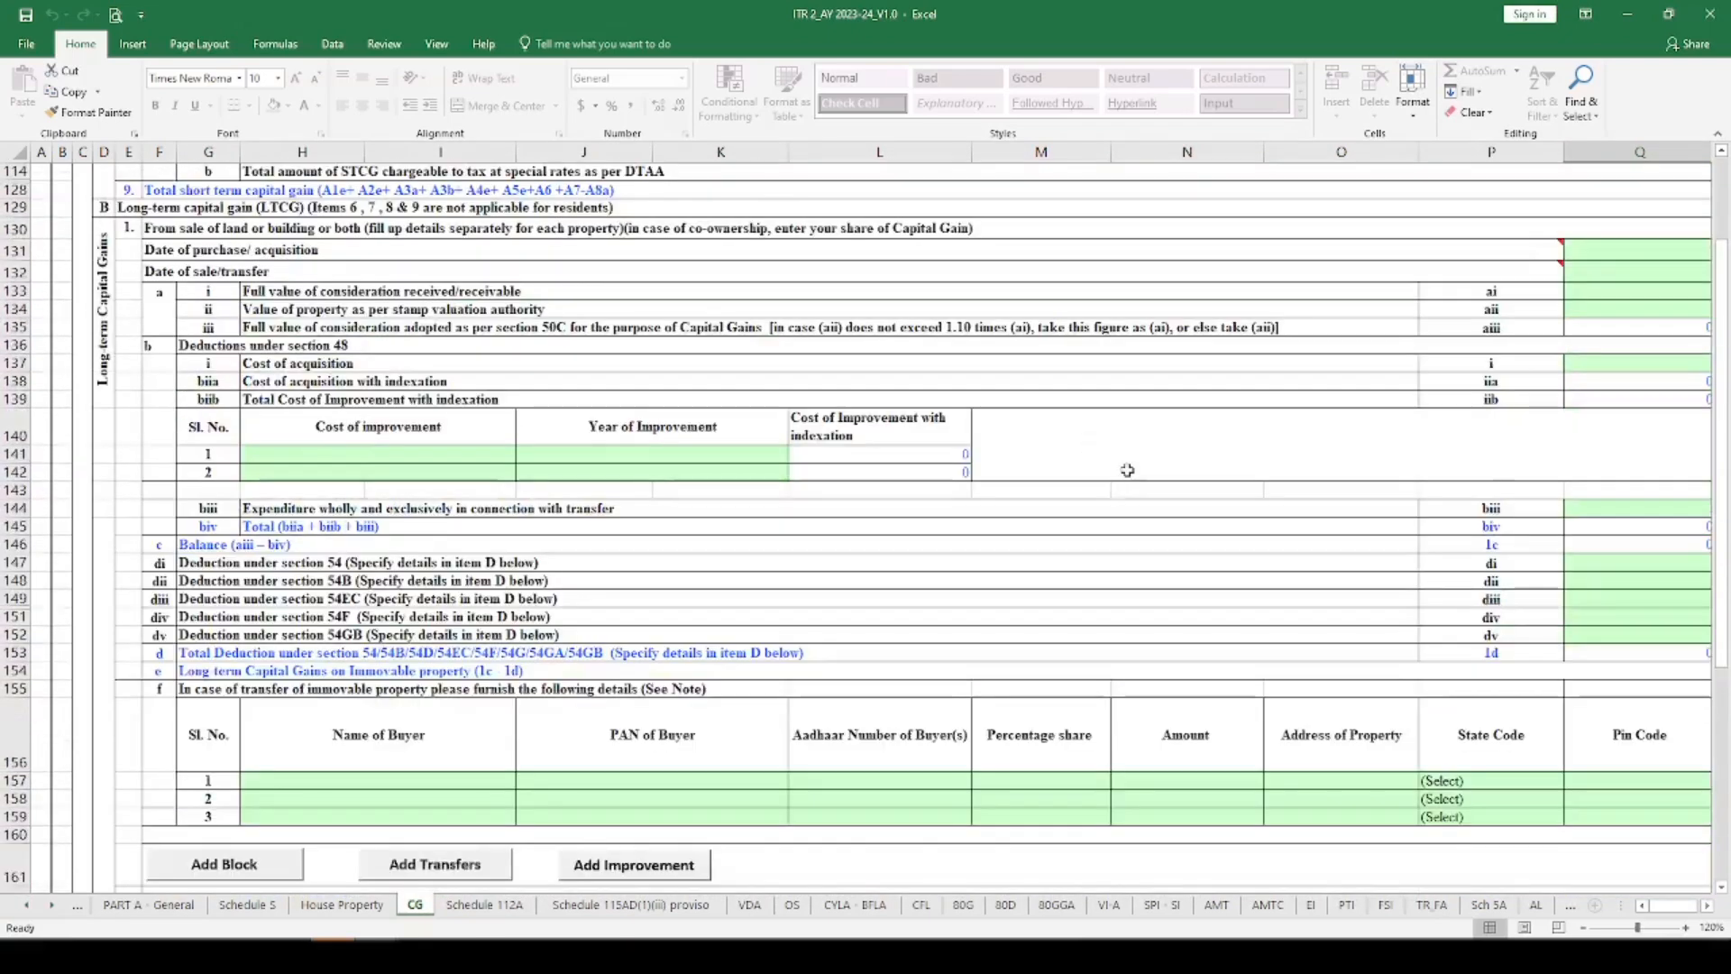
pyautogui.scroll(8, 1090, 451)
pyautogui.scroll(5, 1127, 469)
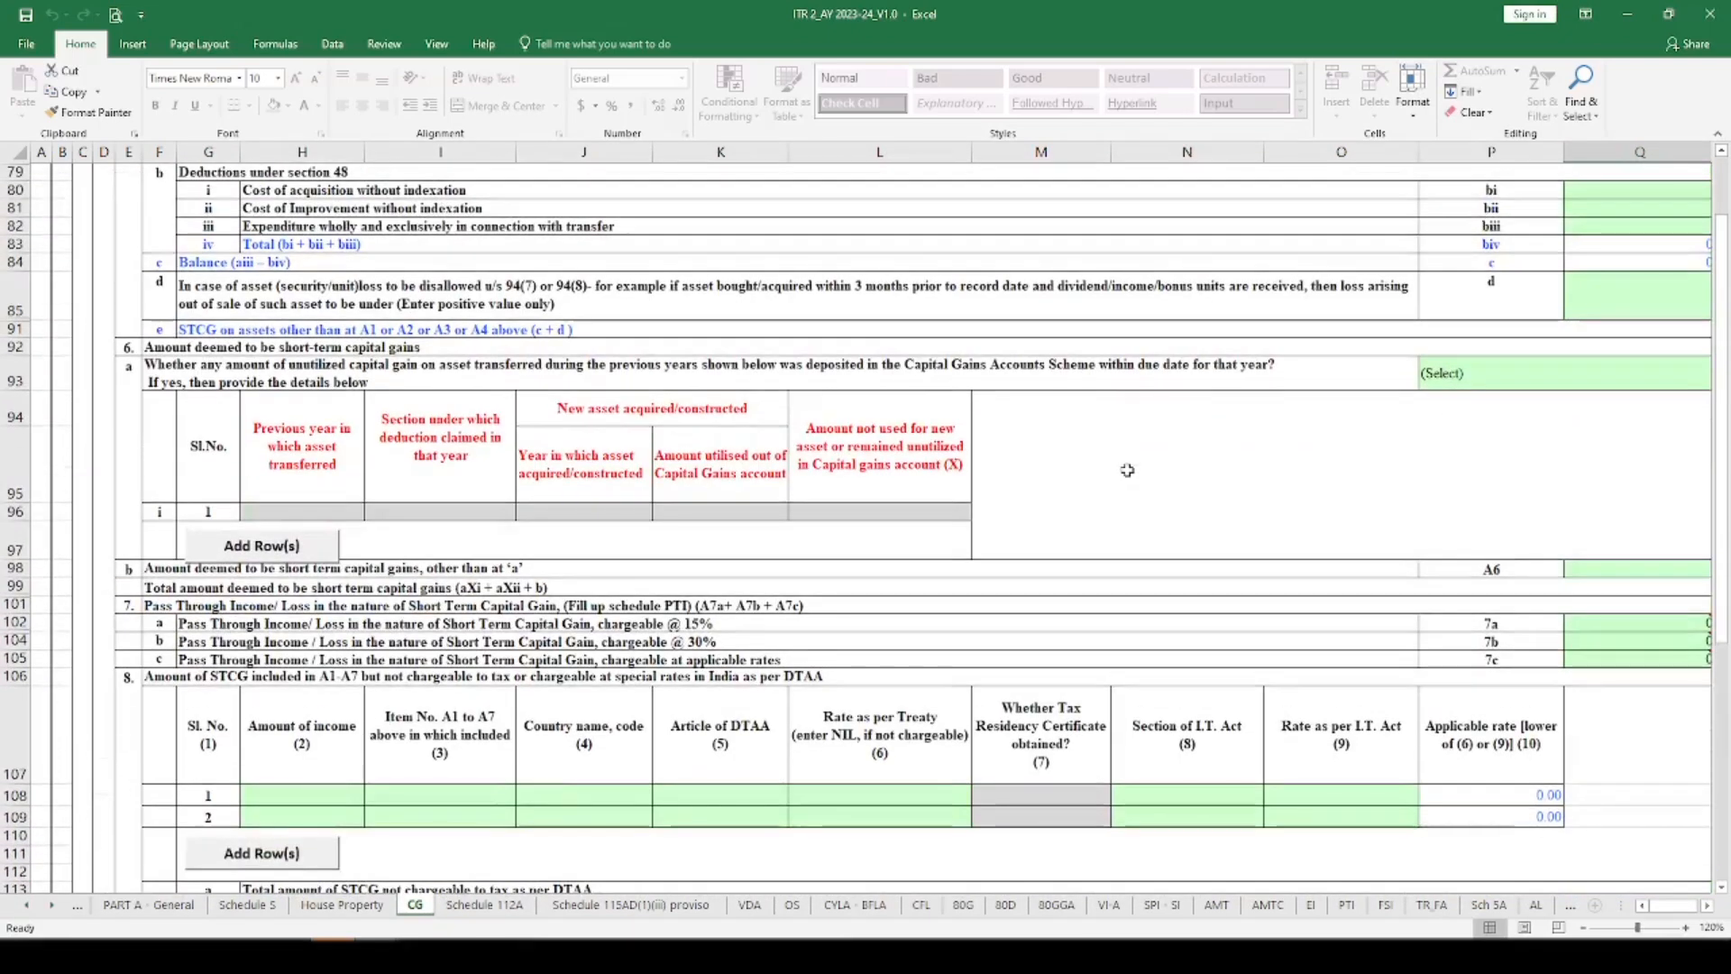
pyautogui.scroll(10, 1127, 469)
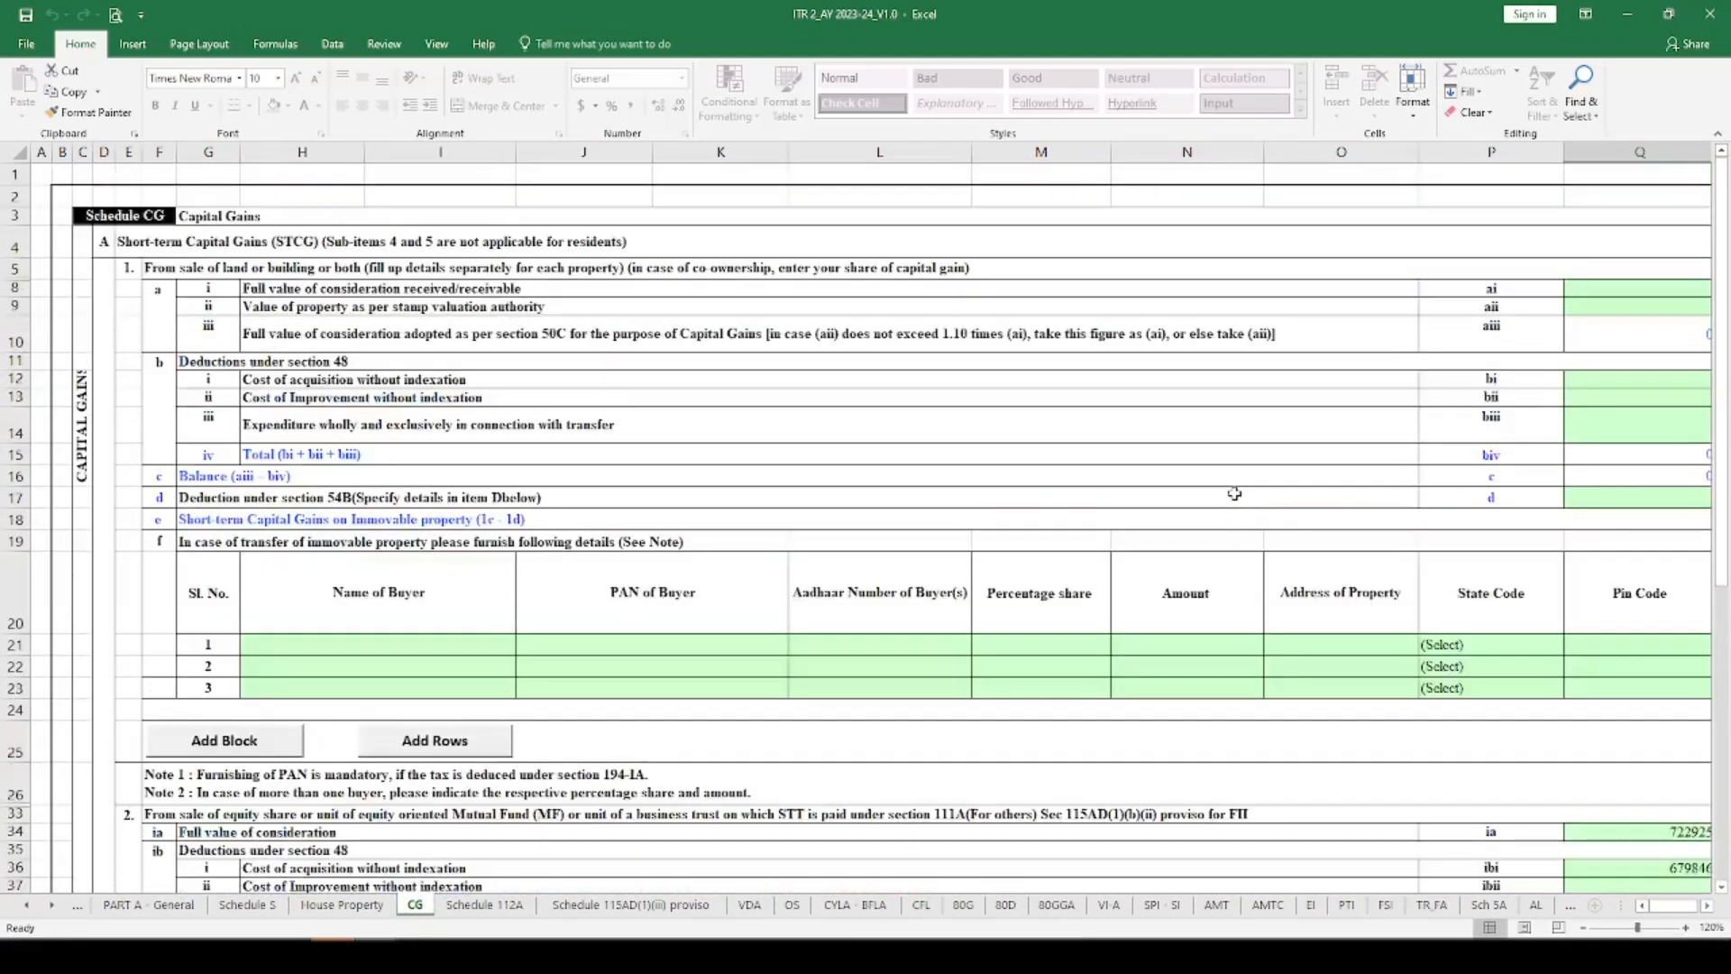
pyautogui.scroll(-4, 1235, 494)
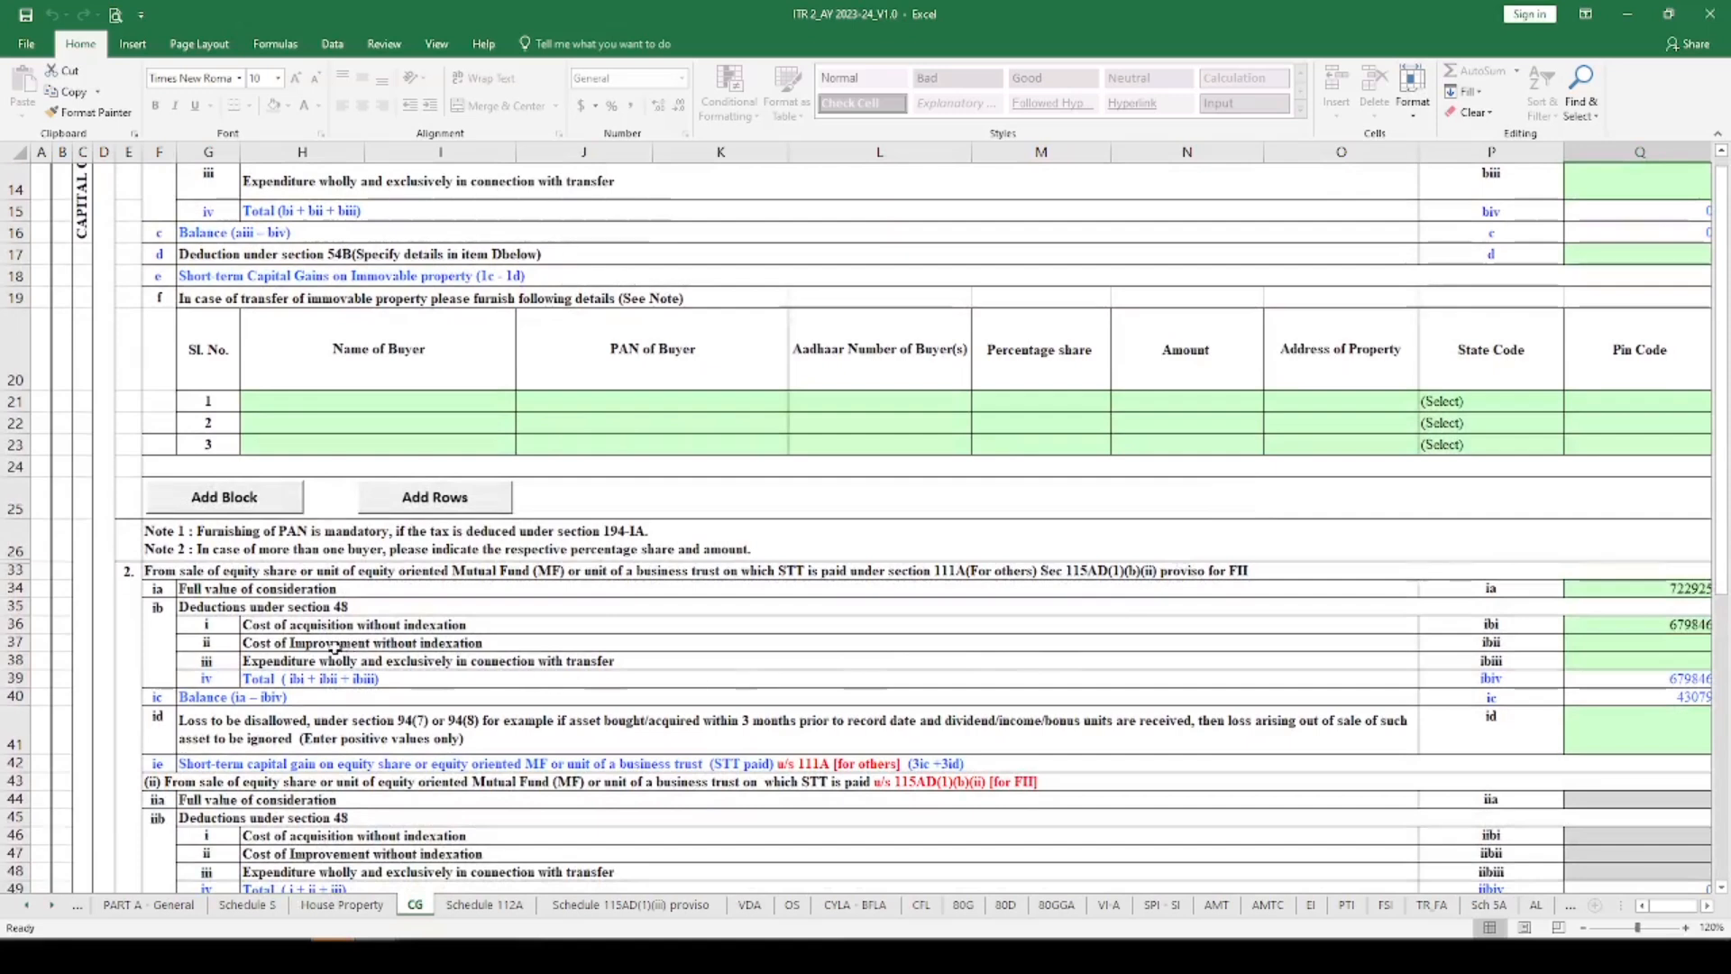
pyautogui.click(352, 661)
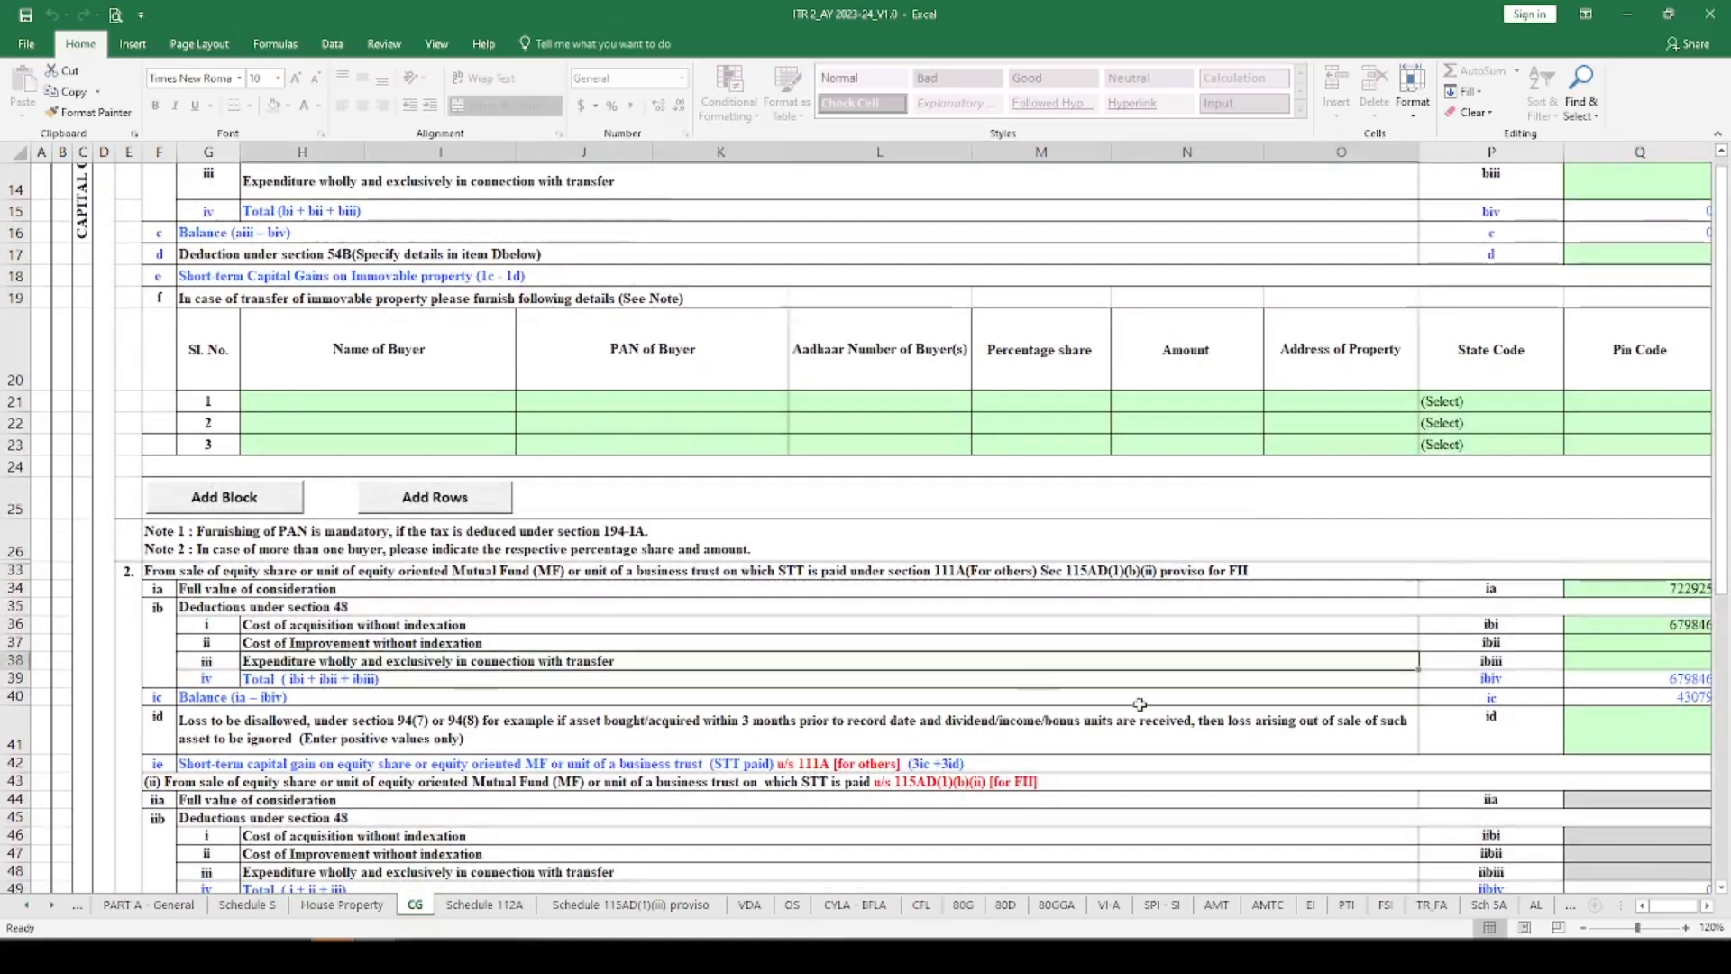
pyautogui.press('Tab')
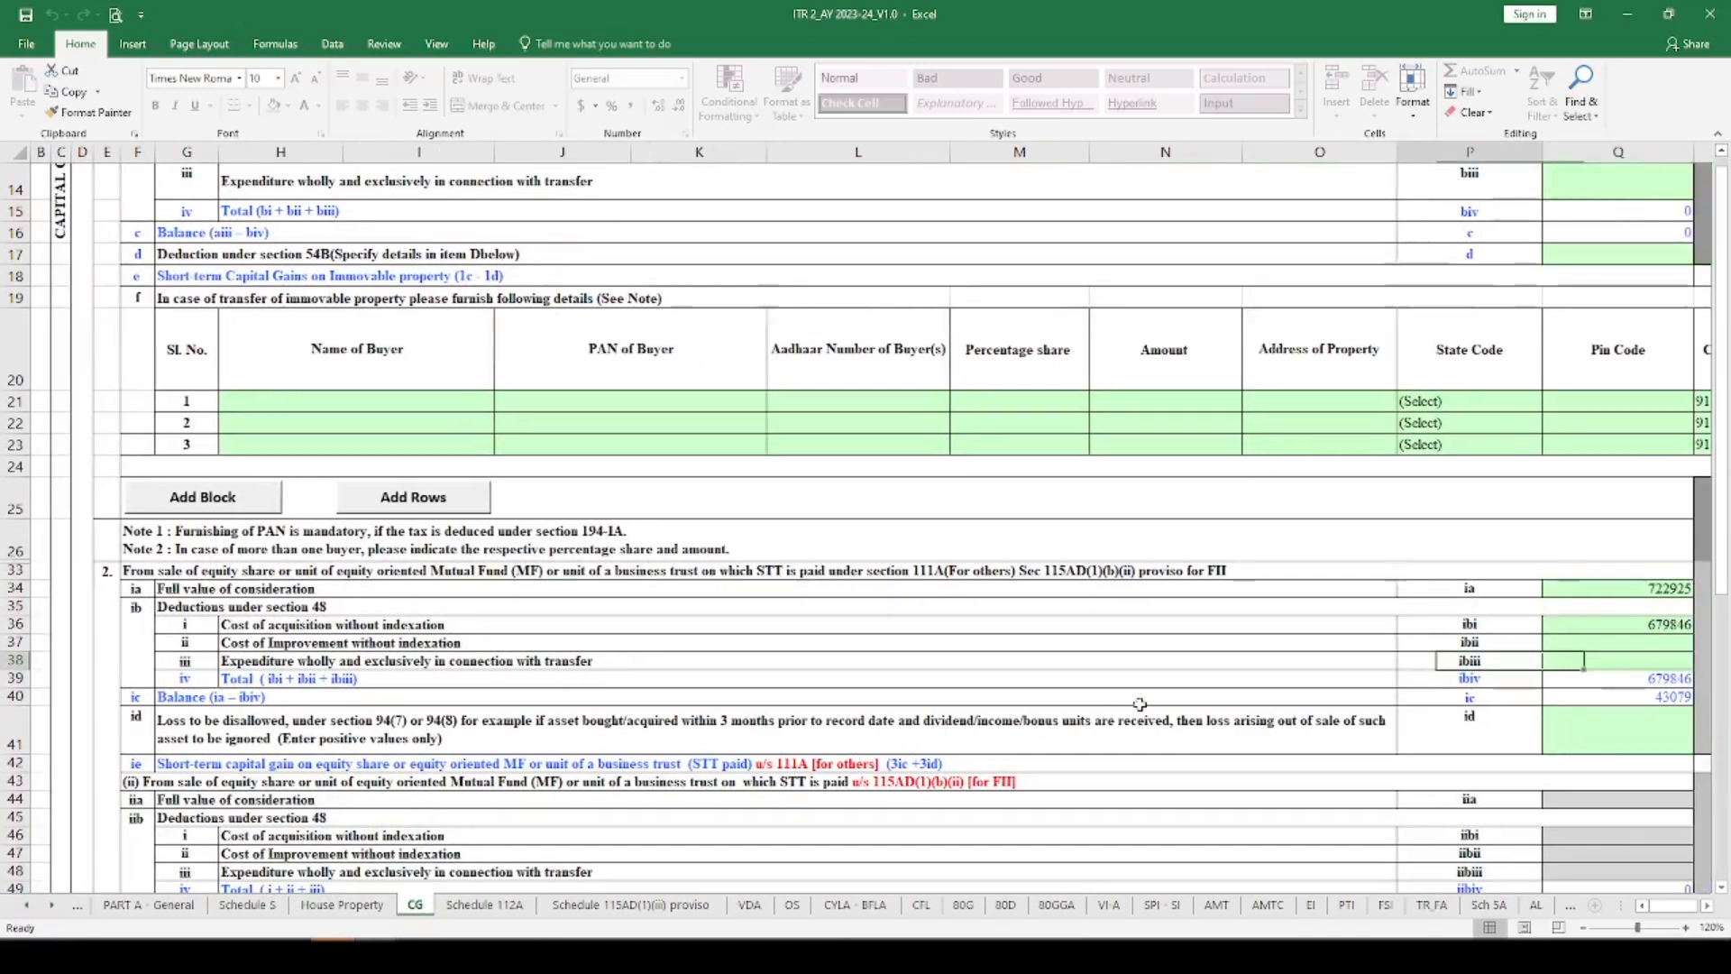
pyautogui.write('1100')
pyautogui.press('Return')
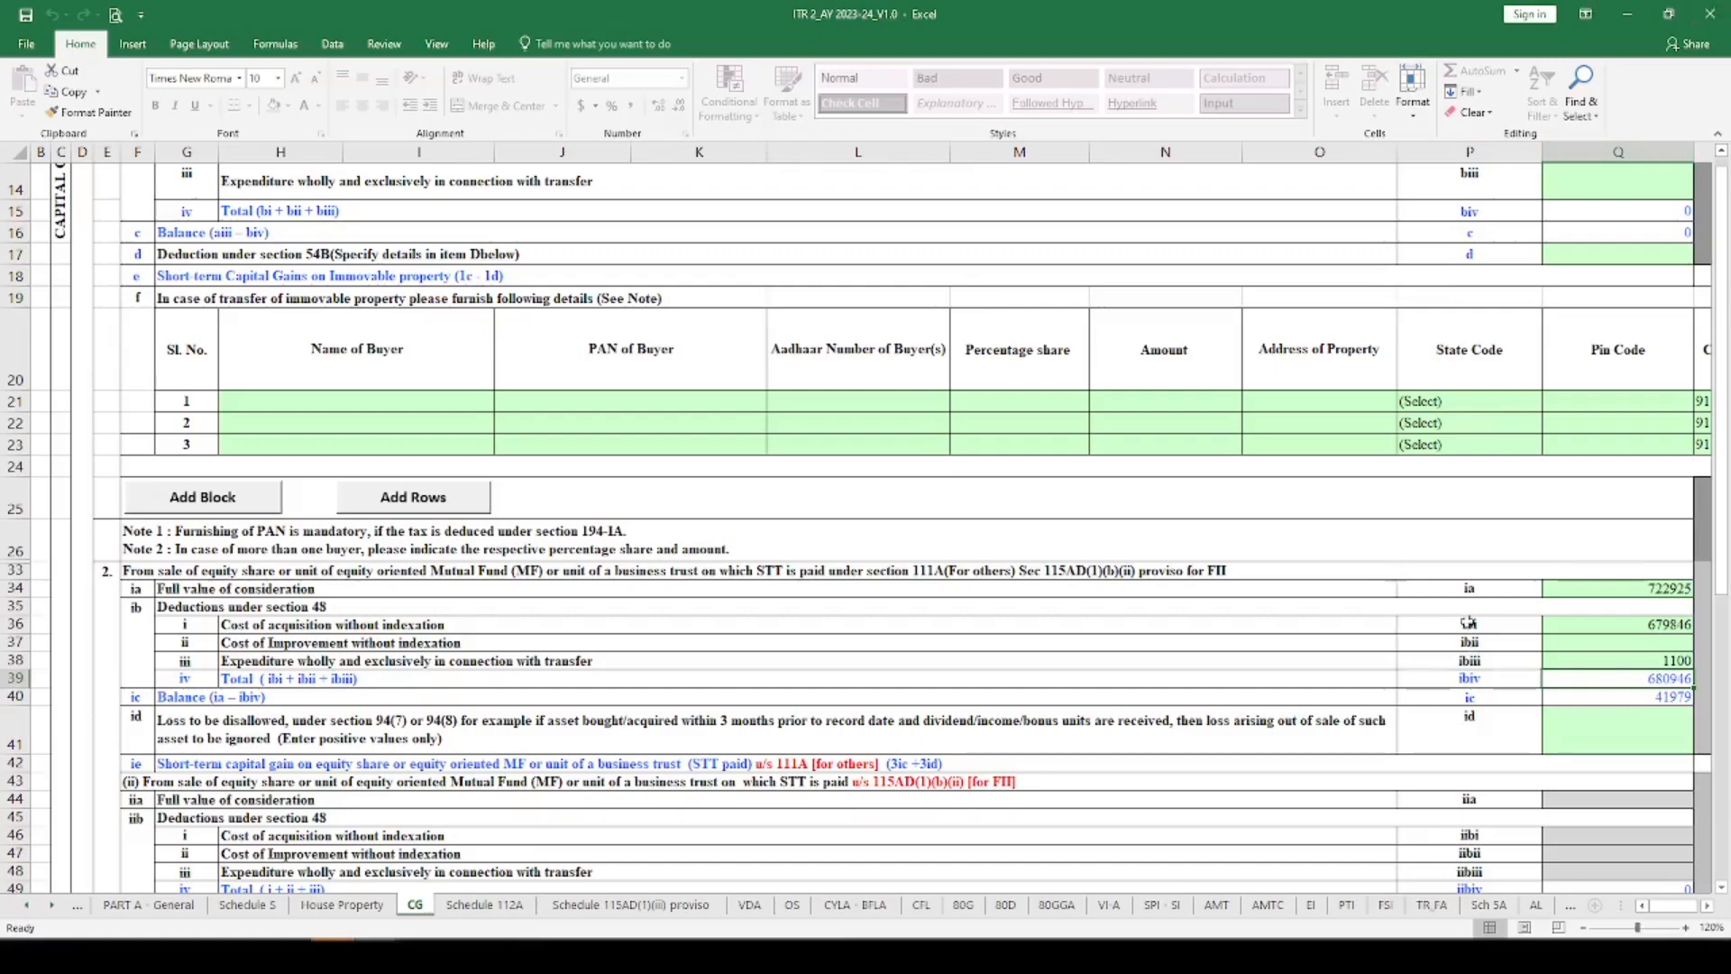
# Step: Answer "Not Applicable" to the Capital Gains Accounts Scheme question under amount deemed to be short-term capital gains, item 6a
pyautogui.scroll(-8, 1463, 625)
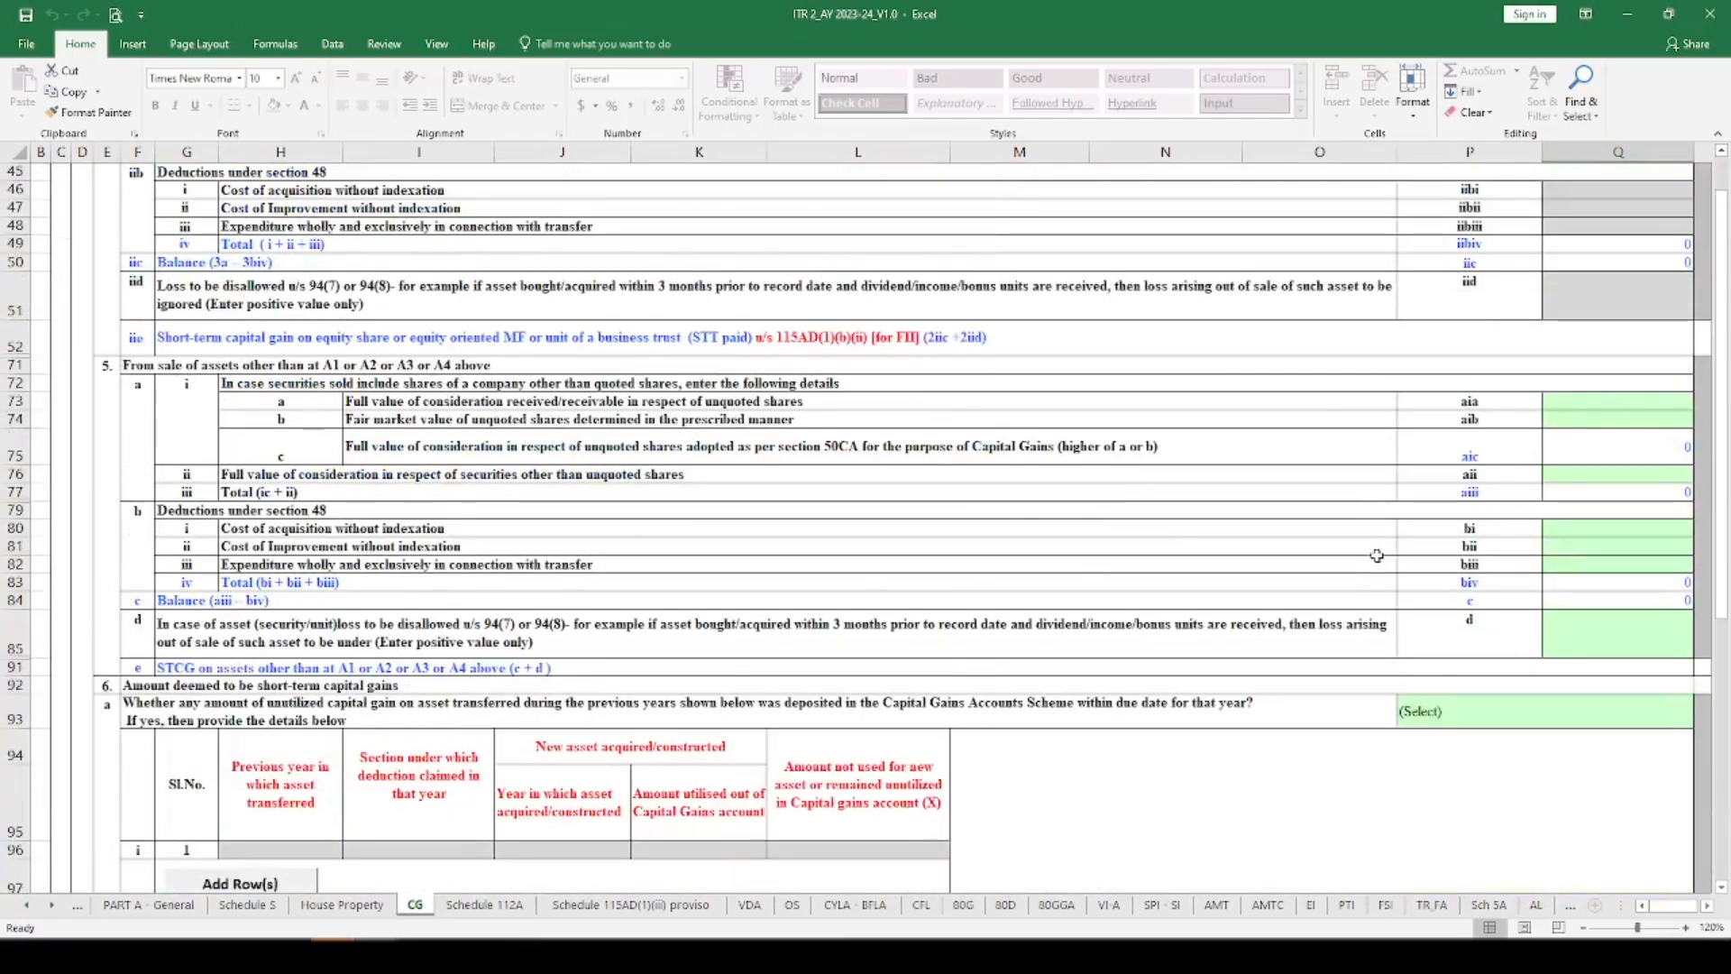
pyautogui.click(180, 715)
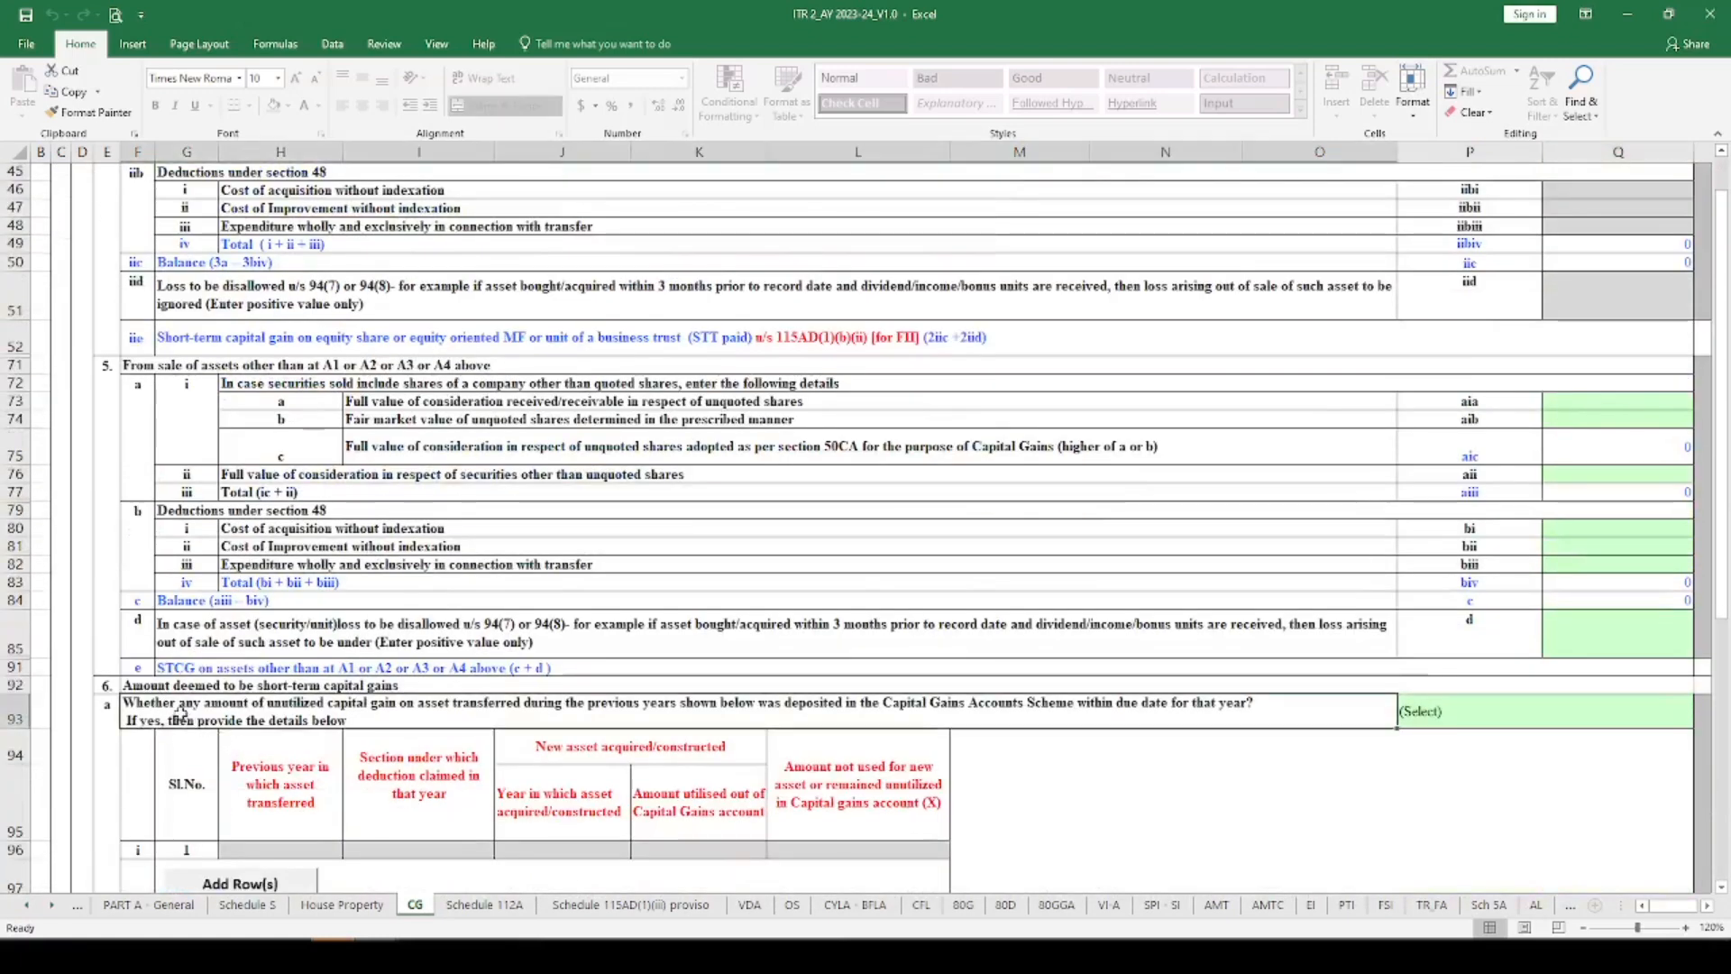
pyautogui.click(1558, 724)
pyautogui.click(1702, 720)
pyautogui.click(1594, 757)
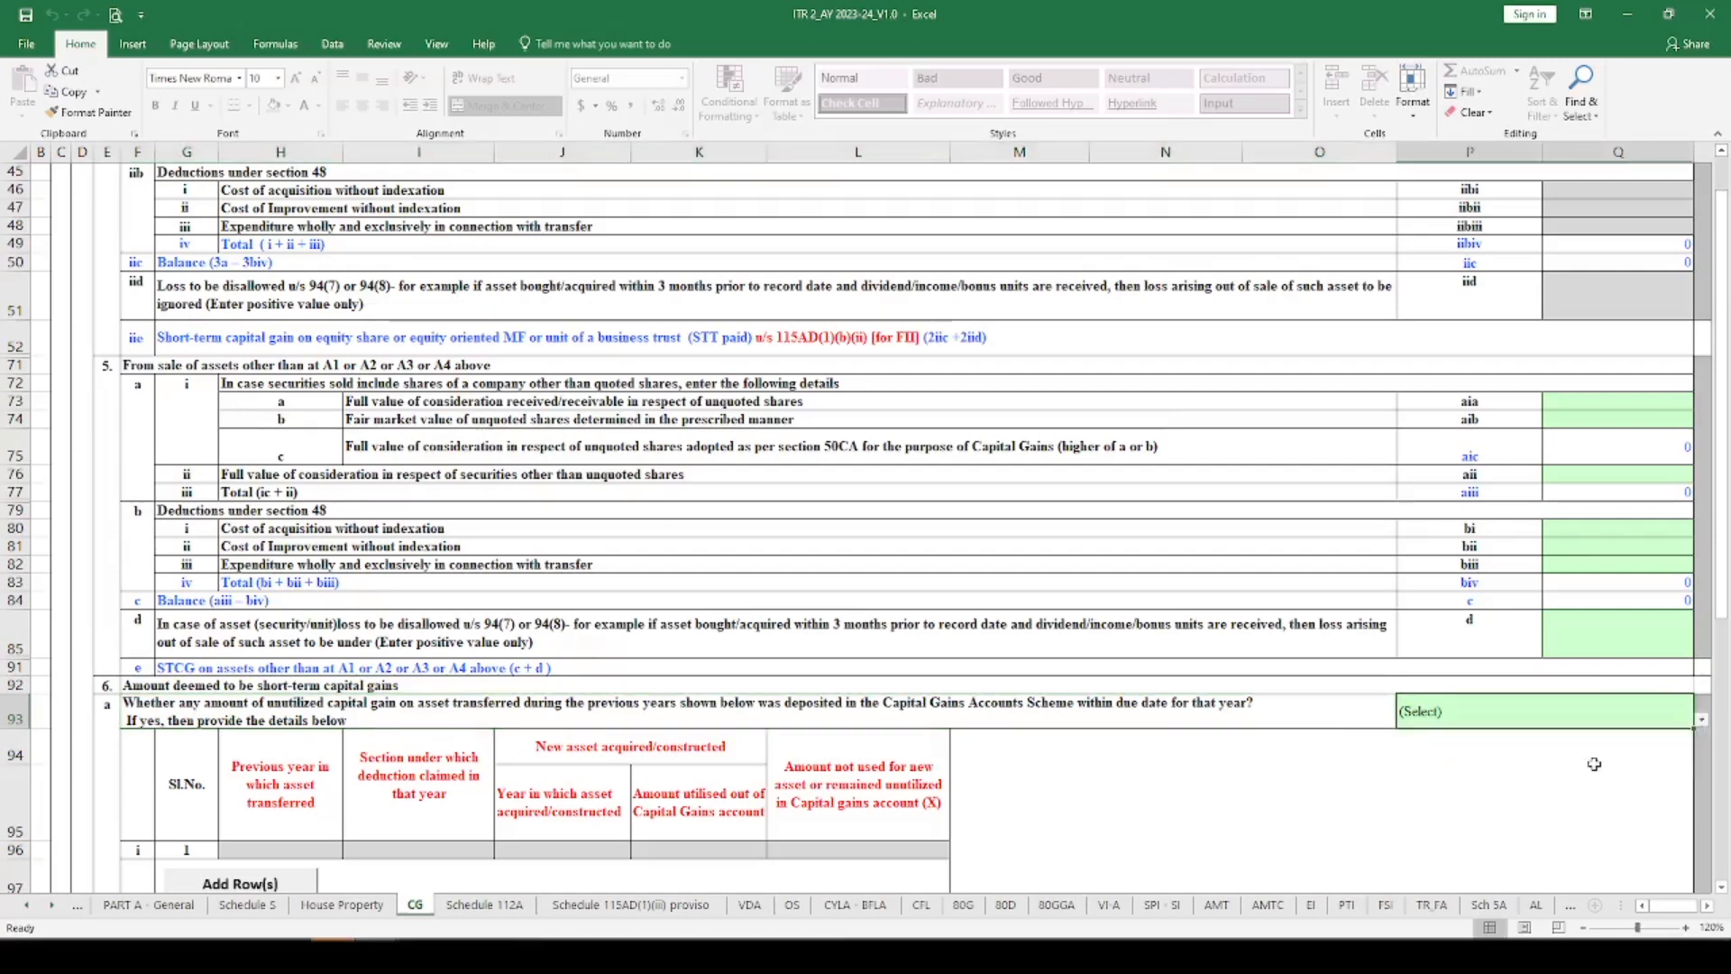
pyautogui.click(1701, 719)
pyautogui.click(1450, 777)
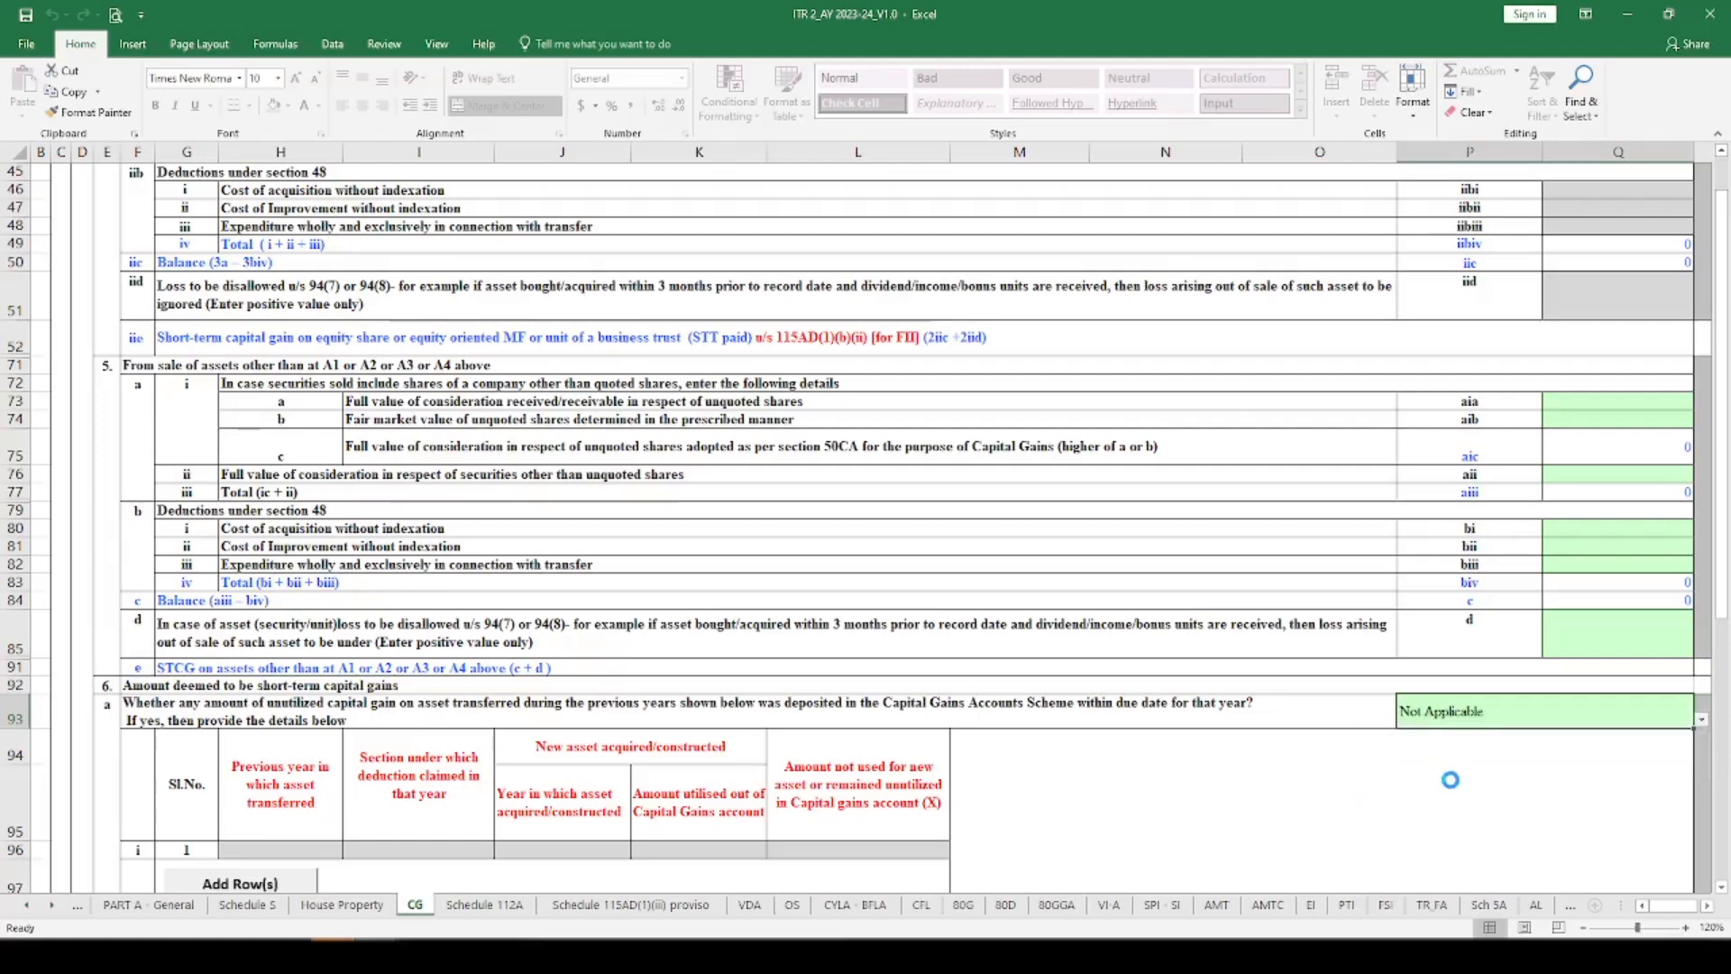
# Step: Answer "Not Applicable" to the Capital Gains Accounts Scheme question under amount deemed to be long-term capital gains, item 10a
pyautogui.scroll(-10, 1360, 694)
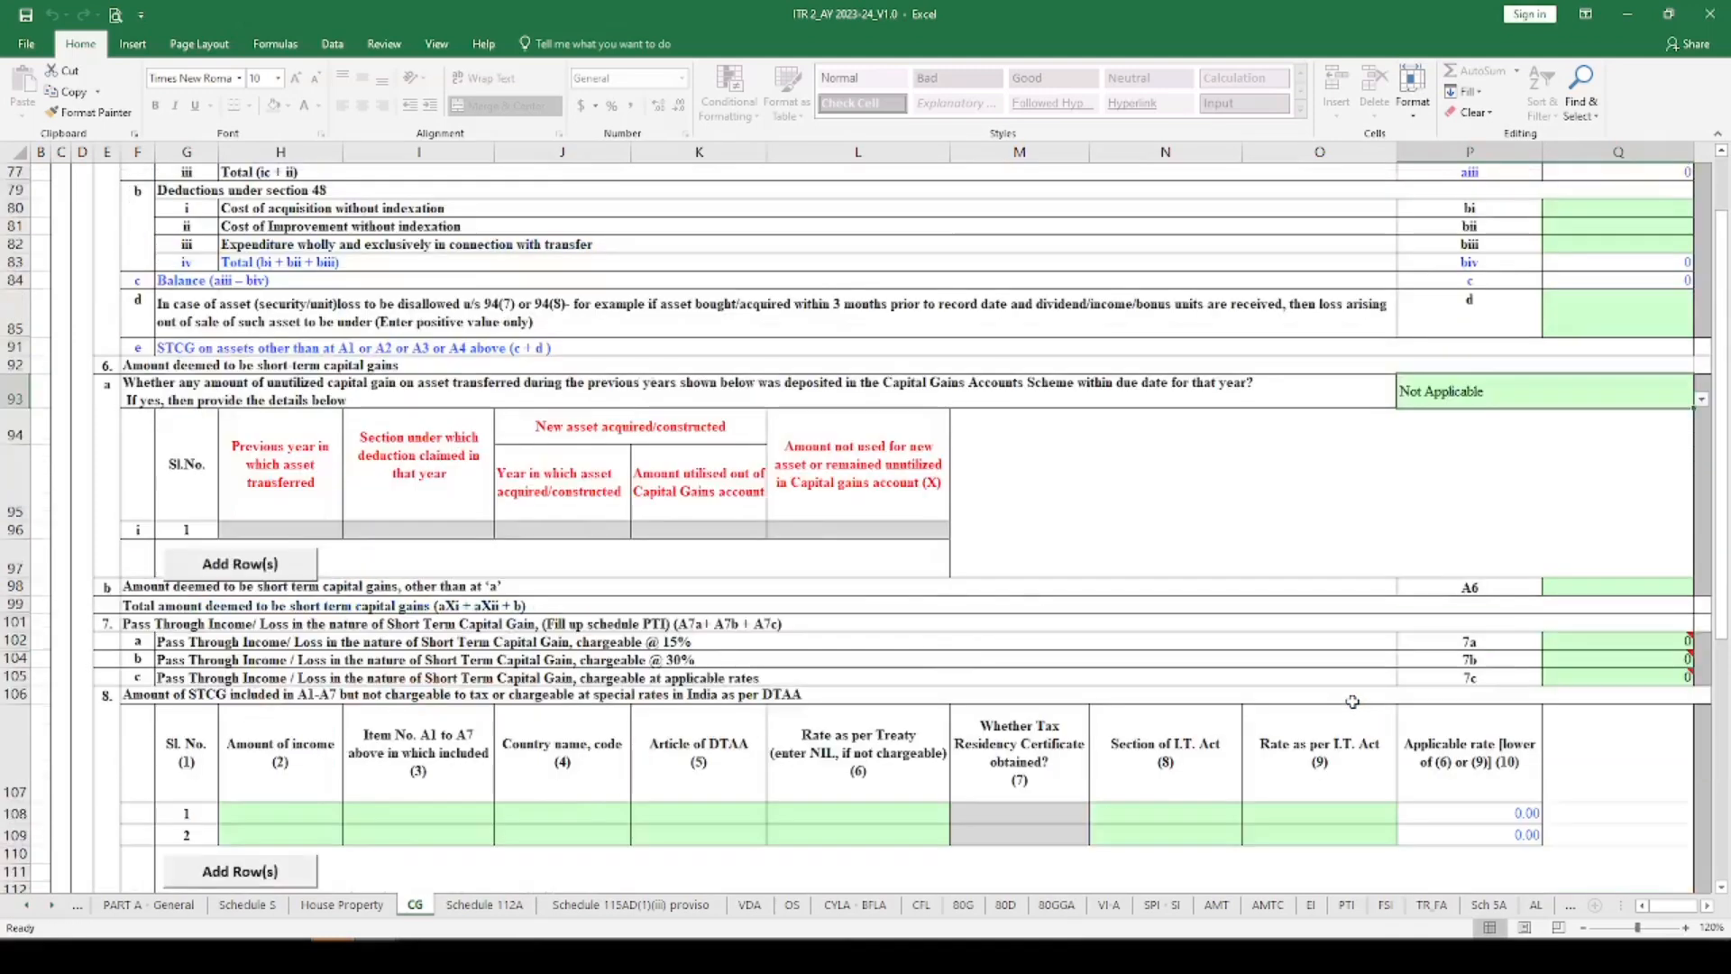
pyautogui.scroll(-10, 1354, 703)
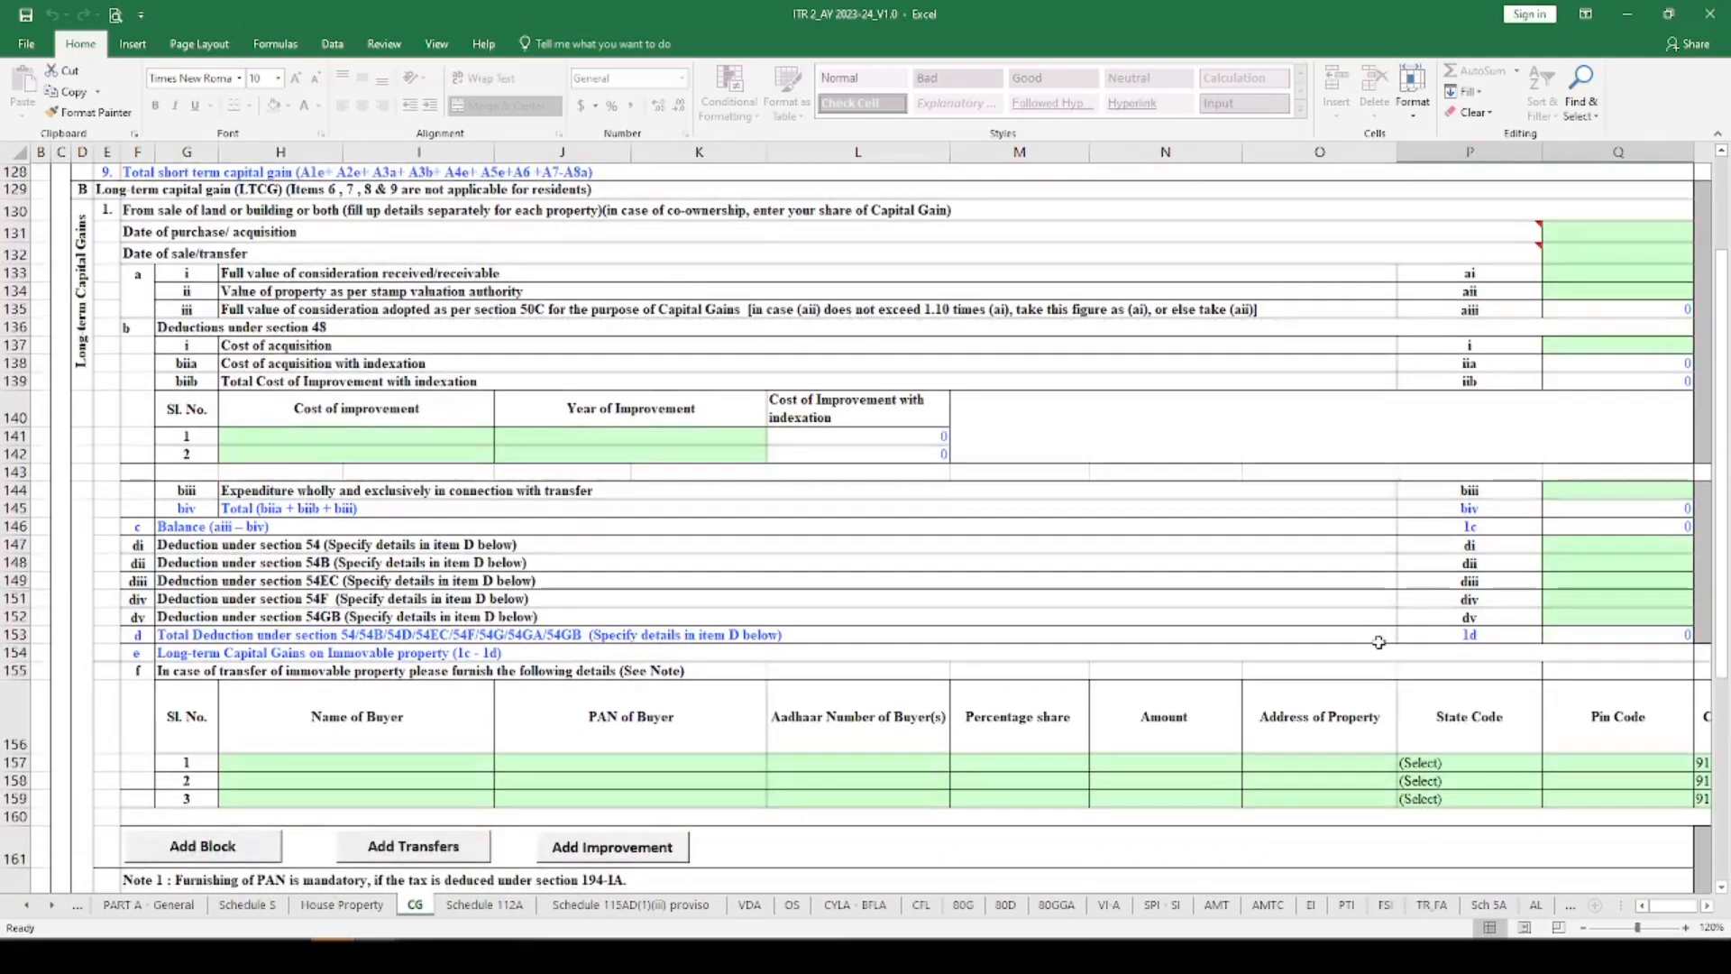
pyautogui.scroll(-10, 1378, 642)
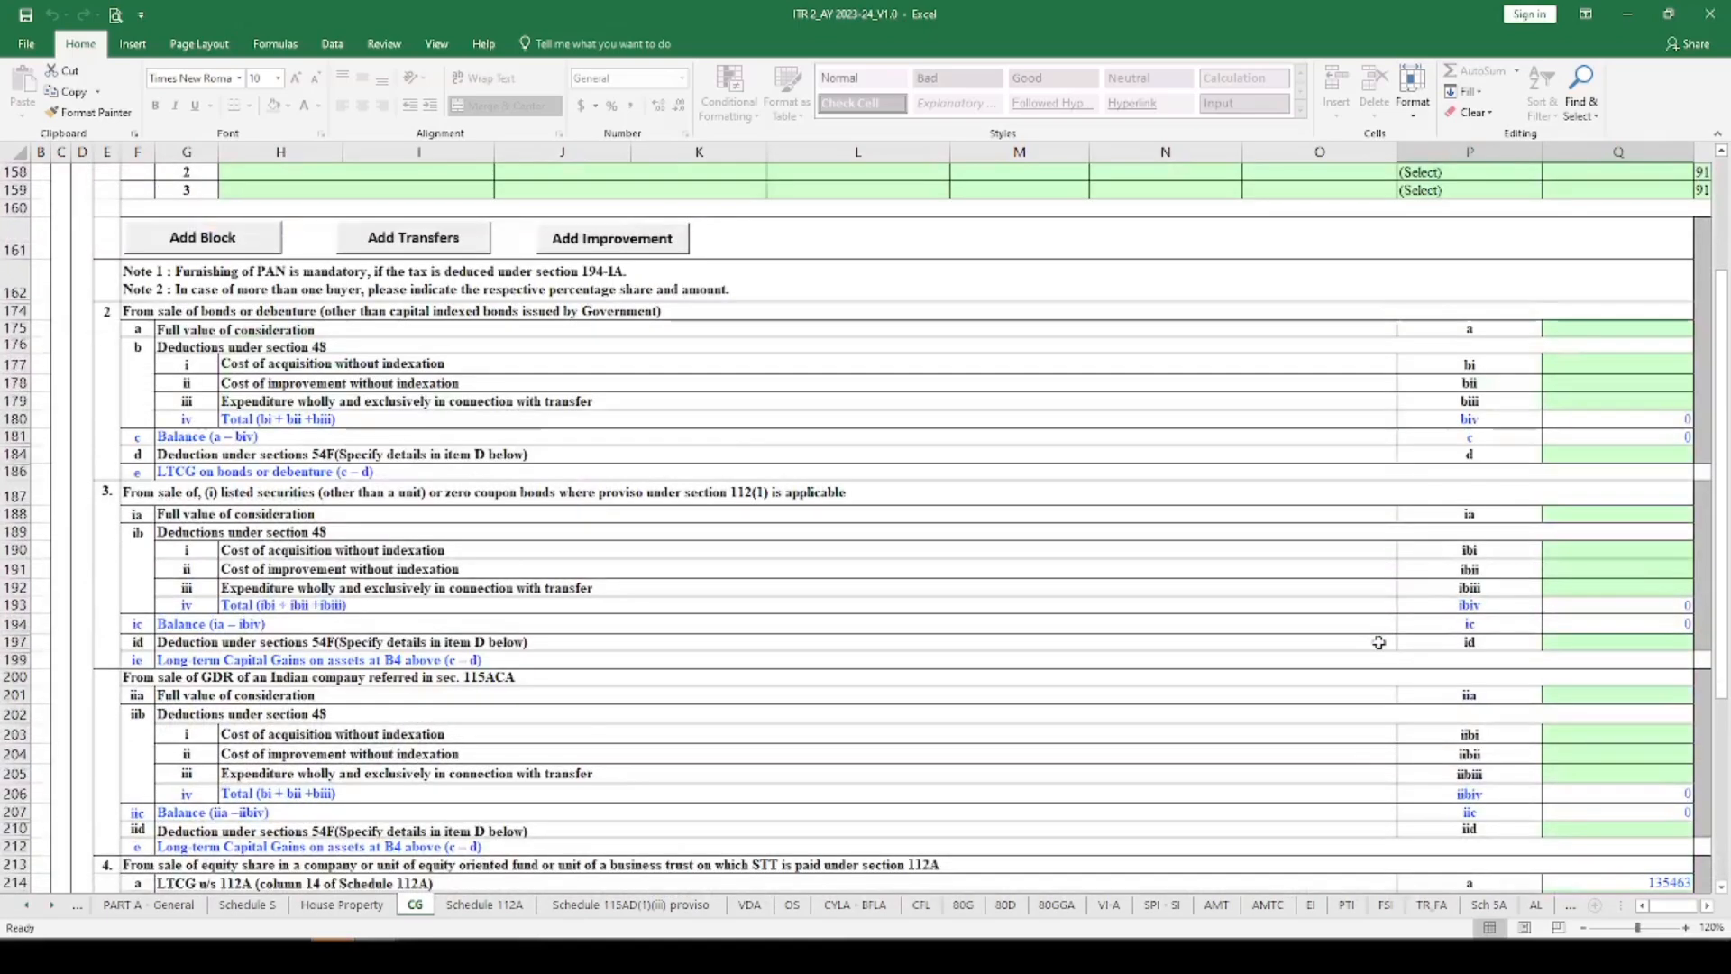
pyautogui.scroll(-5, 1378, 642)
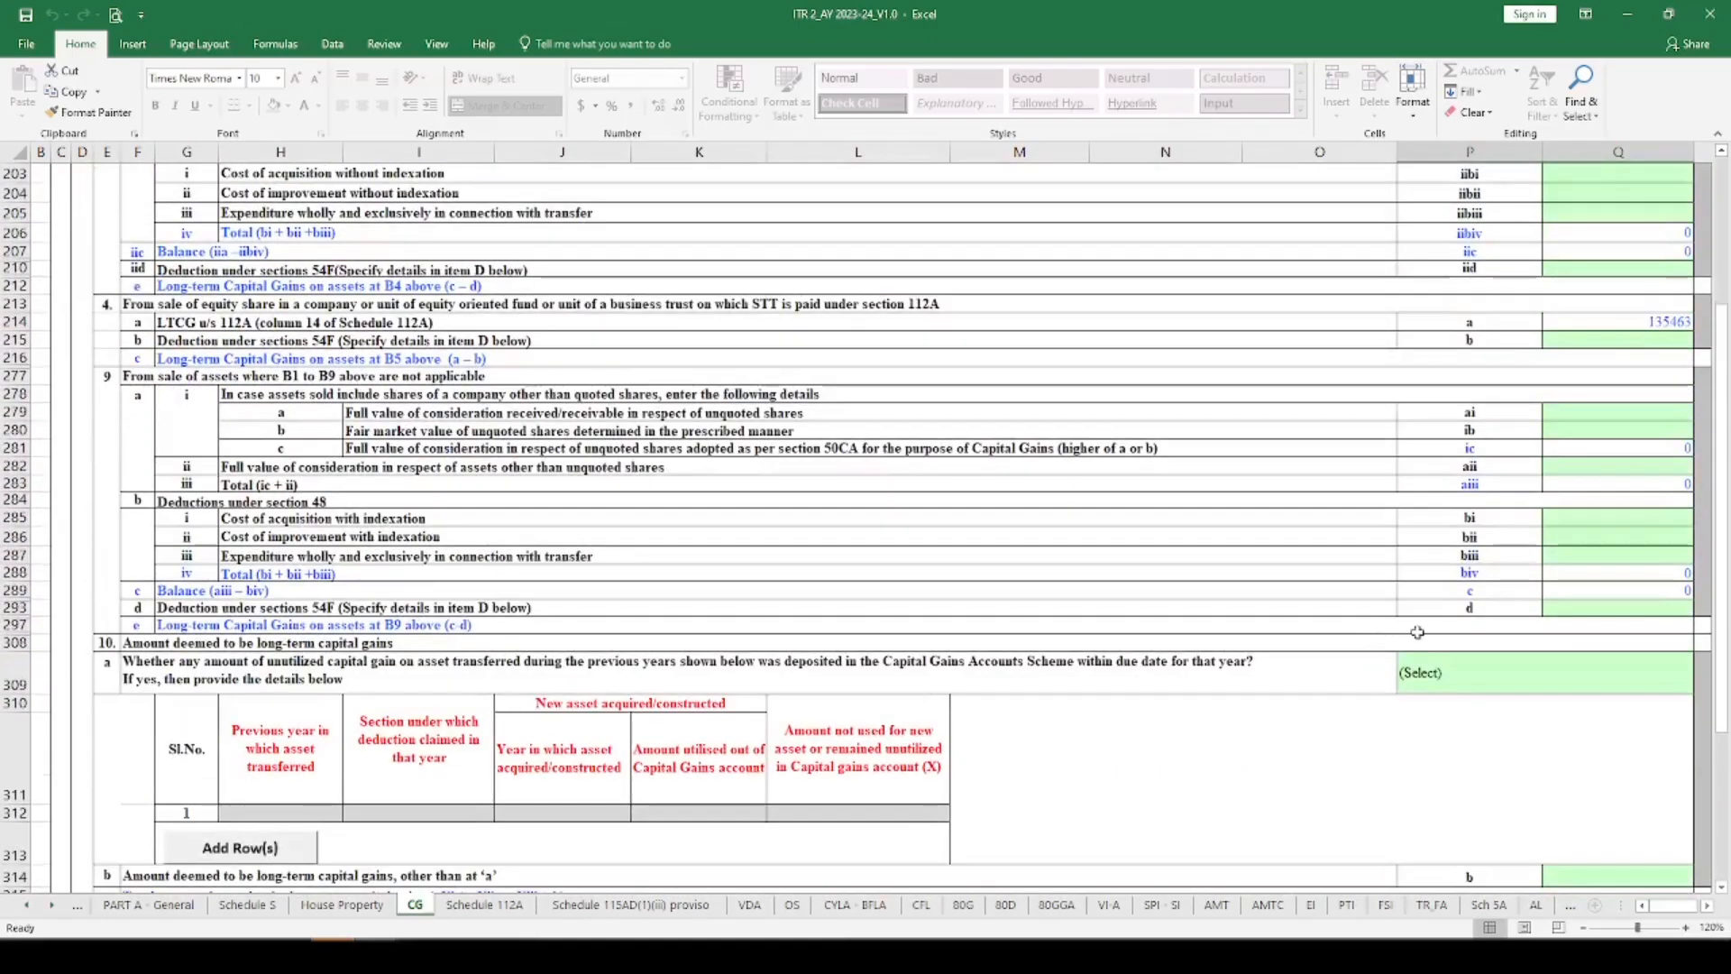
pyautogui.click(1613, 675)
pyautogui.click(1700, 685)
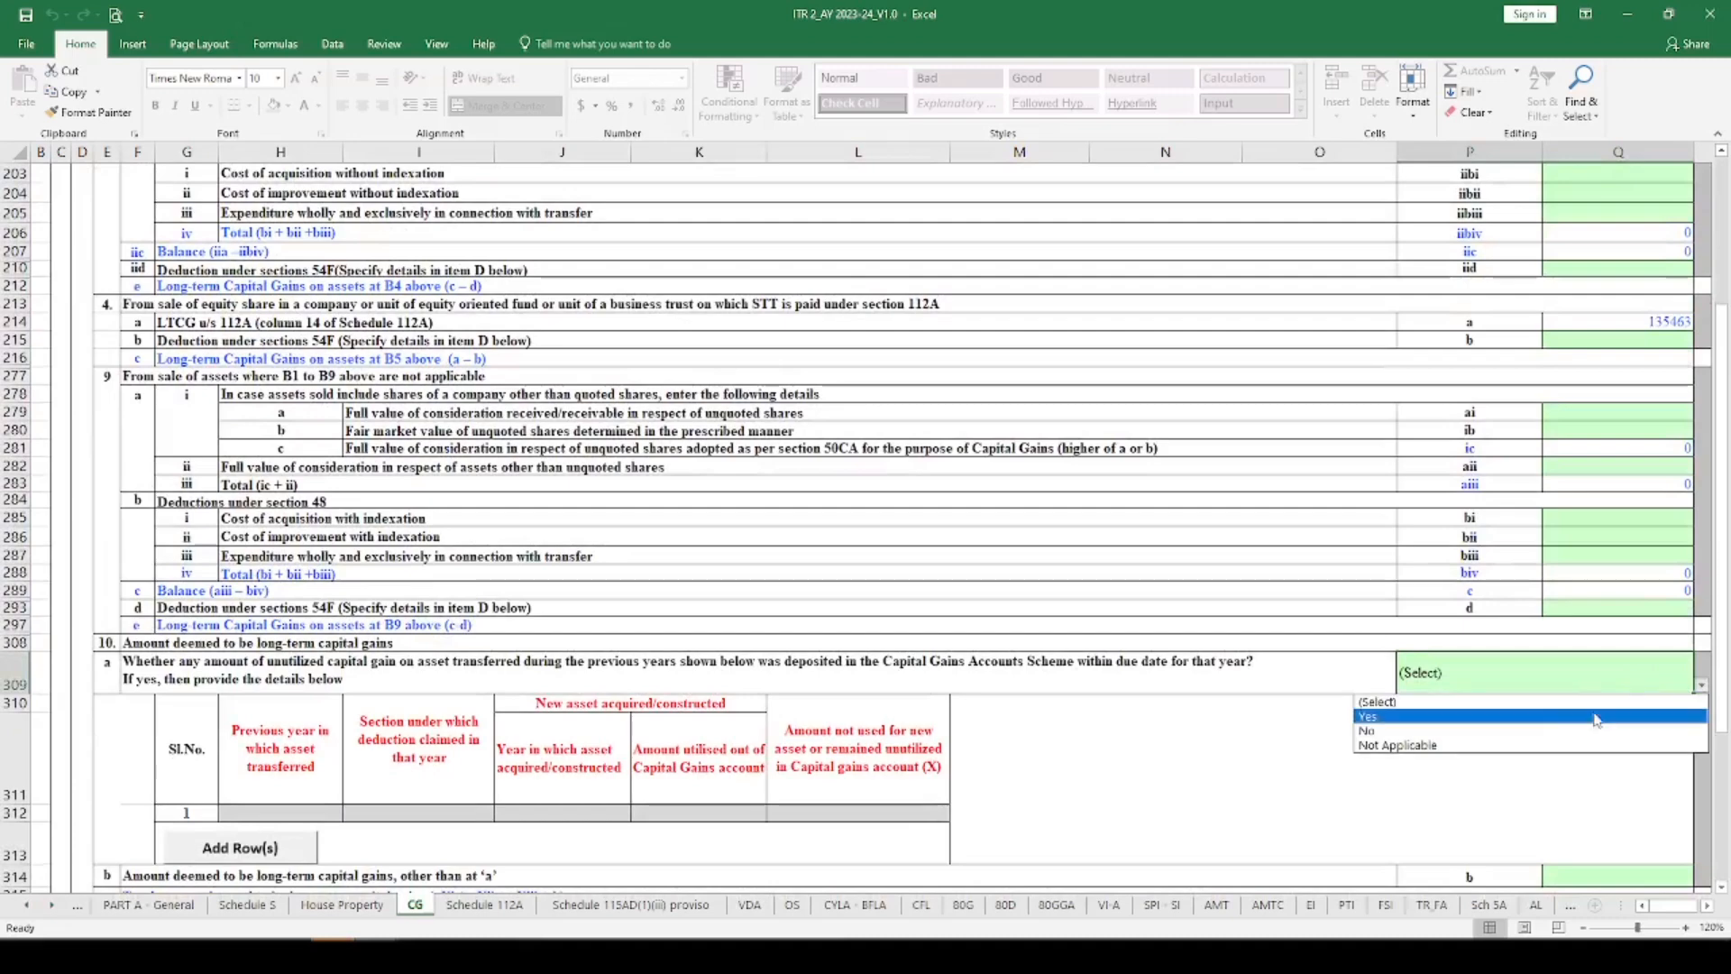
pyautogui.click(1460, 744)
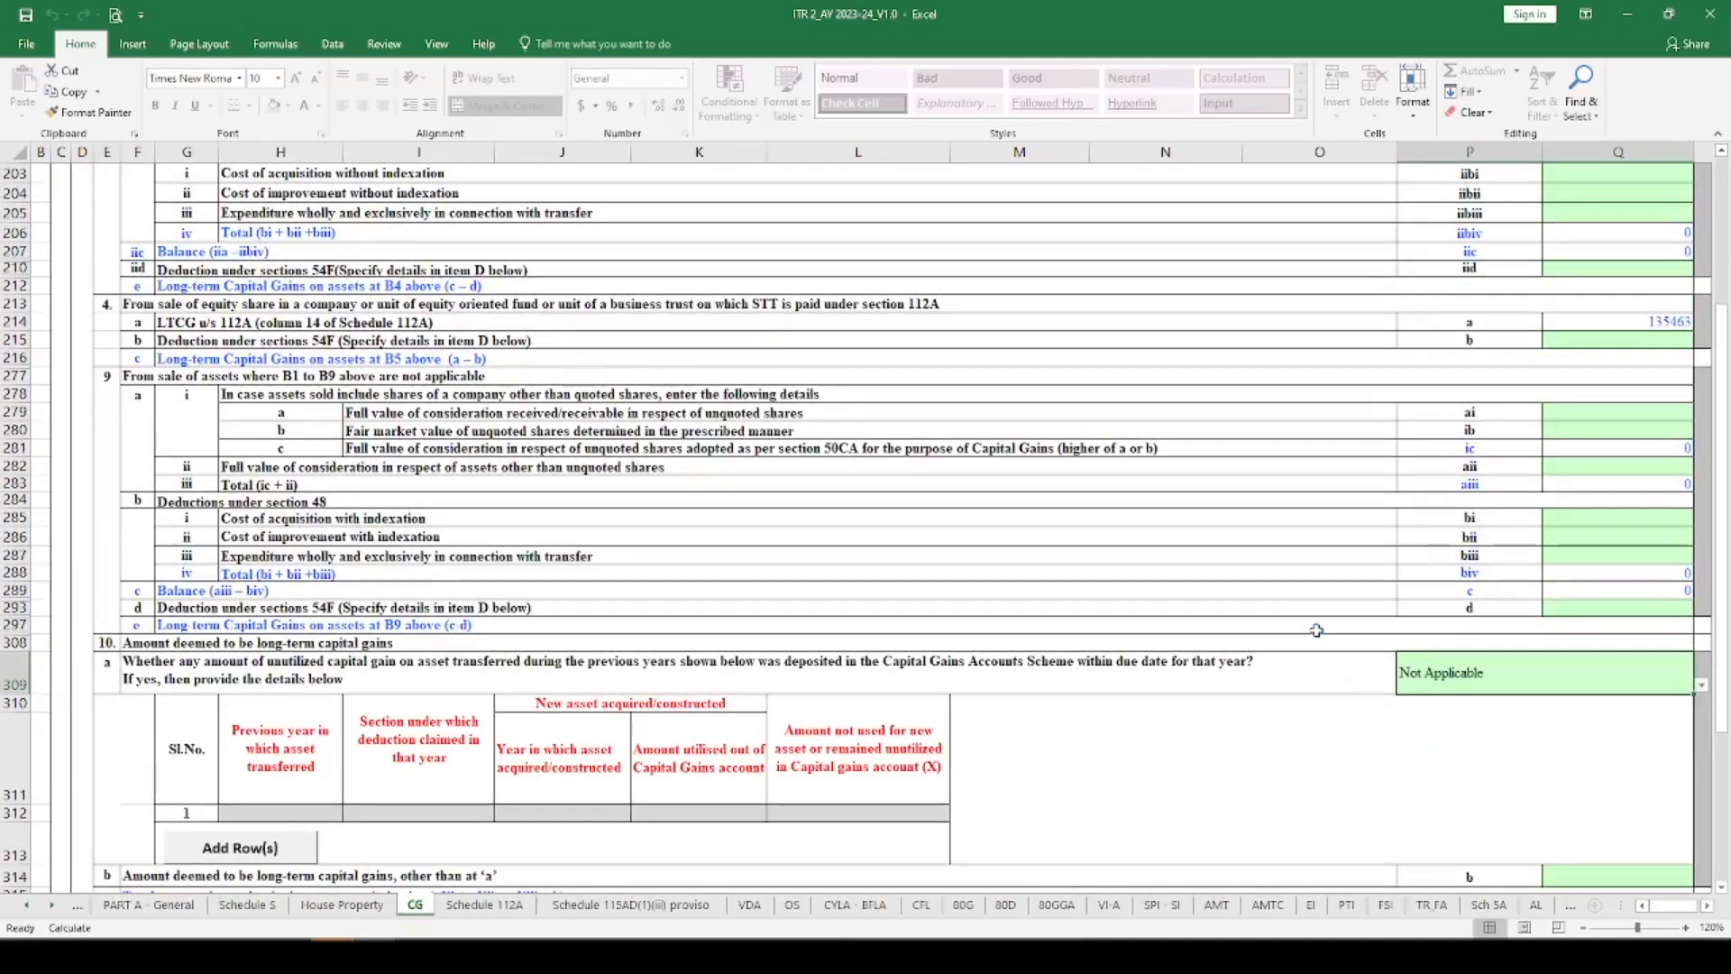
# Step: In table F on accrual/receipt of capital gain, enter 41979 for short-term gains taxable at 15% in the "Upto 15/6" period
pyautogui.scroll(-3, 1318, 635)
pyautogui.scroll(-10, 1317, 630)
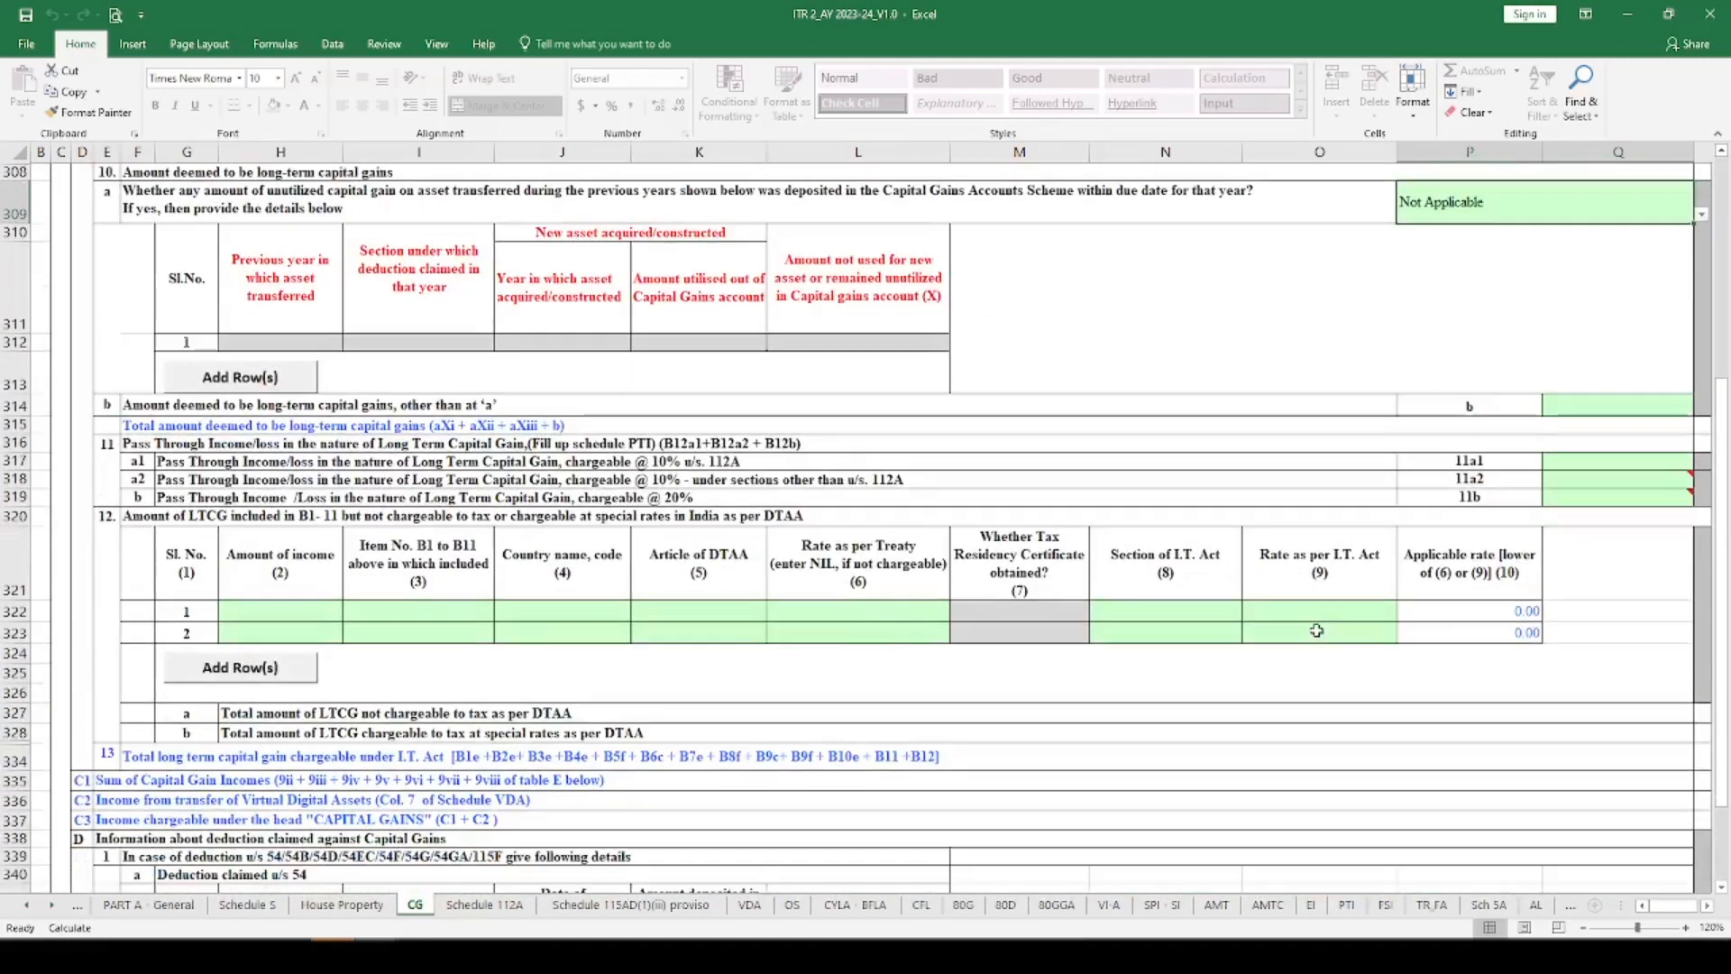
pyautogui.scroll(-15, 1316, 630)
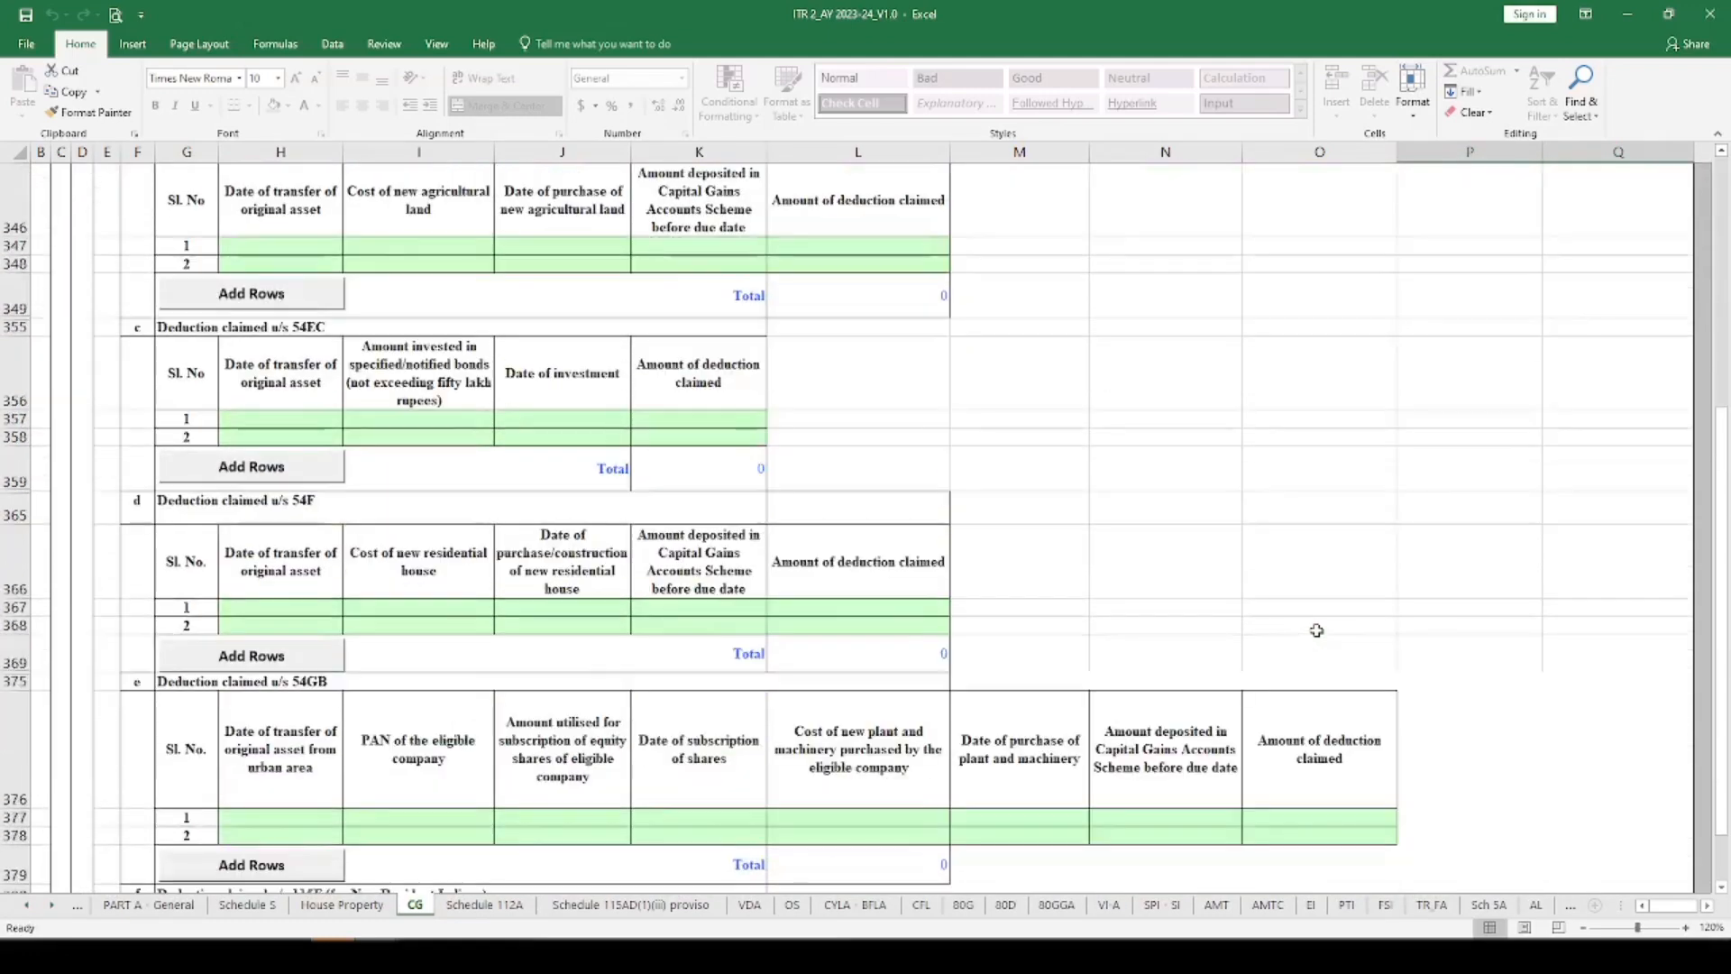
pyautogui.scroll(-4, 1316, 630)
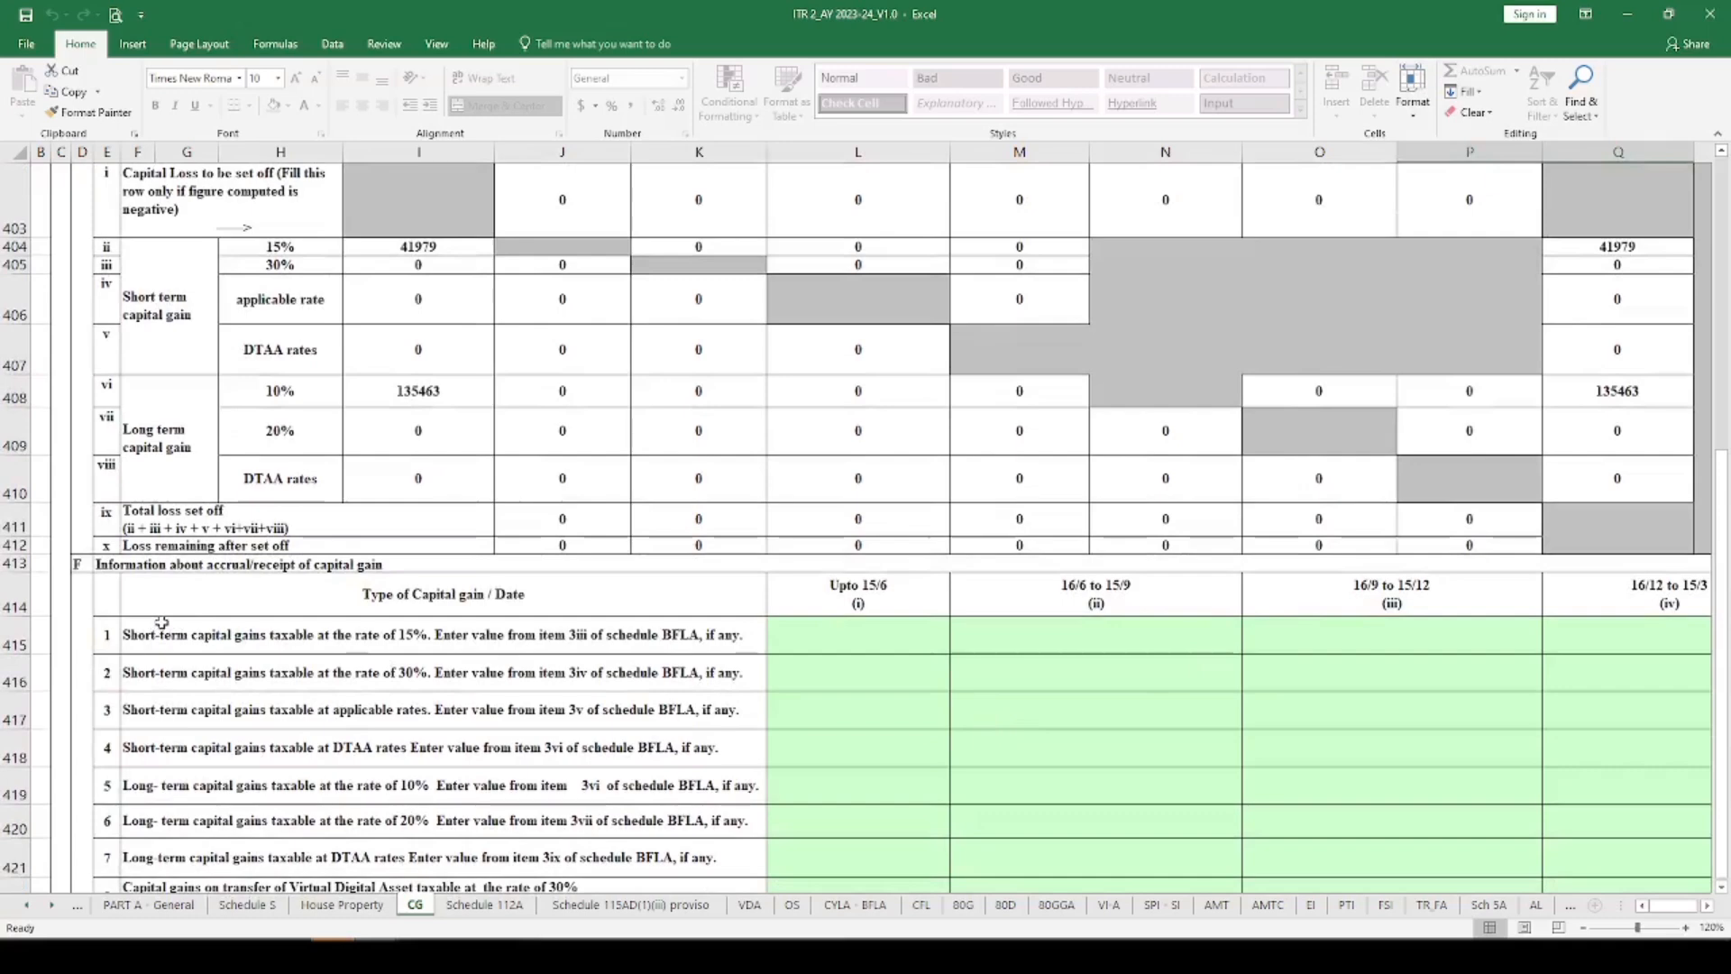
pyautogui.moveTo(143, 601); pyautogui.dragTo(657, 859)
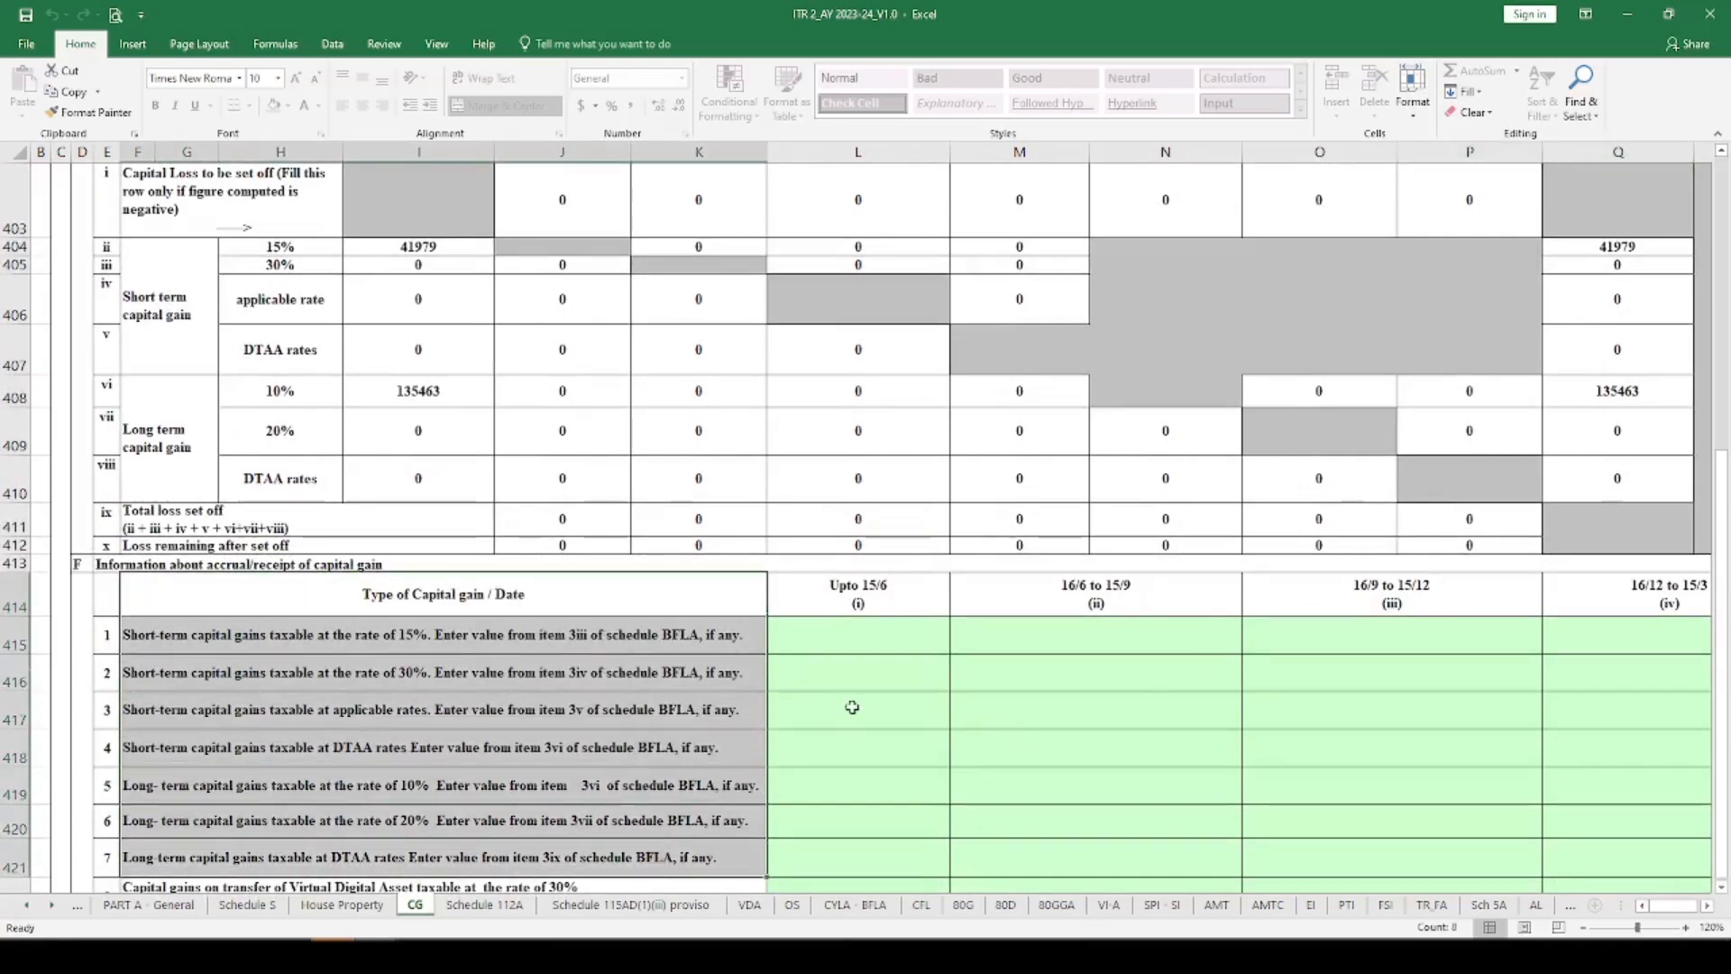
pyautogui.click(876, 633)
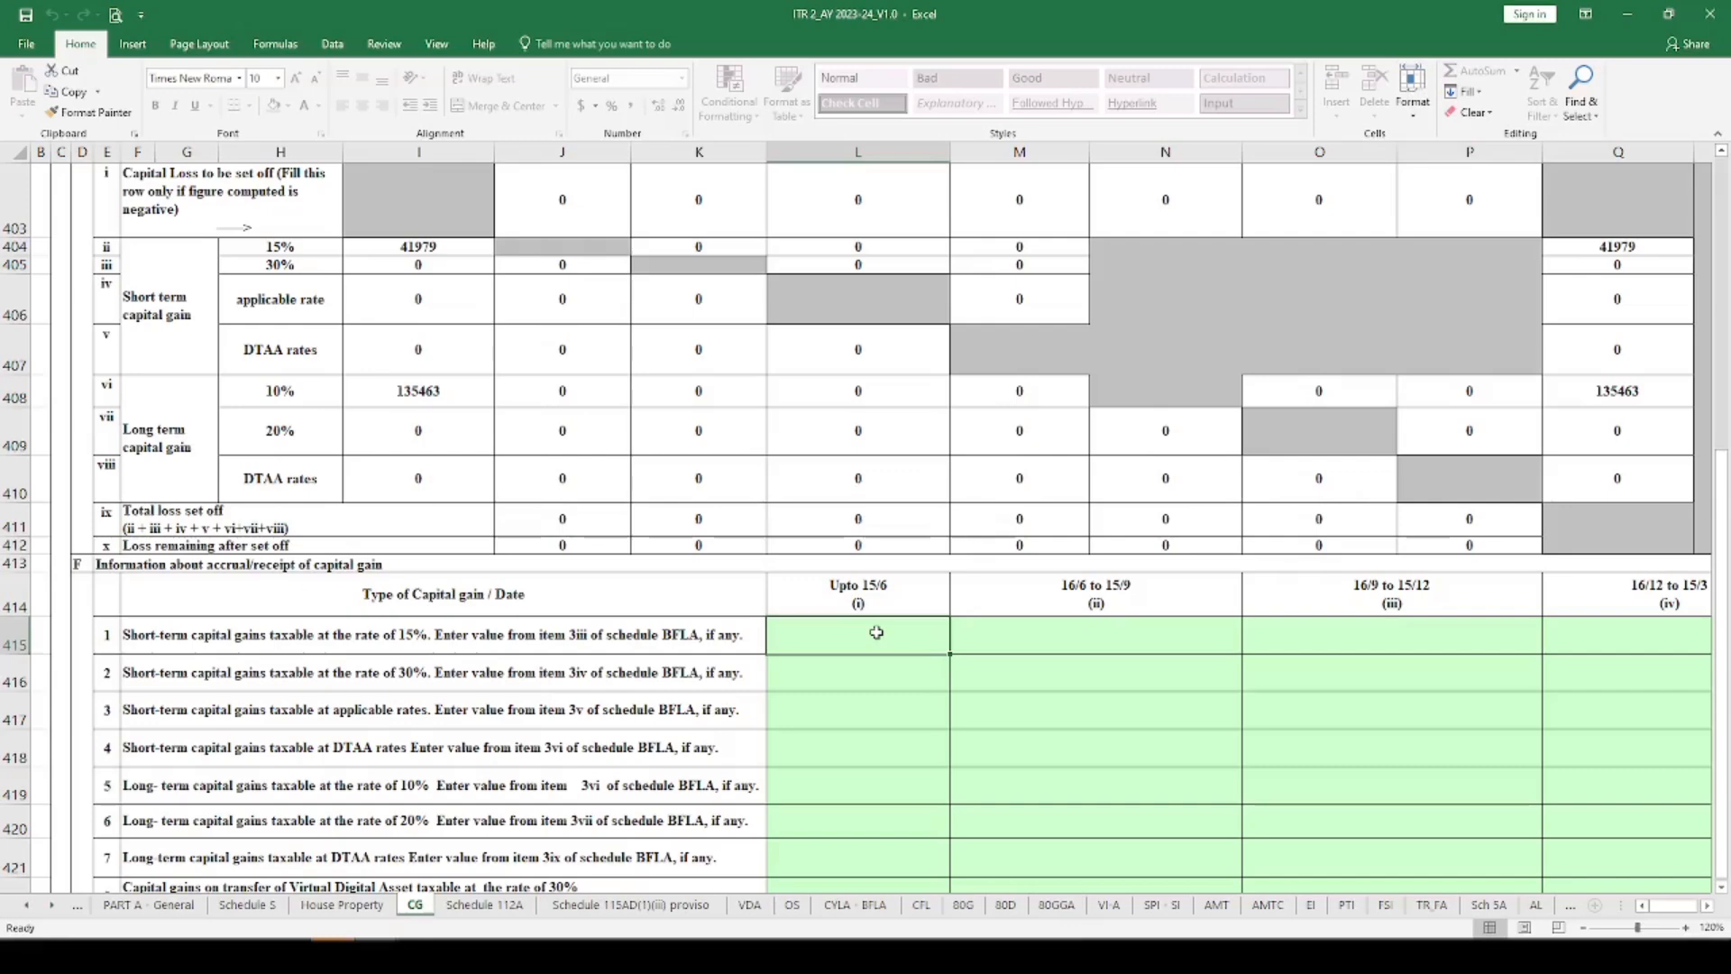
pyautogui.click(145, 642)
pyautogui.click(858, 650)
pyautogui.click(425, 245)
pyautogui.click(815, 631)
pyautogui.write('41979')
pyautogui.press('Return')
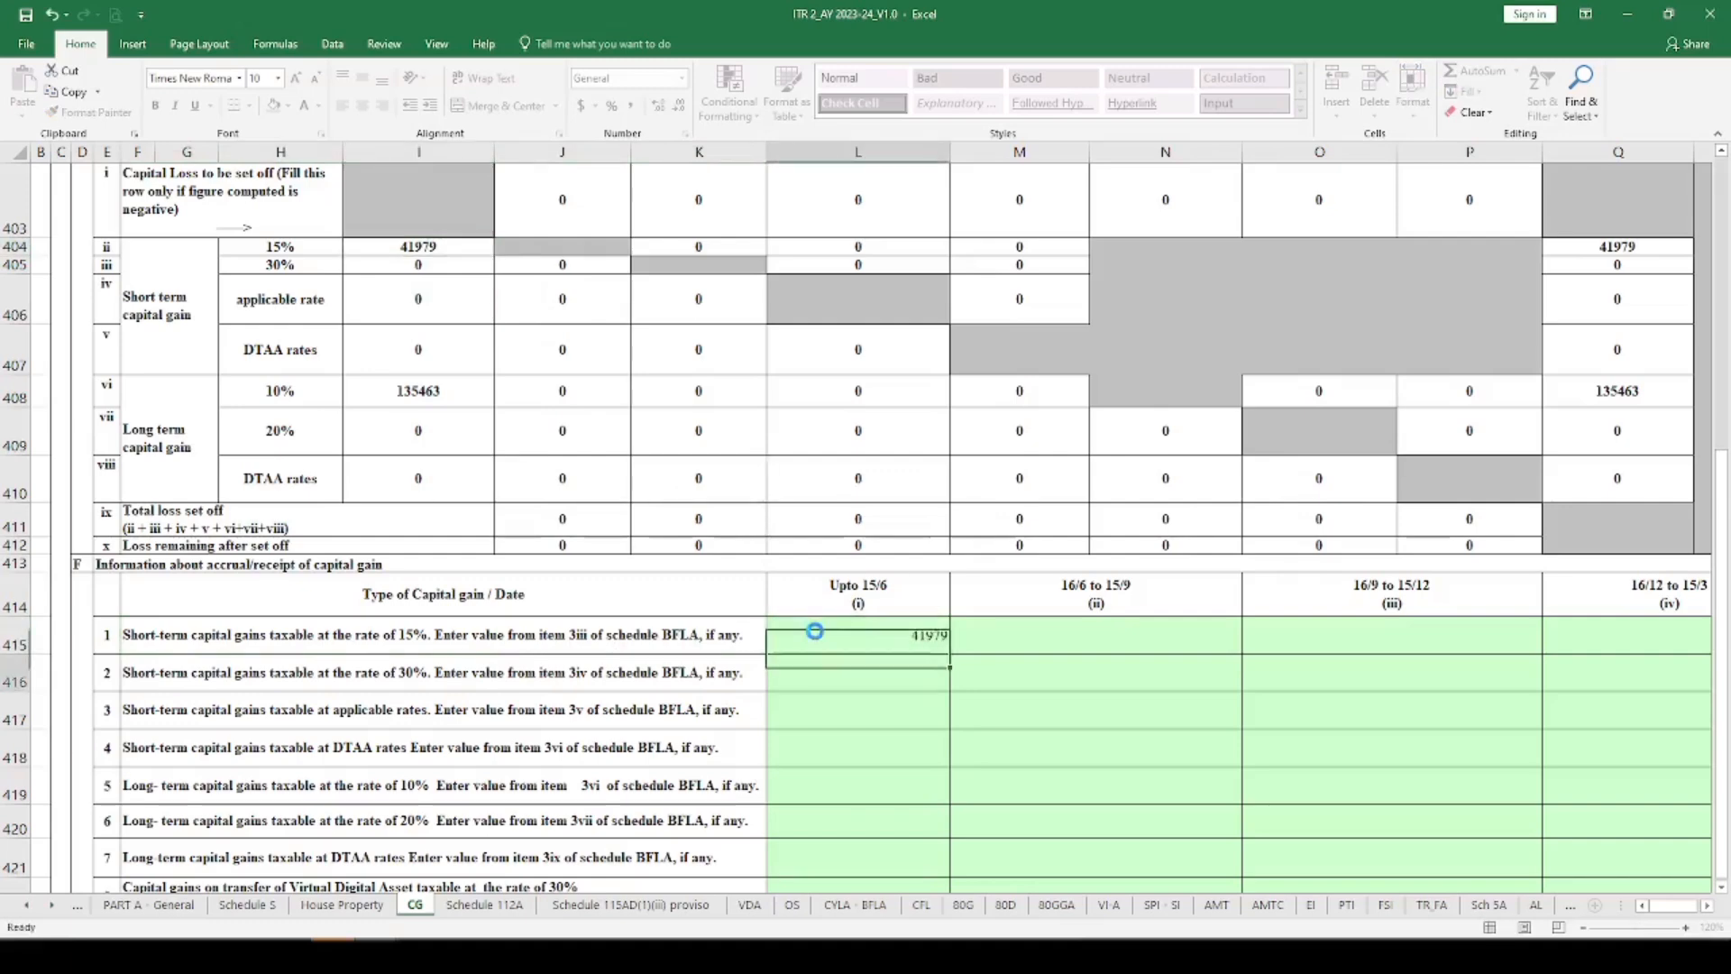
# Step: In table F, enter 135463 for long-term capital gains taxable at 10% in the "Upto 15/6" period
pyautogui.click(1085, 637)
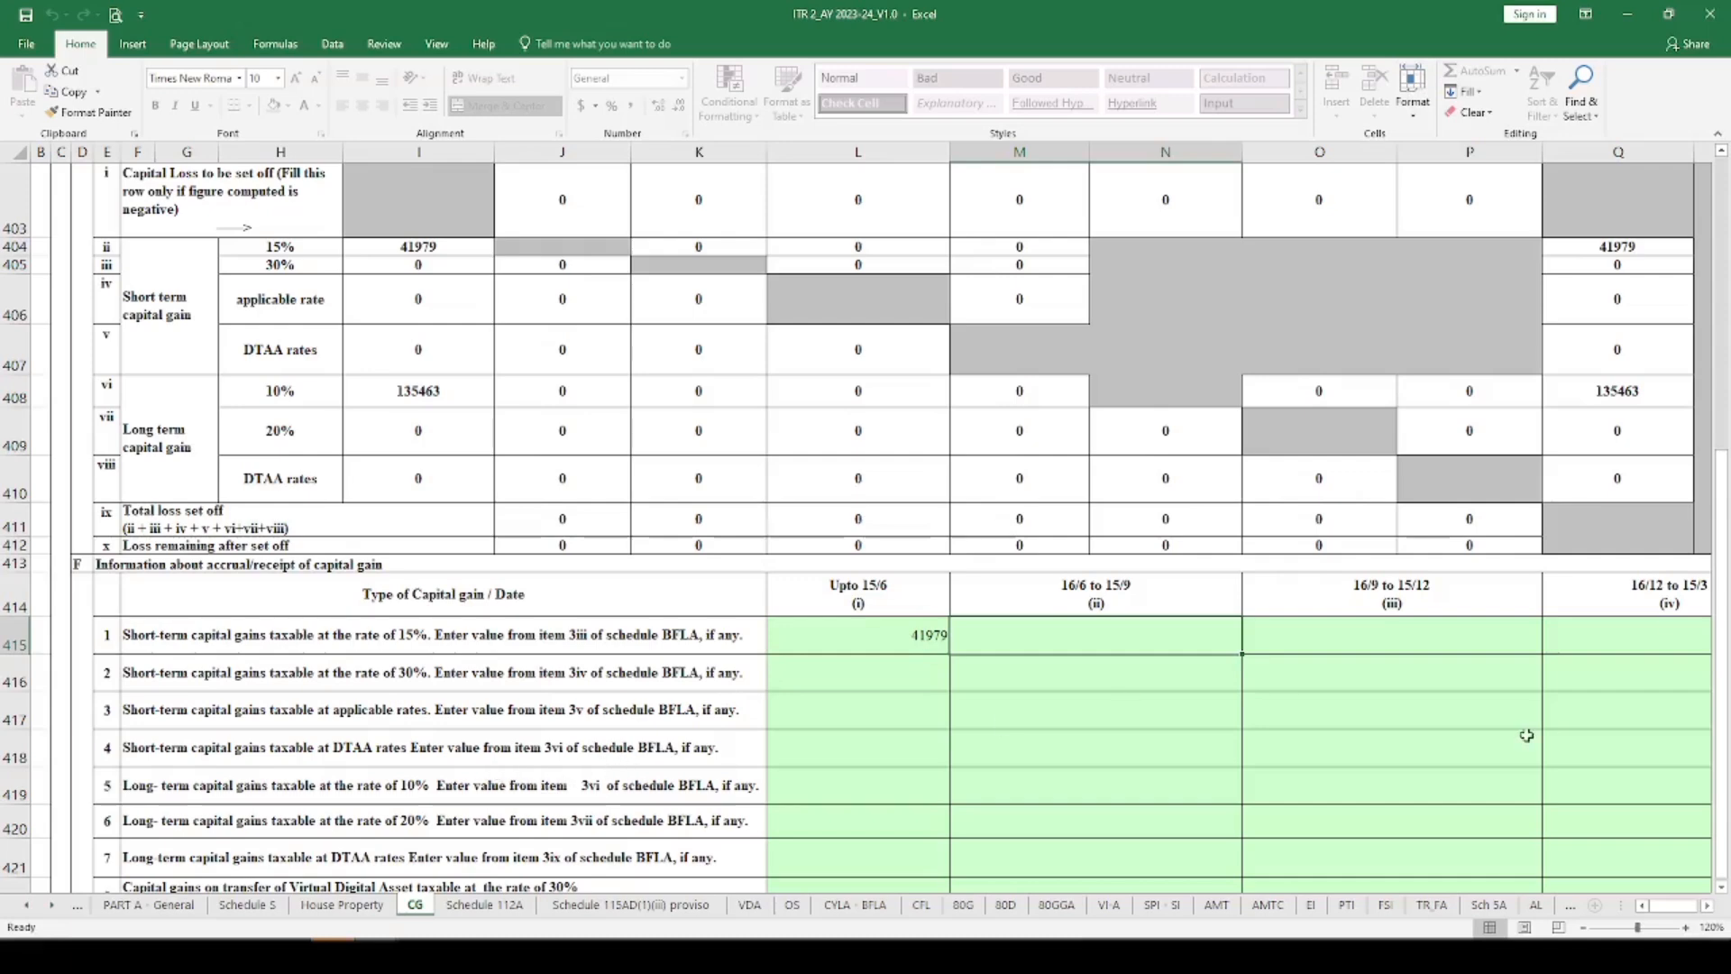
pyautogui.click(1627, 644)
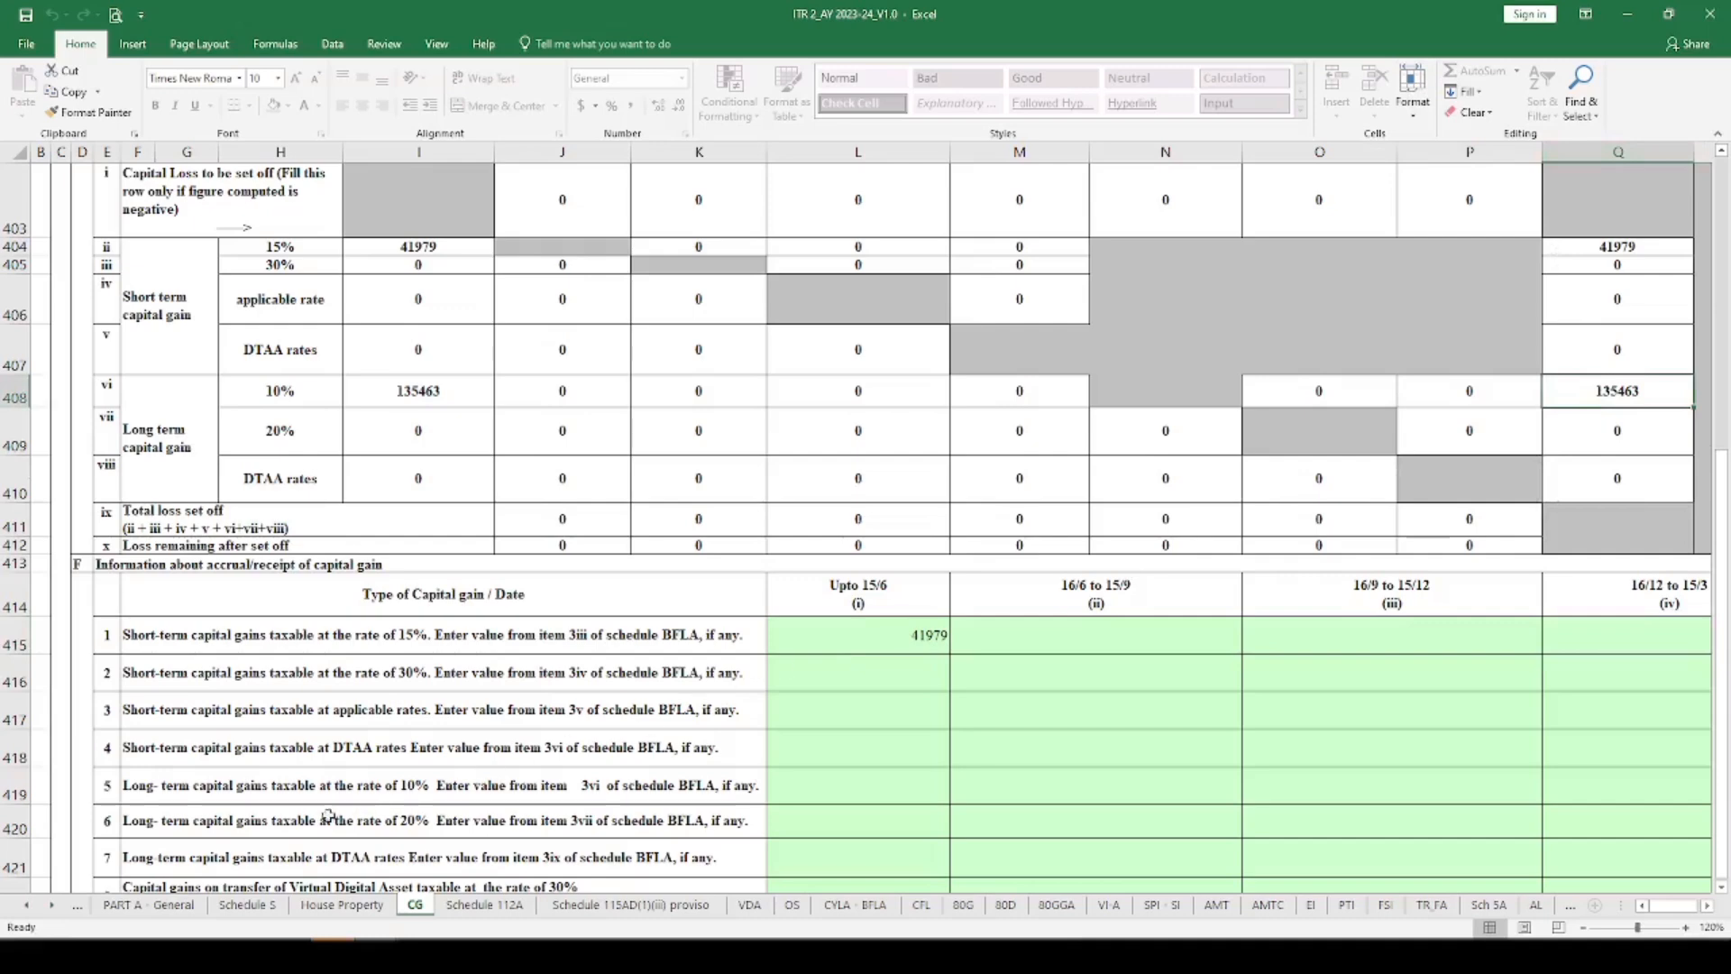
pyautogui.click(270, 789)
pyautogui.press('Tab')
pyautogui.write('135463')
pyautogui.press('Return')
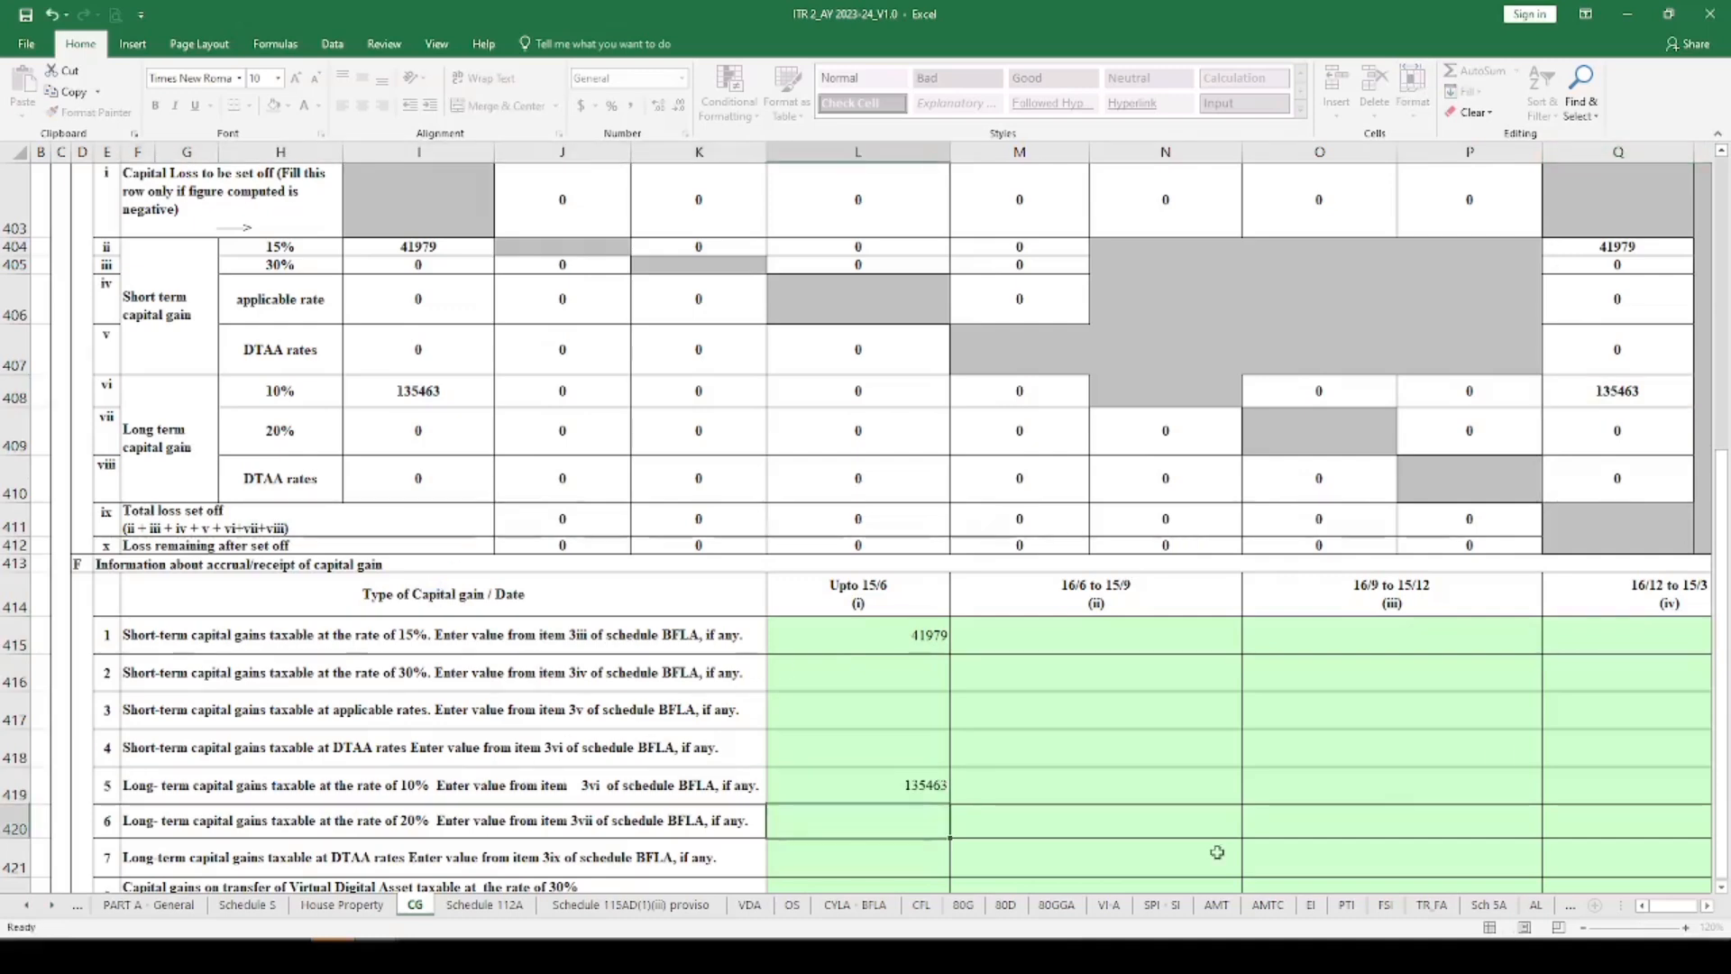
# Step: Validate the Schedule CG sheet and dismiss the resulting alert
pyautogui.scroll(1, 1570, 422)
pyautogui.scroll(20, 1571, 422)
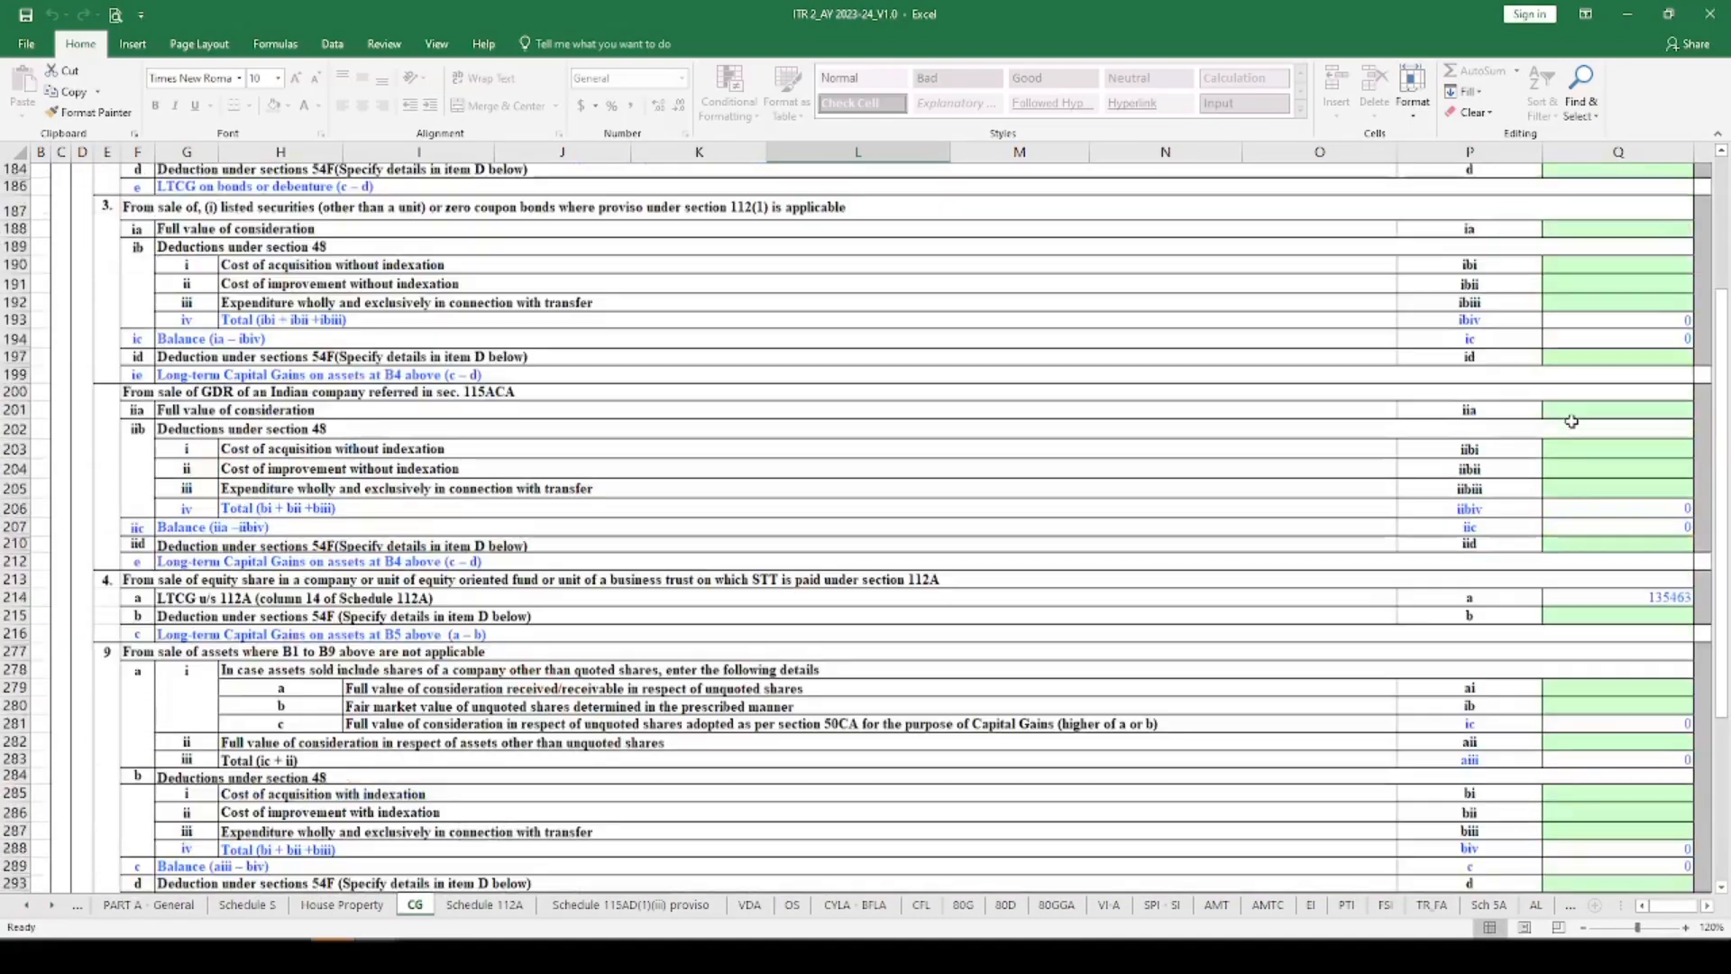
pyautogui.scroll(20, 1570, 422)
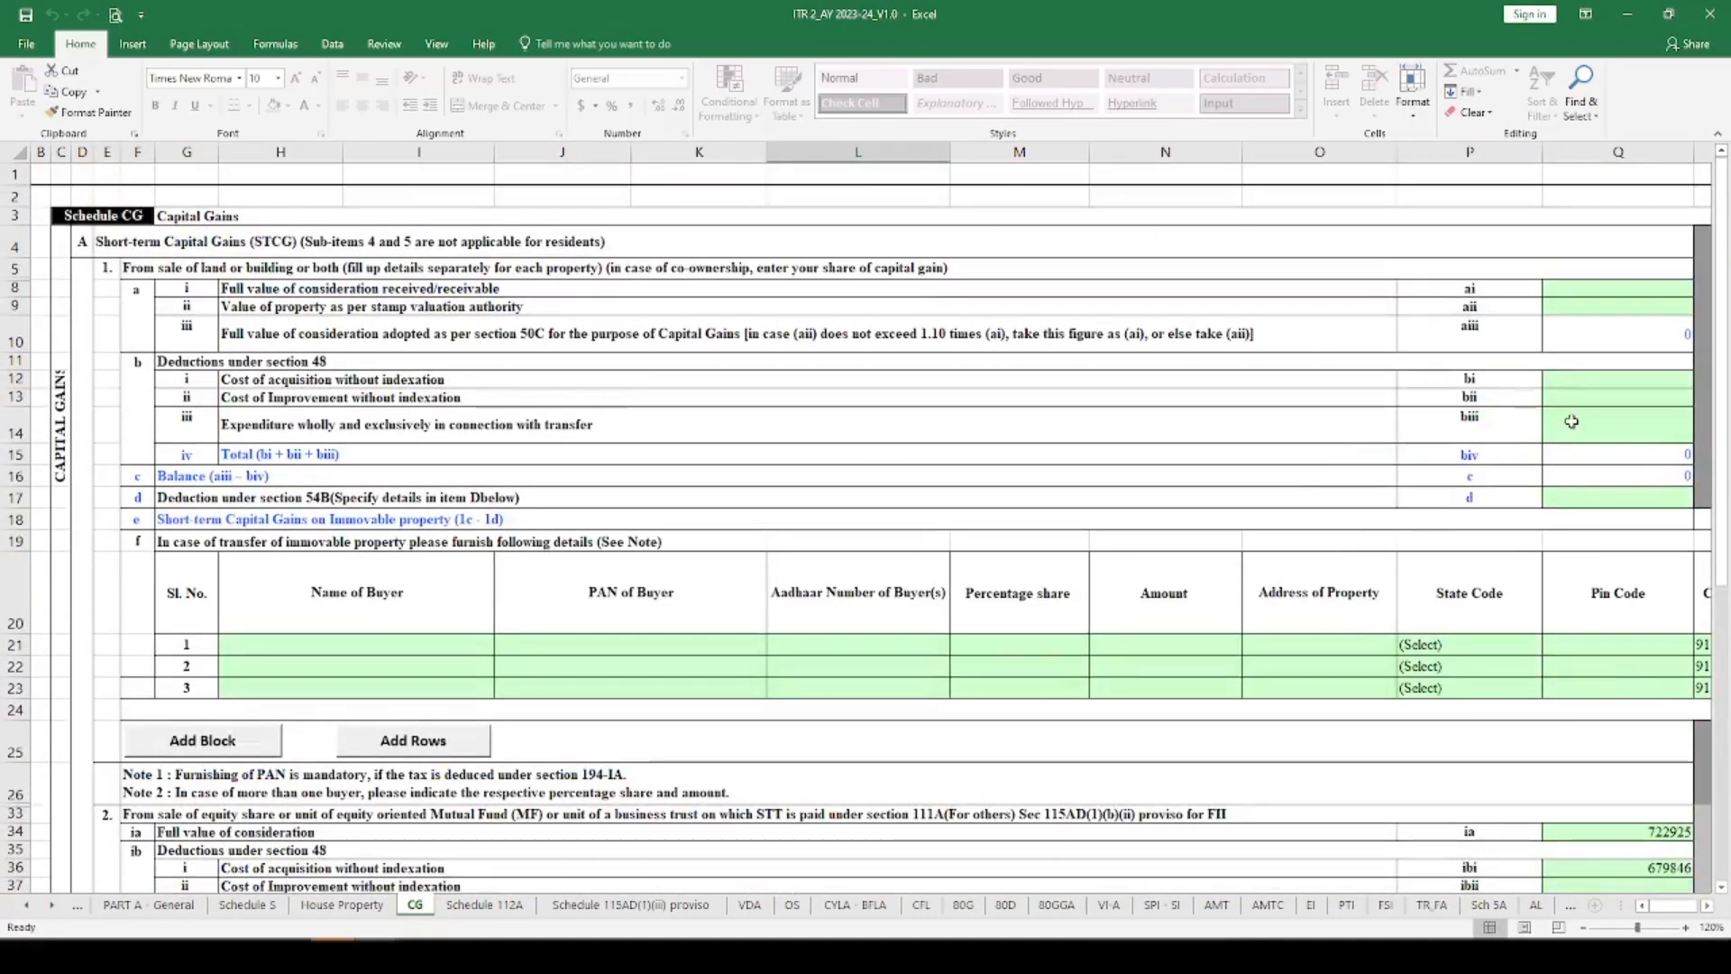
pyautogui.click(1706, 906)
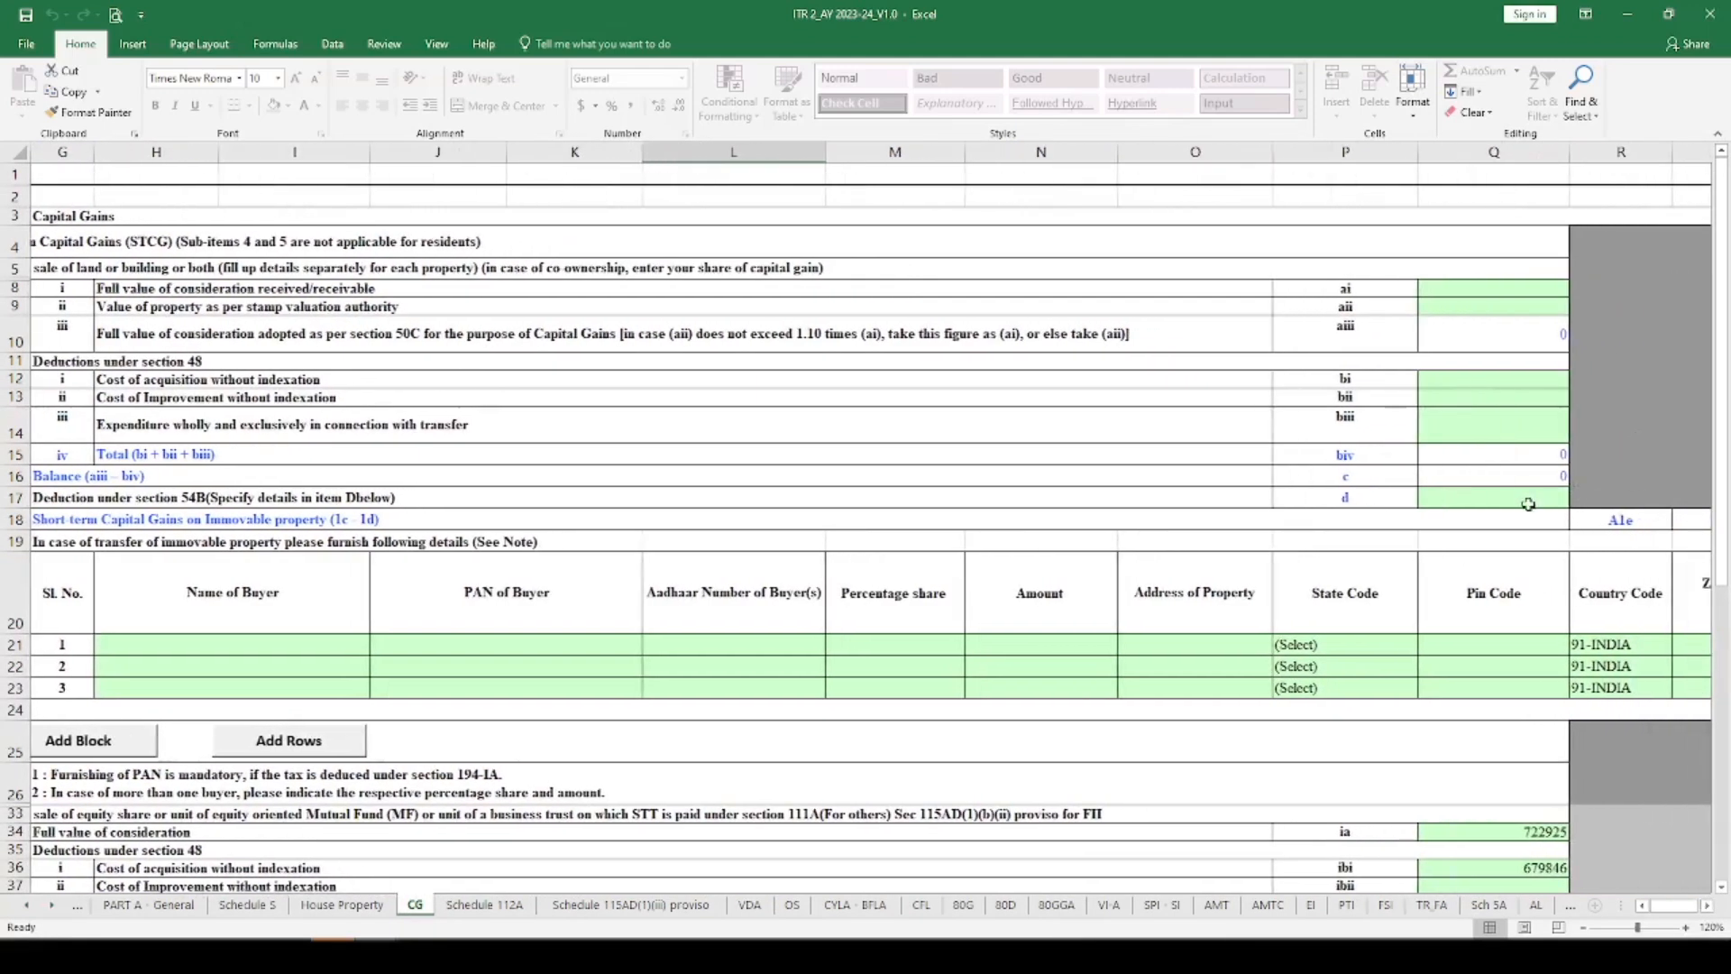
pyautogui.hscroll(3, 1528, 504)
pyautogui.click(1573, 251)
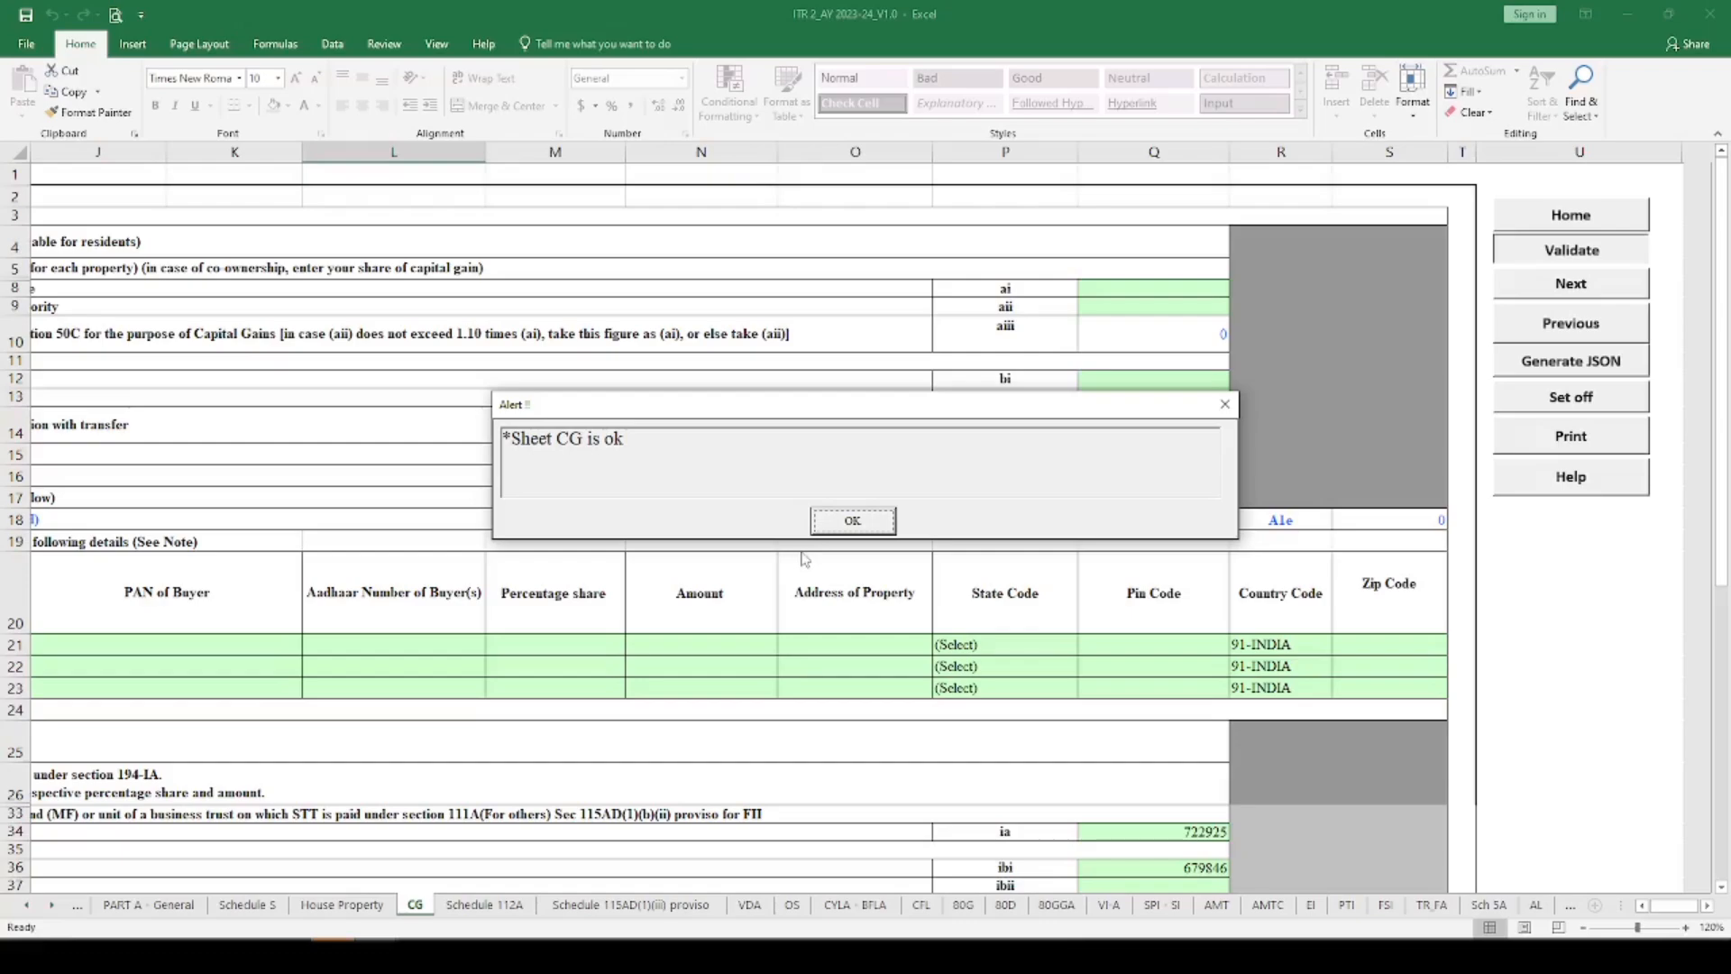
pyautogui.click(854, 529)
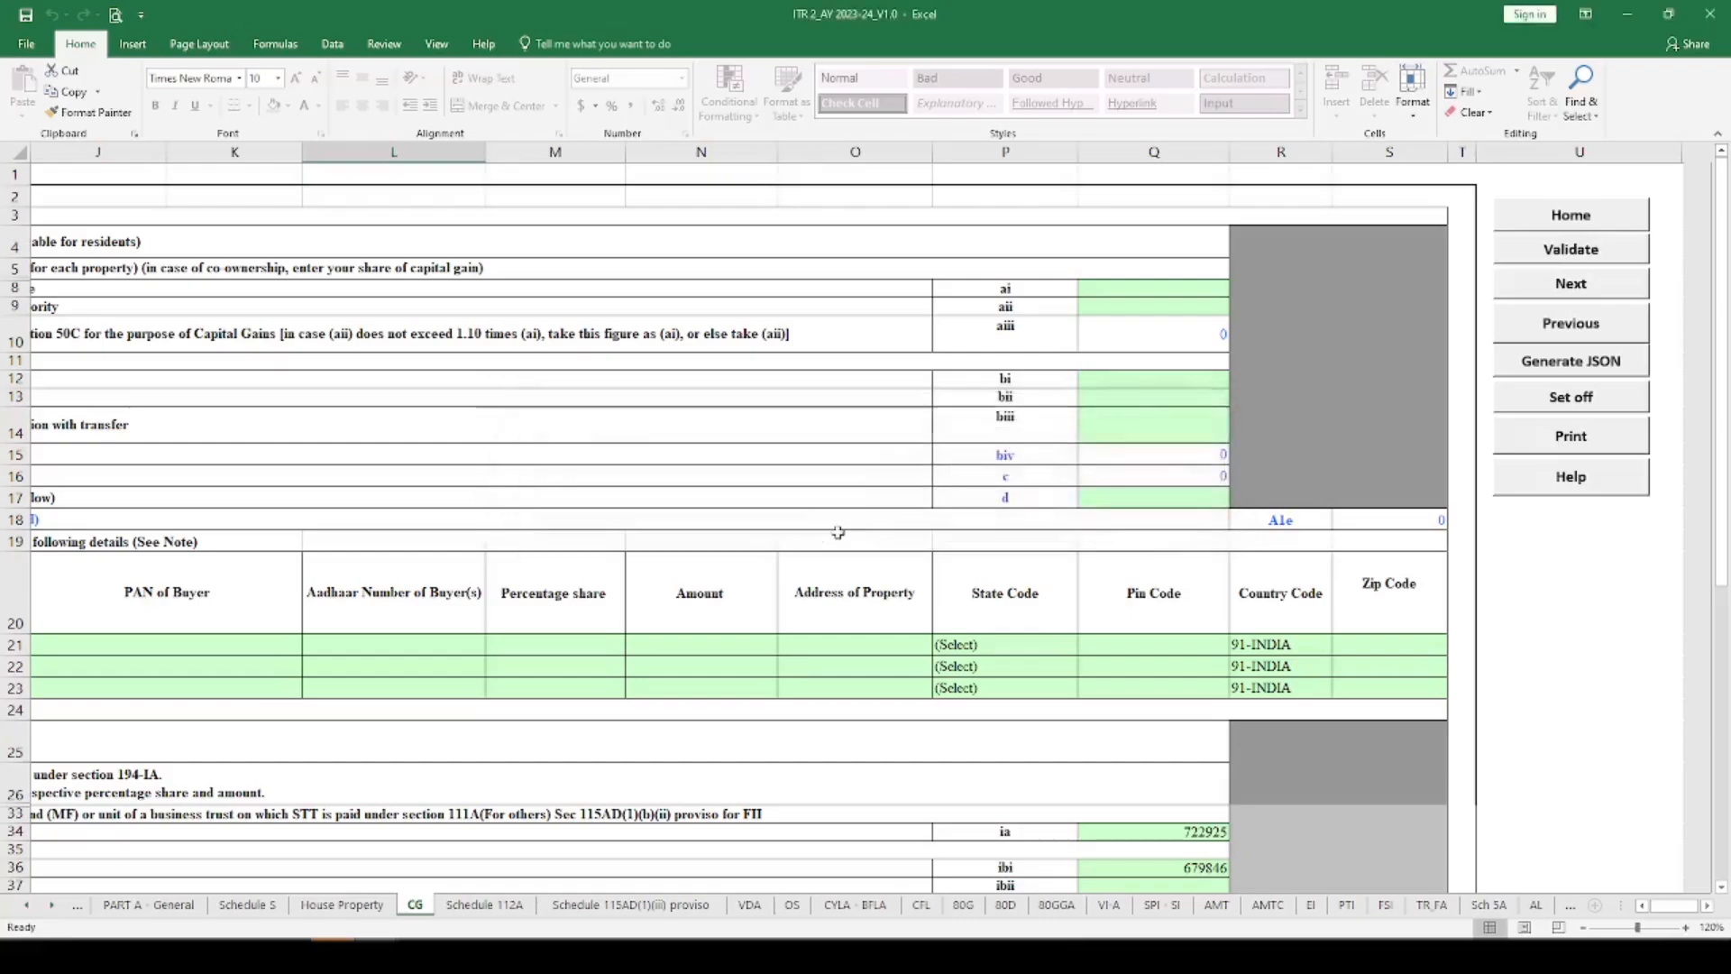
# Step: Validate the PART A - General sheet and calculate the tax for the return
pyautogui.click(180, 904)
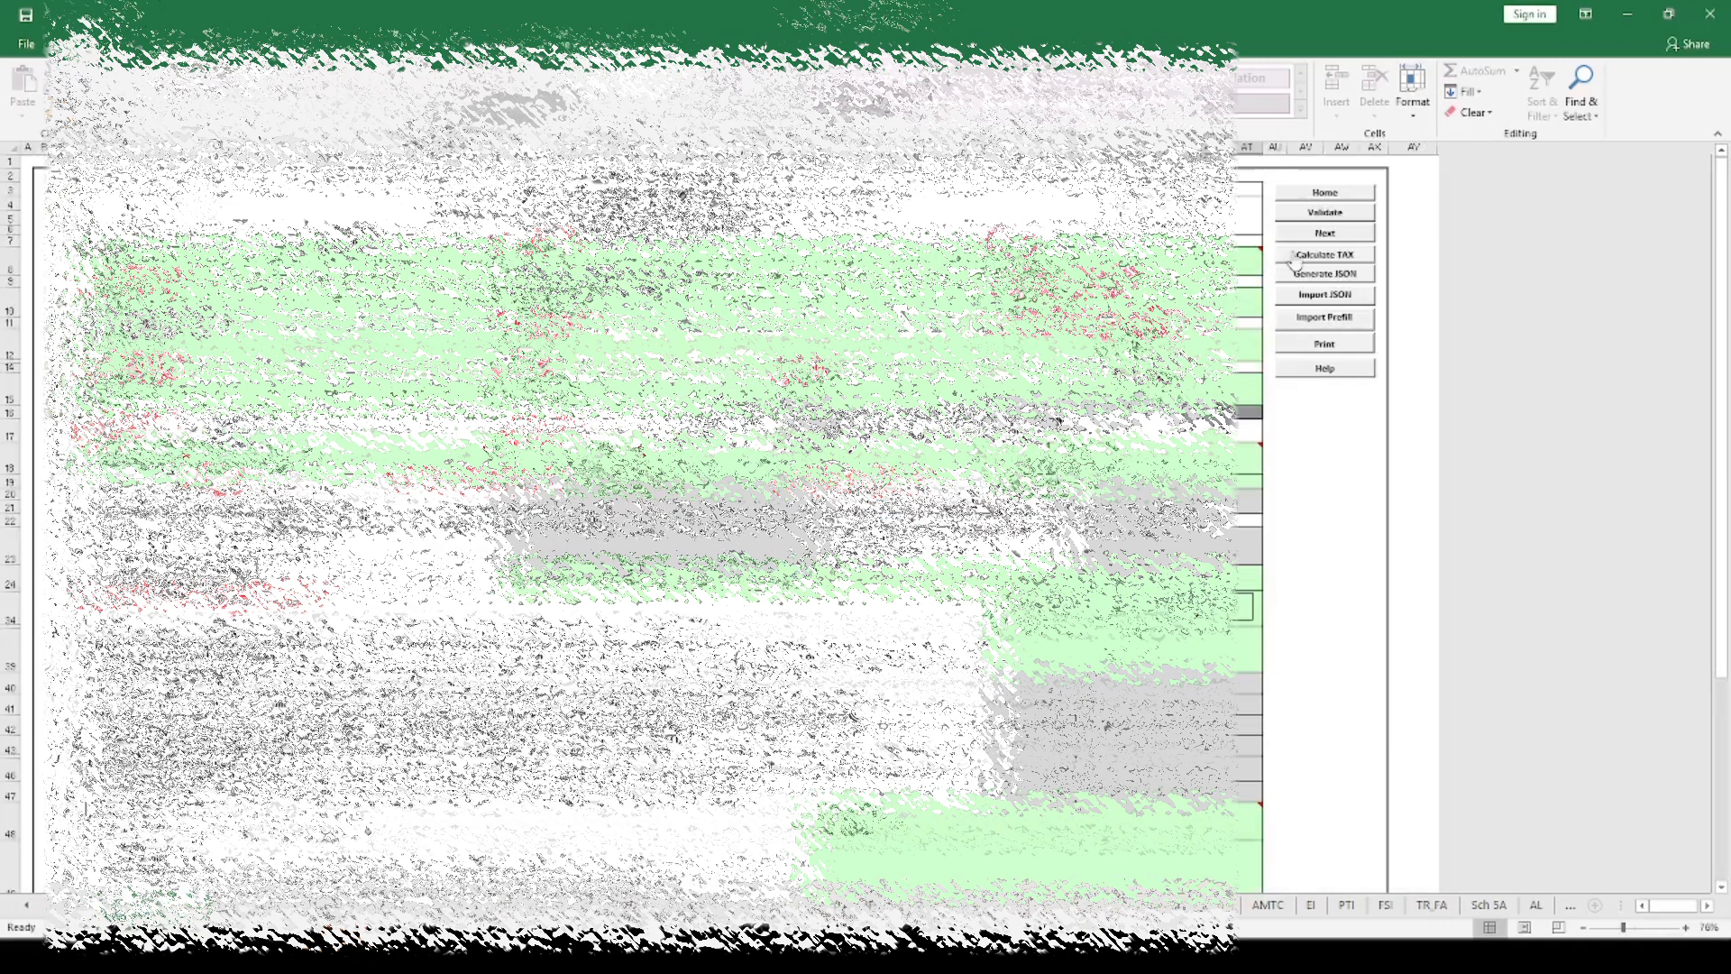
pyautogui.click(1338, 216)
pyautogui.click(1301, 252)
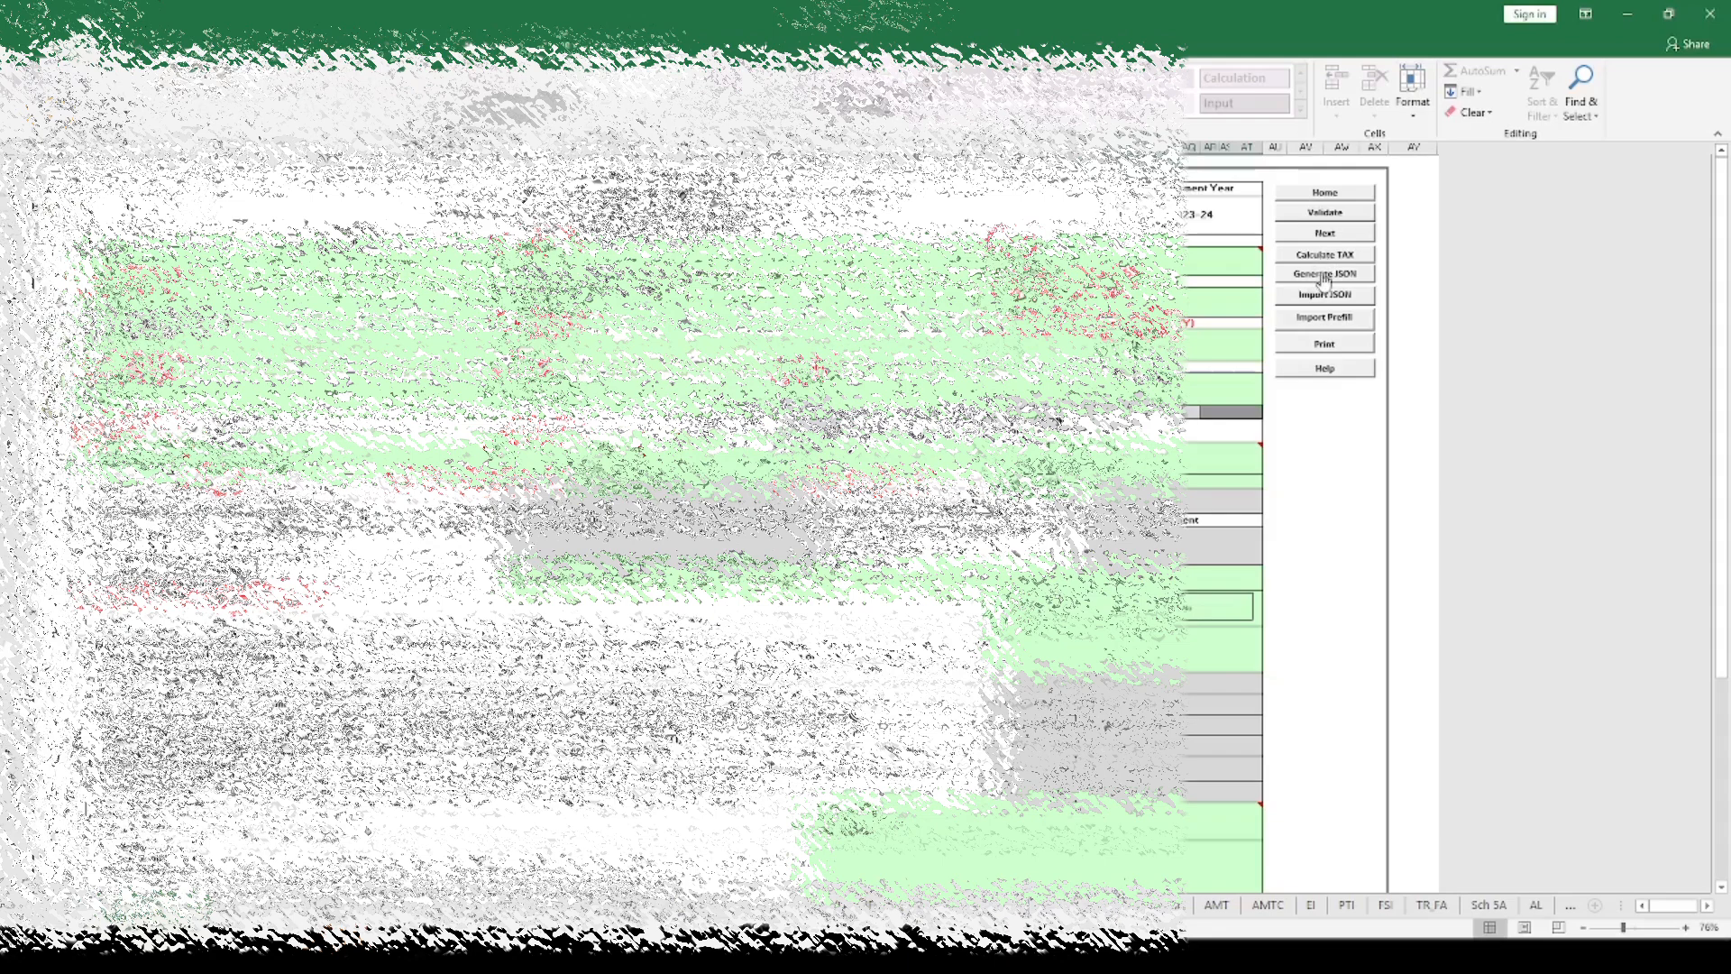
# Step: Generate the return's JSON, acknowledge the alerts, and save the JSON file from the SUMMARY sheet
pyautogui.click(1323, 273)
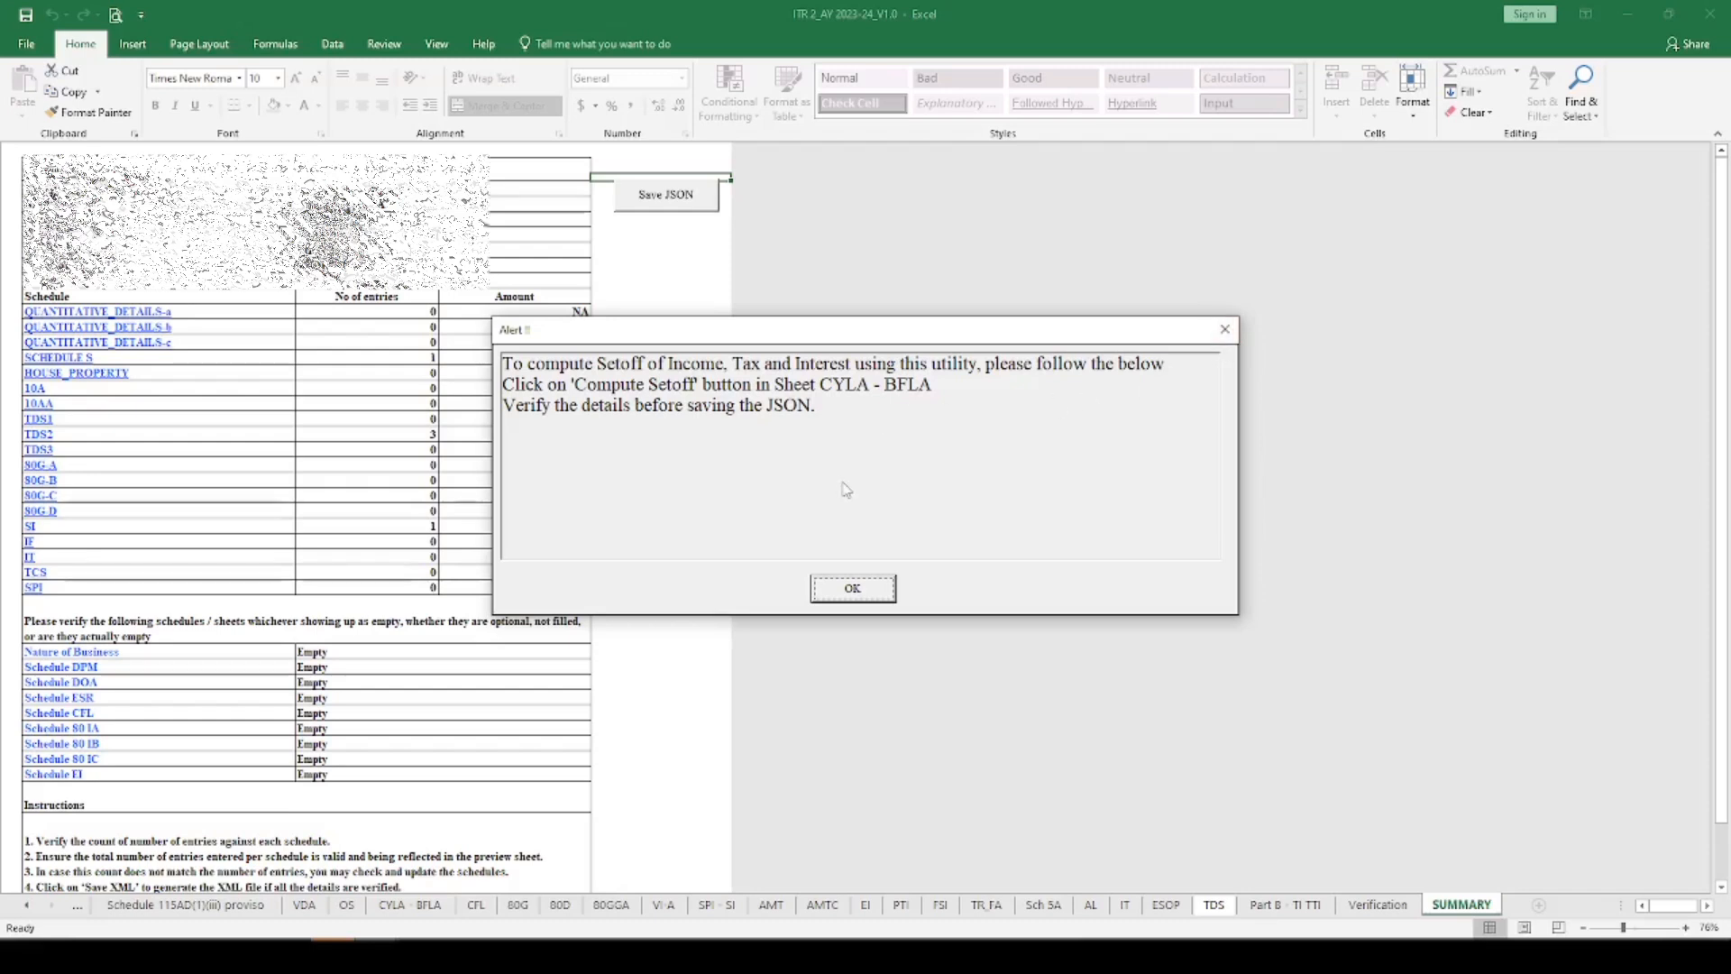
pyautogui.click(853, 589)
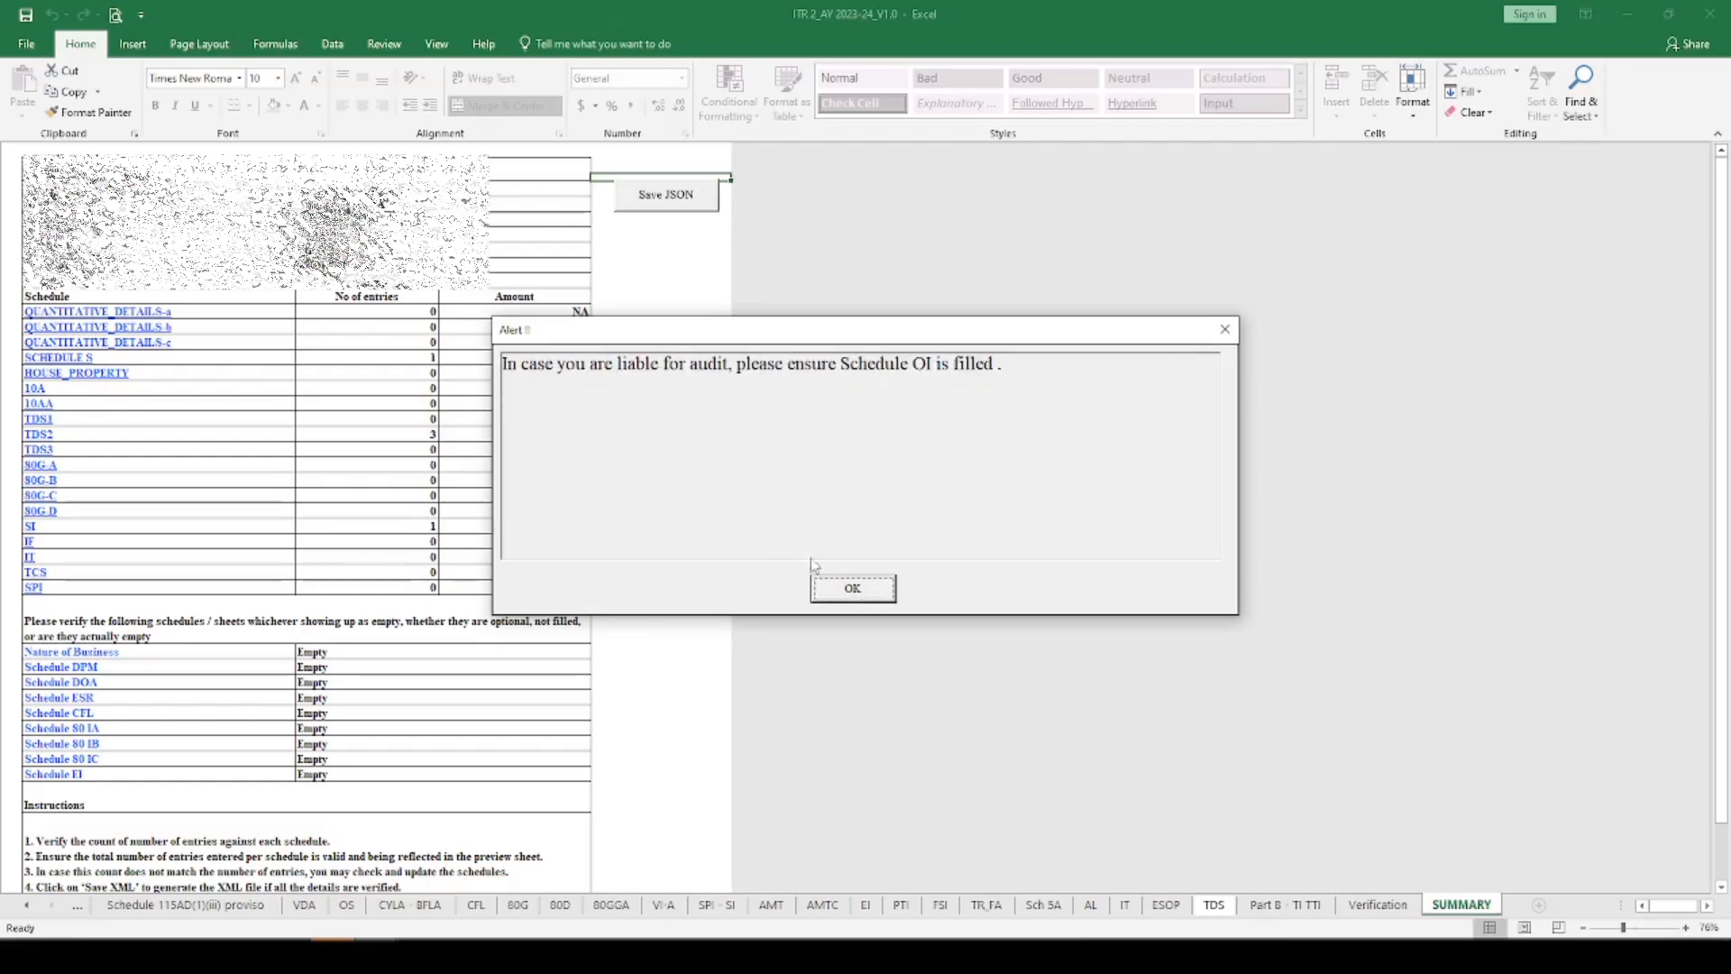
pyautogui.click(850, 590)
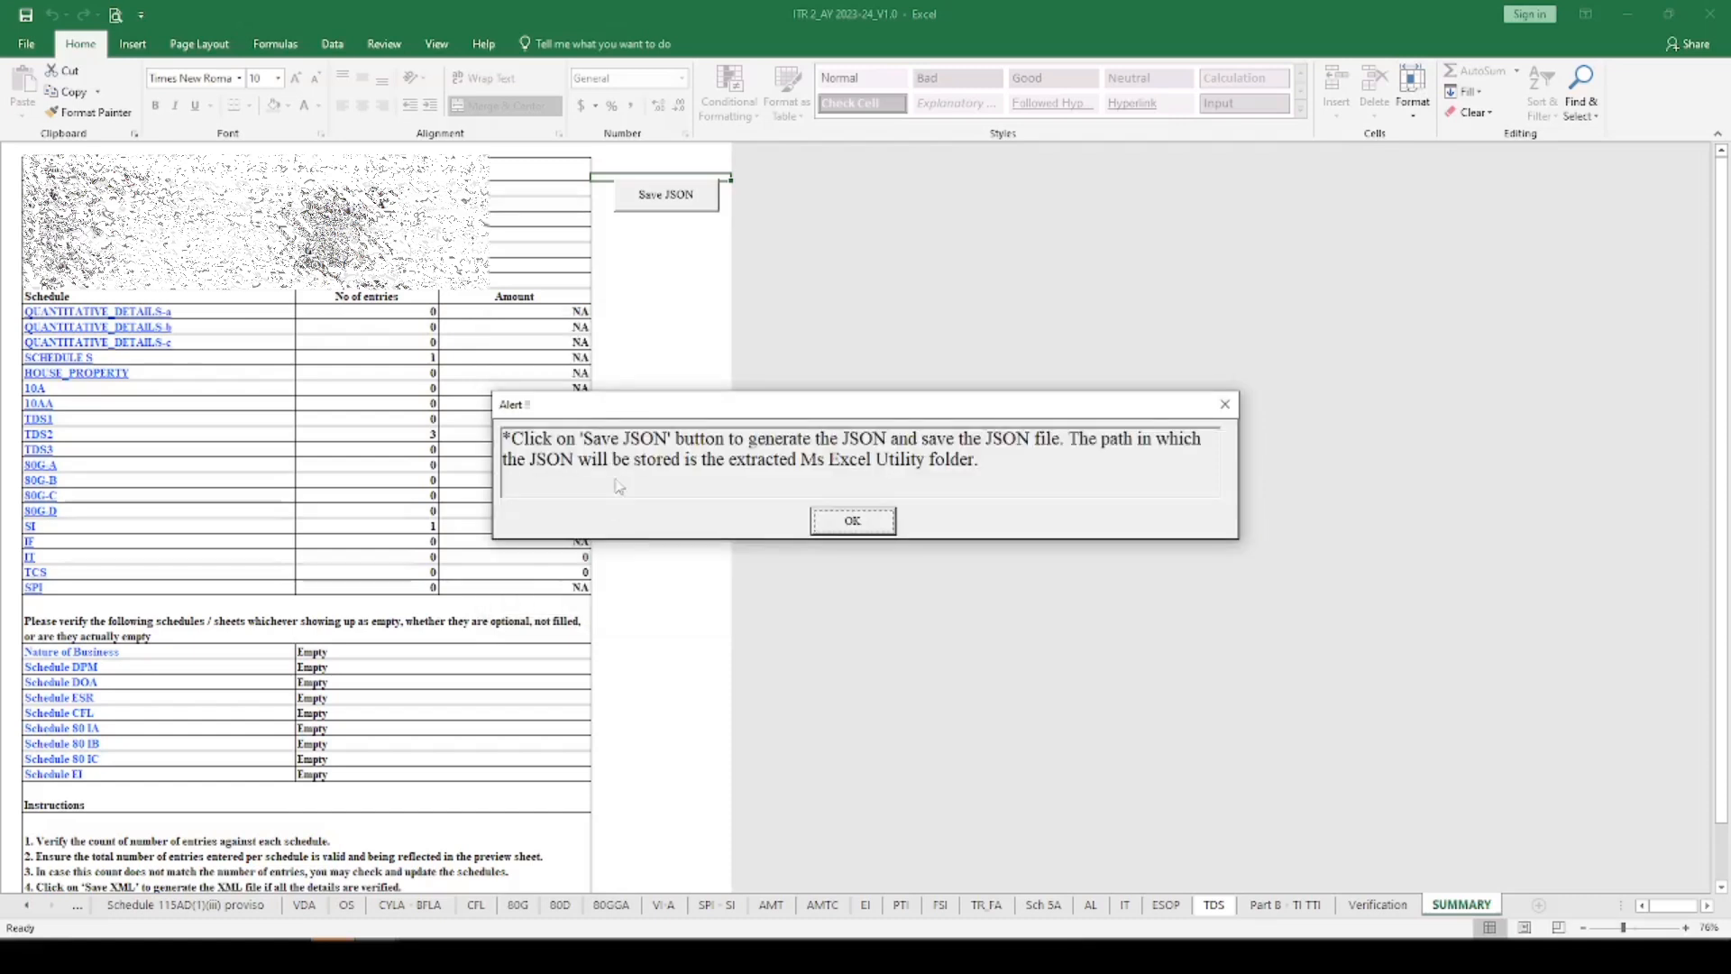
pyautogui.click(856, 521)
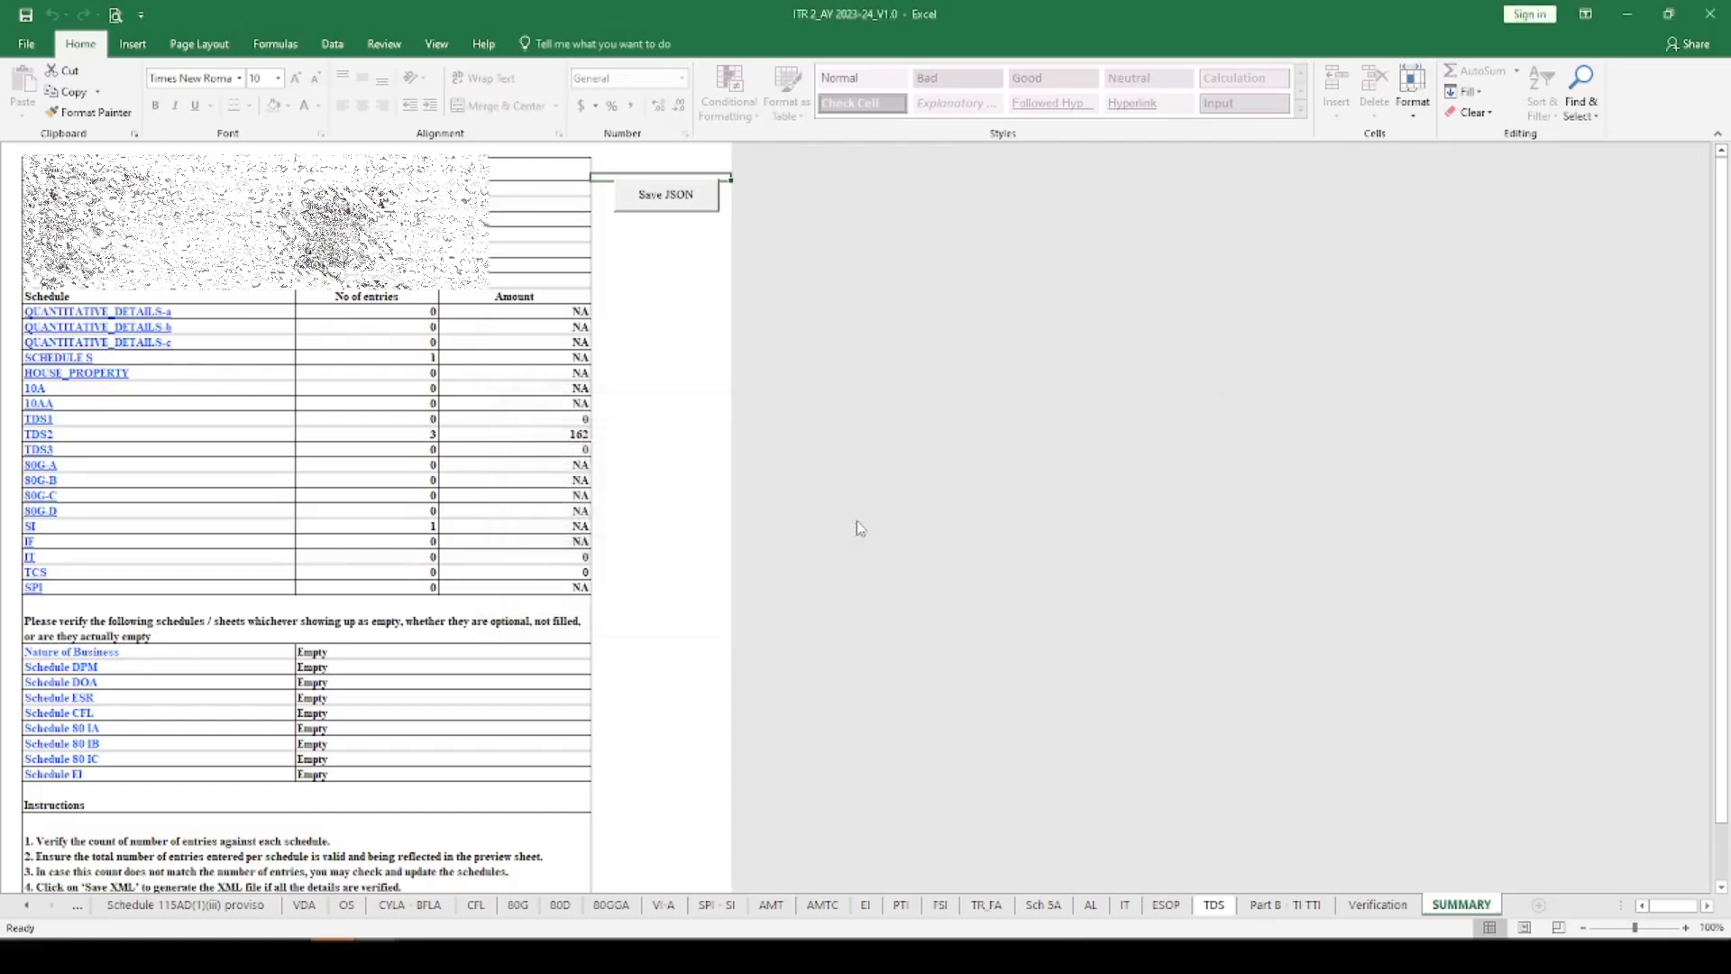
pyautogui.click(668, 194)
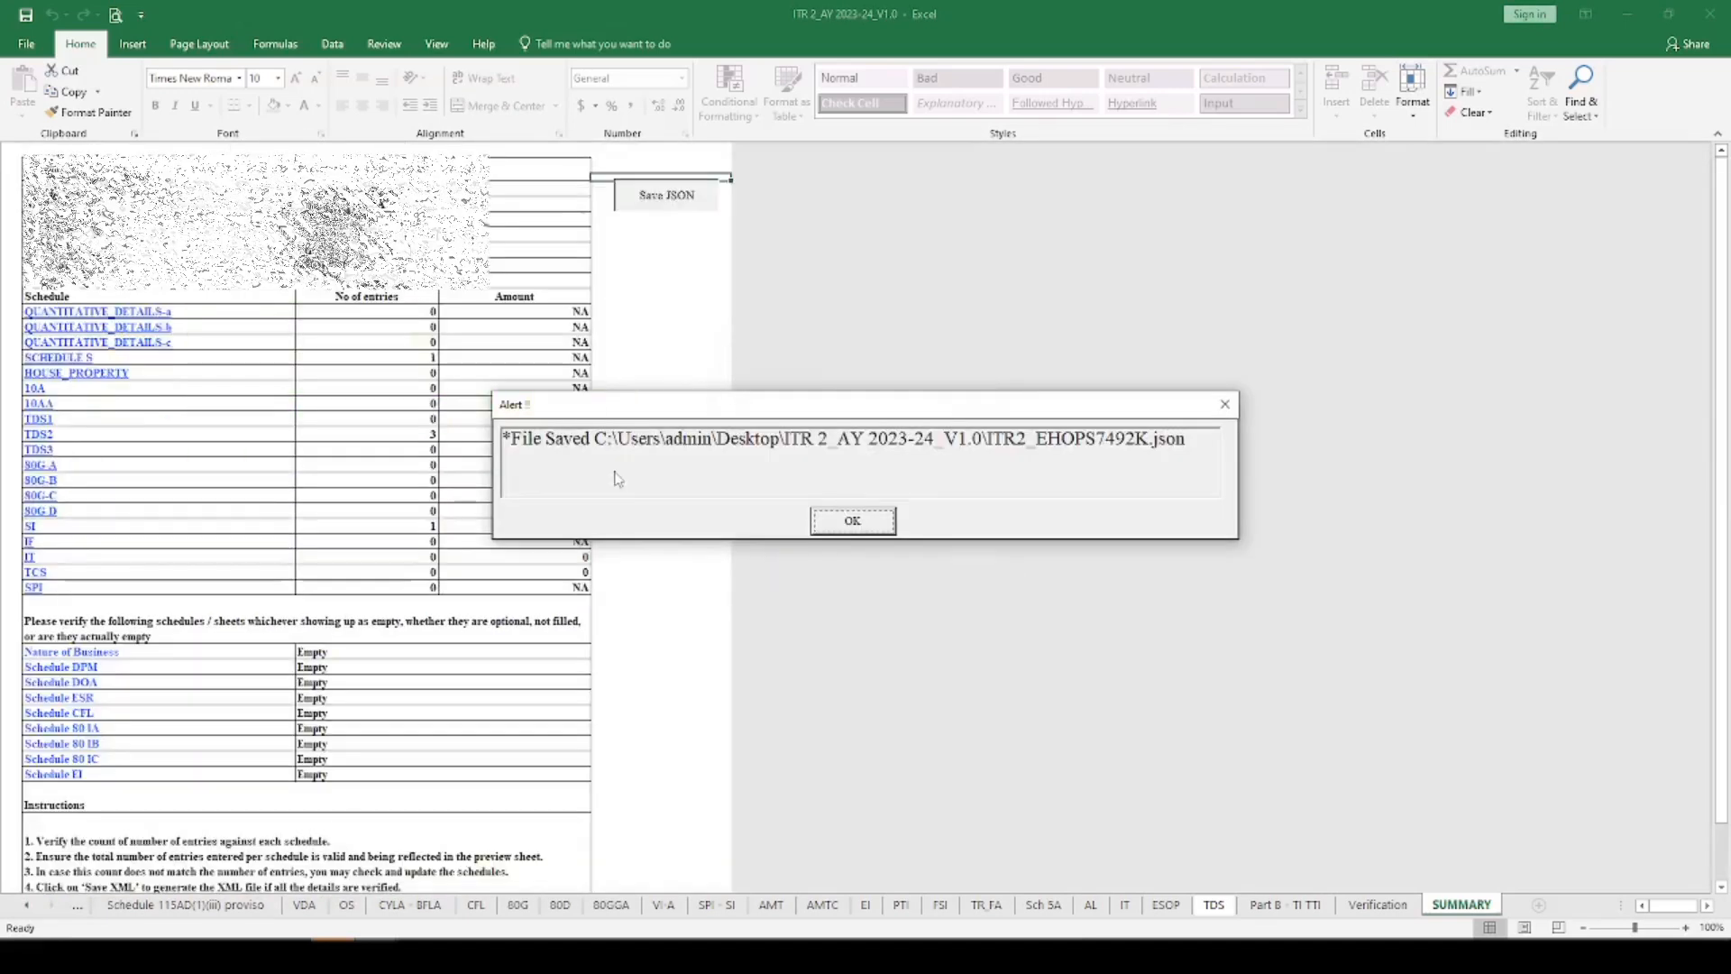
pyautogui.click(861, 523)
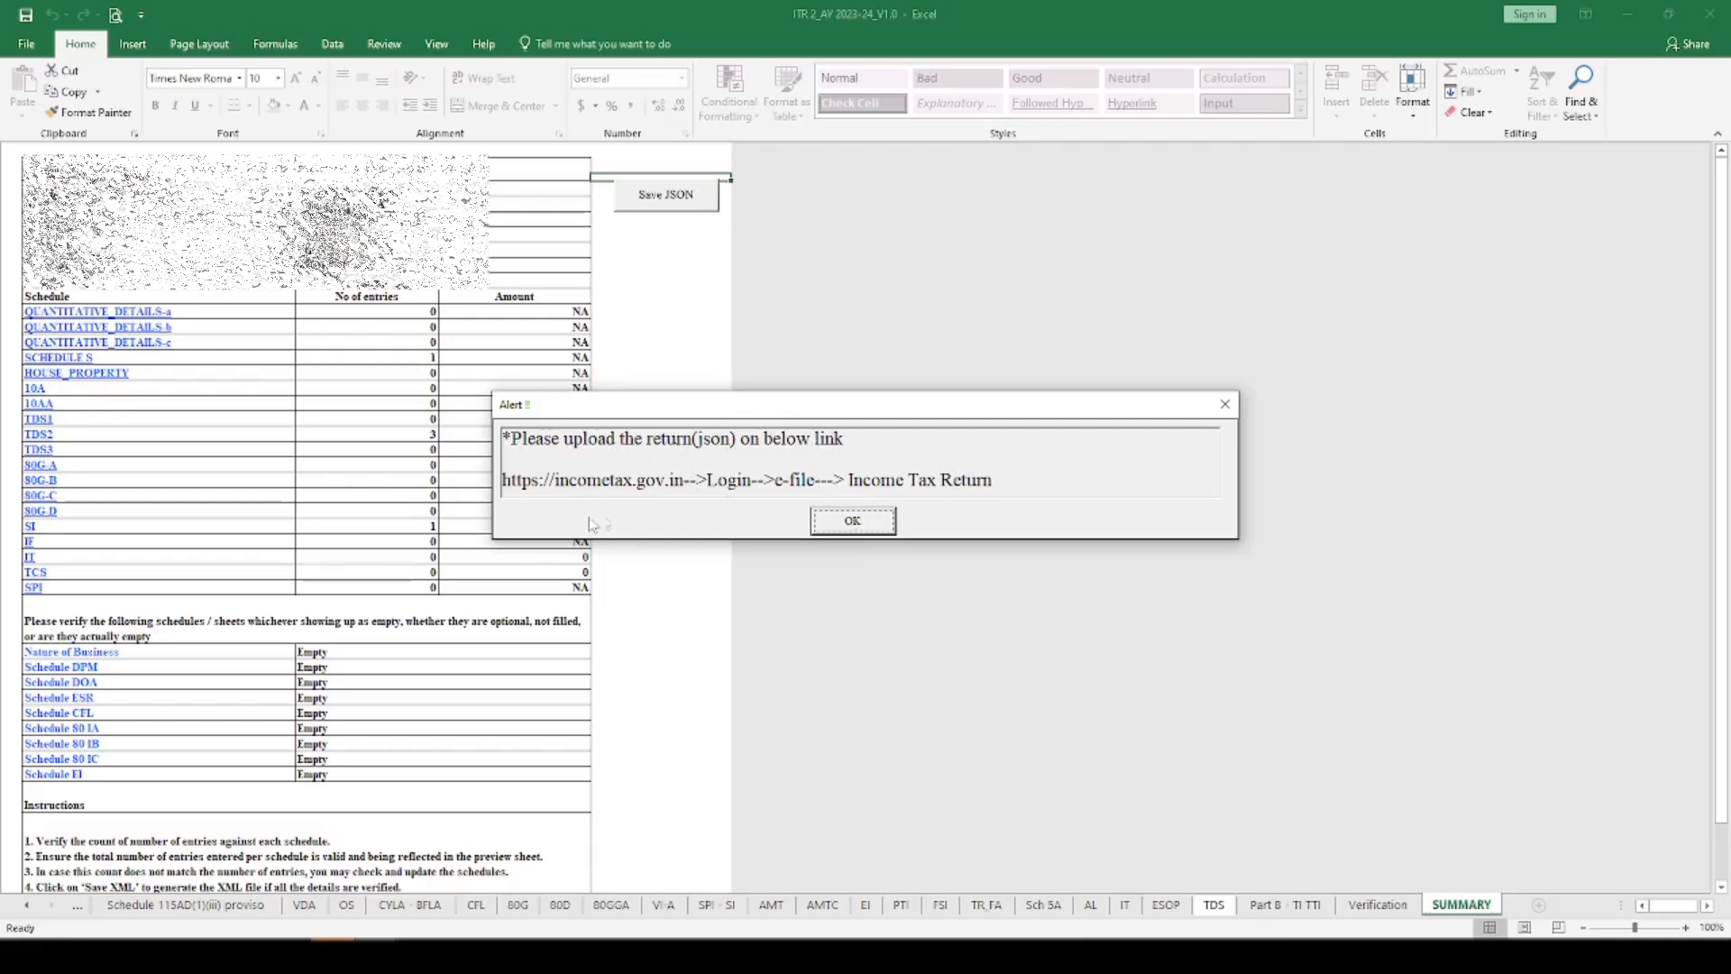
pyautogui.click(852, 522)
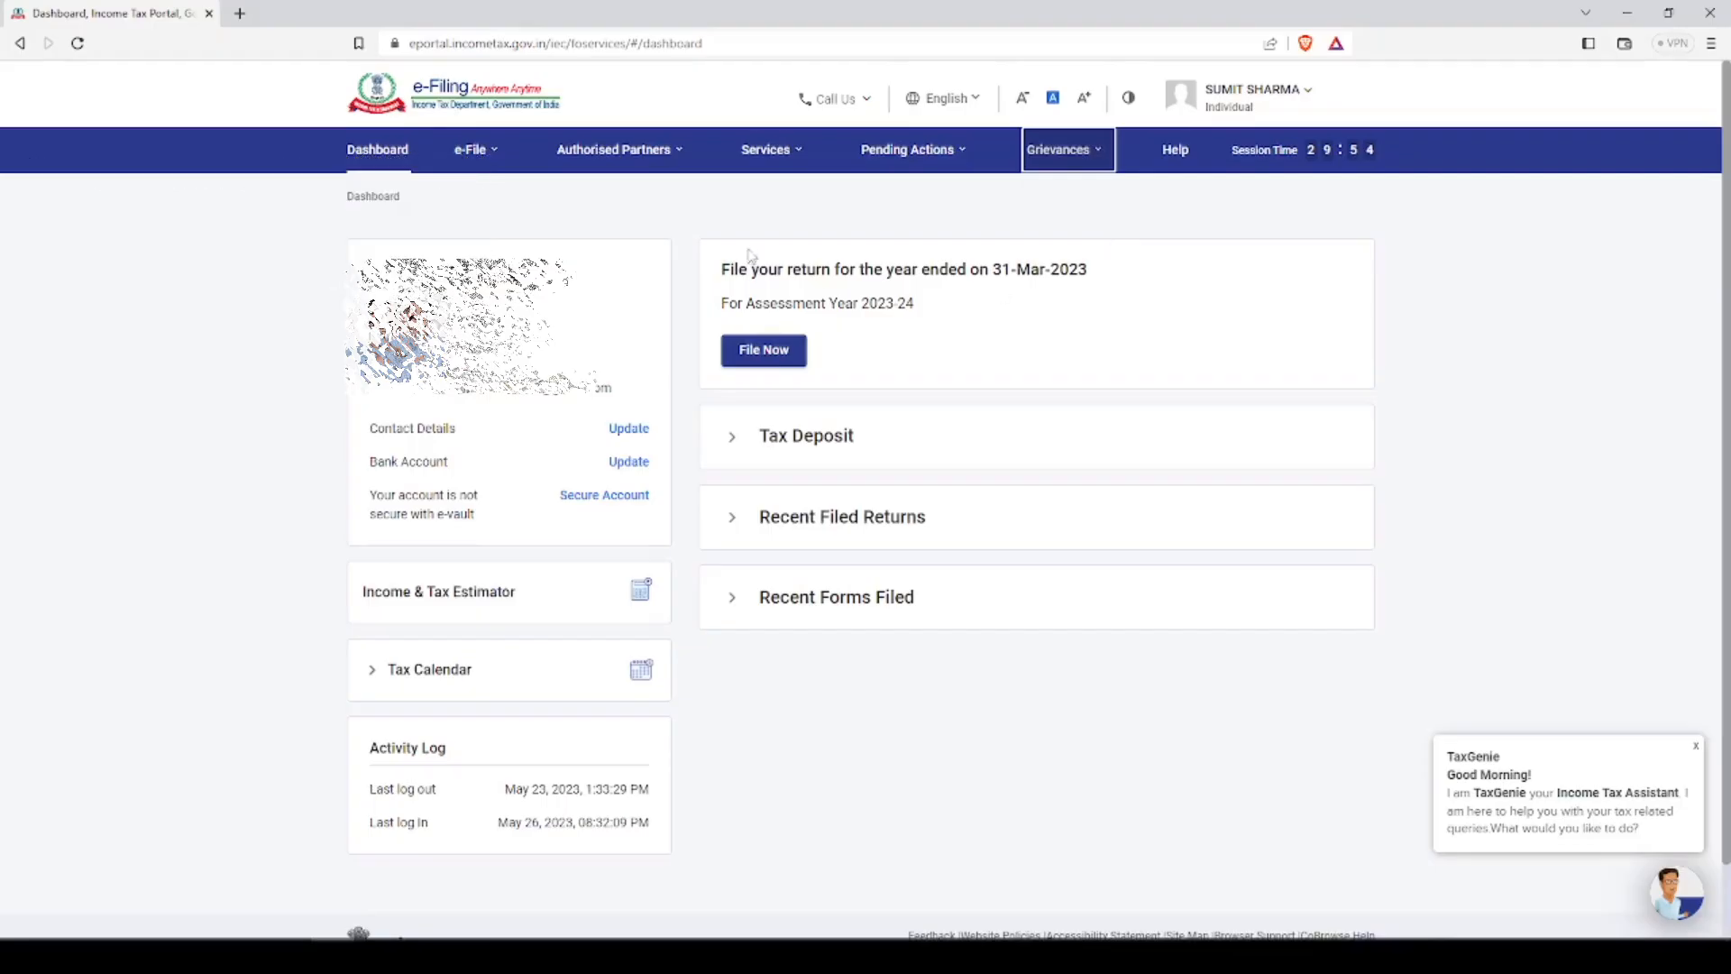
# Step: Switch to the Income Tax e-Filing portal in the browser and open the File Income Tax Return form
pyautogui.moveTo(720, 269); pyautogui.dragTo(1124, 282)
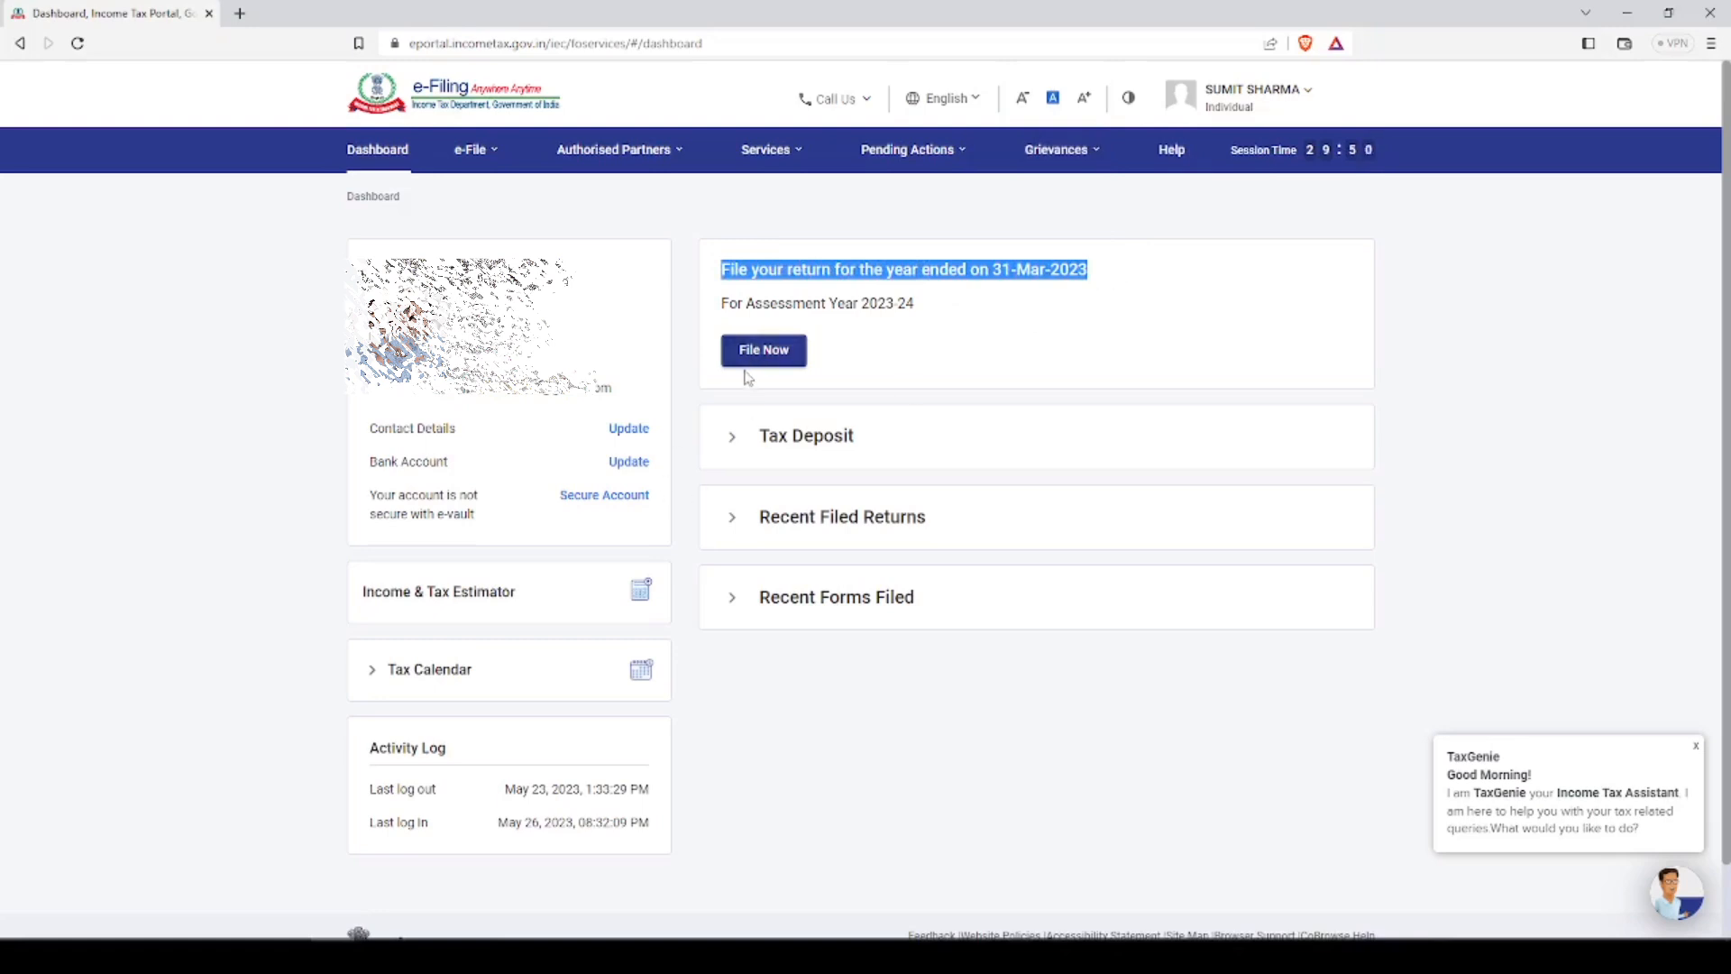
pyautogui.click(493, 153)
pyautogui.moveTo(559, 196)
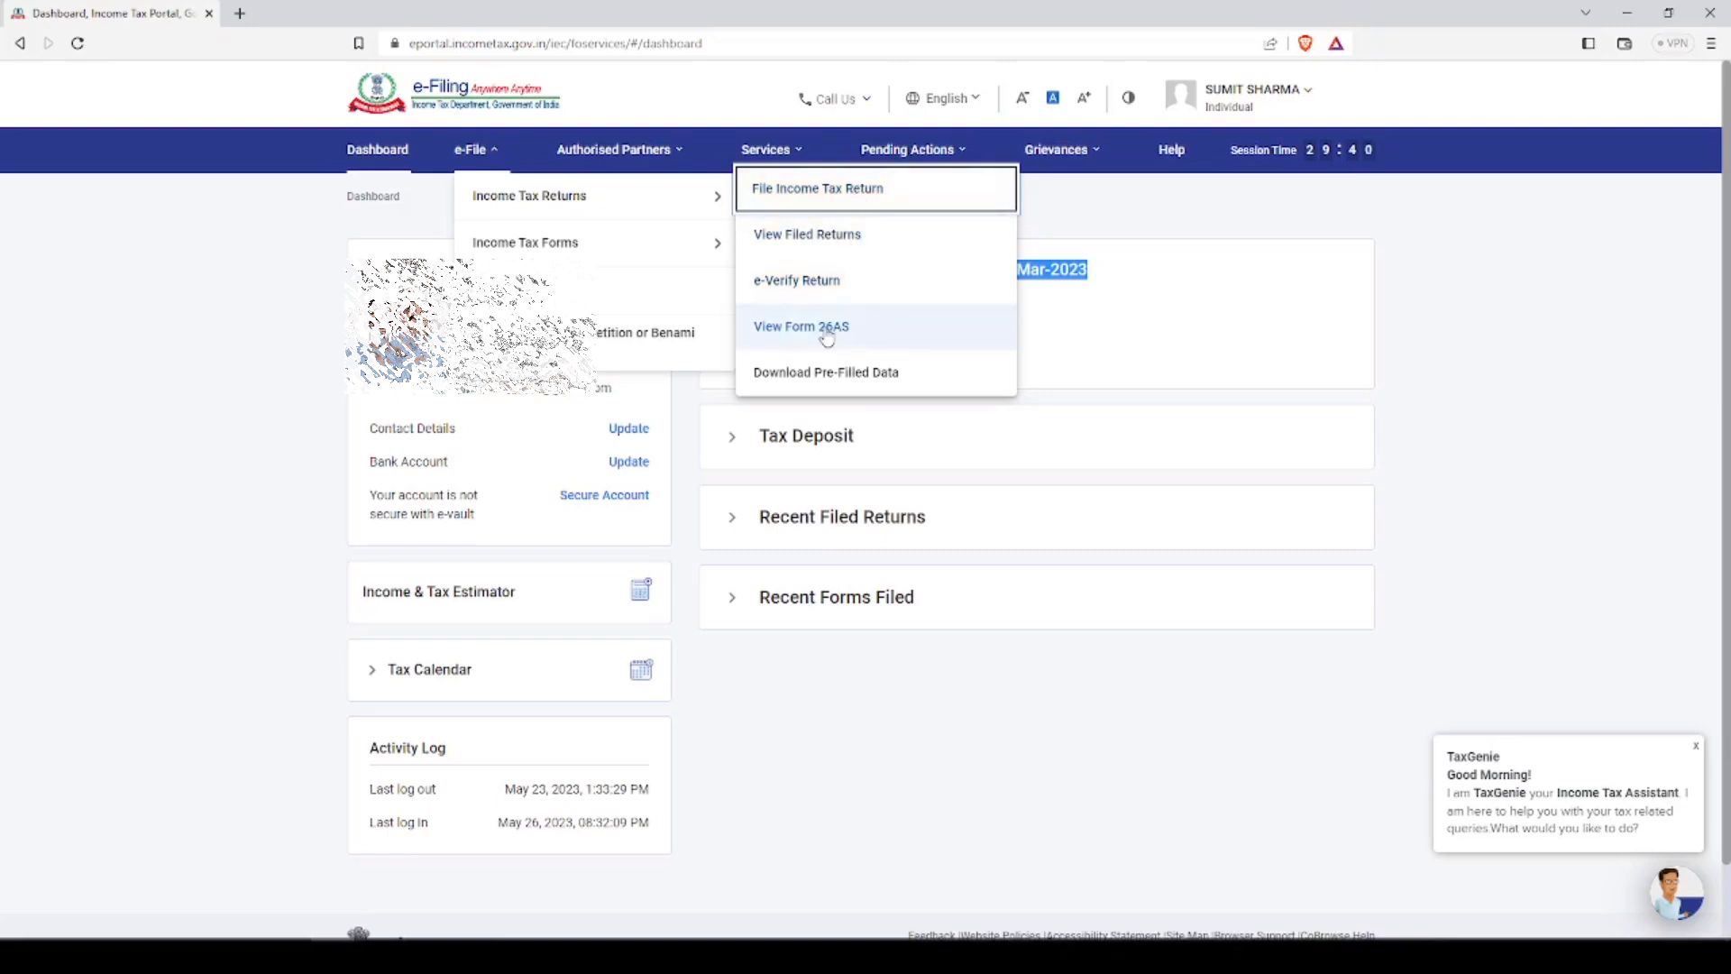
pyautogui.click(836, 188)
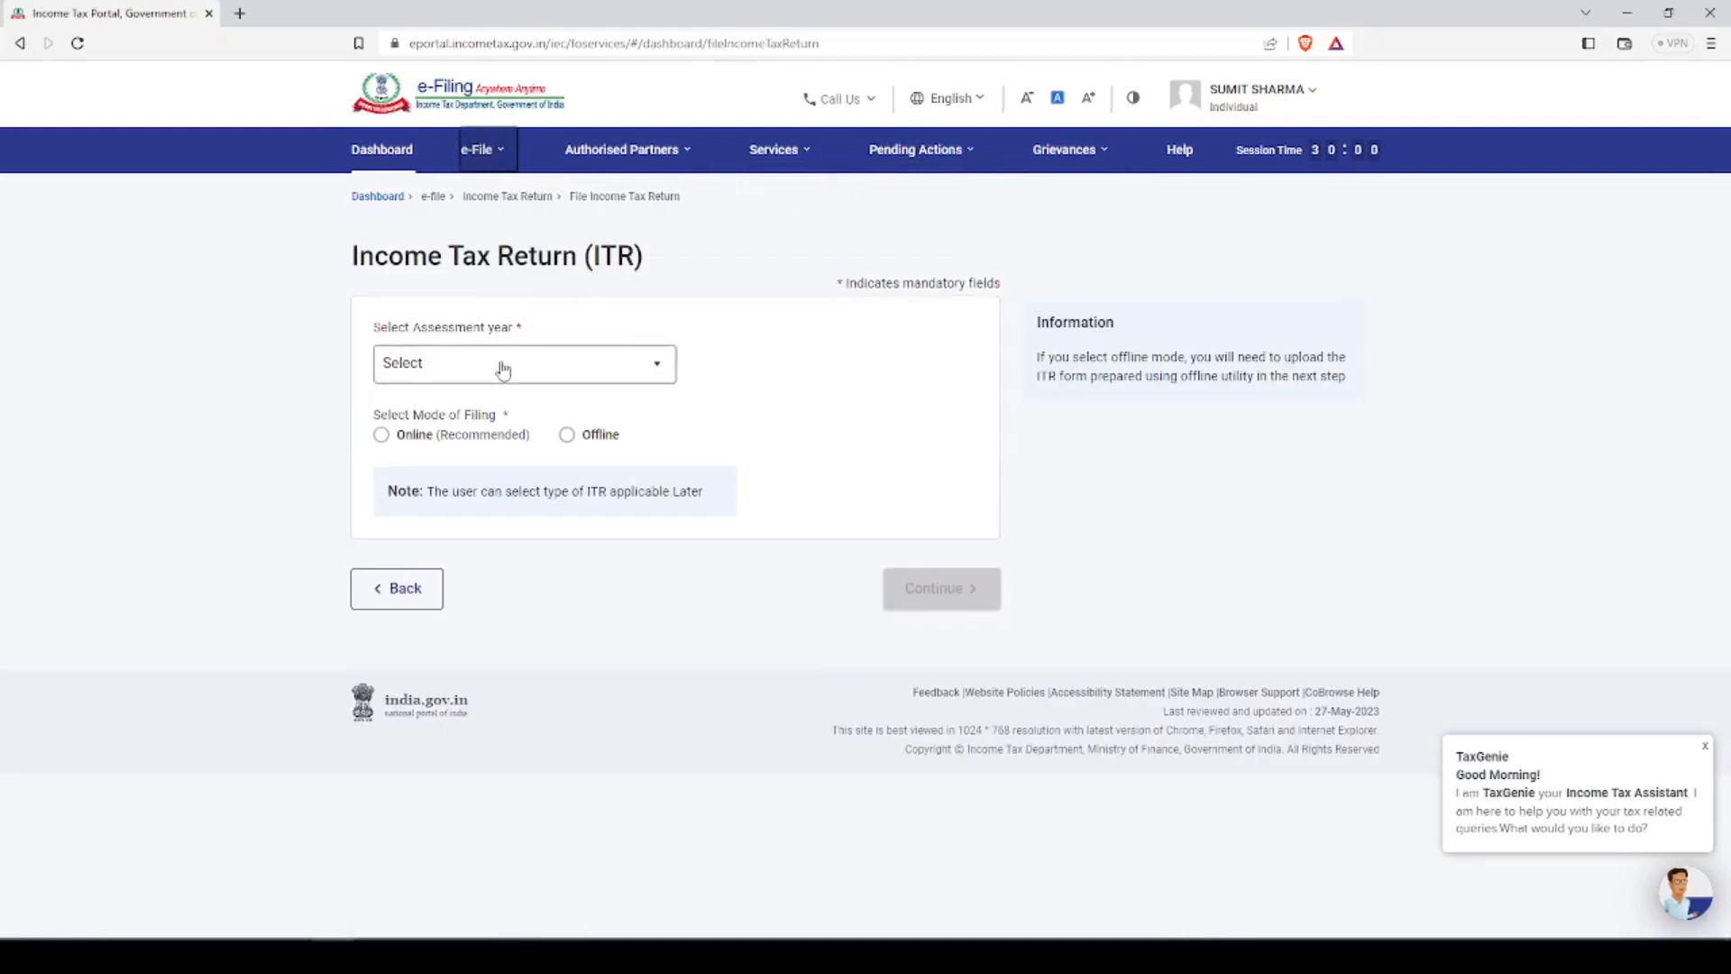
# Step: Set the assessment year to 2023-24 (Current A.Y.) and the mode of filing to Offline
pyautogui.click(503, 366)
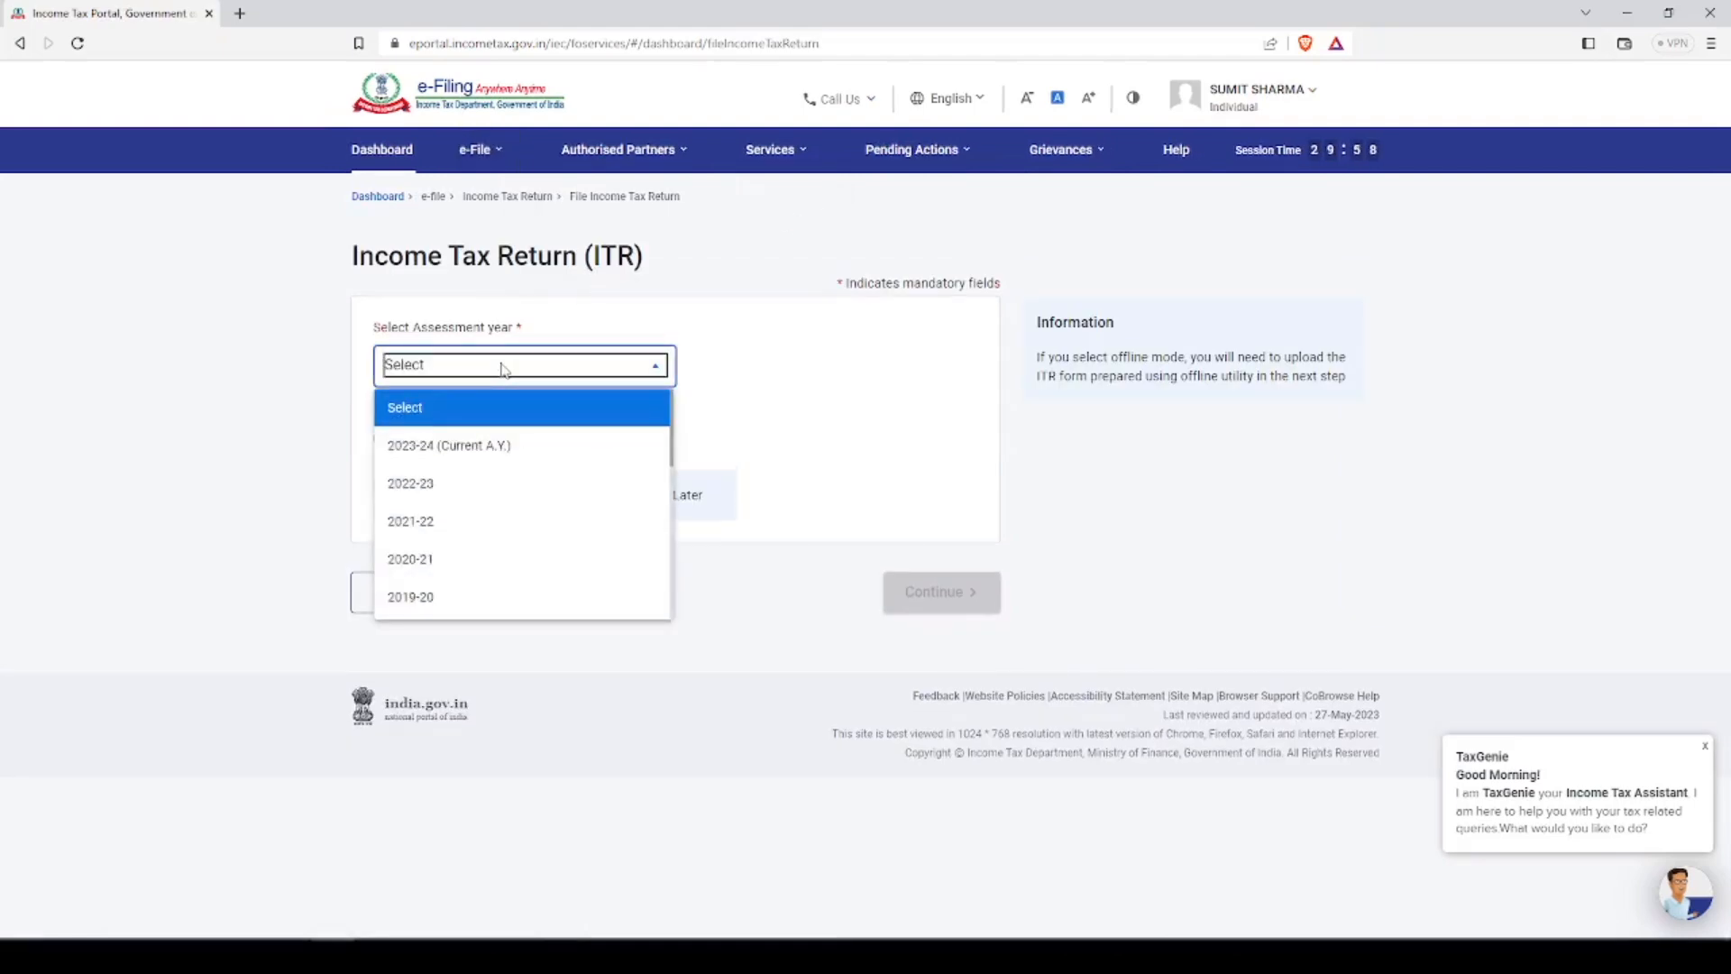
pyautogui.click(488, 447)
pyautogui.click(420, 439)
pyautogui.click(568, 436)
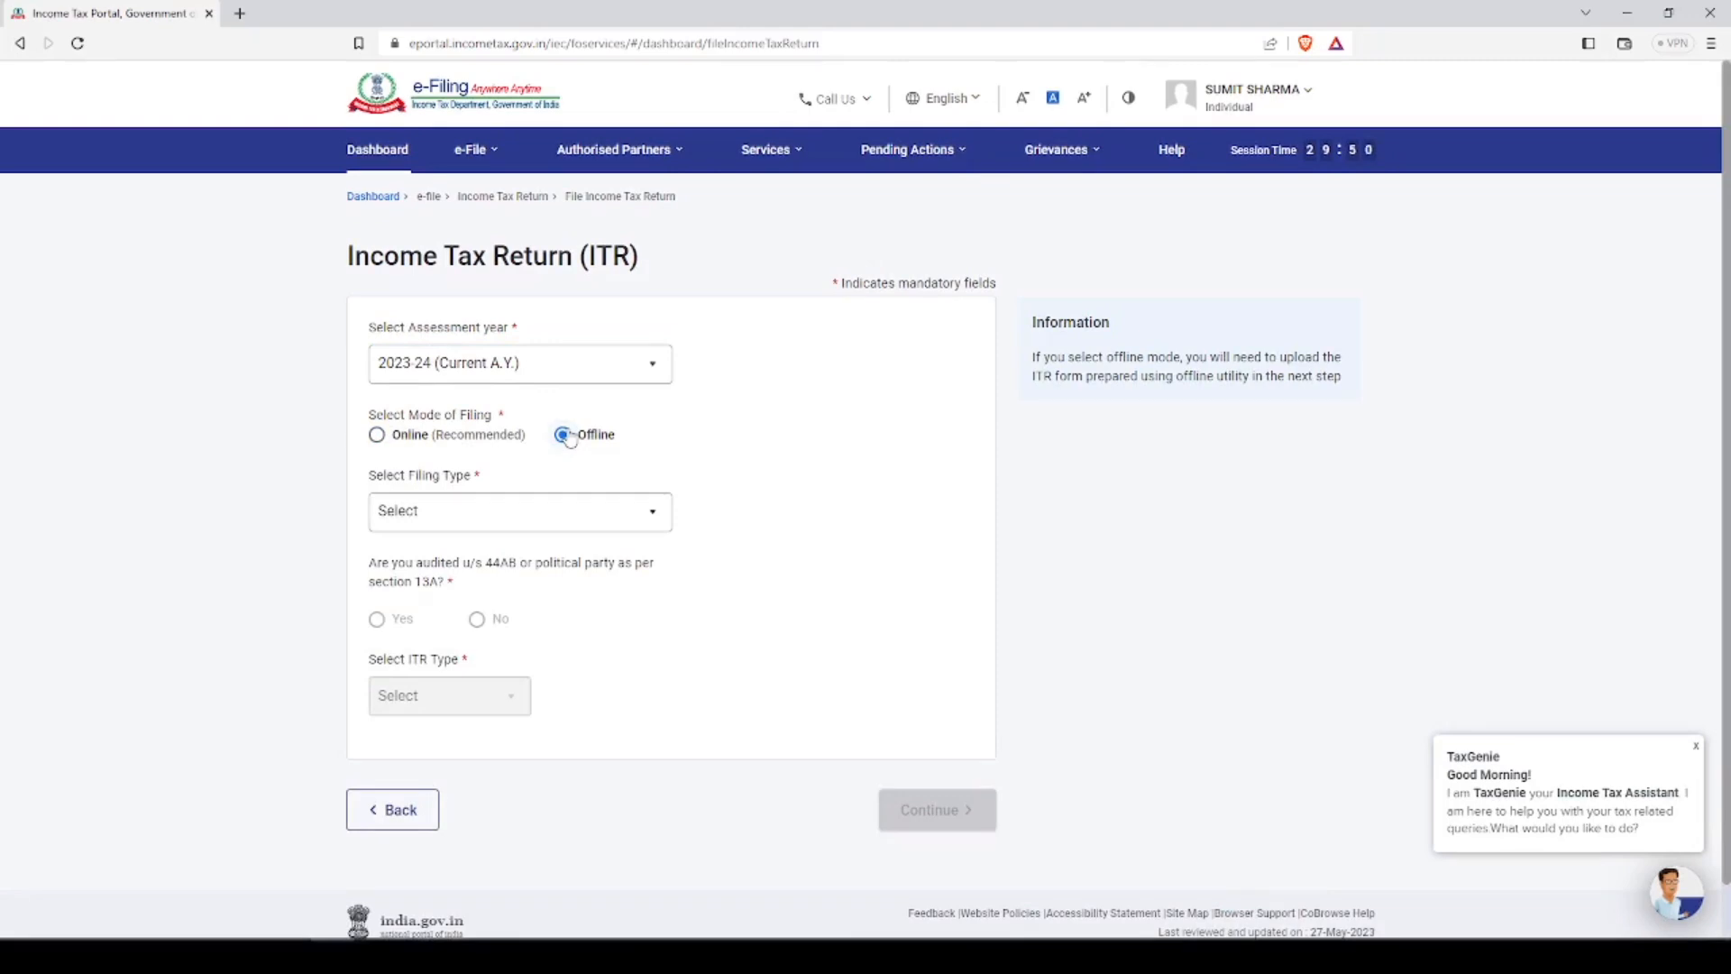
# Step: Choose filing type 139(1) - Original Return, audit status No and form ITR-2, and continue to the upload page
pyautogui.click(560, 508)
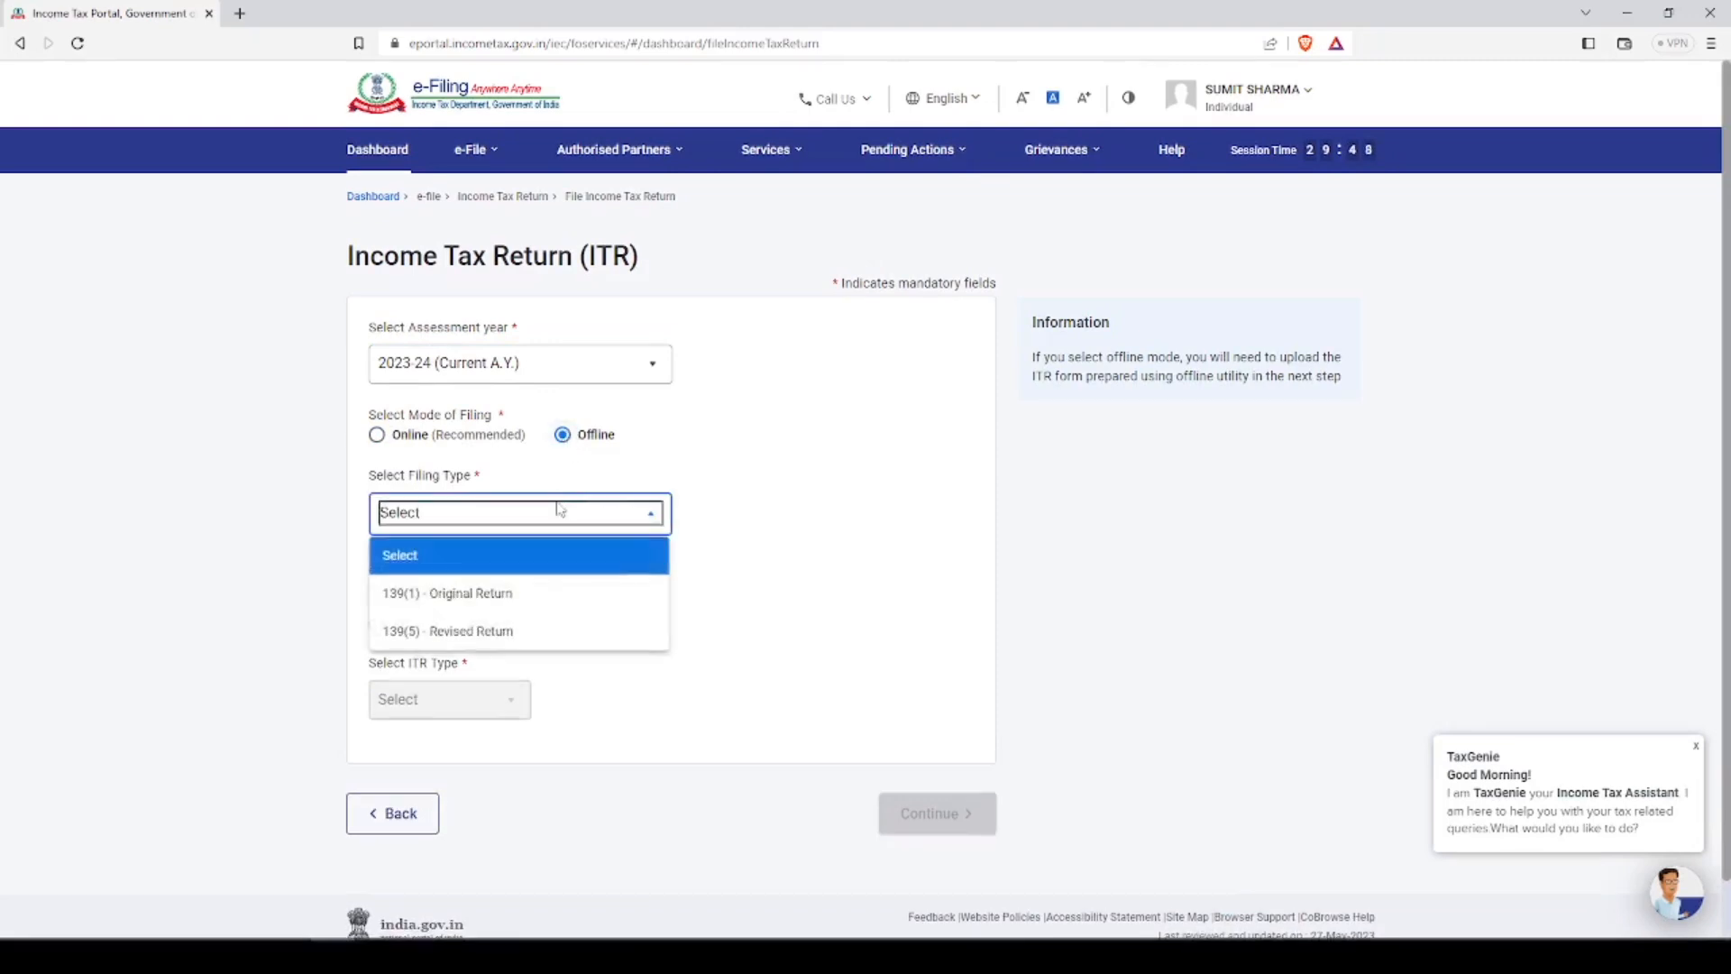
pyautogui.click(515, 593)
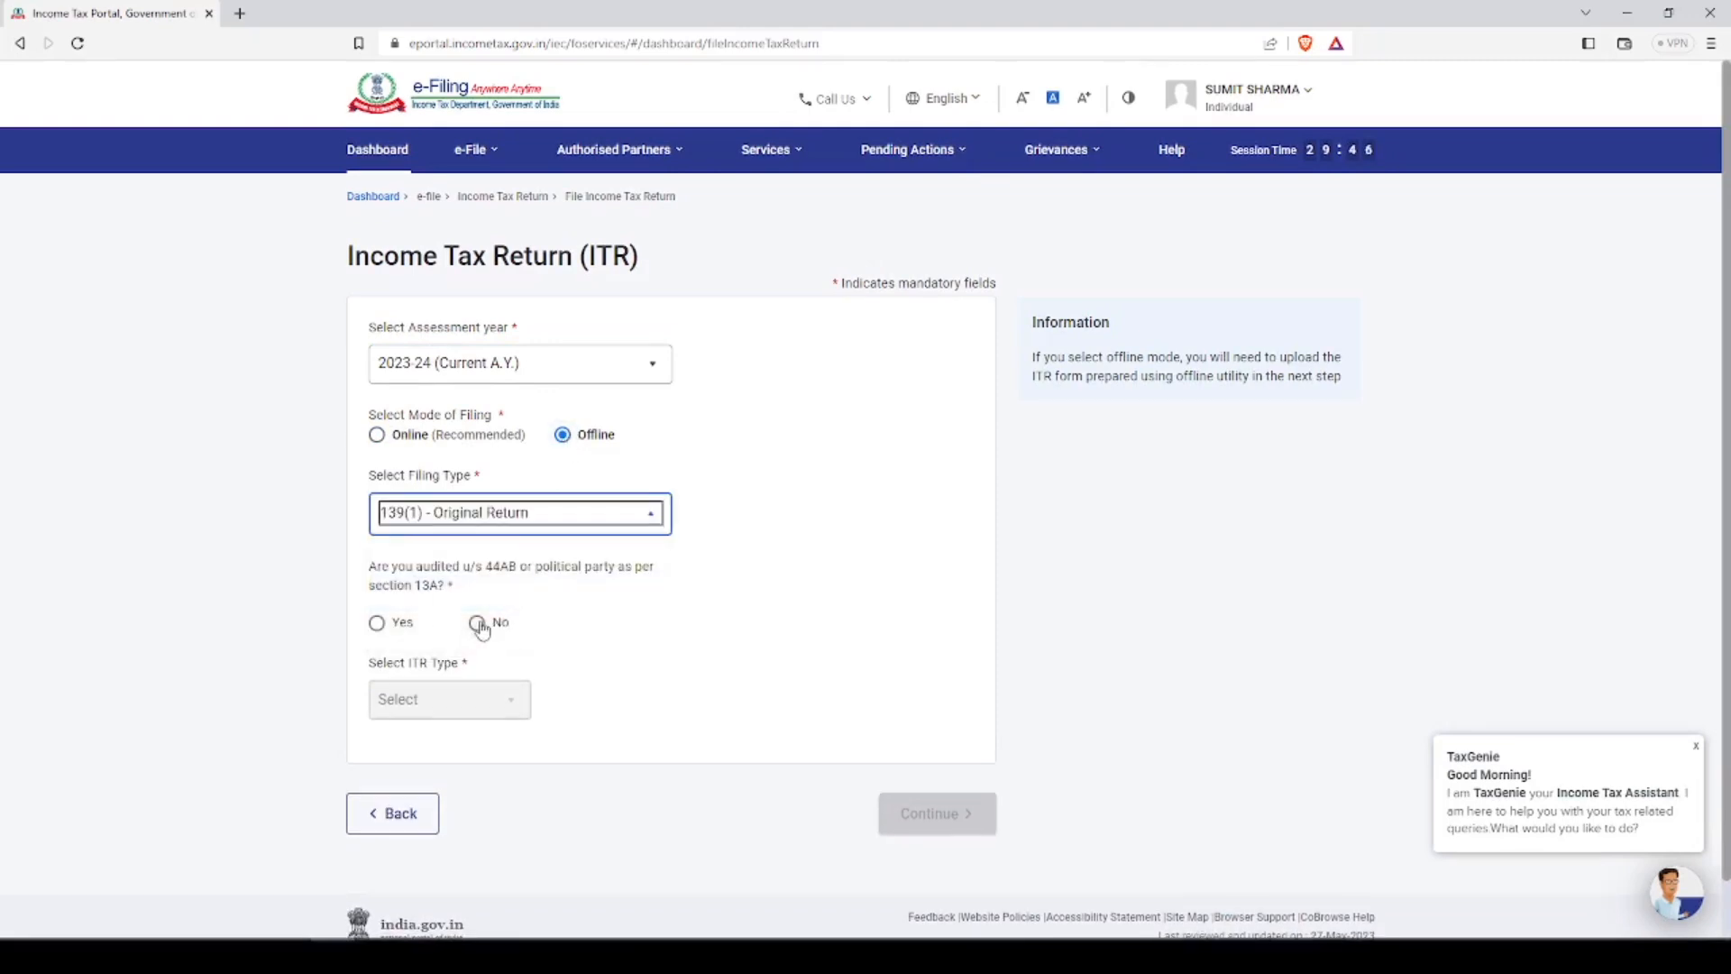
pyautogui.click(478, 623)
pyautogui.click(469, 712)
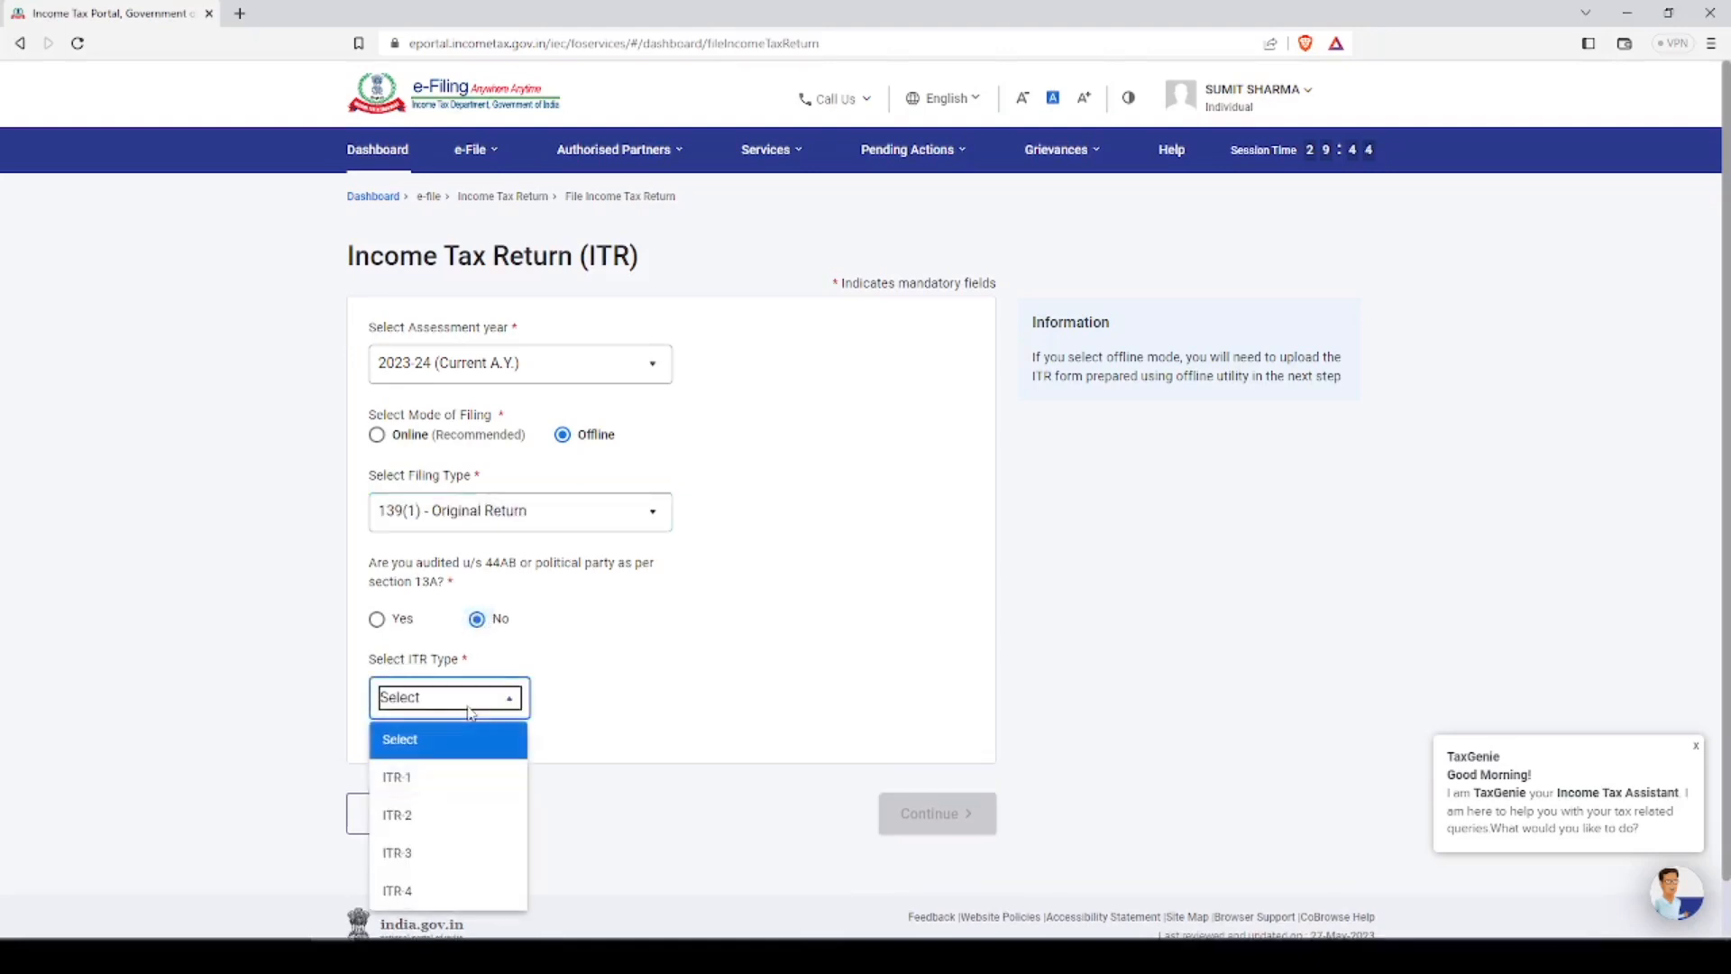
pyautogui.click(446, 820)
pyautogui.click(929, 814)
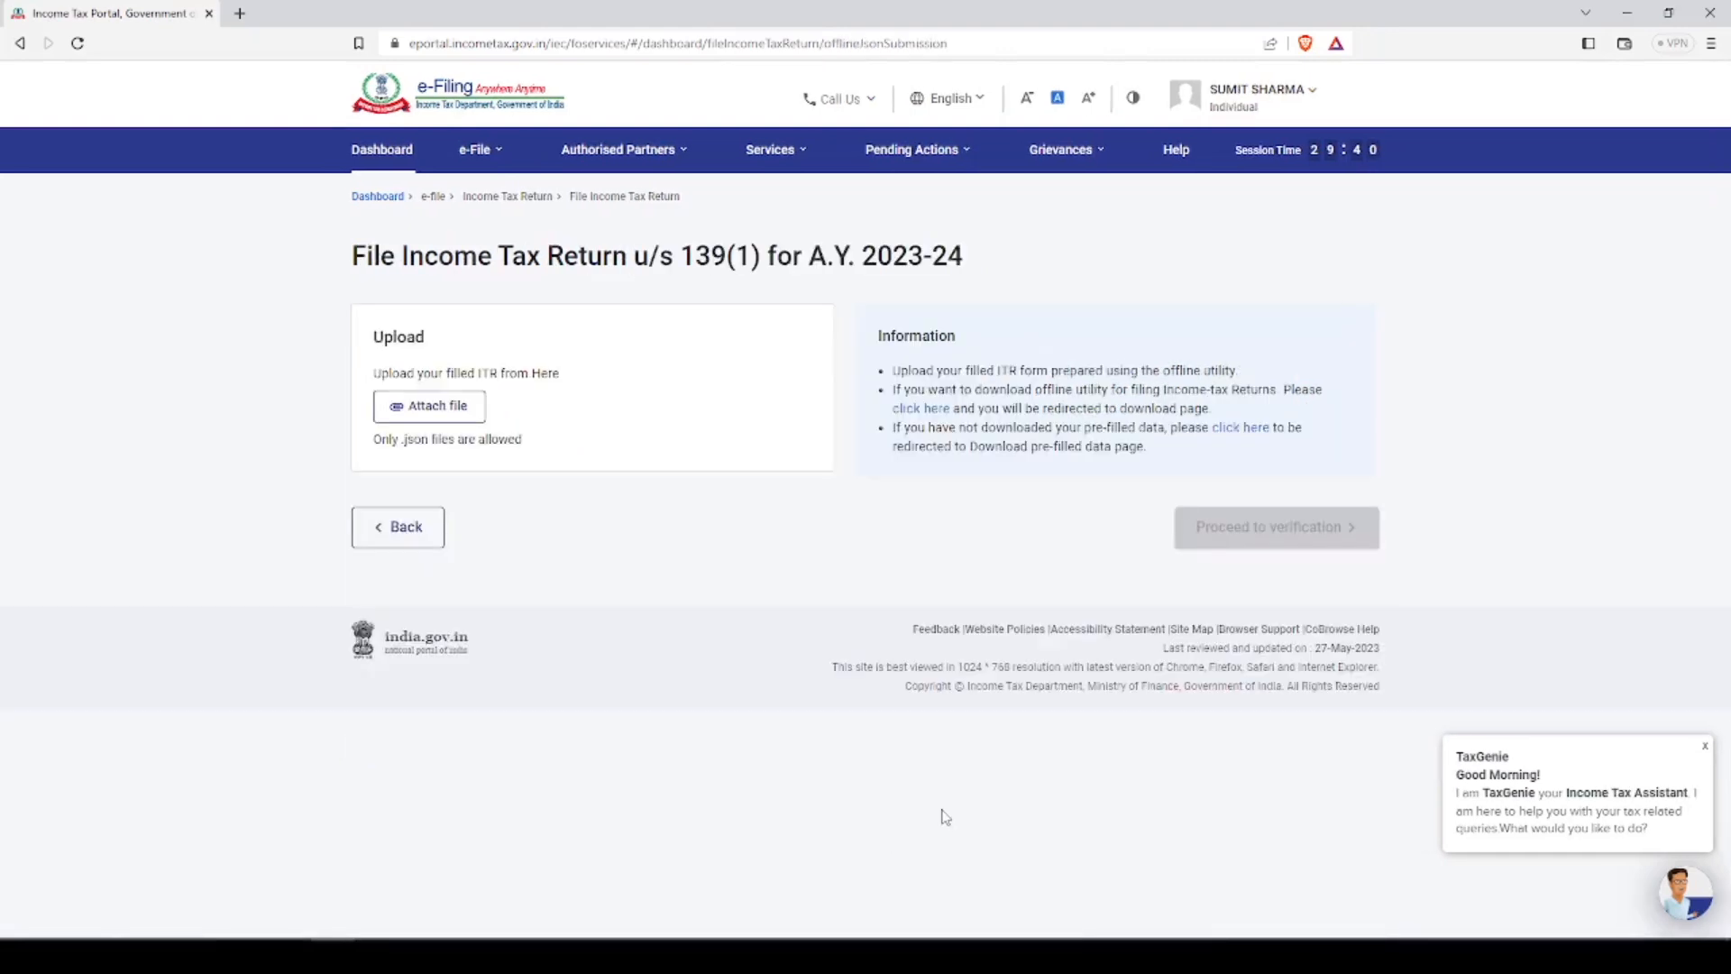
# Step: Attach the saved ITR-2 JSON file from the Desktop folder "ITR 2_AY 2023-24_V1.0" and proceed to verification
pyautogui.click(452, 404)
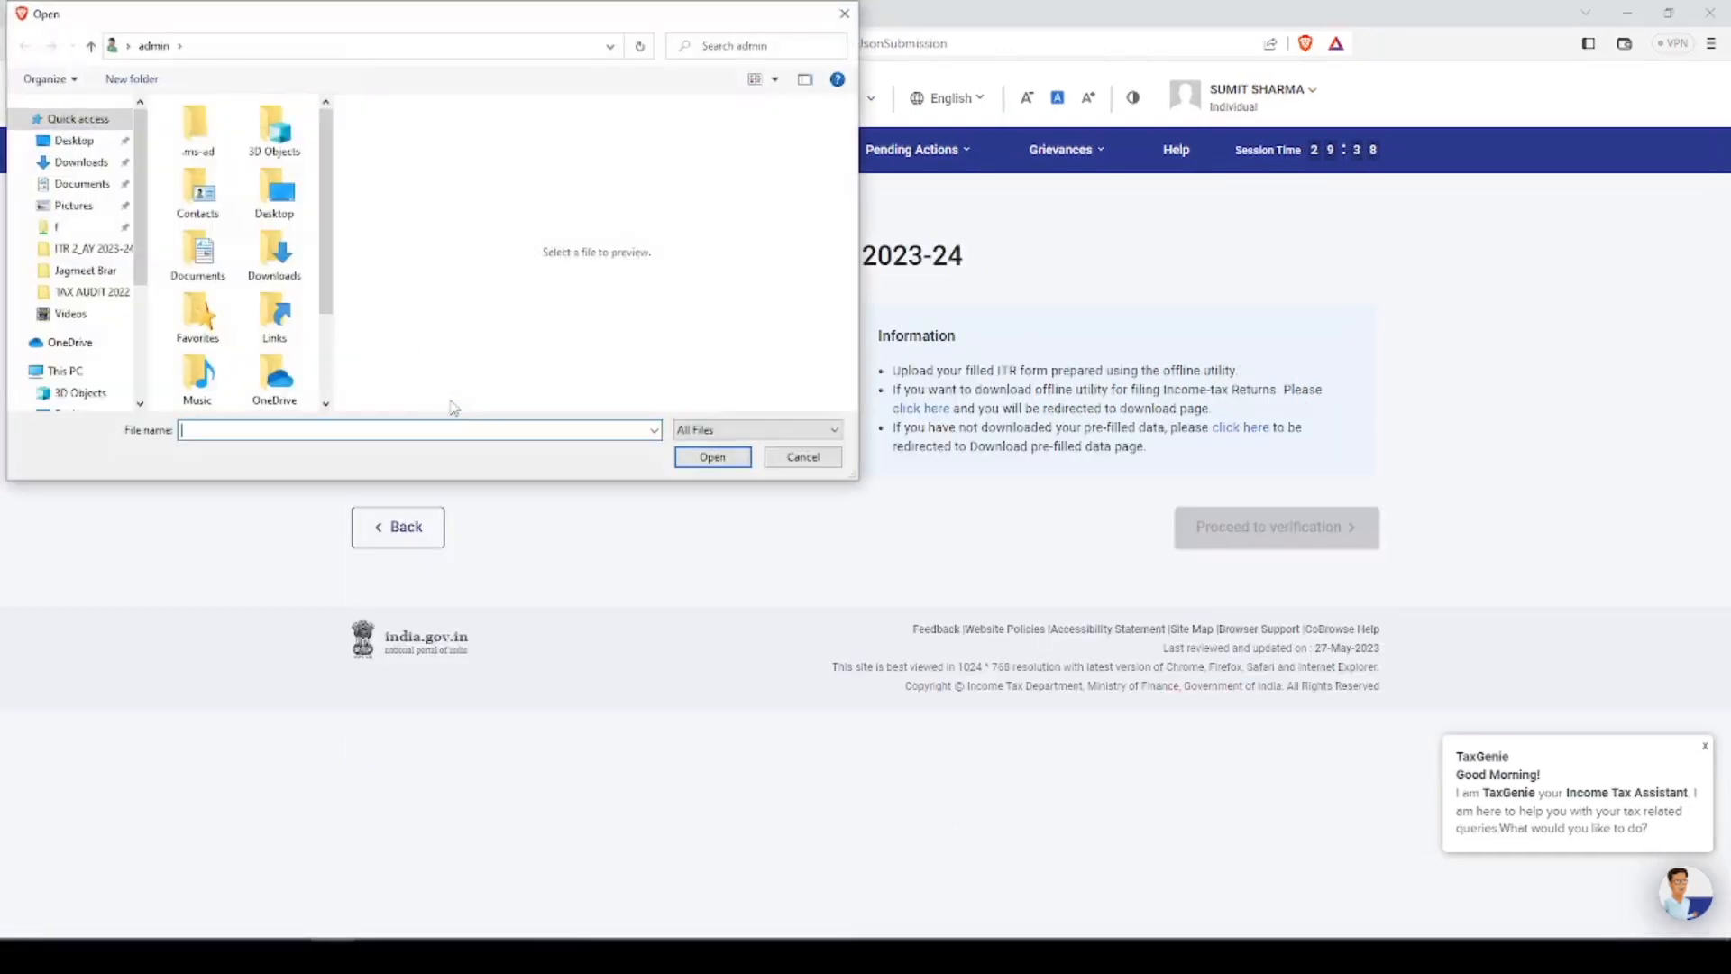
pyautogui.click(74, 141)
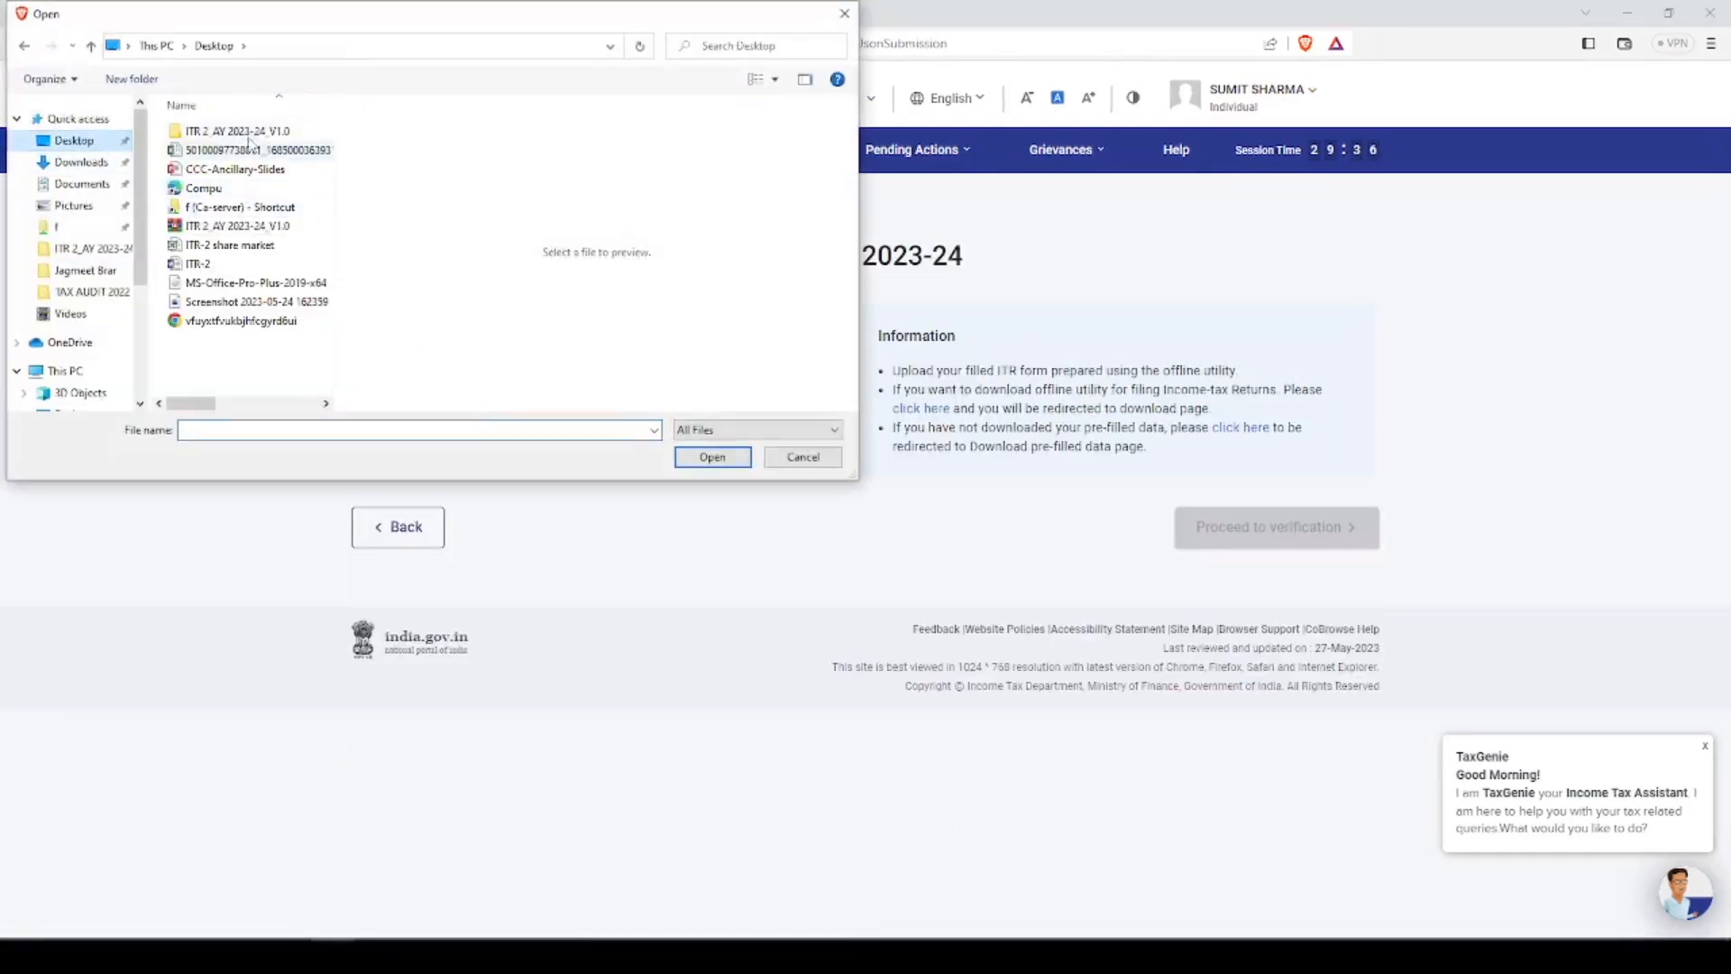
pyautogui.doubleClick(238, 131)
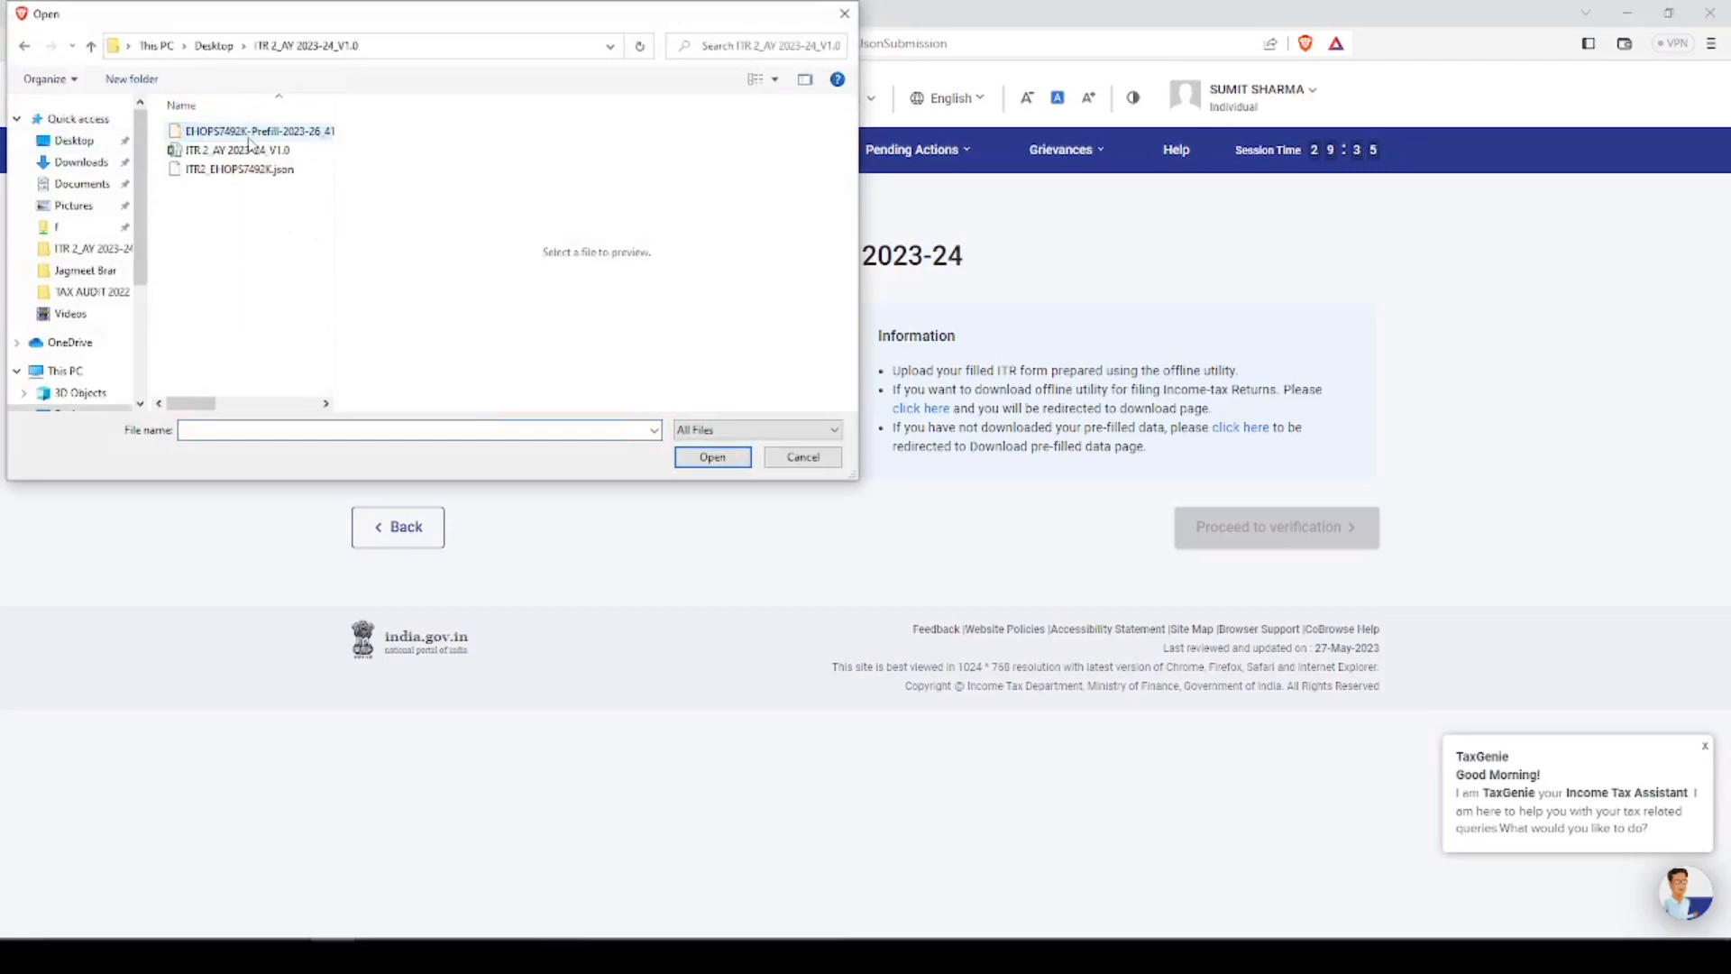
pyautogui.doubleClick(245, 170)
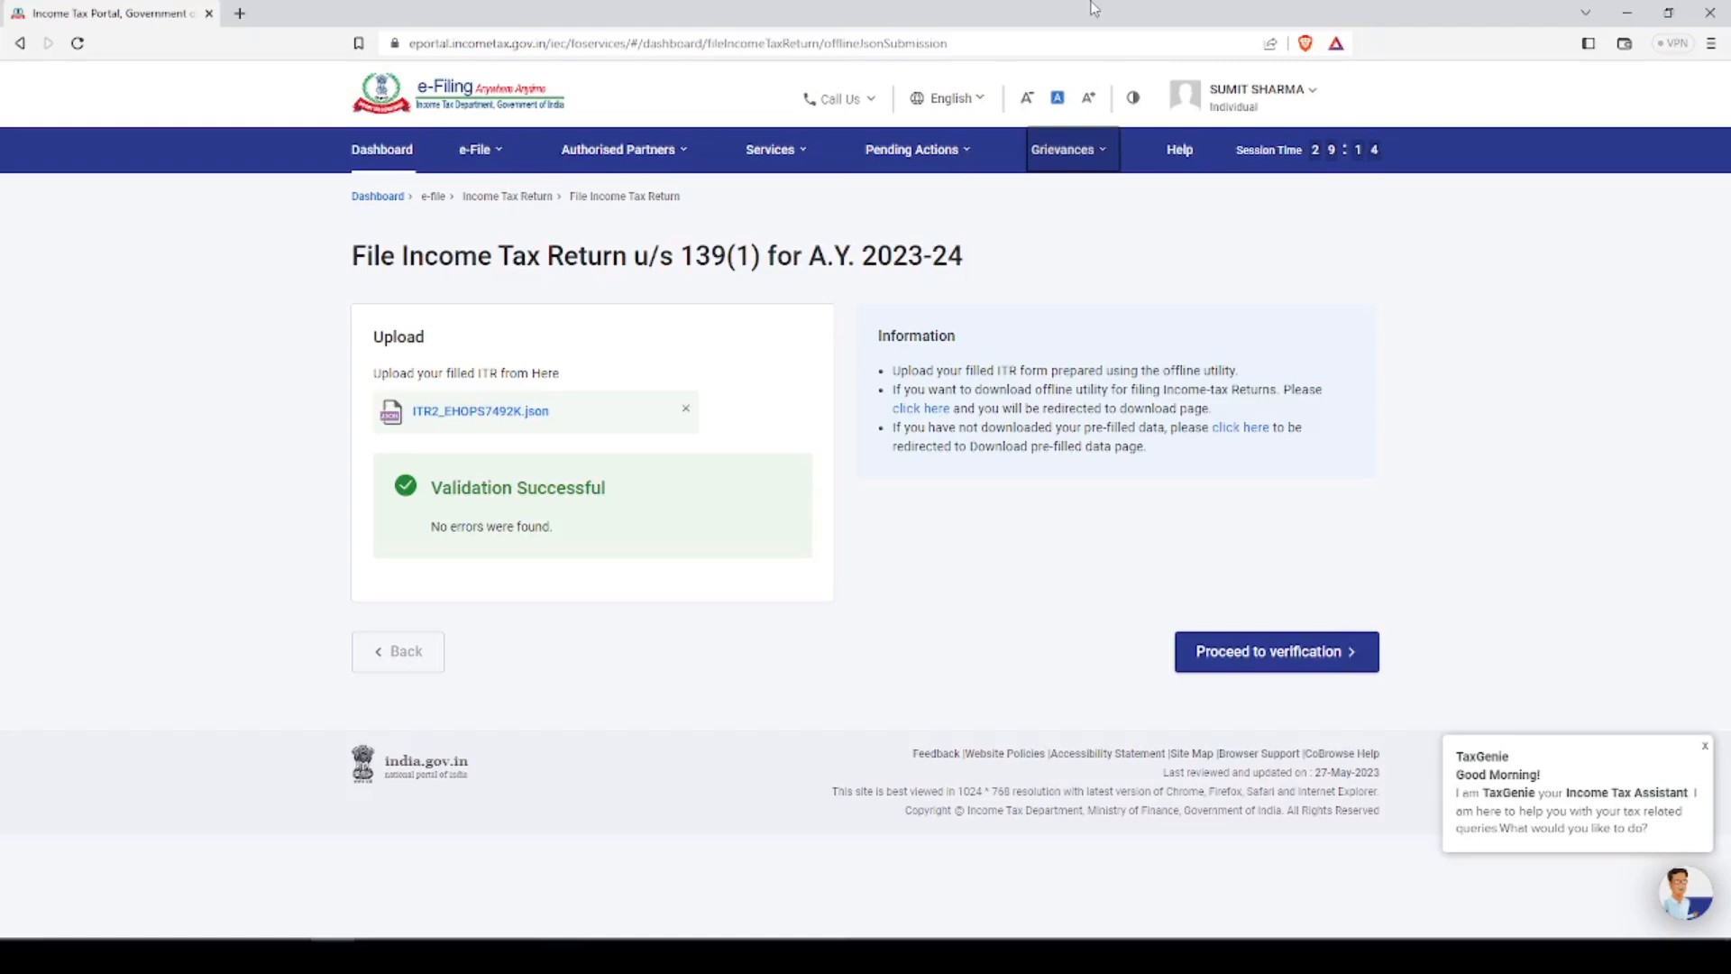
pyautogui.click(1703, 747)
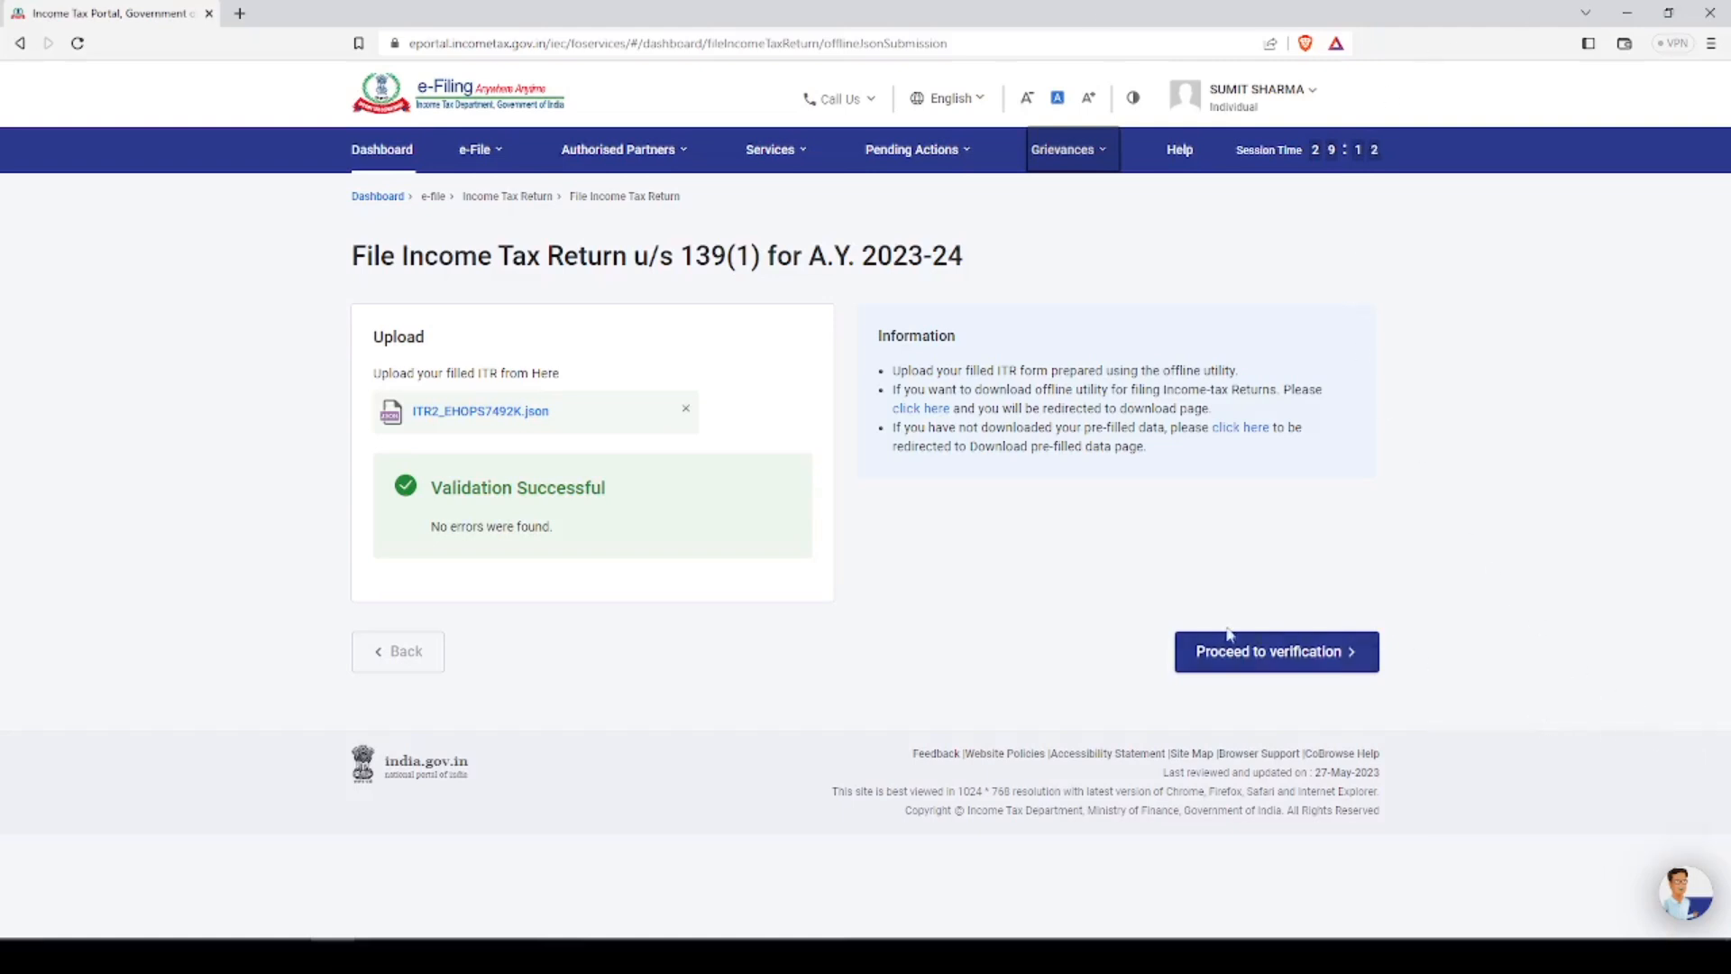
pyautogui.click(1279, 653)
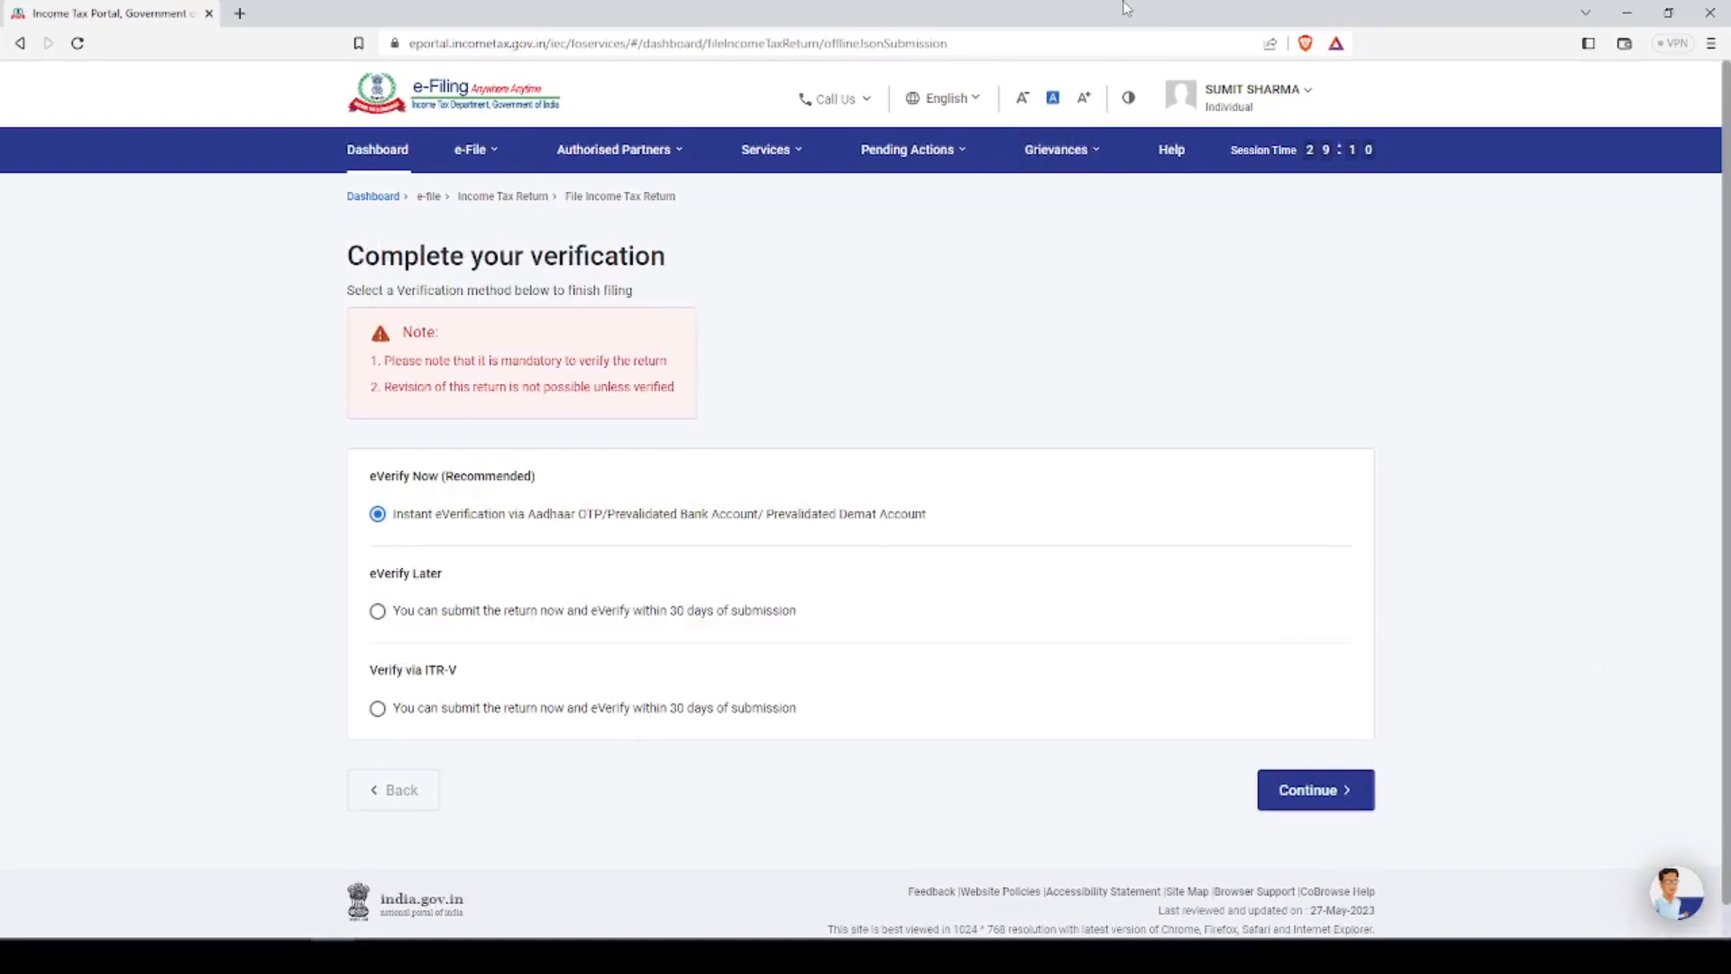
pyautogui.scroll(-1, 958, 404)
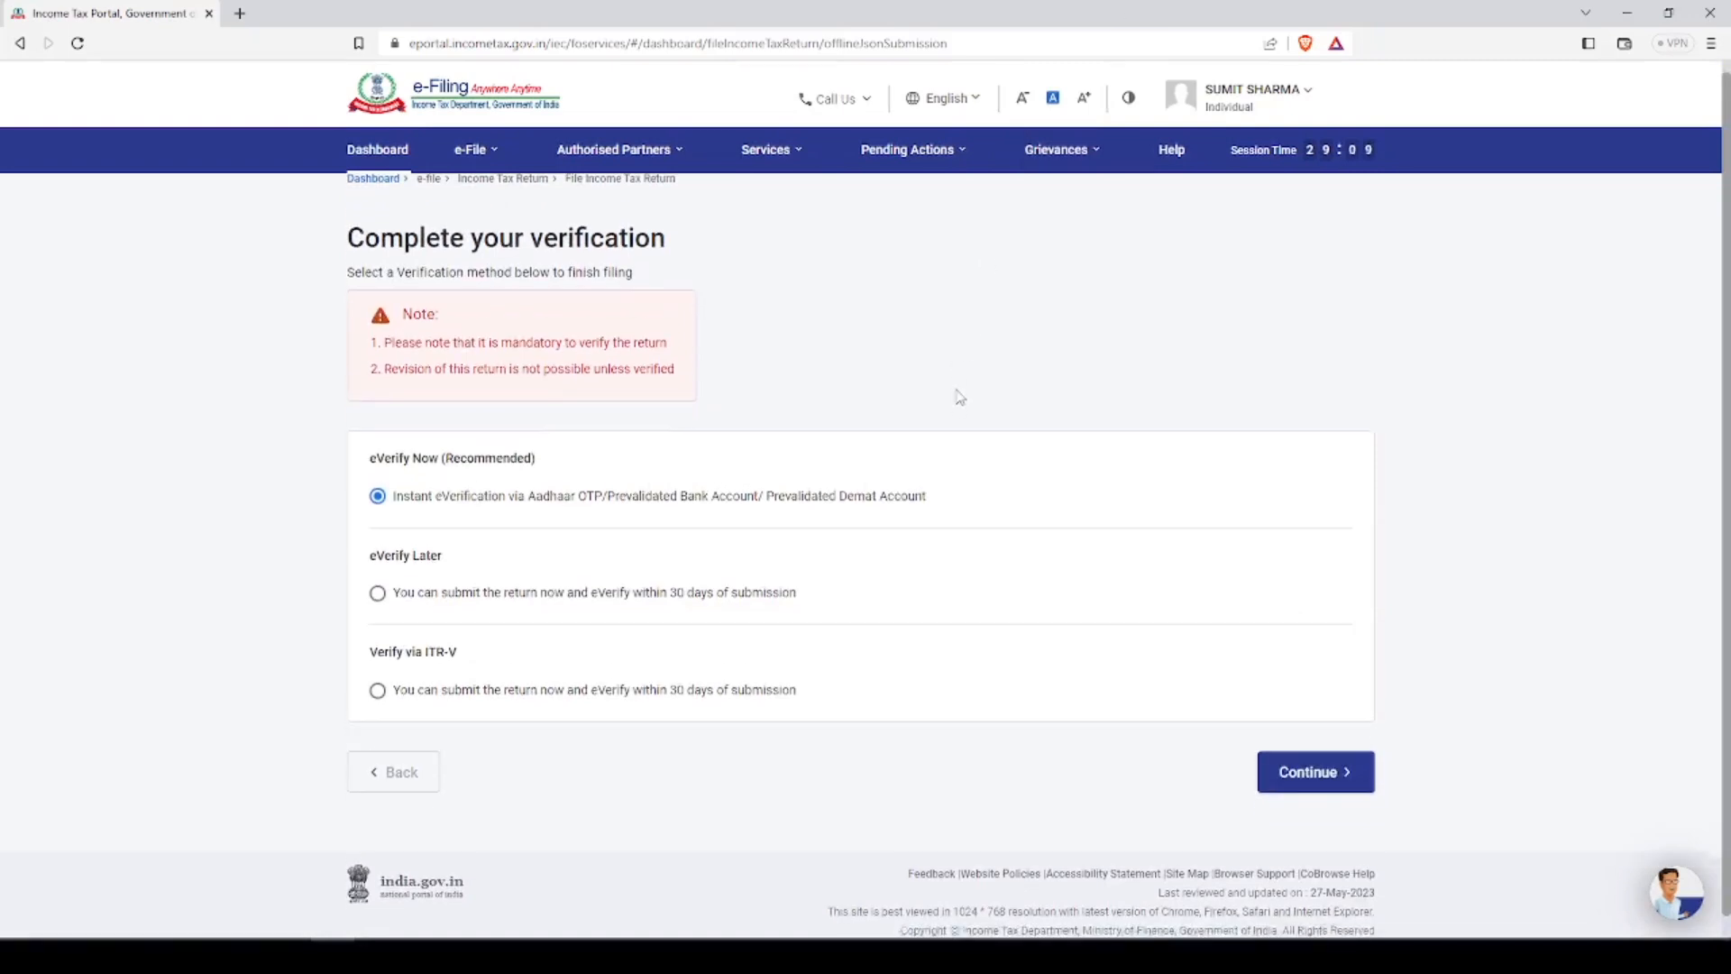
pyautogui.click(640, 581)
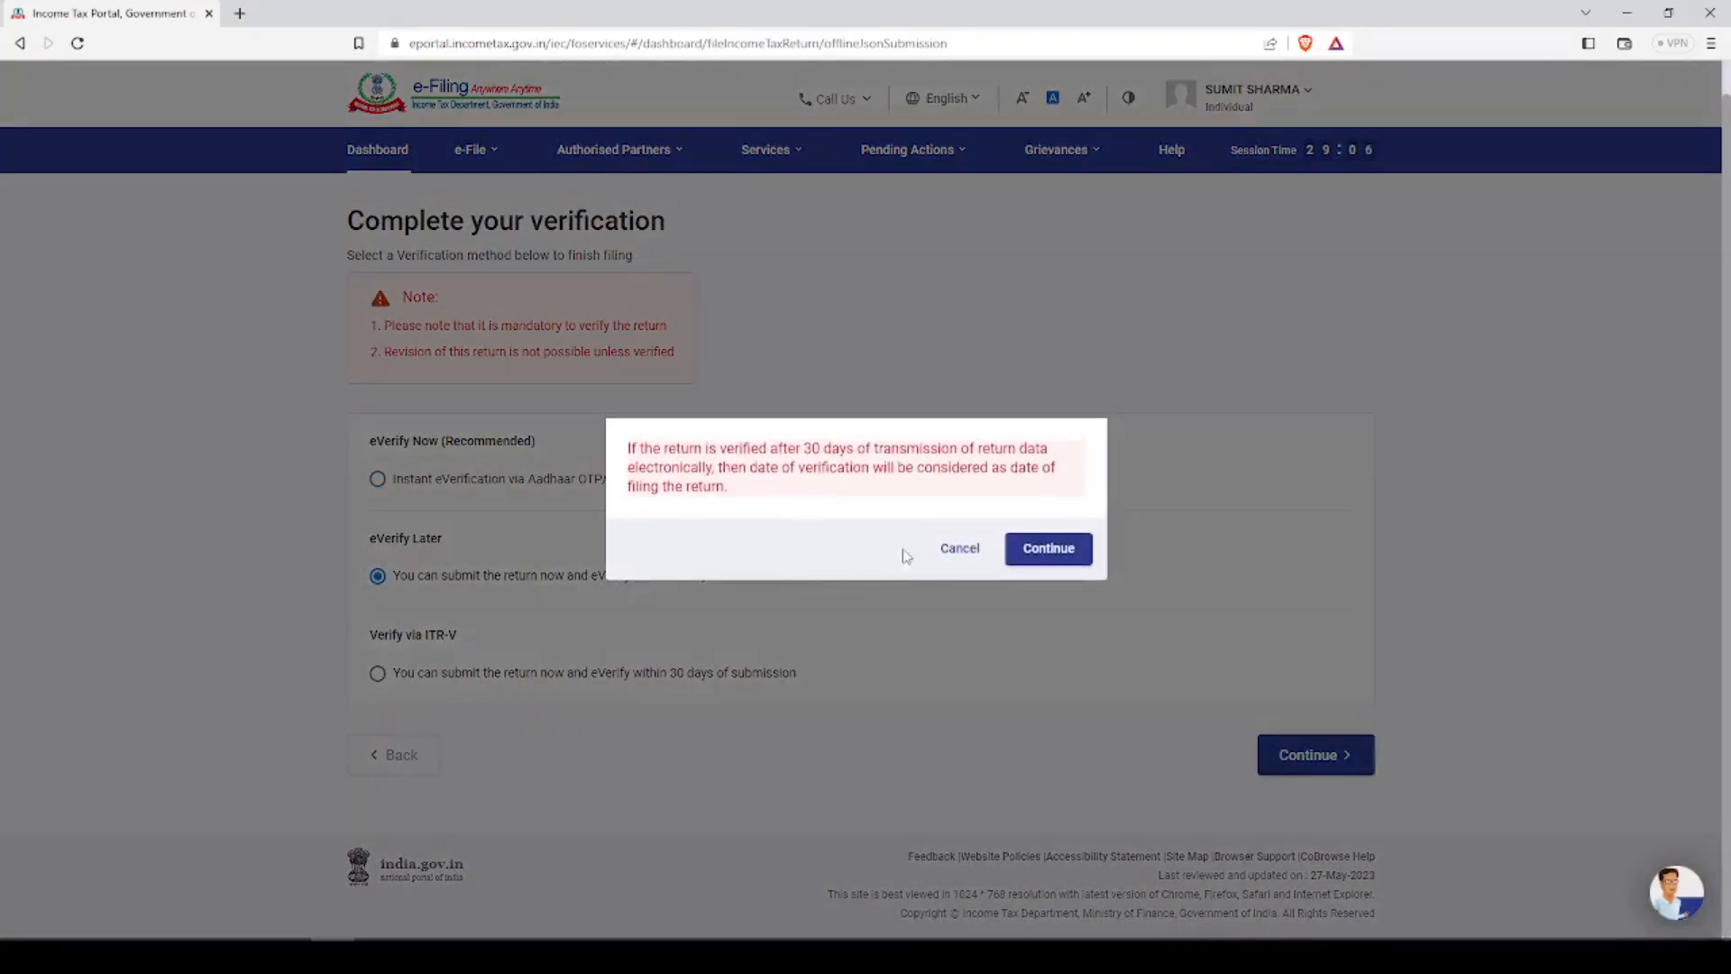
pyautogui.click(954, 552)
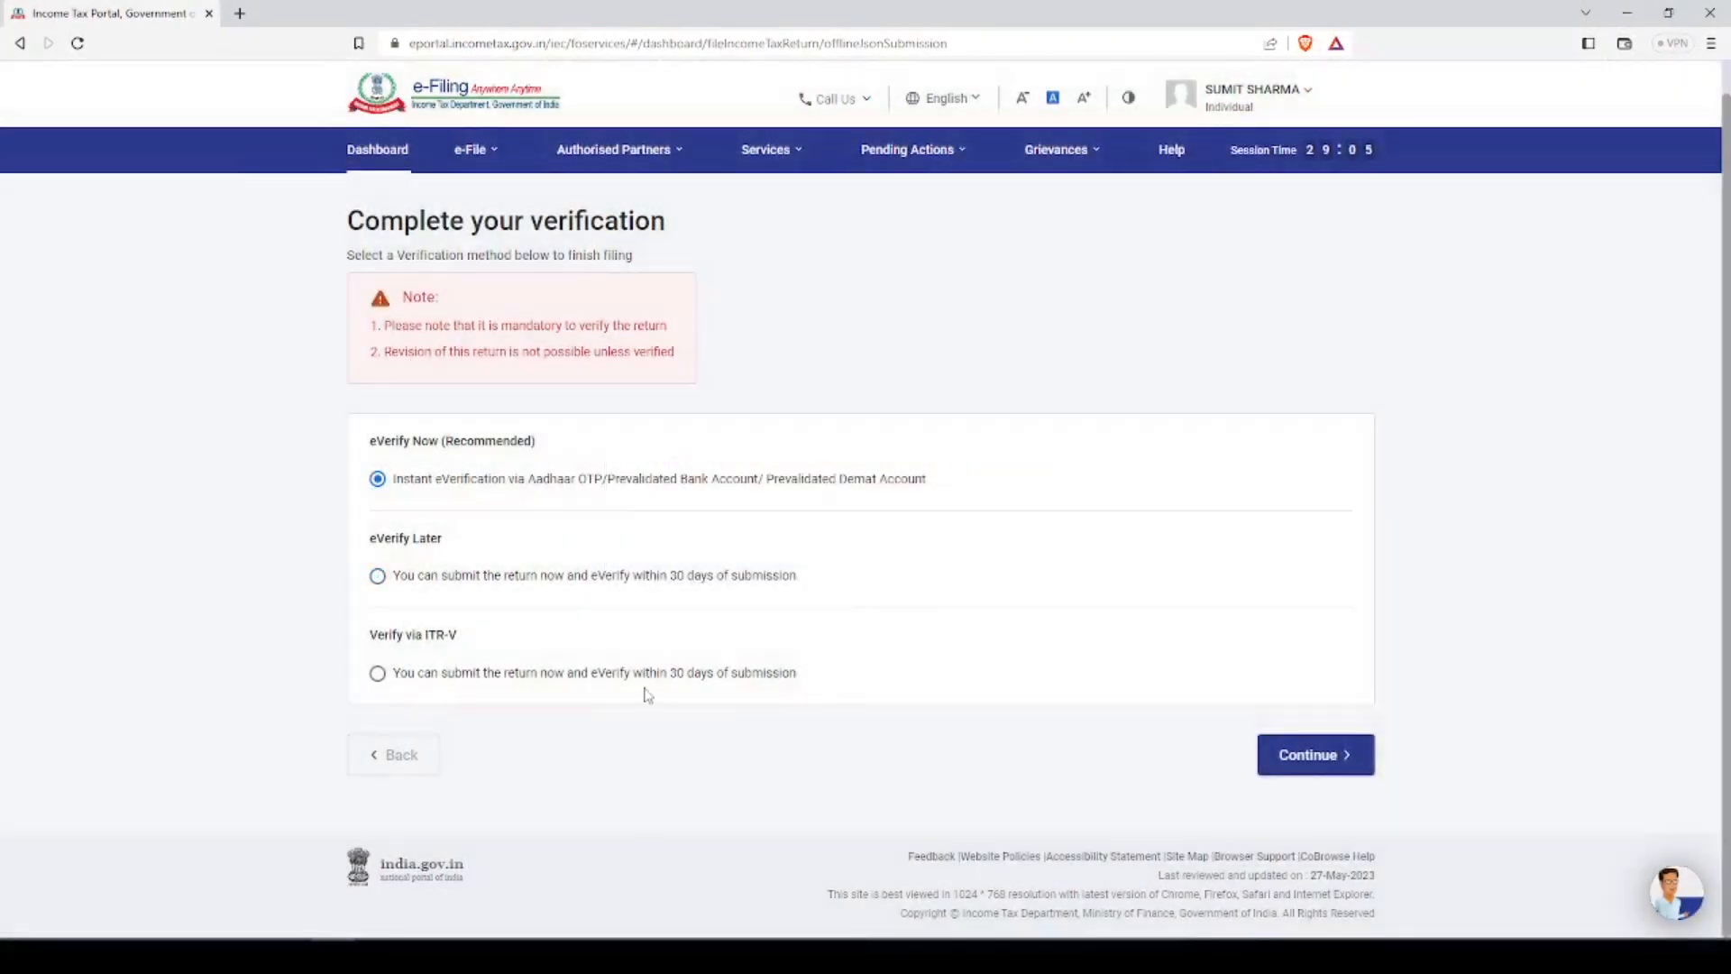
pyautogui.click(567, 676)
pyautogui.click(956, 551)
# Step: Continue with instant eVerification and choose to verify using OTP on the mobile number registered with Aadhaar
pyautogui.click(1289, 768)
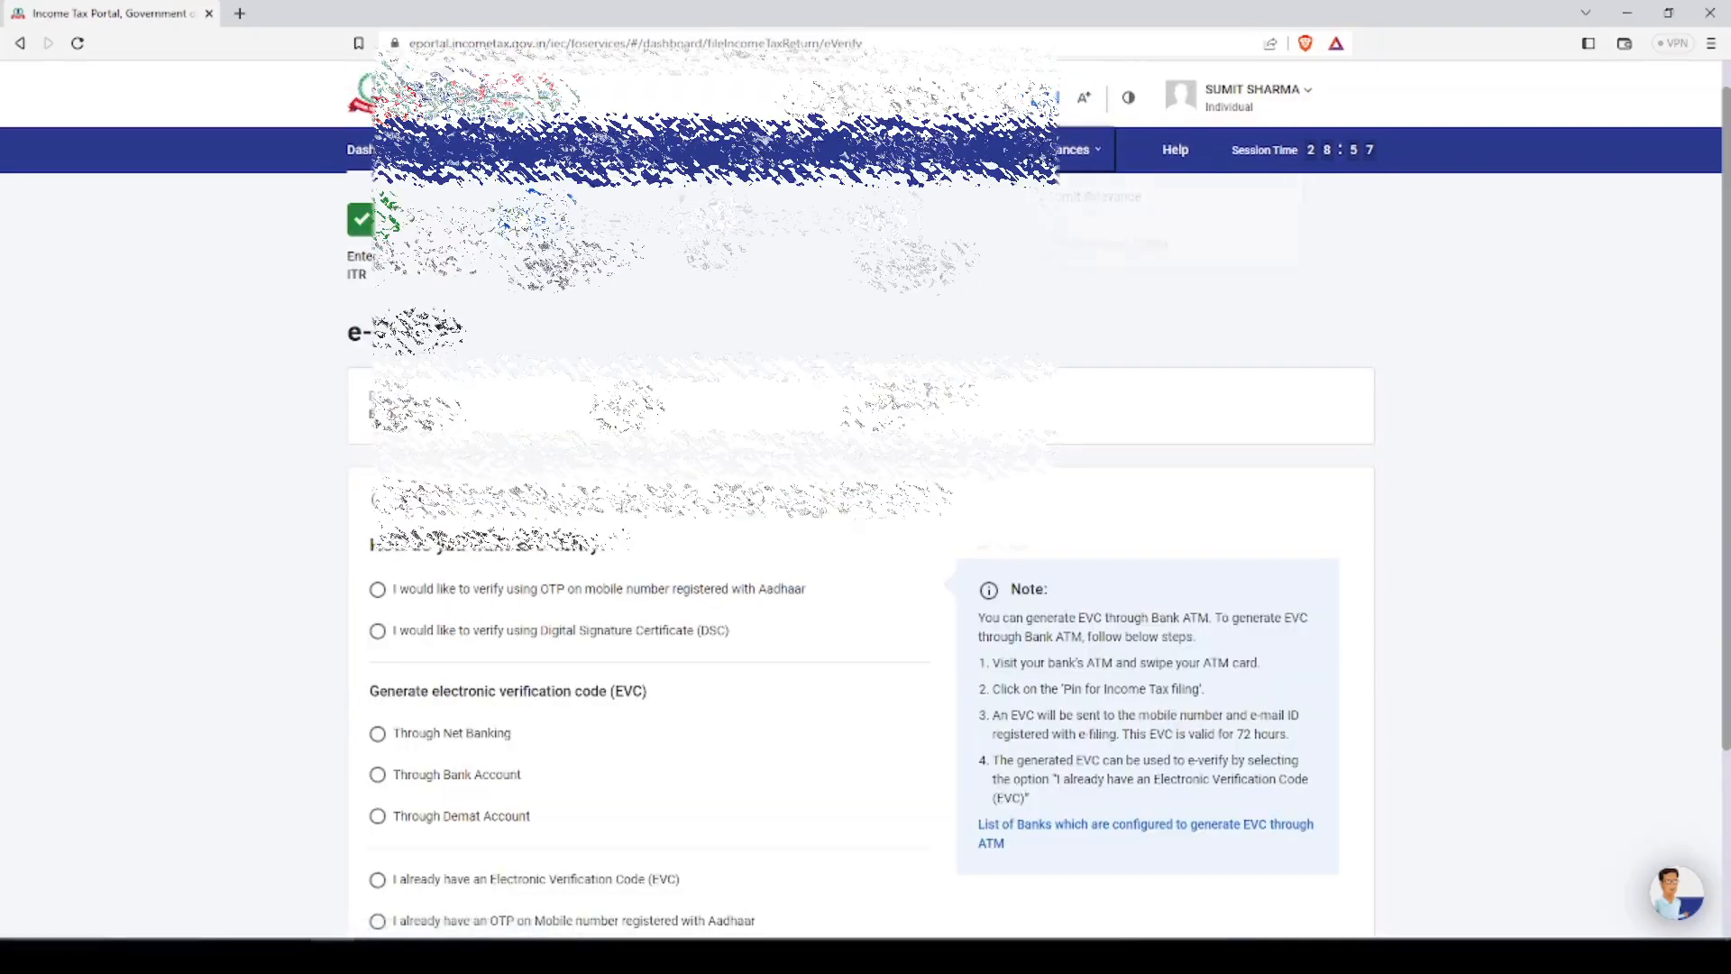
pyautogui.click(536, 365)
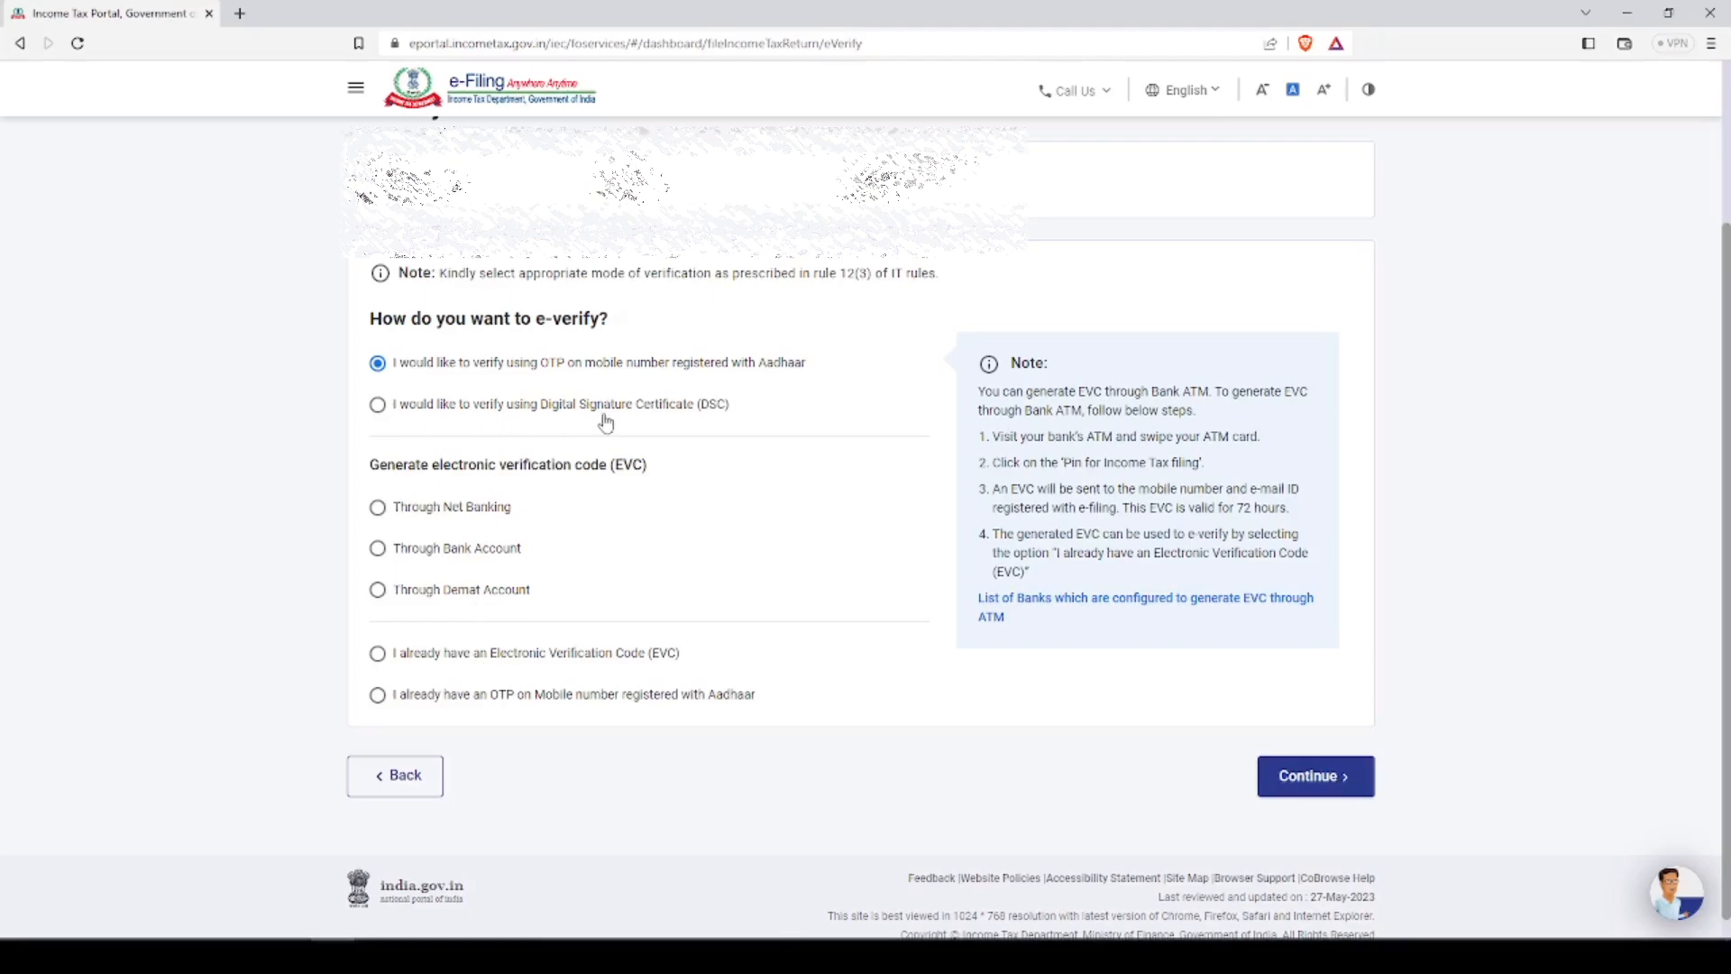
pyautogui.click(1313, 777)
# Step: Generate the Aadhaar OTP with consent to validate the Aadhaar details, and enter the received code in the OTP field
pyautogui.click(754, 537)
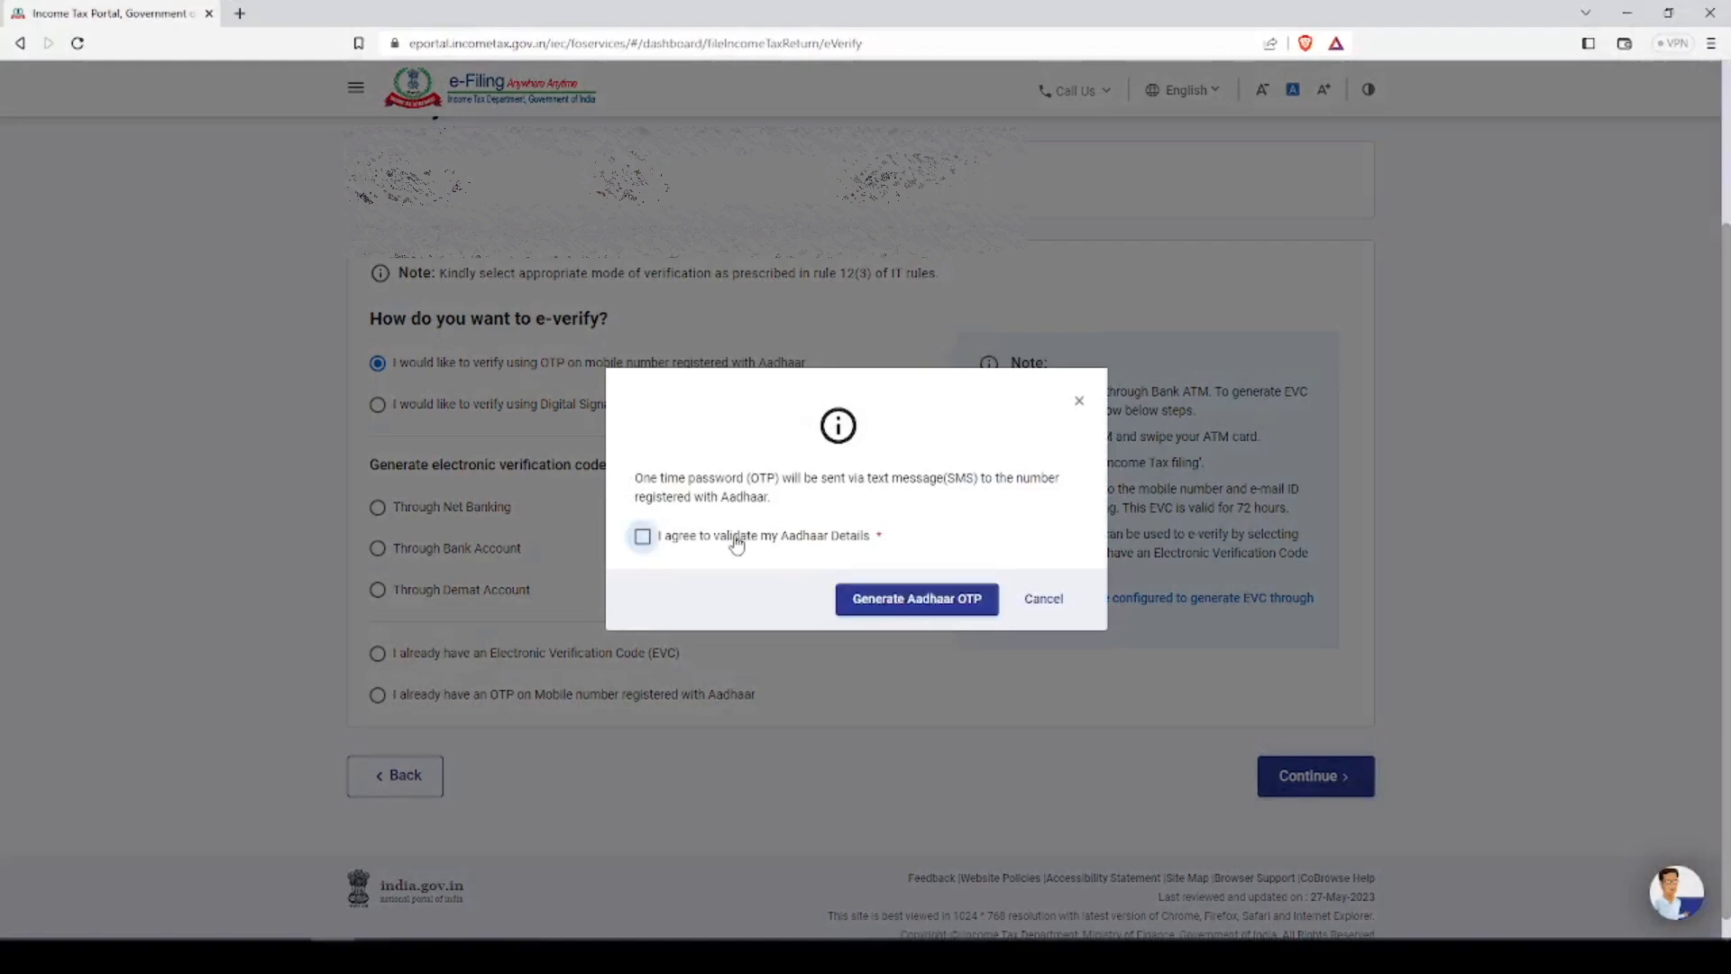
pyautogui.click(908, 598)
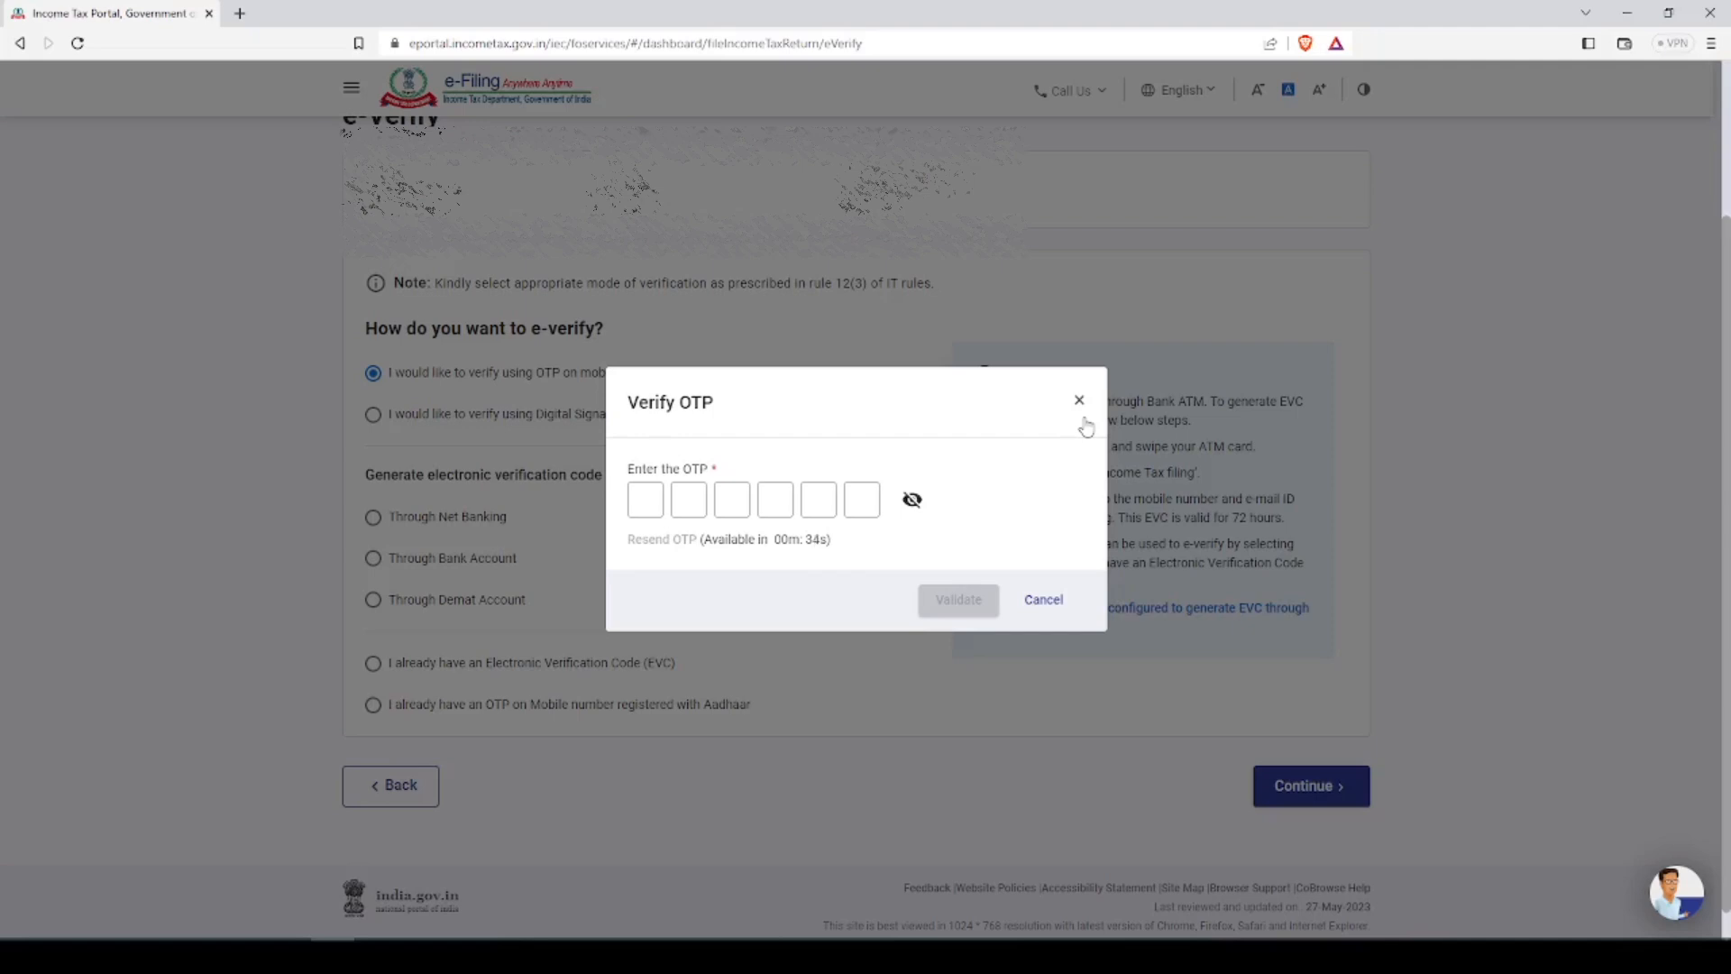
pyautogui.click(646, 501)
pyautogui.write('••••••')
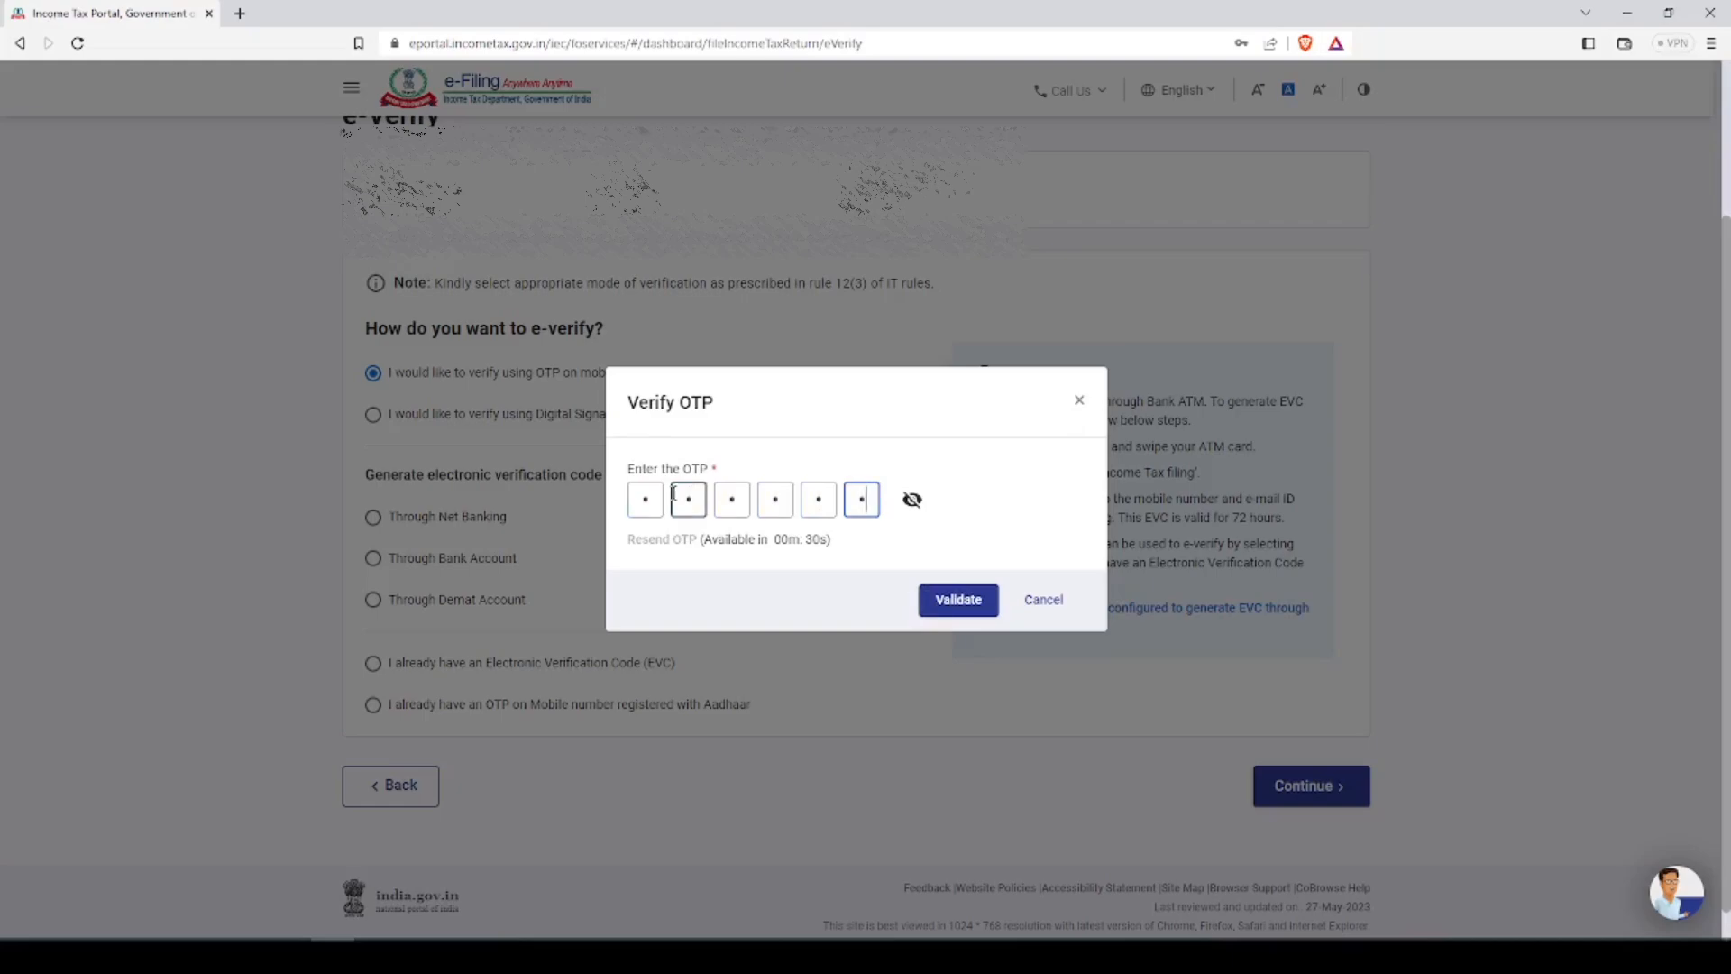